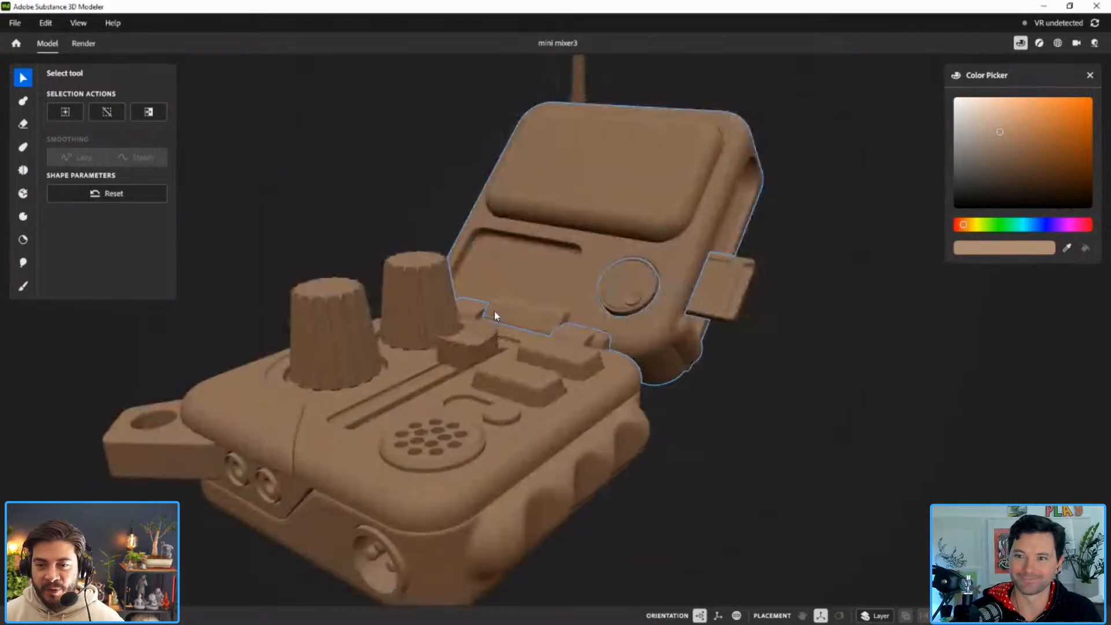
# Examine the finished mini mixer model, including its lid, knobs, speaker grille and side details.
pyautogui.scroll(-2, 563, 311)
pyautogui.keyDown('alt'); pyautogui.moveTo(559, 318); pyautogui.dragTo(565, 335); pyautogui.keyUp('alt')
pyautogui.keyDown('alt'); pyautogui.moveTo(605, 340); pyautogui.dragTo(597, 349, button='middle'); pyautogui.keyUp('alt')
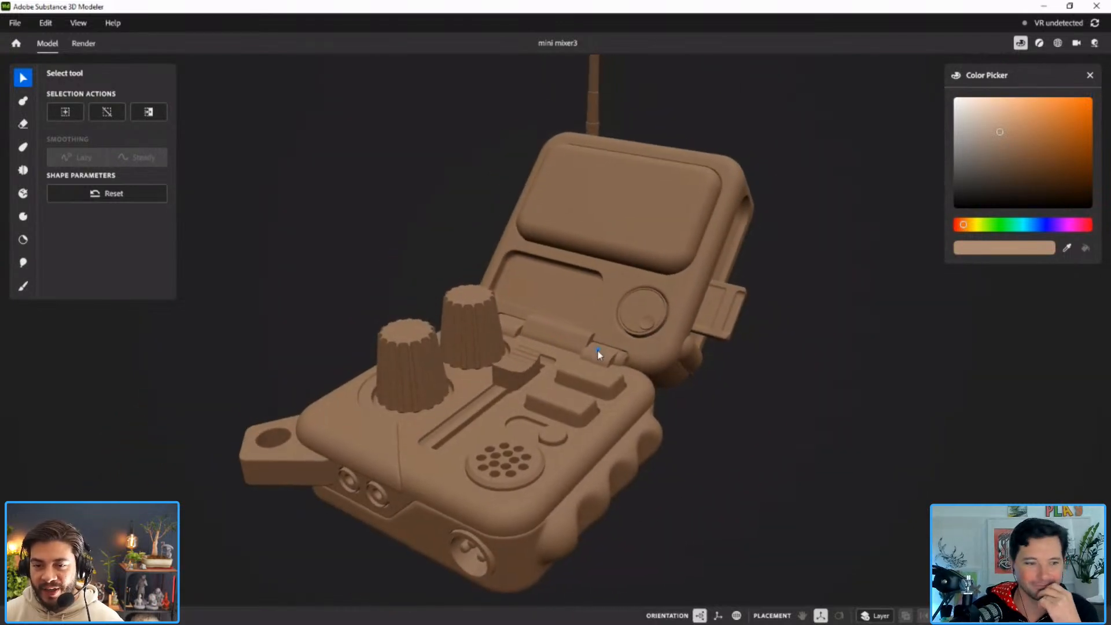
pyautogui.scroll(4, 595, 347)
pyautogui.scroll(-4, 592, 343)
pyautogui.keyDown('alt'); pyautogui.moveTo(670, 369); pyautogui.dragTo(687, 383); pyautogui.keyUp('alt')
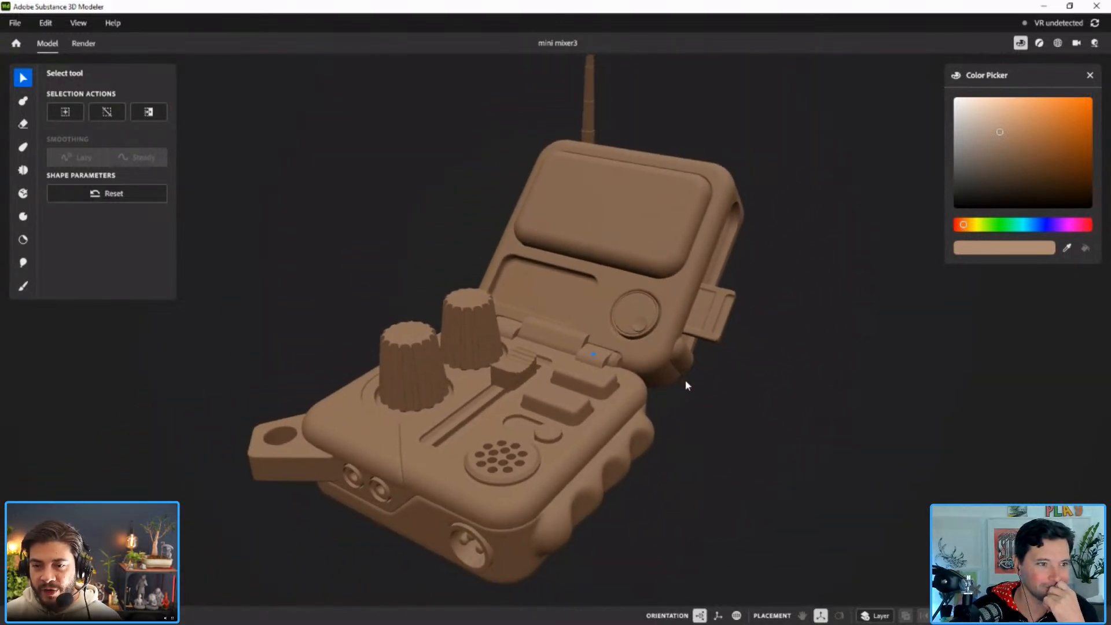
pyautogui.scroll(-1, 771, 397)
pyautogui.scroll(-1, 772, 393)
pyautogui.keyDown('alt'); pyautogui.moveTo(757, 383); pyautogui.dragTo(752, 397, button='middle'); pyautogui.keyUp('alt')
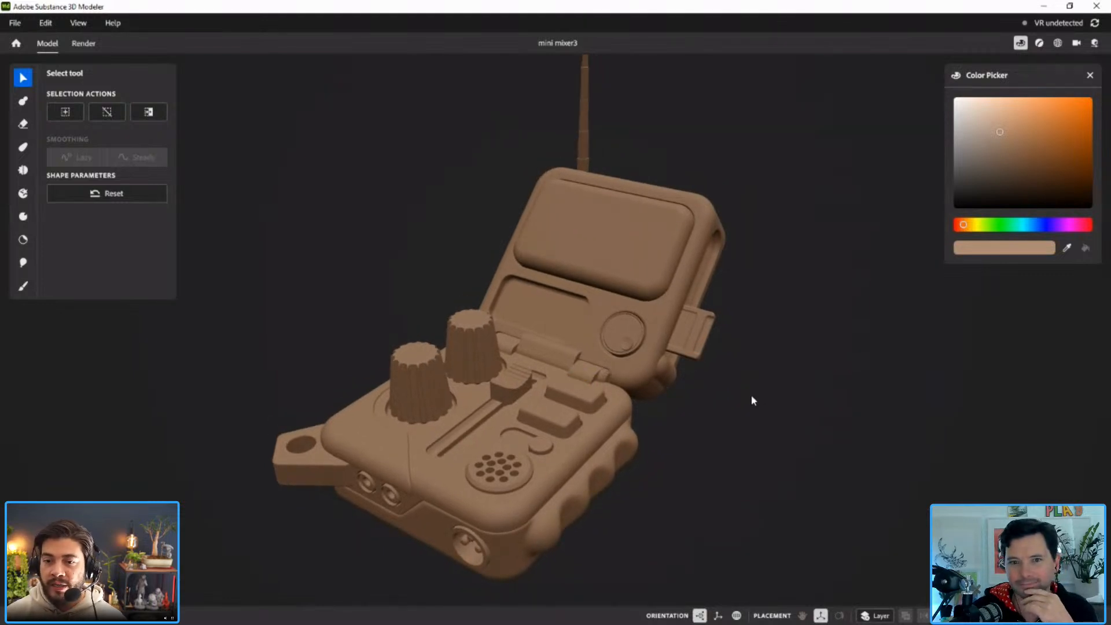
pyautogui.keyDown('alt'); pyautogui.moveTo(717, 376); pyautogui.dragTo(709, 360, button='middle'); pyautogui.keyUp('alt')
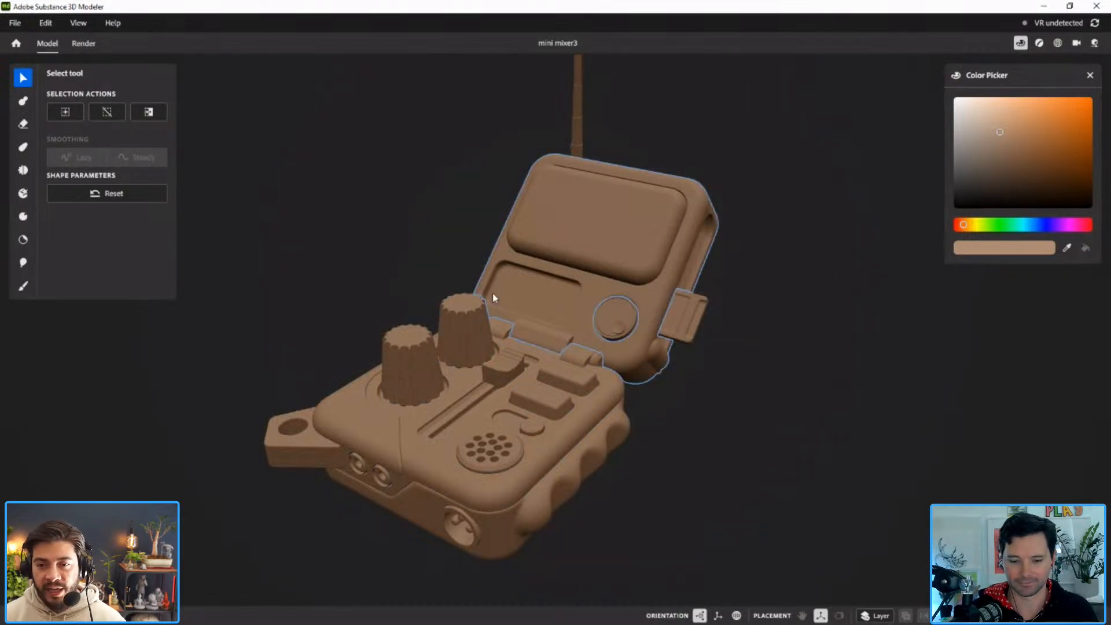
# Open the test scene to view the alternative mixer model.
pyautogui.click(17, 23)
pyautogui.click(20, 64)
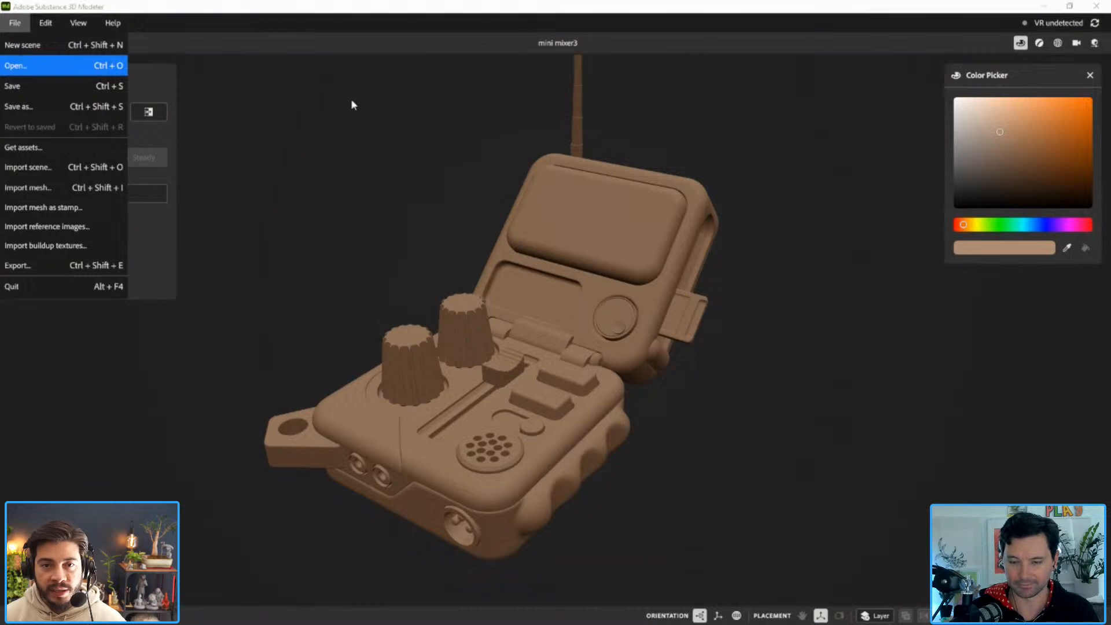
pyautogui.moveTo(346, 26); pyautogui.dragTo(1110, 133)
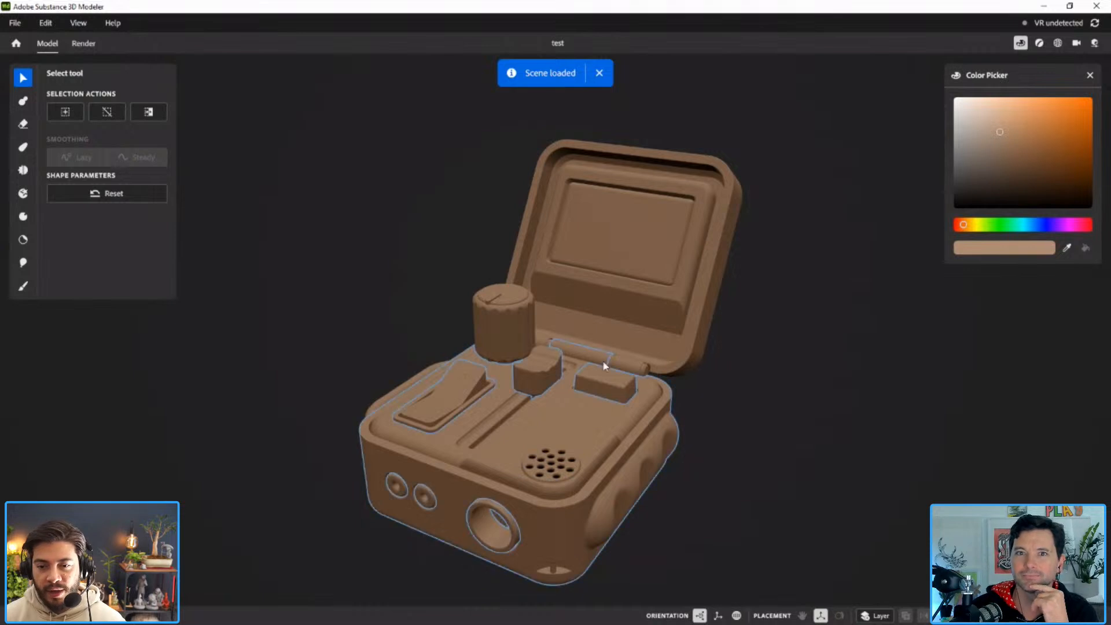
# Open the live session scene and frame the simple mixer with its open lid.
pyautogui.click(15, 23)
pyautogui.click(26, 65)
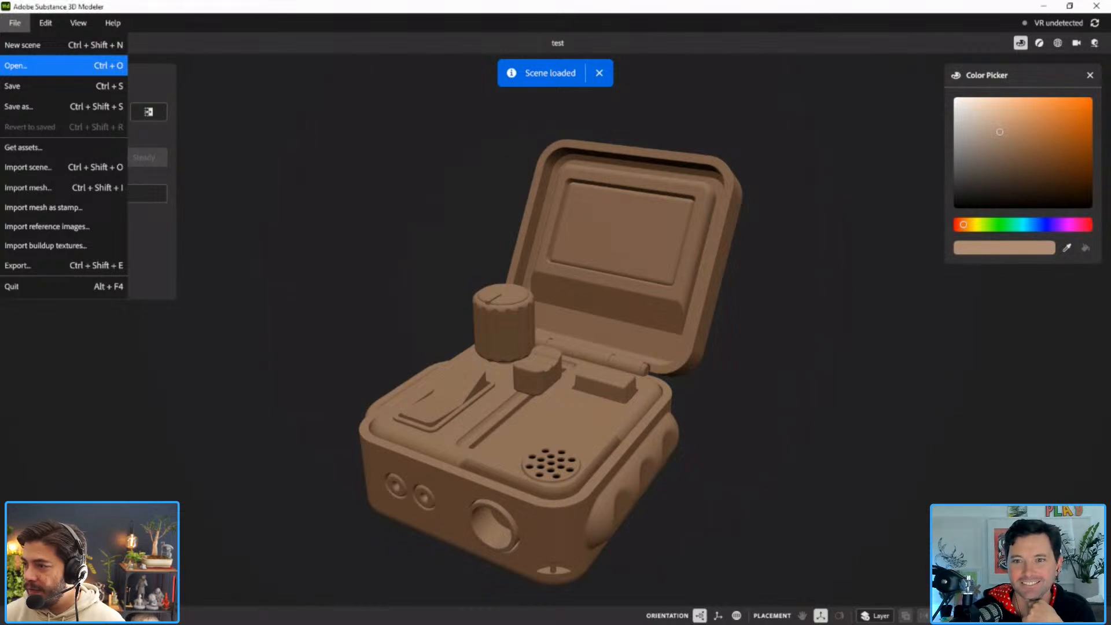
pyautogui.keyDown('alt'); pyautogui.moveTo(780, 443); pyautogui.dragTo(749, 411); pyautogui.keyUp('alt')
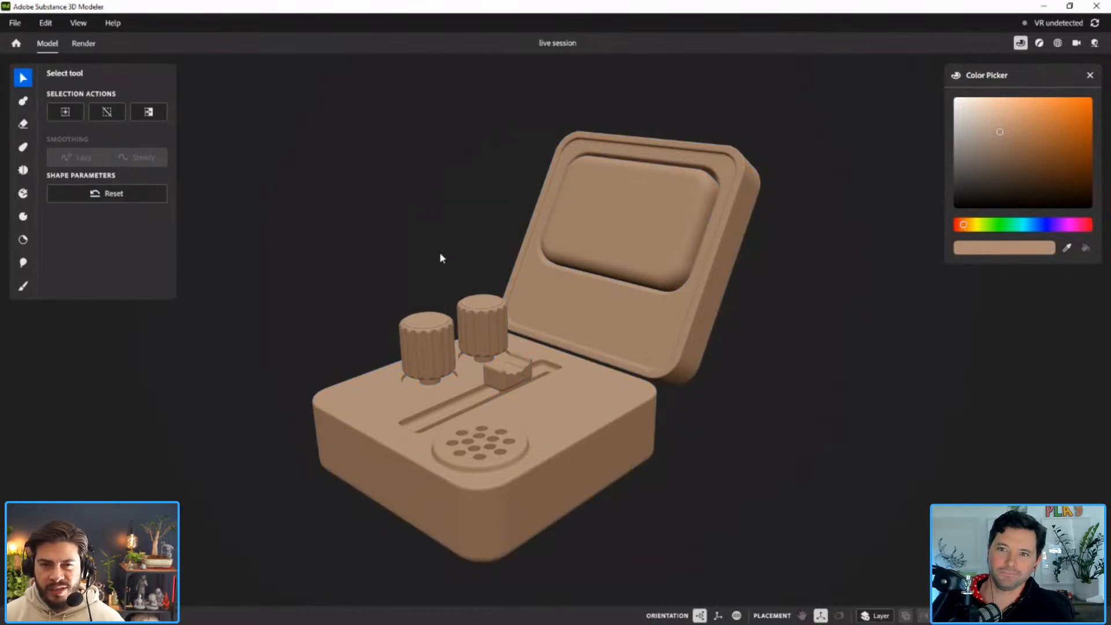
pyautogui.keyDown('alt'); pyautogui.moveTo(673, 417); pyautogui.dragTo(670, 405, button='middle'); pyautogui.keyUp('alt')
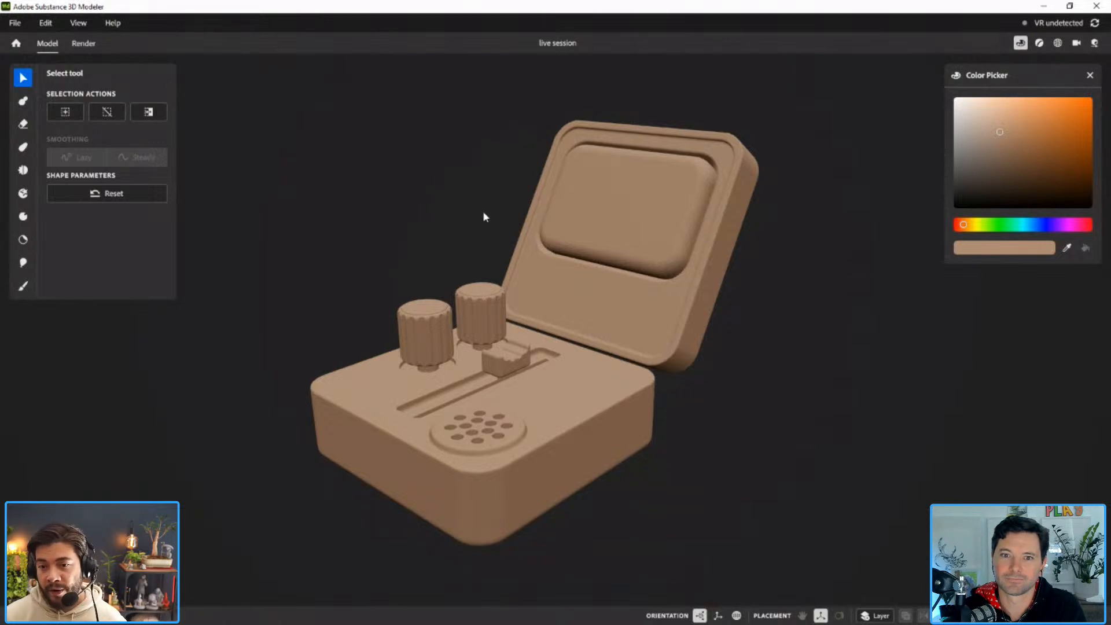
pyautogui.keyDown('alt'); pyautogui.moveTo(479, 213); pyautogui.dragTo(481, 218, button='middle'); pyautogui.keyUp('alt')
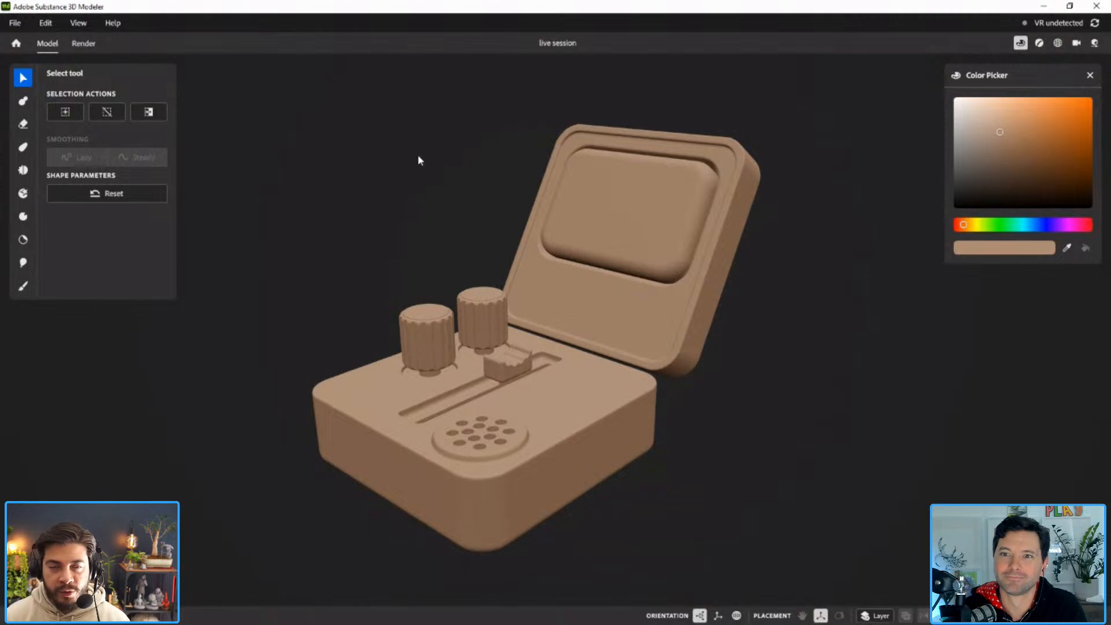
# Start a cube primitive with the Clay tool over the mixer's base.
pyautogui.click(23, 102)
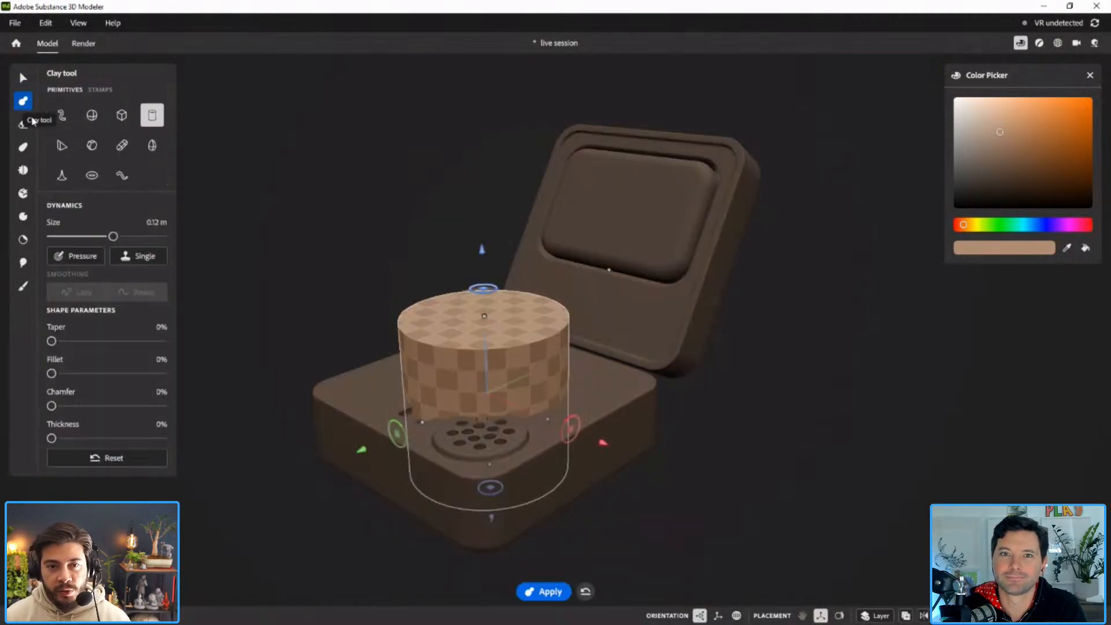
pyautogui.click(122, 115)
pyautogui.scroll(-3, 640, 322)
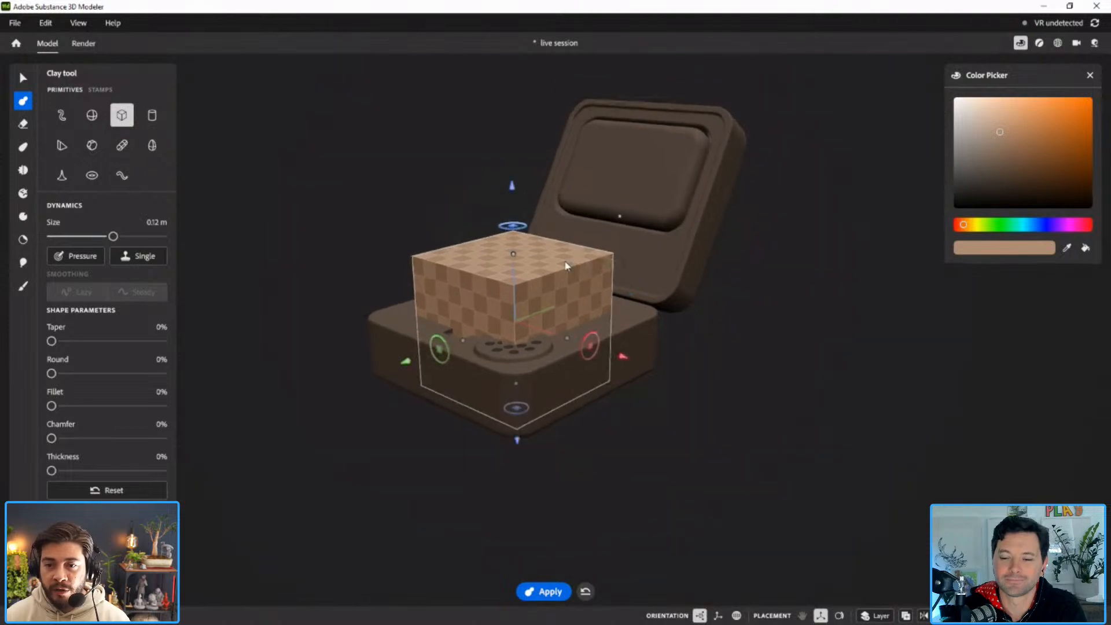
# Switch to the reference board and examine the textured mixer render up close.
pyautogui.moveTo(0, 348); pyautogui.dragTo(343, 302, button='right')
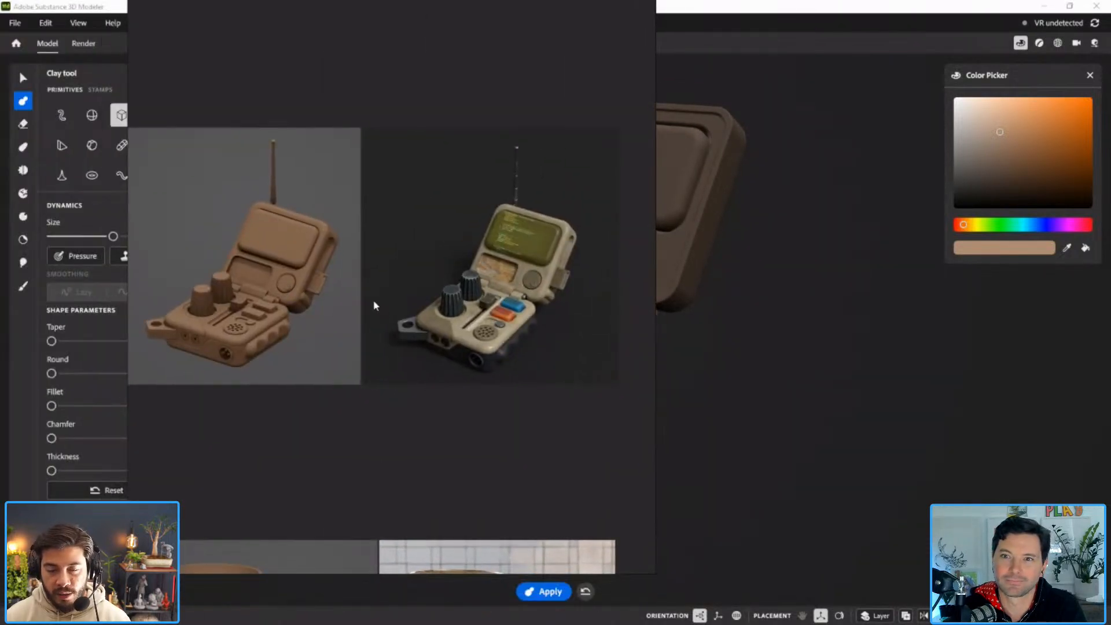
pyautogui.hotkey('ctrl', 'f')
pyautogui.scroll(6, 501, 297)
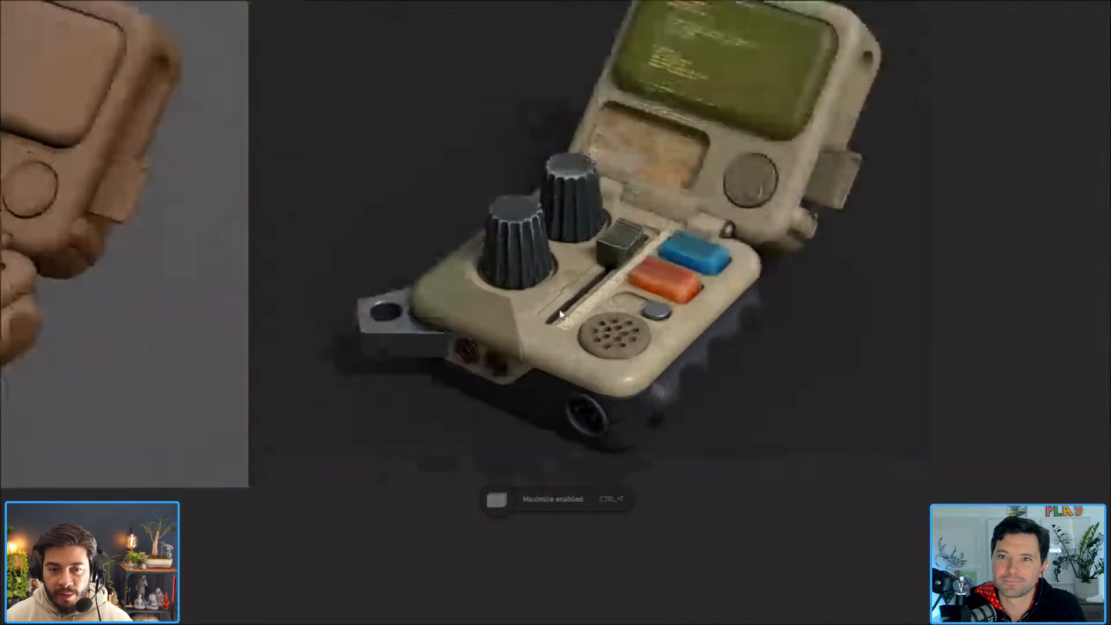
pyautogui.scroll(5, 560, 314)
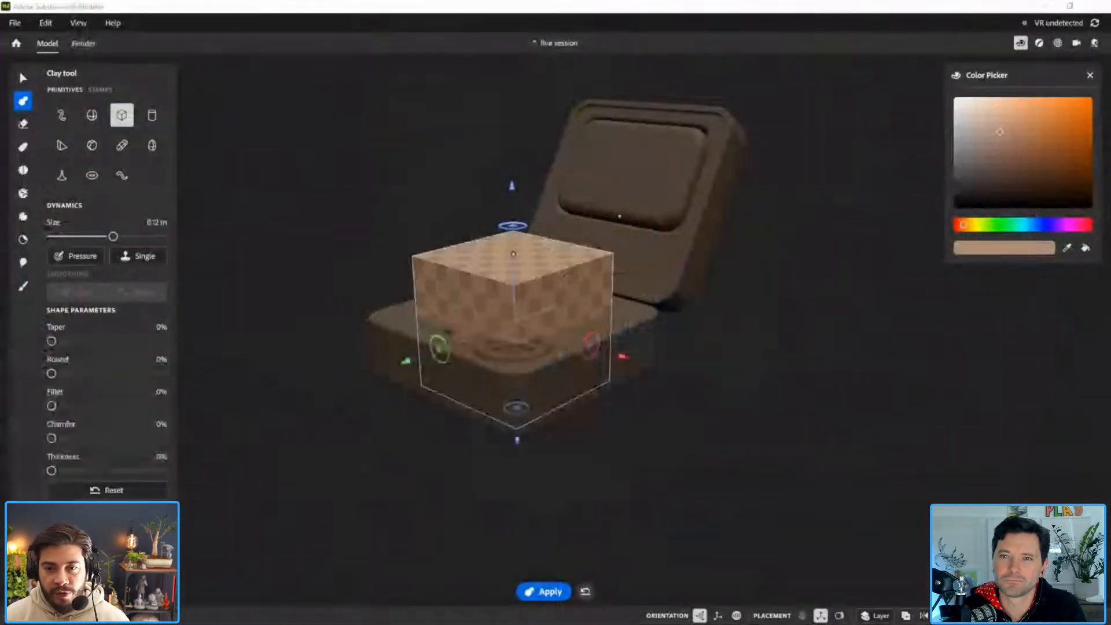
# Enlarge the cube primitive to 0.22 m, flatten it into a wide slab around the mixer's base, and finish it as clay.
pyautogui.moveTo(619, 215); pyautogui.dragTo(722, 174)
pyautogui.keyDown('alt'); pyautogui.moveTo(633, 274); pyautogui.dragTo(718, 247); pyautogui.keyUp('alt')
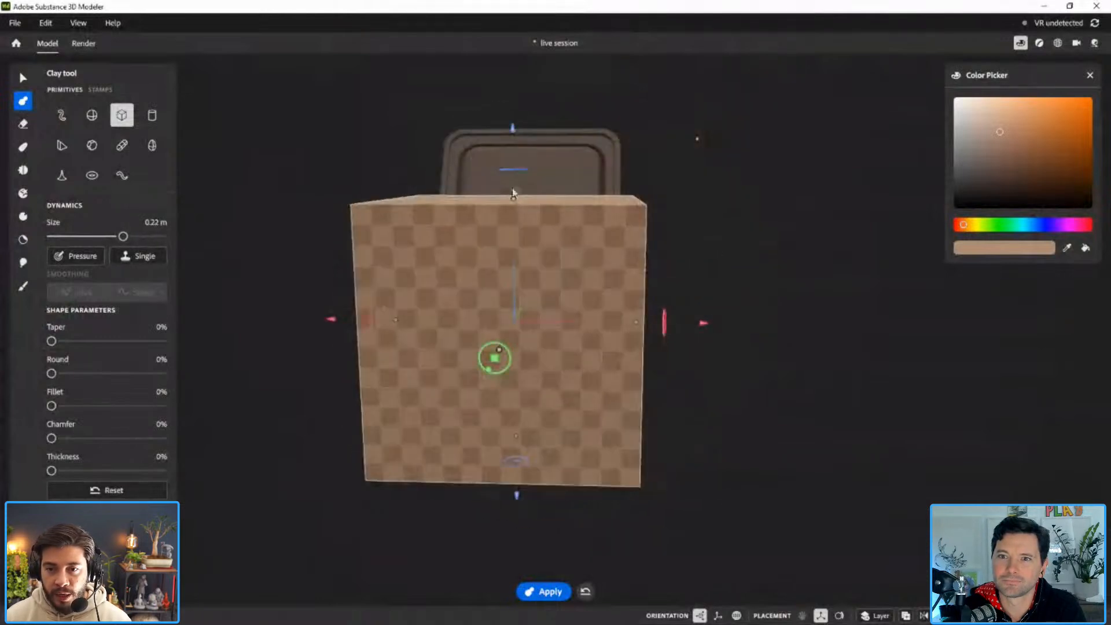
pyautogui.moveTo(513, 199); pyautogui.dragTo(514, 287)
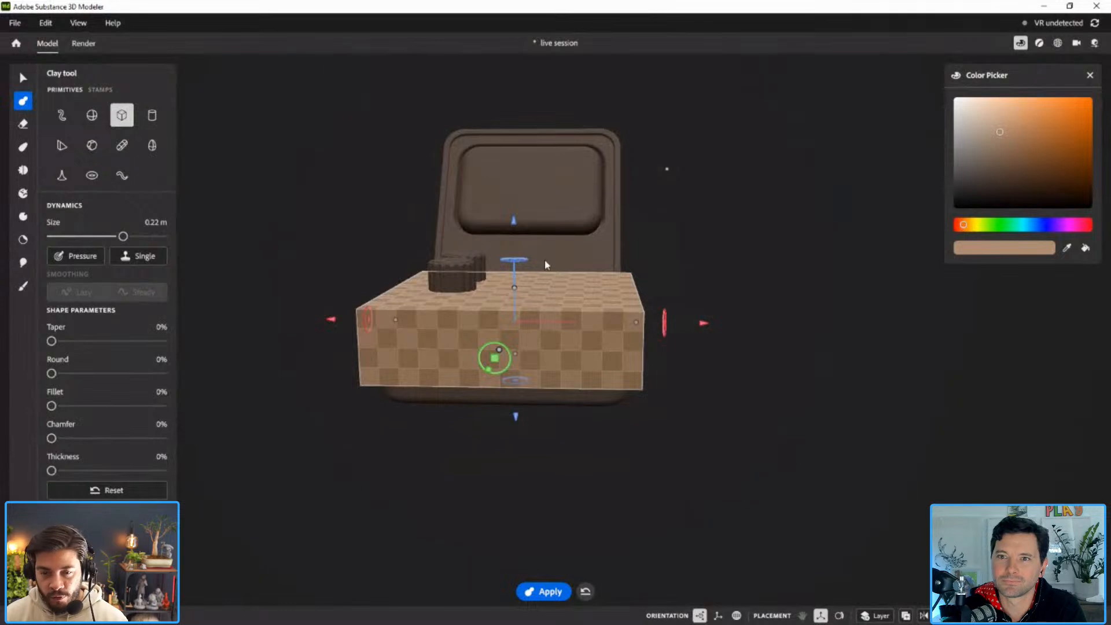
pyautogui.keyDown('alt'); pyautogui.moveTo(570, 268); pyautogui.dragTo(594, 309, button='right'); pyautogui.keyUp('alt')
pyautogui.keyDown('alt'); pyautogui.moveTo(593, 283); pyautogui.dragTo(605, 294, button='middle'); pyautogui.keyUp('alt')
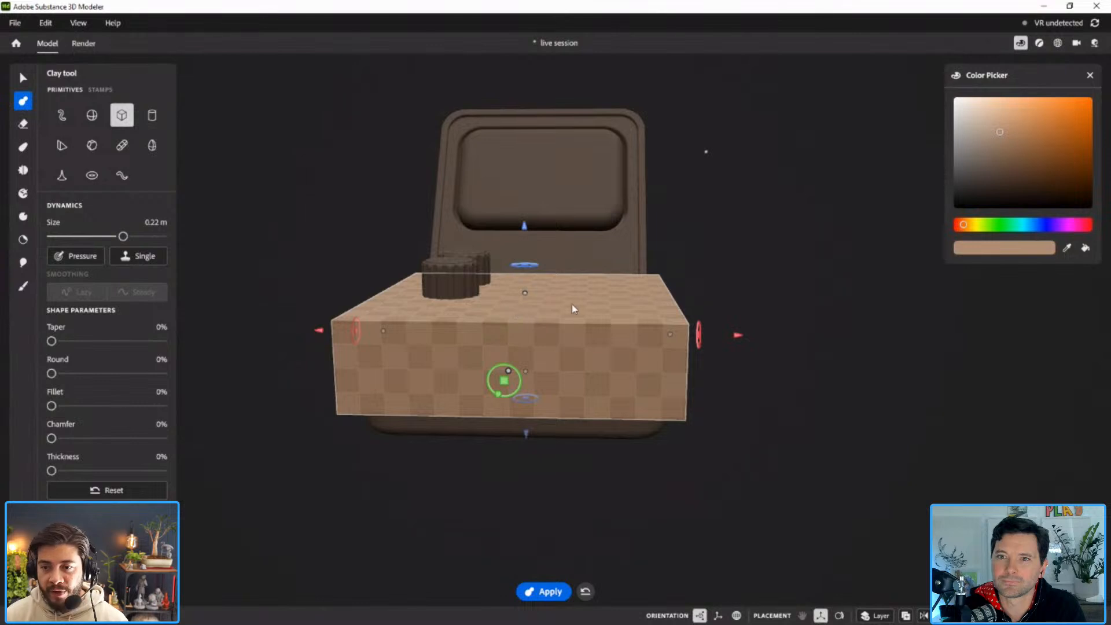
pyautogui.keyDown('alt'); pyautogui.moveTo(730, 284); pyautogui.dragTo(701, 283); pyautogui.keyUp('alt')
pyautogui.press('q')
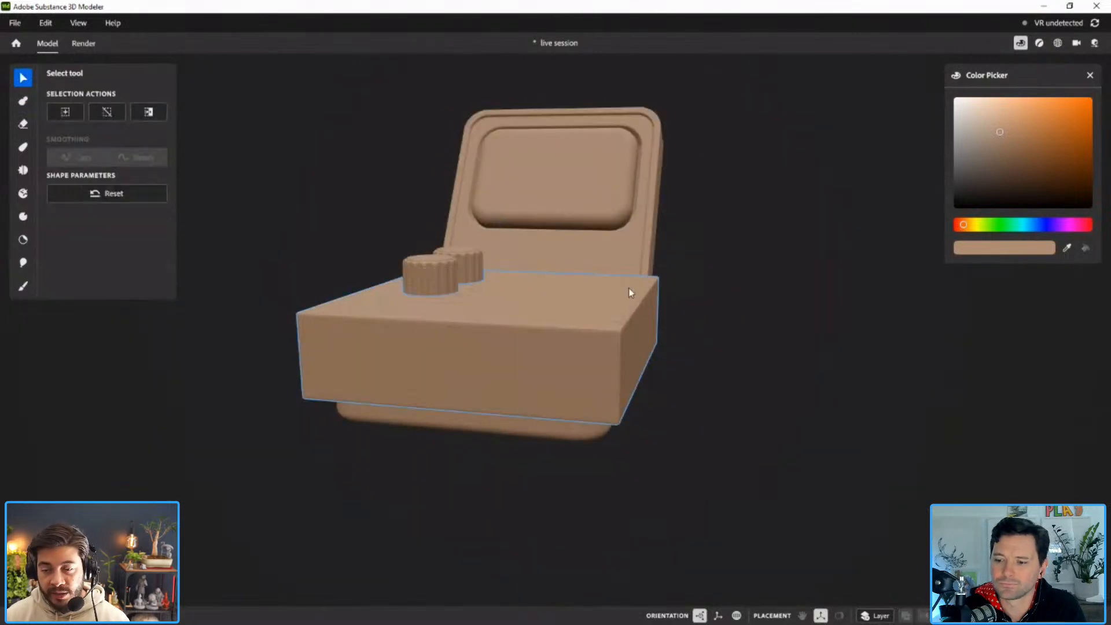
# Select the new slab and lower it so the mixer's control surface sits above it.
pyautogui.keyDown('alt'); pyautogui.moveTo(634, 323); pyautogui.dragTo(573, 345); pyautogui.keyUp('alt')
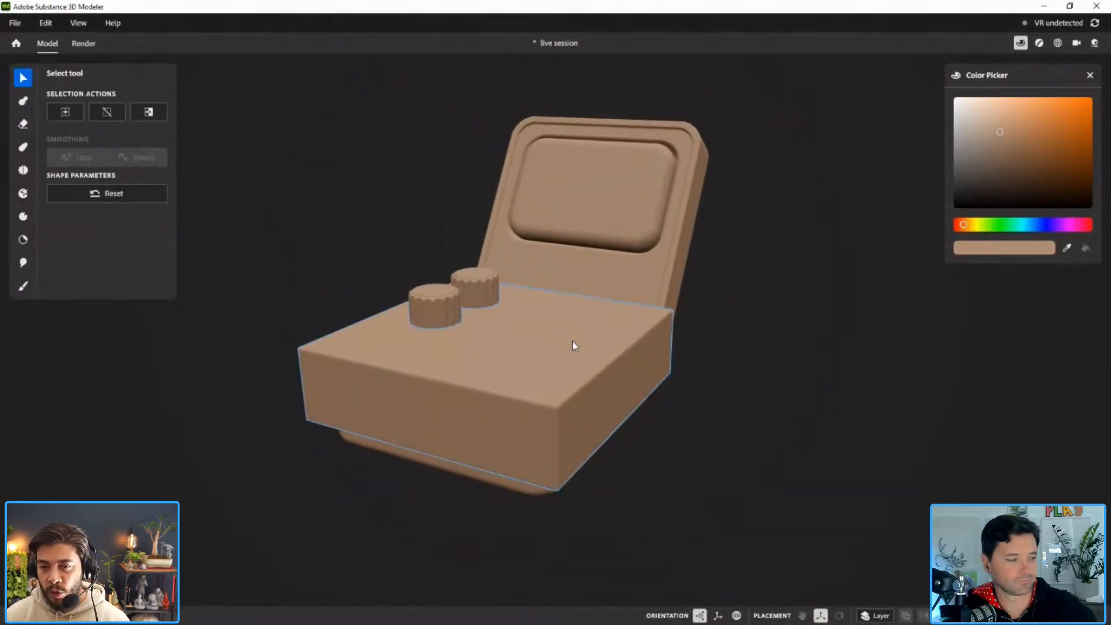
pyautogui.click(567, 348)
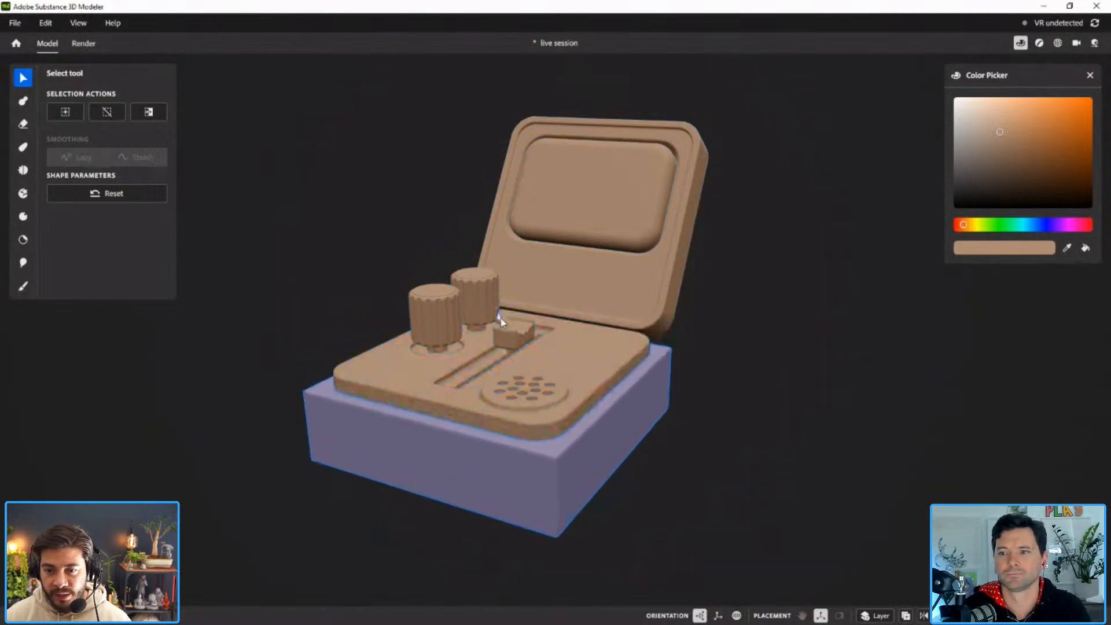
pyautogui.moveTo(500, 317); pyautogui.dragTo(502, 326)
pyautogui.moveTo(536, 372); pyautogui.dragTo(602, 332)
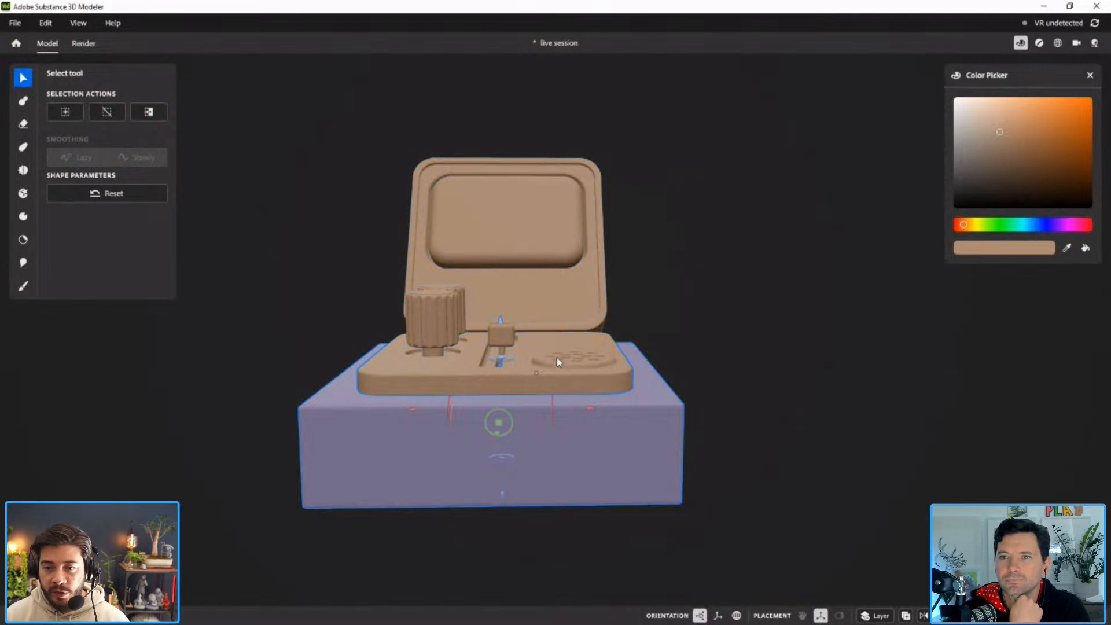
pyautogui.keyDown('alt'); pyautogui.moveTo(557, 357); pyautogui.dragTo(558, 347); pyautogui.keyUp('alt')
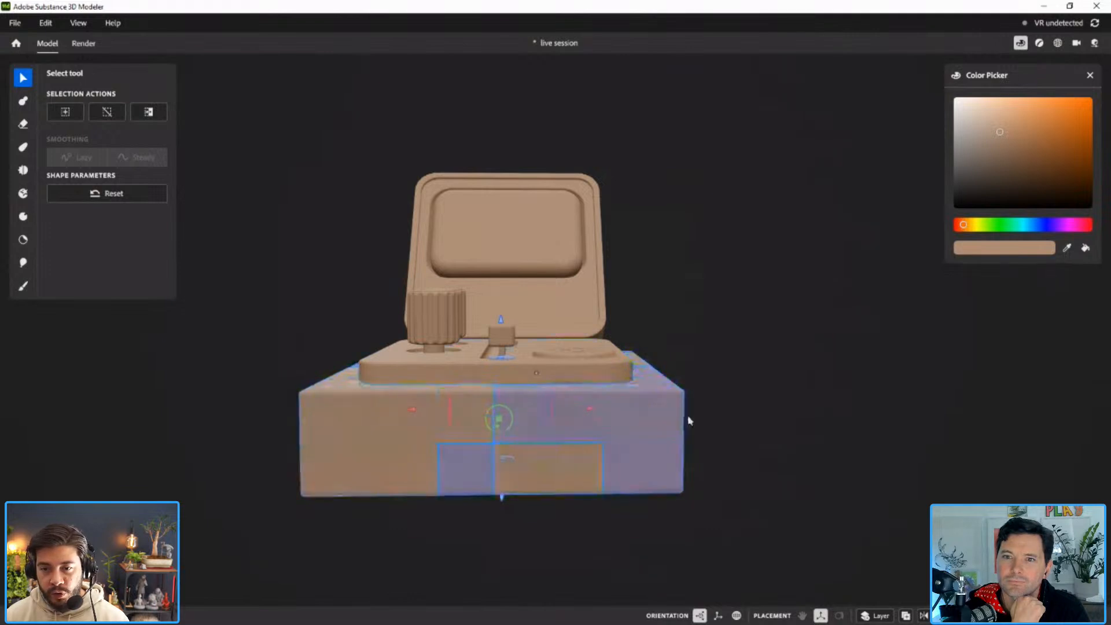
# Duplicate the slab, tilt the copy about 45 degrees, and place it diagonally through the original.
pyautogui.moveTo(498, 317); pyautogui.dragTo(501, 278)
pyautogui.moveTo(505, 360); pyautogui.dragTo(524, 367)
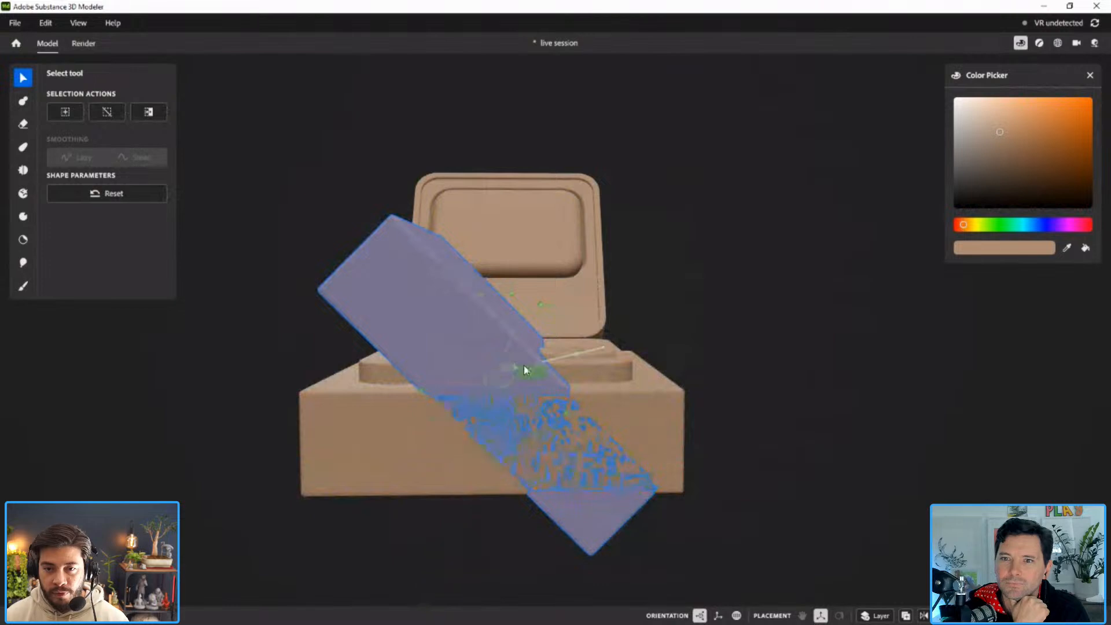
pyautogui.keyDown('alt'); pyautogui.moveTo(513, 363); pyautogui.dragTo(531, 343, button='middle'); pyautogui.keyUp('alt')
pyautogui.moveTo(526, 343); pyautogui.dragTo(640, 445)
pyautogui.keyDown('alt'); pyautogui.moveTo(680, 364); pyautogui.dragTo(584, 343, button='middle'); pyautogui.keyUp('alt')
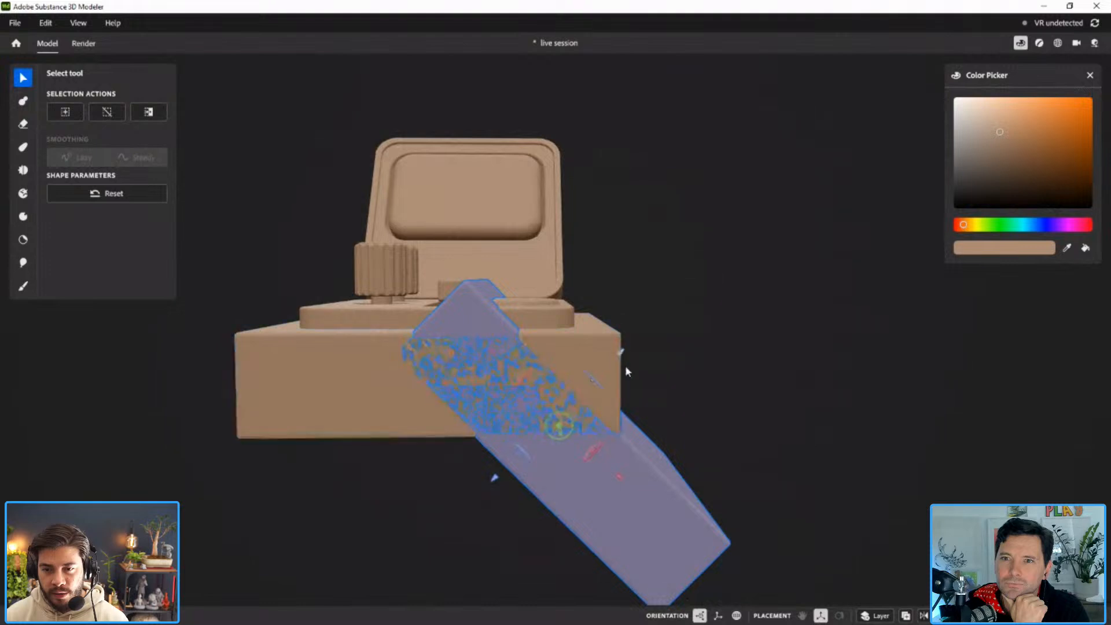
# Place another level slab copy beside the mixer, overlapping the upper end of the tilted slab.
pyautogui.click(631, 304)
pyautogui.click(458, 363)
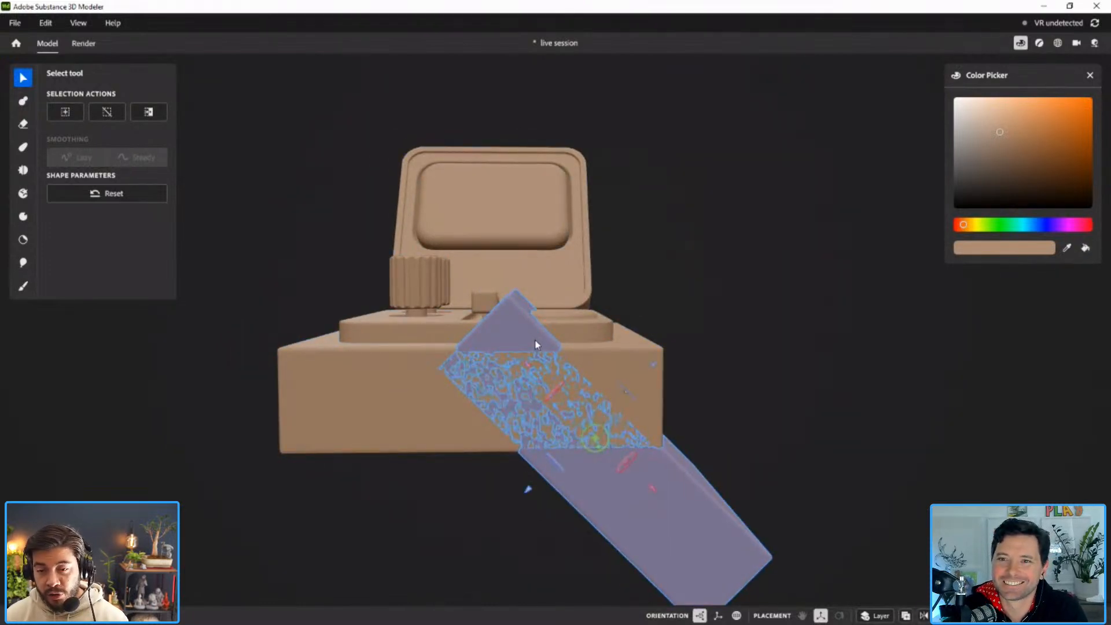
pyautogui.moveTo(614, 397); pyautogui.dragTo(773, 370)
pyautogui.click(720, 526)
# Select all three overlapping slabs together and raise them well above the mixer.
pyautogui.click(550, 473)
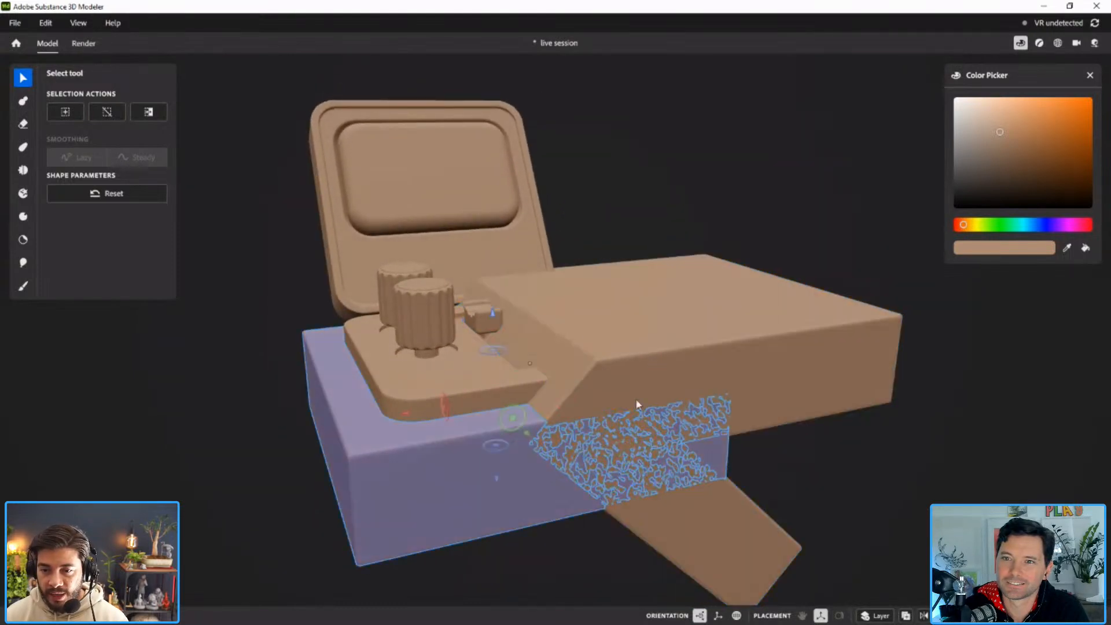
pyautogui.keyDown('shift'); pyautogui.click(652, 344); pyautogui.keyUp('shift')
pyautogui.keyDown('shift'); pyautogui.click(704, 484); pyautogui.keyUp('shift')
pyautogui.scroll(-4, 703, 480)
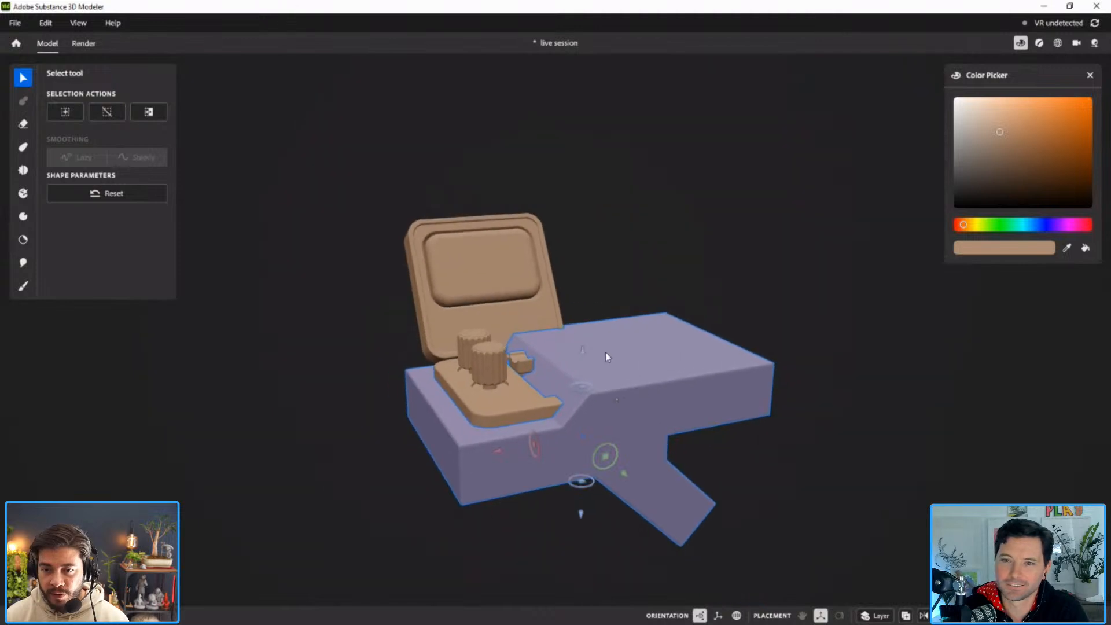
pyautogui.moveTo(579, 355); pyautogui.dragTo(587, 110)
pyautogui.keyDown('alt'); pyautogui.moveTo(587, 110); pyautogui.dragTo(588, 266, button='middle'); pyautogui.keyUp('alt')
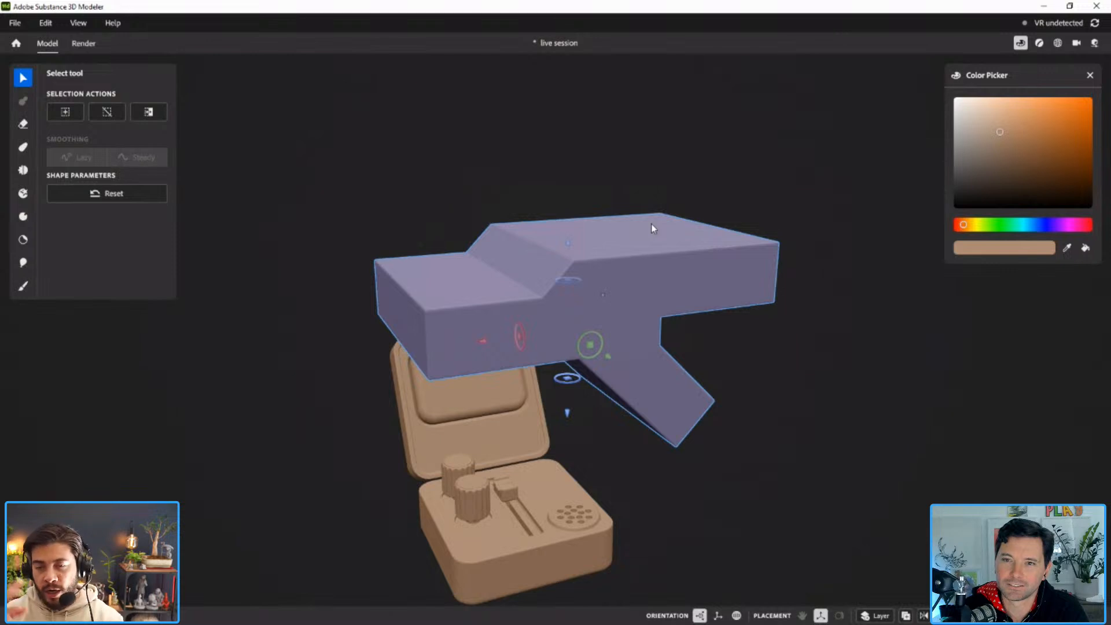
pyautogui.click(721, 315)
pyautogui.keyDown('alt'); pyautogui.moveTo(694, 307); pyautogui.dragTo(604, 272); pyautogui.keyUp('alt')
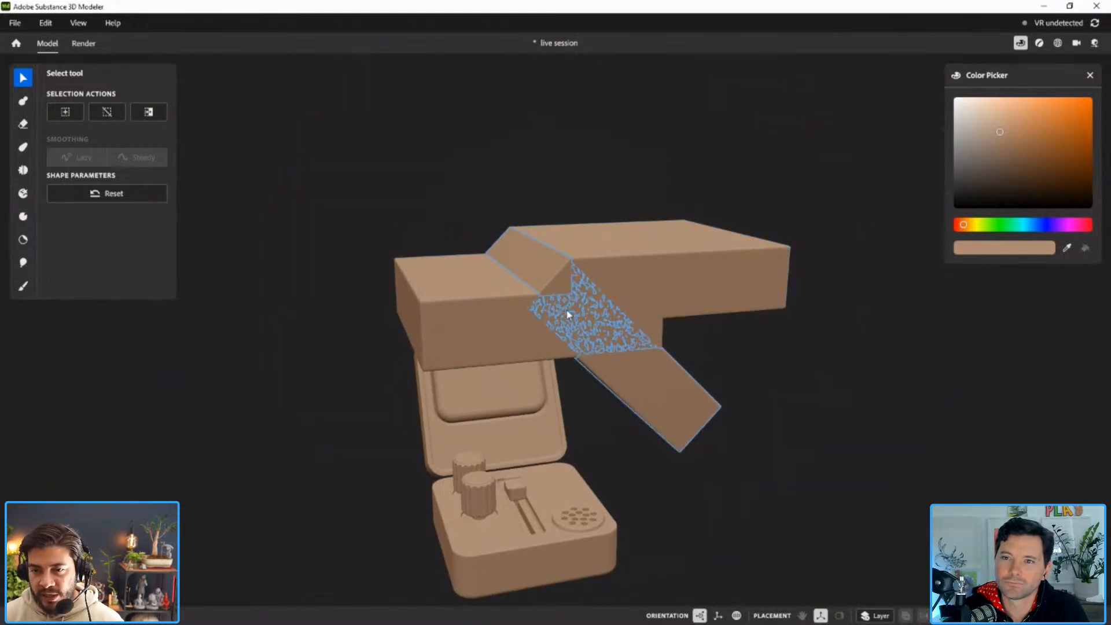
# Position a Clay tool cube primitive above the raised slabs and set its taper to 34%.
pyautogui.click(23, 100)
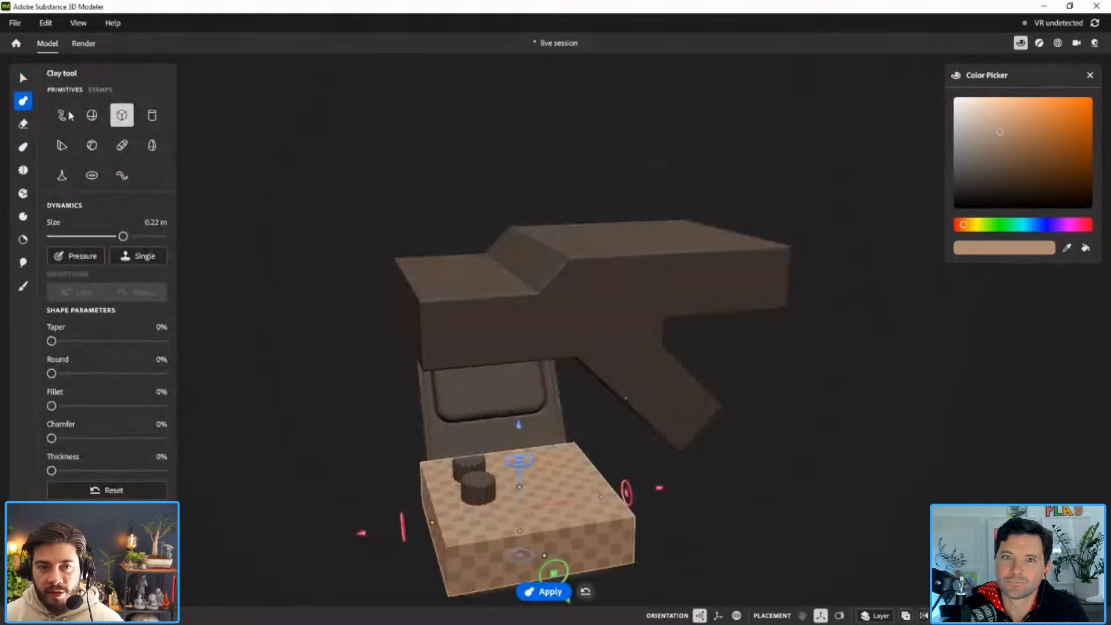
pyautogui.moveTo(518, 425); pyautogui.dragTo(516, 81)
pyautogui.keyDown('alt'); pyautogui.moveTo(535, 138); pyautogui.dragTo(538, 198, button='middle'); pyautogui.keyUp('alt')
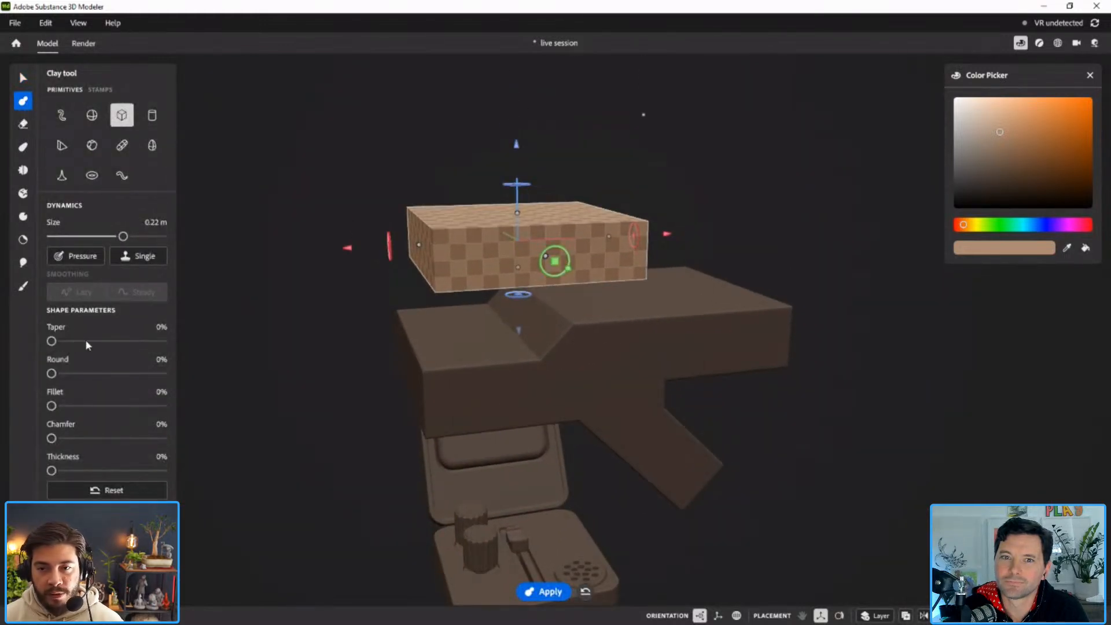
pyautogui.moveTo(52, 342); pyautogui.dragTo(90, 342)
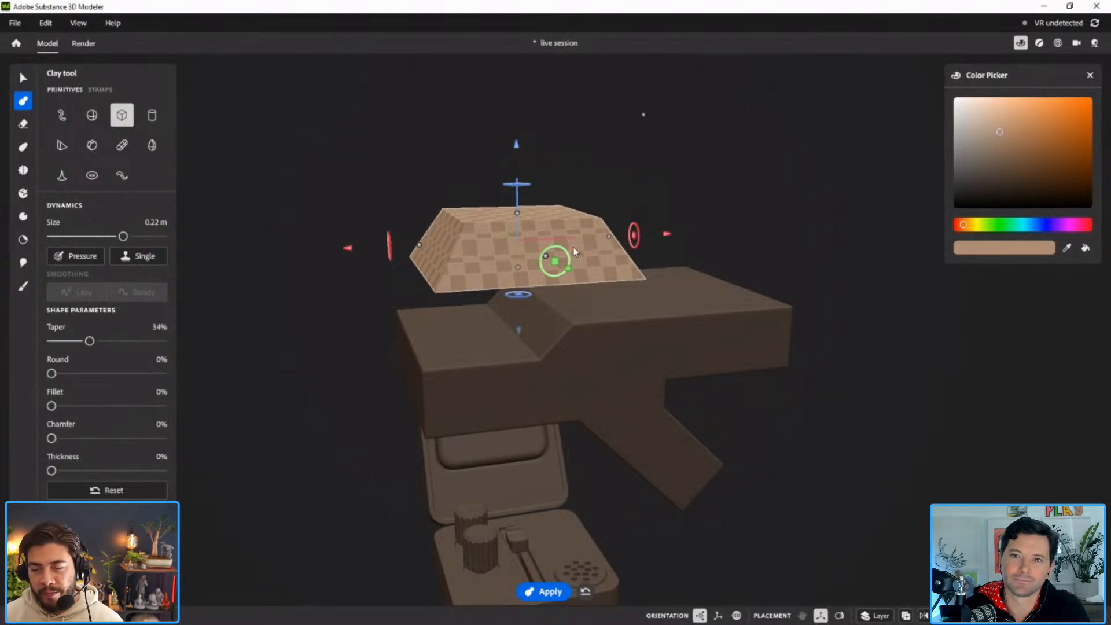
# Build up a stepped clay form by moving the tapered primitive upward, sideways along the slabs, and upward again.
pyautogui.moveTo(517, 149); pyautogui.dragTo(517, 127)
pyautogui.moveTo(668, 209); pyautogui.dragTo(740, 209)
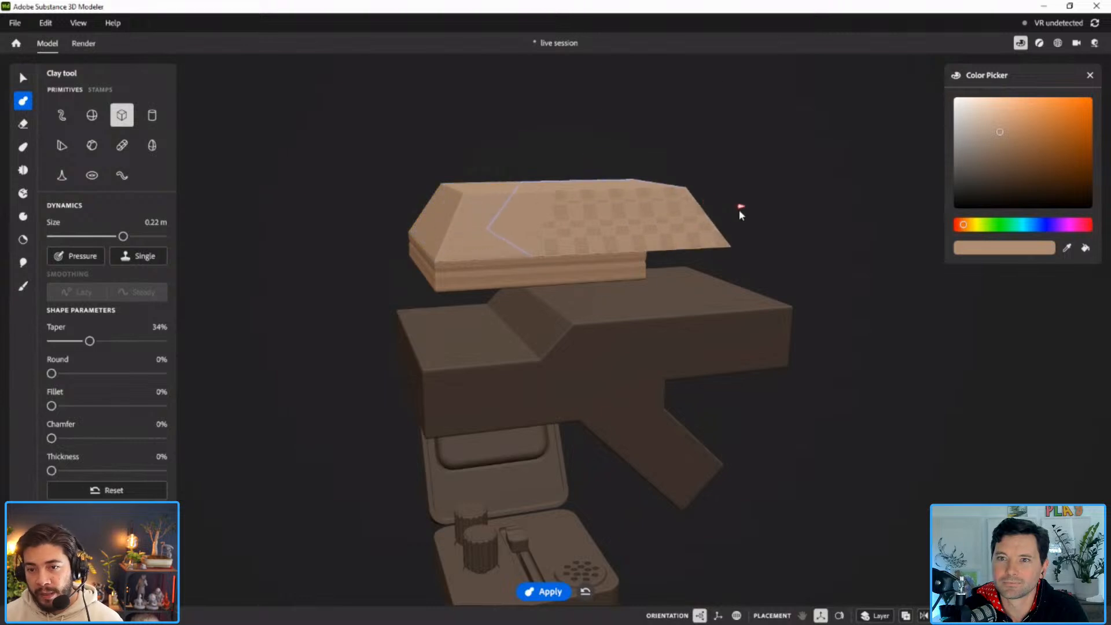
pyautogui.moveTo(601, 120); pyautogui.dragTo(602, 85)
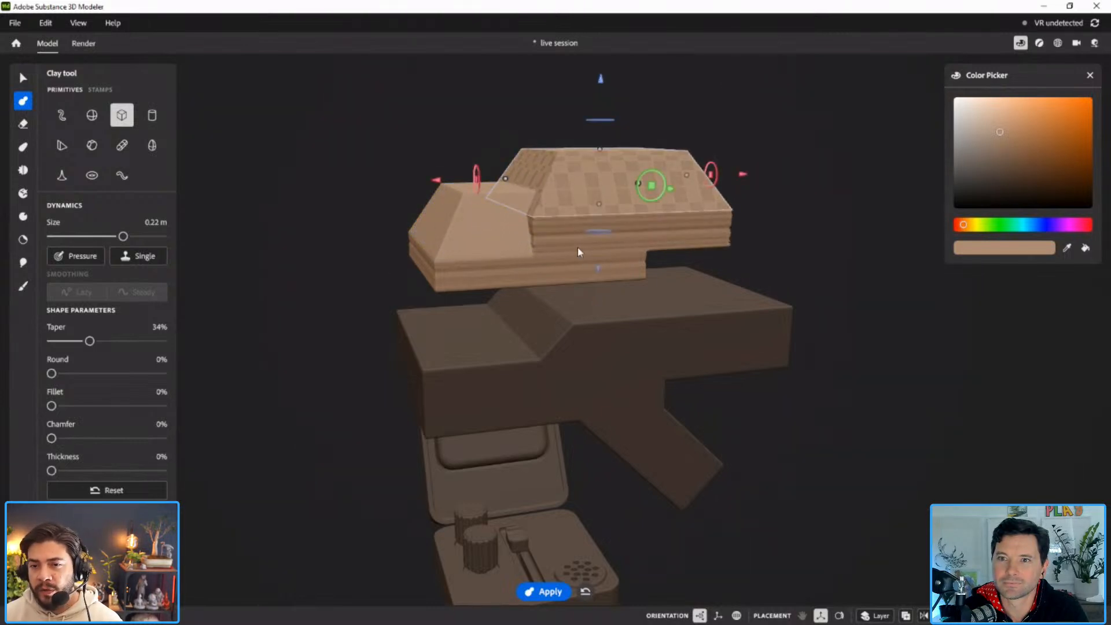
# Delete the stepped, tapered clay form floating above the raised slabs.
pyautogui.press('v')
pyautogui.click(567, 203)
pyautogui.press('Delete')
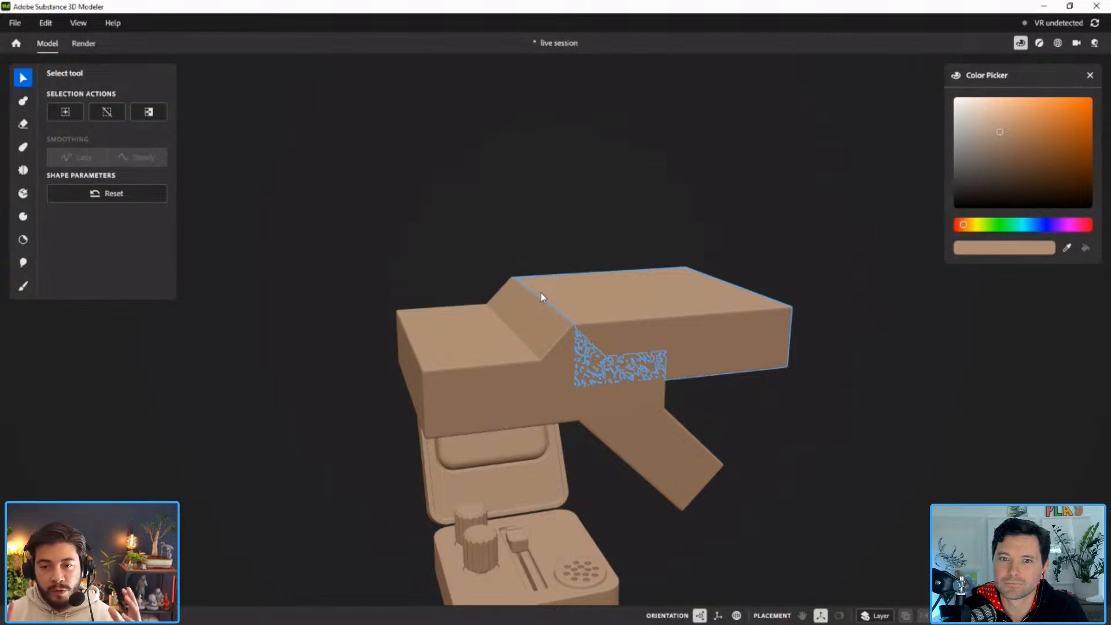
# Select all three overlapping slabs and merge them into a single clay object.
pyautogui.click(629, 285)
pyautogui.click(562, 363)
pyautogui.click(506, 389)
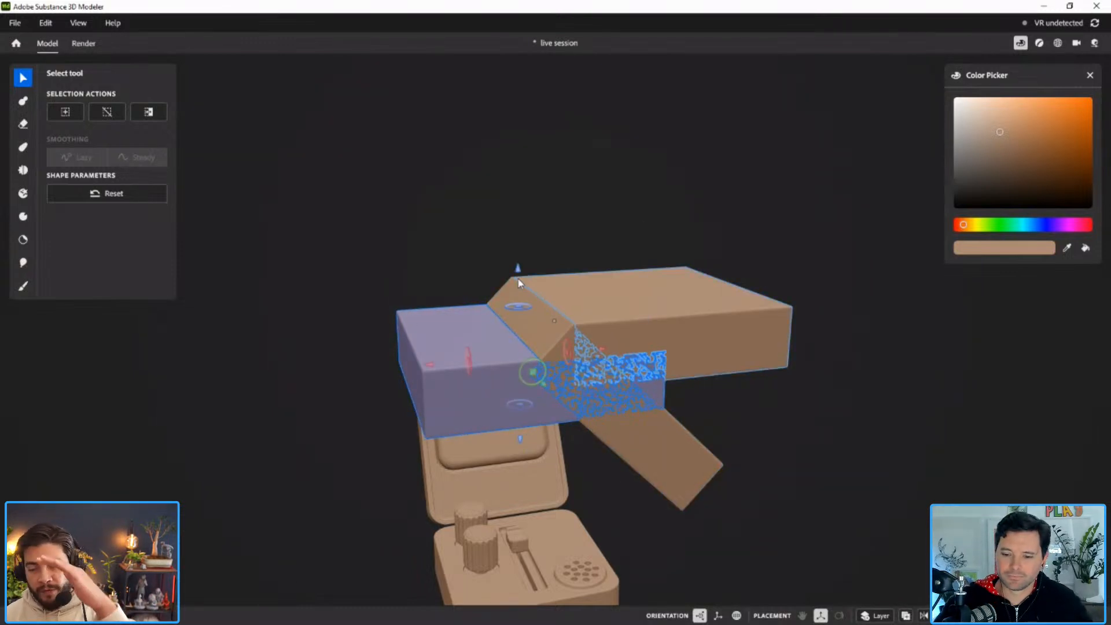
pyautogui.click(733, 336)
pyautogui.keyDown('shift'); pyautogui.click(697, 451); pyautogui.keyUp('shift')
pyautogui.keyDown('shift'); pyautogui.click(503, 363); pyautogui.keyUp('shift')
pyautogui.rightClick(563, 207)
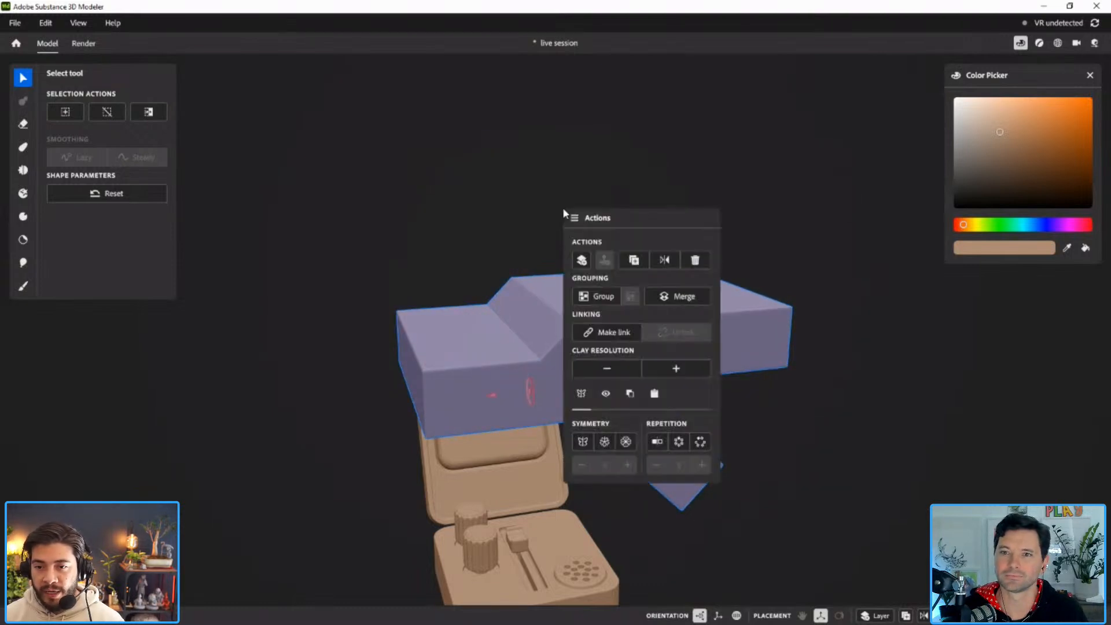
pyautogui.click(689, 296)
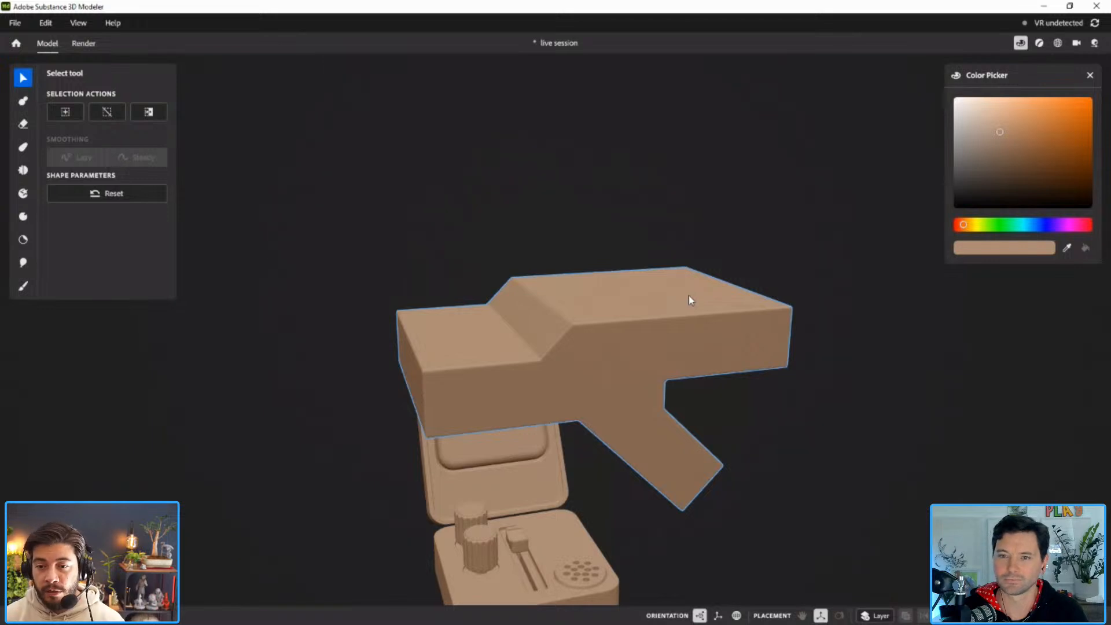
# Turn the merged slab object into a boolean cutter that splits the clay it overlaps.
pyautogui.keyDown('alt'); pyautogui.moveTo(628, 324); pyautogui.dragTo(580, 205, button='middle'); pyautogui.keyUp('alt')
pyautogui.click(570, 228)
pyautogui.keyDown('alt'); pyautogui.moveTo(570, 231); pyautogui.dragTo(573, 238); pyautogui.keyUp('alt')
pyautogui.keyDown('alt'); pyautogui.moveTo(587, 428); pyautogui.dragTo(629, 324, button='middle'); pyautogui.keyUp('alt')
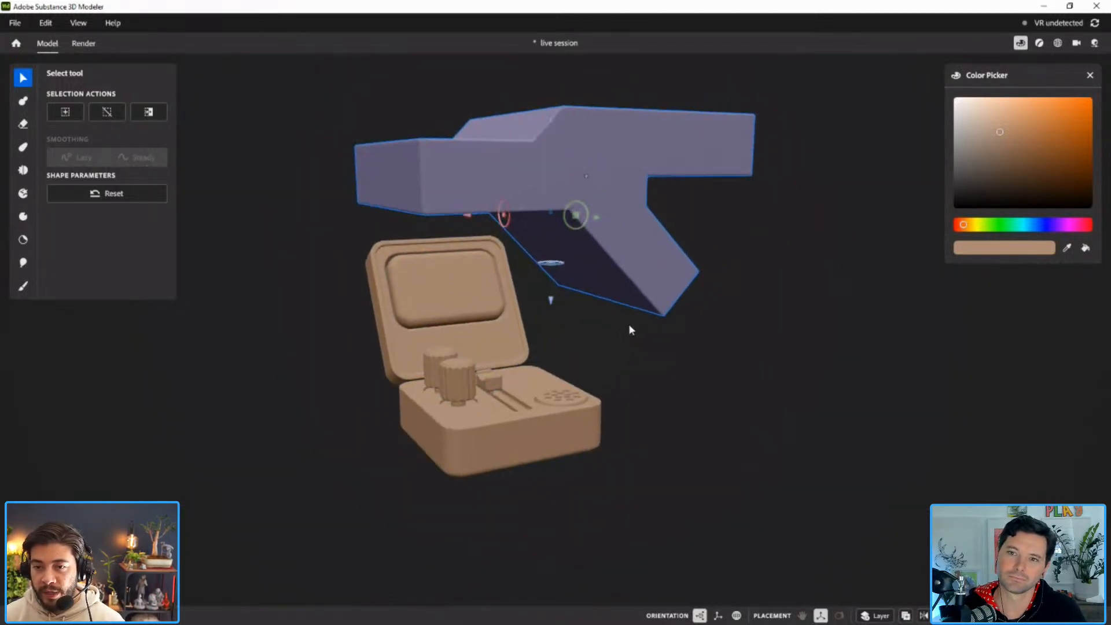
pyautogui.rightClick(791, 238)
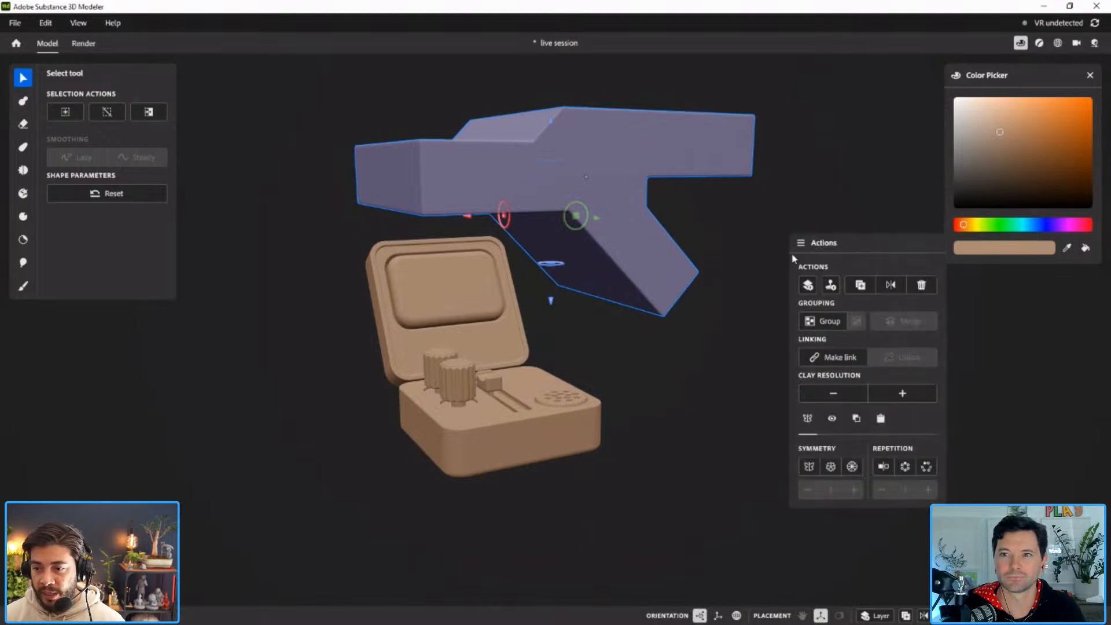
pyautogui.click(856, 419)
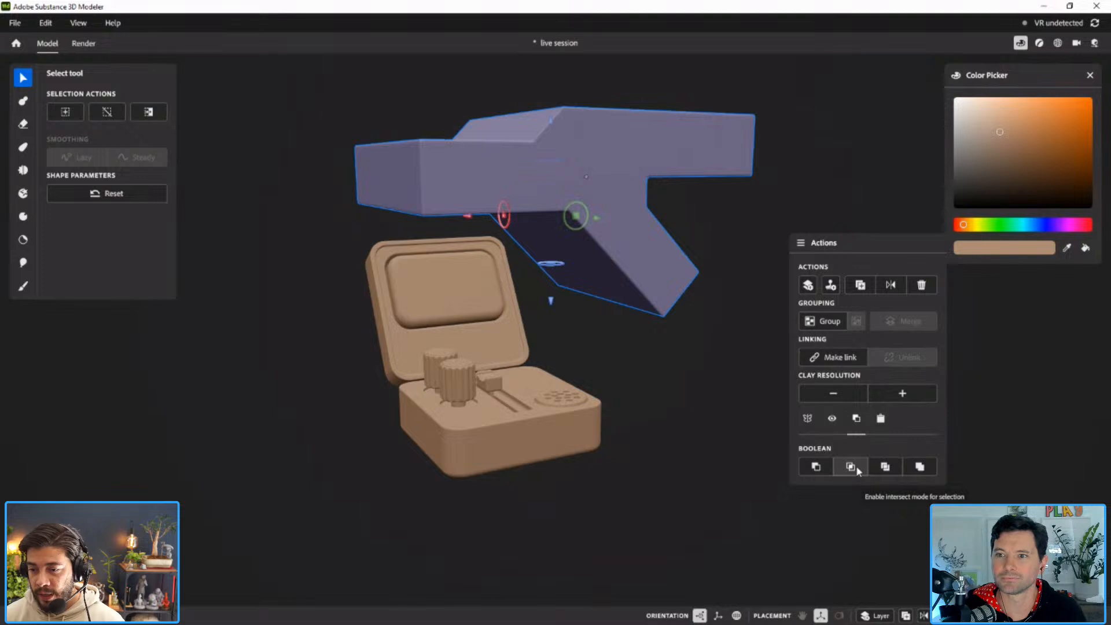
pyautogui.click(887, 466)
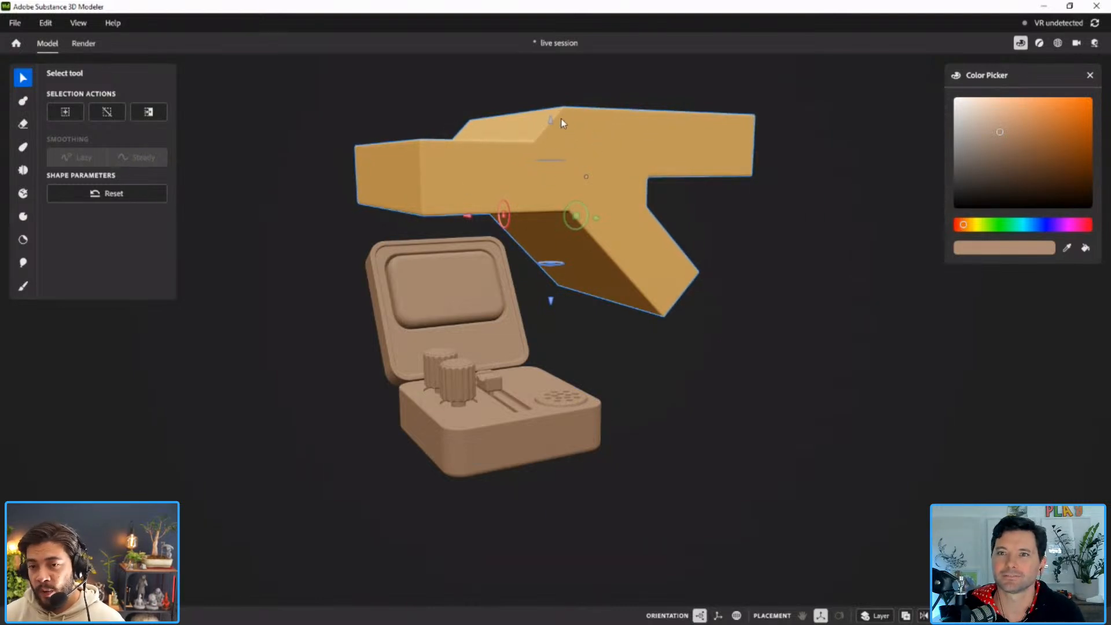
# Lower the boolean cutter onto the mixer and shift it so it overlaps the lower part of the base with its stepped profile.
pyautogui.moveTo(554, 121); pyautogui.dragTo(551, 386)
pyautogui.moveTo(586, 437); pyautogui.dragTo(534, 470)
pyautogui.keyDown('alt'); pyautogui.moveTo(532, 366); pyautogui.dragTo(557, 370); pyautogui.keyUp('alt')
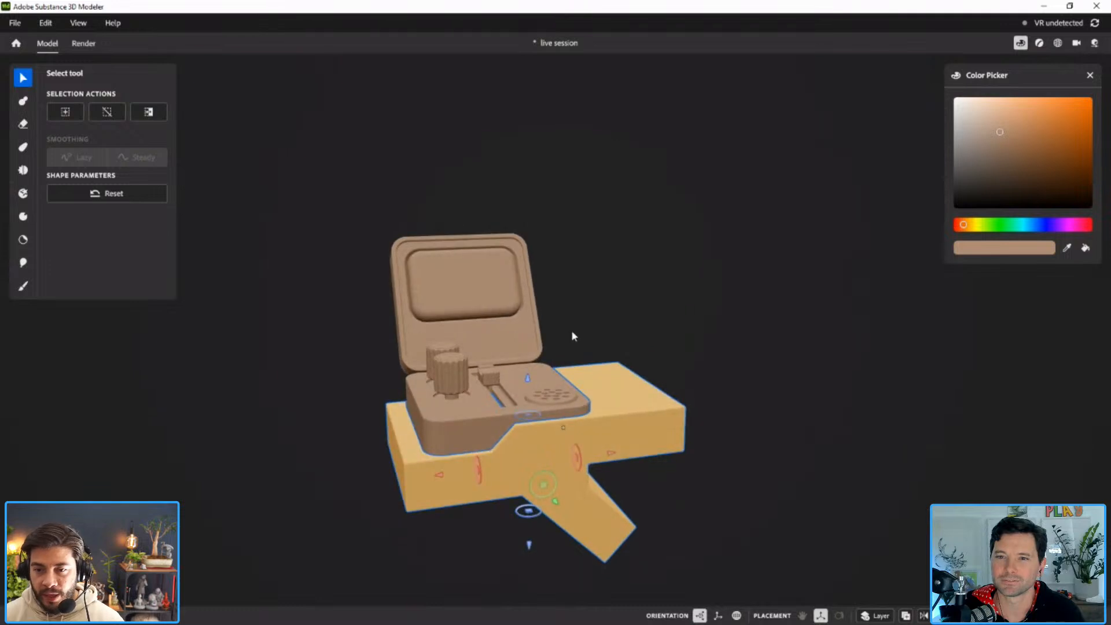
pyautogui.keyDown('alt'); pyautogui.moveTo(461, 433); pyautogui.dragTo(484, 506, button='right'); pyautogui.keyUp('alt')
pyautogui.moveTo(448, 370)
pyautogui.keyDown('alt'); pyautogui.mouseDown(button='middle')
pyautogui.moveTo(460, 350)
pyautogui.moveTo(445, 325)
pyautogui.moveTo(457, 354)
pyautogui.mouseUp(button='middle'); pyautogui.keyUp('alt')
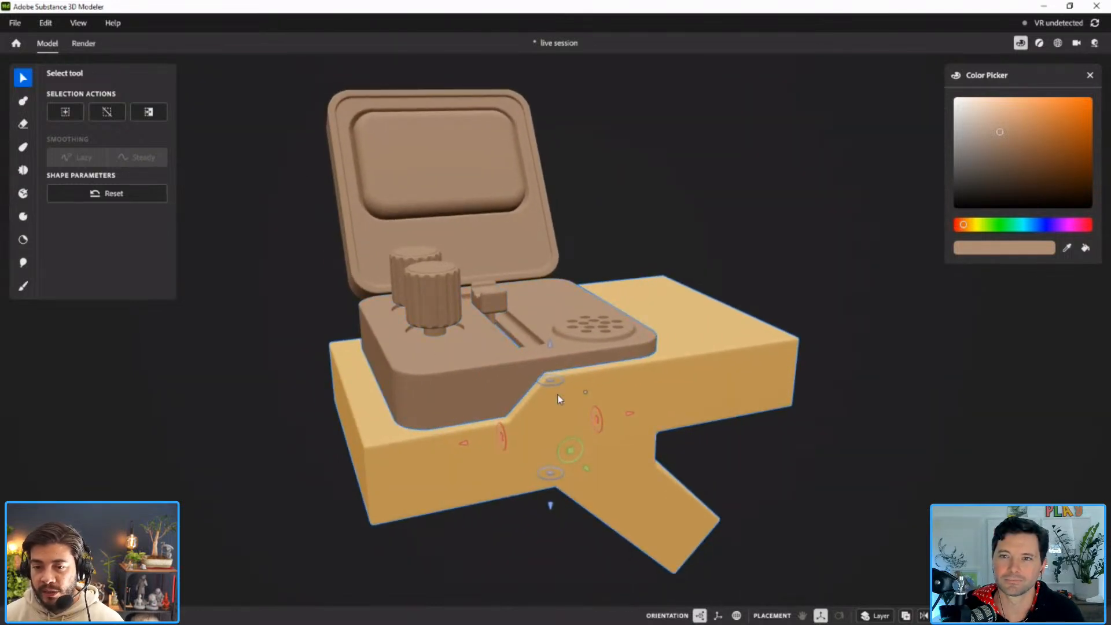
# Apply the boolean split to the mixer's base, then delete the cutter object.
pyautogui.click(460, 376)
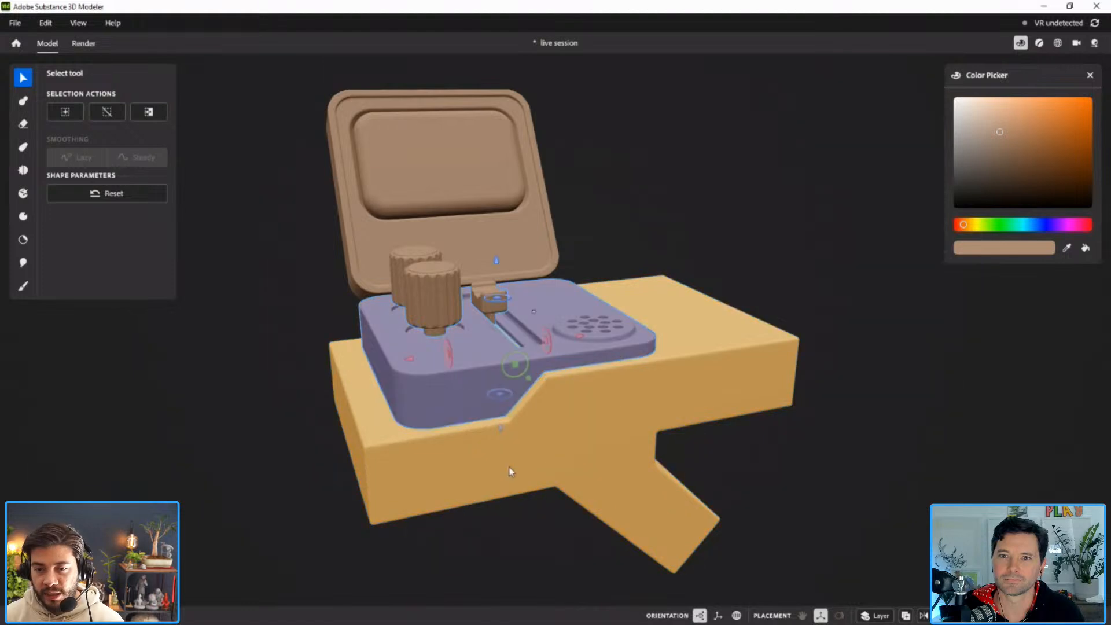
pyautogui.rightClick(444, 371)
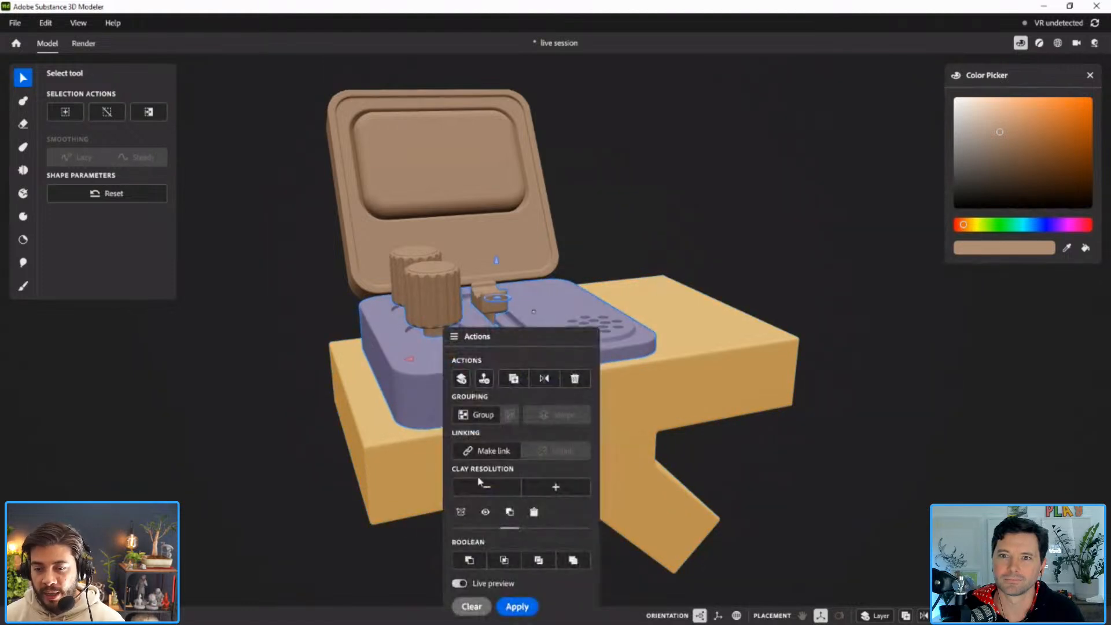
pyautogui.click(525, 609)
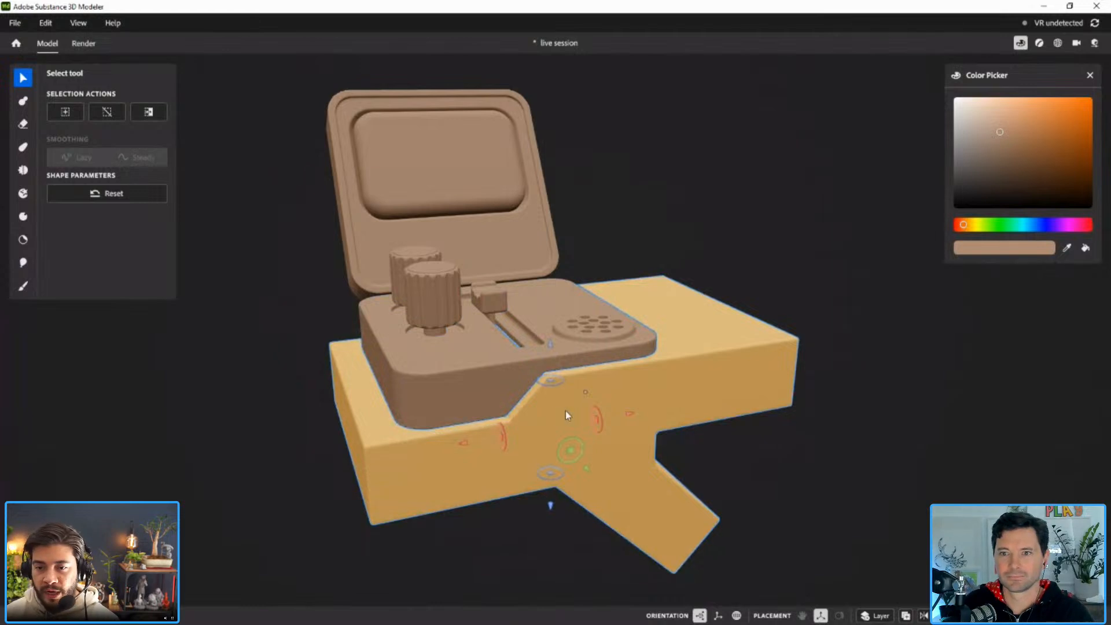
pyautogui.moveTo(560, 447); pyautogui.dragTo(592, 476)
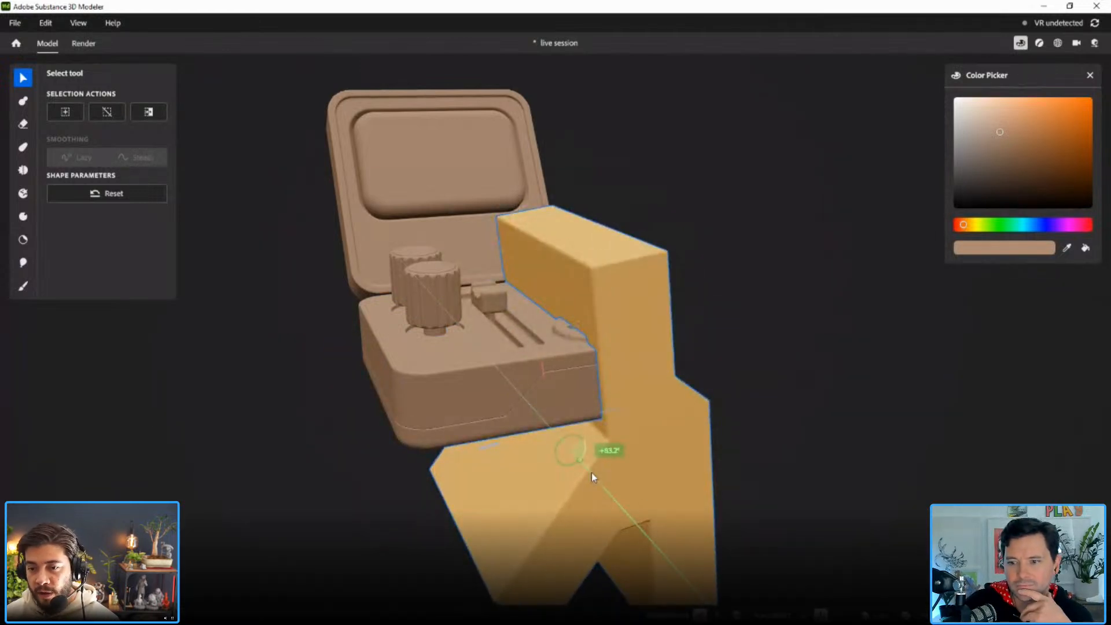
pyautogui.press('Delete')
# Scale up the lower piece of the split base slightly so its rim protrudes around the upper piece.
pyautogui.keyDown('alt'); pyautogui.moveTo(616, 436); pyautogui.dragTo(442, 426); pyautogui.keyUp('alt')
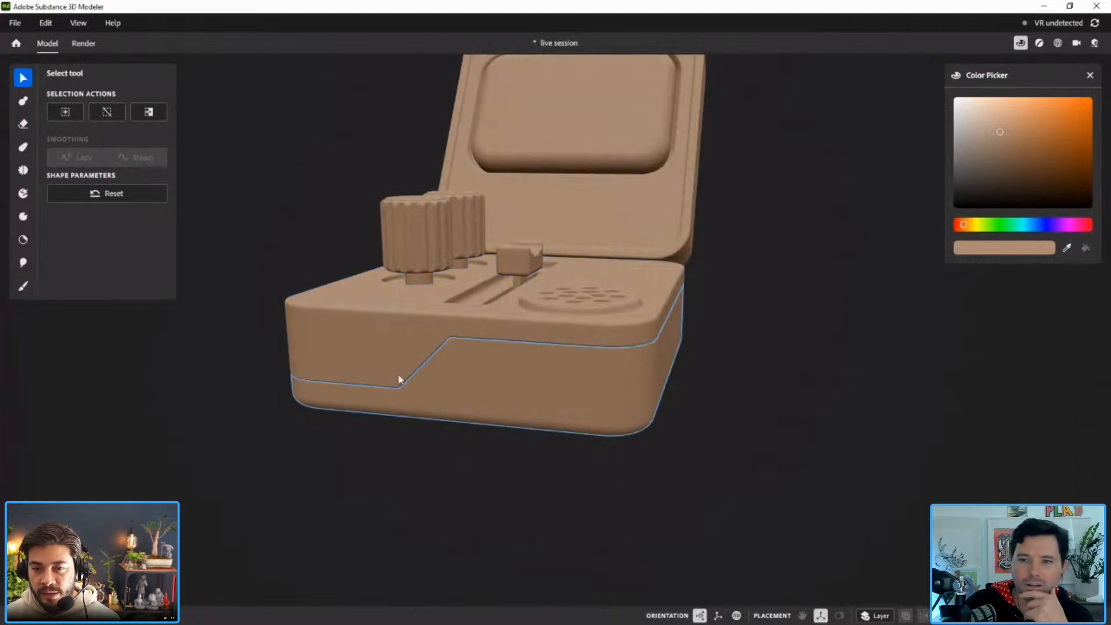
pyautogui.click(526, 377)
pyautogui.moveTo(507, 253); pyautogui.dragTo(740, 365)
pyautogui.hotkey('ctrl', 'z')
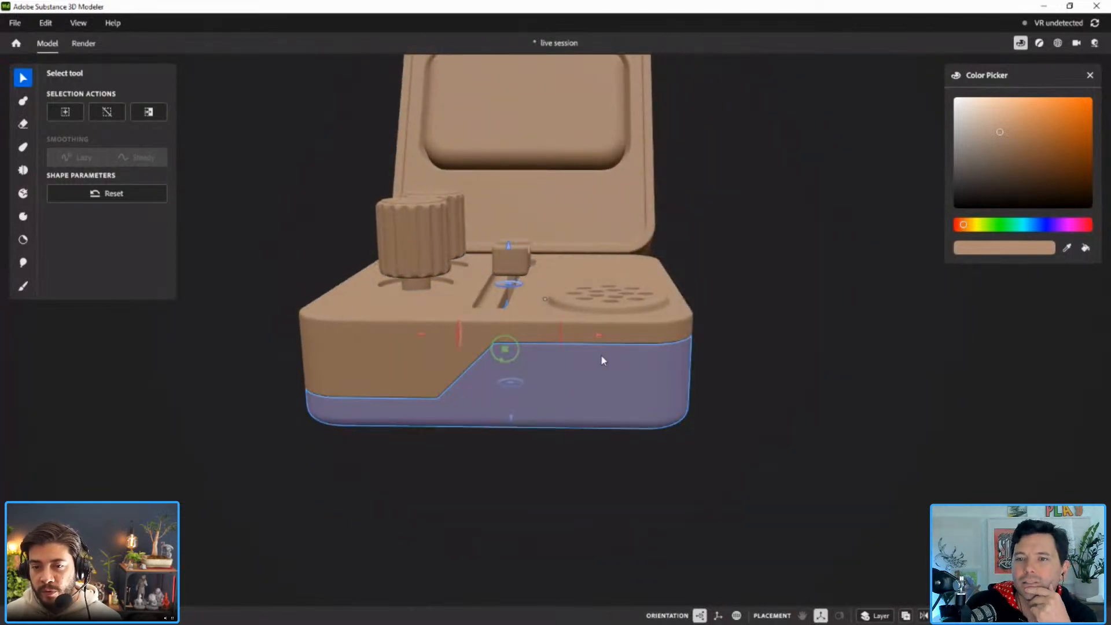
pyautogui.moveTo(545, 298); pyautogui.dragTo(551, 296)
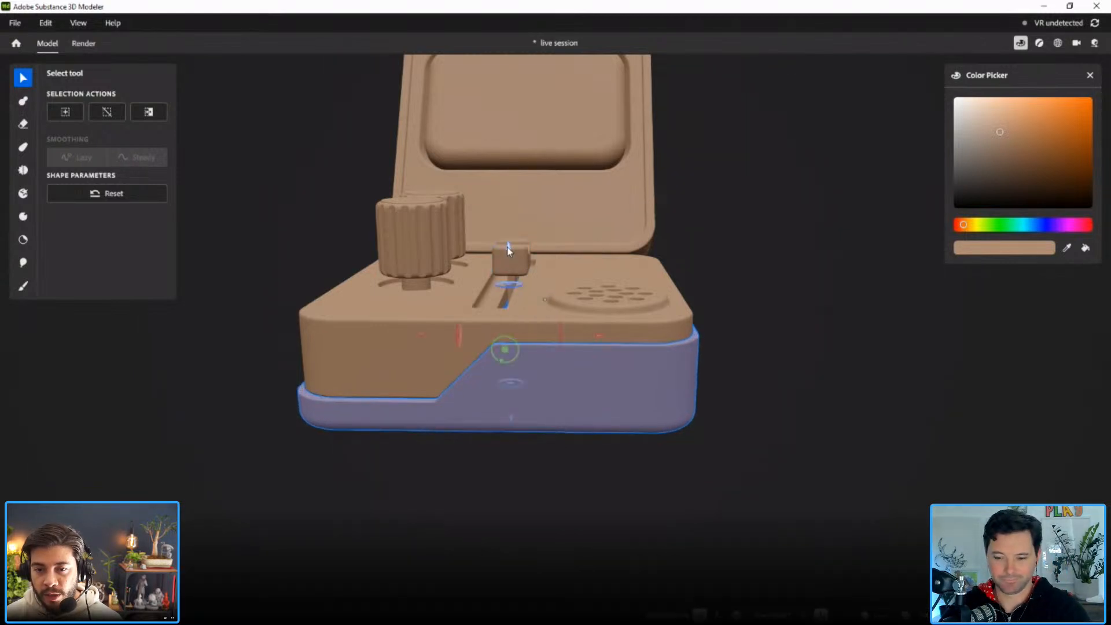
pyautogui.click(783, 293)
# Examine the stepped seam between the two base pieces and the overall mixer model from several angles.
pyautogui.keyDown('alt'); pyautogui.moveTo(783, 293); pyautogui.dragTo(776, 379); pyautogui.keyUp('alt')
pyautogui.keyDown('alt'); pyautogui.moveTo(776, 380); pyautogui.dragTo(700, 308, button='right'); pyautogui.keyUp('alt')
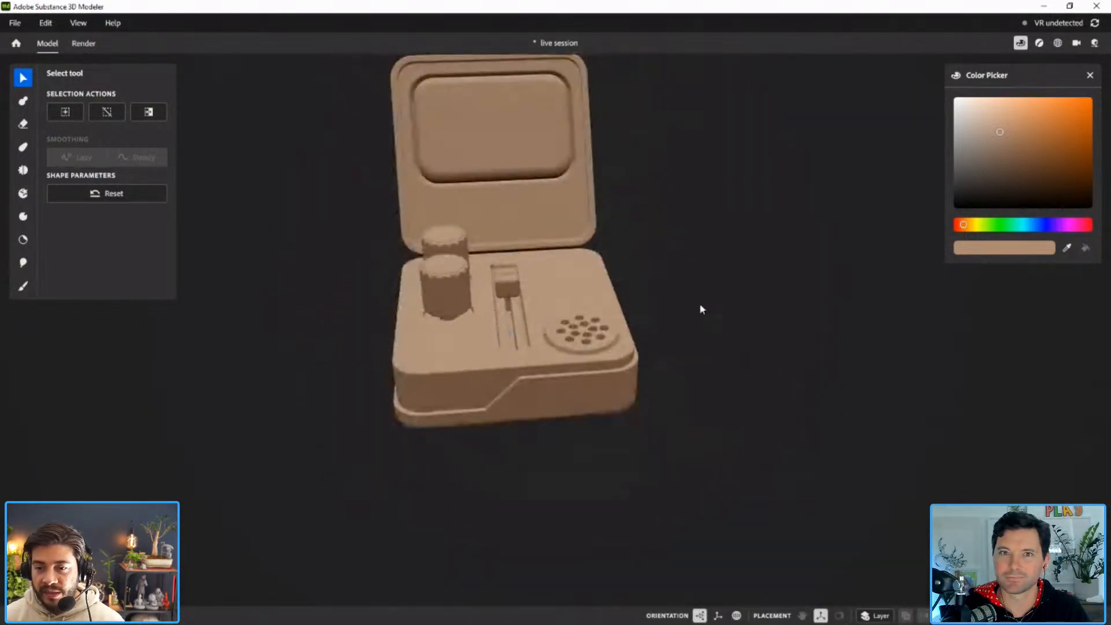
pyautogui.keyDown('alt'); pyautogui.moveTo(700, 308); pyautogui.dragTo(591, 400); pyautogui.keyUp('alt')
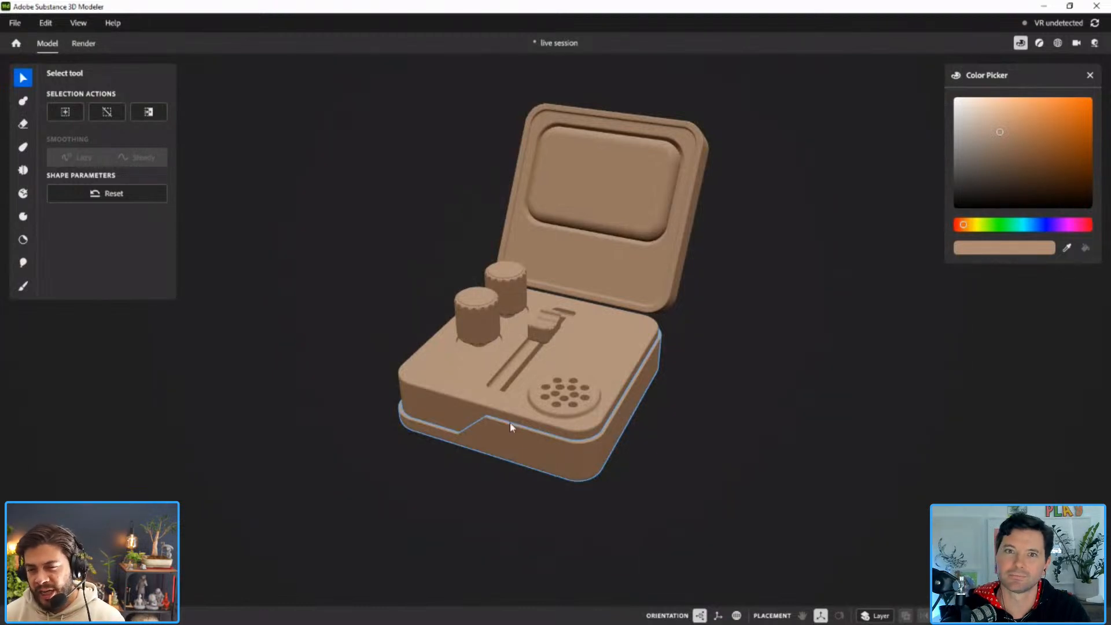
pyautogui.scroll(3, 677, 487)
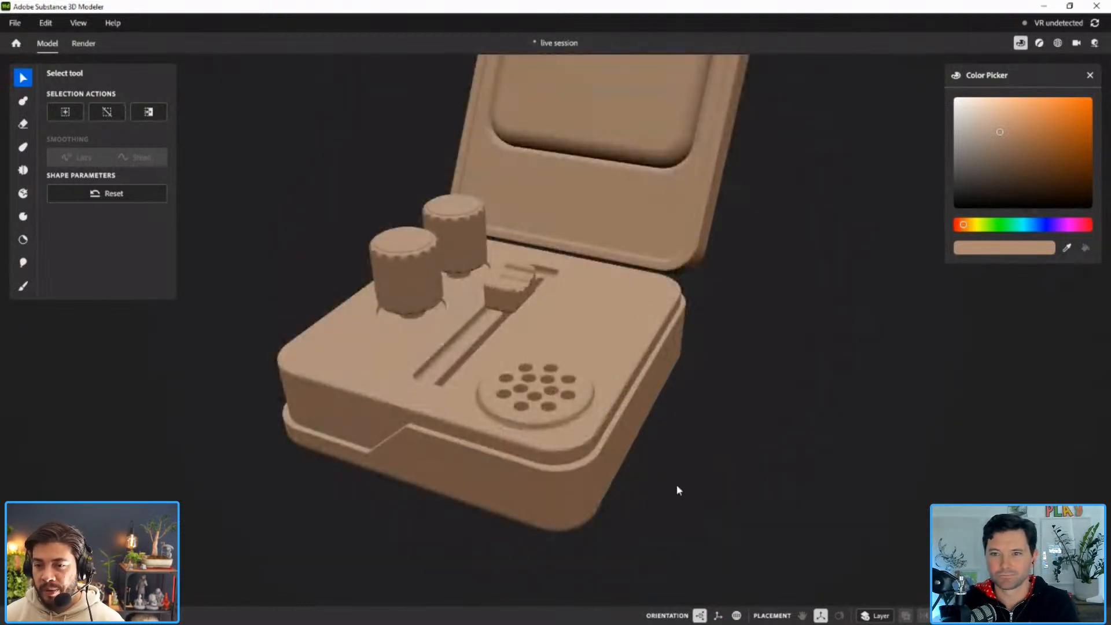
pyautogui.scroll(-3, 679, 489)
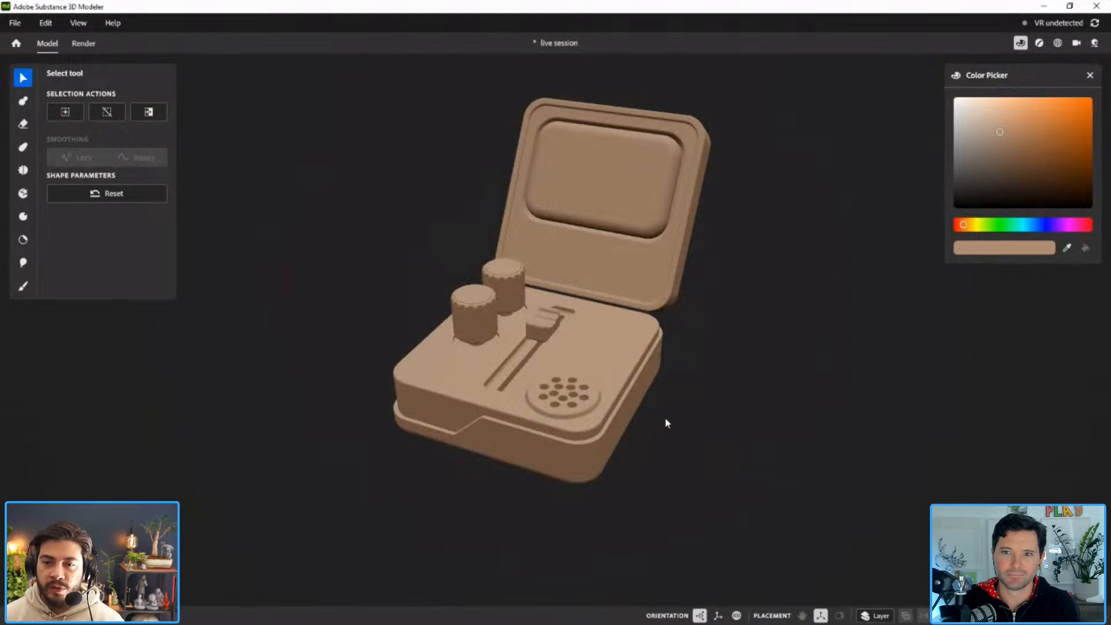
pyautogui.keyDown('alt'); pyautogui.moveTo(664, 421); pyautogui.dragTo(661, 438, button='middle'); pyautogui.keyUp('alt')
pyautogui.keyDown('alt'); pyautogui.moveTo(660, 438); pyautogui.dragTo(660, 366); pyautogui.keyUp('alt')
pyautogui.keyDown('alt'); pyautogui.moveTo(659, 366); pyautogui.dragTo(642, 379, button='middle'); pyautogui.keyUp('alt')
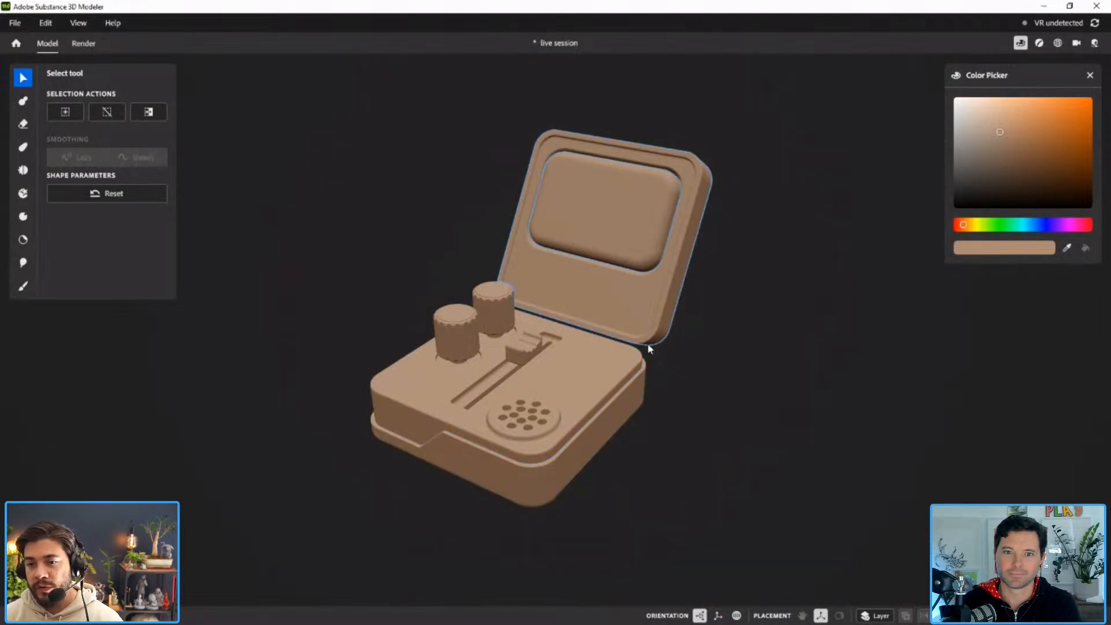
pyautogui.keyDown('alt'); pyautogui.moveTo(687, 377); pyautogui.dragTo(666, 338); pyautogui.keyUp('alt')
pyautogui.keyDown('alt'); pyautogui.moveTo(666, 338); pyautogui.dragTo(707, 341, button='right'); pyautogui.keyUp('alt')
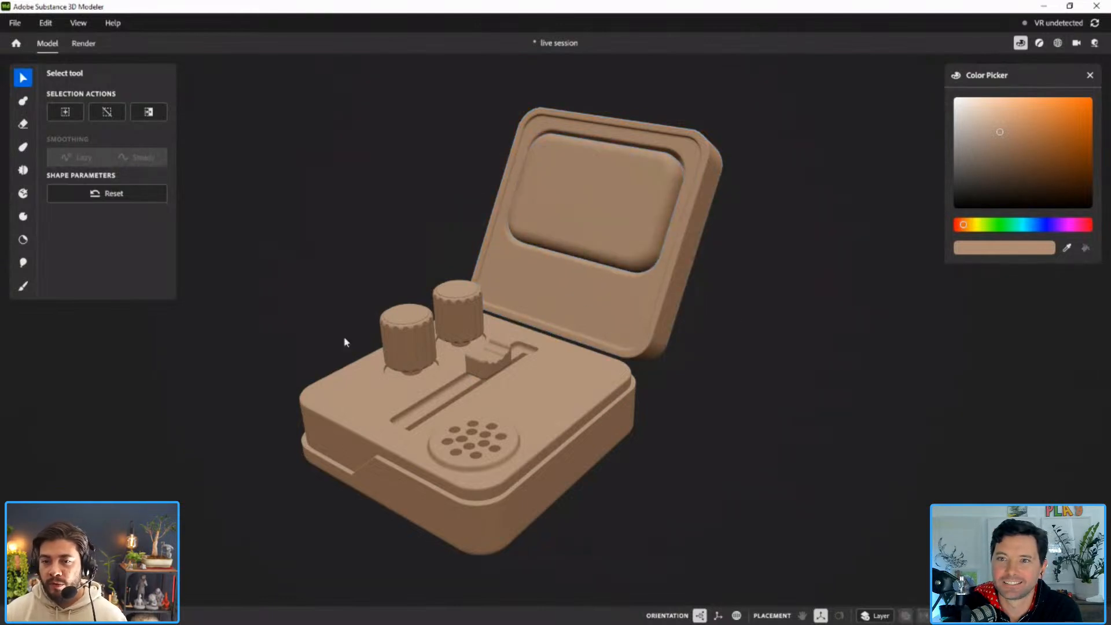
pyautogui.click(608, 211)
pyautogui.moveTo(621, 117); pyautogui.dragTo(629, 175)
pyautogui.hotkey('ctrl', 'z')
pyautogui.hotkey('ctrl', 'z')
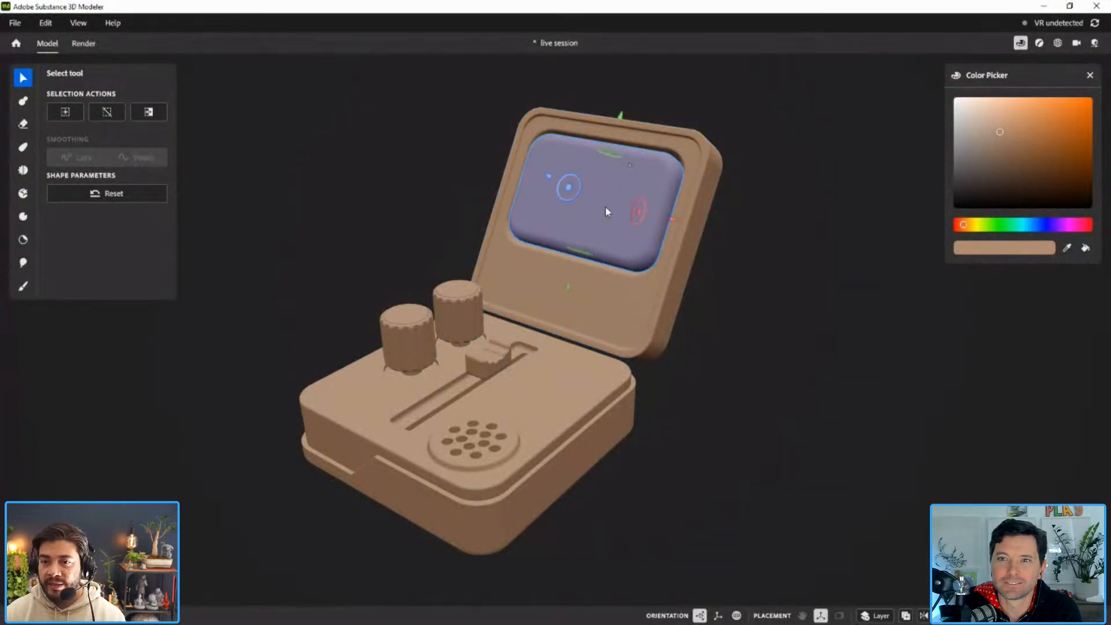
# Place a Clay tool cube primitive with 0% taper on the lid's rounded screen panel and shrink it to 7.75 cm.
pyautogui.press('2')
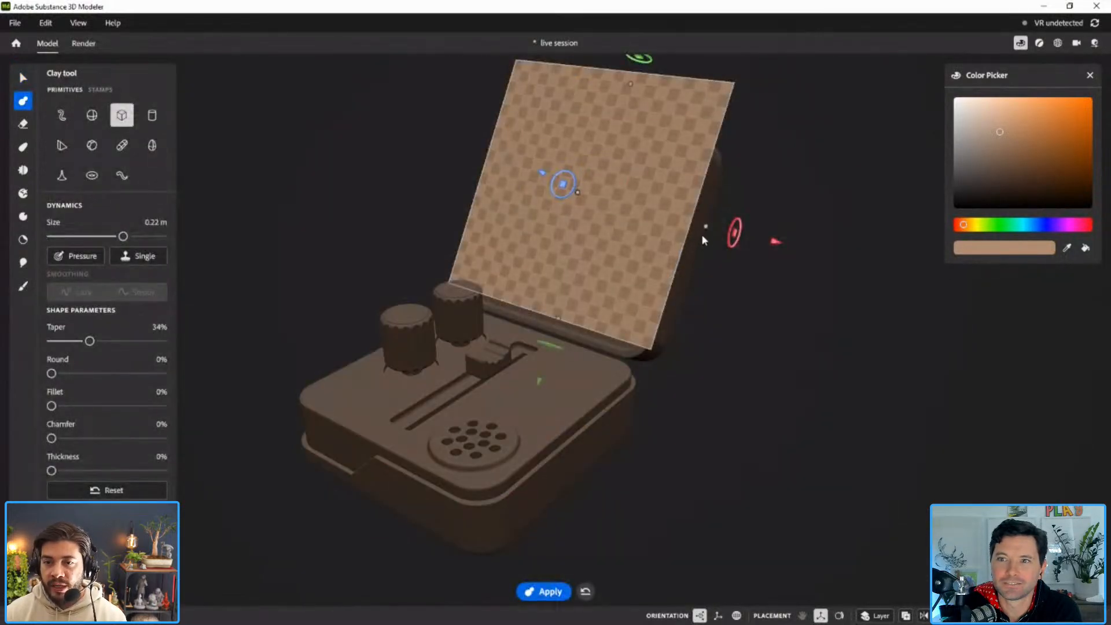
pyautogui.keyDown('alt'); pyautogui.moveTo(661, 240); pyautogui.dragTo(657, 284, button='middle'); pyautogui.keyUp('alt')
pyautogui.keyDown('alt'); pyautogui.moveTo(657, 284); pyautogui.dragTo(575, 234); pyautogui.keyUp('alt')
pyautogui.keyDown('alt'); pyautogui.moveTo(372, 183); pyautogui.dragTo(136, 82); pyautogui.keyUp('alt')
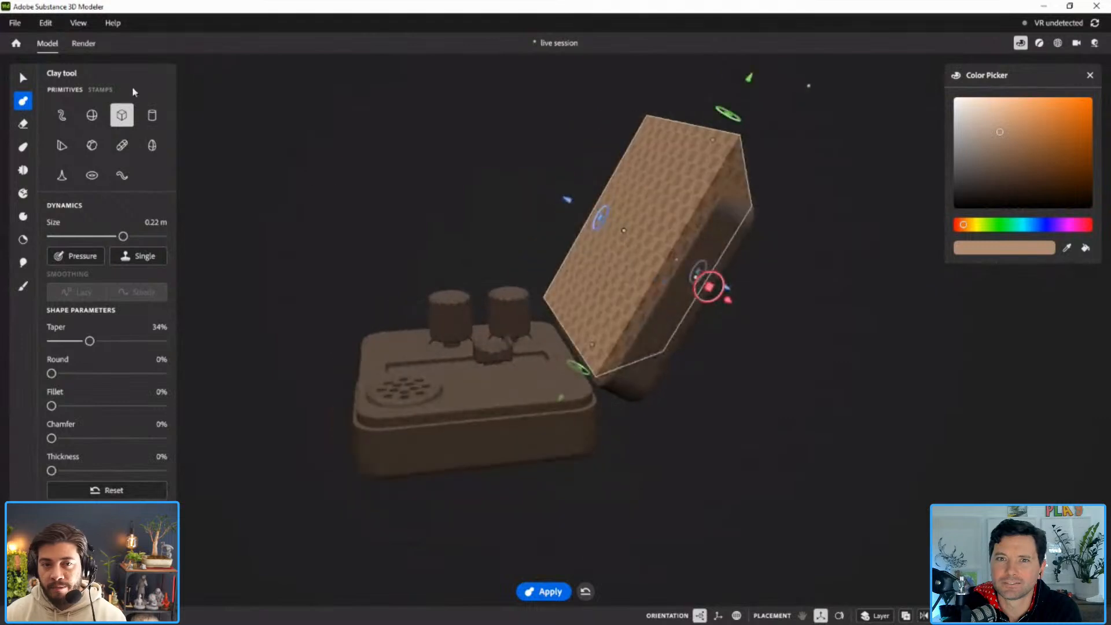
pyautogui.click(26, 81)
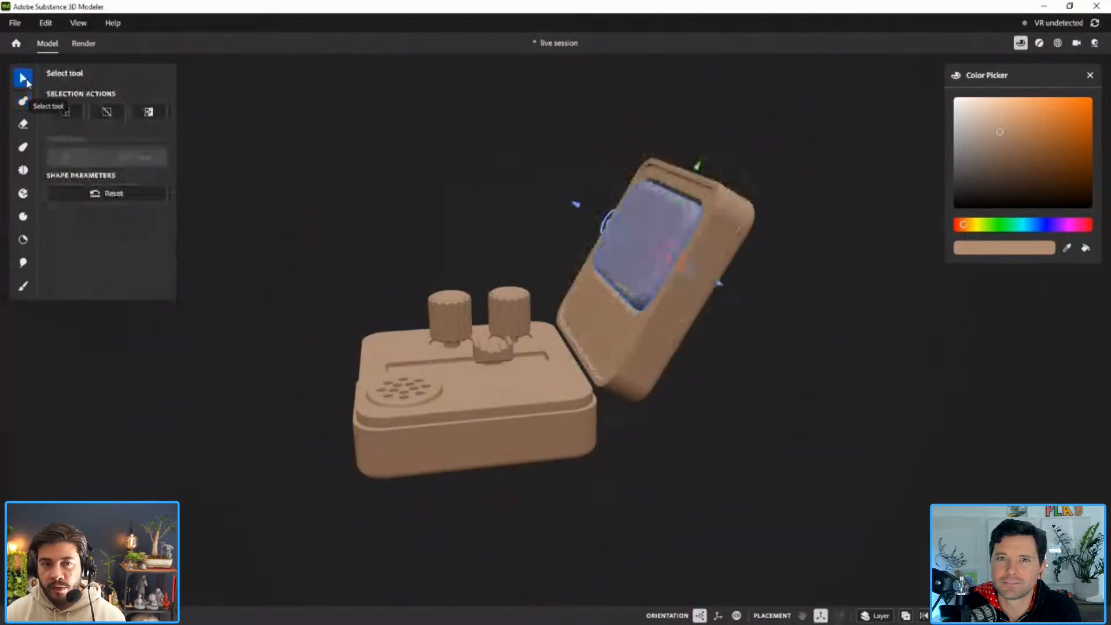
pyautogui.press('2')
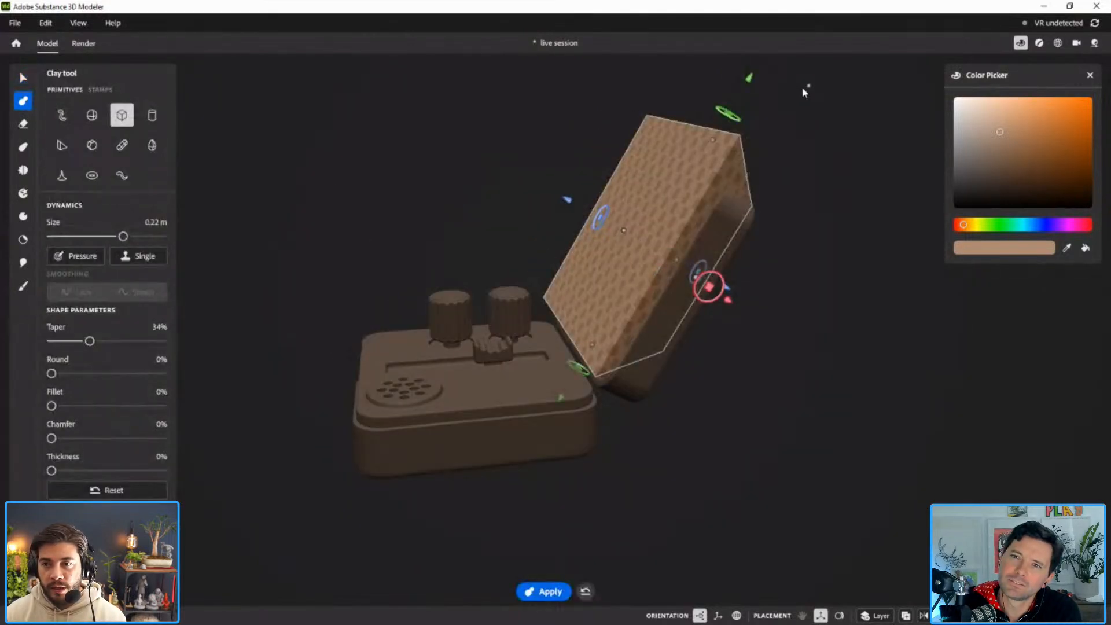
pyautogui.click(121, 115)
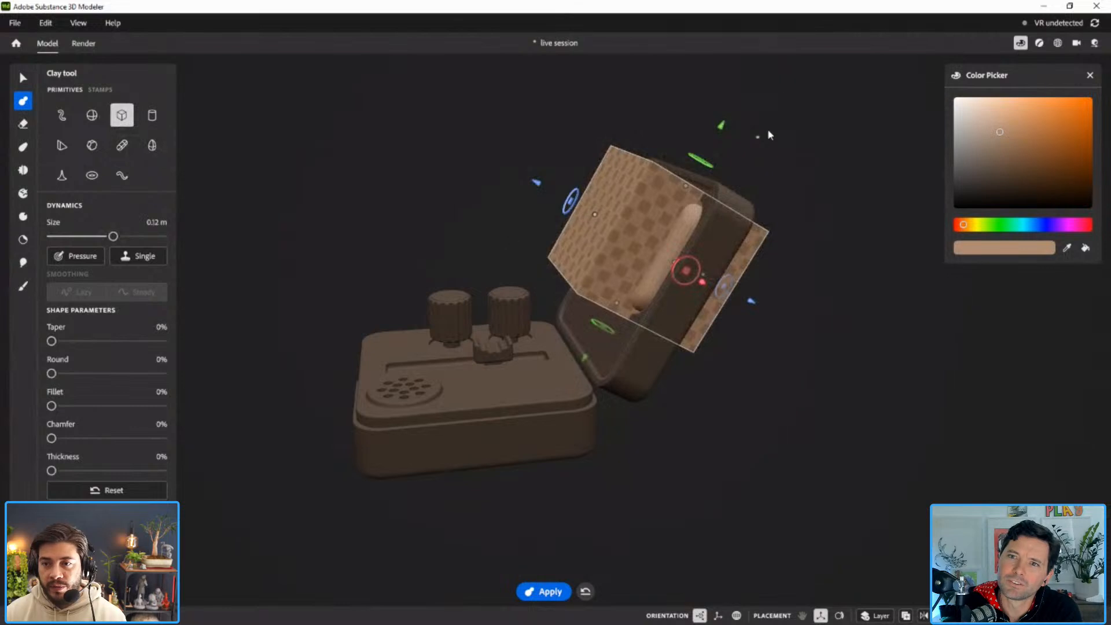
pyautogui.moveTo(758, 138); pyautogui.dragTo(719, 176)
pyautogui.keyDown('alt'); pyautogui.moveTo(626, 205); pyautogui.dragTo(725, 219); pyautogui.keyUp('alt')
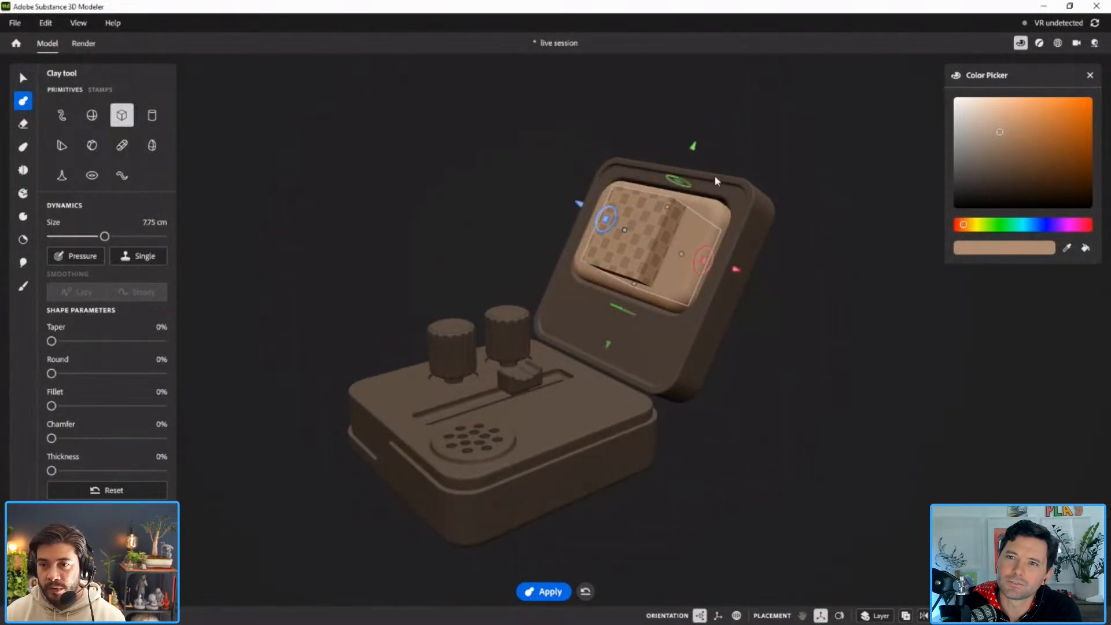
# Carve a rectangular notch into the lower edge of the lid's screen panel using the Erase tool with a cube shape.
pyautogui.press('3')
pyautogui.keyDown('alt'); pyautogui.moveTo(776, 226); pyautogui.dragTo(837, 244); pyautogui.keyUp('alt')
pyautogui.moveTo(677, 139)
pyautogui.mouseDown()
pyautogui.moveTo(666, 187)
pyautogui.moveTo(644, 209)
pyautogui.mouseUp()
pyautogui.press('1')
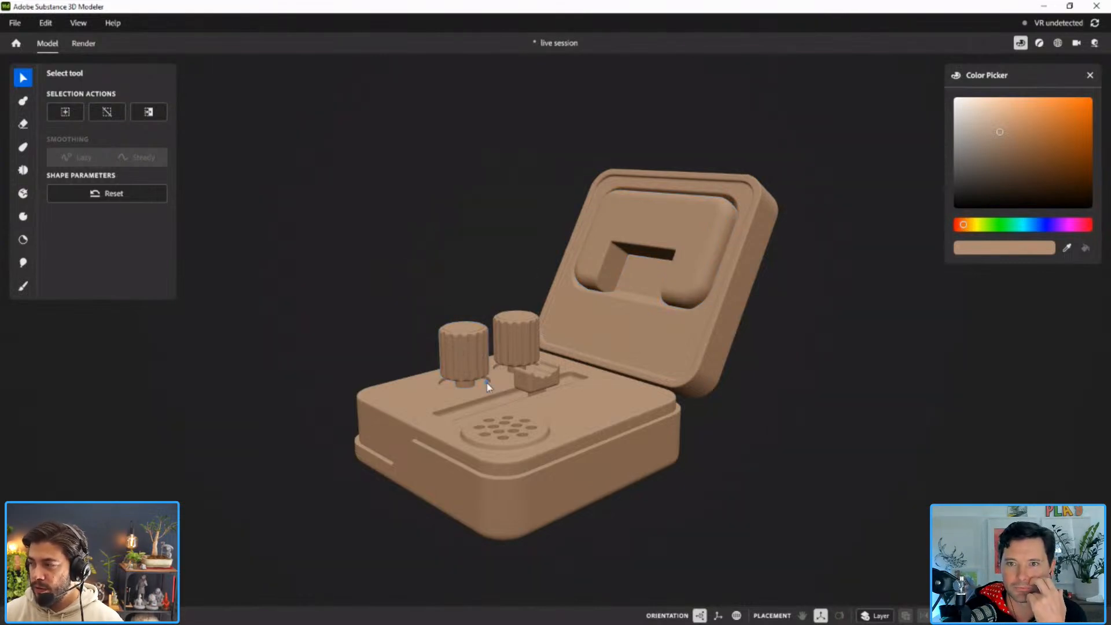
# Inspect the notched screen panel and the lid around it as separate objects.
pyautogui.keyDown('alt'); pyautogui.moveTo(487, 383); pyautogui.dragTo(477, 373, button='middle'); pyautogui.keyUp('alt')
pyautogui.keyDown('alt'); pyautogui.moveTo(476, 373); pyautogui.dragTo(494, 378); pyautogui.keyUp('alt')
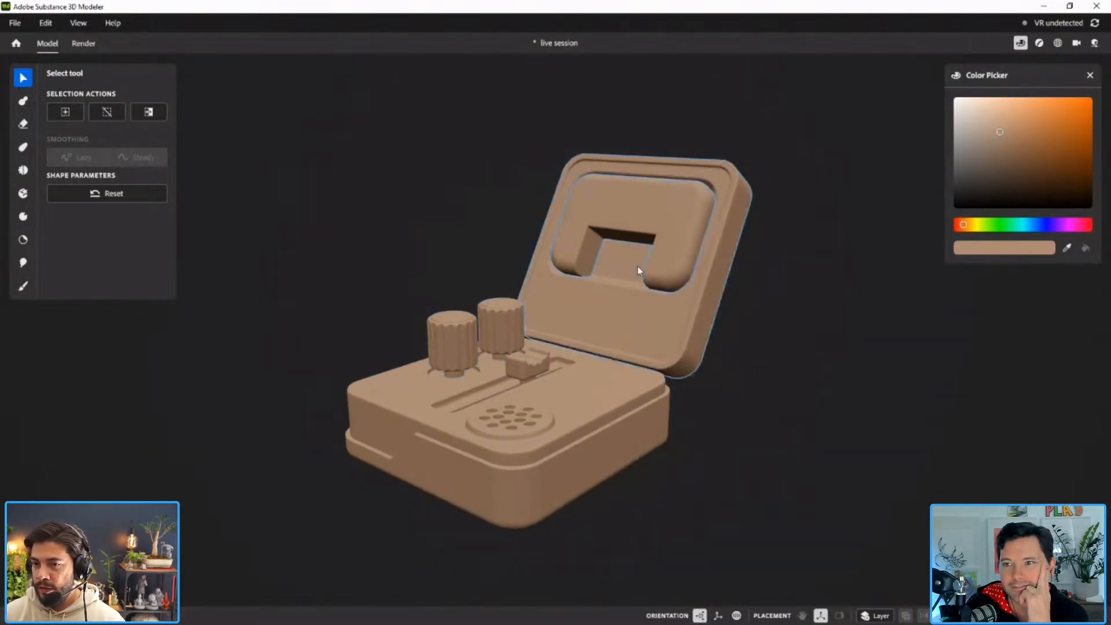
pyautogui.keyDown('alt'); pyautogui.moveTo(653, 267); pyautogui.dragTo(669, 272, button='middle'); pyautogui.keyUp('alt')
pyautogui.moveTo(627, 271)
pyautogui.keyDown('alt'); pyautogui.mouseDown()
pyautogui.moveTo(654, 277)
pyautogui.moveTo(642, 286)
pyautogui.mouseUp(); pyautogui.keyUp('alt')
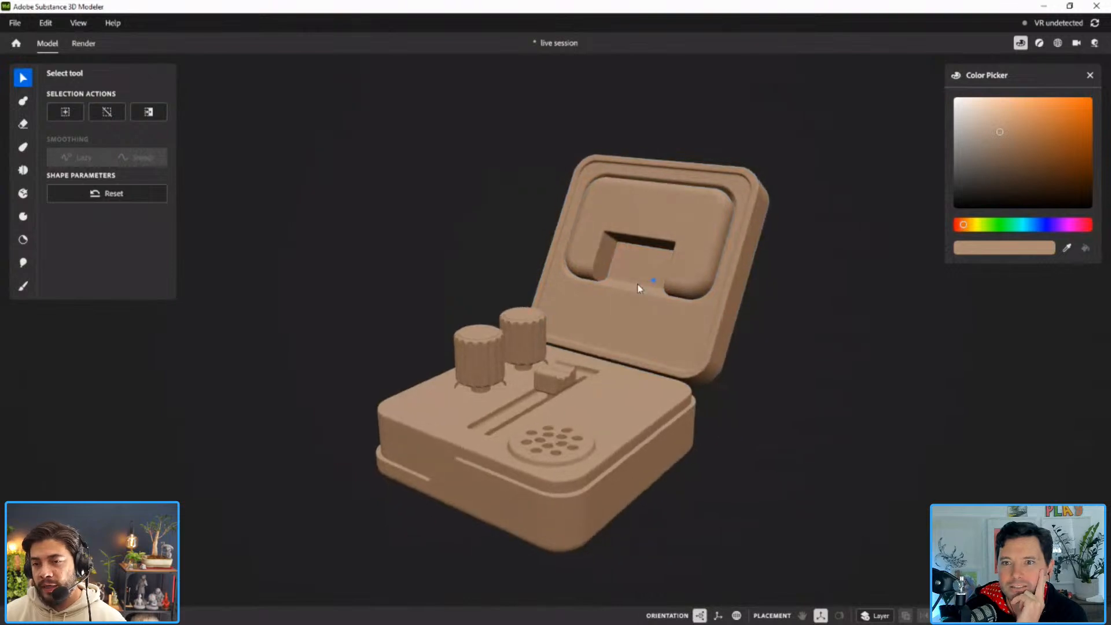
pyautogui.click(696, 210)
pyautogui.click(731, 210)
pyautogui.click(793, 289)
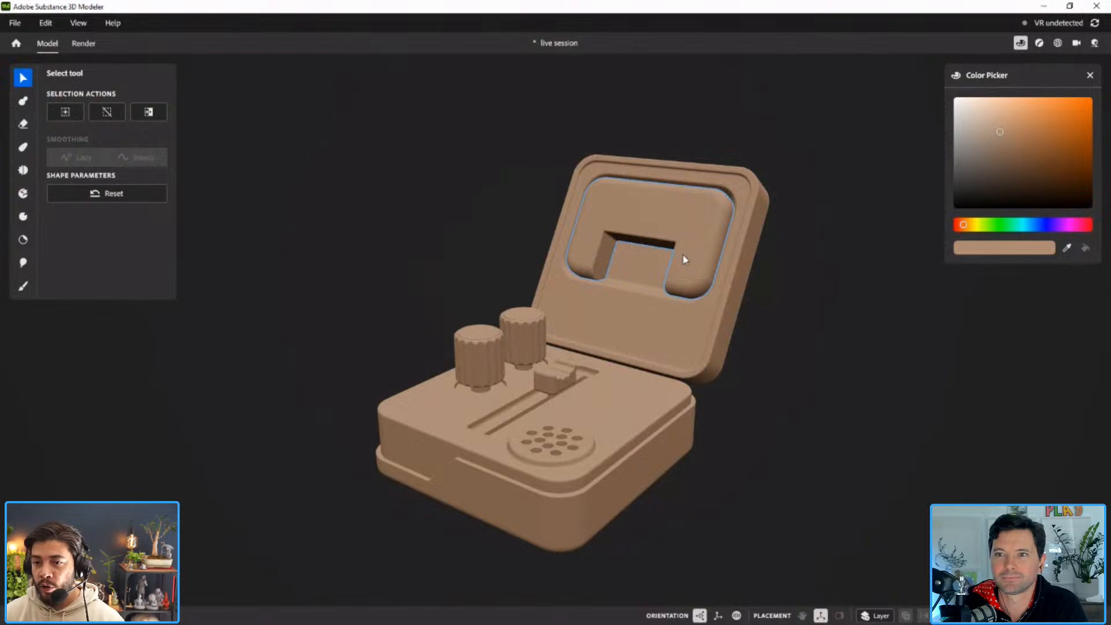
# Open the lid's notched screen panel for Clay tool cube editing twice, returning to object selection each time without applying clay.
pyautogui.click(24, 101)
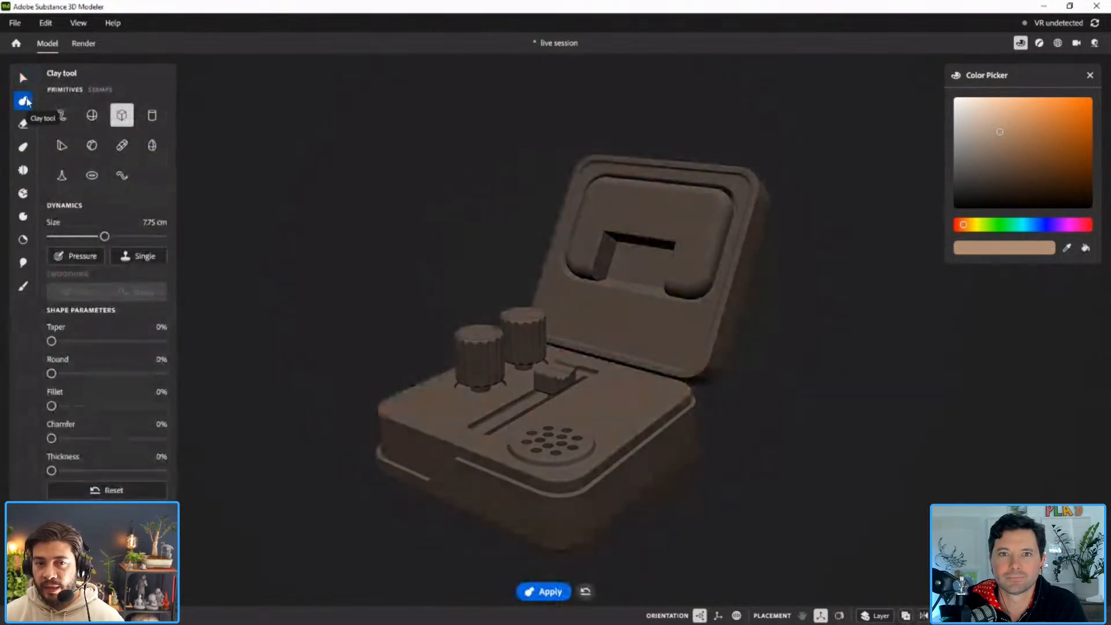
pyautogui.click(124, 115)
pyautogui.keyDown('alt'); pyautogui.moveTo(685, 261); pyautogui.dragTo(620, 236); pyautogui.keyUp('alt')
pyautogui.press('q')
pyautogui.keyDown('alt'); pyautogui.moveTo(654, 270); pyautogui.dragTo(826, 276); pyautogui.keyUp('alt')
pyautogui.keyDown('alt'); pyautogui.moveTo(825, 276); pyautogui.dragTo(797, 245, button='middle'); pyautogui.keyUp('alt')
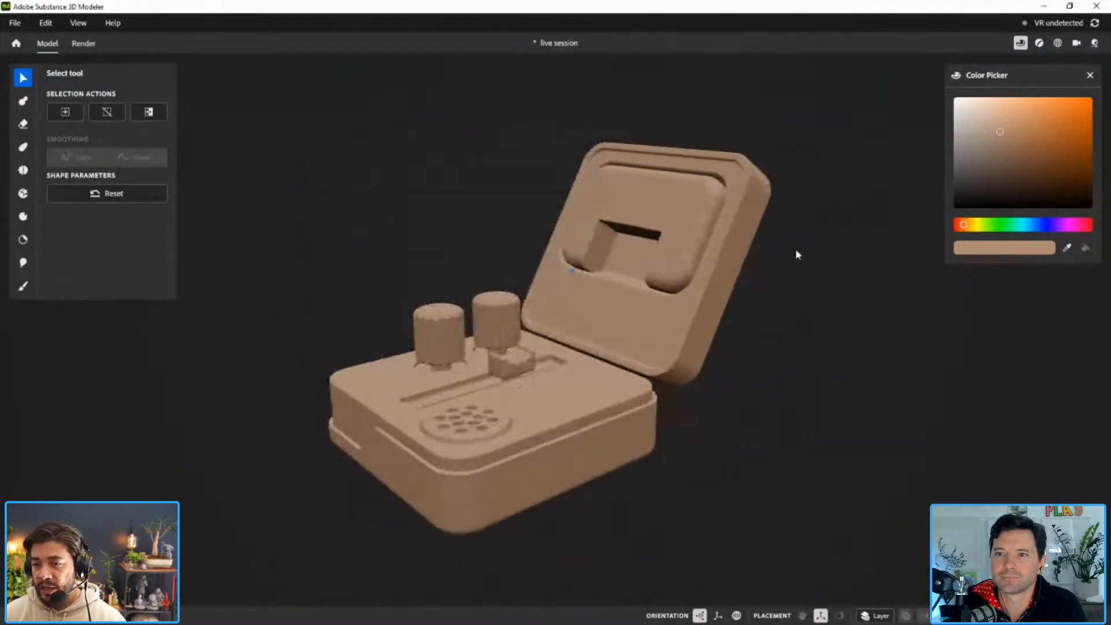
pyautogui.click(709, 207)
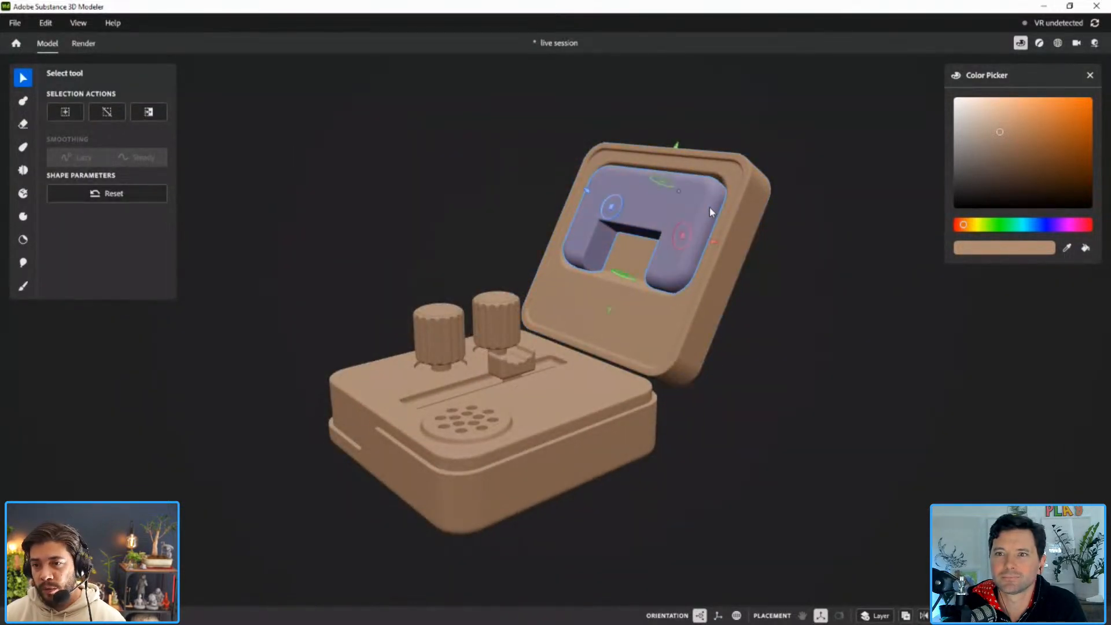
pyautogui.press('w')
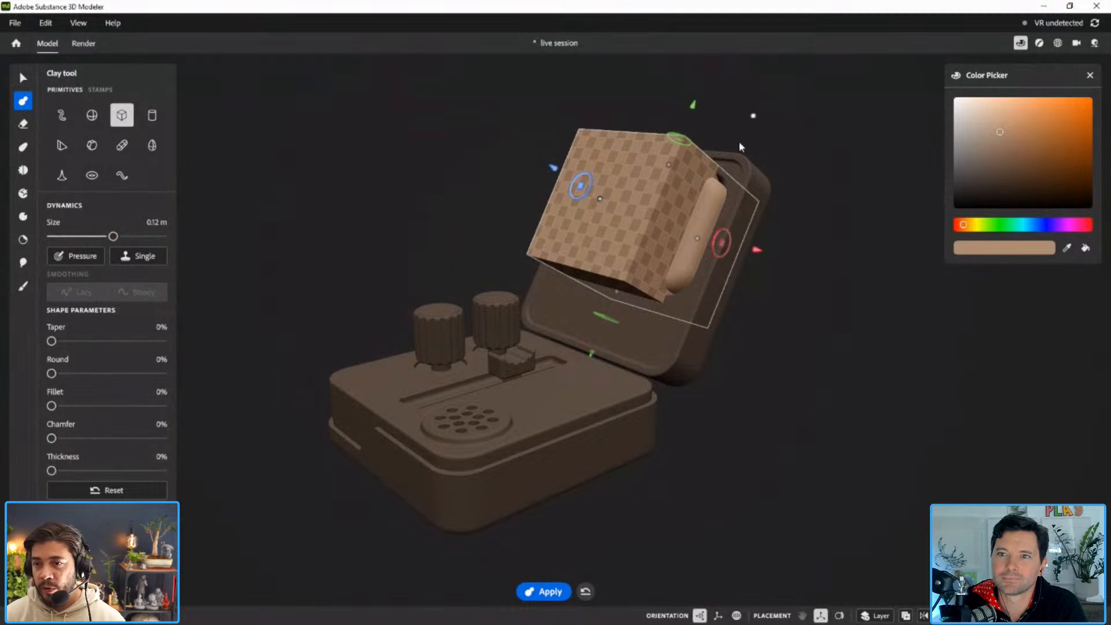
pyautogui.press('q')
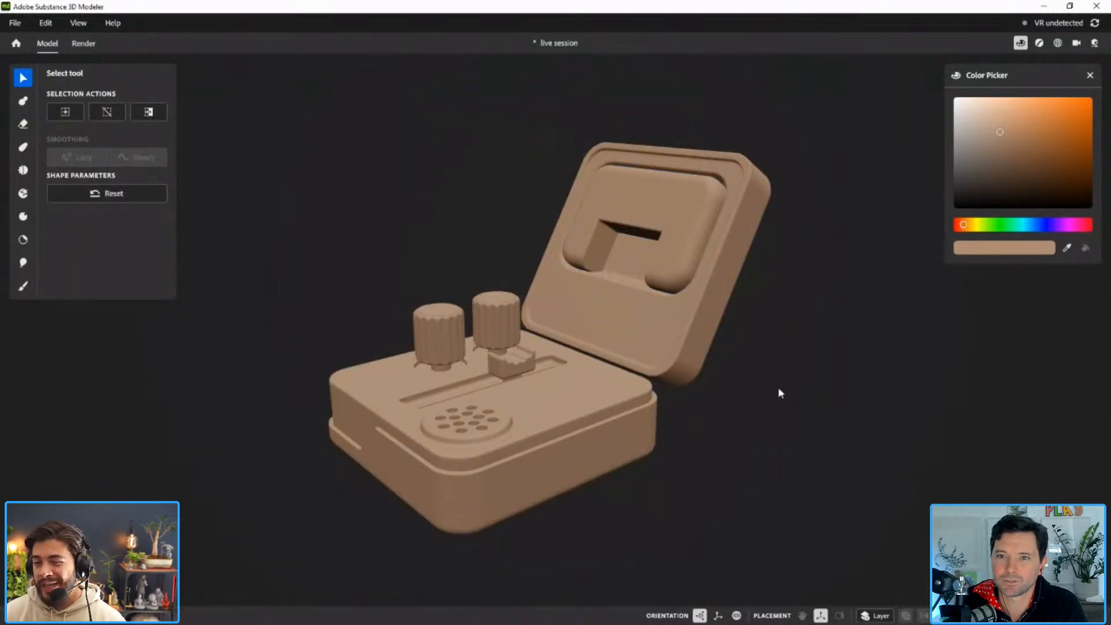
pyautogui.moveTo(721, 349)
pyautogui.keyDown('alt'); pyautogui.mouseDown()
pyautogui.moveTo(739, 354)
pyautogui.moveTo(716, 344)
pyautogui.mouseUp(); pyautogui.keyUp('alt')
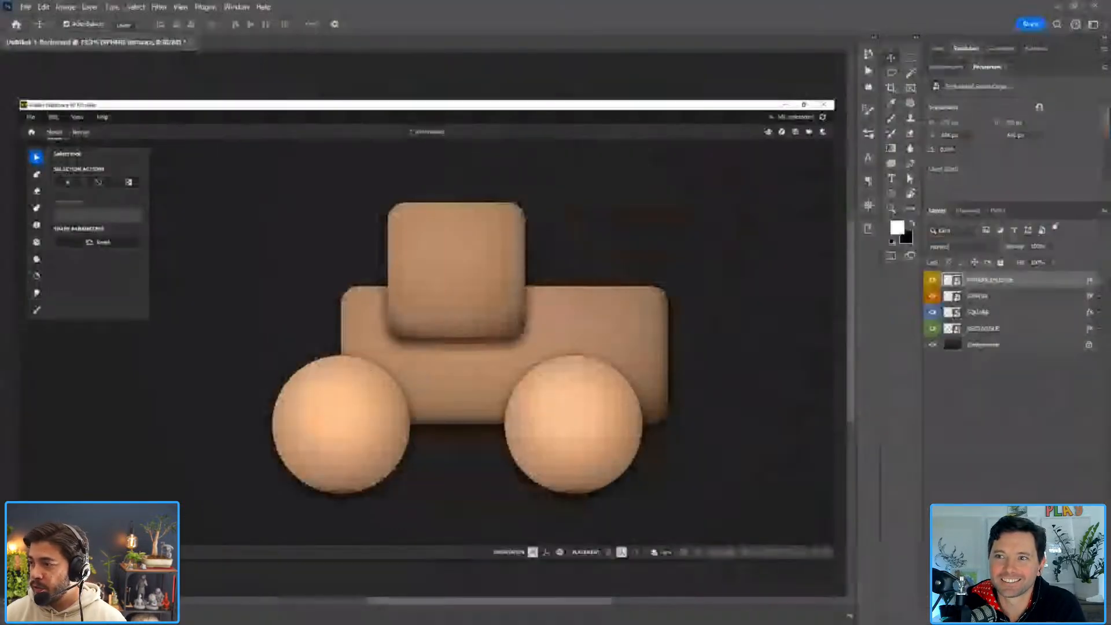
# Switch to Photoshop and reposition the square, rectangle and two sphere layers of the primitives diagram.
pyautogui.click(519, 223)
pyautogui.click(532, 274)
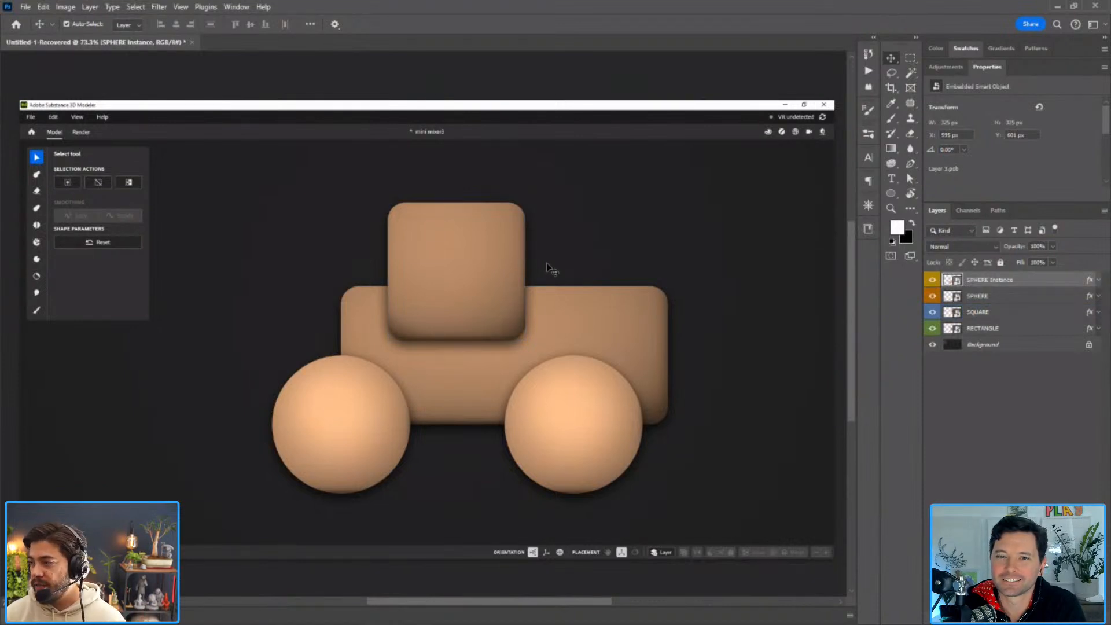
pyautogui.click(553, 463)
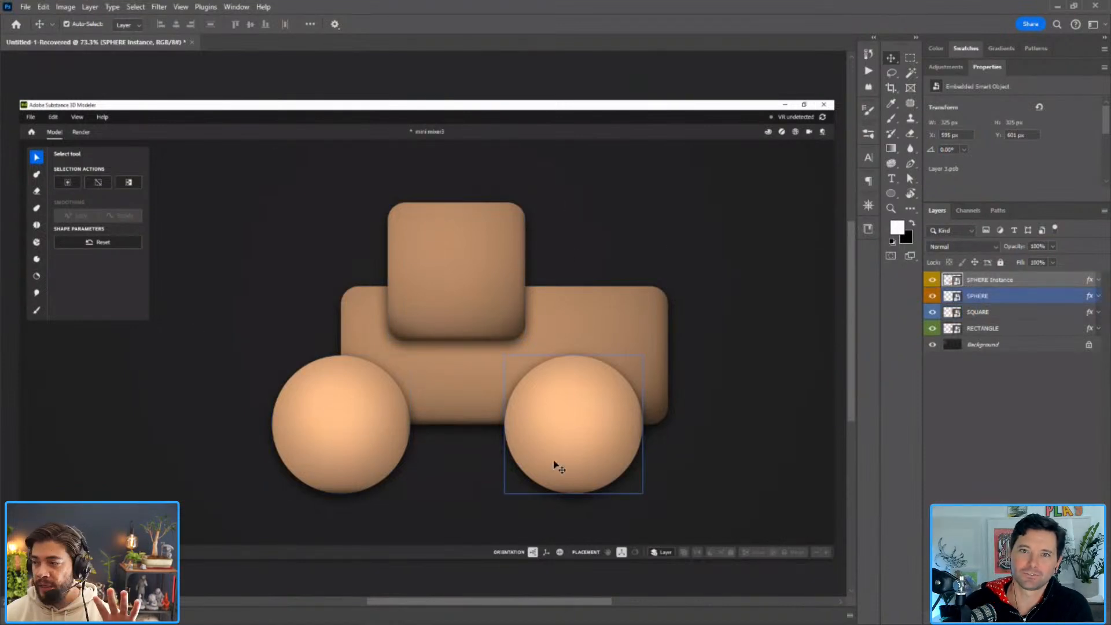
pyautogui.click(536, 340)
pyautogui.moveTo(447, 291); pyautogui.dragTo(387, 249)
pyautogui.moveTo(533, 370); pyautogui.dragTo(539, 323)
pyautogui.moveTo(589, 416); pyautogui.dragTo(571, 377)
pyautogui.moveTo(354, 440); pyautogui.dragTo(354, 425)
# Scale the left sphere layer down around its center.
pyautogui.hotkey('ctrl', 't')
pyautogui.keyDown('alt'); pyautogui.moveTo(410, 341); pyautogui.dragTo(388, 363); pyautogui.keyUp('alt')
pyautogui.press('Return')
# Enlarge the SQUARE layer to about 435 px and move it to the upper-left end of the rectangle.
pyautogui.moveTo(412, 221); pyautogui.dragTo(335, 258)
pyautogui.hotkey('ctrl', 't')
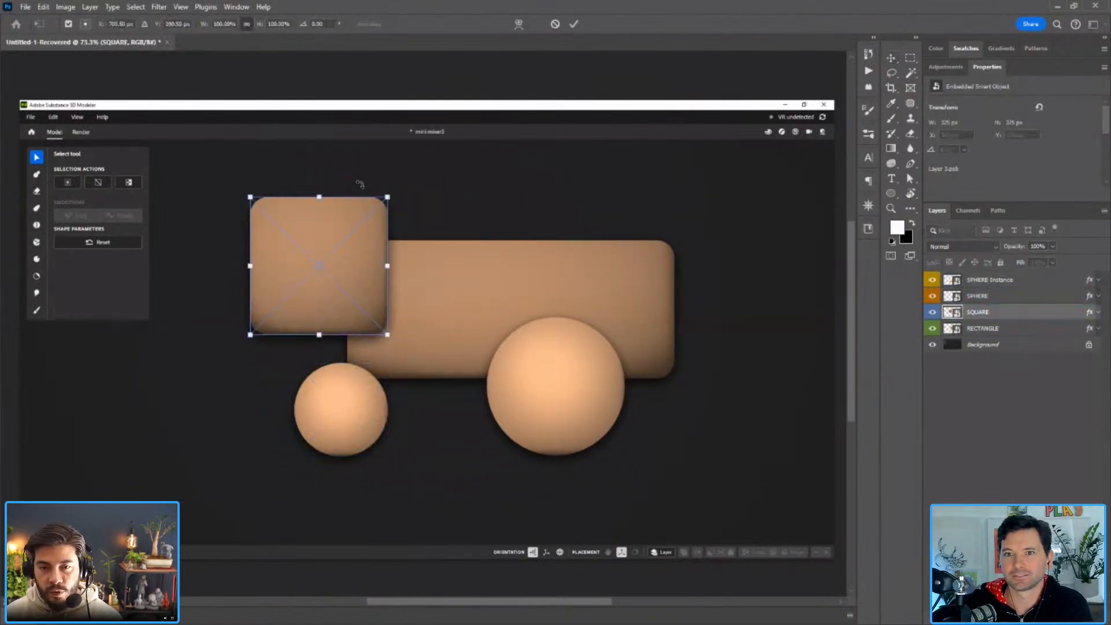
pyautogui.keyDown('alt'); pyautogui.moveTo(387, 198); pyautogui.dragTo(410, 174); pyautogui.keyUp('alt')
pyautogui.press('Return')
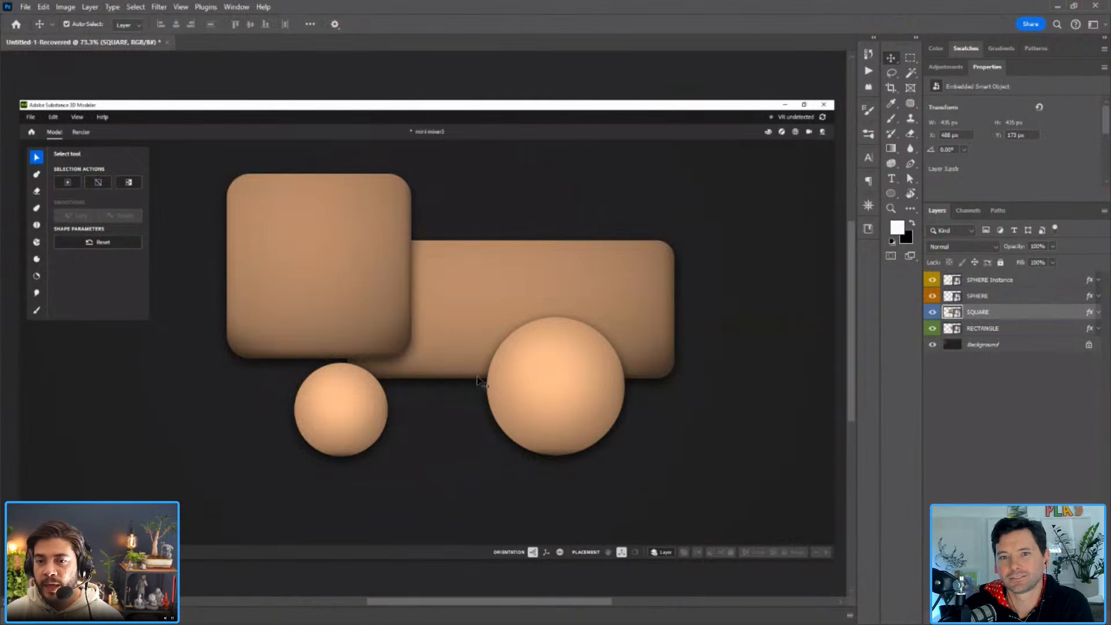
pyautogui.moveTo(346, 260); pyautogui.dragTo(305, 204)
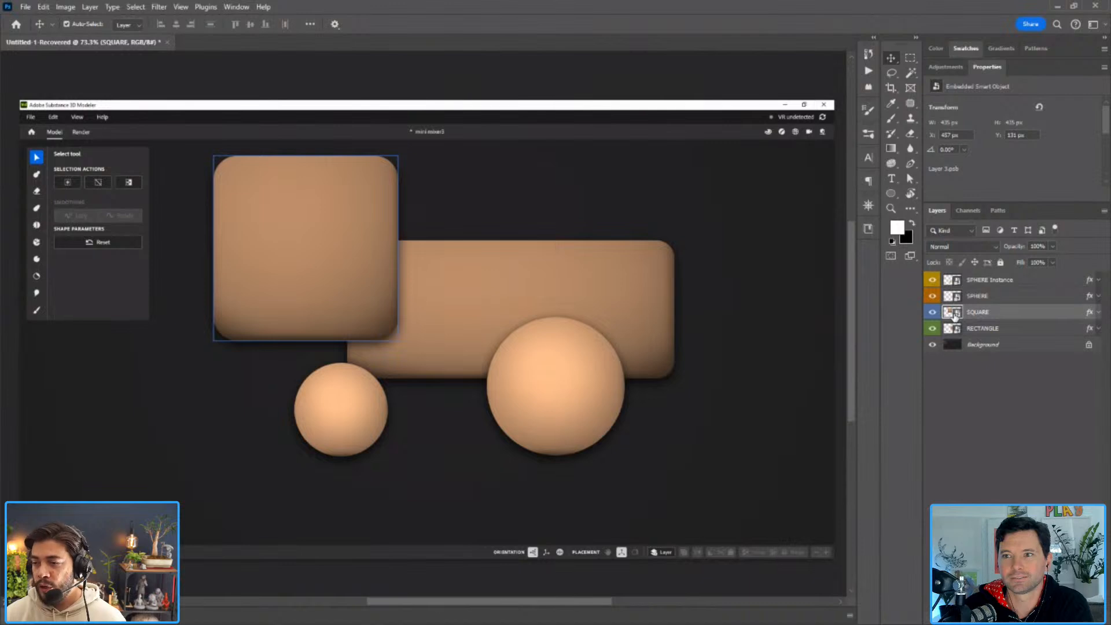
# Resize all layers inside the SQUARE smart object to about 141 × 223 px, then reposition the updated shape in the main document.
pyautogui.doubleClick(953, 313)
pyautogui.click(944, 354)
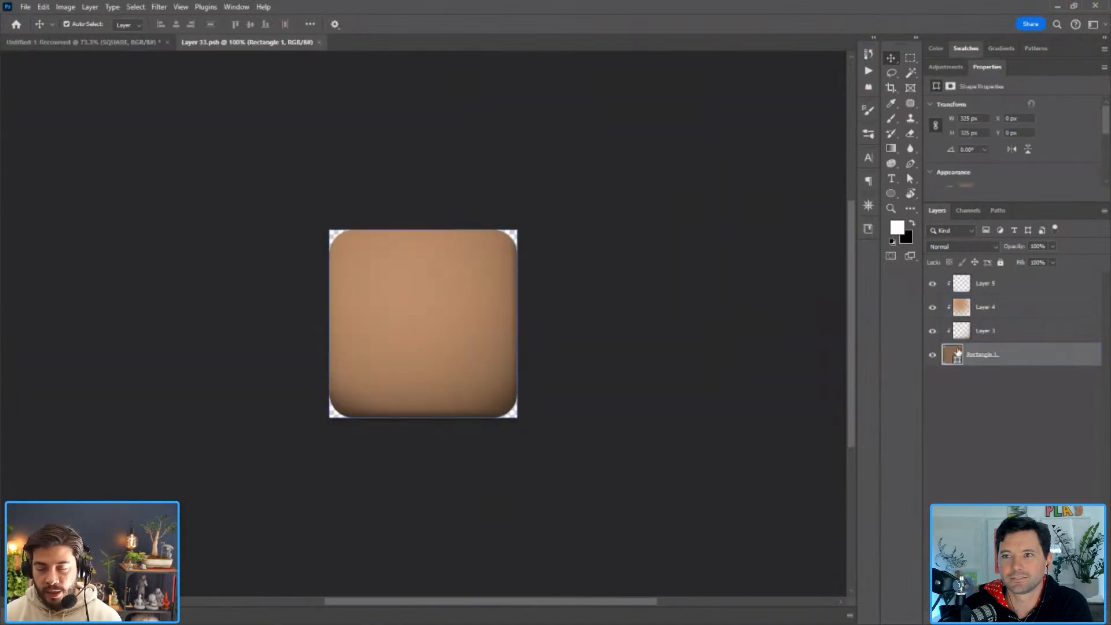
pyautogui.keyDown('shift'); pyautogui.click(984, 283); pyautogui.keyUp('shift')
pyautogui.hotkey('ctrl', 't')
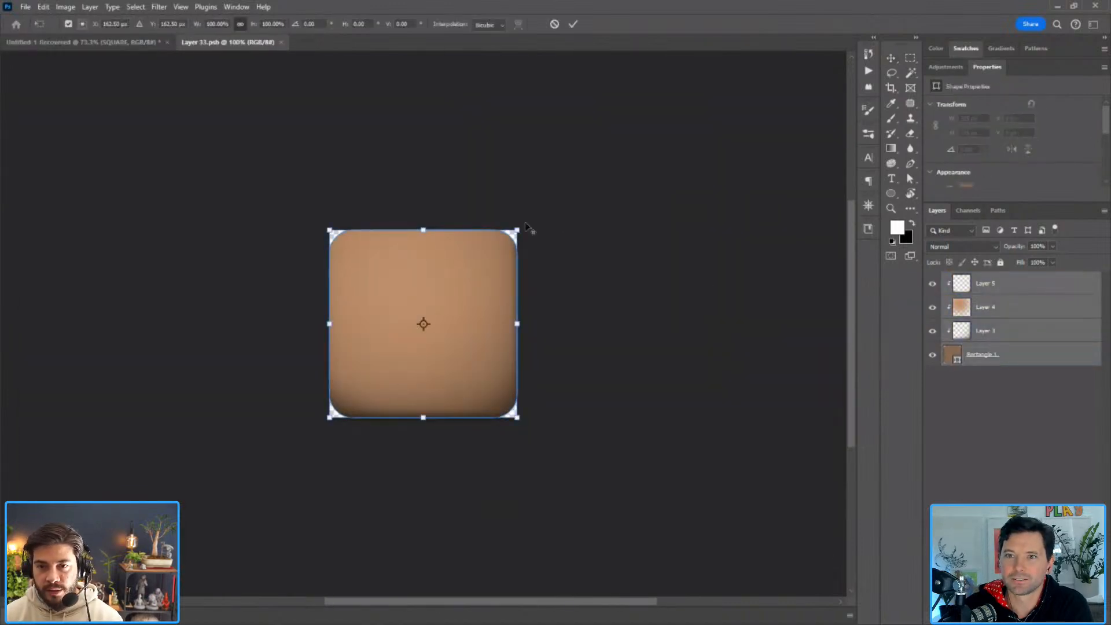
pyautogui.moveTo(516, 231); pyautogui.dragTo(498, 247)
pyautogui.moveTo(497, 324); pyautogui.dragTo(471, 328)
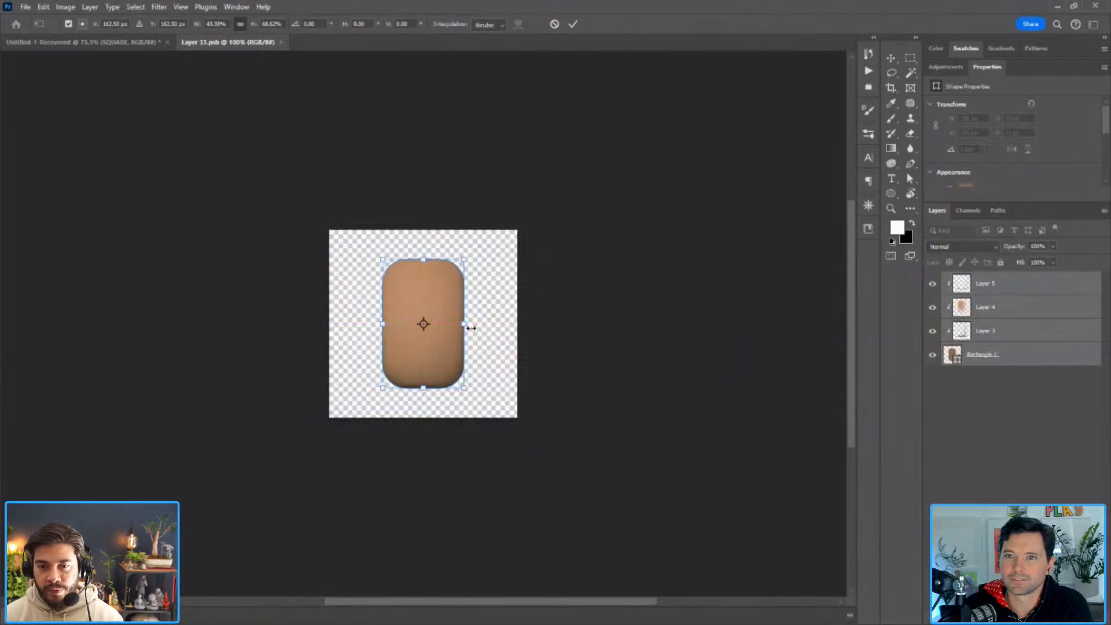
pyautogui.press('Return')
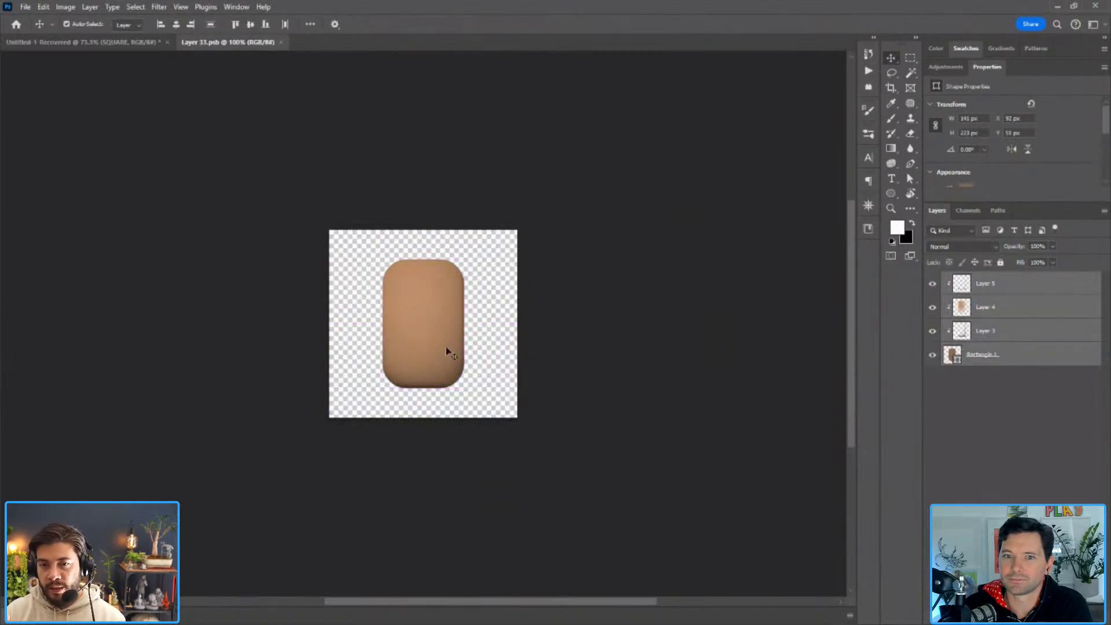
pyautogui.hotkey('ctrl', 'w')
pyautogui.moveTo(340, 257); pyautogui.dragTo(323, 270)
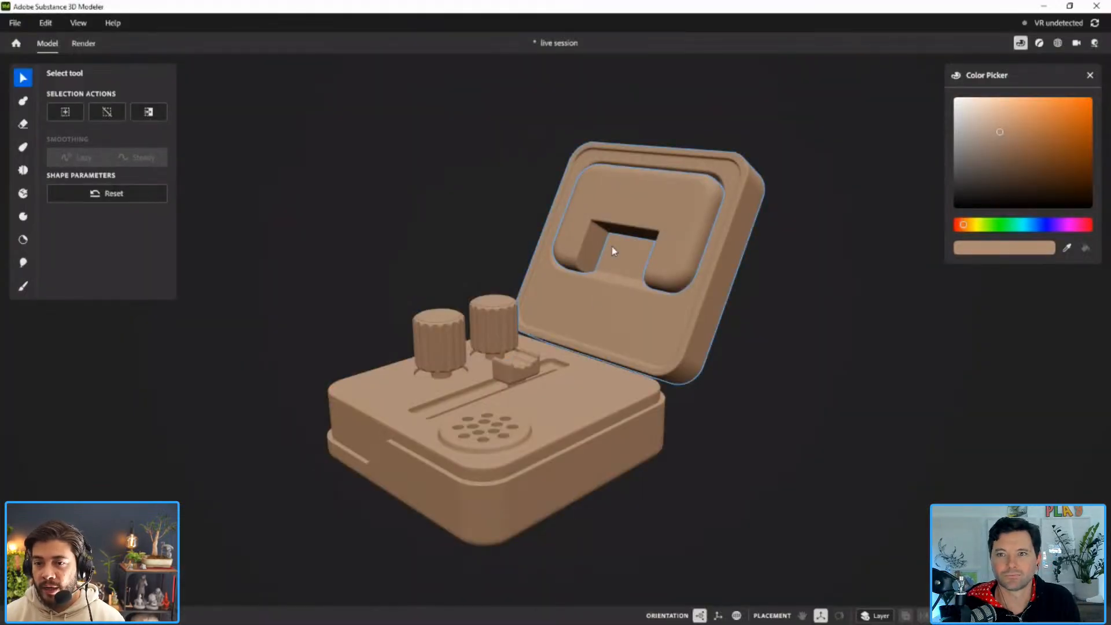
# Switch to Substance 3D Modeler, open the lid's screen panel for Clay tool editing and return to the full scene.
pyautogui.keyDown('alt'); pyautogui.moveTo(615, 253); pyautogui.dragTo(640, 232); pyautogui.keyUp('alt')
pyautogui.click(642, 231)
pyautogui.keyDown('alt'); pyautogui.moveTo(773, 325); pyautogui.dragTo(748, 331); pyautogui.keyUp('alt')
pyautogui.click(736, 321)
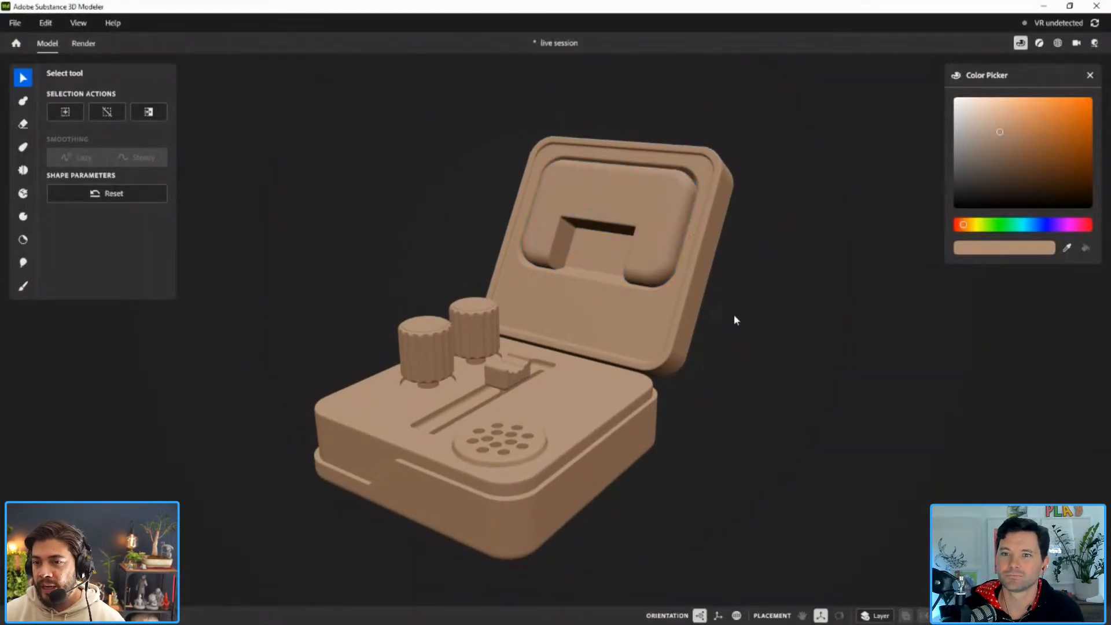
pyautogui.doubleClick(658, 218)
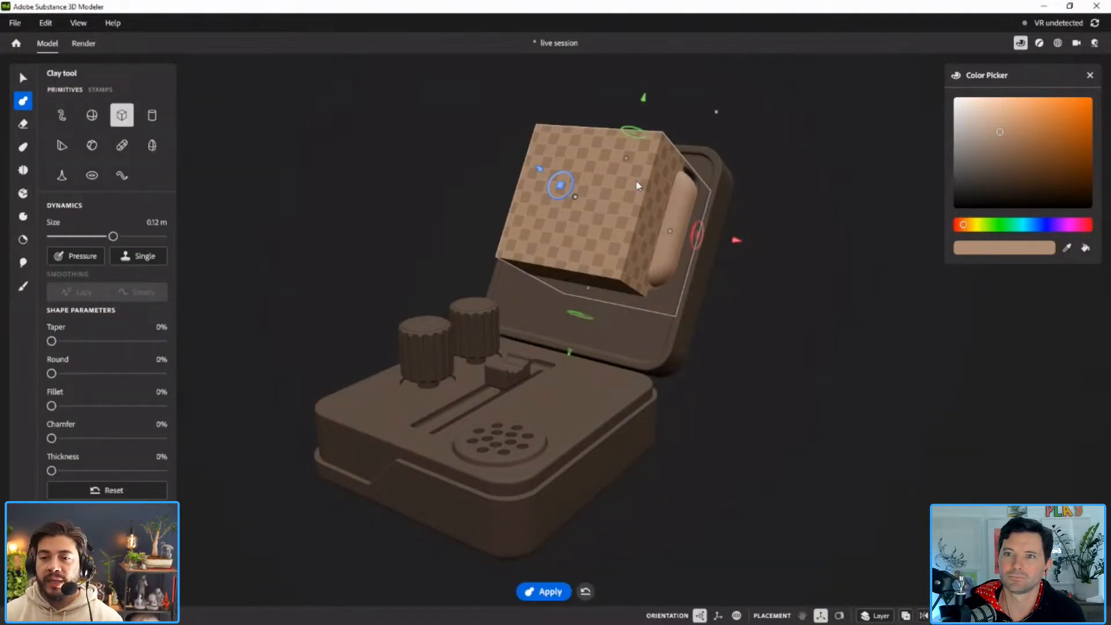
pyautogui.press('Escape')
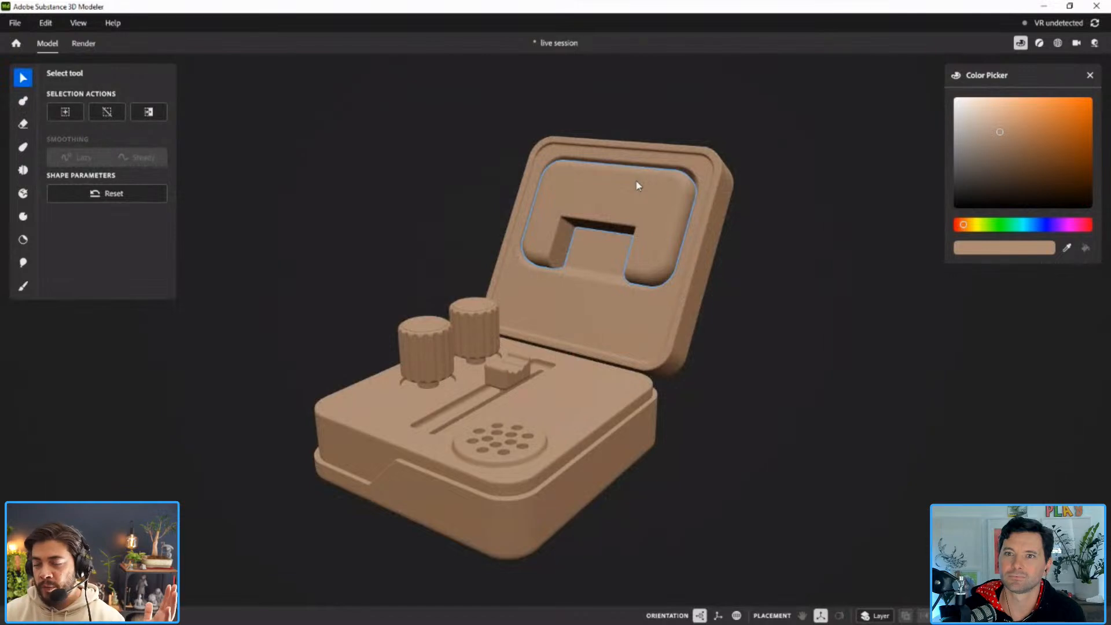
pyautogui.keyDown('alt'); pyautogui.moveTo(745, 381); pyautogui.dragTo(741, 388); pyautogui.keyUp('alt')
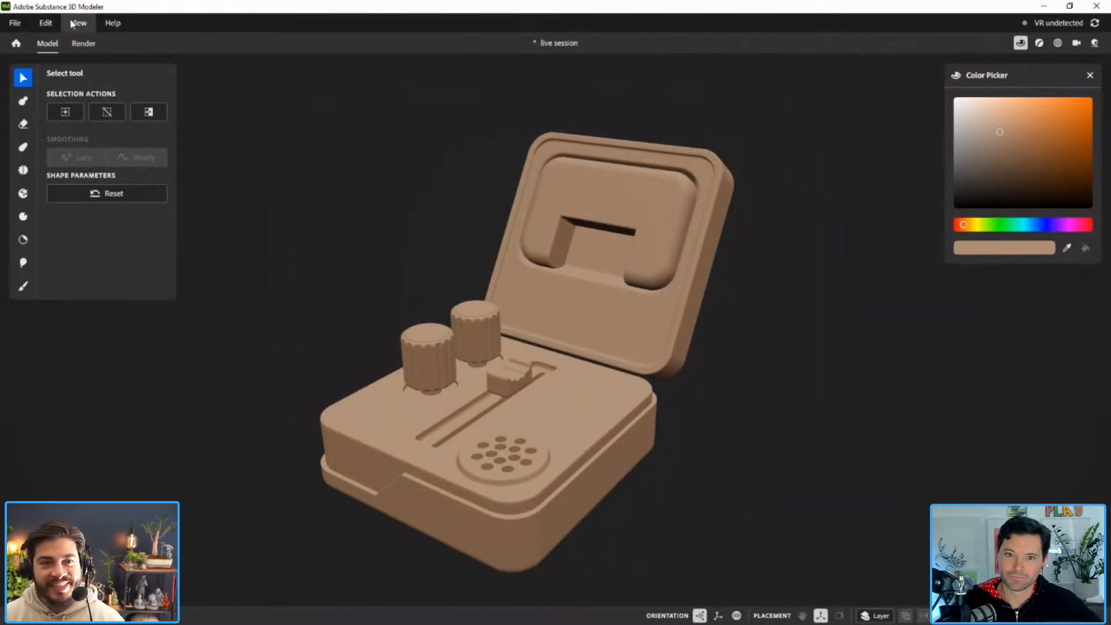
pyautogui.click(14, 22)
pyautogui.click(23, 62)
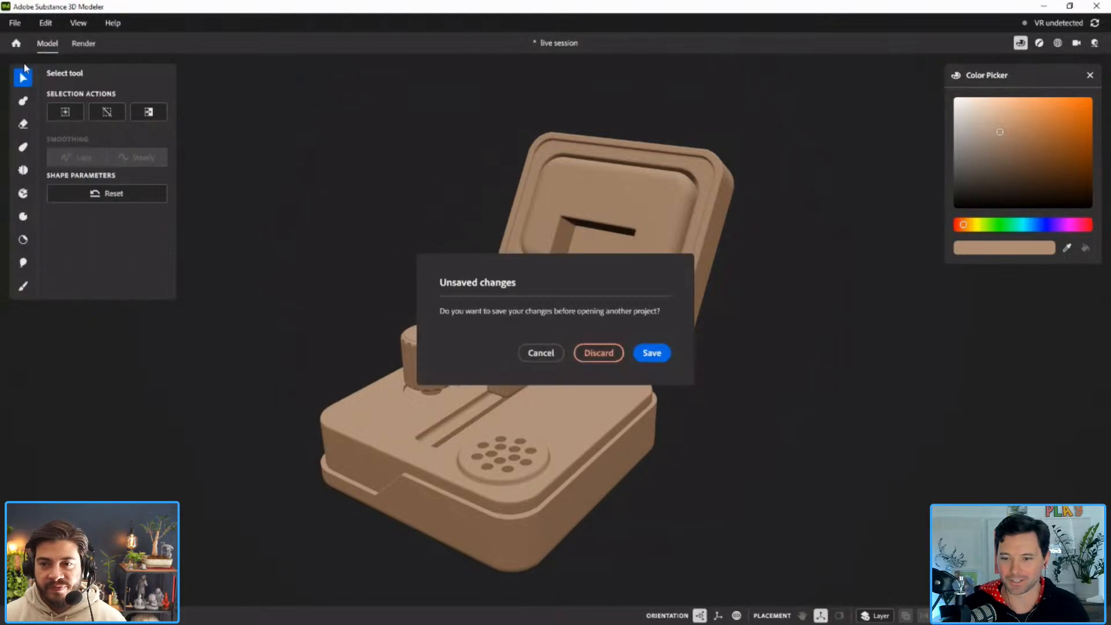
pyautogui.click(541, 352)
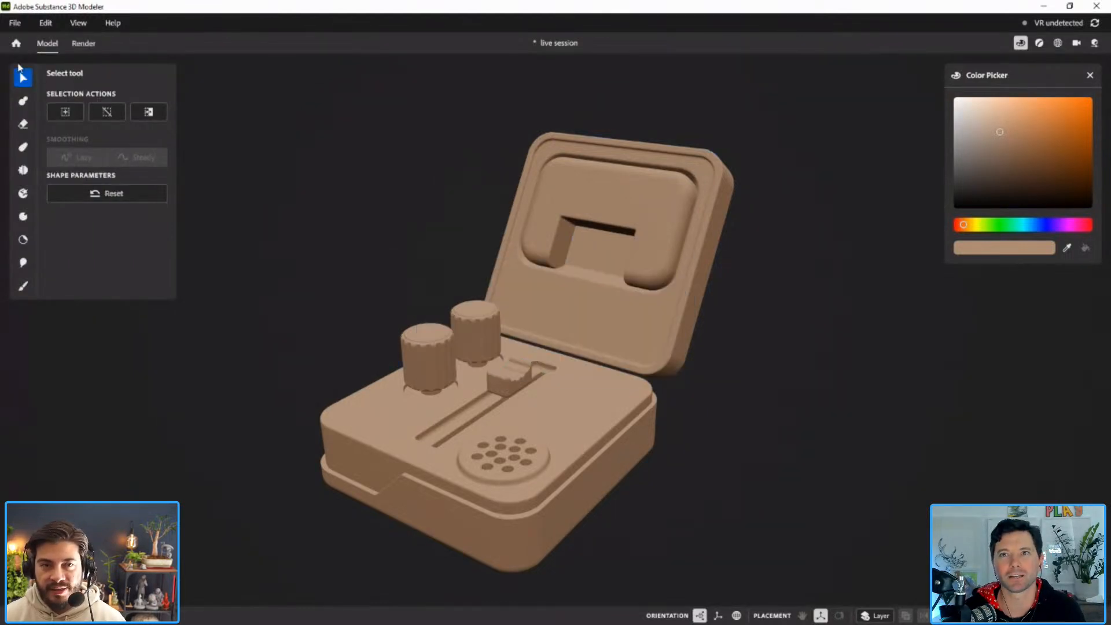
# Open the mini mixer3 project and discard the unsaved changes to the live session.
pyautogui.click(14, 23)
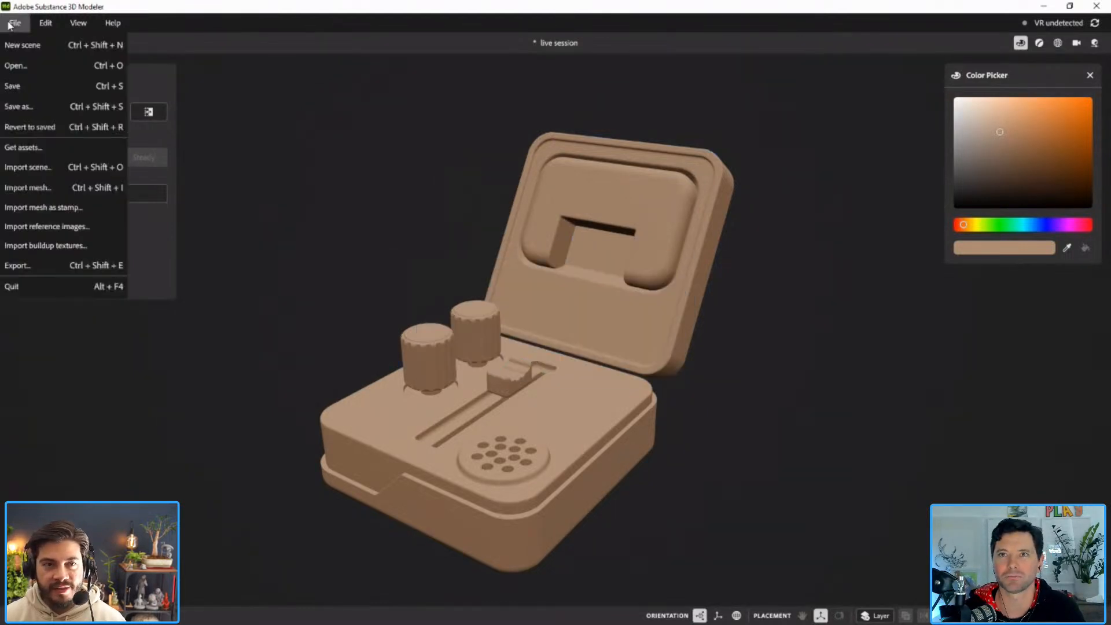
pyautogui.click(58, 65)
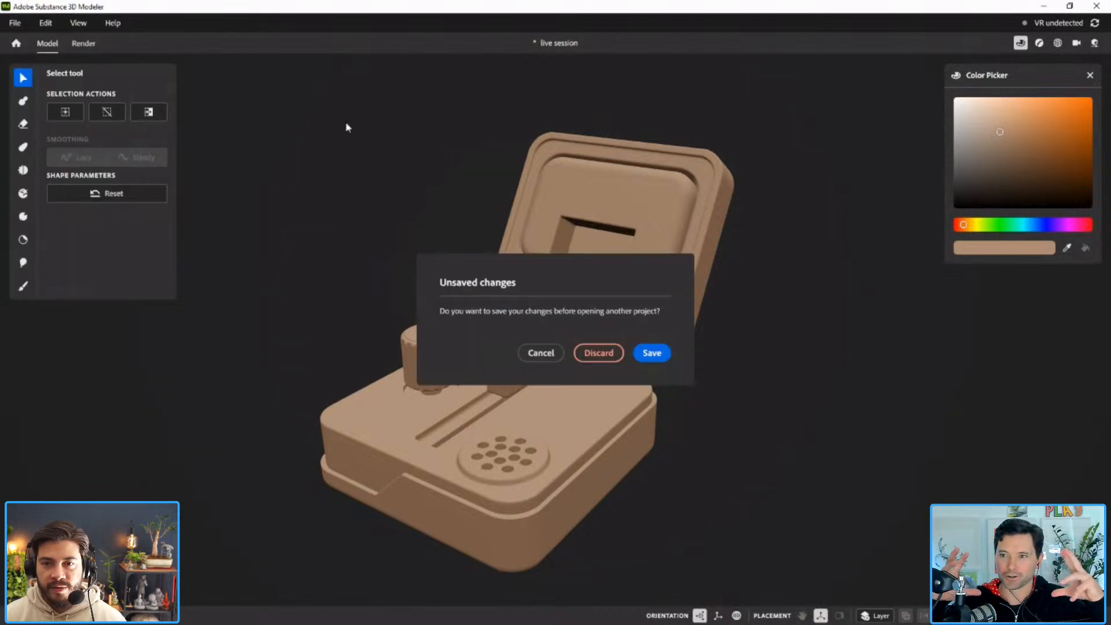
pyautogui.click(598, 354)
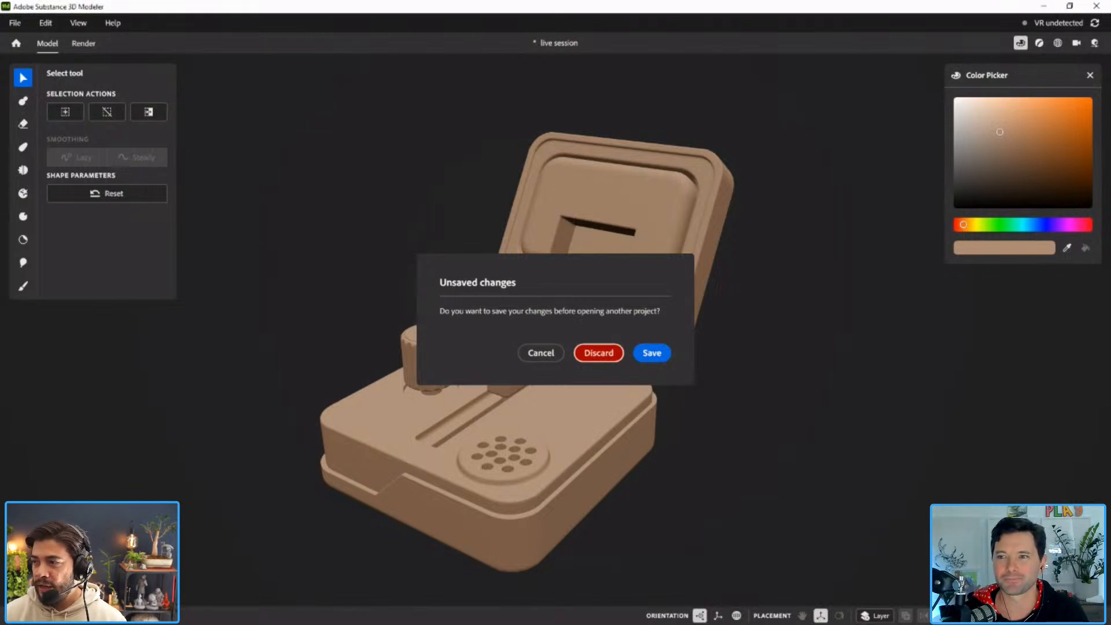
pyautogui.click(598, 352)
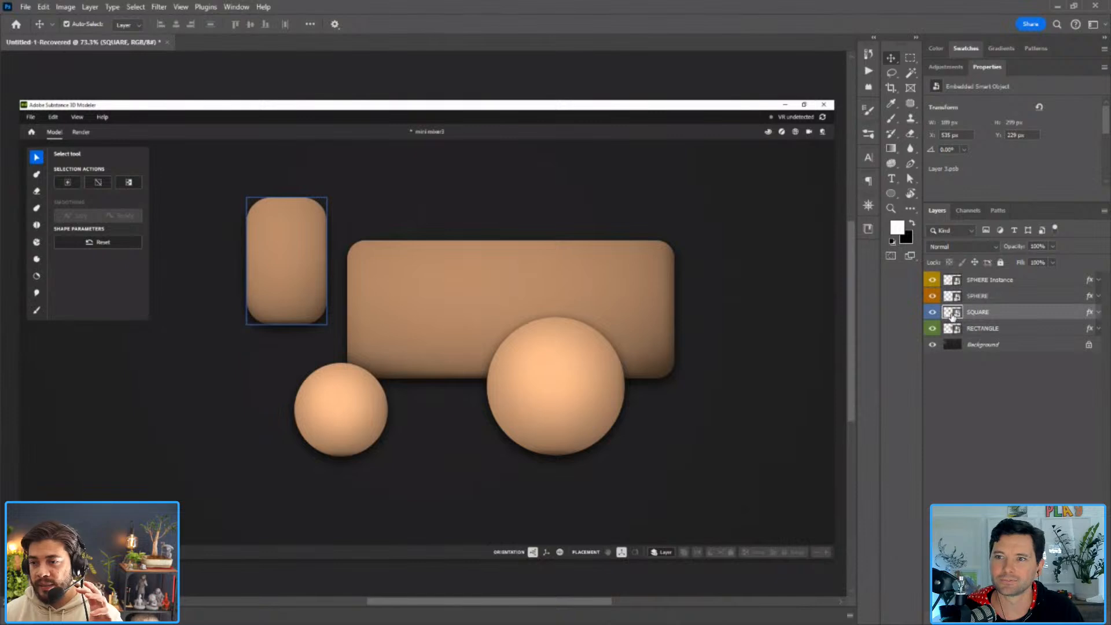
# Switch to Photoshop and, inside the SQUARE smart object, group Layer 5 with Layer 4 and Layer 3 with Rectangle 1.
pyautogui.doubleClick(951, 313)
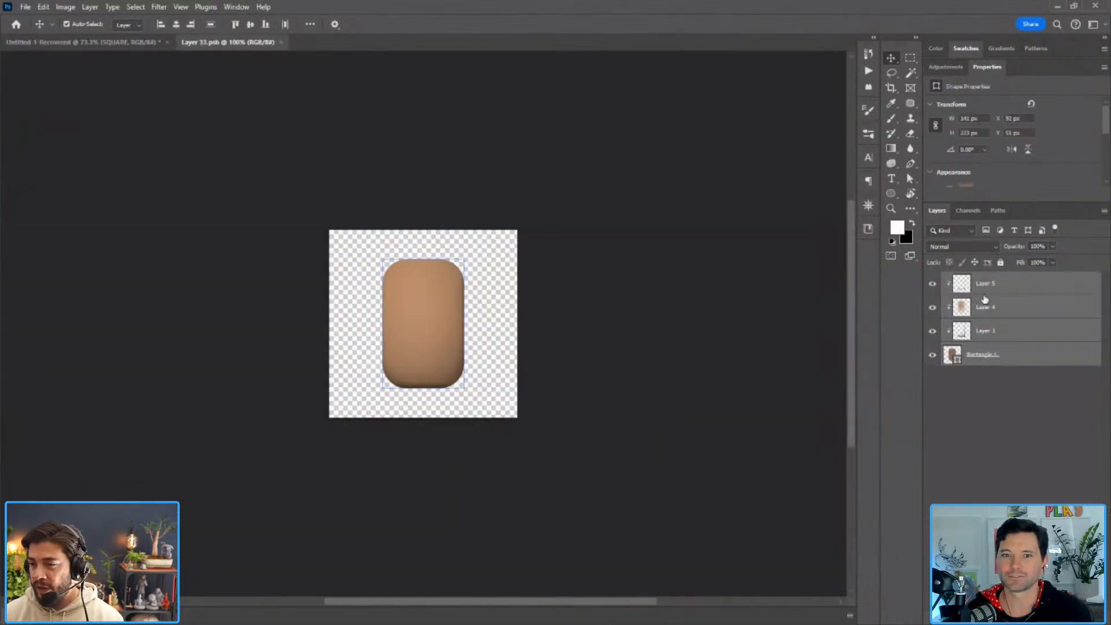
pyautogui.keyDown('shift'); pyautogui.click(987, 306); pyautogui.keyUp('shift')
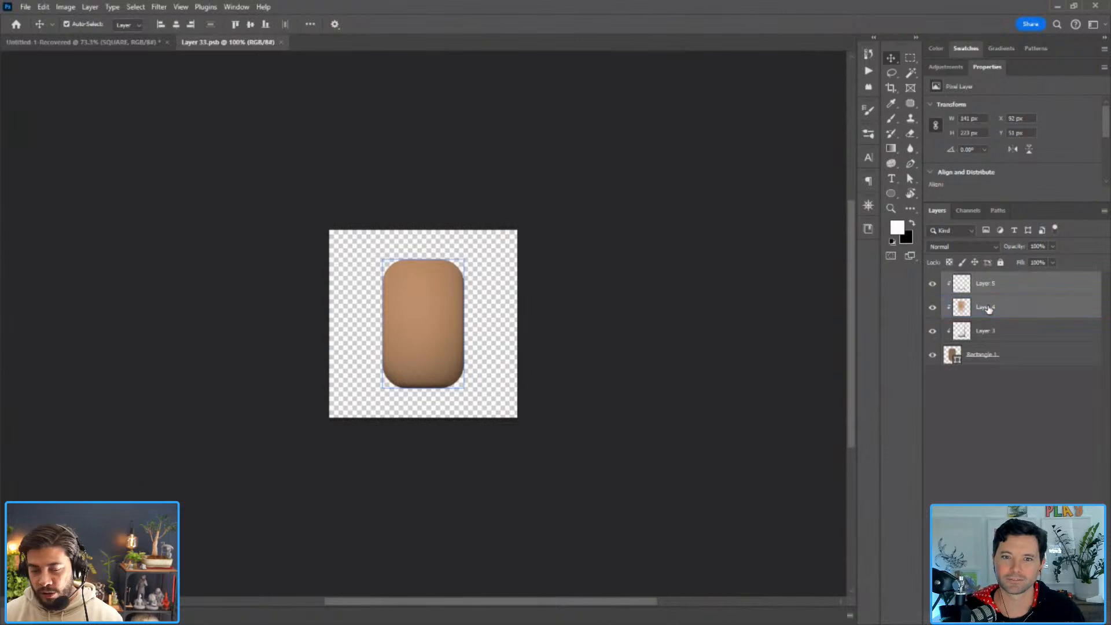
pyautogui.hotkey('ctrl', 'g')
pyautogui.click(986, 301)
pyautogui.keyDown('shift'); pyautogui.click(982, 322); pyautogui.keyUp('shift')
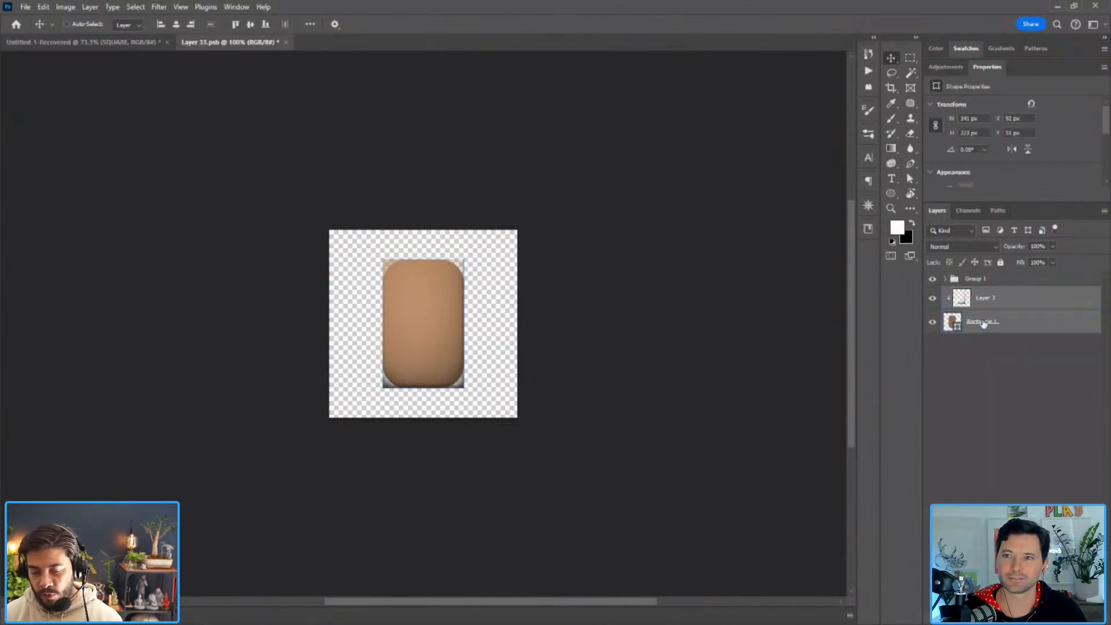
pyautogui.hotkey('ctrl', 'g')
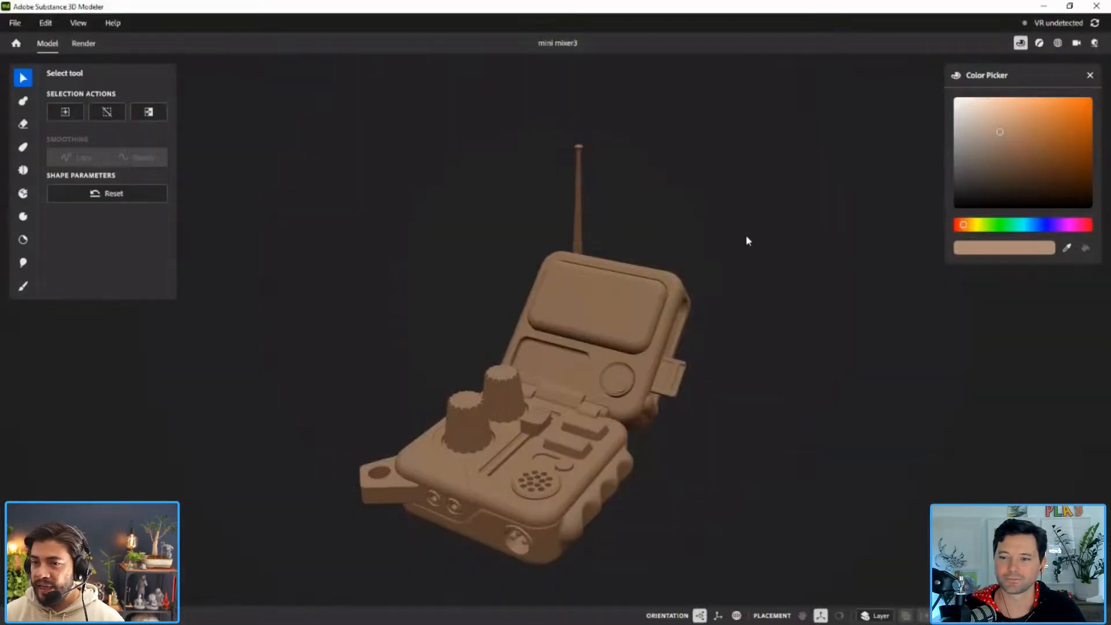
# Switch to Substance 3D Modeler, group the selected body of the mini mixer's lower half and clear the selection.
pyautogui.scroll(2, 539, 349)
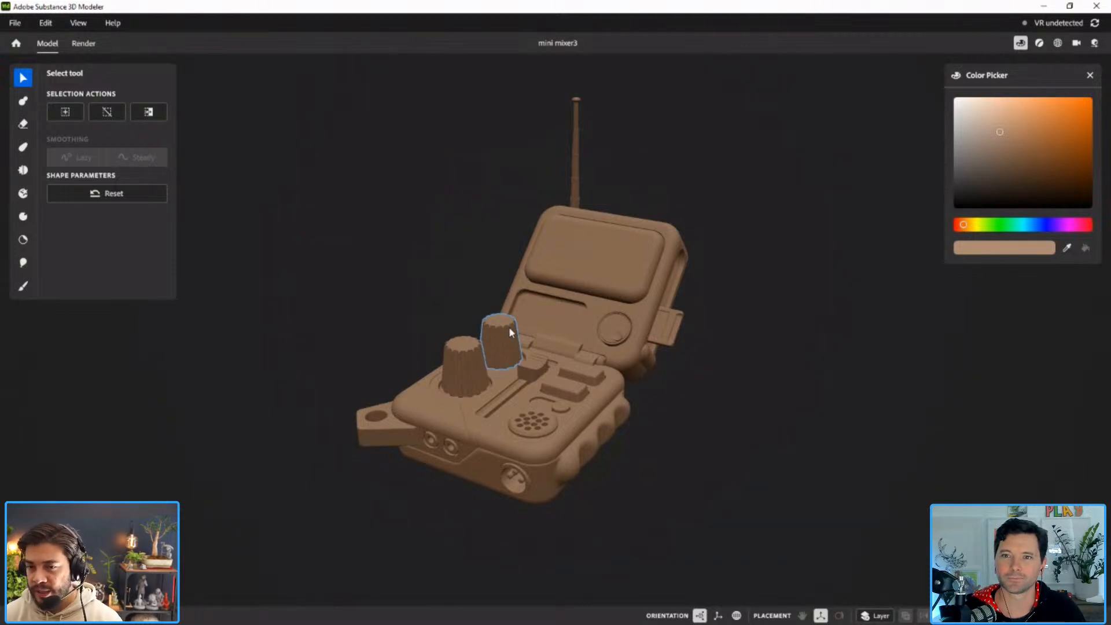
pyautogui.scroll(2, 510, 327)
pyautogui.scroll(-4, 579, 384)
pyautogui.scroll(2, 589, 398)
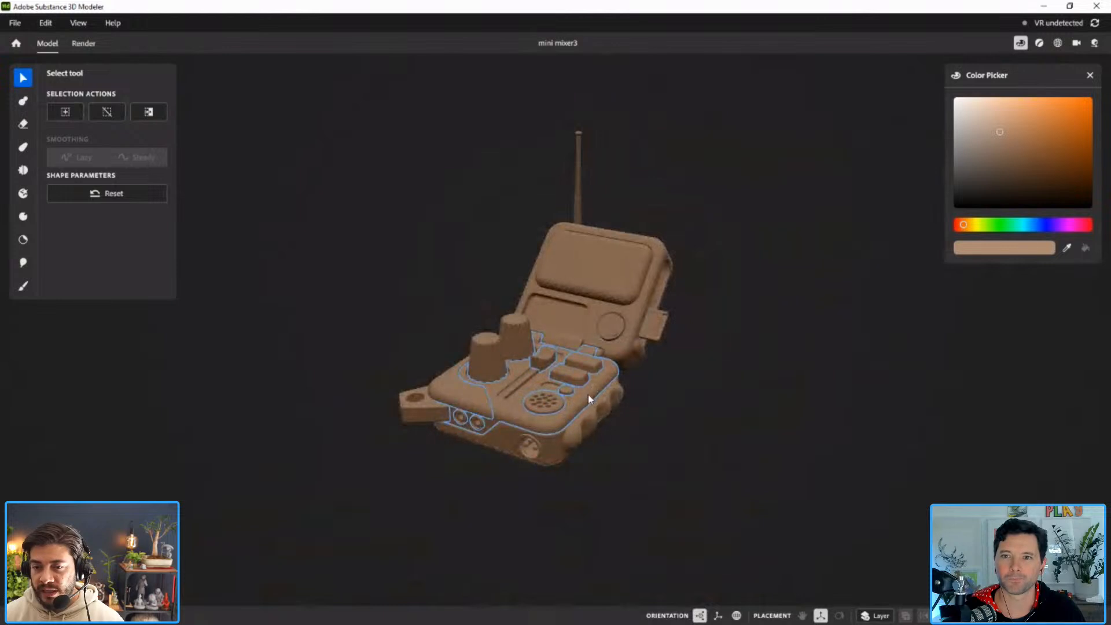
pyautogui.click(591, 396)
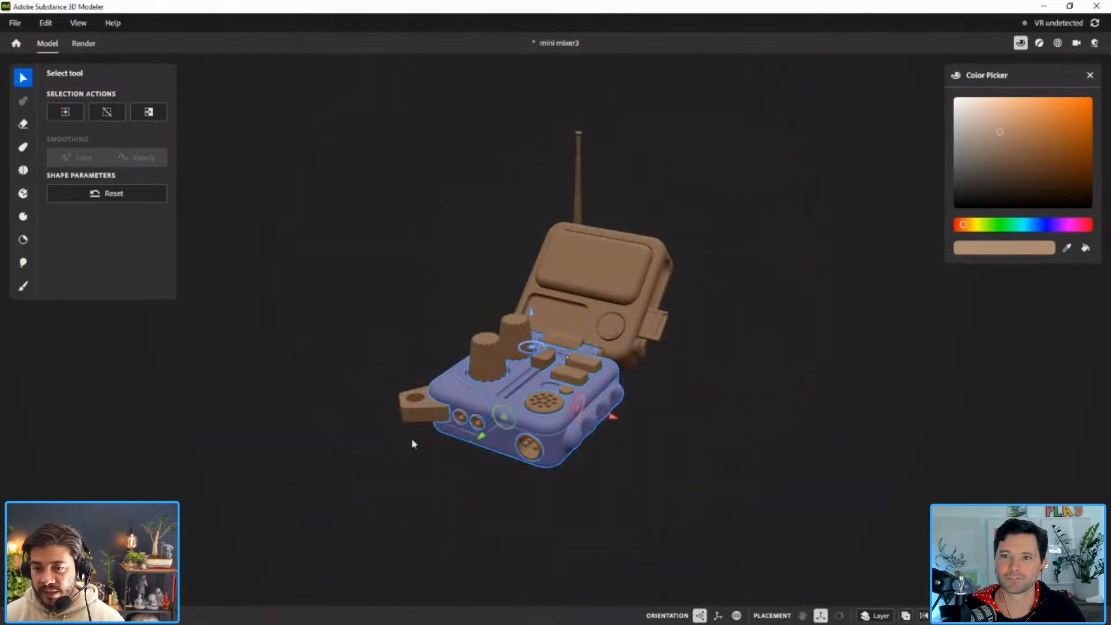
pyautogui.rightClick(576, 407)
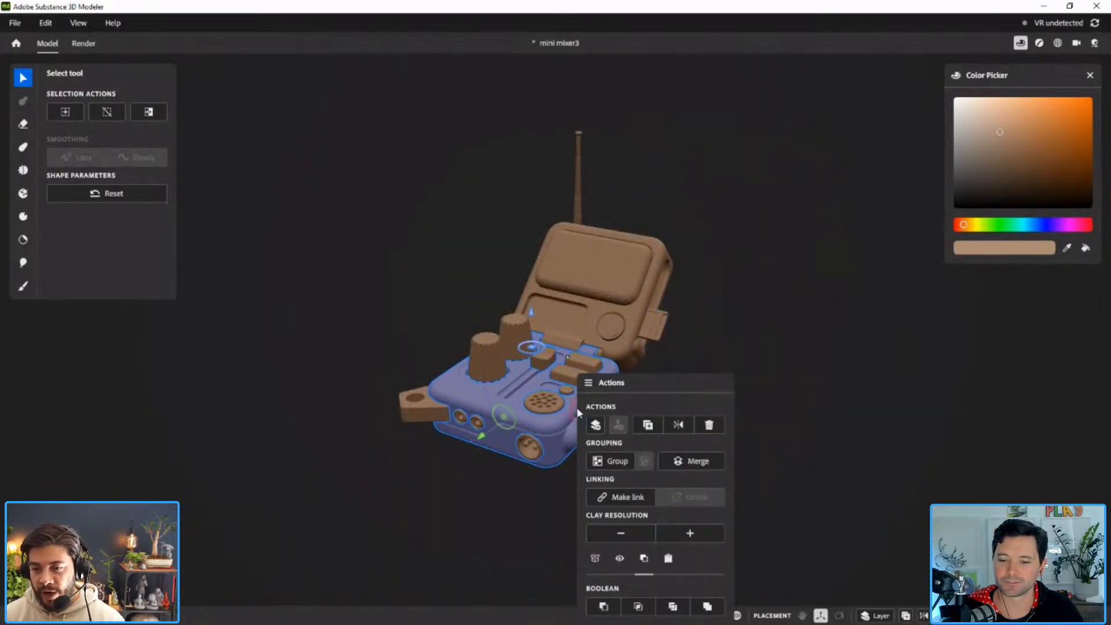
pyautogui.click(614, 457)
pyautogui.moveTo(532, 318)
pyautogui.mouseDown()
pyautogui.moveTo(534, 346)
pyautogui.moveTo(540, 328)
pyautogui.mouseUp()
pyautogui.click(694, 390)
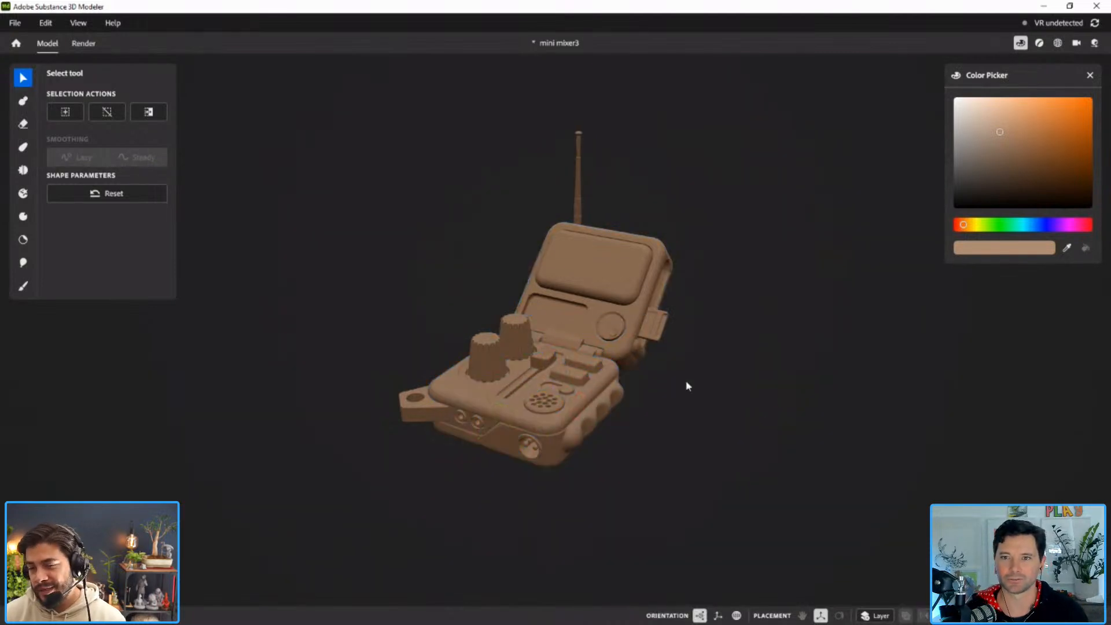
# Enter the lower half's group, open its top body to examine the nested parts, and return to the full scene.
pyautogui.scroll(4, 602, 383)
pyautogui.scroll(-2, 607, 389)
pyautogui.click(615, 400)
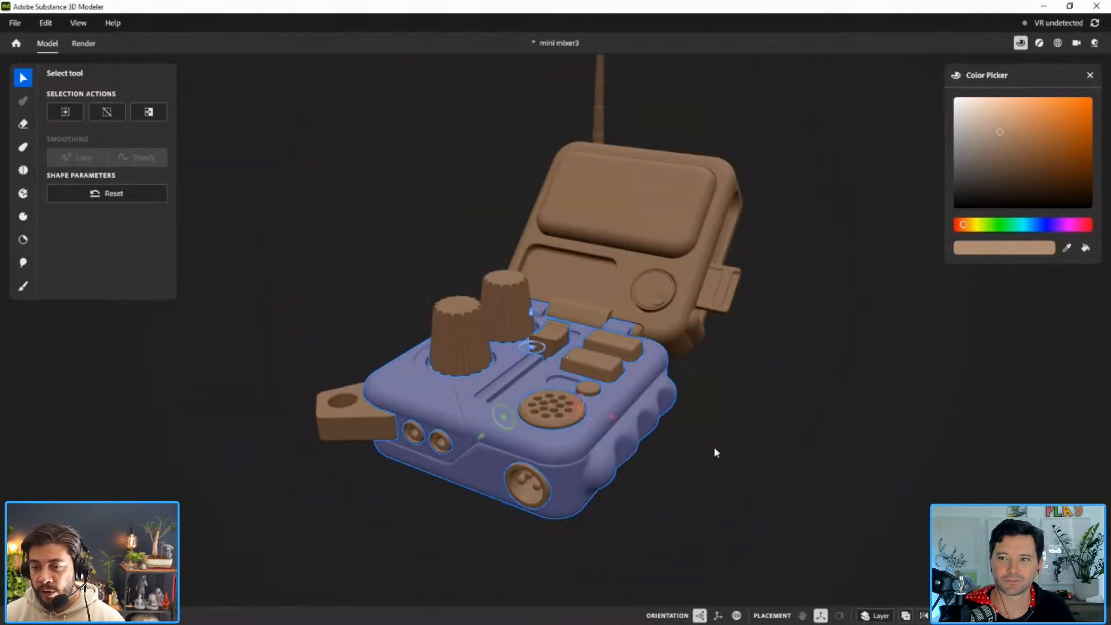
pyautogui.doubleClick(637, 394)
pyautogui.doubleClick(569, 441)
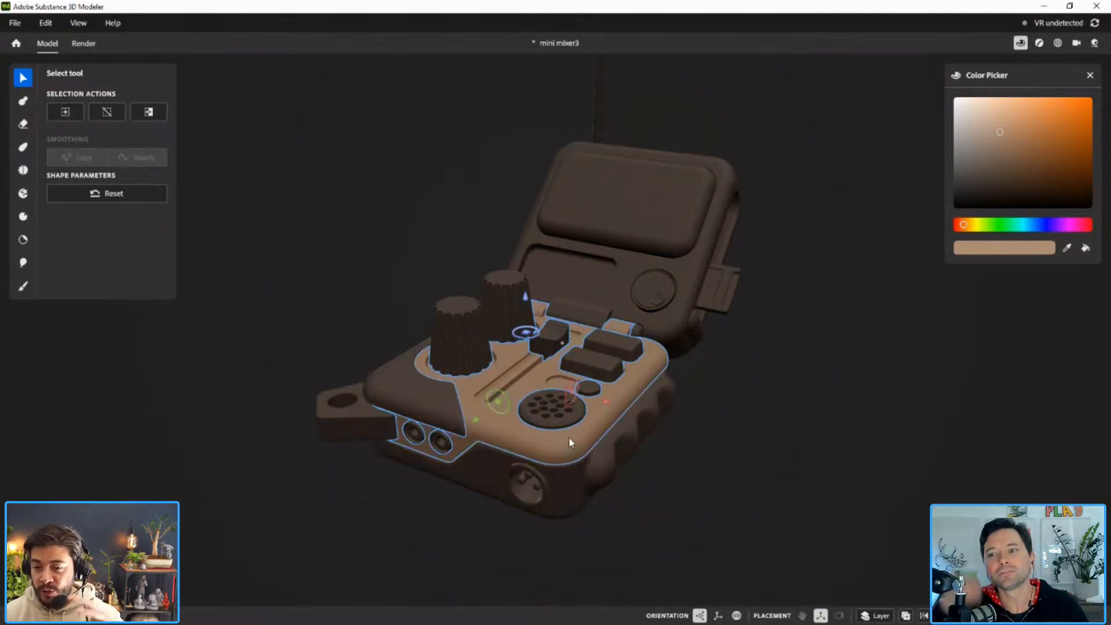
pyautogui.press('c')
pyautogui.press('Escape')
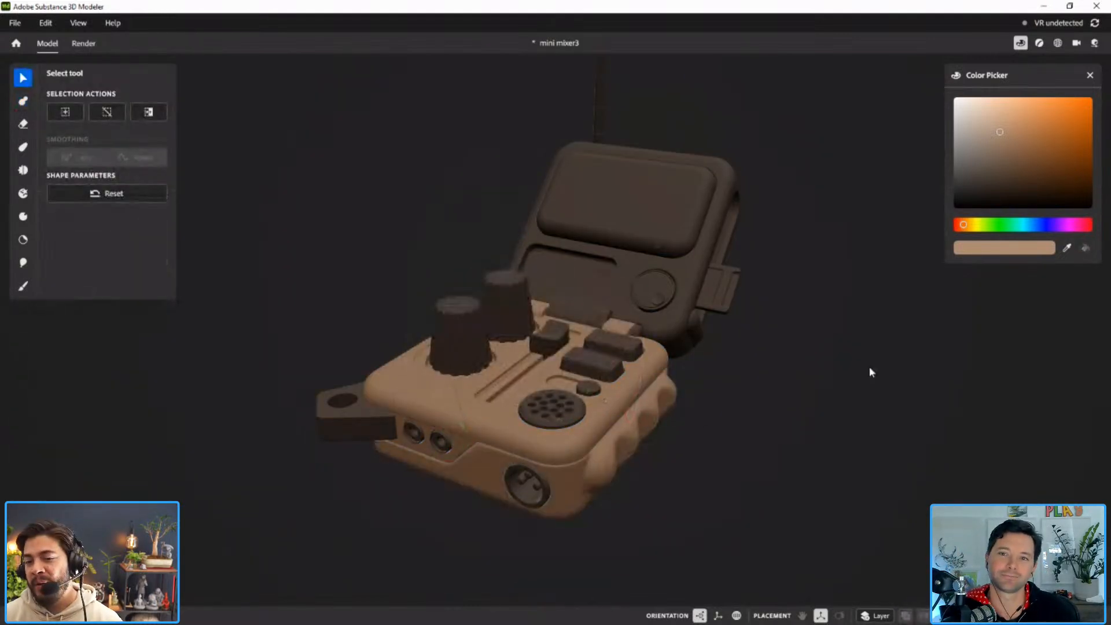
pyautogui.moveTo(733, 376); pyautogui.dragTo(712, 406, button='right')
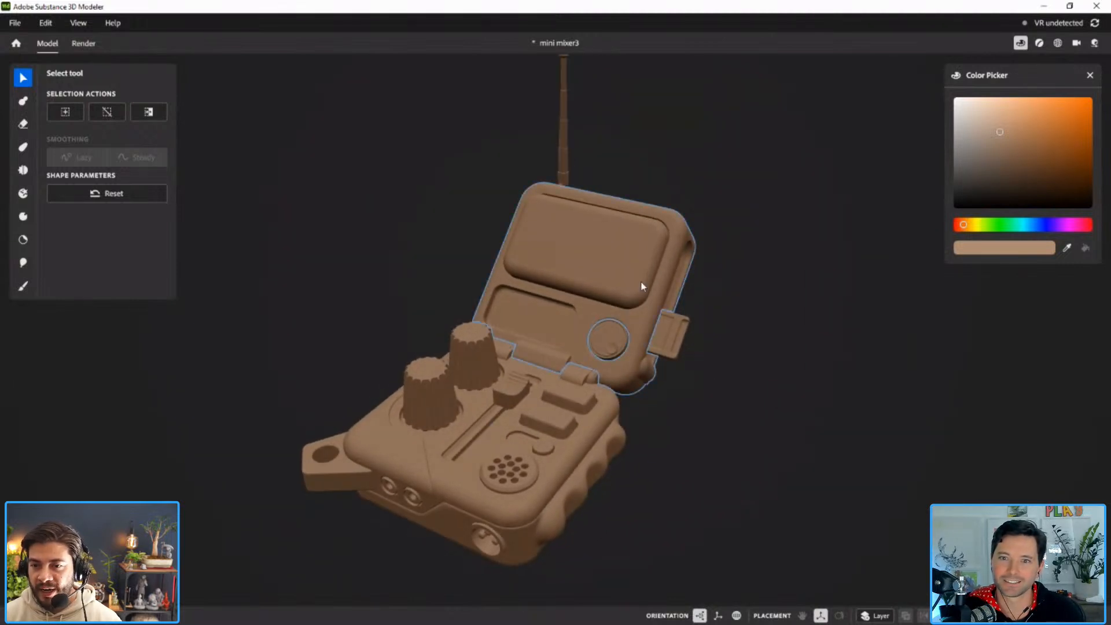
pyautogui.moveTo(738, 339); pyautogui.dragTo(721, 313, button='right')
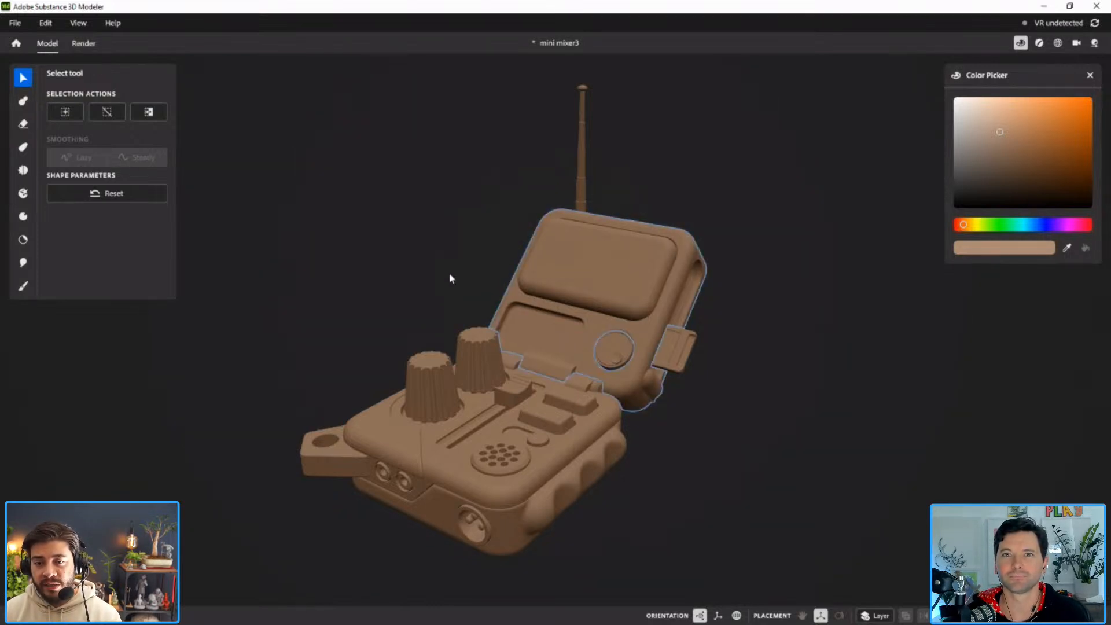
# Open the export settings, review the available presets with Painter kept, and check the exported mixer in Substance 3D Painter before returning to Modeler.
pyautogui.keyDown('alt'); pyautogui.moveTo(646, 272); pyautogui.dragTo(610, 257); pyautogui.keyUp('alt')
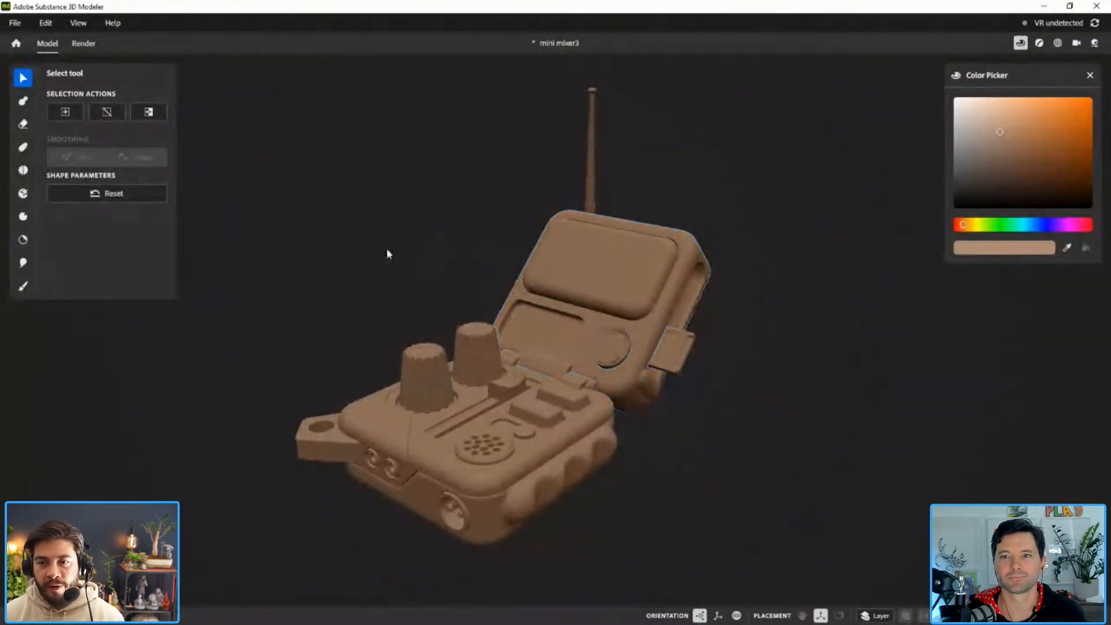
pyautogui.click(15, 23)
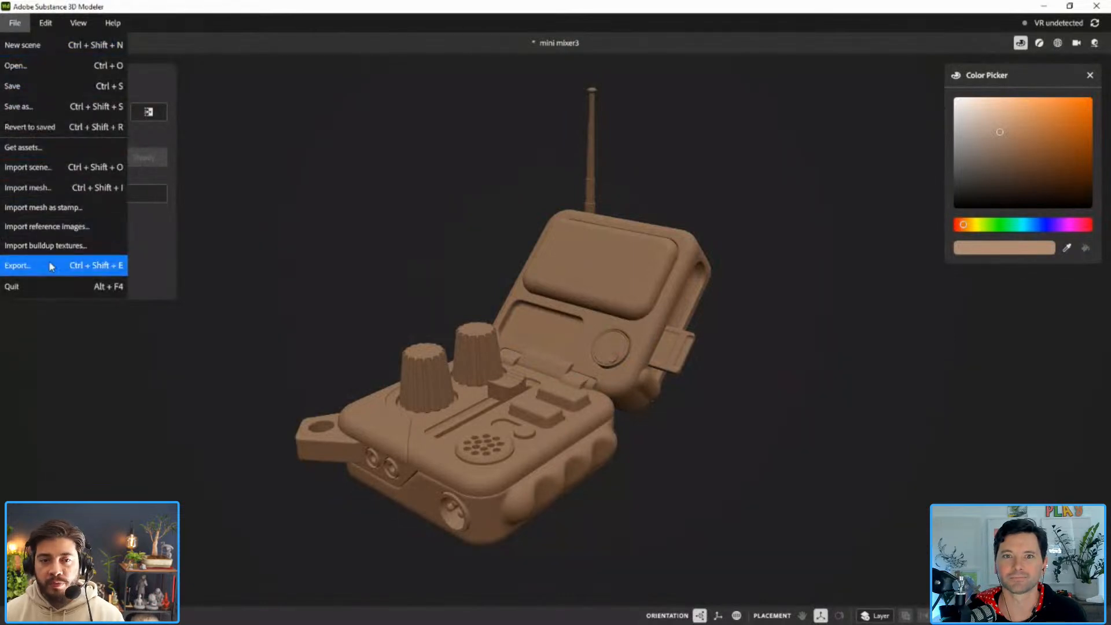
pyautogui.click(17, 265)
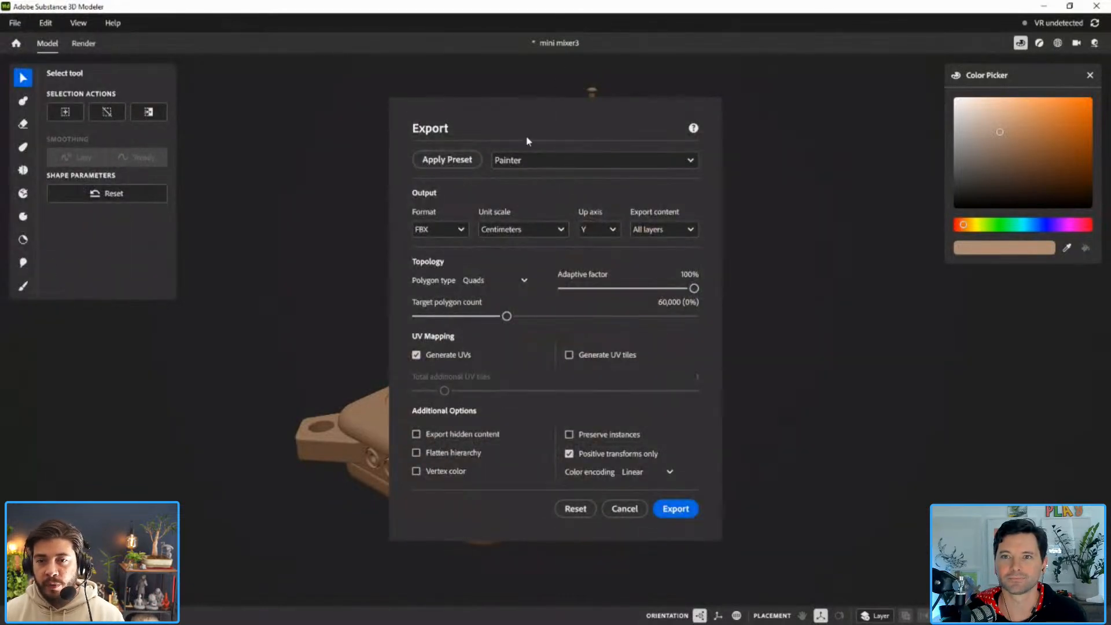
pyautogui.click(568, 155)
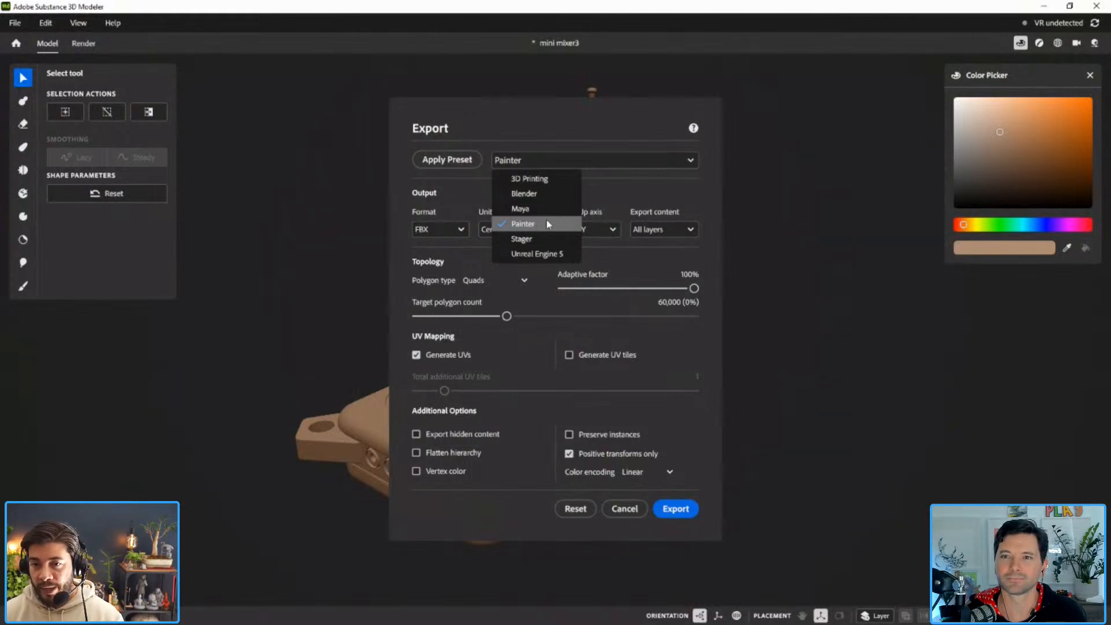
pyautogui.click(597, 107)
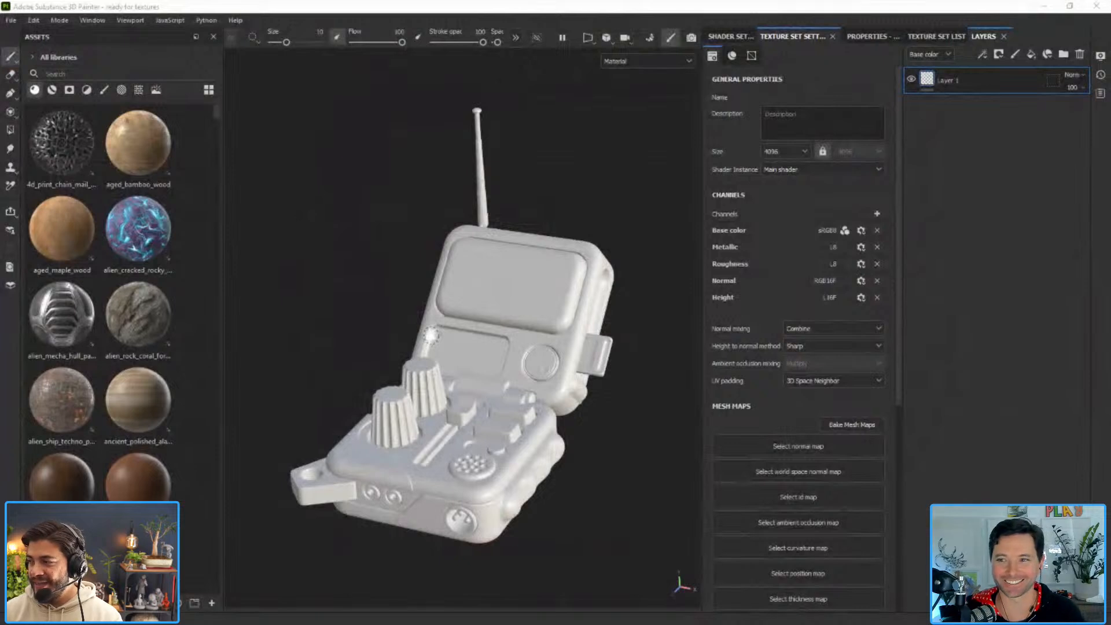
pyautogui.hotkey('alt', 'Tab')
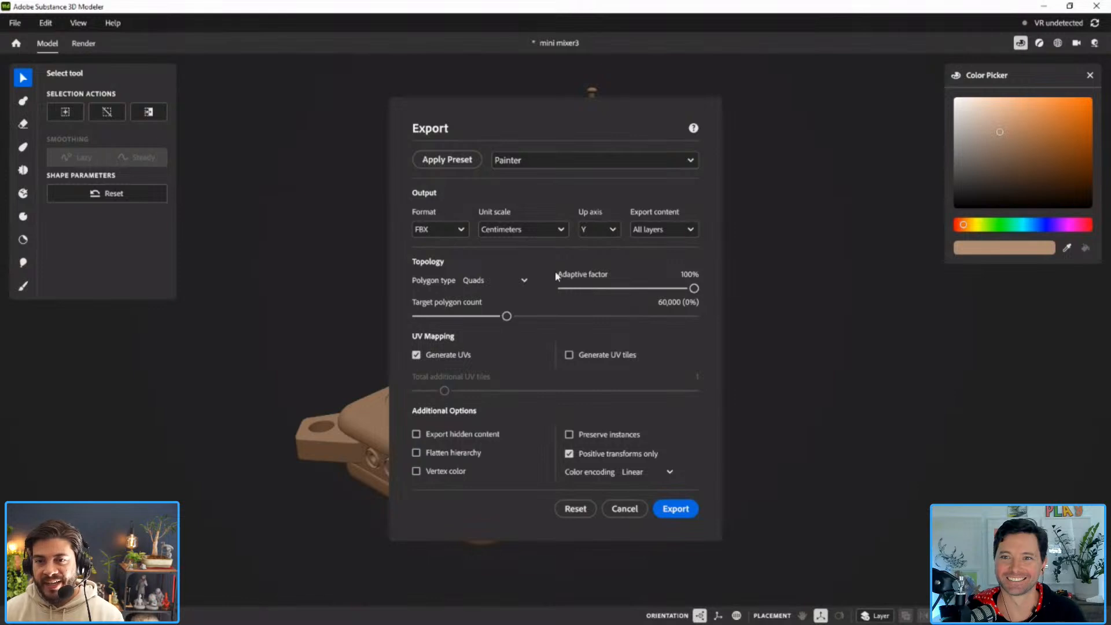
pyautogui.click(532, 158)
pyautogui.click(532, 157)
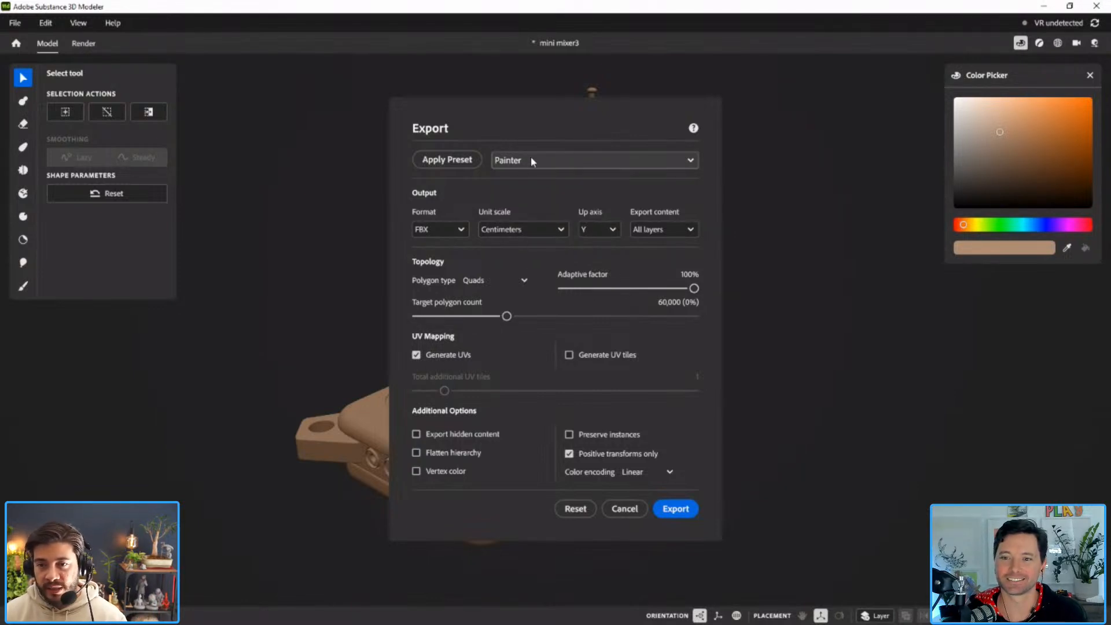
# Review the export file formats and export content options, then close the export settings without exporting.
pyautogui.click(444, 230)
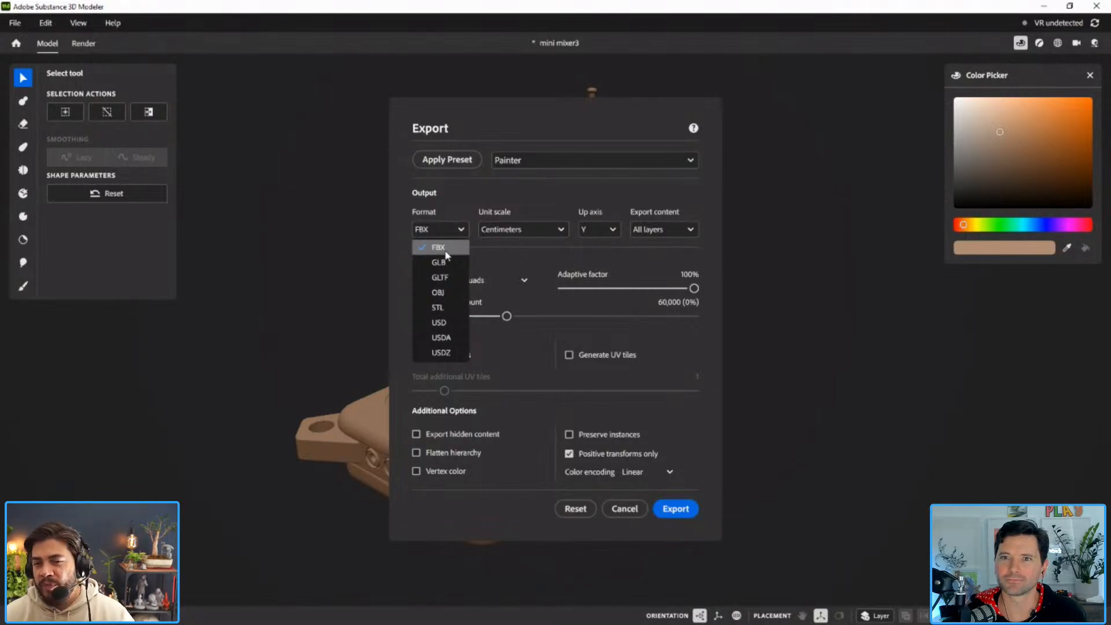
pyautogui.click(466, 203)
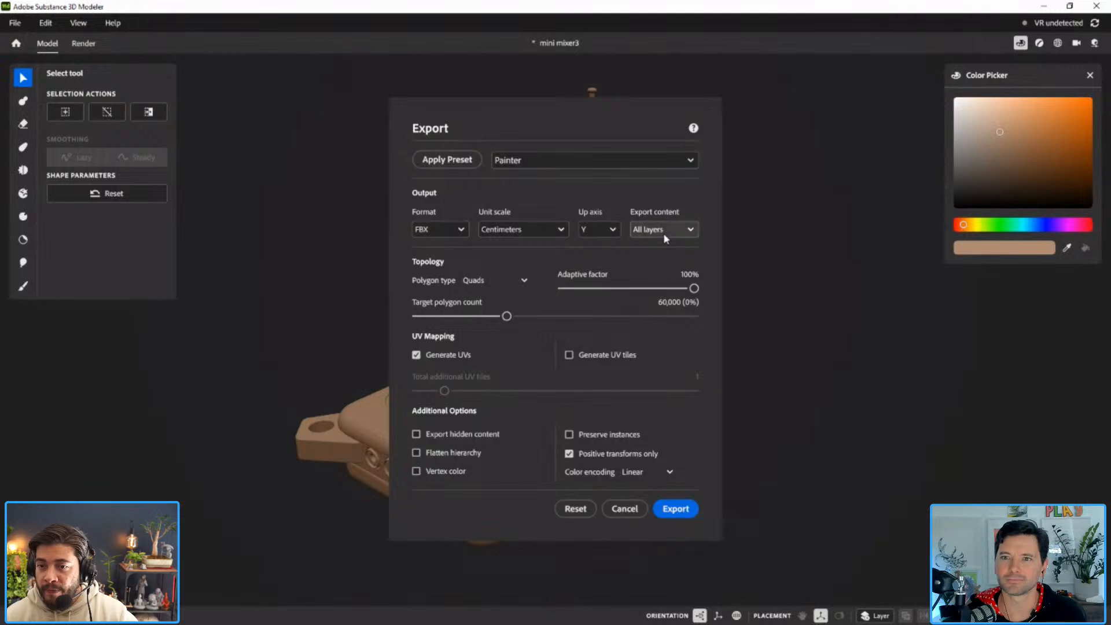
pyautogui.click(687, 228)
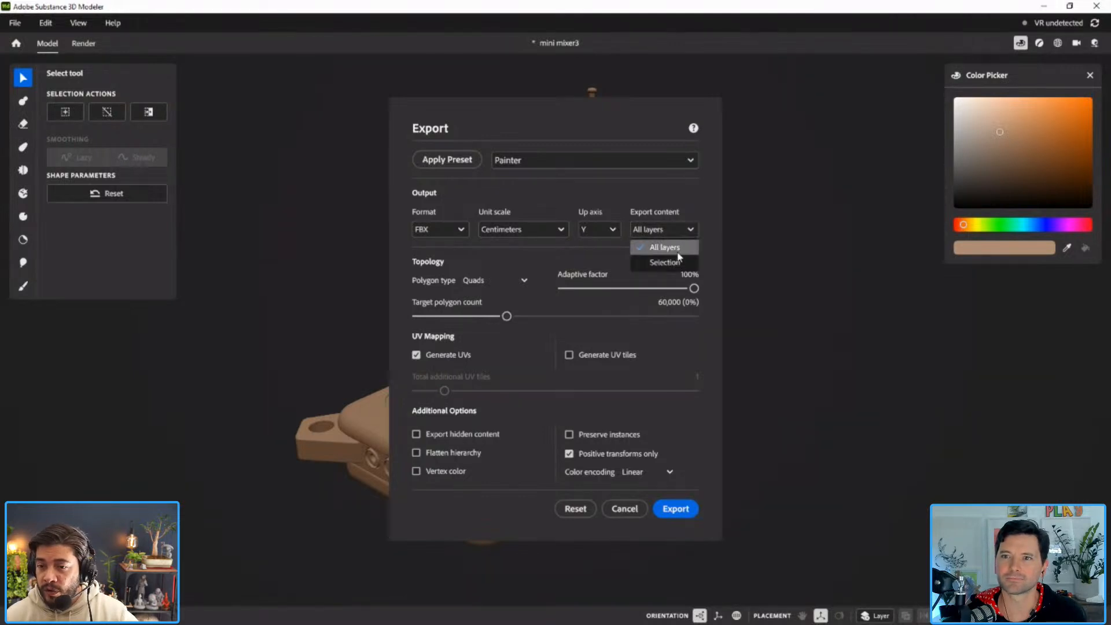
pyautogui.click(620, 513)
pyautogui.click(629, 510)
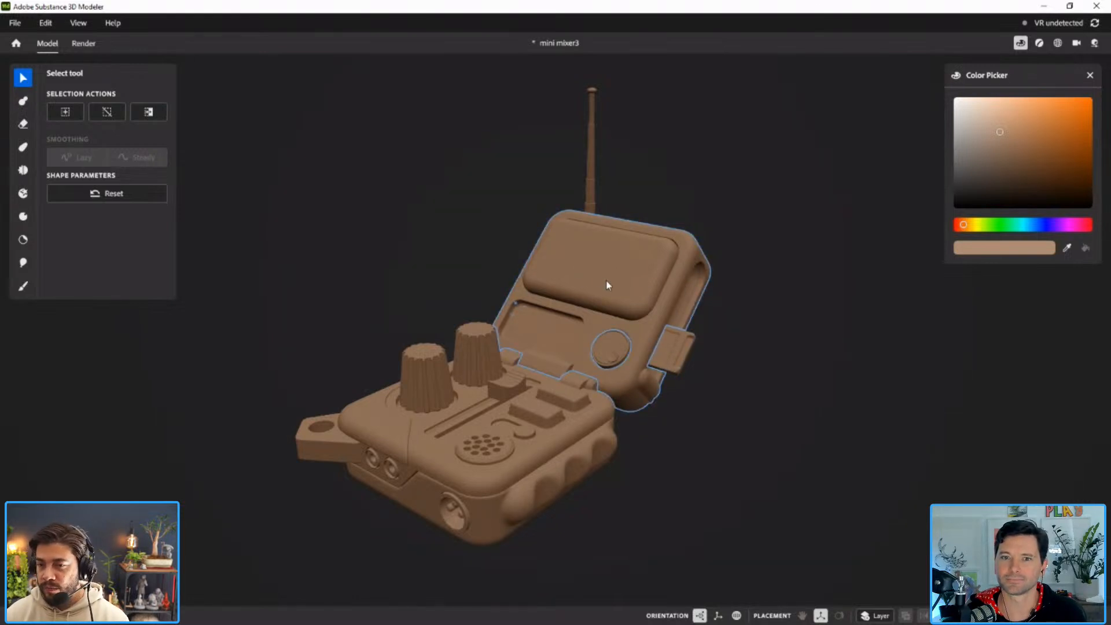
# Select the rear knob, try Selection as the content in the export settings, and restore All layers.
pyautogui.keyDown('alt'); pyautogui.moveTo(580, 305); pyautogui.dragTo(580, 291, button='middle'); pyautogui.keyUp('alt')
pyautogui.keyDown('alt'); pyautogui.moveTo(579, 291); pyautogui.dragTo(588, 297); pyautogui.keyUp('alt')
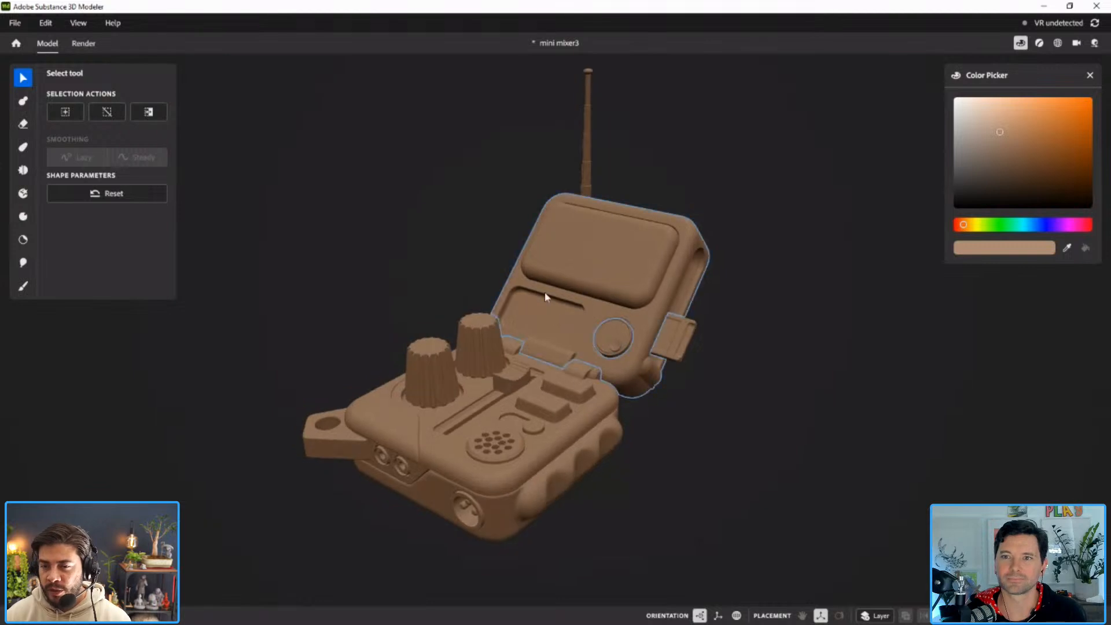
pyautogui.click(575, 256)
pyautogui.click(478, 346)
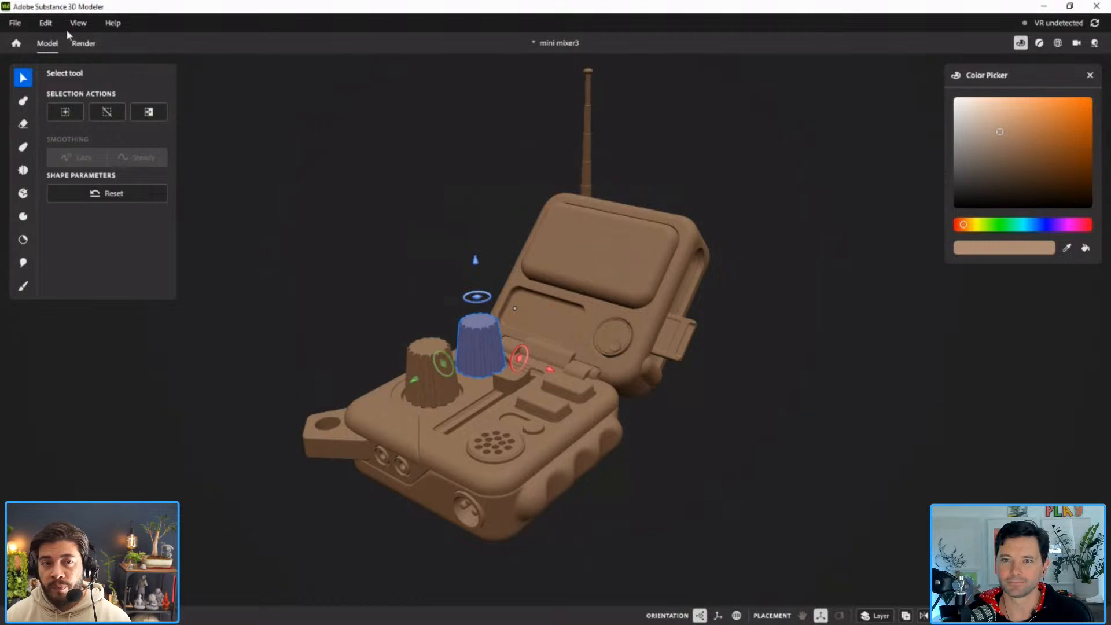
pyautogui.click(15, 23)
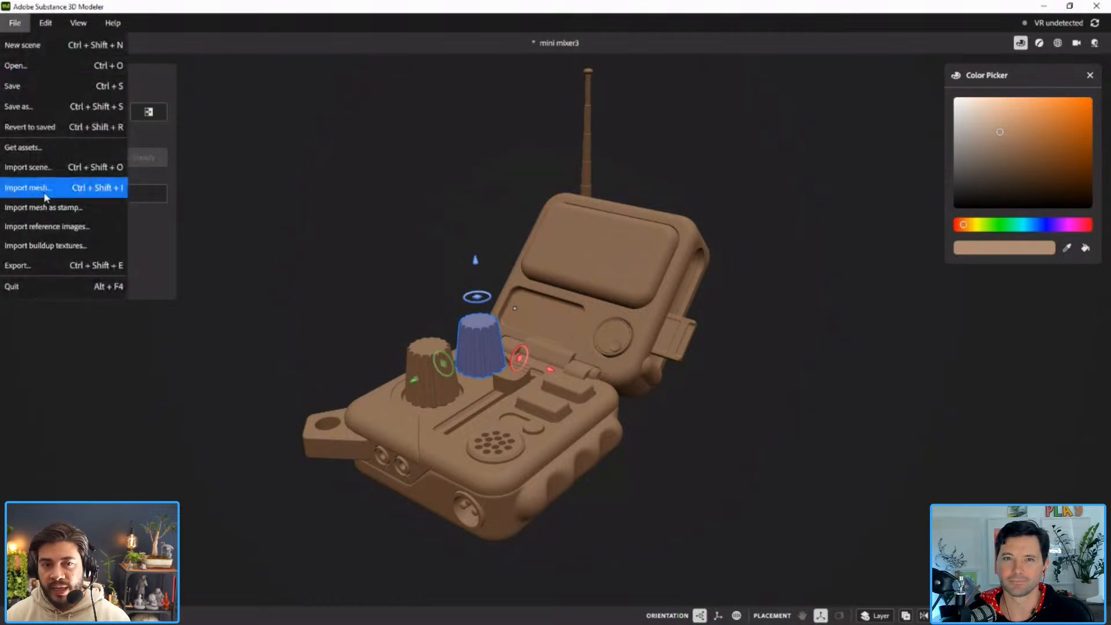
pyautogui.click(45, 265)
pyautogui.click(664, 230)
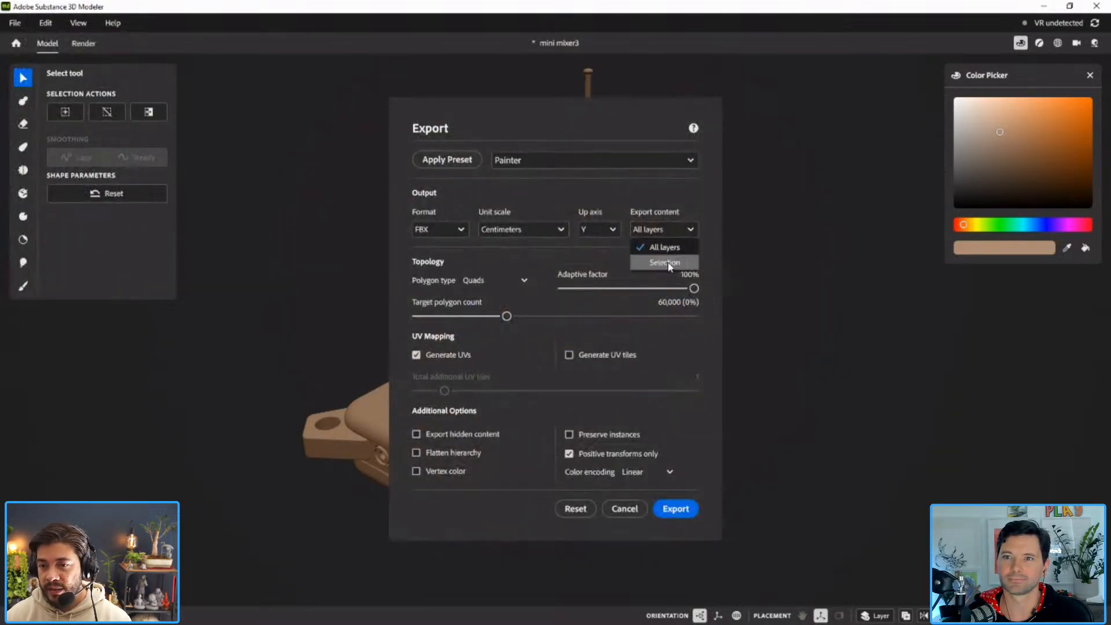
pyautogui.click(671, 264)
pyautogui.click(675, 229)
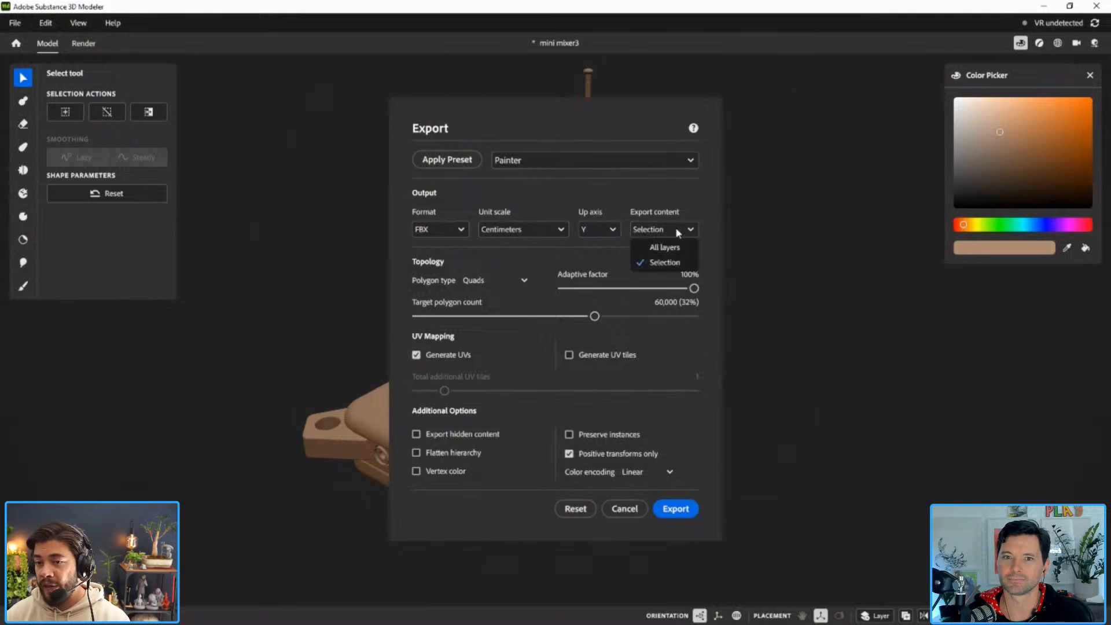
pyautogui.click(669, 247)
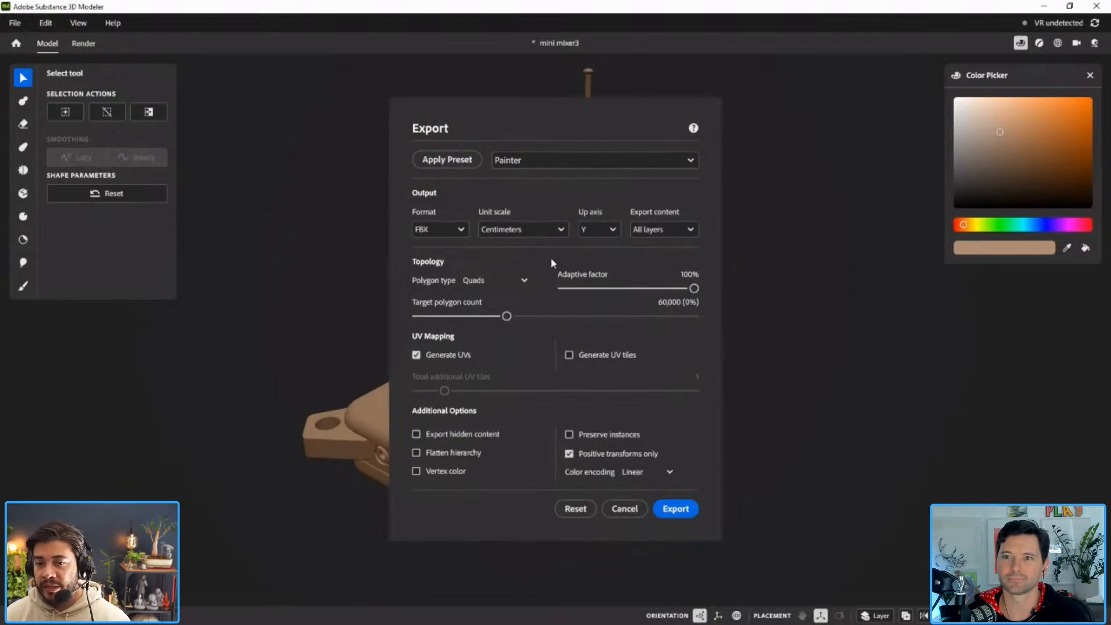
# Review the polygon types with Quads kept and the adaptive factor at 100%, then close the export settings without exporting.
pyautogui.click(491, 284)
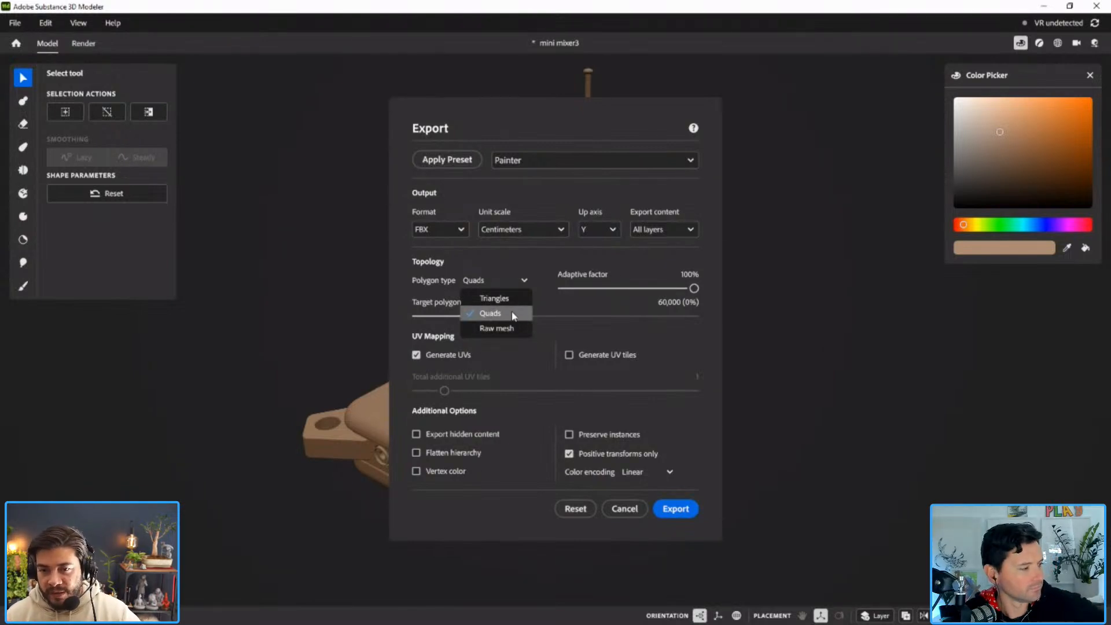
pyautogui.click(514, 316)
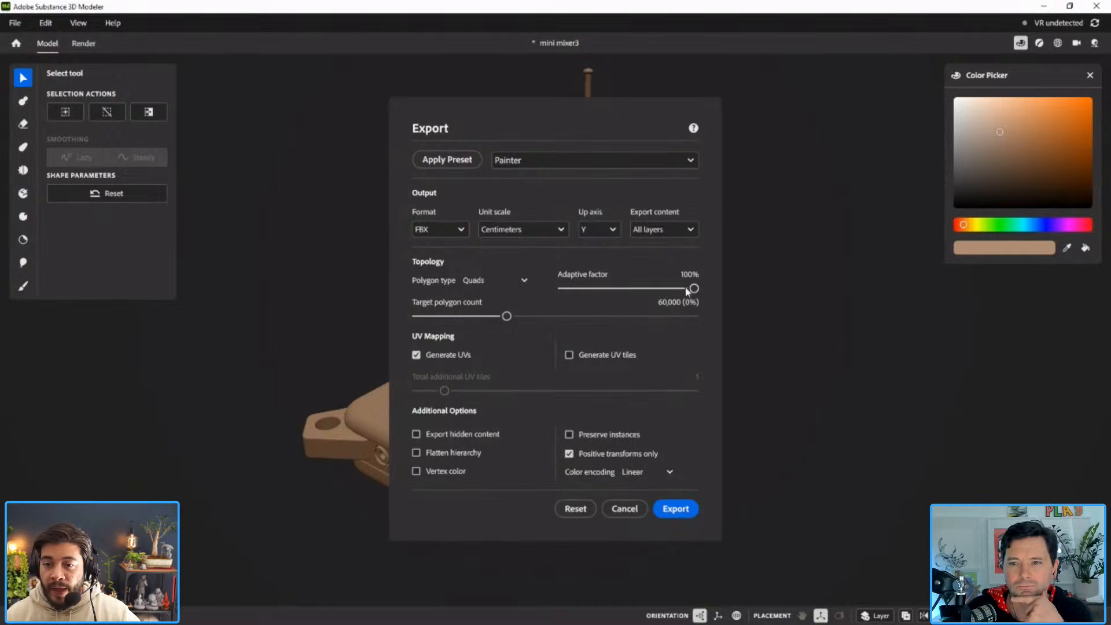
pyautogui.moveTo(694, 289)
pyautogui.mouseDown()
pyautogui.moveTo(642, 300)
pyautogui.moveTo(637, 289)
pyautogui.moveTo(696, 289)
pyautogui.mouseUp()
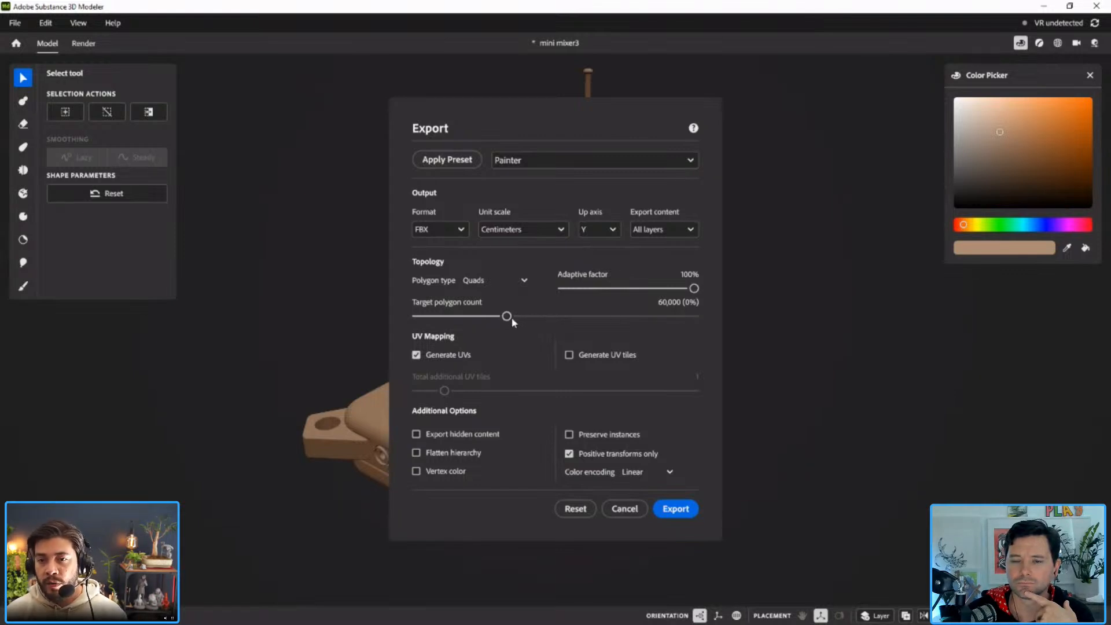
pyautogui.click(624, 509)
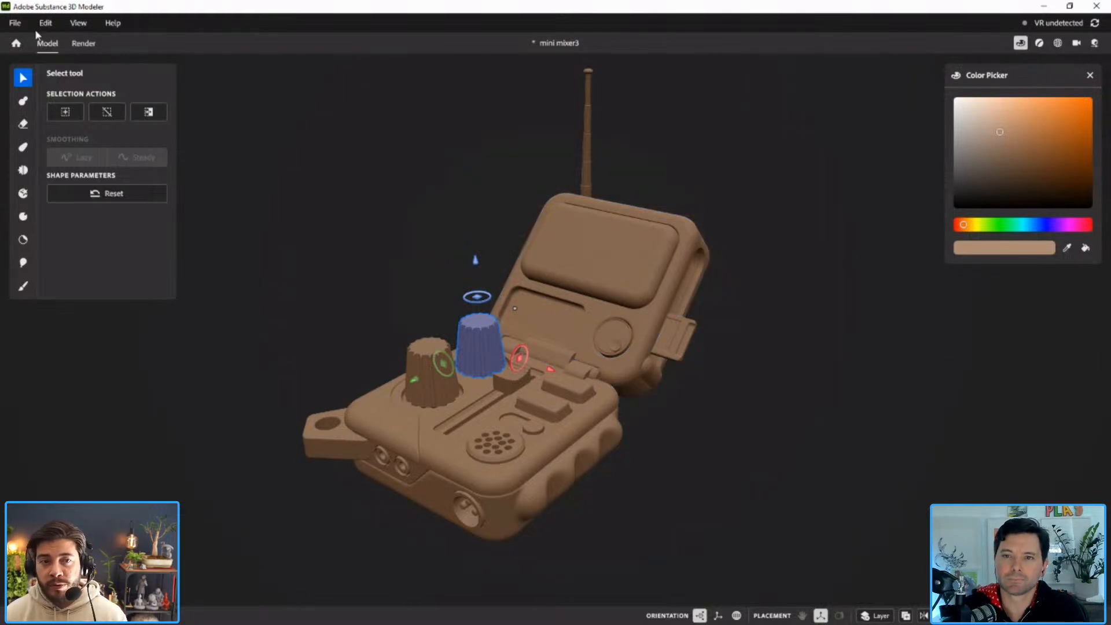
# Reopen the export settings, set the target polygon count to 600,000 and review the polygon types with Quads kept.
pyautogui.click(15, 23)
pyautogui.click(51, 264)
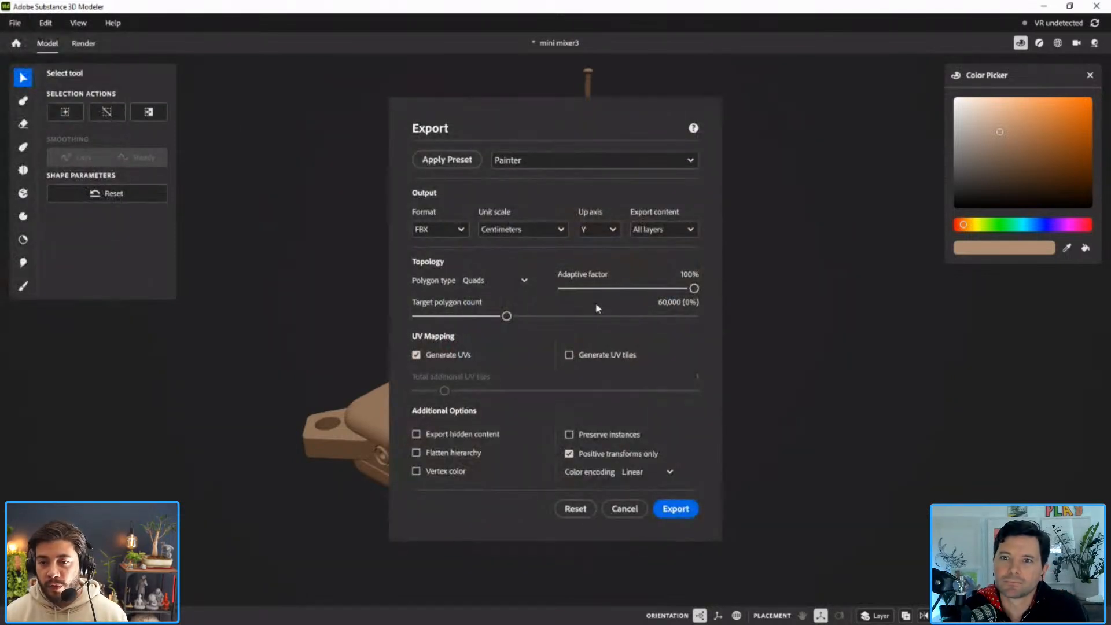
pyautogui.moveTo(502, 317); pyautogui.dragTo(640, 329)
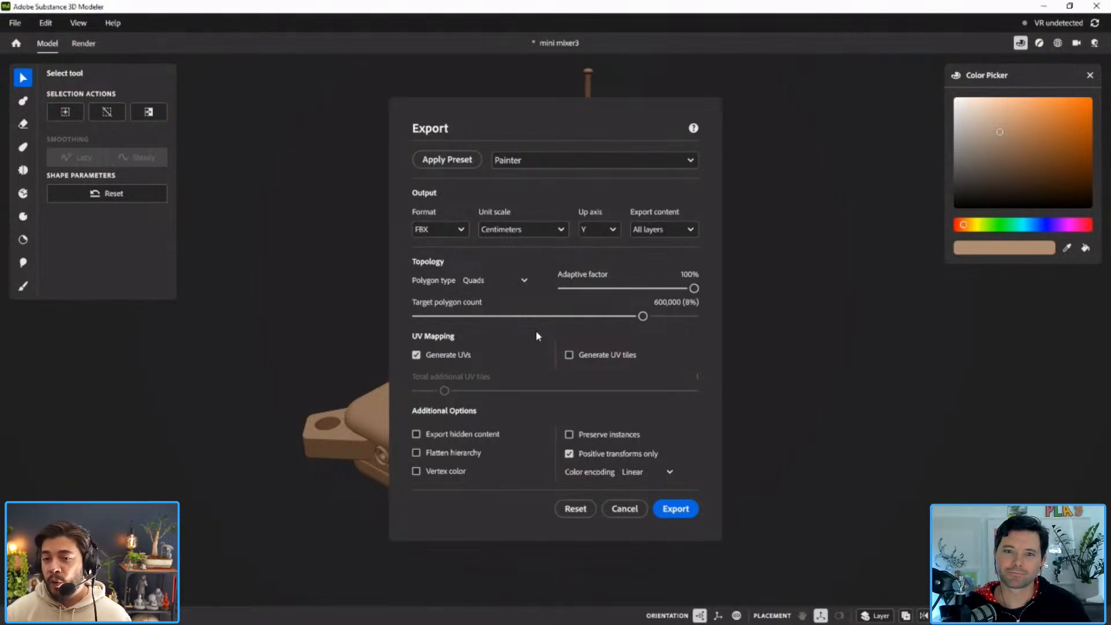
pyautogui.click(501, 280)
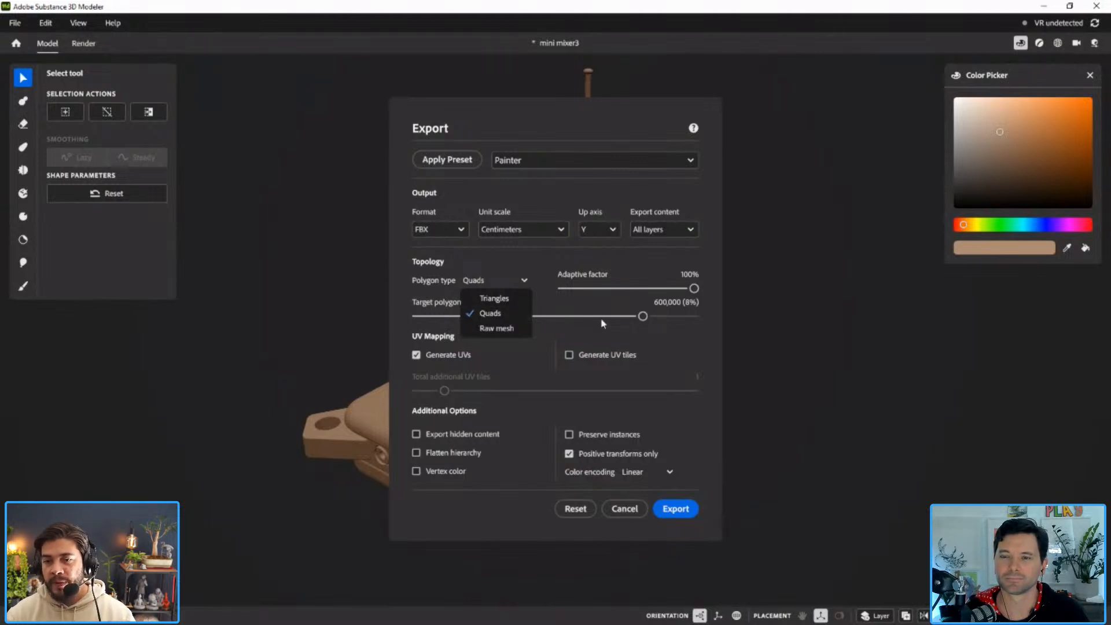
pyautogui.click(699, 327)
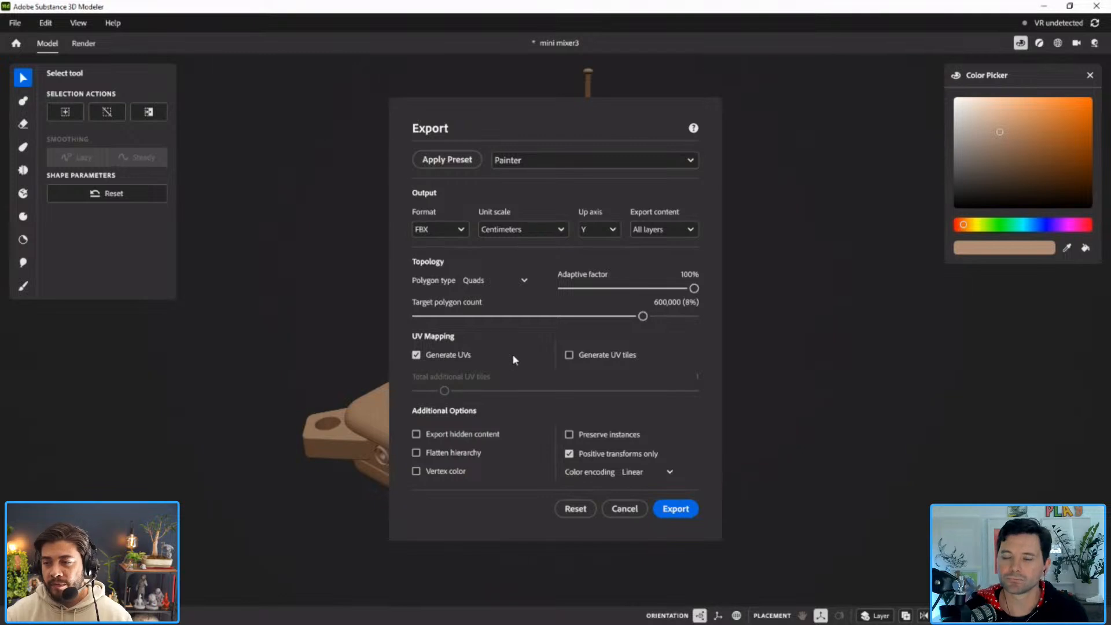
# Turn Generate UVs off and on again, check the Vertex color option, then cancel the export and clear the knob selection.
pyautogui.click(483, 365)
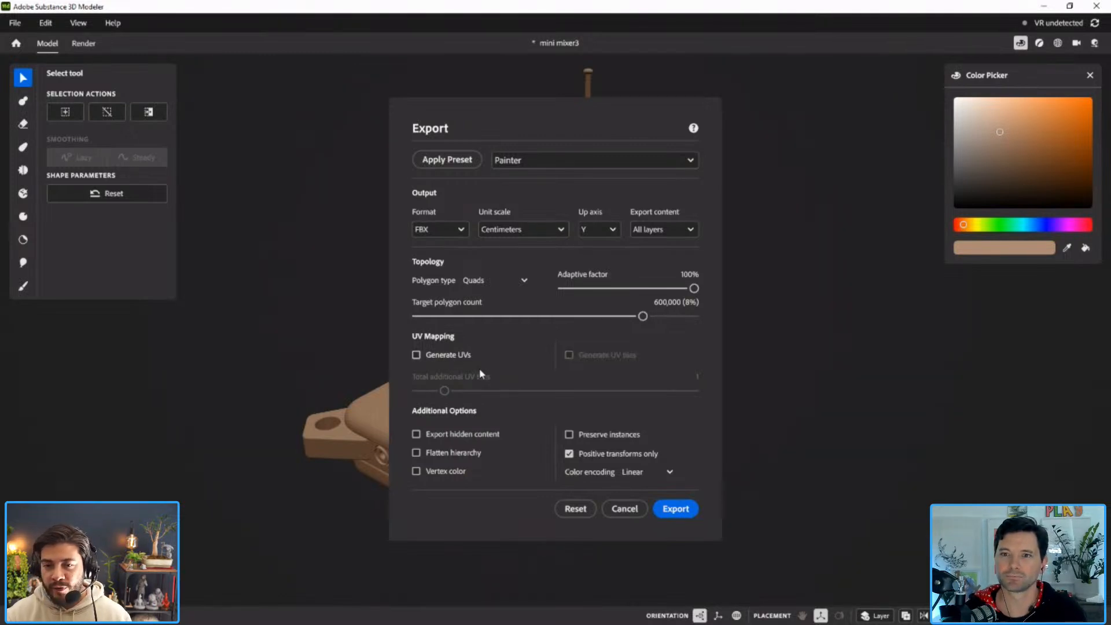
pyautogui.click(460, 355)
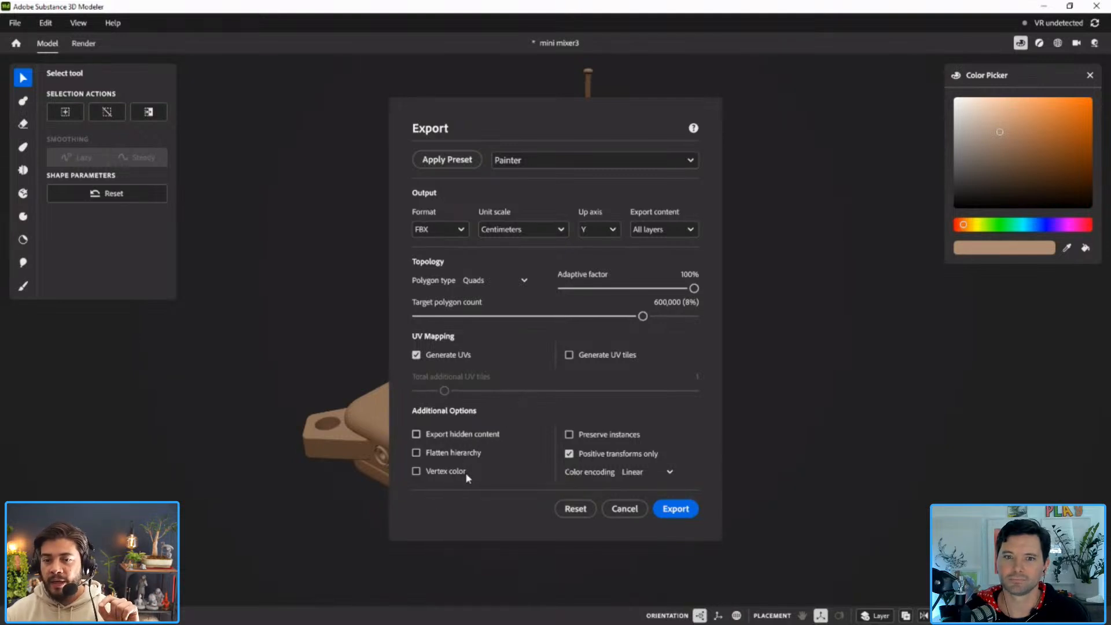
pyautogui.click(446, 472)
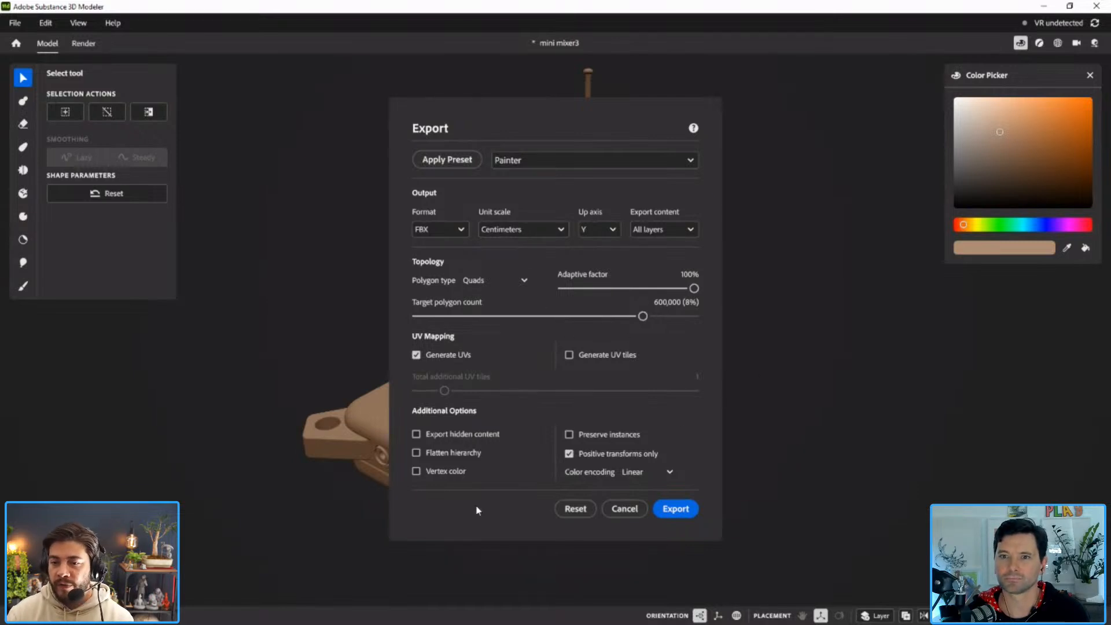
pyautogui.click(620, 511)
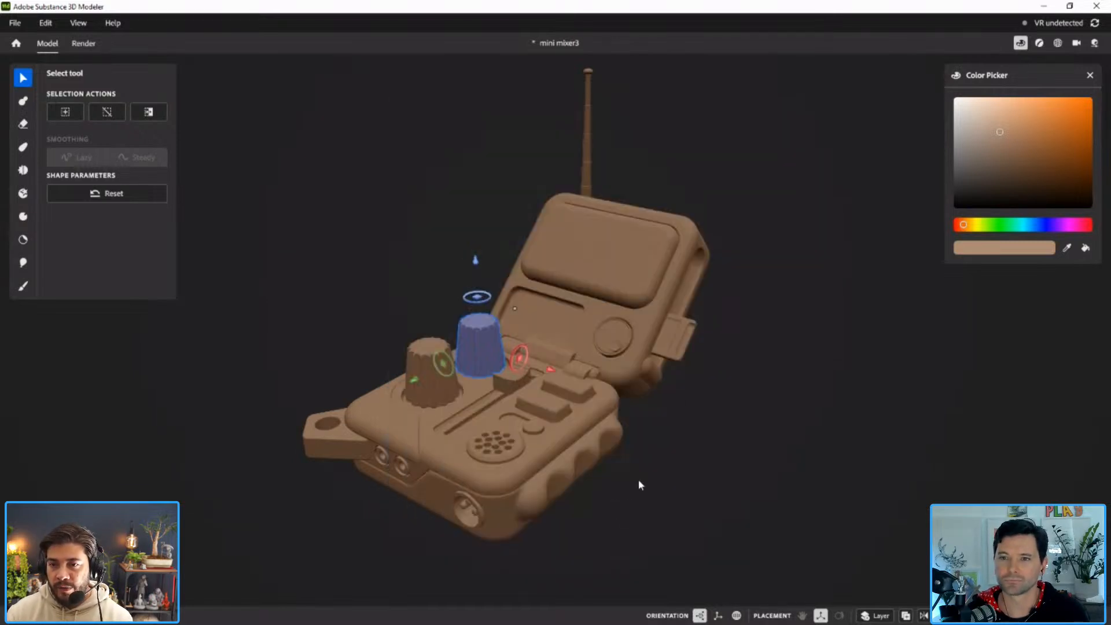
pyautogui.click(743, 357)
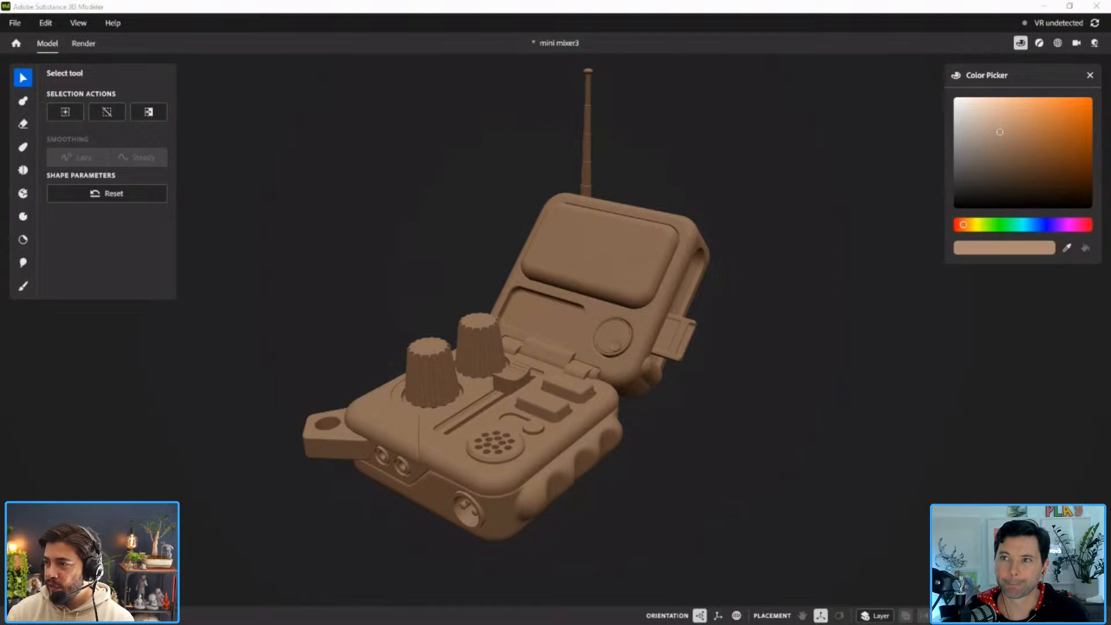
# Switch to Substance 3D Painter and create a project from mini mixer3.fbx at 4096 resolution with OpenGL normals and Auto-unwrap off.
pyautogui.hotkey('alt', 'Tab')
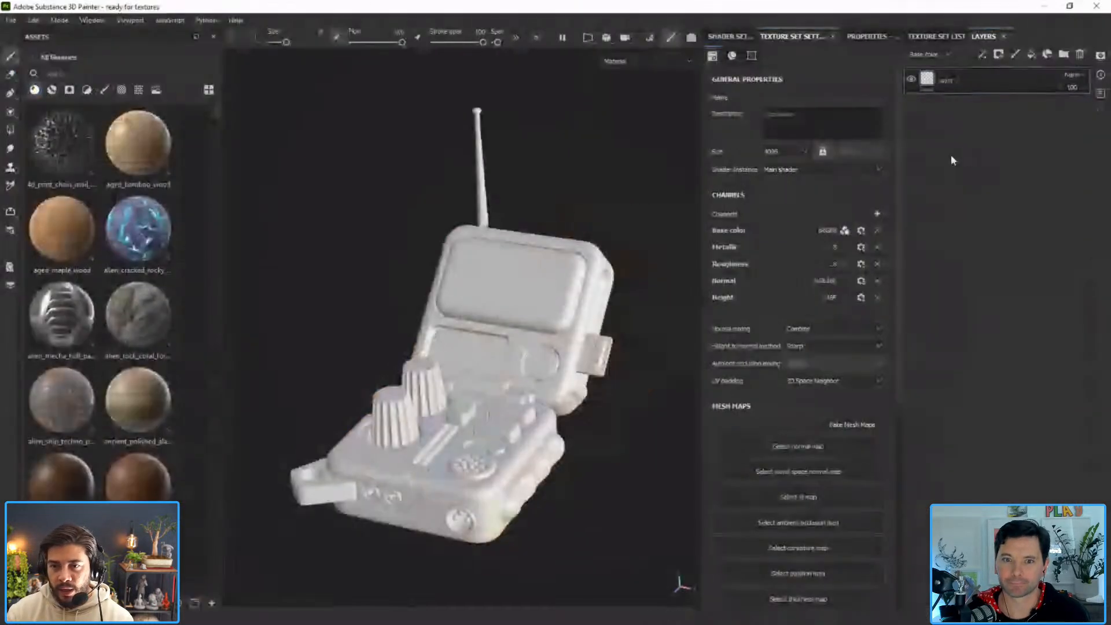
pyautogui.keyDown('alt'); pyautogui.moveTo(633, 197); pyautogui.dragTo(629, 186, button='middle'); pyautogui.keyUp('alt')
pyautogui.moveTo(629, 186)
pyautogui.keyDown('alt'); pyautogui.mouseDown()
pyautogui.moveTo(630, 166)
pyautogui.moveTo(639, 185)
pyautogui.mouseUp(); pyautogui.keyUp('alt')
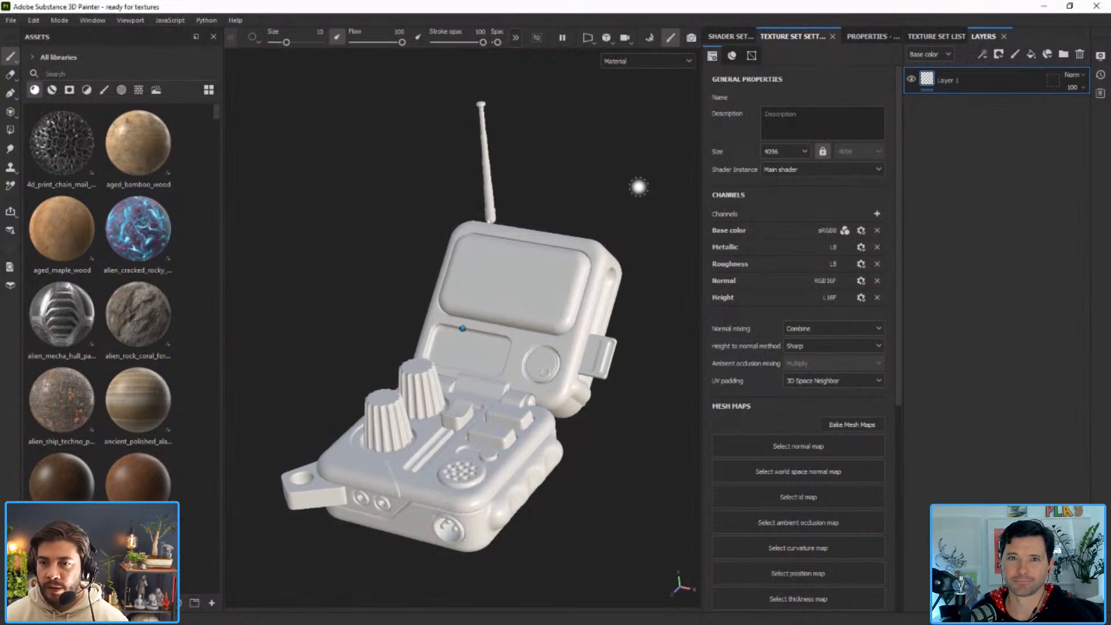
pyautogui.click(11, 21)
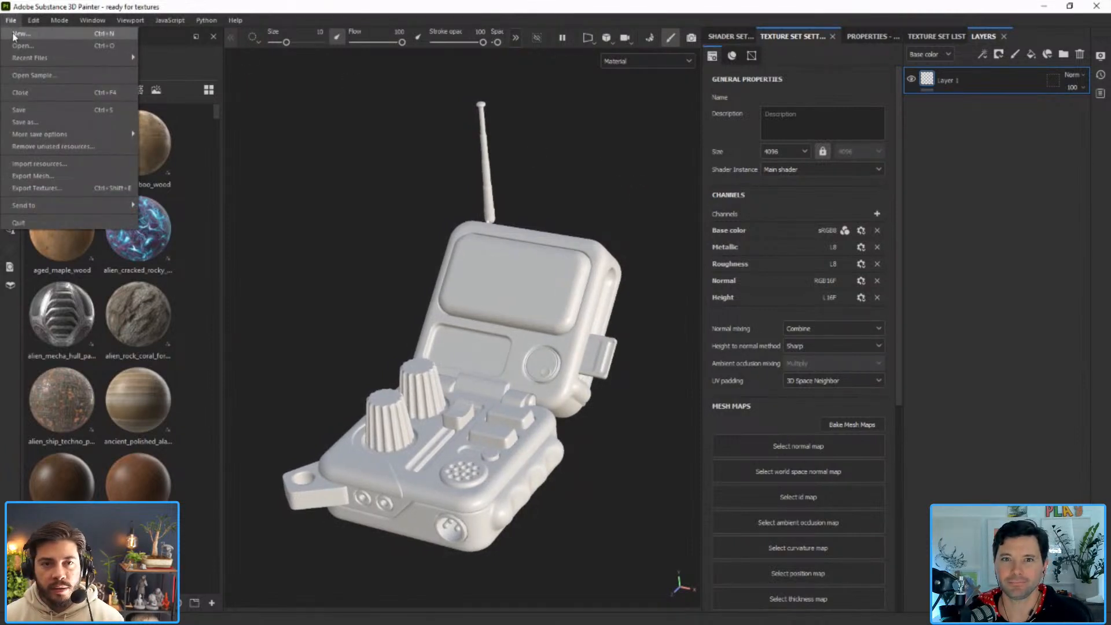
pyautogui.click(17, 33)
pyautogui.moveTo(546, 144); pyautogui.dragTo(1110, 132)
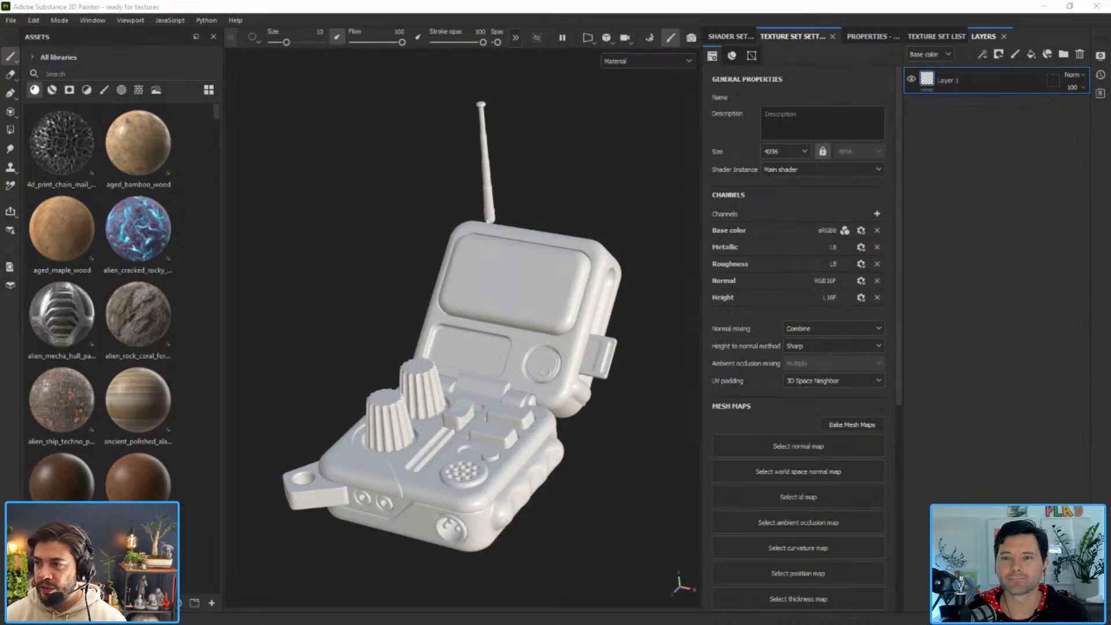
pyautogui.hotkey('ctrl', 'n')
pyautogui.moveTo(874, 155); pyautogui.dragTo(520, 154)
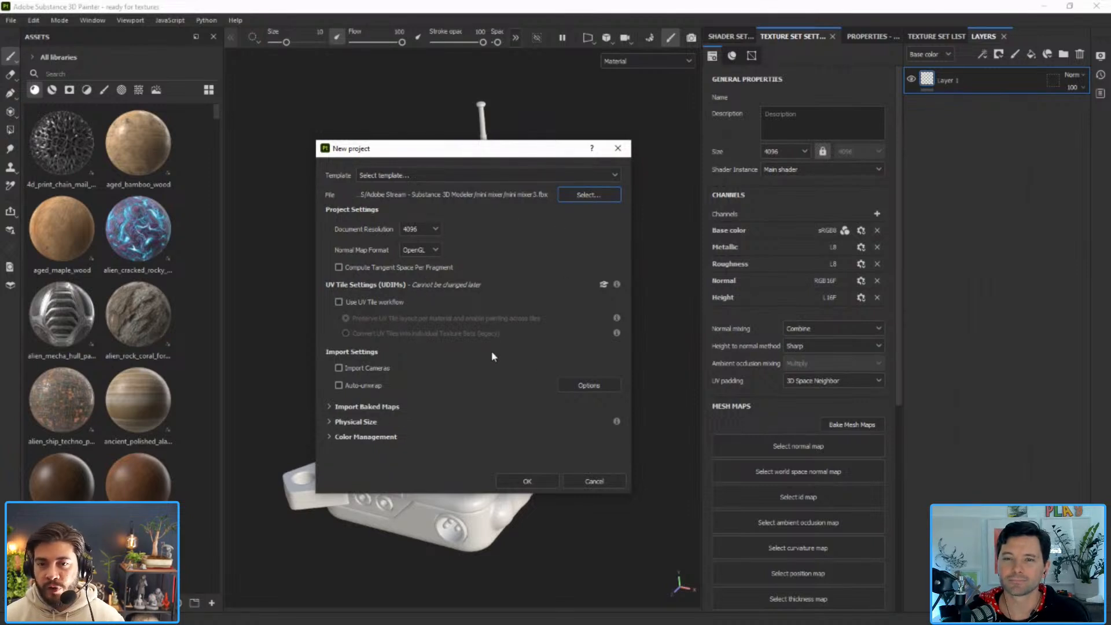
pyautogui.click(339, 386)
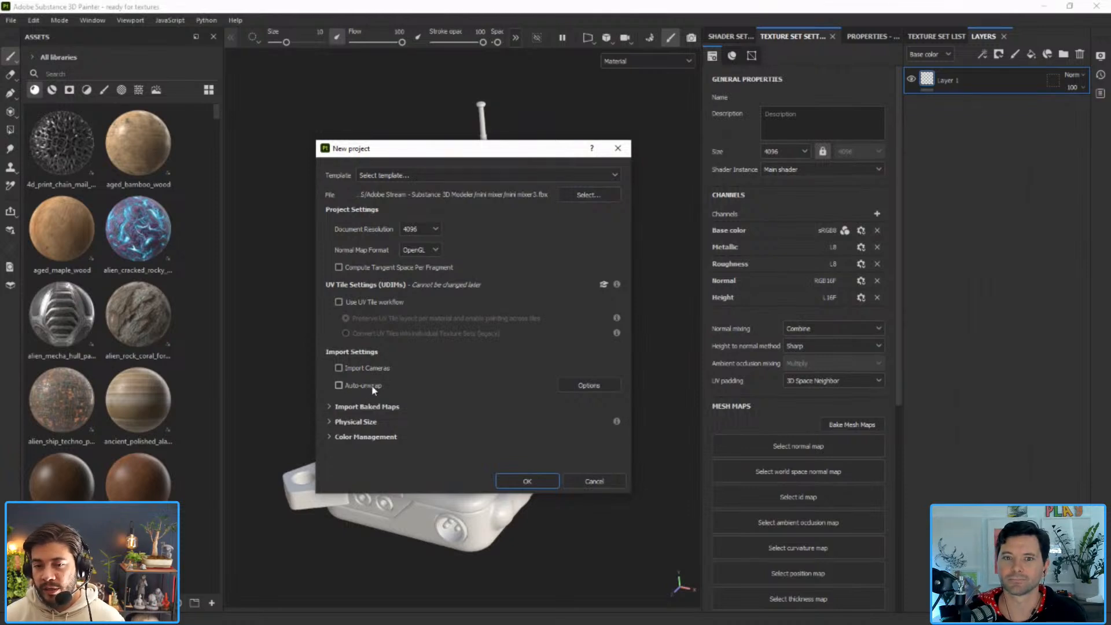
pyautogui.click(535, 483)
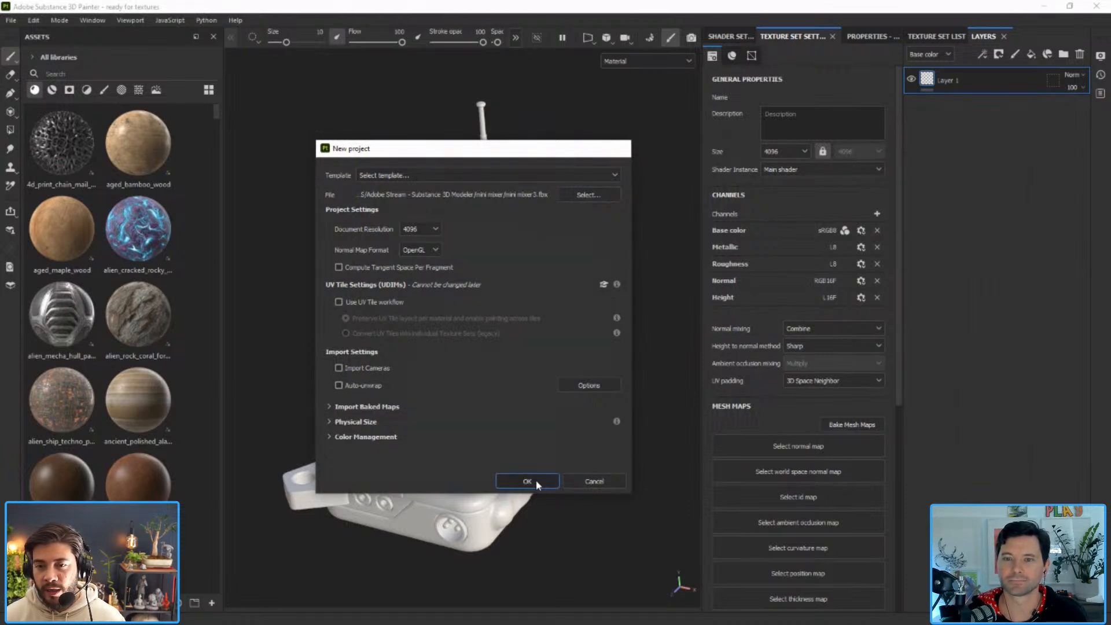
pyautogui.click(512, 335)
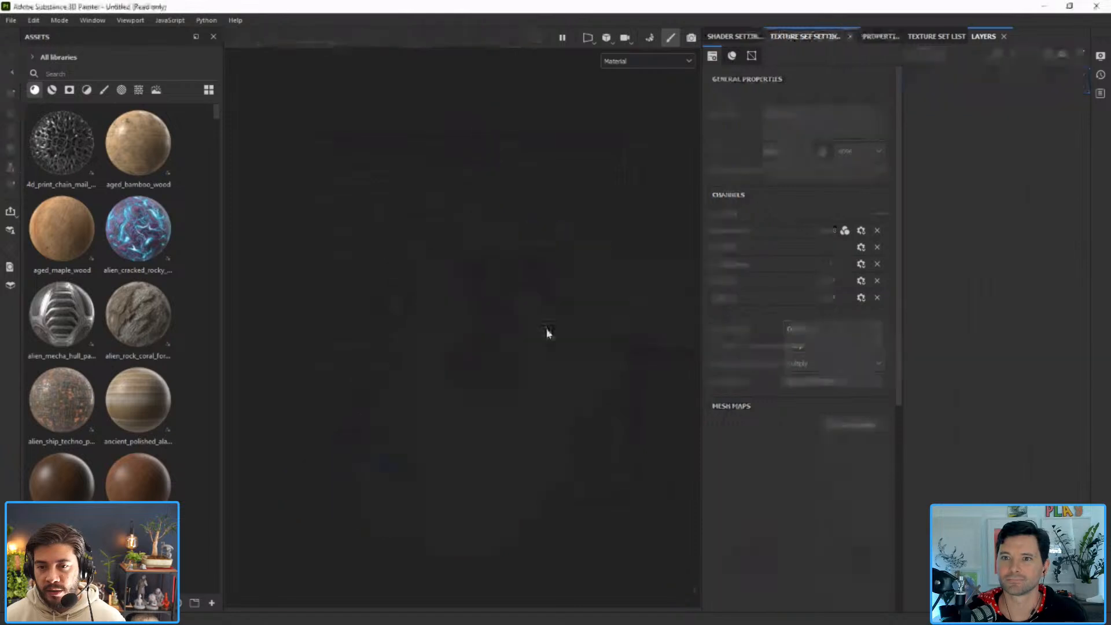
# Set the viewport camera's field of view to 29 degrees and frame the whole mixer.
pyautogui.scroll(-3, 563, 309)
pyautogui.keyDown('alt'); pyautogui.moveTo(563, 308); pyautogui.dragTo(492, 340); pyautogui.keyUp('alt')
pyautogui.keyDown('alt'); pyautogui.moveTo(491, 340); pyautogui.dragTo(499, 316, button='middle'); pyautogui.keyUp('alt')
pyautogui.keyDown('alt'); pyautogui.moveTo(501, 381); pyautogui.dragTo(522, 268); pyautogui.keyUp('alt')
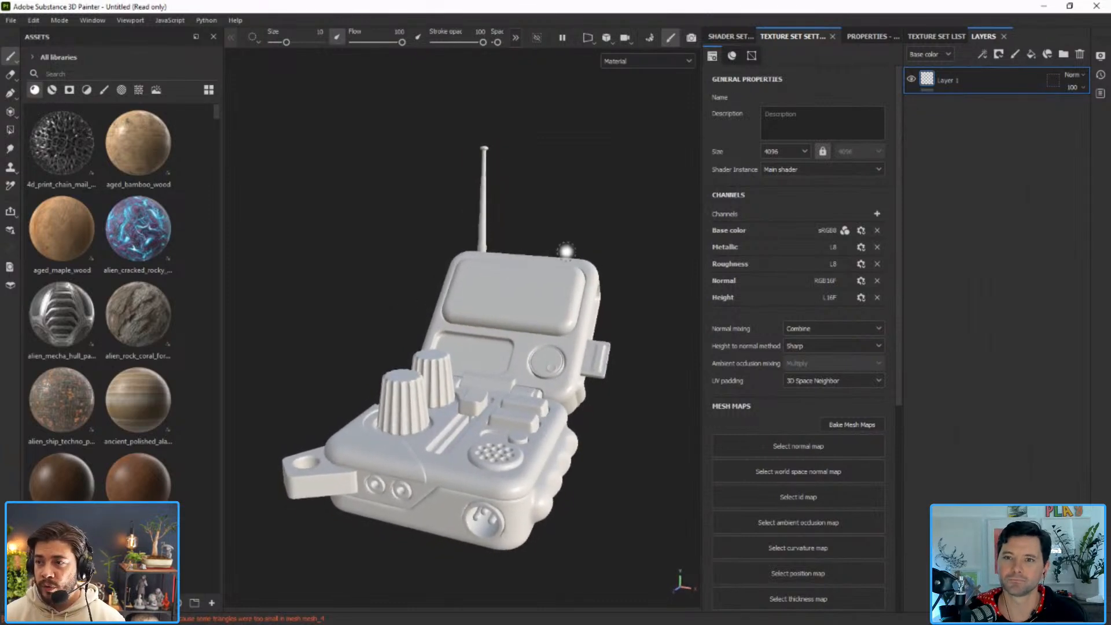
pyautogui.click(1100, 56)
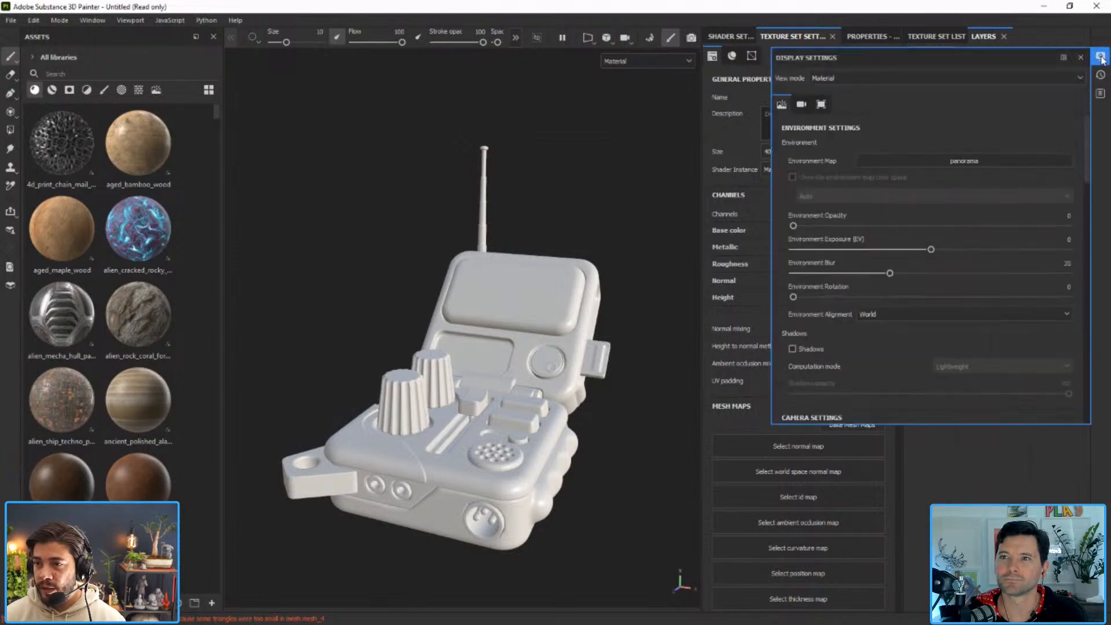
pyautogui.click(801, 105)
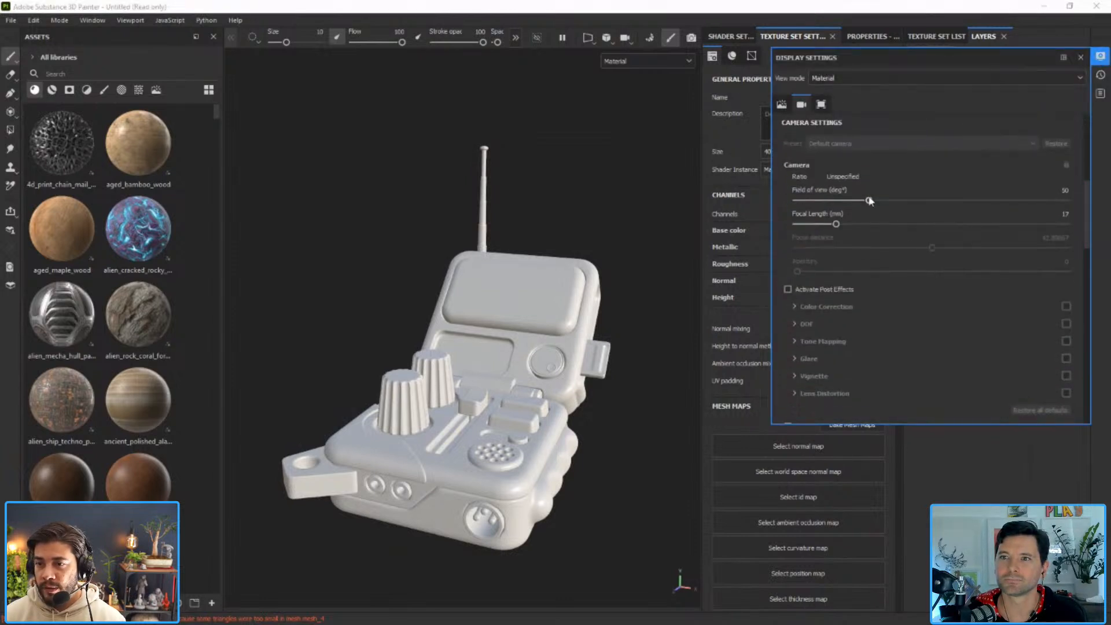
pyautogui.moveTo(871, 201); pyautogui.dragTo(837, 205)
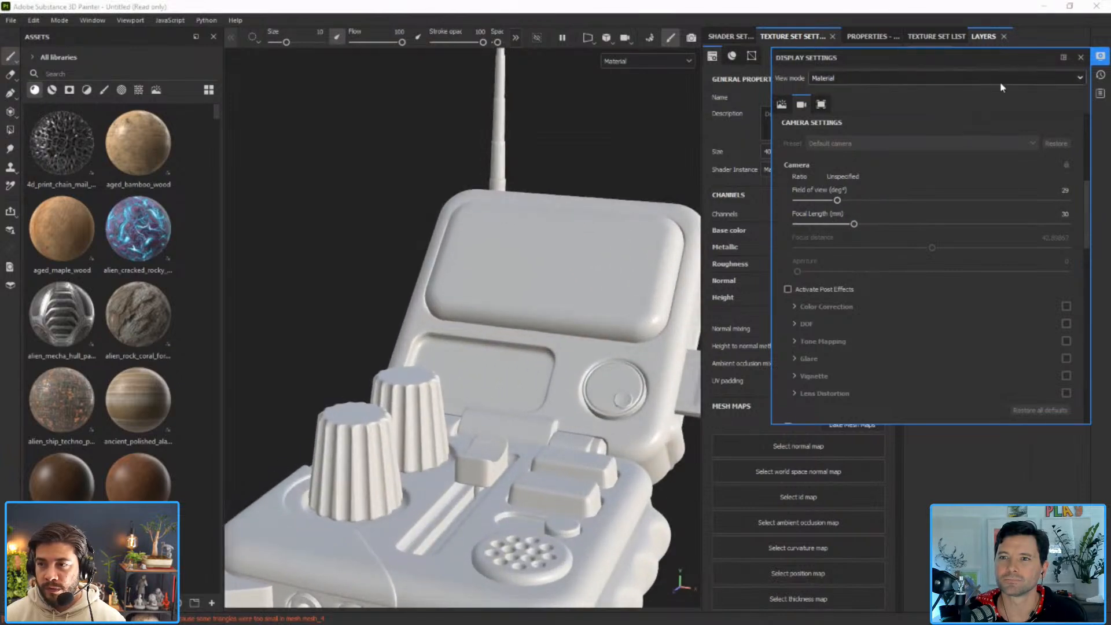
pyautogui.click(1079, 58)
pyautogui.keyDown('alt'); pyautogui.moveTo(662, 230); pyautogui.dragTo(551, 315, button='right'); pyautogui.keyUp('alt')
pyautogui.moveTo(550, 314)
pyautogui.keyDown('alt'); pyautogui.mouseDown()
pyautogui.moveTo(550, 285)
pyautogui.moveTo(529, 311)
pyautogui.moveTo(554, 330)
pyautogui.moveTo(551, 350)
pyautogui.mouseUp(); pyautogui.keyUp('alt')
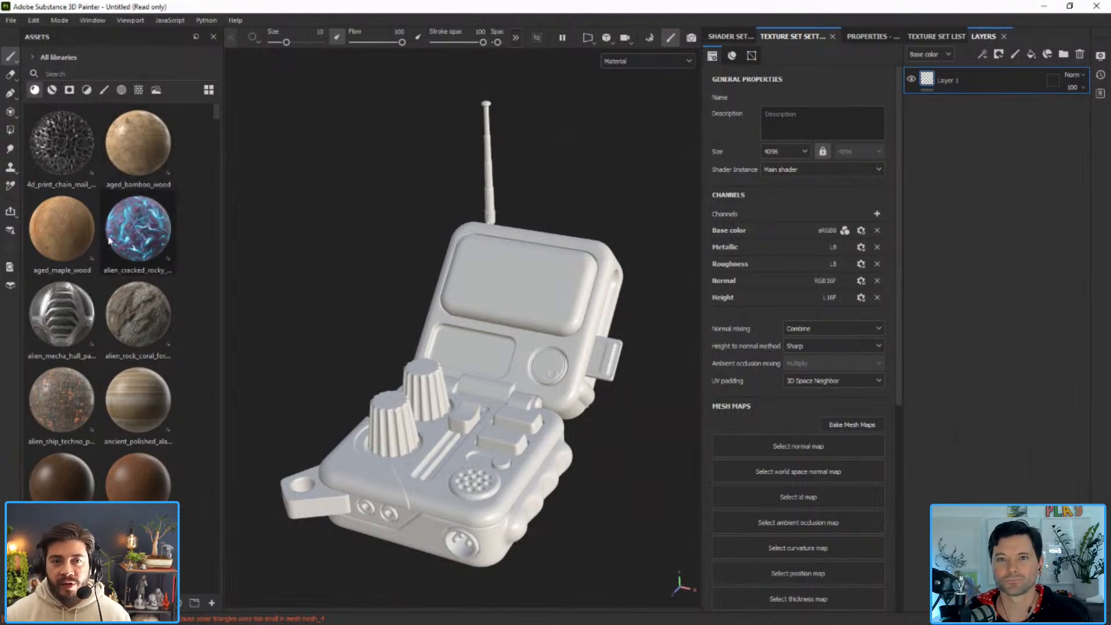
# Browse the brushes, filters and procedural textures in the asset library and return to the materials.
pyautogui.click(105, 91)
pyautogui.click(87, 90)
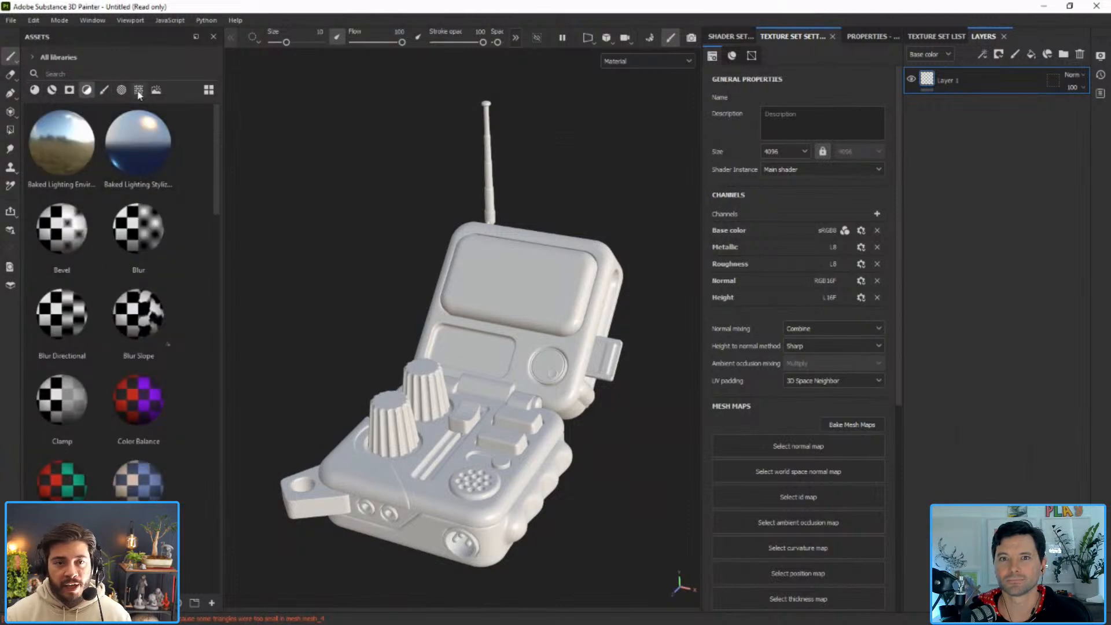
pyautogui.click(69, 90)
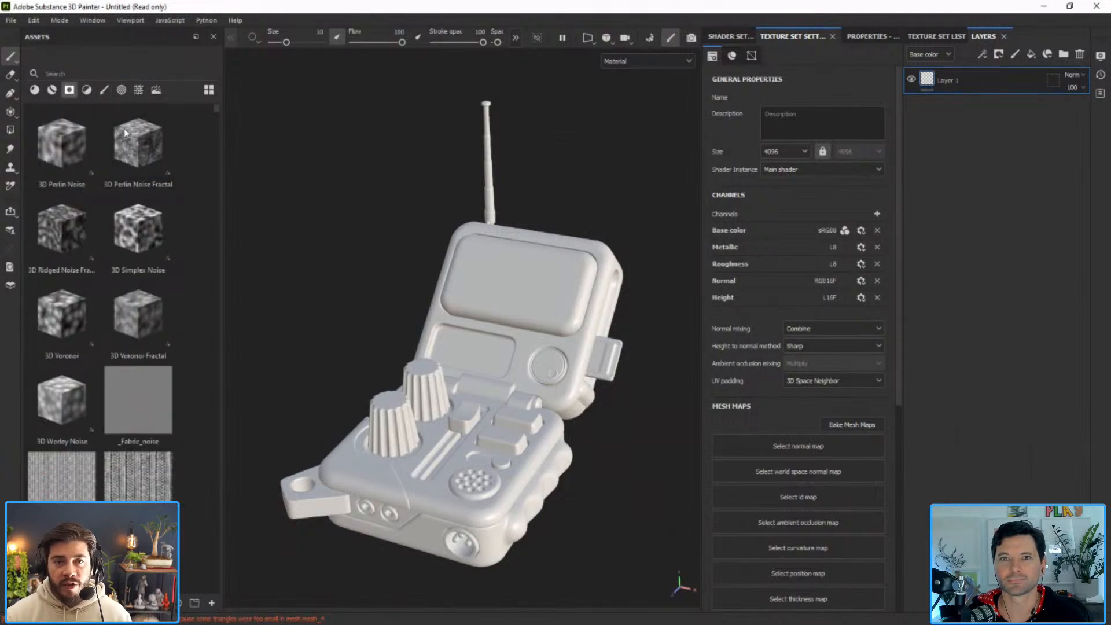
pyautogui.click(35, 89)
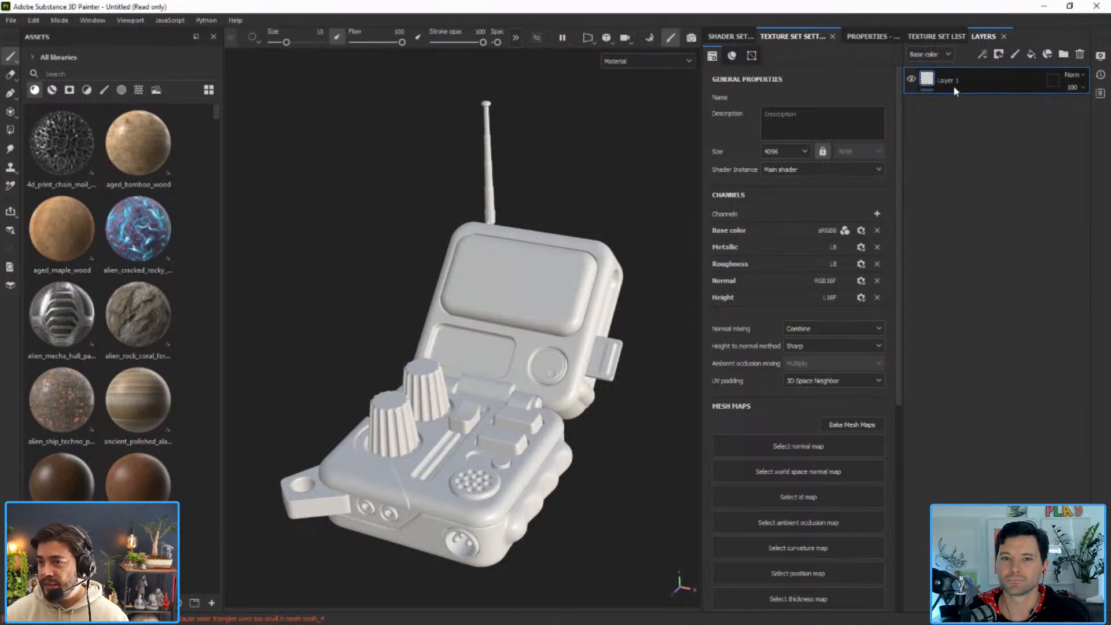
# Review the texture set list, the layer stack and the paint brush's size, alpha, stencil and material properties.
pyautogui.click(939, 37)
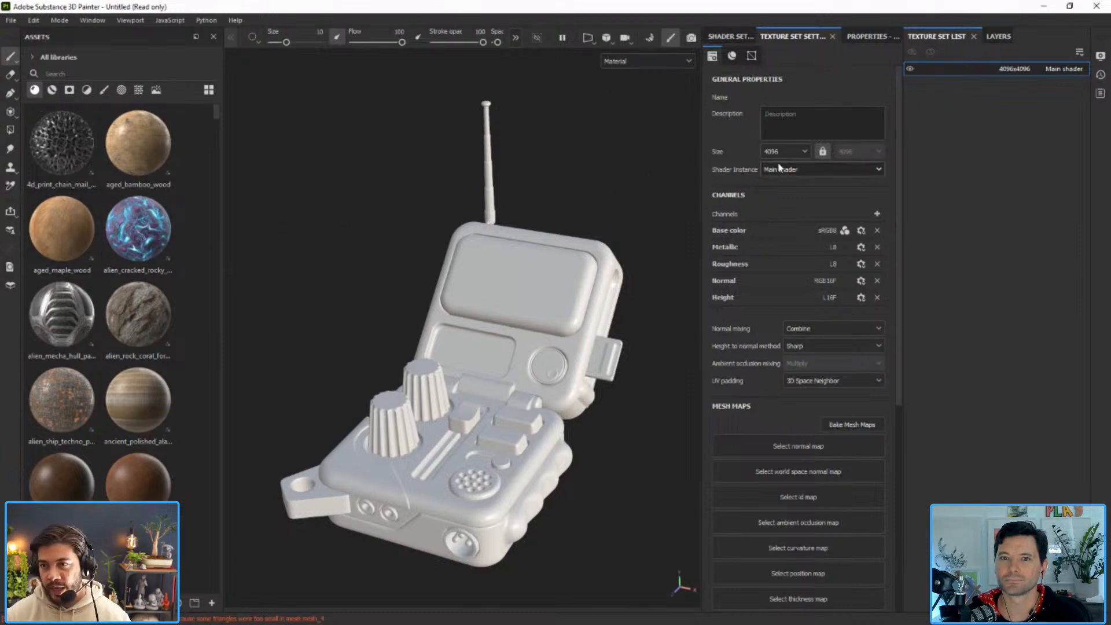
pyautogui.click(998, 36)
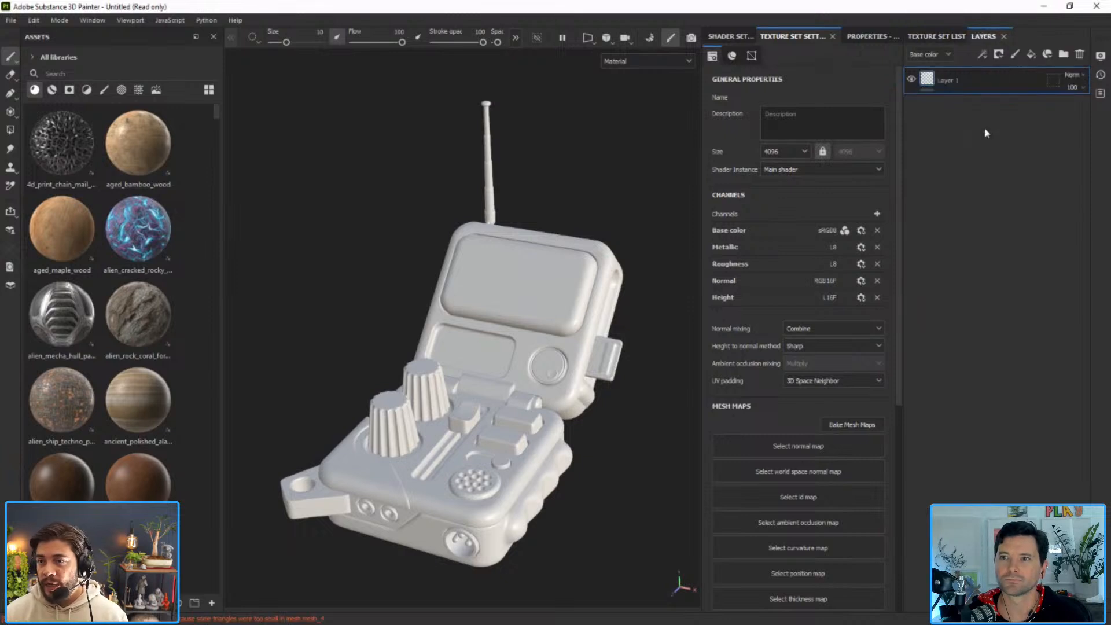
pyautogui.click(857, 38)
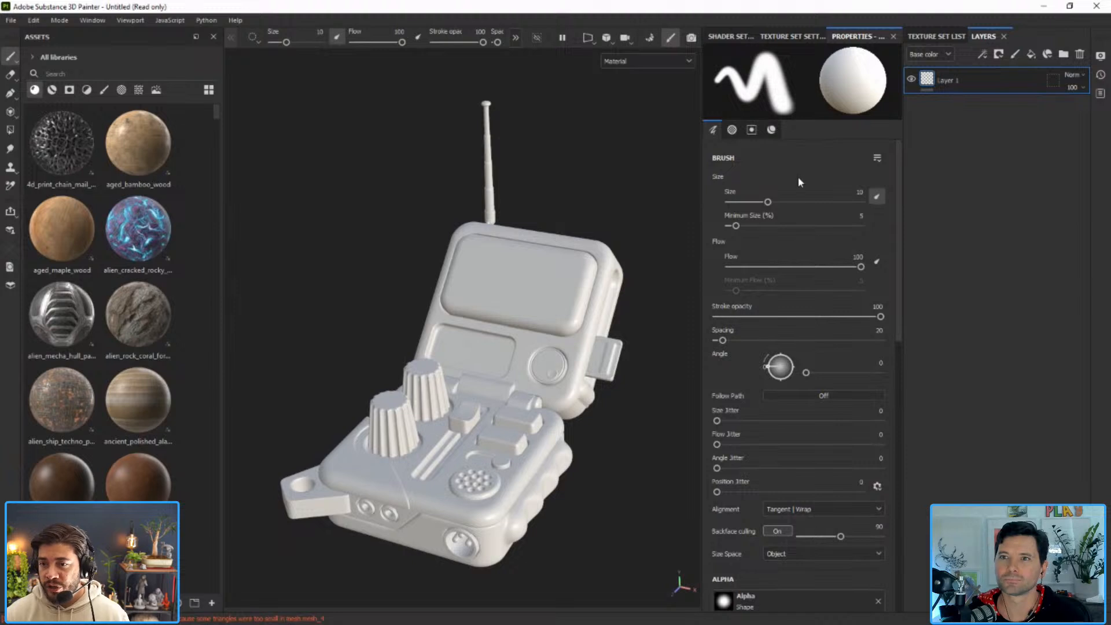
pyautogui.scroll(-6, 828, 259)
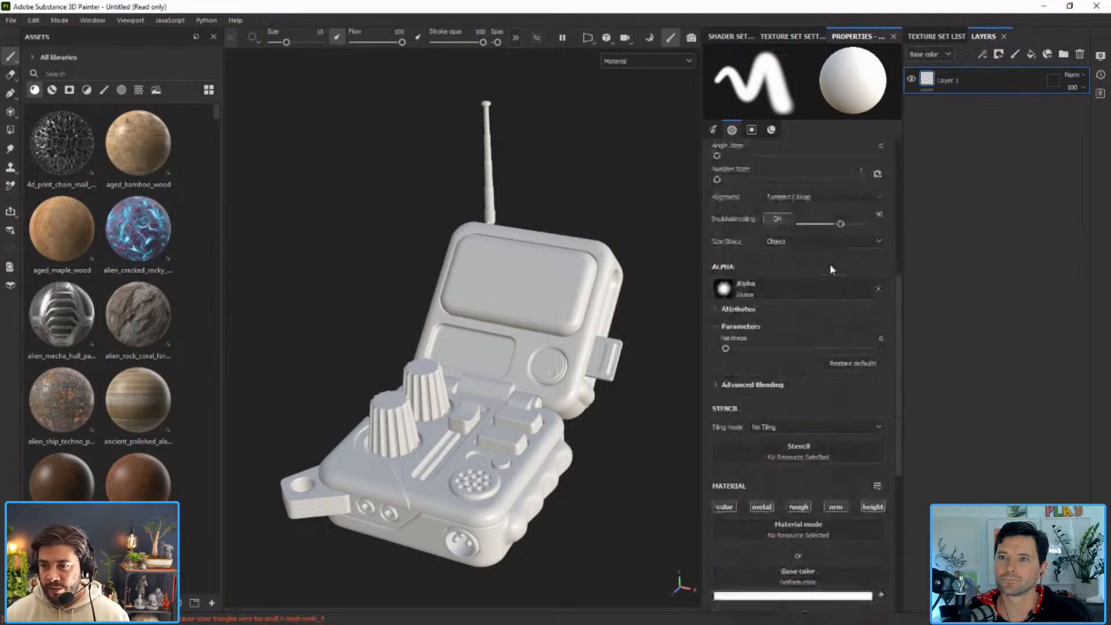
pyautogui.scroll(6, 833, 305)
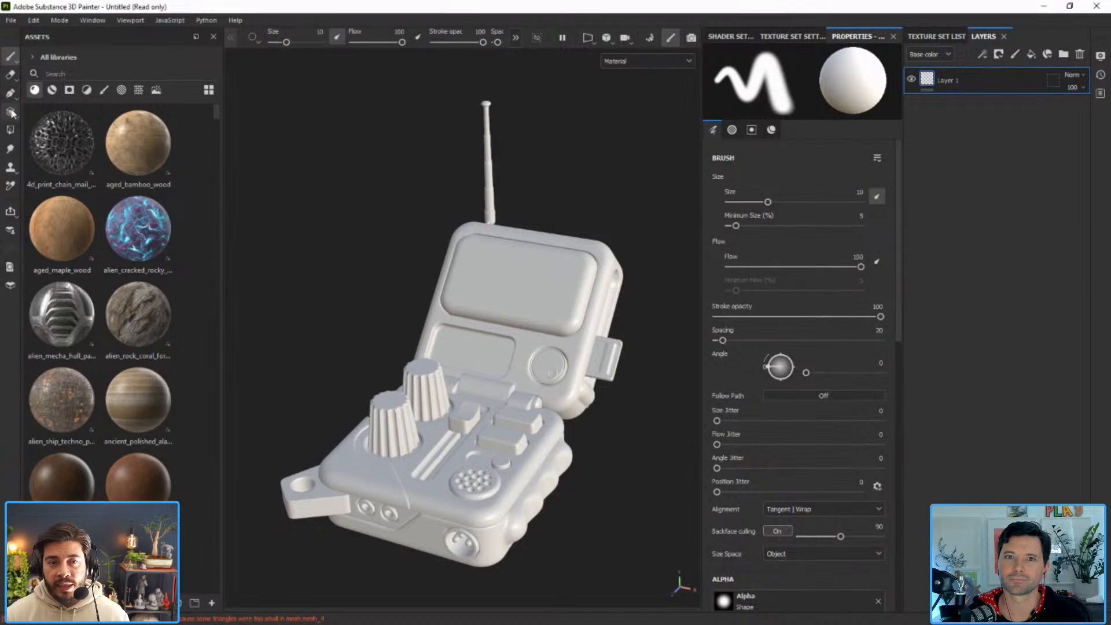
# Activate Polygon Fill and examine the mesh polygons around the knobs, slider, buttons and speaker grille.
pyautogui.click(11, 132)
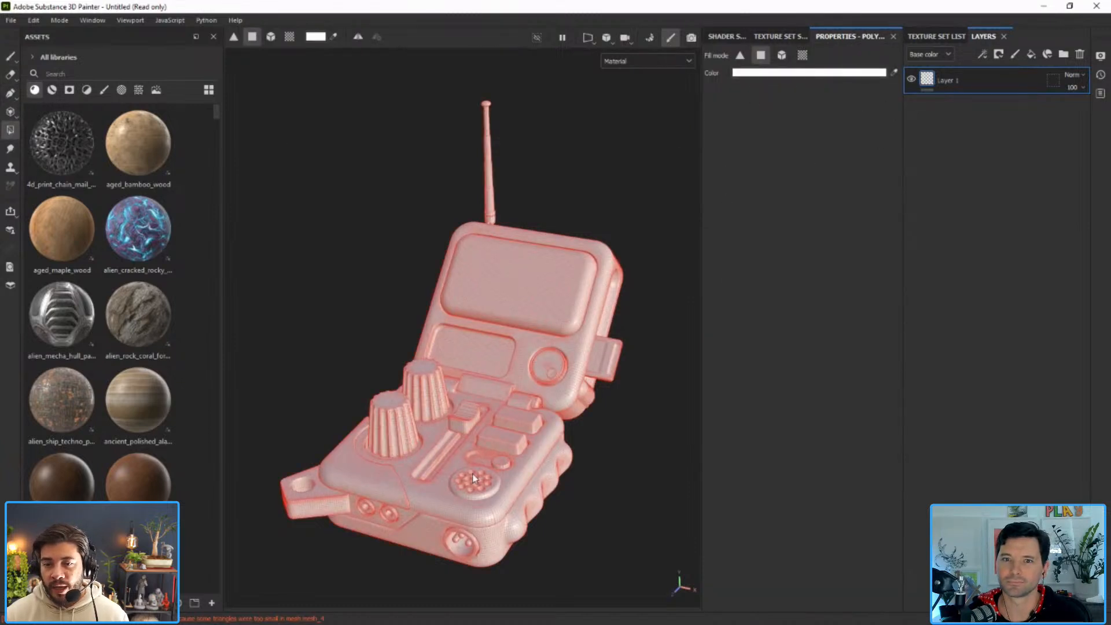
pyautogui.scroll(5, 474, 478)
pyautogui.scroll(6, 494, 454)
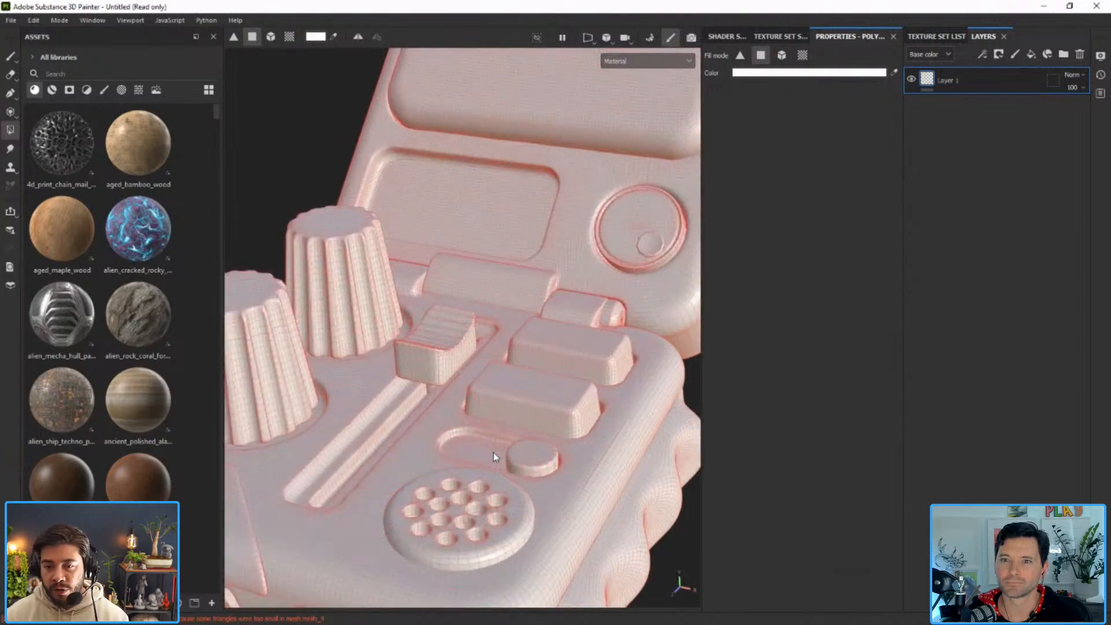
pyautogui.scroll(-5, 498, 381)
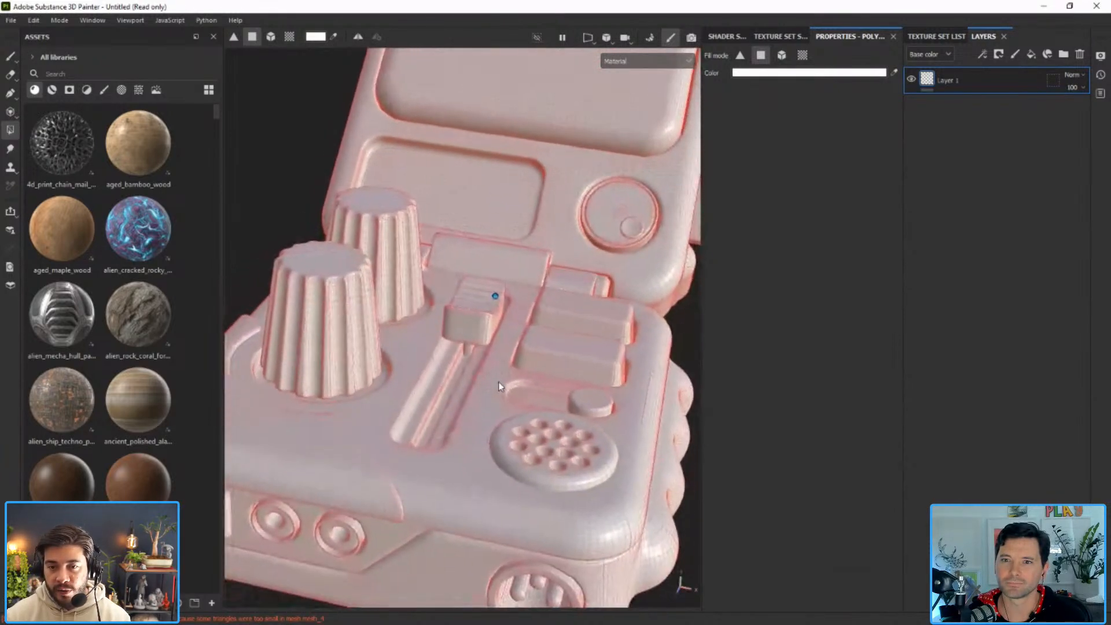
pyautogui.scroll(-1, 500, 387)
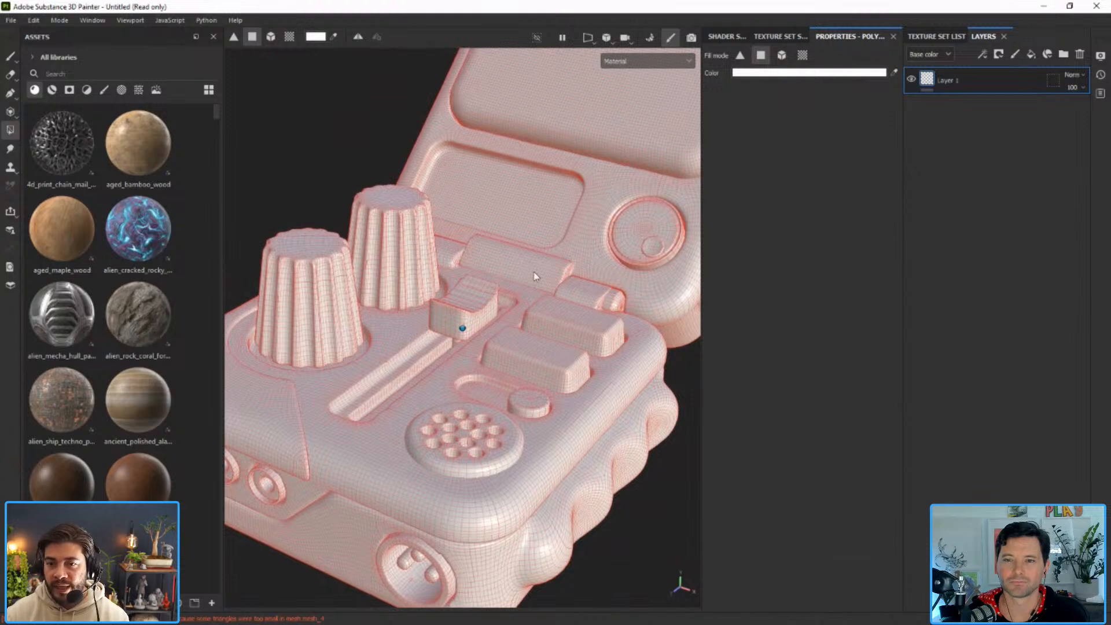
# Examine the mesh polygons on the antenna, the lid and its side slot, and return to the Paint tool.
pyautogui.keyDown('alt'); pyautogui.moveTo(534, 277); pyautogui.dragTo(559, 265); pyautogui.keyUp('alt')
pyautogui.keyDown('alt'); pyautogui.moveTo(573, 191); pyautogui.dragTo(549, 290, button='middle'); pyautogui.keyUp('alt')
pyautogui.keyDown('alt'); pyautogui.moveTo(550, 181); pyautogui.dragTo(554, 255, button='right'); pyautogui.keyUp('alt')
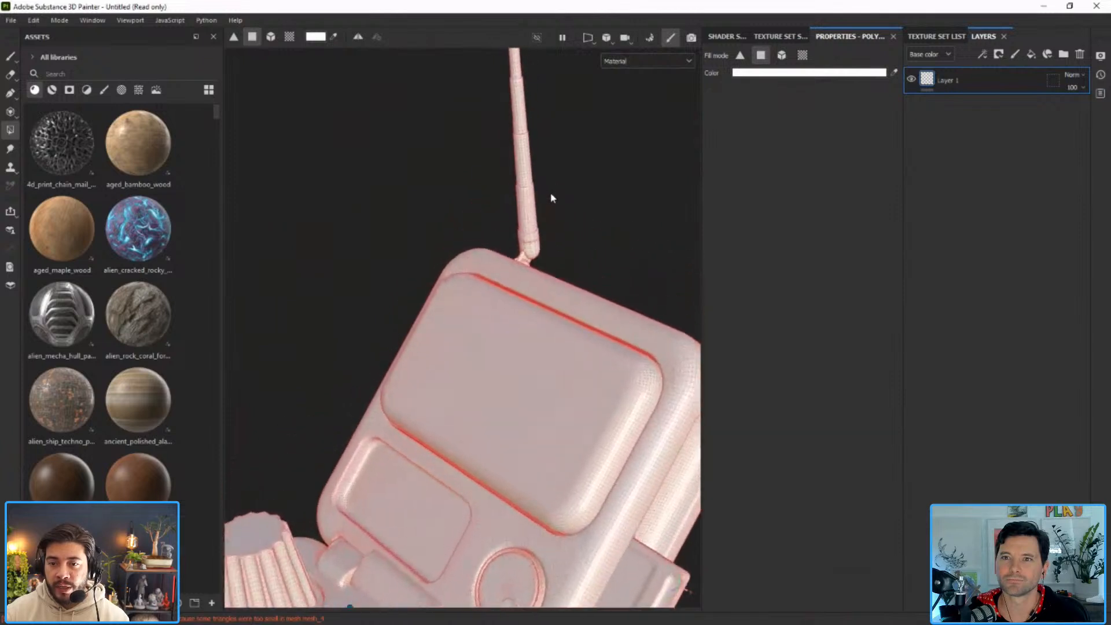
pyautogui.keyDown('alt'); pyautogui.moveTo(558, 220); pyautogui.dragTo(537, 278, button='middle'); pyautogui.keyUp('alt')
pyautogui.keyDown('alt'); pyautogui.moveTo(537, 278); pyautogui.dragTo(529, 272); pyautogui.keyUp('alt')
pyautogui.keyDown('alt'); pyautogui.moveTo(530, 272); pyautogui.dragTo(513, 357, button='right'); pyautogui.keyUp('alt')
pyautogui.keyDown('alt'); pyautogui.moveTo(513, 357); pyautogui.dragTo(450, 353); pyautogui.keyUp('alt')
pyautogui.keyDown('alt'); pyautogui.moveTo(450, 353); pyautogui.dragTo(515, 315, button='middle'); pyautogui.keyUp('alt')
pyautogui.keyDown('alt'); pyautogui.moveTo(515, 315); pyautogui.dragTo(532, 349, button='right'); pyautogui.keyUp('alt')
pyautogui.keyDown('alt'); pyautogui.moveTo(530, 345); pyautogui.dragTo(523, 338); pyautogui.keyUp('alt')
pyautogui.keyDown('alt'); pyautogui.moveTo(523, 338); pyautogui.dragTo(524, 342, button='right'); pyautogui.keyUp('alt')
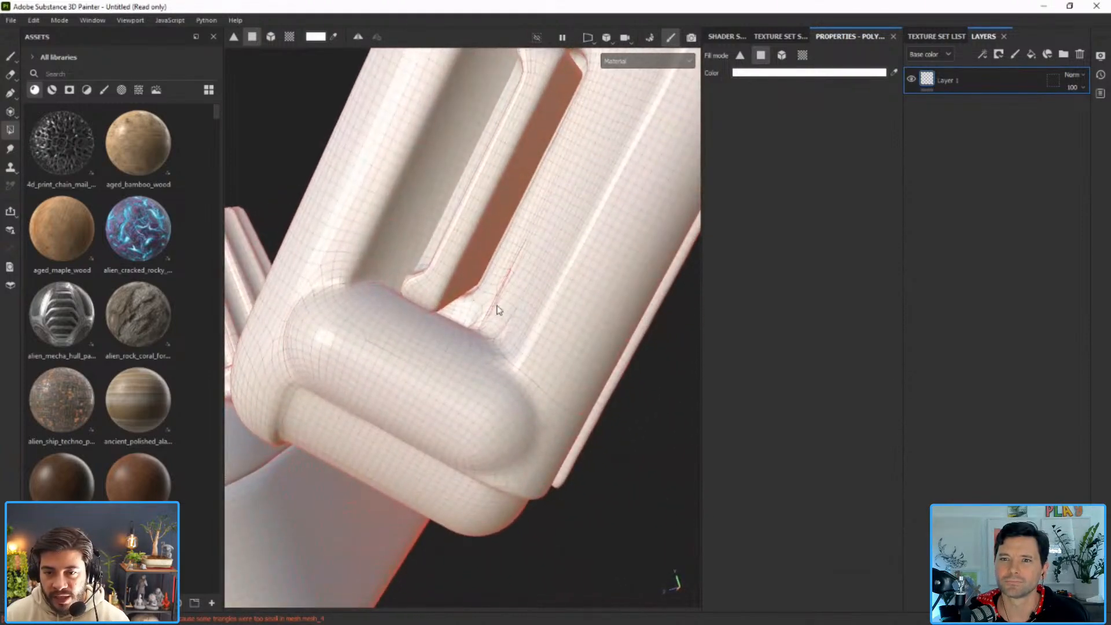
pyautogui.keyDown('alt'); pyautogui.moveTo(517, 291); pyautogui.dragTo(500, 328, button='right'); pyautogui.keyUp('alt')
pyautogui.keyDown('alt'); pyautogui.moveTo(498, 324); pyautogui.dragTo(500, 359, button='middle'); pyautogui.keyUp('alt')
pyautogui.keyDown('alt'); pyautogui.moveTo(497, 324); pyautogui.dragTo(499, 326); pyautogui.keyUp('alt')
pyautogui.keyDown('alt'); pyautogui.moveTo(499, 326); pyautogui.dragTo(503, 332, button='middle'); pyautogui.keyUp('alt')
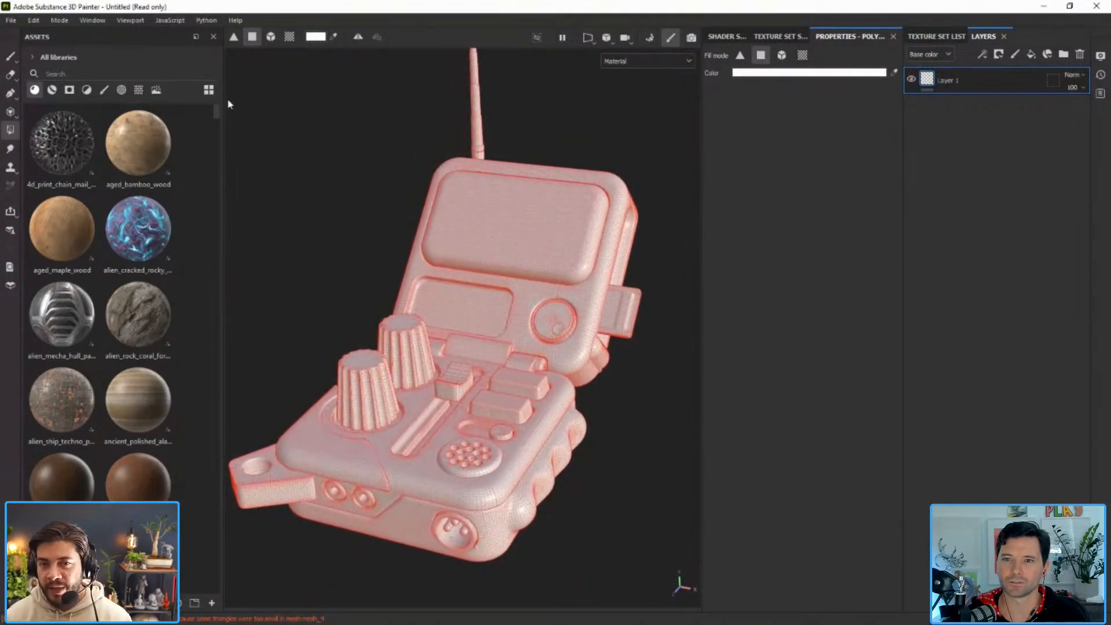
pyautogui.click(10, 57)
# Review the main shader's parameters and return to the texture set settings.
pyautogui.click(807, 37)
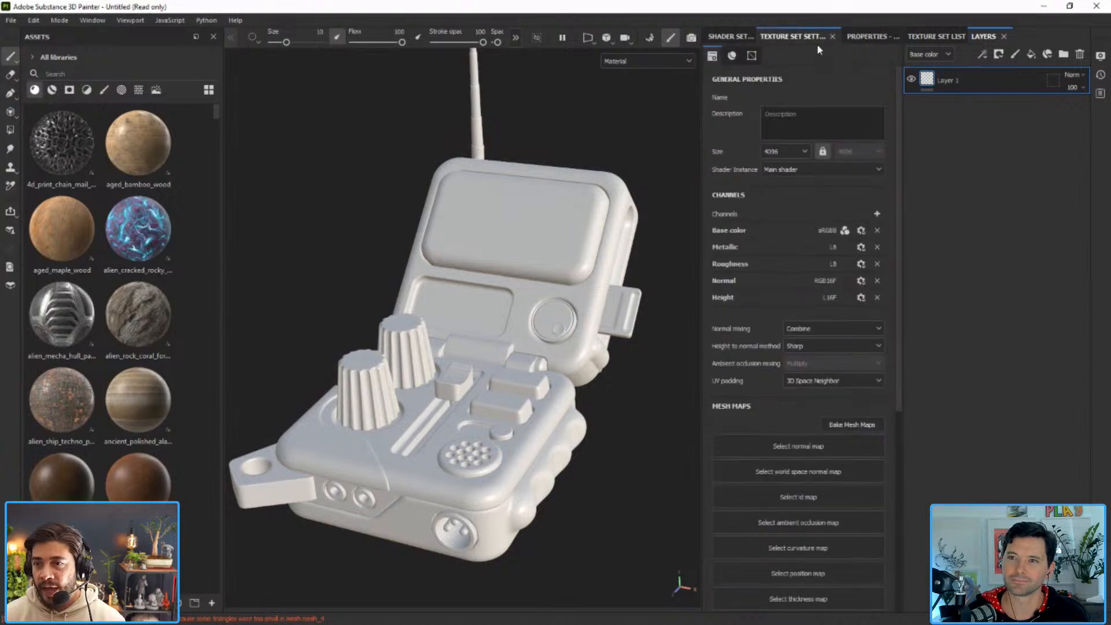
pyautogui.click(738, 39)
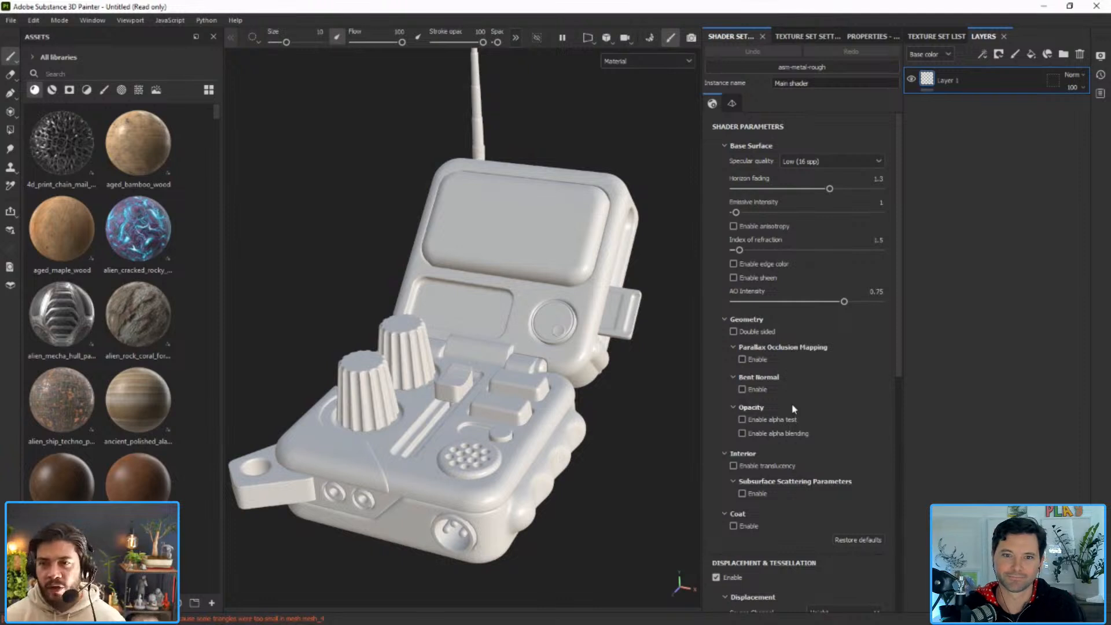
pyautogui.click(799, 37)
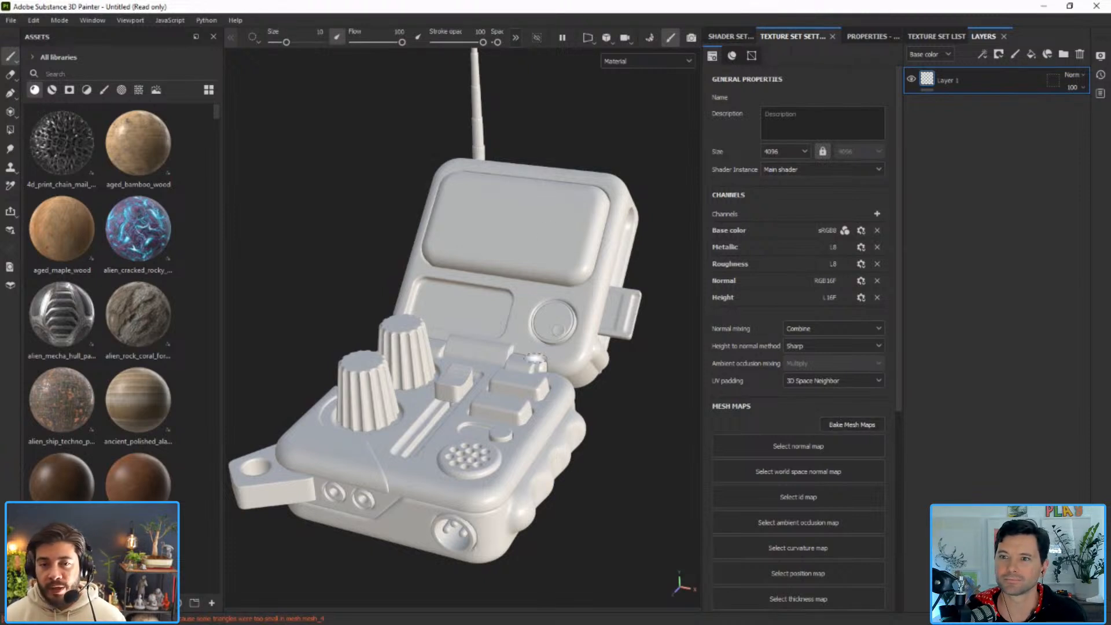
# Apply the brass_honeycomb_pattern material to the whole mixer as a new layer.
pyautogui.scroll(-10, 127, 248)
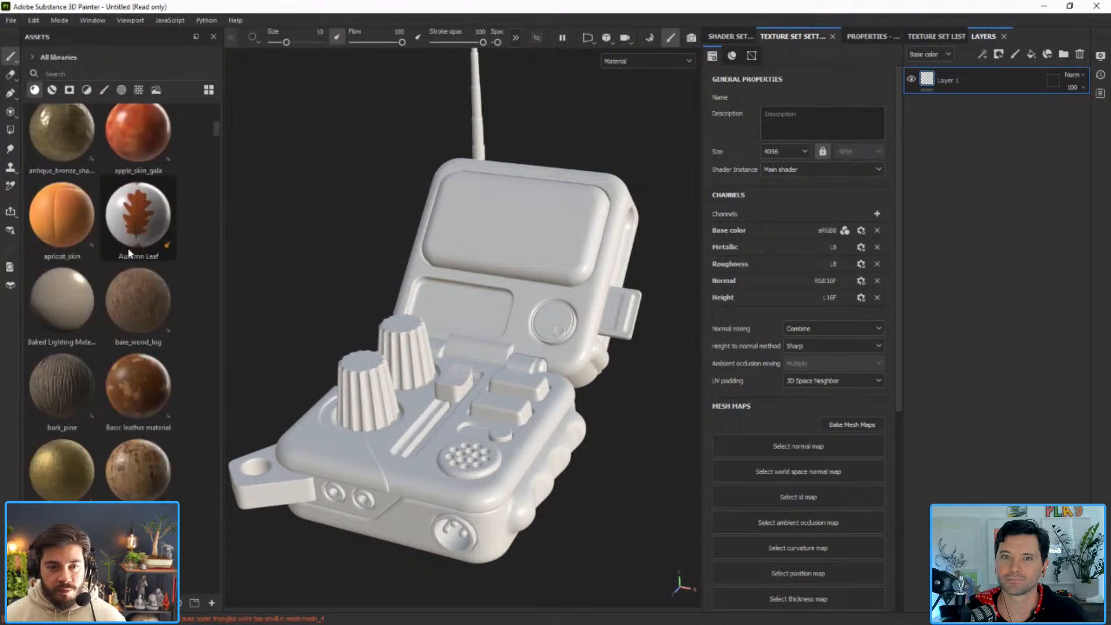
pyautogui.scroll(10, 128, 246)
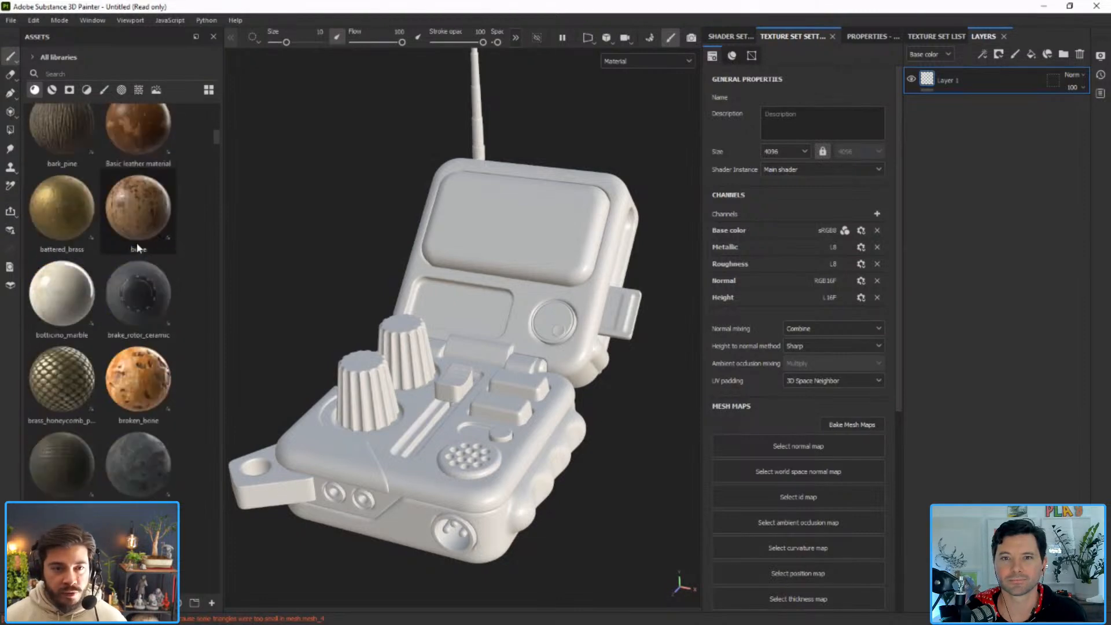
pyautogui.scroll(-15, 133, 249)
pyautogui.scroll(5, 110, 307)
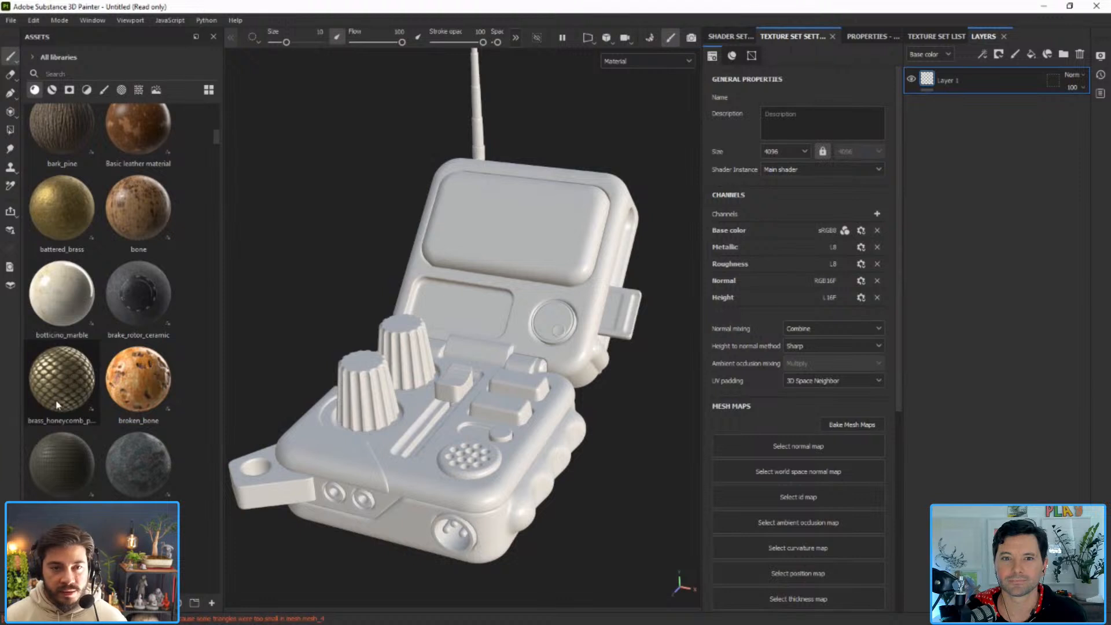
pyautogui.moveTo(59, 376); pyautogui.dragTo(480, 268)
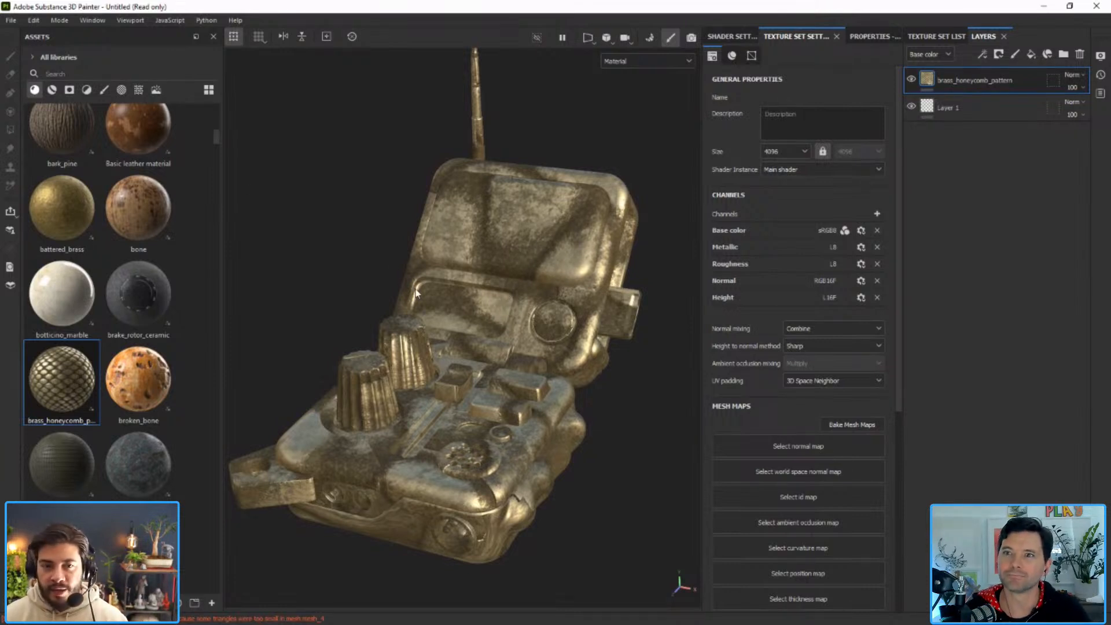
# Undo the brass_honeycomb_pattern layer and switch the asset library from materials to smart materials.
pyautogui.hotkey('ctrl', 'z')
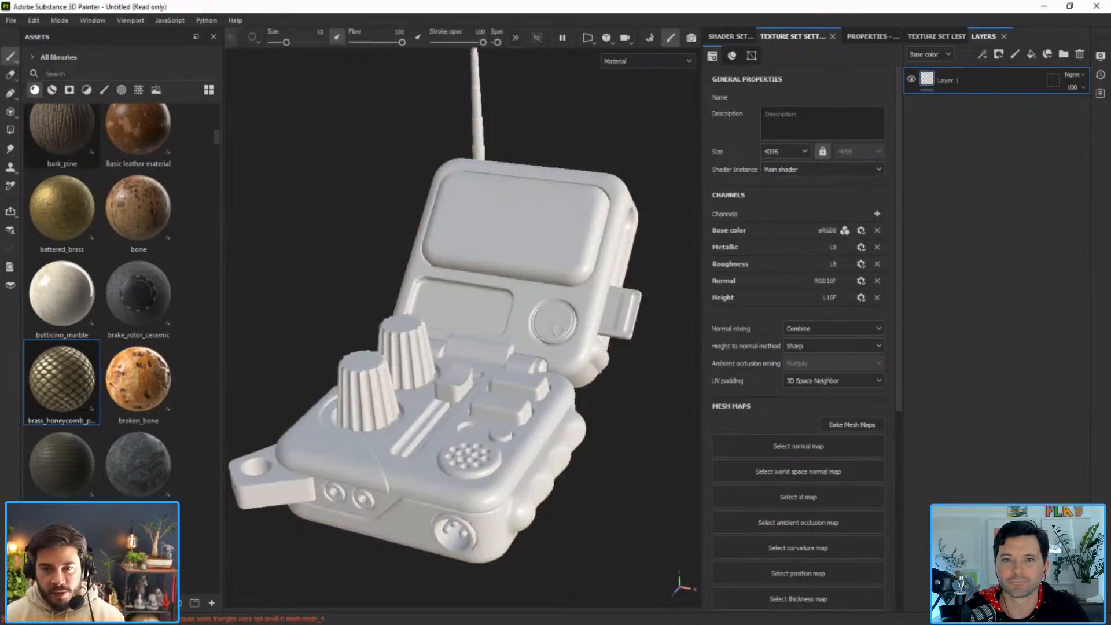
pyautogui.click(52, 91)
pyautogui.click(36, 90)
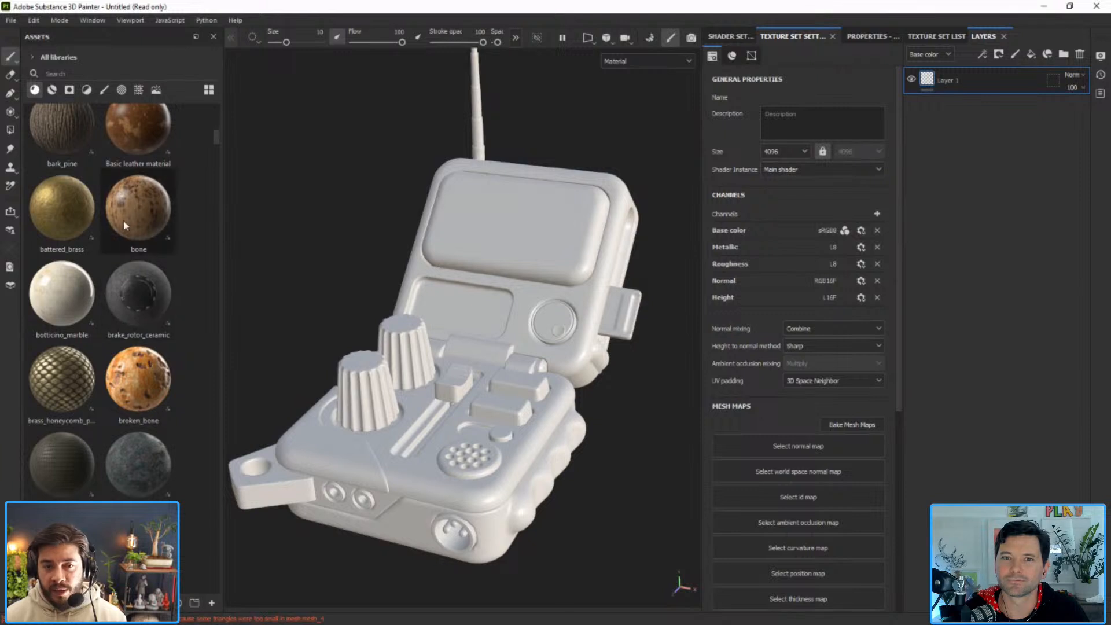
pyautogui.click(52, 90)
pyautogui.click(34, 90)
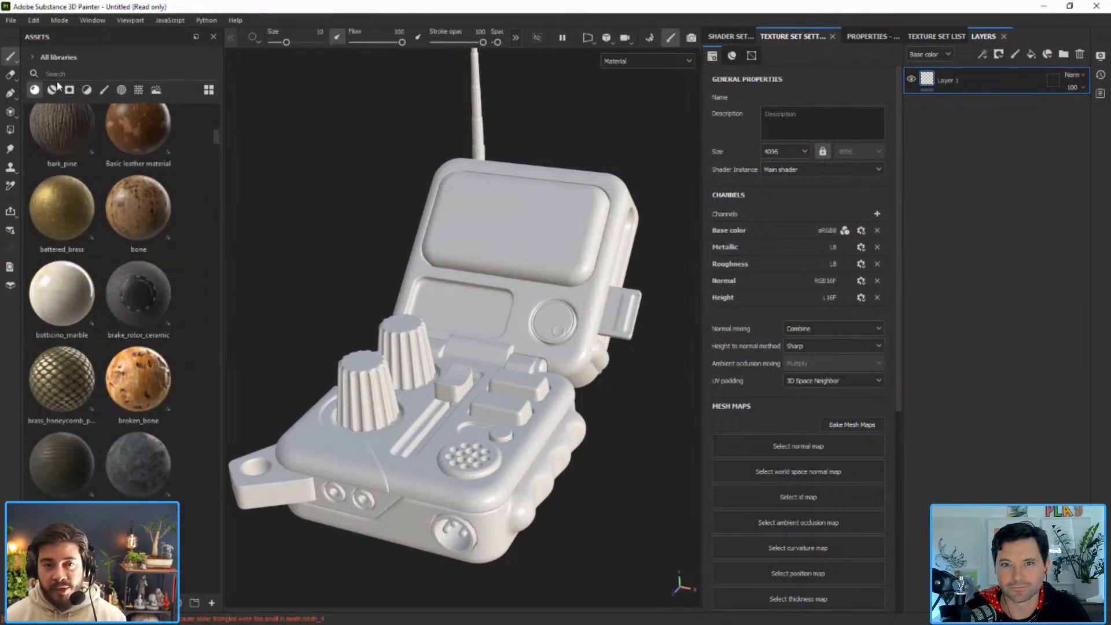
pyautogui.click(54, 88)
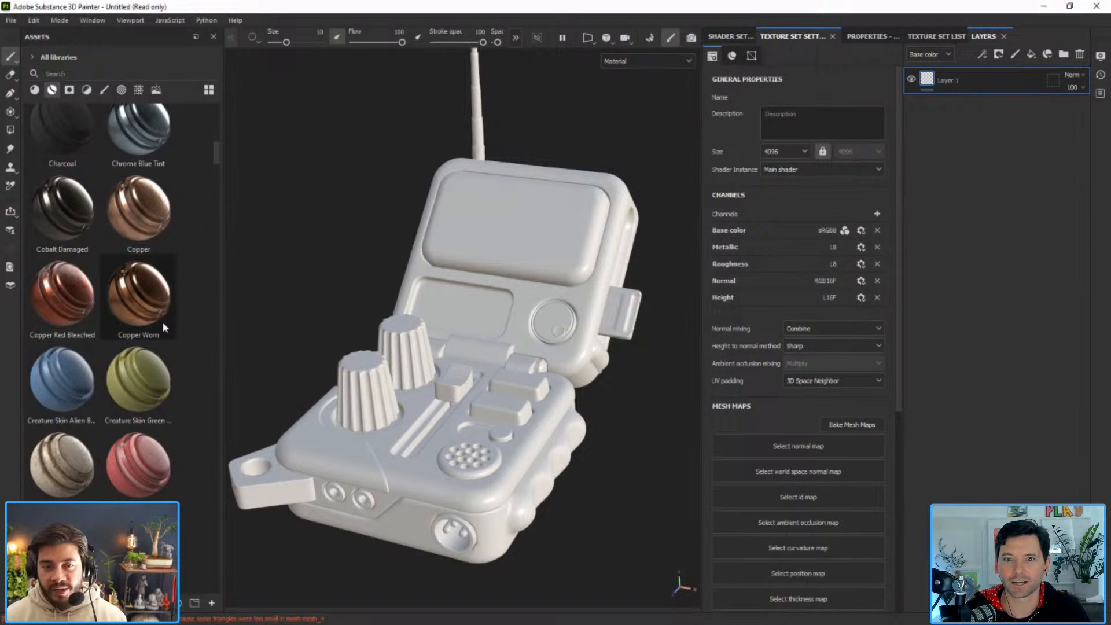
# Browse the smart materials and search the library for "plastic".
pyautogui.scroll(3, 155, 335)
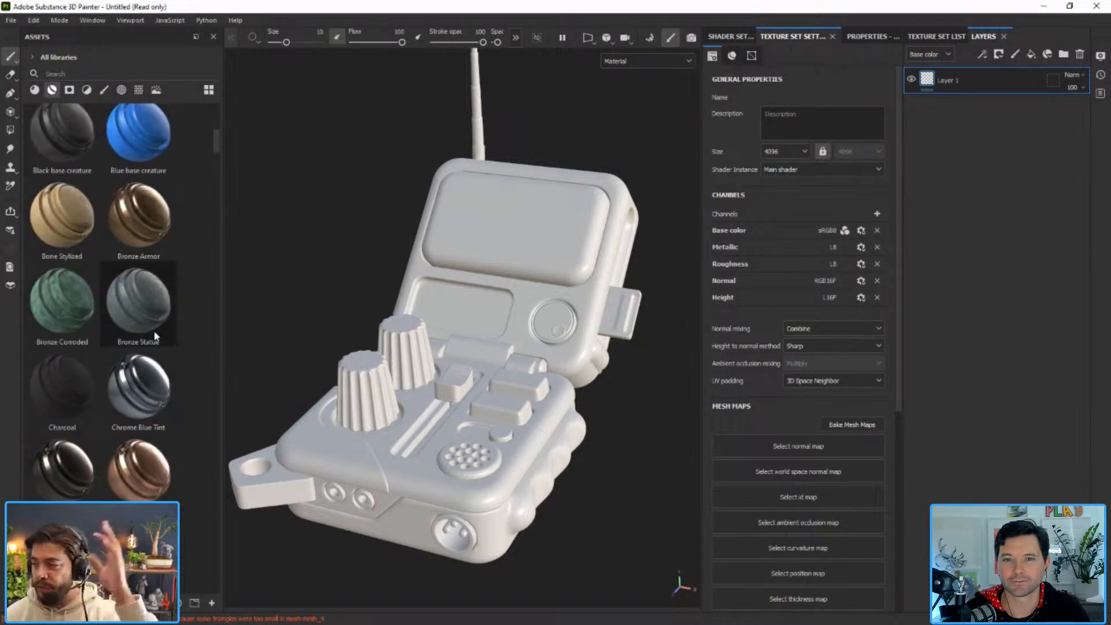
pyautogui.scroll(-10, 155, 336)
pyautogui.scroll(10, 155, 336)
pyautogui.click(94, 73)
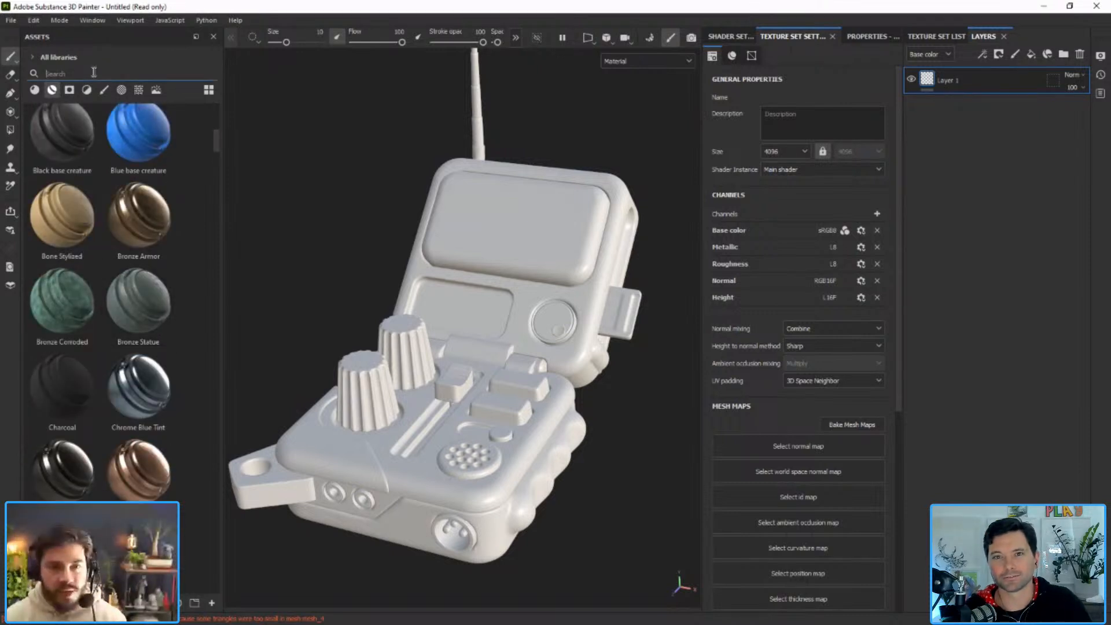
pyautogui.write('plastic')
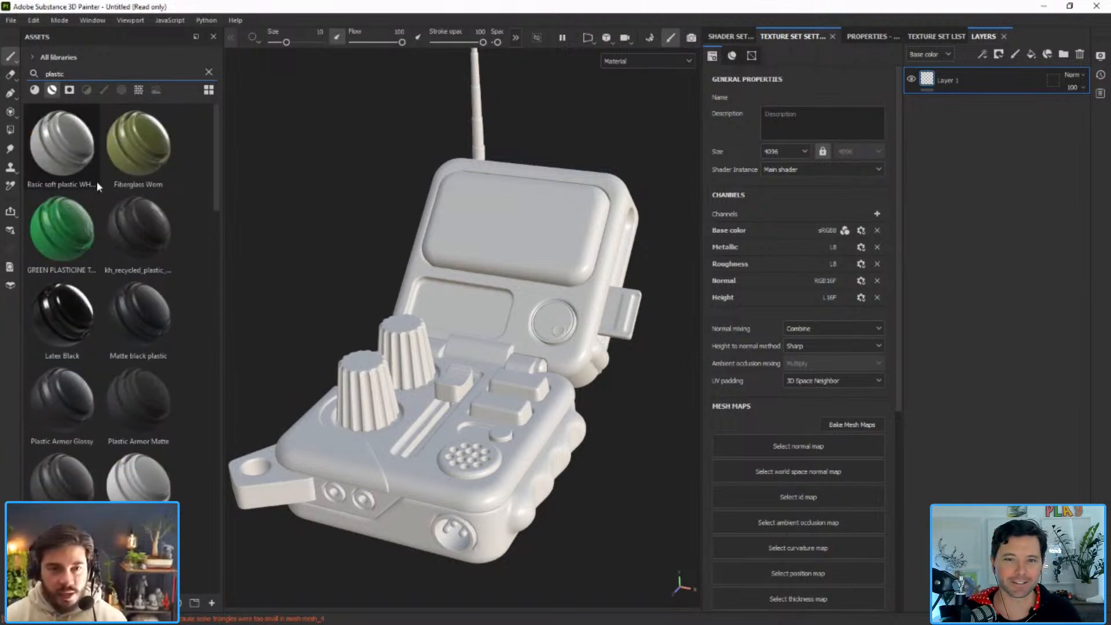
pyautogui.scroll(3, 96, 182)
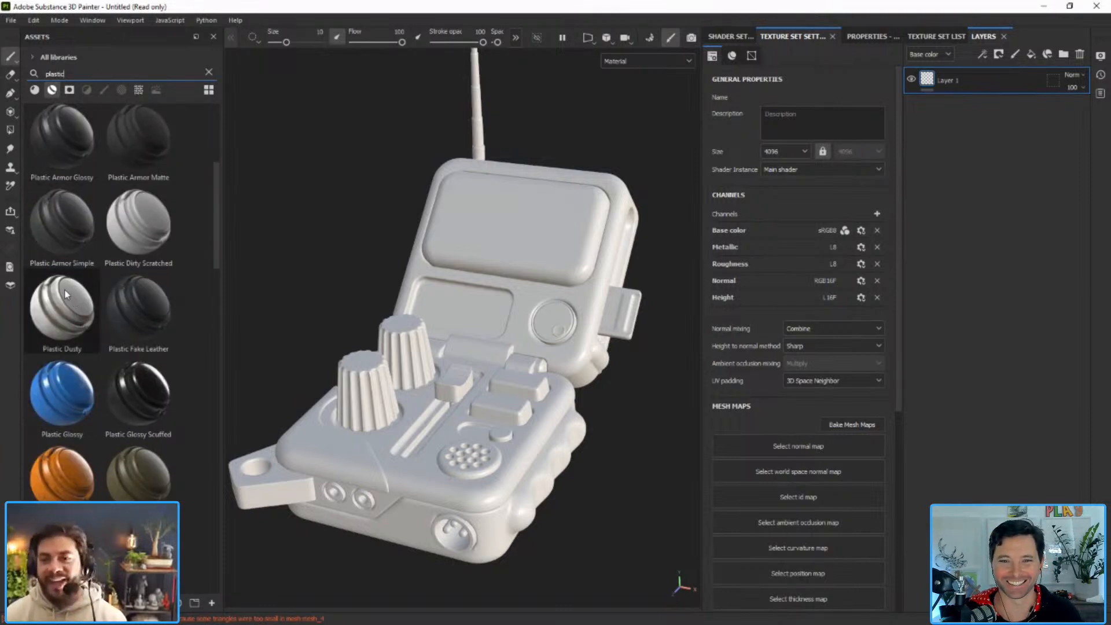
# Apply the Plastic Dusty smart material to the whole mixer.
pyautogui.moveTo(65, 294); pyautogui.dragTo(305, 268)
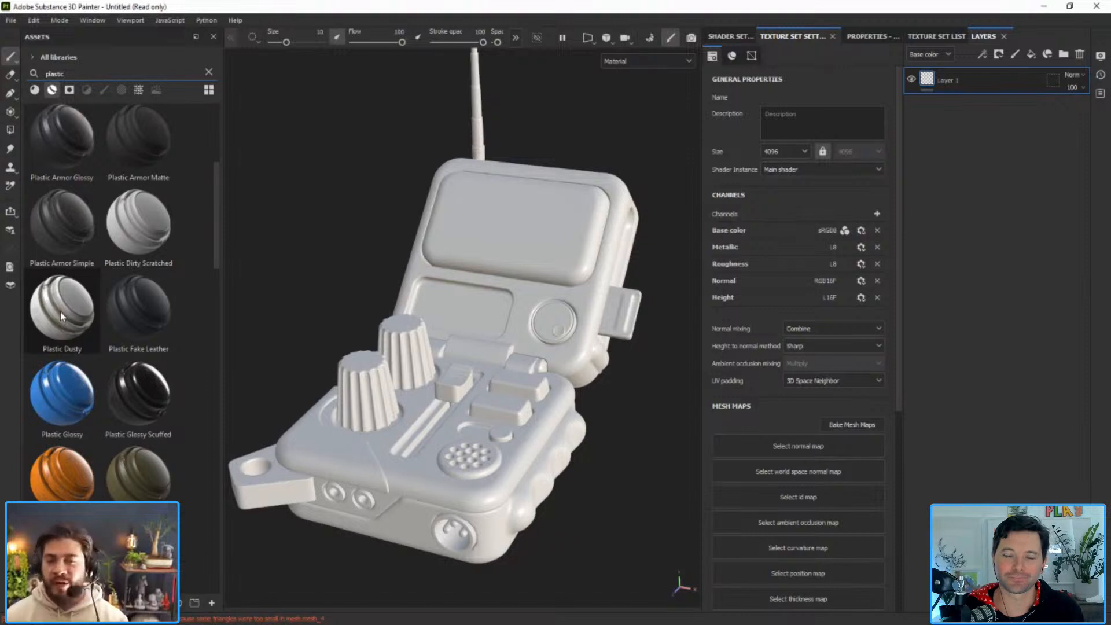
pyautogui.moveTo(61, 315)
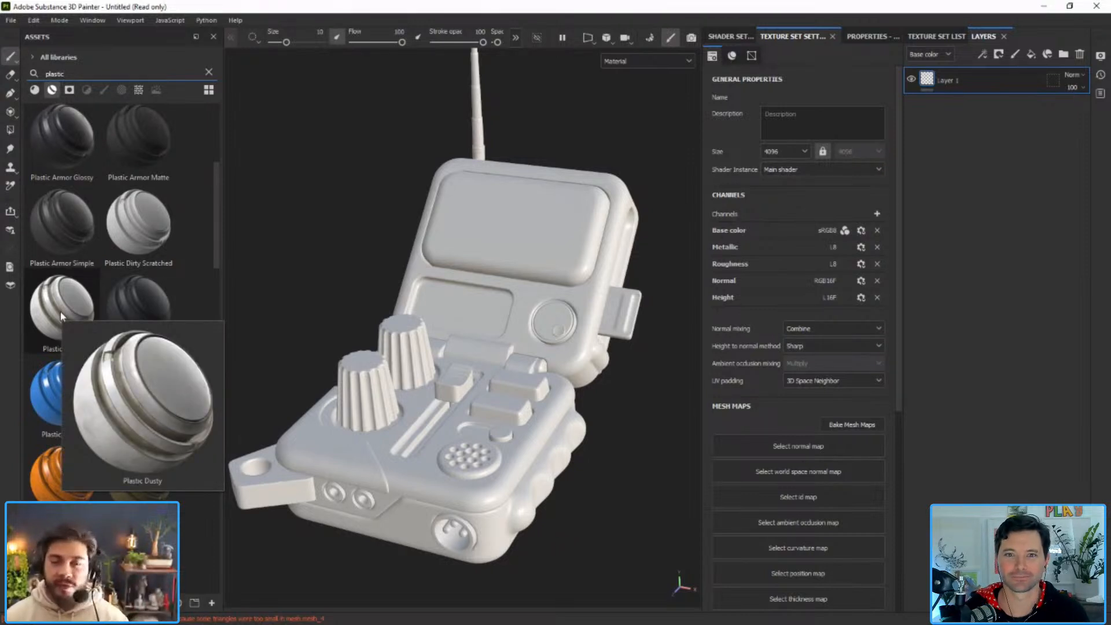
pyautogui.moveTo(67, 319); pyautogui.dragTo(467, 287)
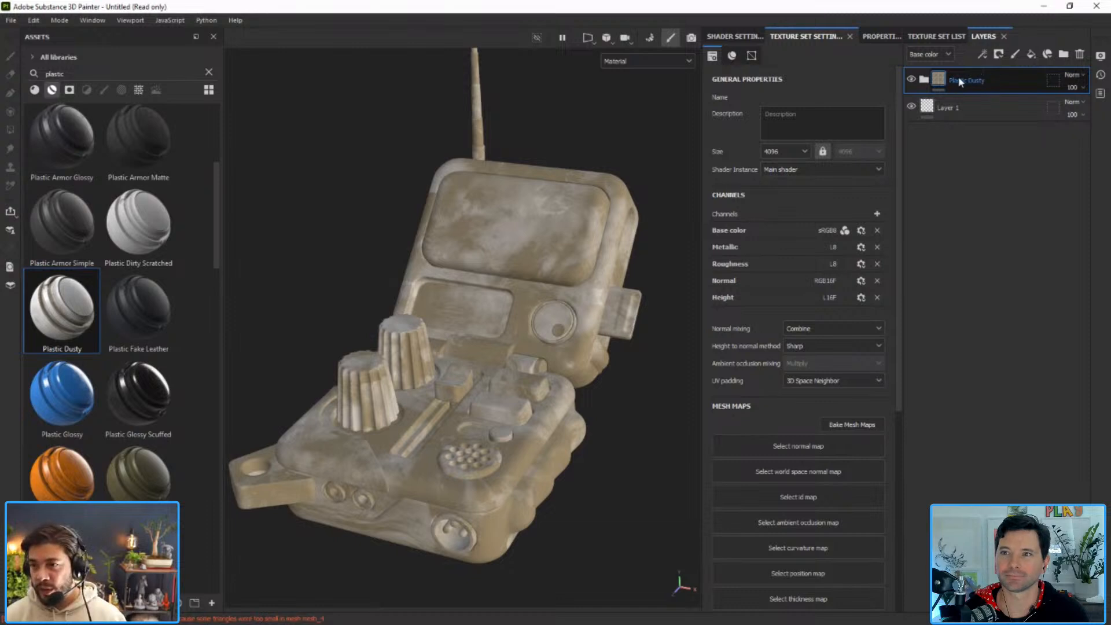
# Expand the Plastic Dusty group, hide its Dust and Dirt Edges layers, and examine the base plastic on the mixer.
pyautogui.click(925, 81)
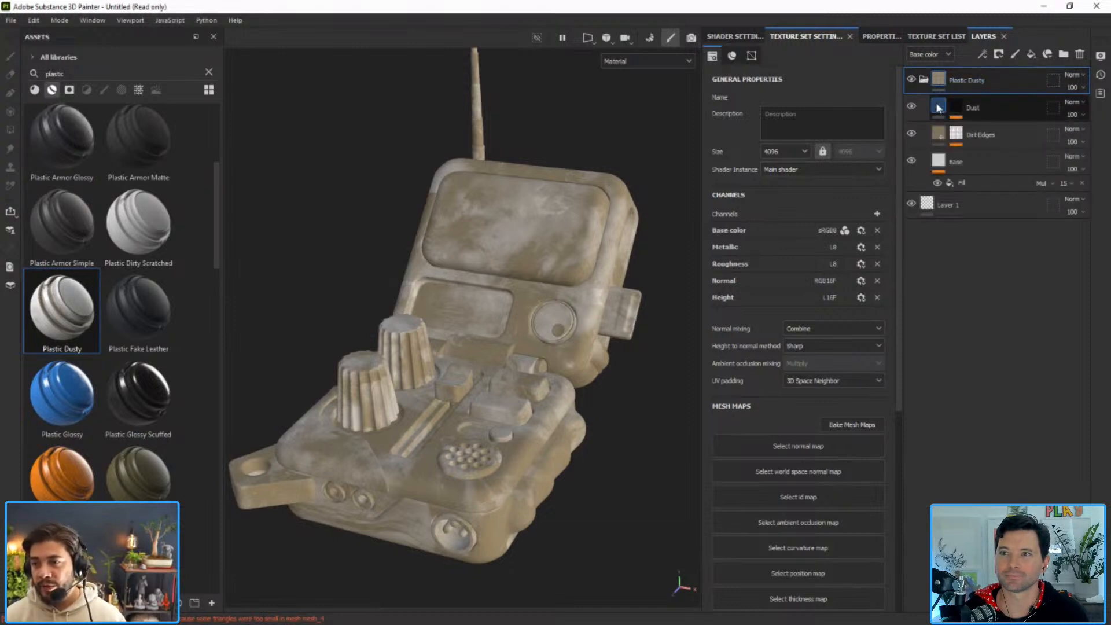
pyautogui.click(938, 108)
pyautogui.click(938, 134)
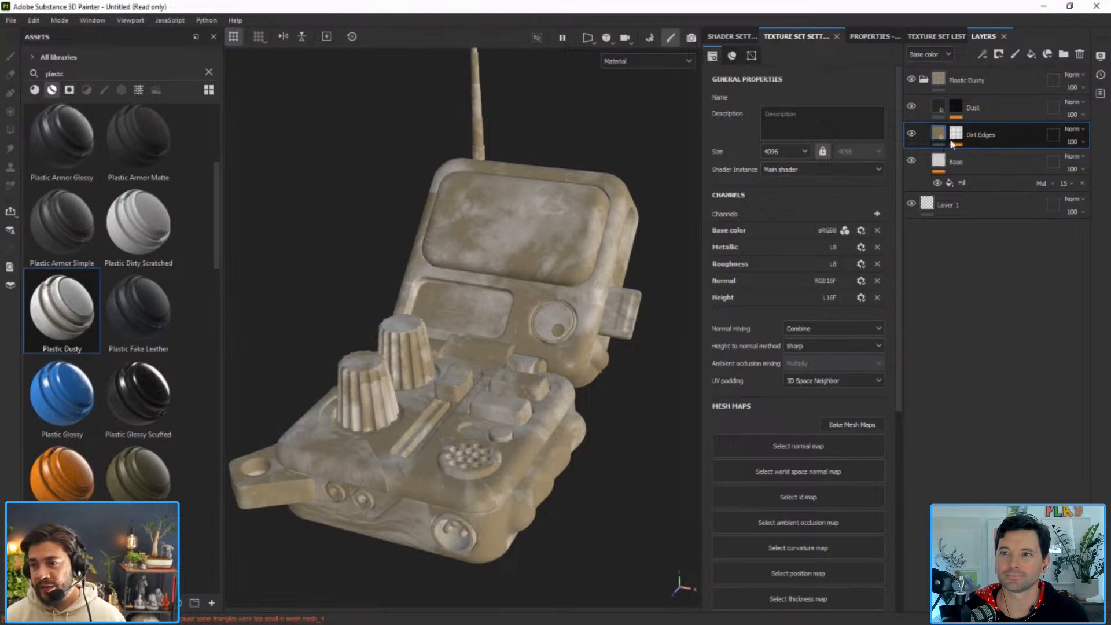
pyautogui.click(913, 133)
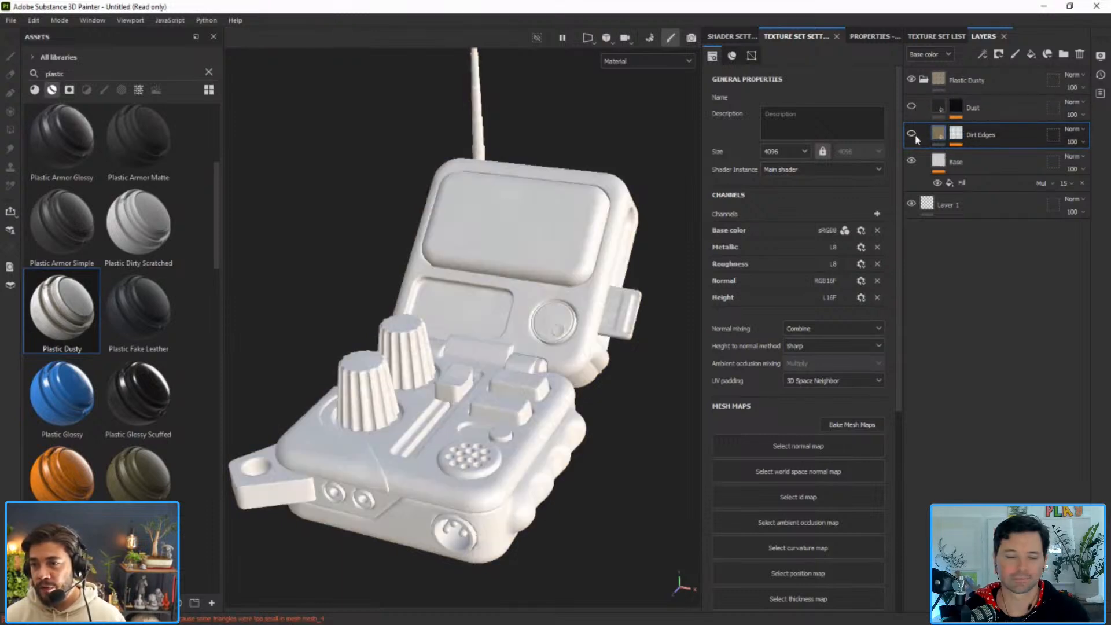
pyautogui.click(912, 161)
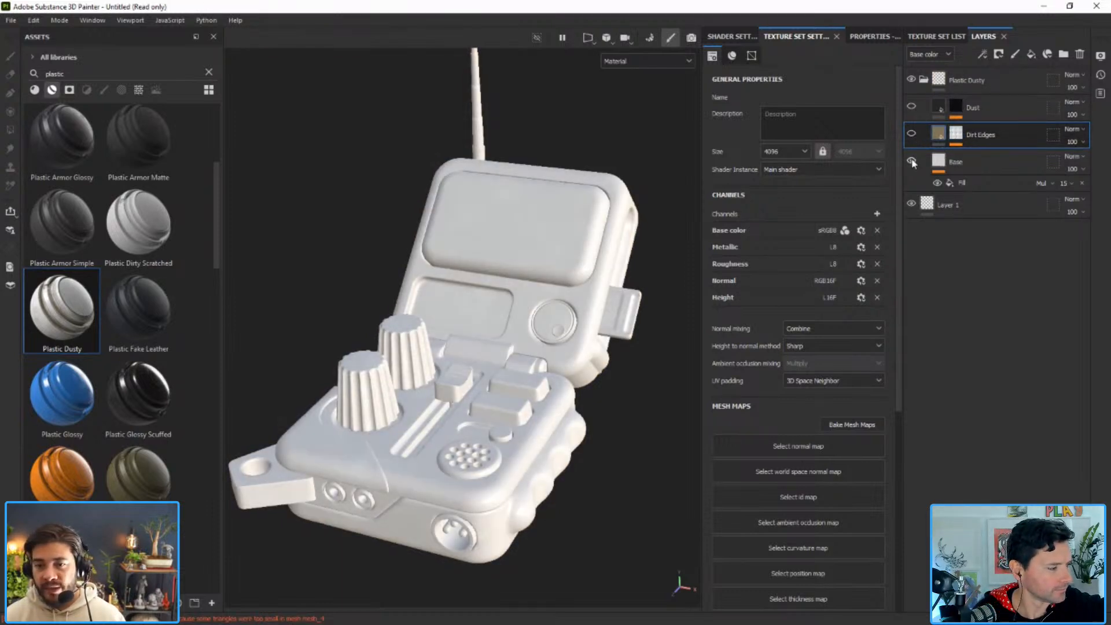
pyautogui.scroll(5, 602, 272)
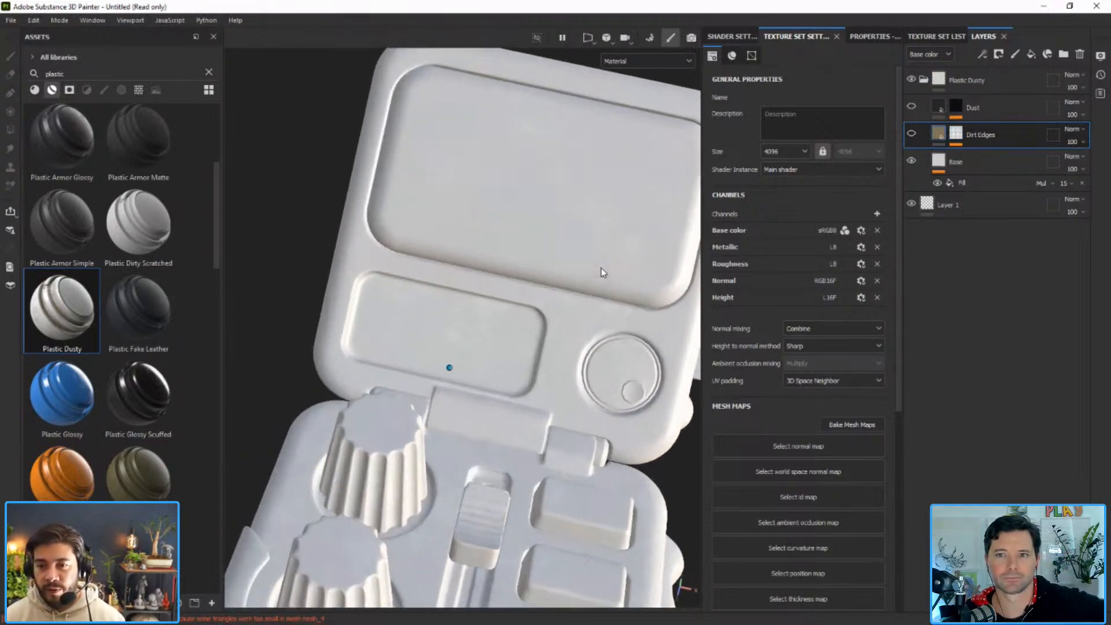
pyautogui.scroll(4, 602, 272)
pyautogui.keyDown('alt'); pyautogui.moveTo(649, 275); pyautogui.dragTo(481, 331); pyautogui.keyUp('alt')
pyautogui.scroll(-2, 520, 261)
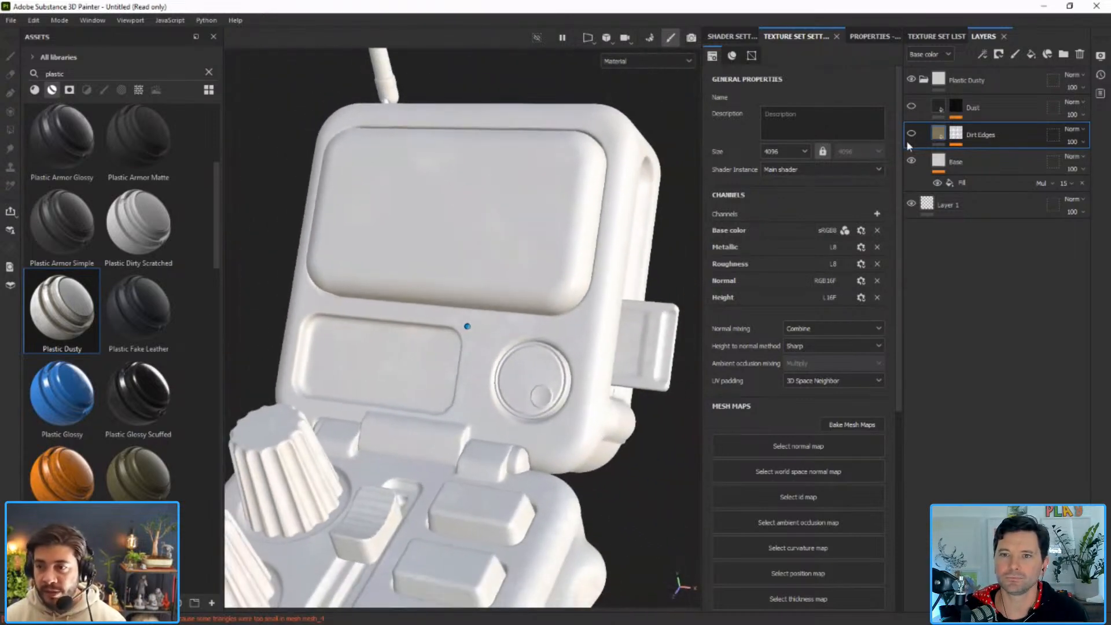
# Show the Dirt Edges and Dust layers again and select the Dirt Edges layer's mask.
pyautogui.click(911, 134)
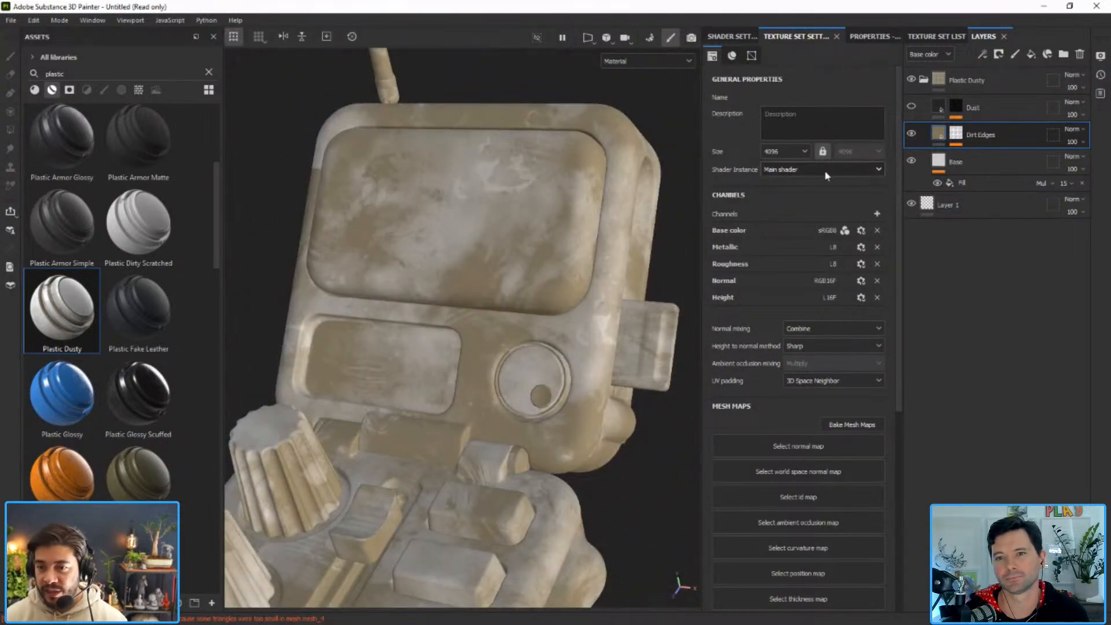
pyautogui.scroll(-5, 601, 189)
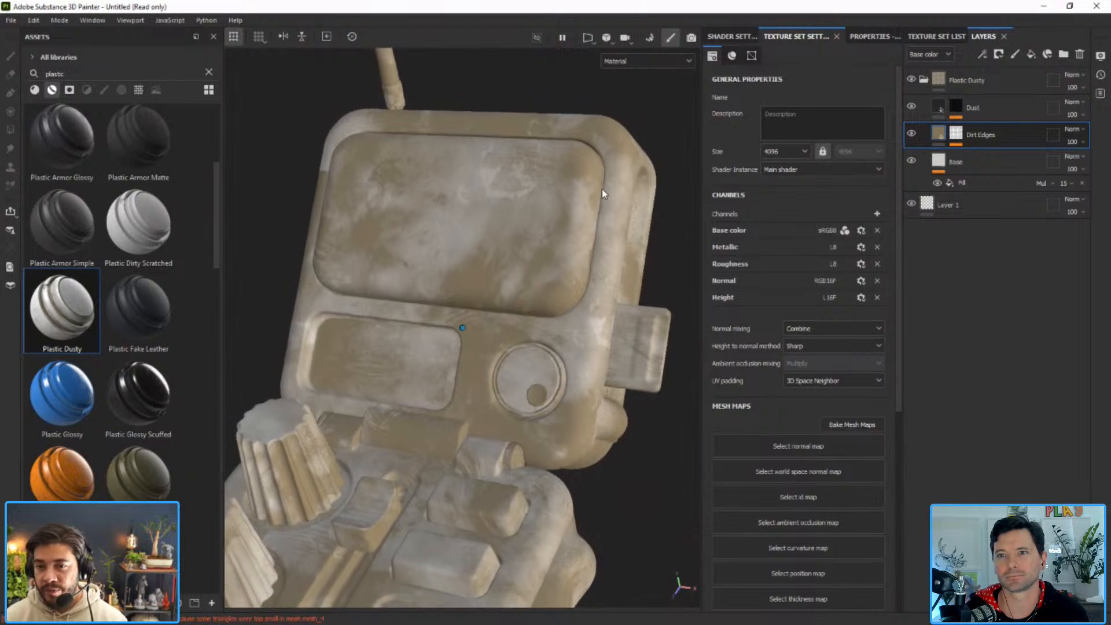
pyautogui.keyDown('alt'); pyautogui.moveTo(550, 302); pyautogui.dragTo(563, 331); pyautogui.keyUp('alt')
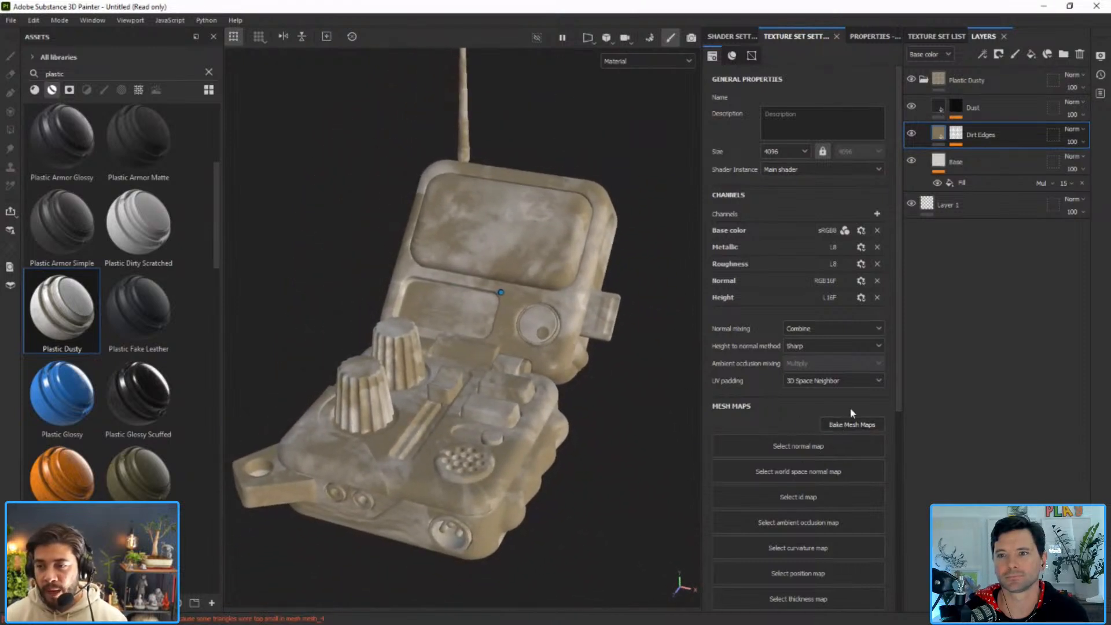
pyautogui.click(956, 107)
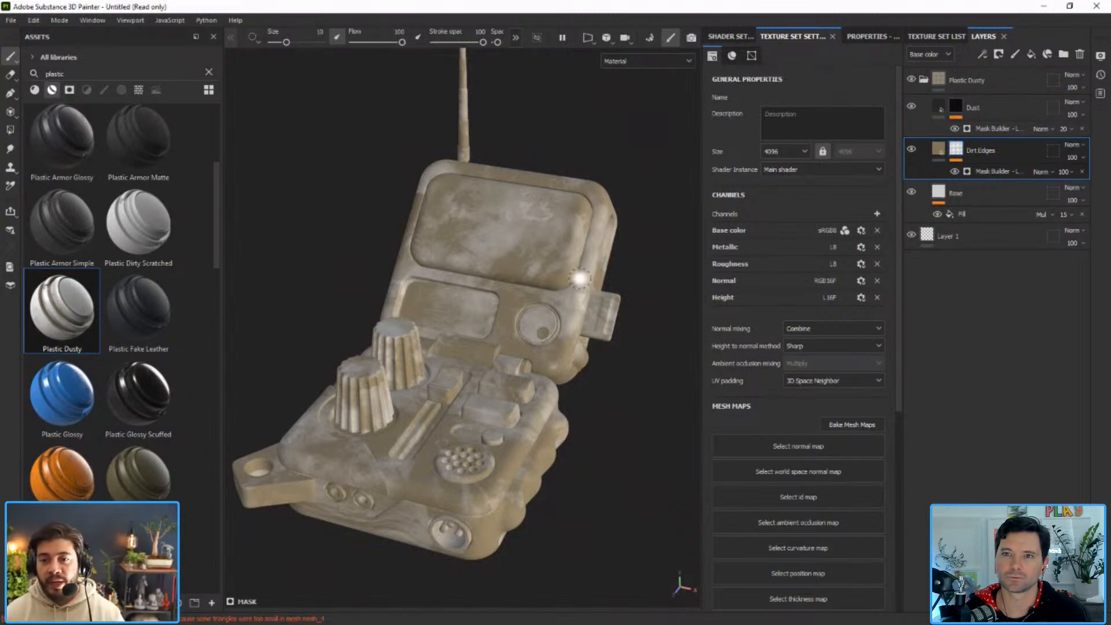
pyautogui.keyDown('alt'); pyautogui.moveTo(503, 307); pyautogui.dragTo(511, 317, button='middle'); pyautogui.keyUp('alt')
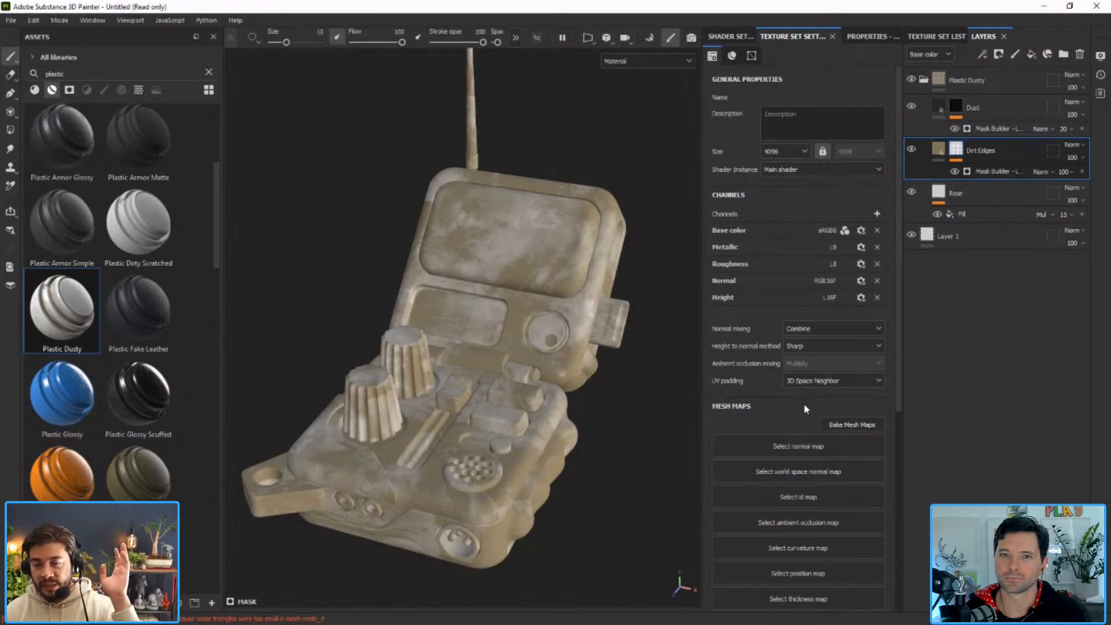
# Bake the selected mesh maps using the low poly mesh as the high poly mesh, and return to painting mode.
pyautogui.click(847, 426)
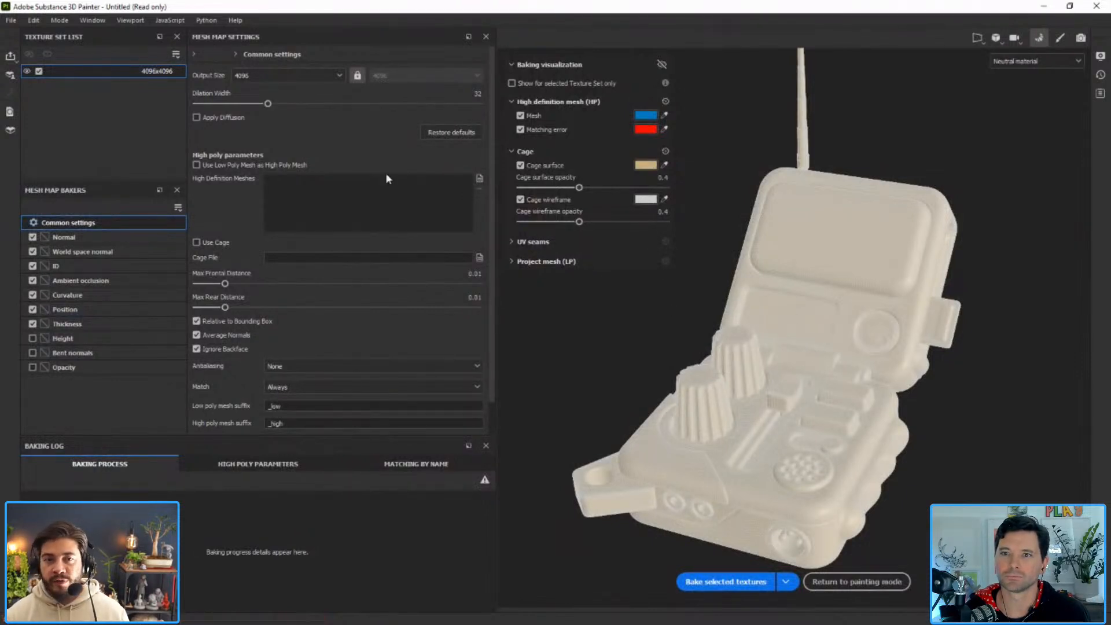
pyautogui.click(196, 165)
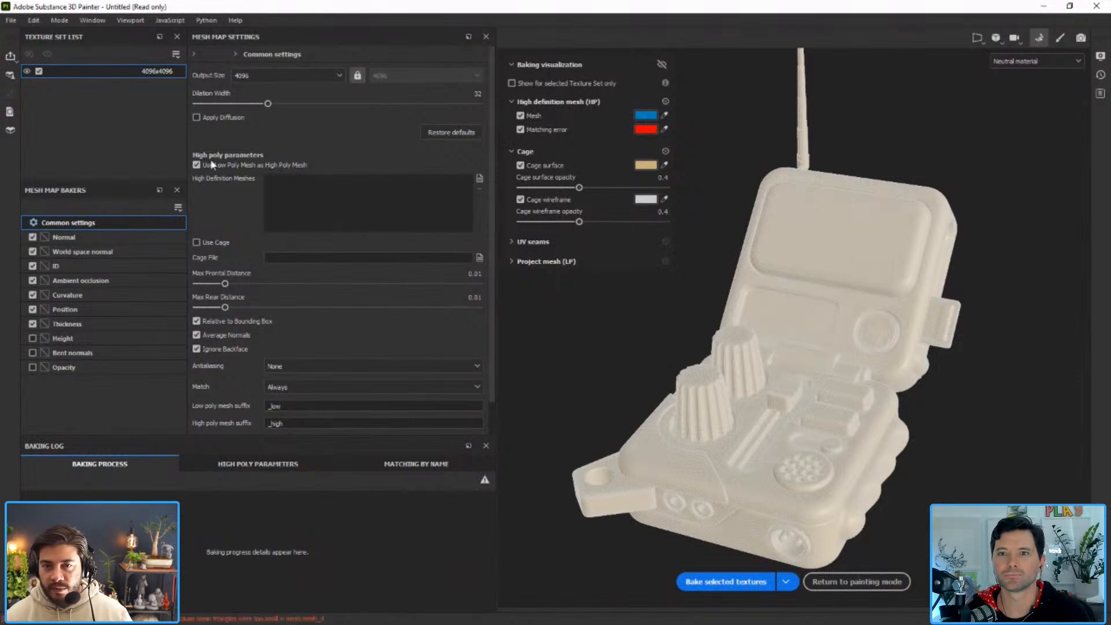
pyautogui.click(716, 583)
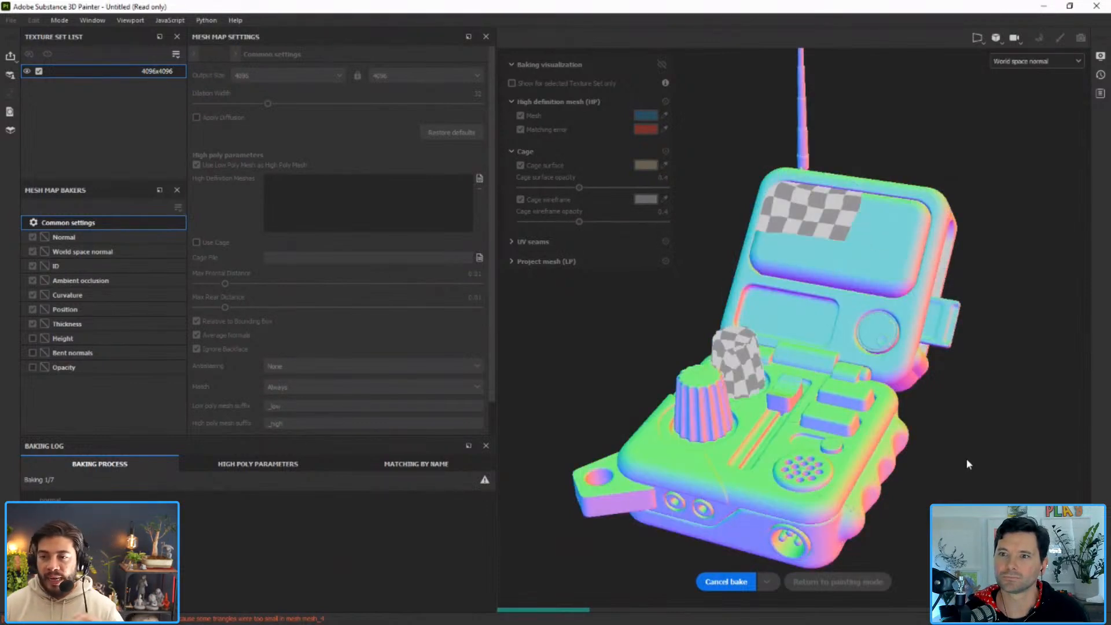
pyautogui.moveTo(872, 372)
pyautogui.keyDown('alt'); pyautogui.mouseDown()
pyautogui.moveTo(883, 375)
pyautogui.moveTo(859, 370)
pyautogui.mouseUp(); pyautogui.keyUp('alt')
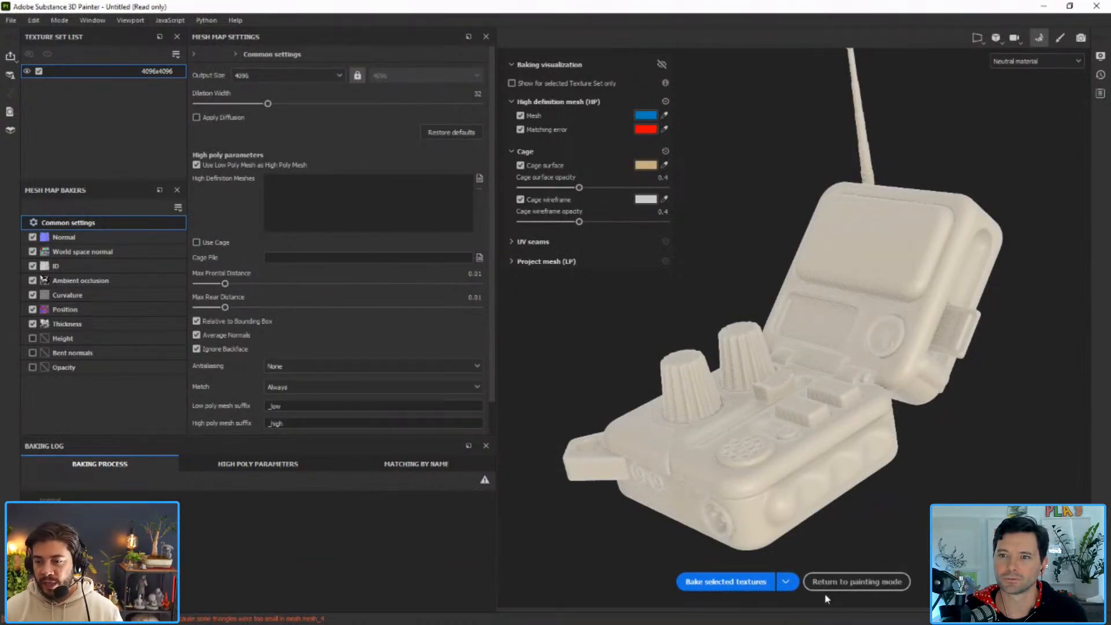
pyautogui.click(857, 582)
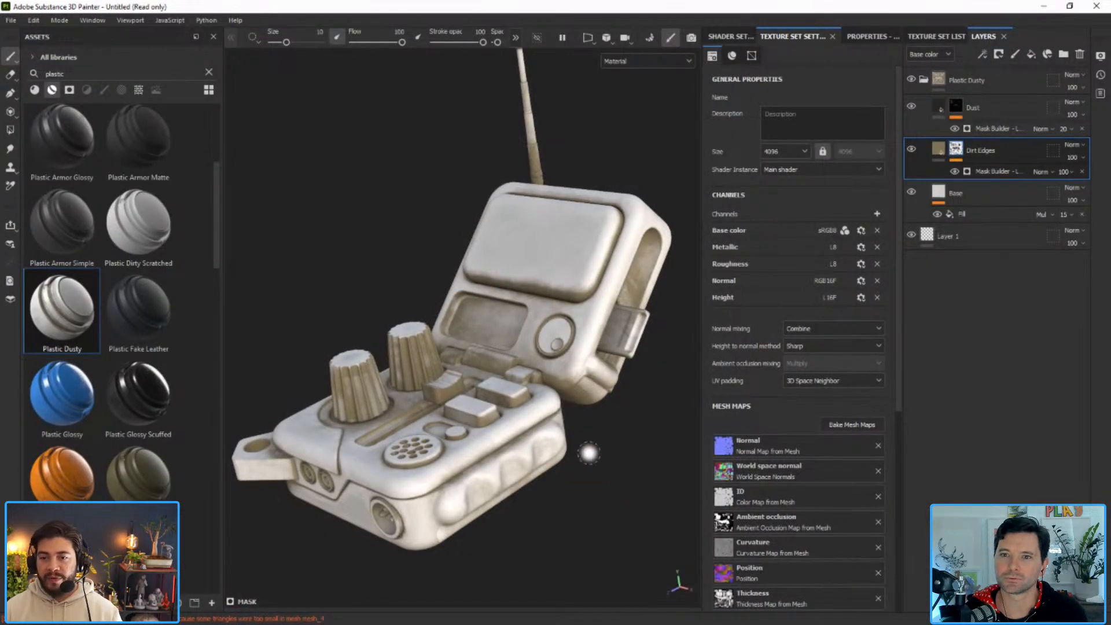
# Inspect the Plastic Dusty material on the mixer and hide its Dust layer.
pyautogui.moveTo(594, 457)
pyautogui.keyDown('alt'); pyautogui.mouseDown()
pyautogui.moveTo(610, 472)
pyautogui.moveTo(590, 456)
pyautogui.moveTo(616, 432)
pyautogui.mouseUp(); pyautogui.keyUp('alt')
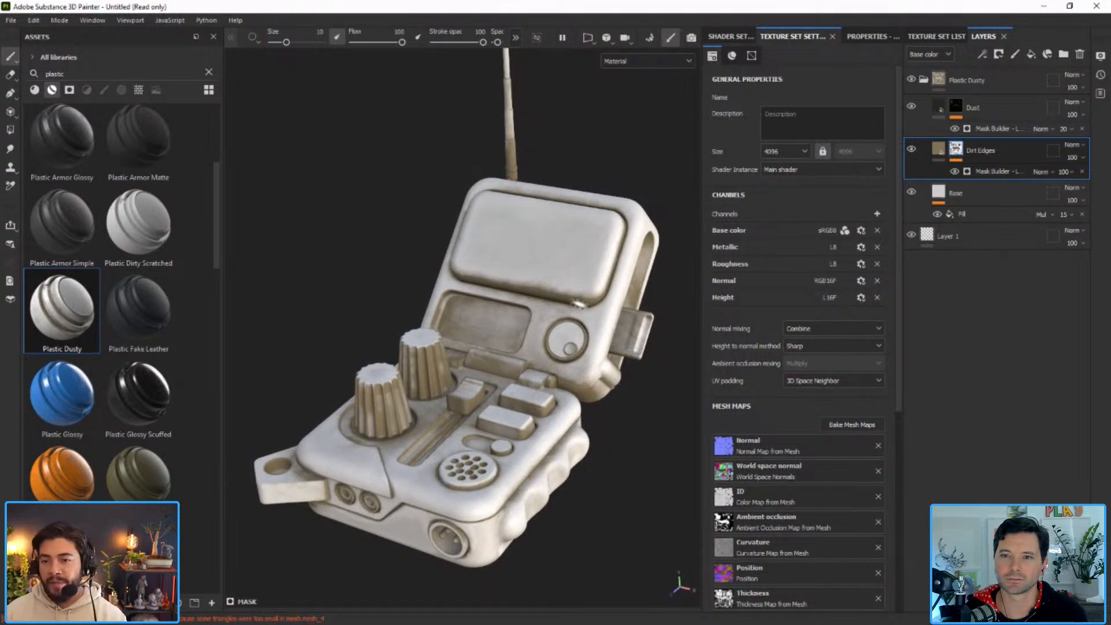
pyautogui.keyDown('alt'); pyautogui.moveTo(550, 394); pyautogui.dragTo(549, 385, button='middle'); pyautogui.keyUp('alt')
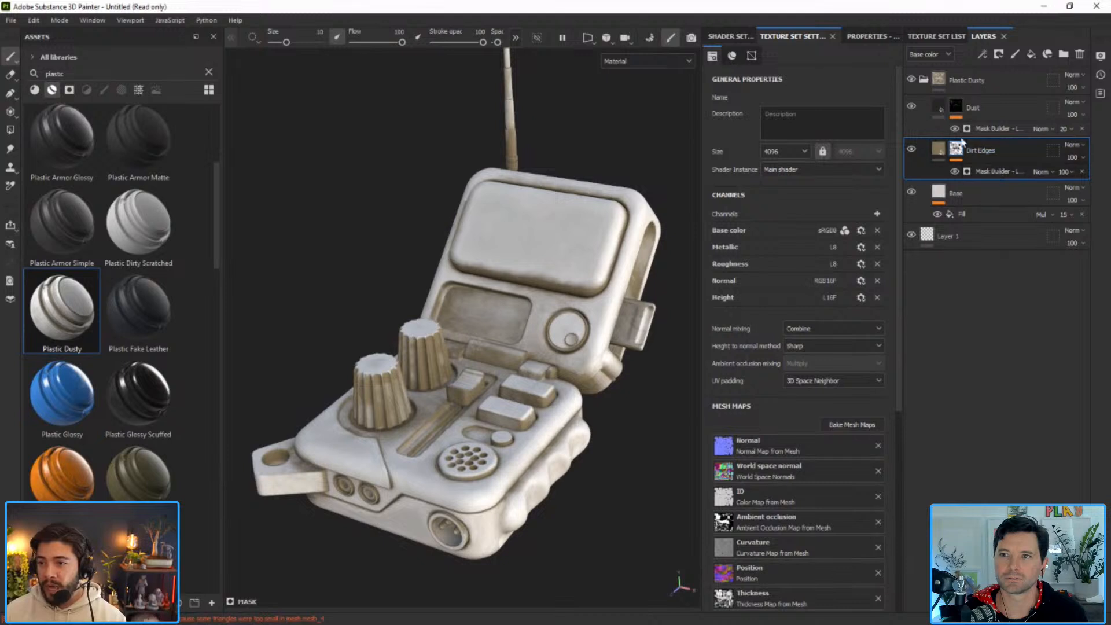
pyautogui.click(912, 108)
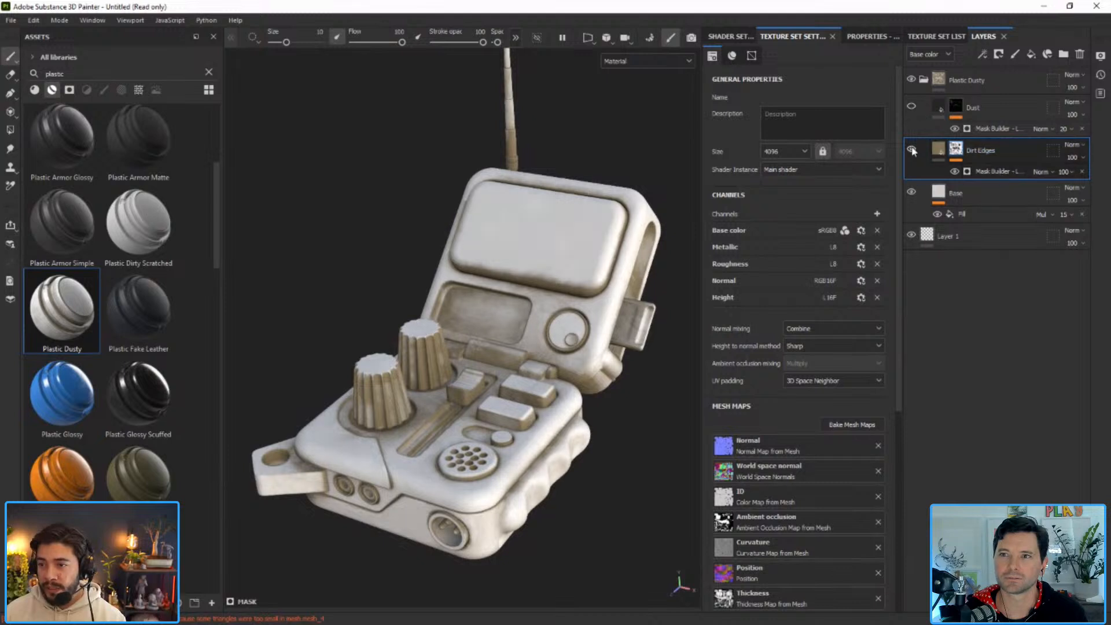
# Set the Dirt Edges mask generator's Level to 0.45 and Contrast to 0.18.
pyautogui.click(984, 172)
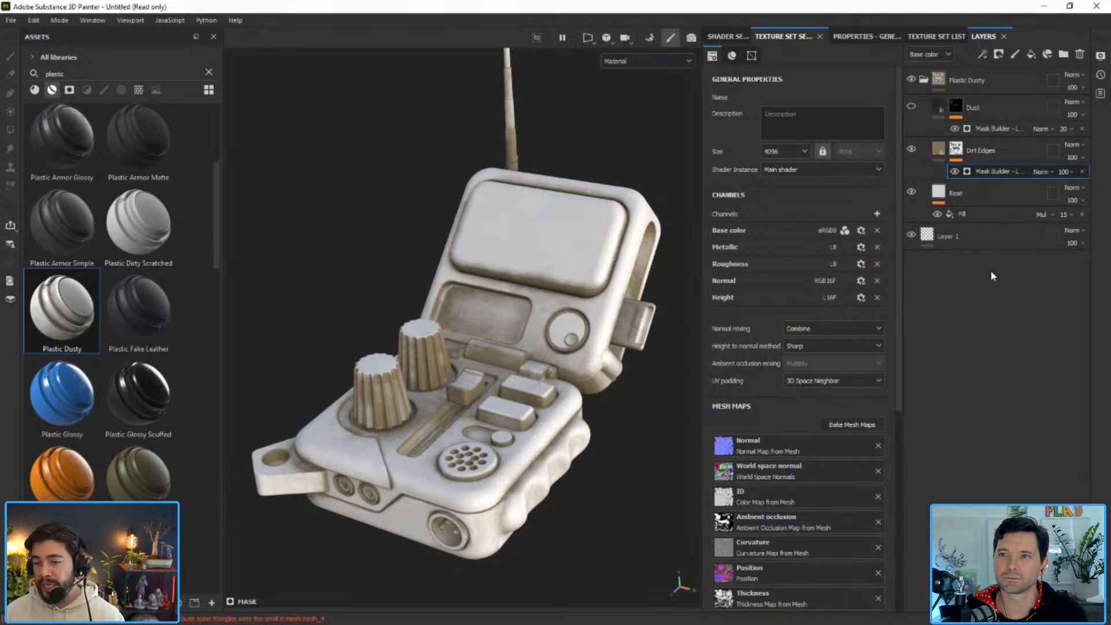
pyautogui.click(855, 38)
pyautogui.click(984, 110)
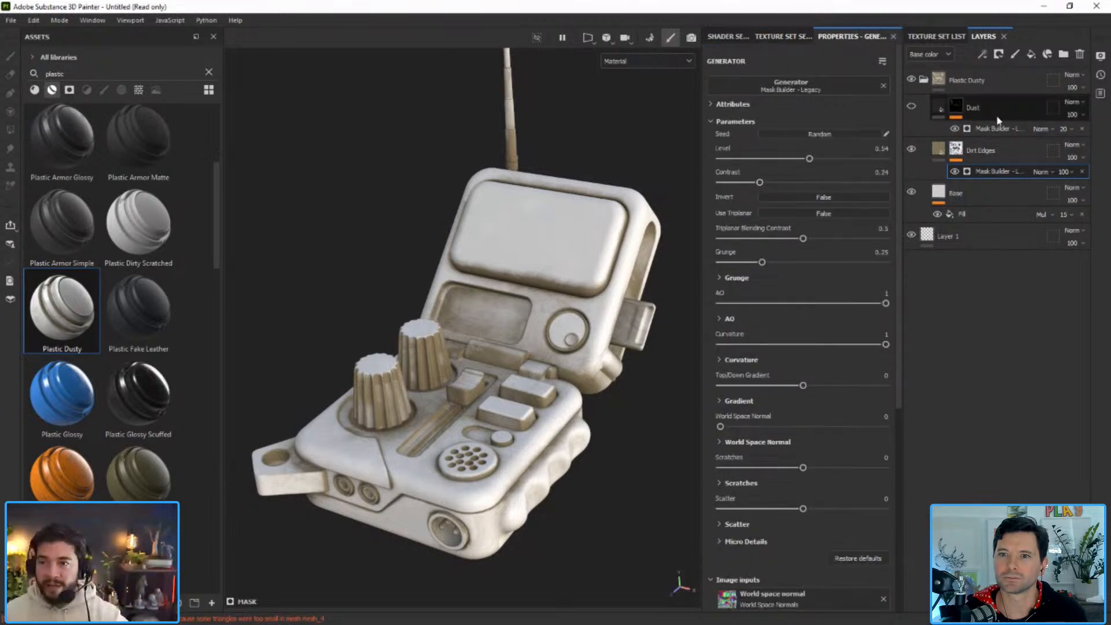
pyautogui.click(998, 172)
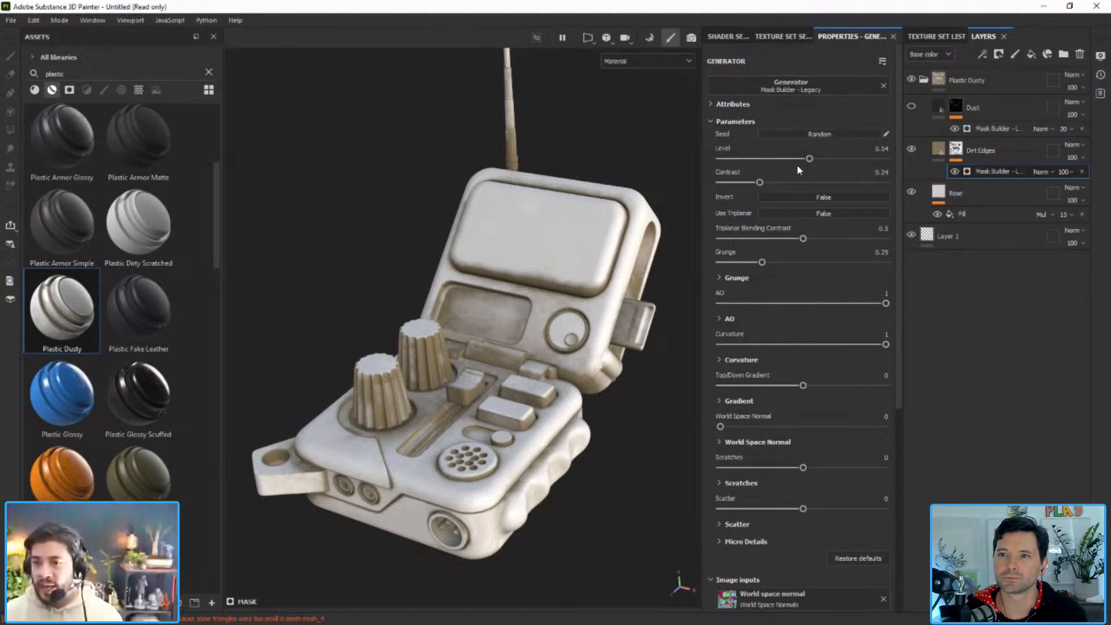
pyautogui.moveTo(808, 158); pyautogui.dragTo(750, 179)
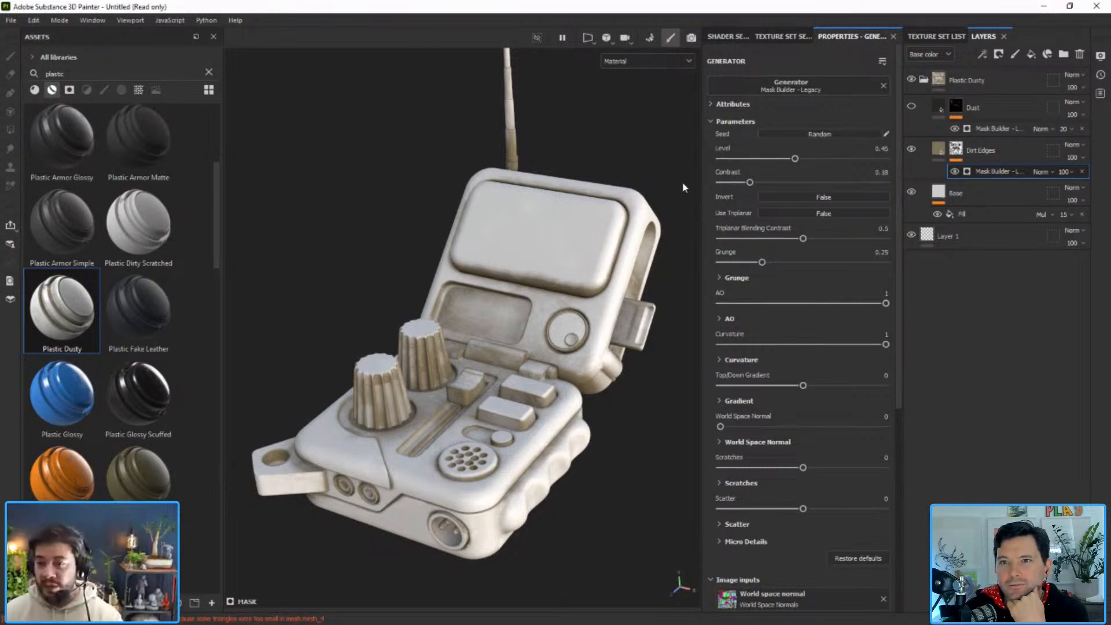
# Set the base color of the Plastic Dusty material's Base layer to a muted olive grey.
pyautogui.click(942, 197)
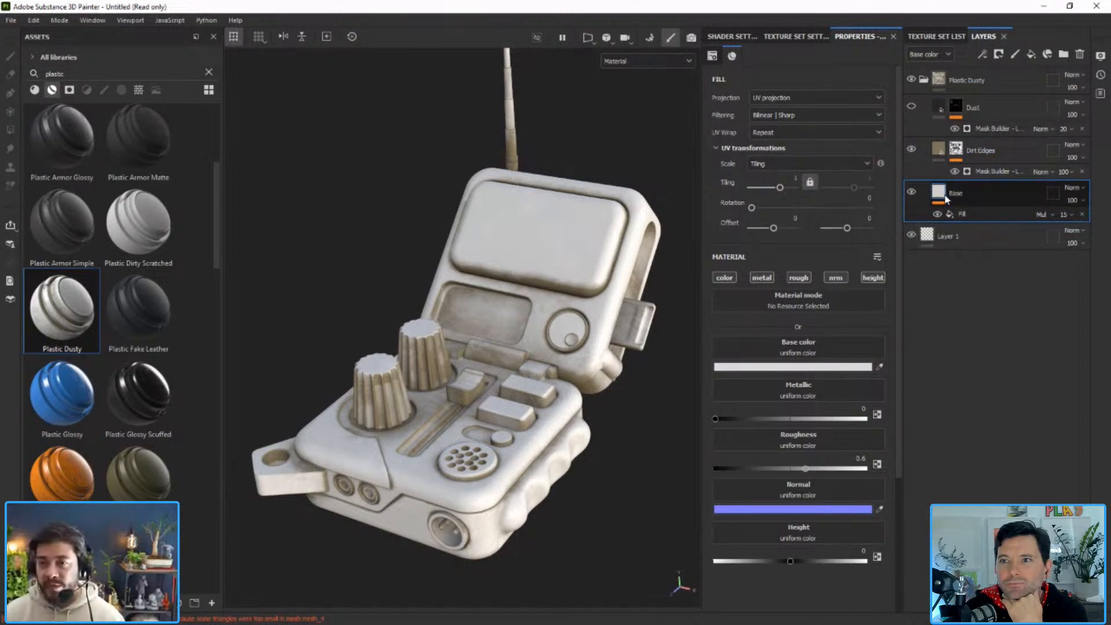
pyautogui.click(810, 371)
pyautogui.moveTo(822, 427); pyautogui.dragTo(842, 468)
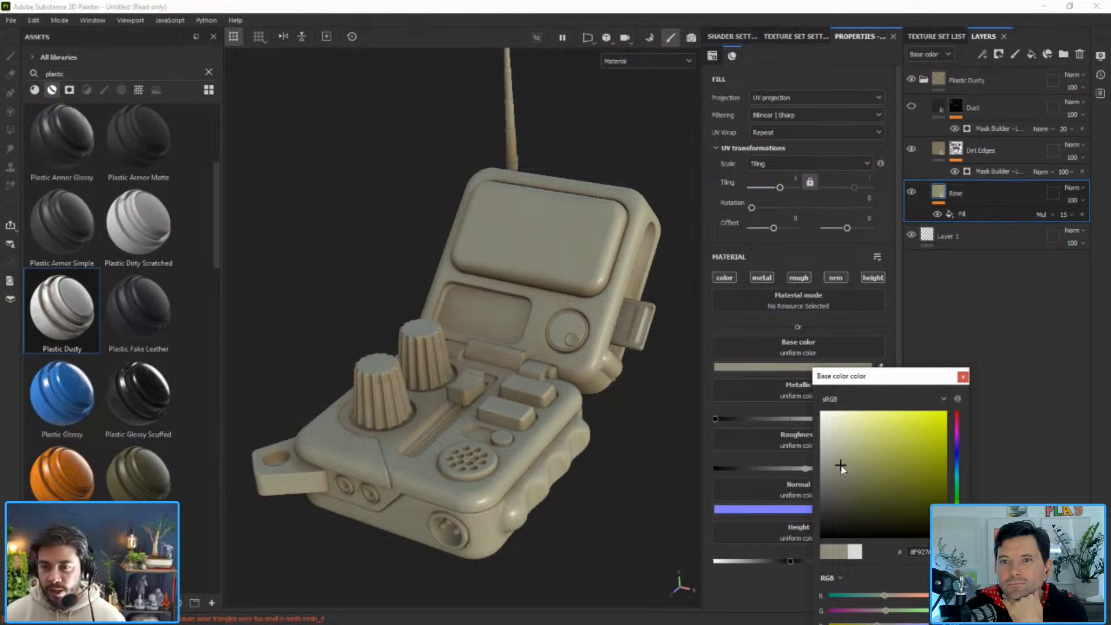
pyautogui.click(963, 377)
pyautogui.keyDown('alt'); pyautogui.moveTo(606, 283); pyautogui.dragTo(605, 307); pyautogui.keyUp('alt')
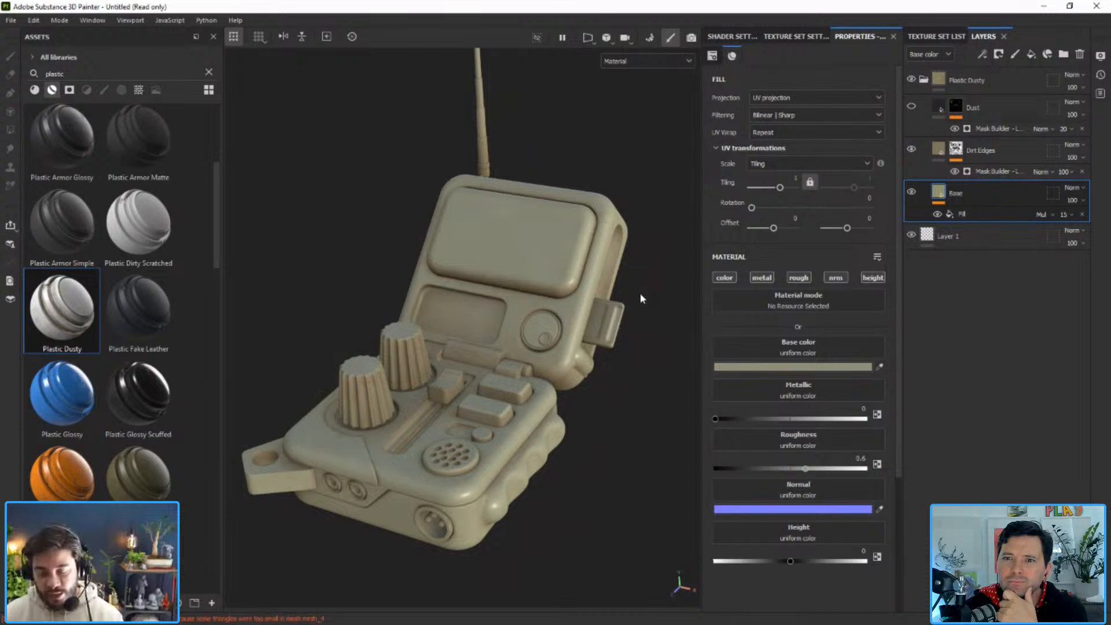
pyautogui.moveTo(662, 326)
pyautogui.keyDown('shift'); pyautogui.mouseDown(button='right')
pyautogui.moveTo(590, 328)
pyautogui.moveTo(675, 327)
pyautogui.moveTo(643, 347)
pyautogui.mouseUp(button='right'); pyautogui.keyUp('shift')
pyautogui.scroll(5, 639, 353)
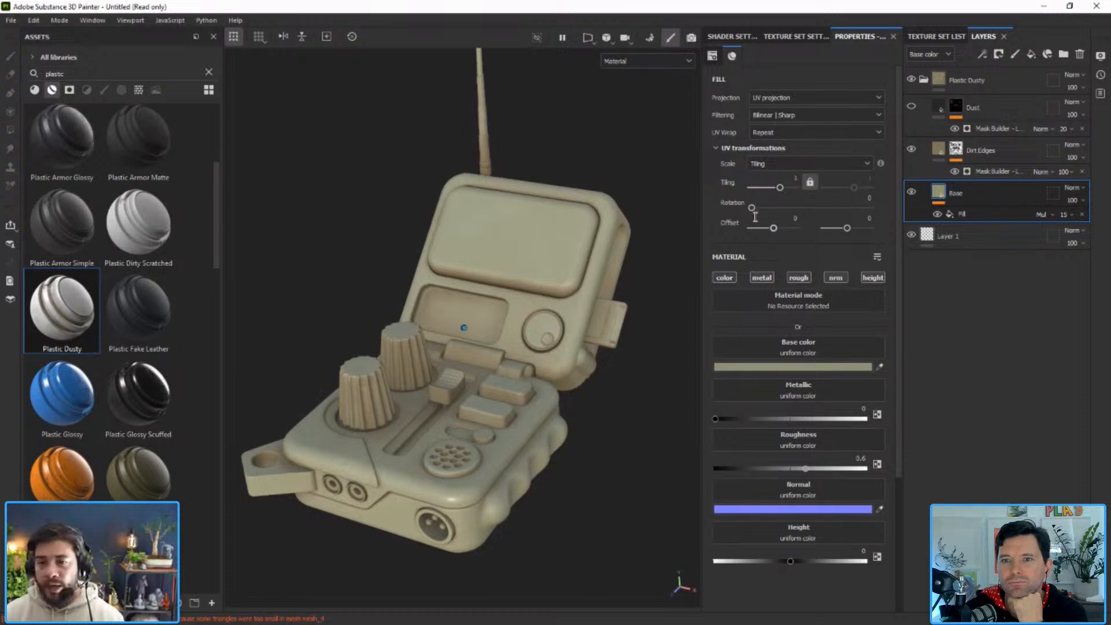
pyautogui.keyDown('alt'); pyautogui.moveTo(579, 242); pyautogui.dragTo(553, 291); pyautogui.keyUp('alt')
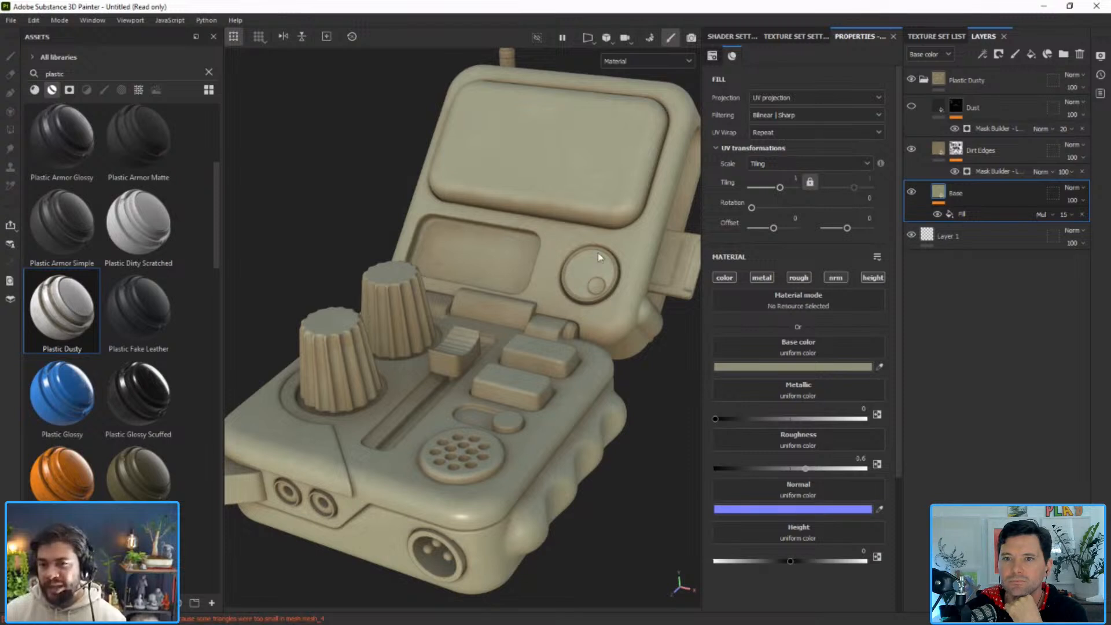
# Darken the Dirt Edges layer's base color to a dark greyish brown.
pyautogui.click(939, 152)
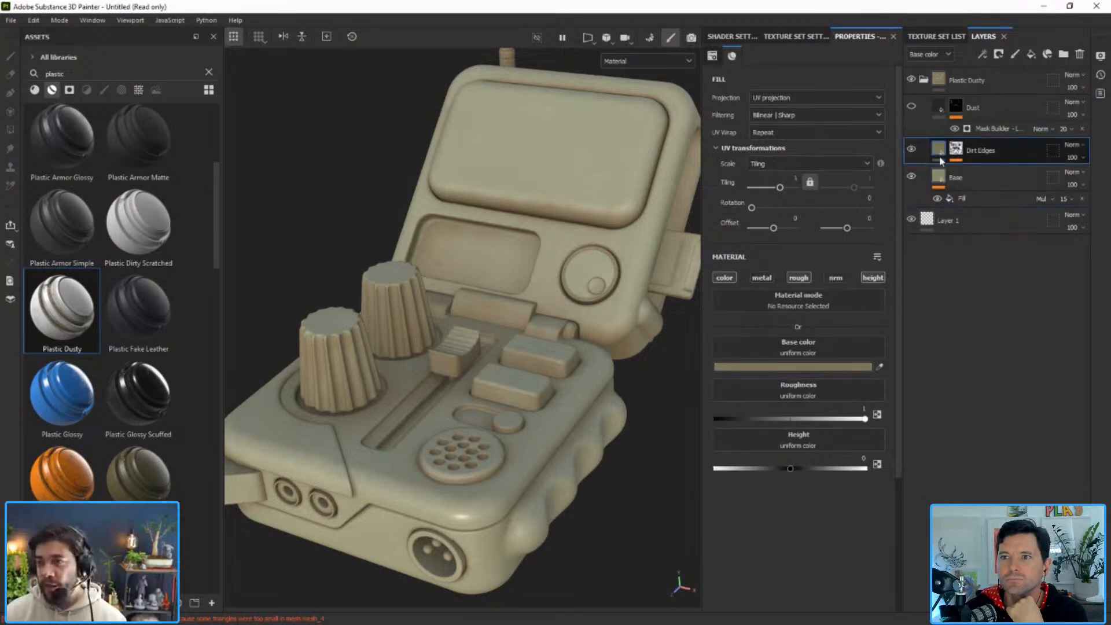
pyautogui.click(810, 367)
pyautogui.click(845, 489)
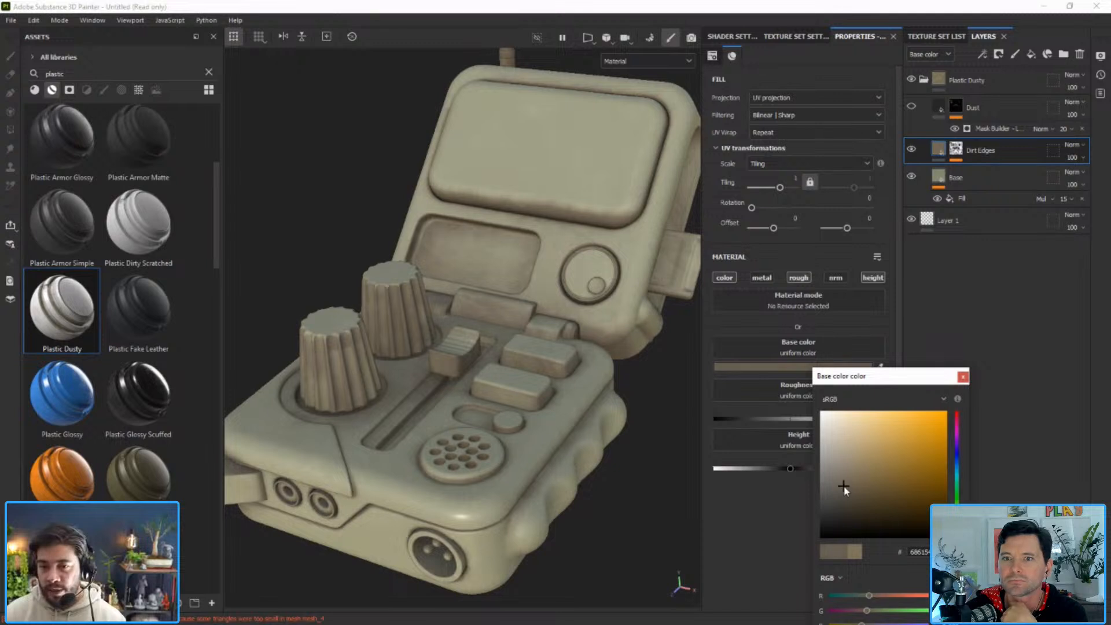
pyautogui.click(963, 377)
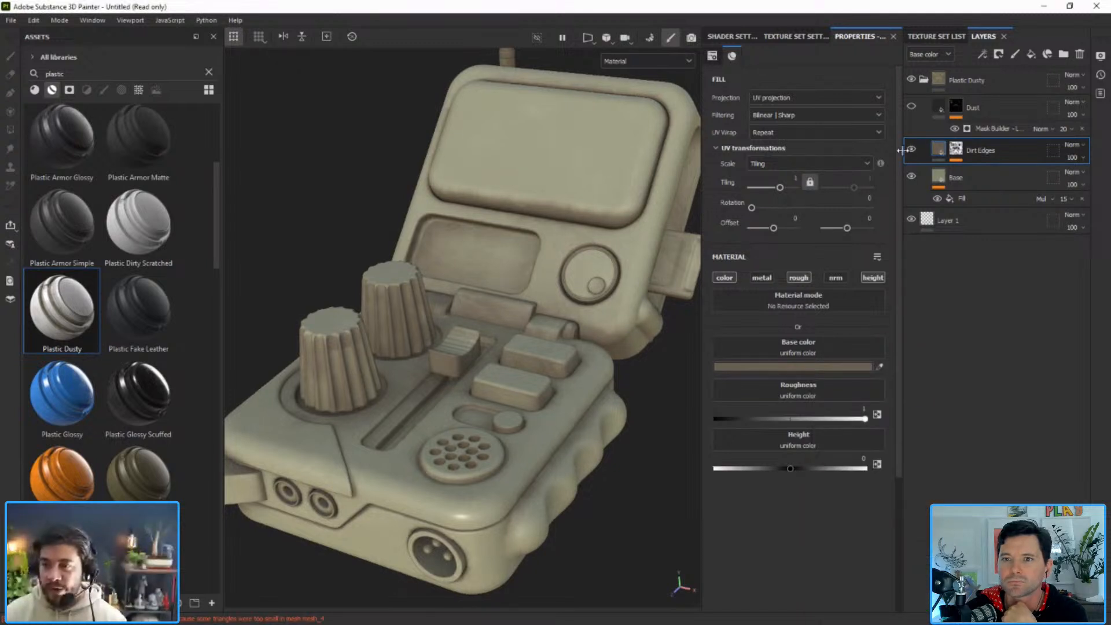
# Show the Dust layer again and check the whole mixer with it.
pyautogui.click(910, 105)
pyautogui.keyDown('alt'); pyautogui.moveTo(502, 320); pyautogui.dragTo(574, 386, button='right'); pyautogui.keyUp('alt')
pyautogui.keyDown('alt'); pyautogui.moveTo(584, 358); pyautogui.dragTo(589, 379, button='middle'); pyautogui.keyUp('alt')
pyautogui.keyDown('alt'); pyautogui.moveTo(588, 376); pyautogui.dragTo(612, 382); pyautogui.keyUp('alt')
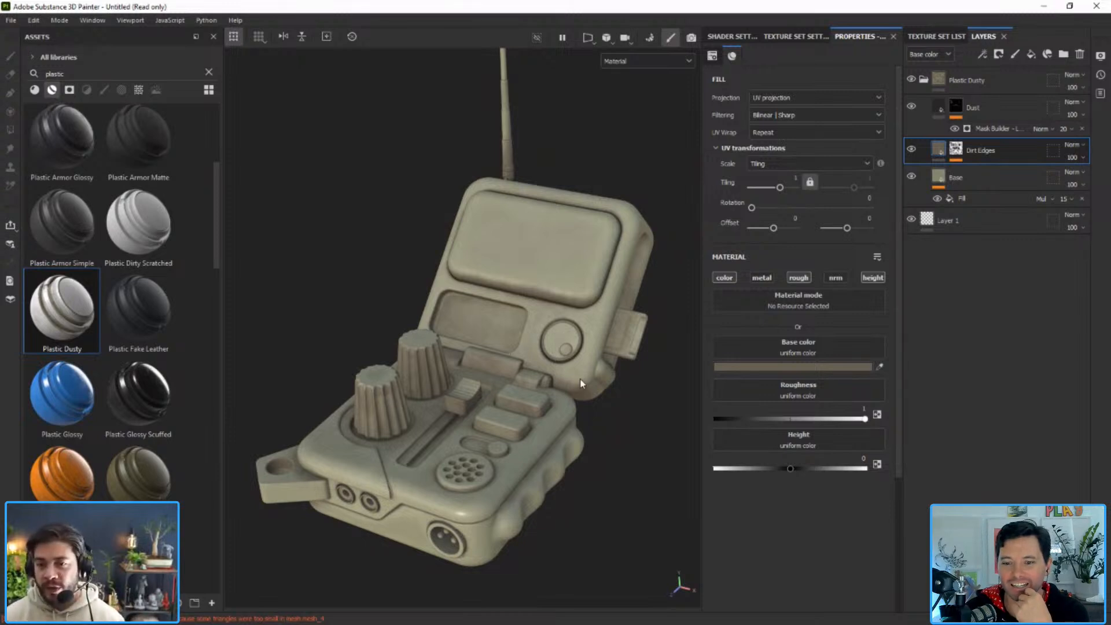
pyautogui.keyDown('alt'); pyautogui.moveTo(607, 437); pyautogui.dragTo(607, 438); pyautogui.keyUp('alt')
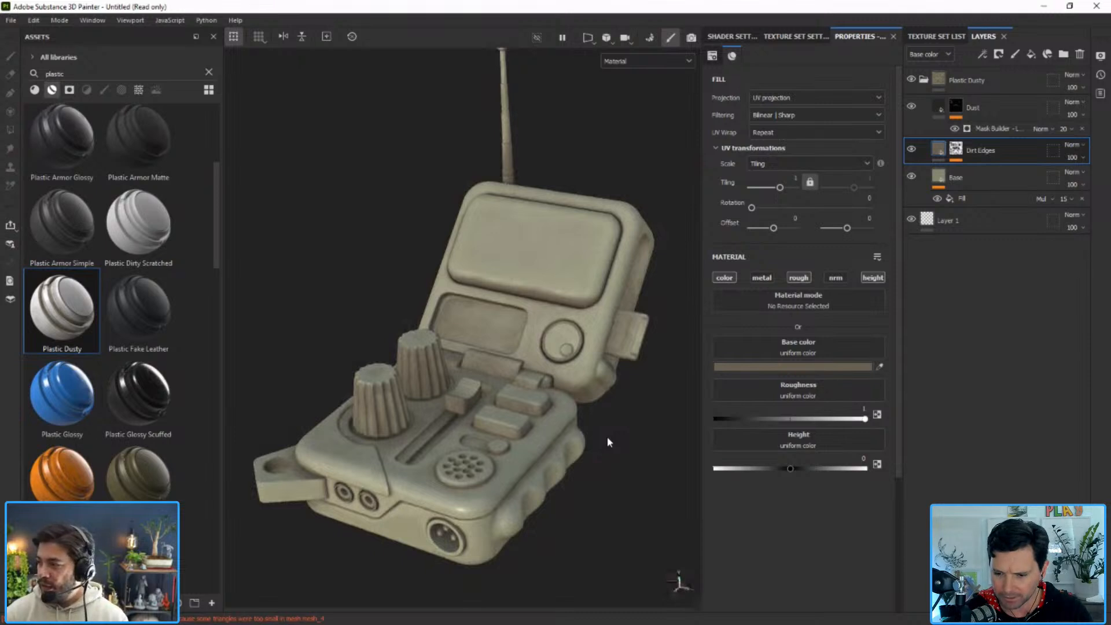
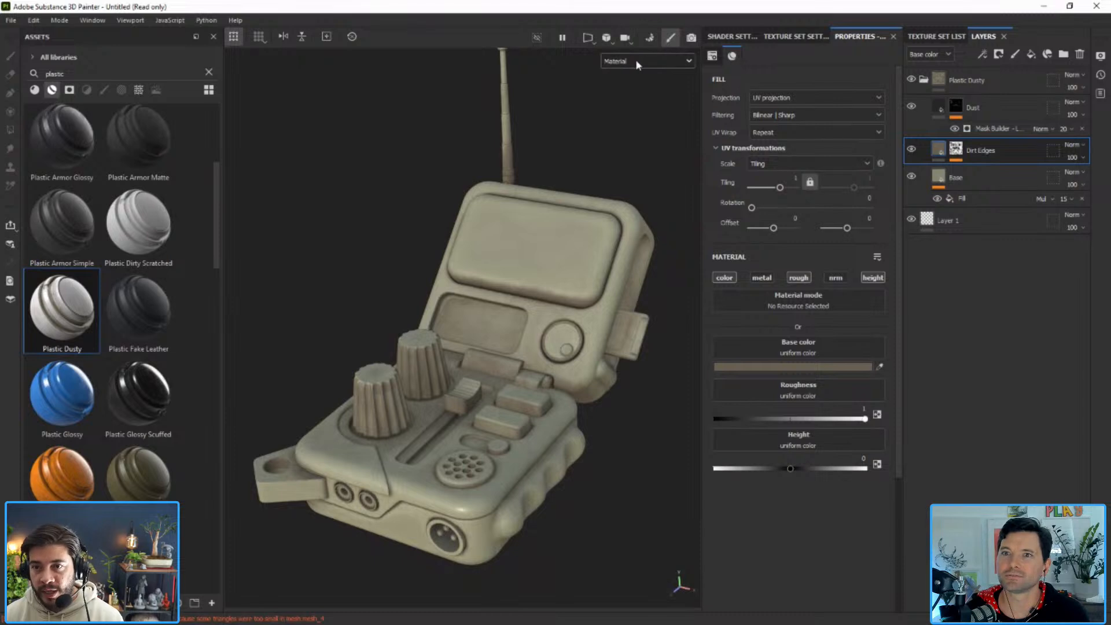
# Enlarge the viewport by hiding the side panels and examine the mixer's Base color channel up close.
pyautogui.press('Tab')
pyautogui.keyDown('alt'); pyautogui.moveTo(706, 92); pyautogui.dragTo(663, 93, button='middle'); pyautogui.keyUp('alt')
pyautogui.keyDown('alt'); pyautogui.moveTo(664, 94); pyautogui.dragTo(762, 166, button='right'); pyautogui.keyUp('alt')
pyautogui.keyDown('alt'); pyautogui.moveTo(761, 166); pyautogui.dragTo(759, 125, button='middle'); pyautogui.keyUp('alt')
pyautogui.keyDown('alt'); pyautogui.moveTo(759, 125); pyautogui.dragTo(784, 211, button='right'); pyautogui.keyUp('alt')
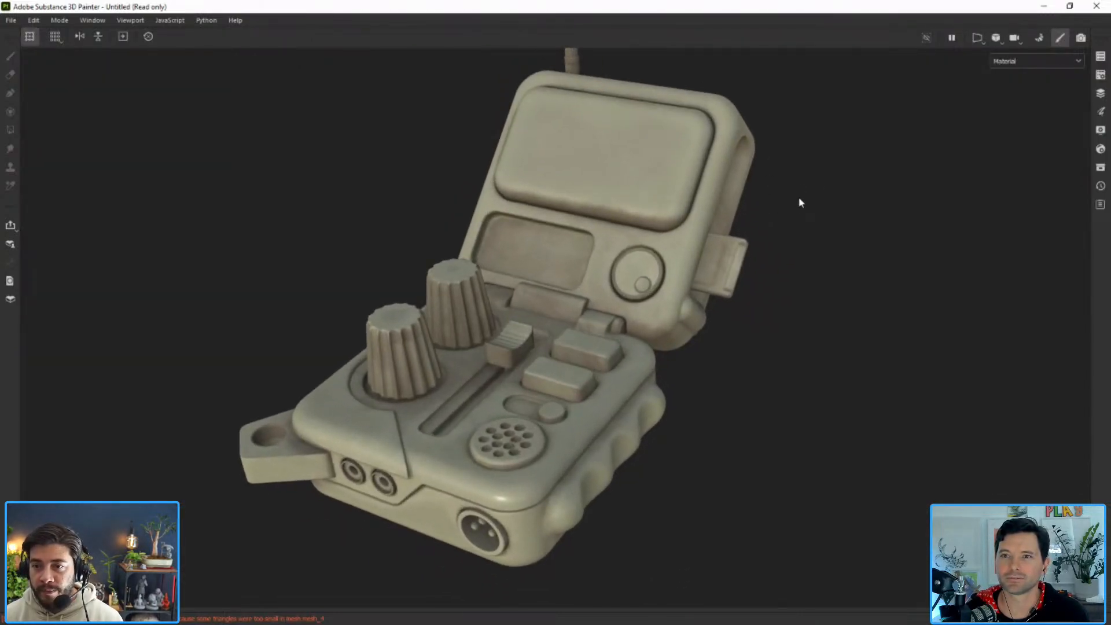
pyautogui.click(1030, 59)
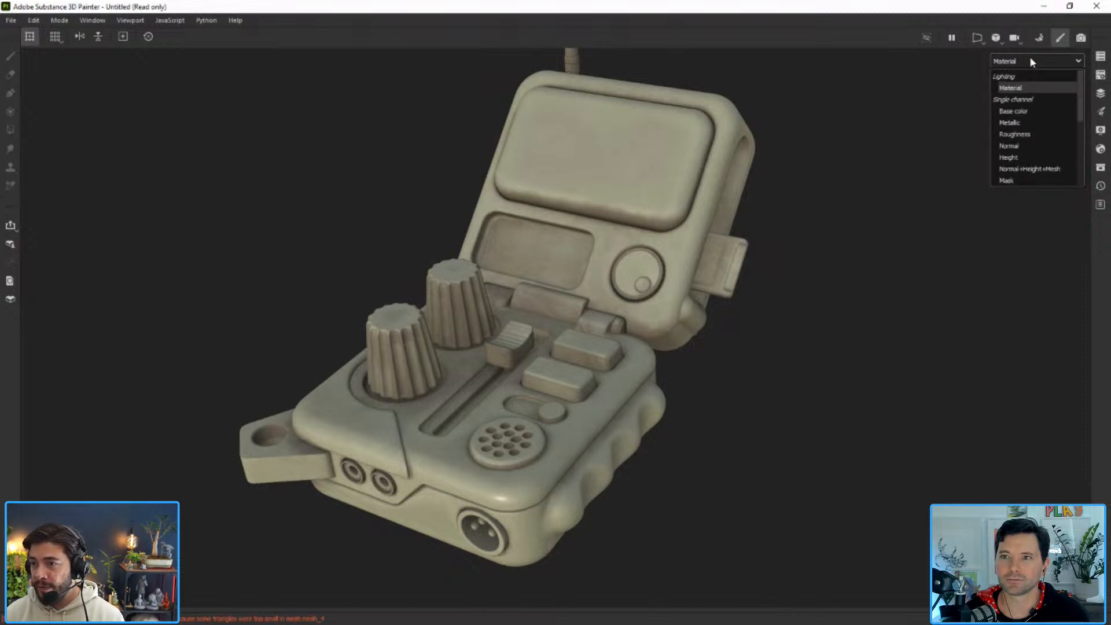
pyautogui.click(1014, 111)
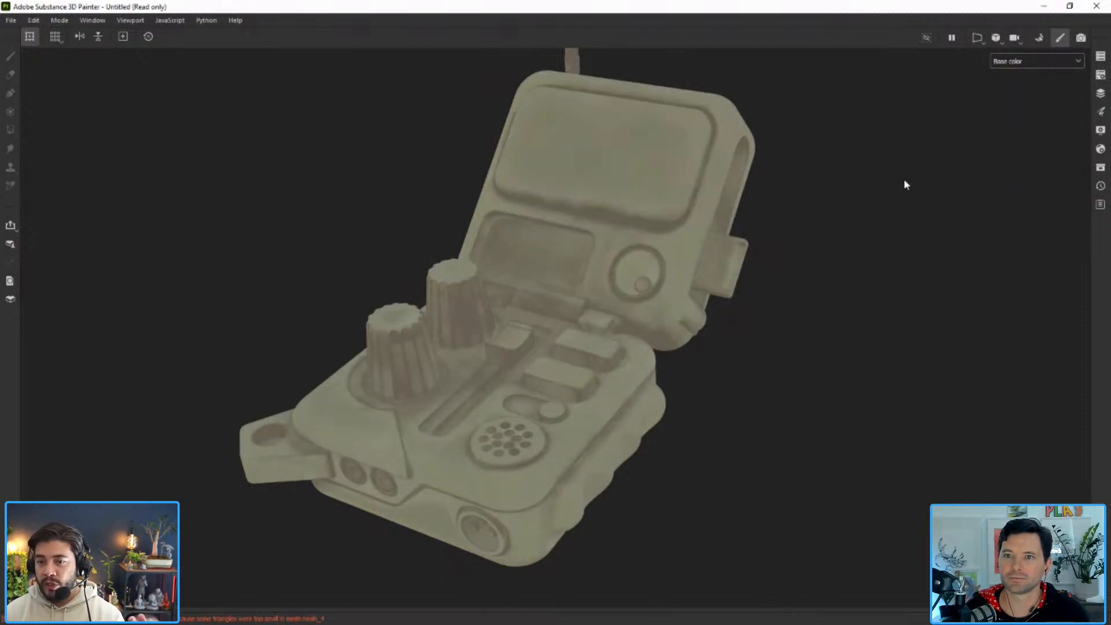
pyautogui.keyDown('alt'); pyautogui.moveTo(580, 301); pyautogui.dragTo(605, 288); pyautogui.keyUp('alt')
pyautogui.keyDown('alt'); pyautogui.moveTo(605, 288); pyautogui.dragTo(605, 288, button='right'); pyautogui.keyUp('alt')
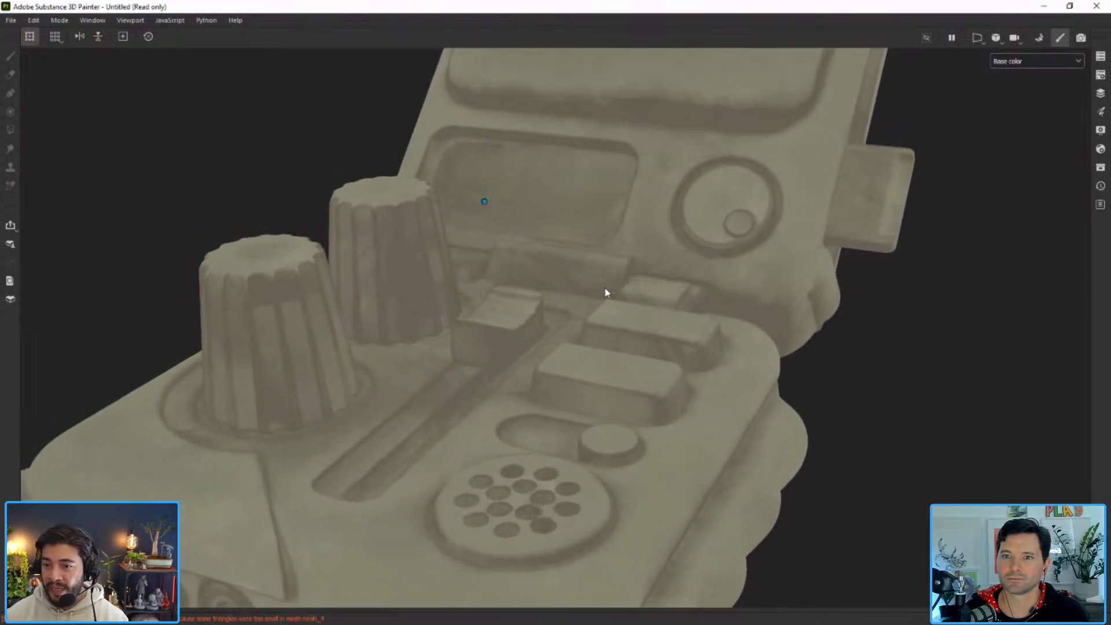
pyautogui.scroll(-2, 605, 288)
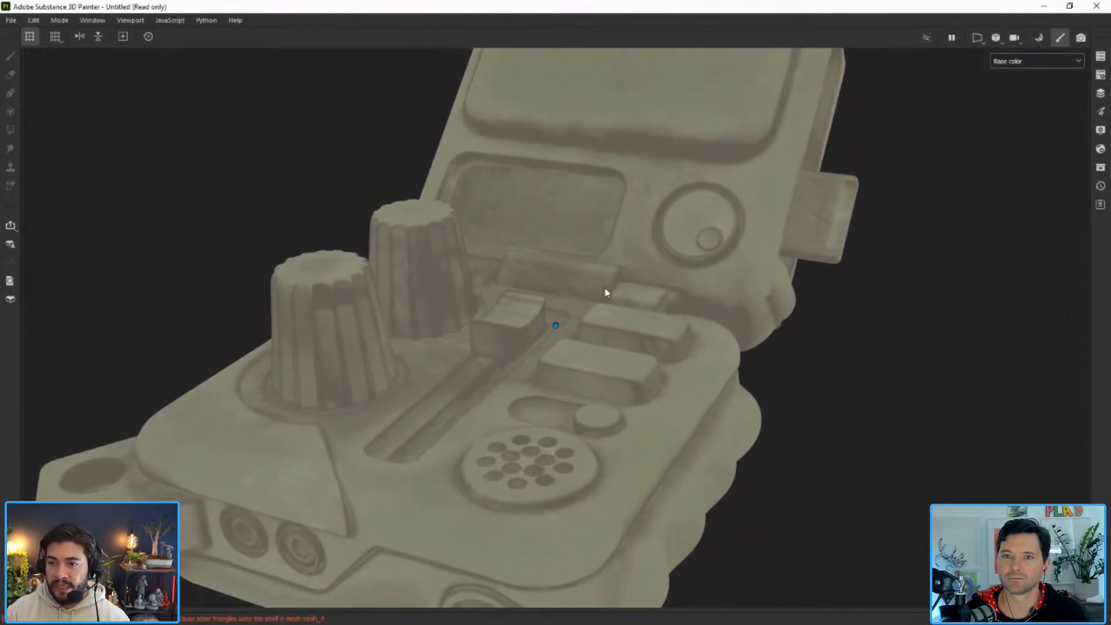
pyautogui.scroll(-2, 605, 289)
pyautogui.scroll(-1, 586, 286)
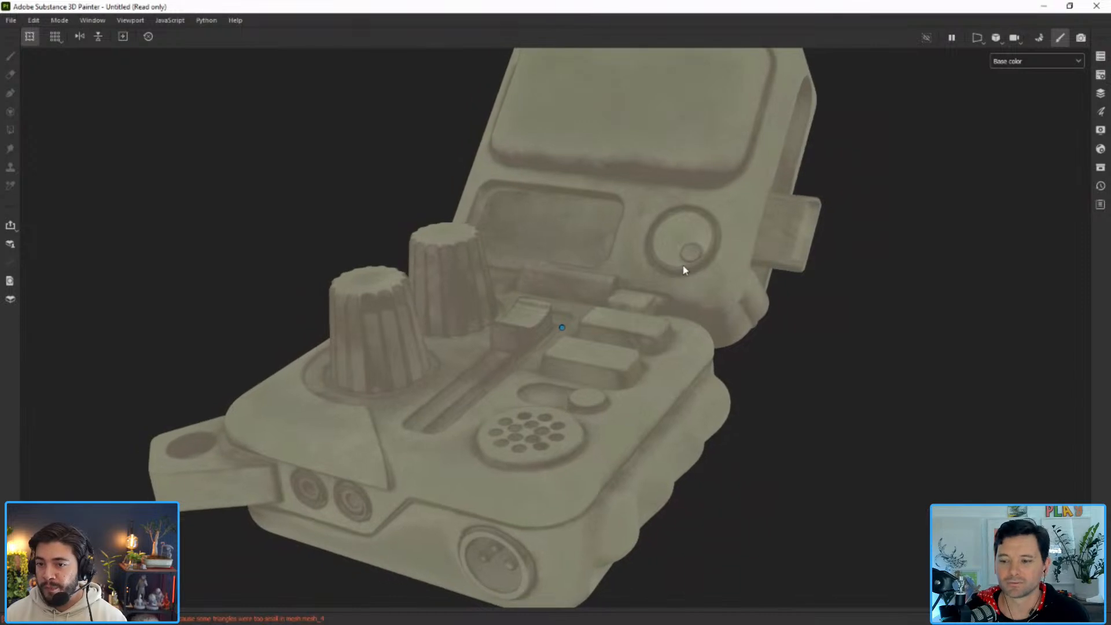
# Examine the mixer's Metallic channel and its Roughness channel, looking closely at the grunge detail around the lid.
pyautogui.click(1022, 63)
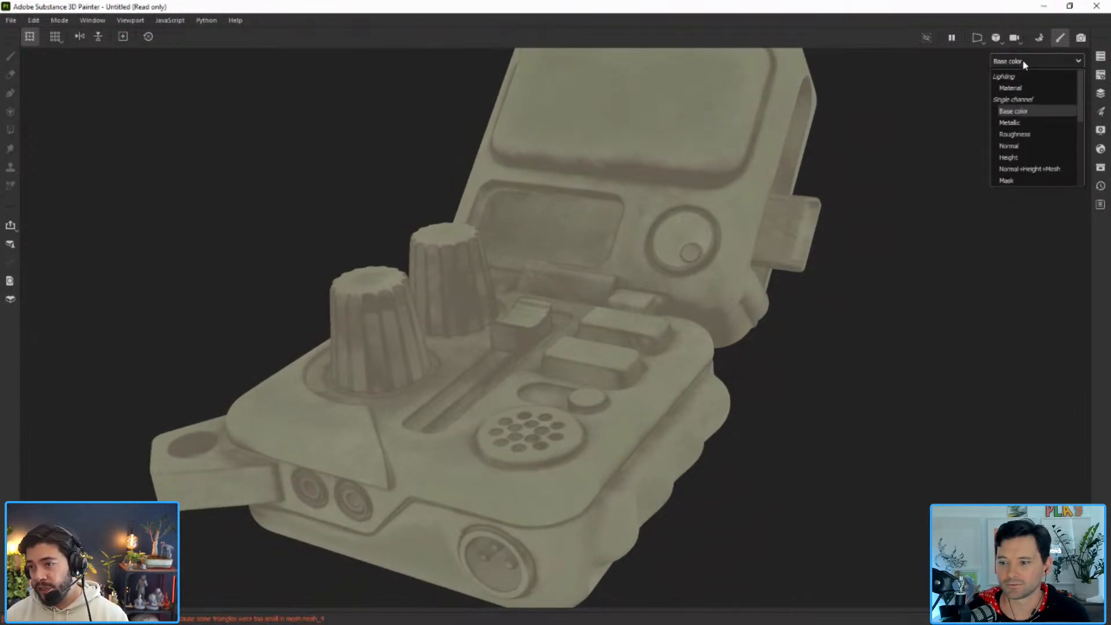
pyautogui.click(1021, 123)
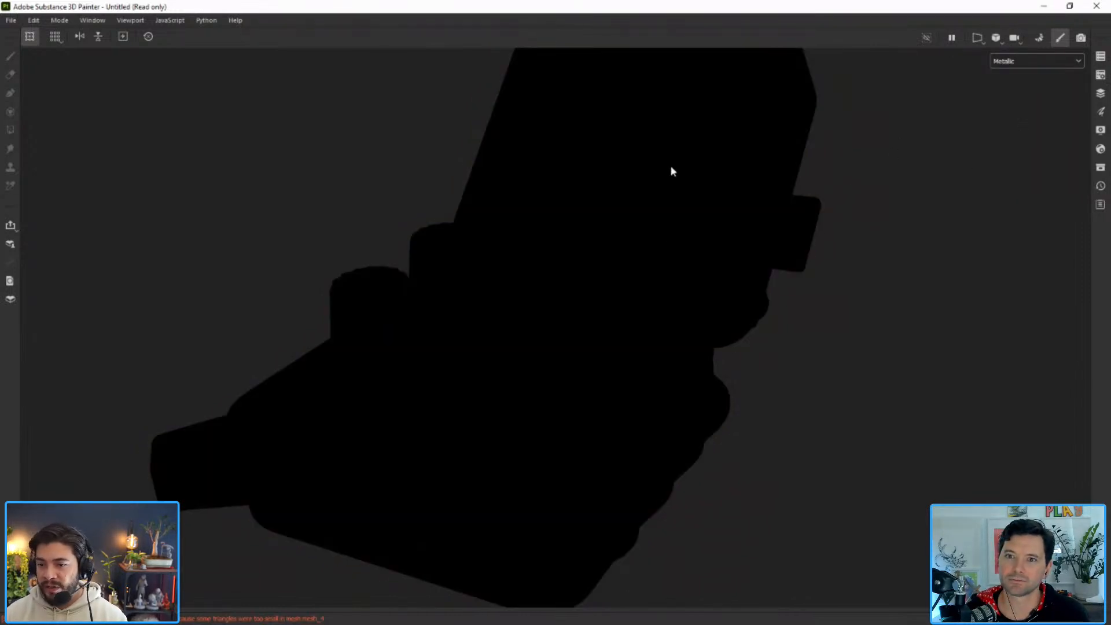
pyautogui.click(1029, 62)
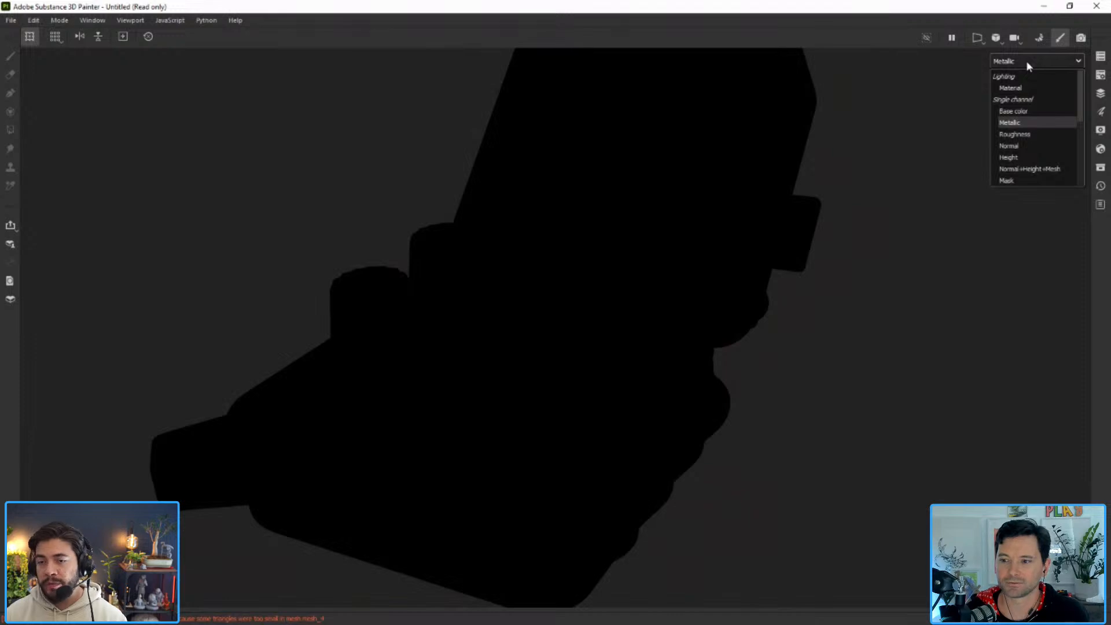
pyautogui.click(1012, 136)
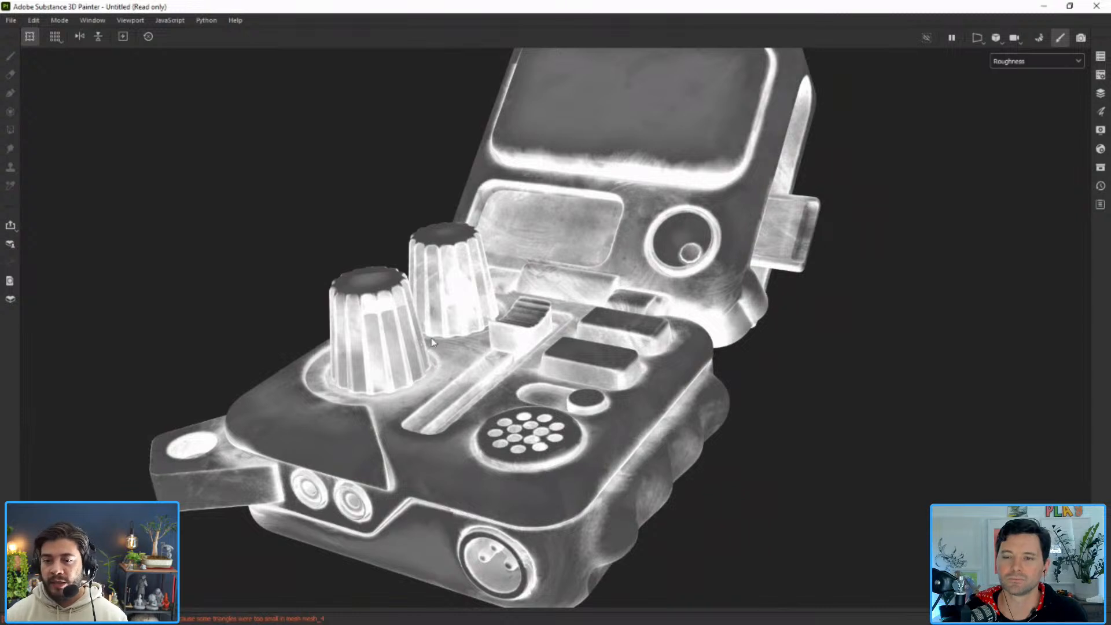
pyautogui.keyDown('alt'); pyautogui.moveTo(669, 267); pyautogui.dragTo(678, 238); pyautogui.keyUp('alt')
pyautogui.keyDown('alt'); pyautogui.moveTo(678, 239); pyautogui.dragTo(689, 215, button='right'); pyautogui.keyUp('alt')
pyautogui.keyDown('alt'); pyautogui.moveTo(689, 214); pyautogui.dragTo(619, 252, button='middle'); pyautogui.keyUp('alt')
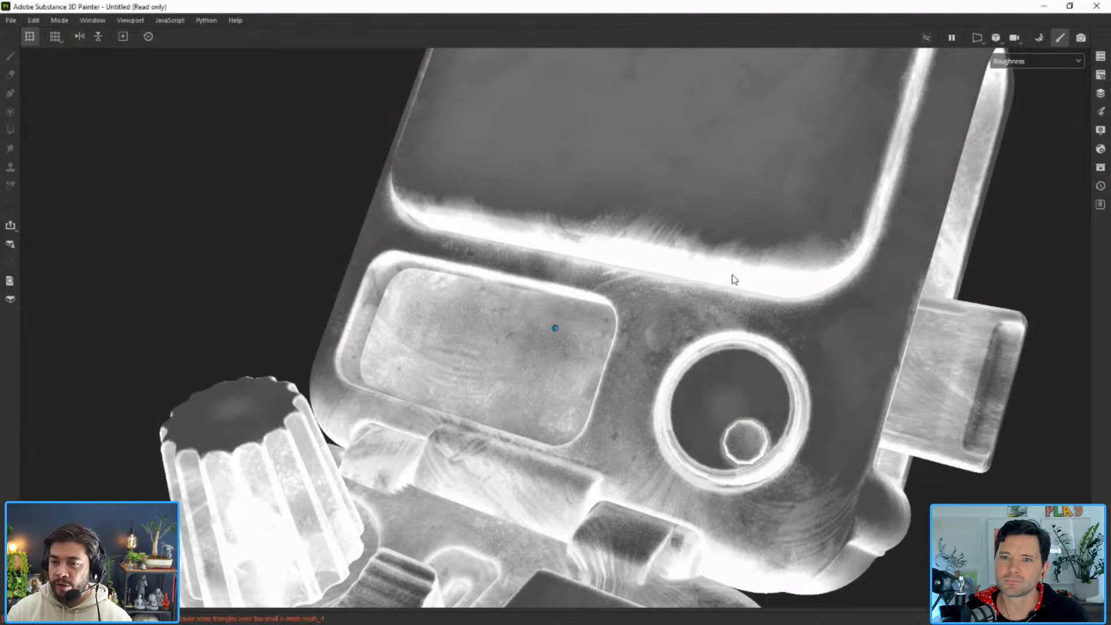
pyautogui.keyDown('alt'); pyautogui.moveTo(774, 231); pyautogui.dragTo(693, 190); pyautogui.keyUp('alt')
pyautogui.keyDown('alt'); pyautogui.moveTo(722, 245); pyautogui.dragTo(592, 79); pyautogui.keyUp('alt')
pyautogui.keyDown('alt'); pyautogui.moveTo(591, 79); pyautogui.dragTo(580, 186, button='middle'); pyautogui.keyUp('alt')
pyautogui.keyDown('alt'); pyautogui.moveTo(580, 185); pyautogui.dragTo(671, 208, button='right'); pyautogui.keyUp('alt')
pyautogui.keyDown('alt'); pyautogui.moveTo(672, 208); pyautogui.dragTo(667, 315); pyautogui.keyUp('alt')
pyautogui.keyDown('alt'); pyautogui.moveTo(667, 315); pyautogui.dragTo(798, 300, button='right'); pyautogui.keyUp('alt')
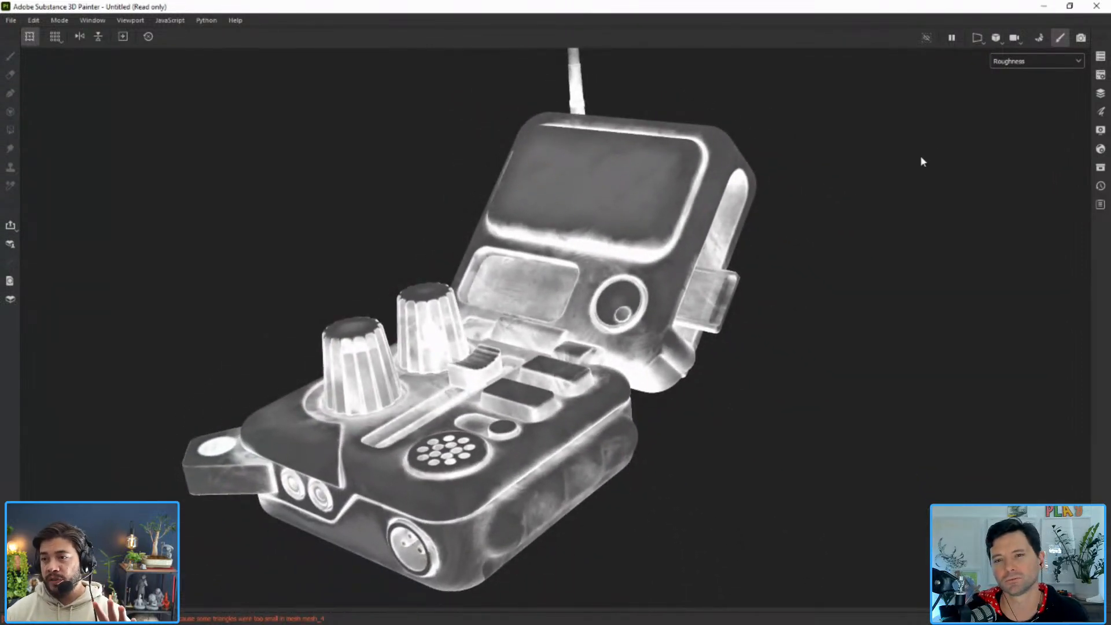
# Return the viewport to Material display with the side panels shown, and collapse the Plastic Dusty folder.
pyautogui.click(1008, 62)
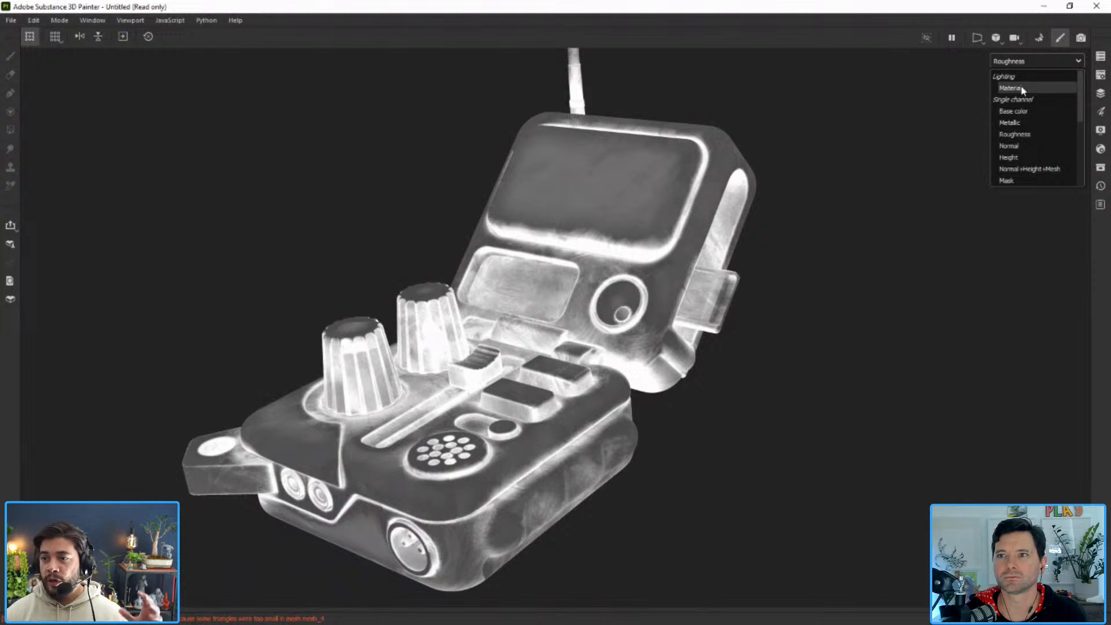
pyautogui.click(1022, 89)
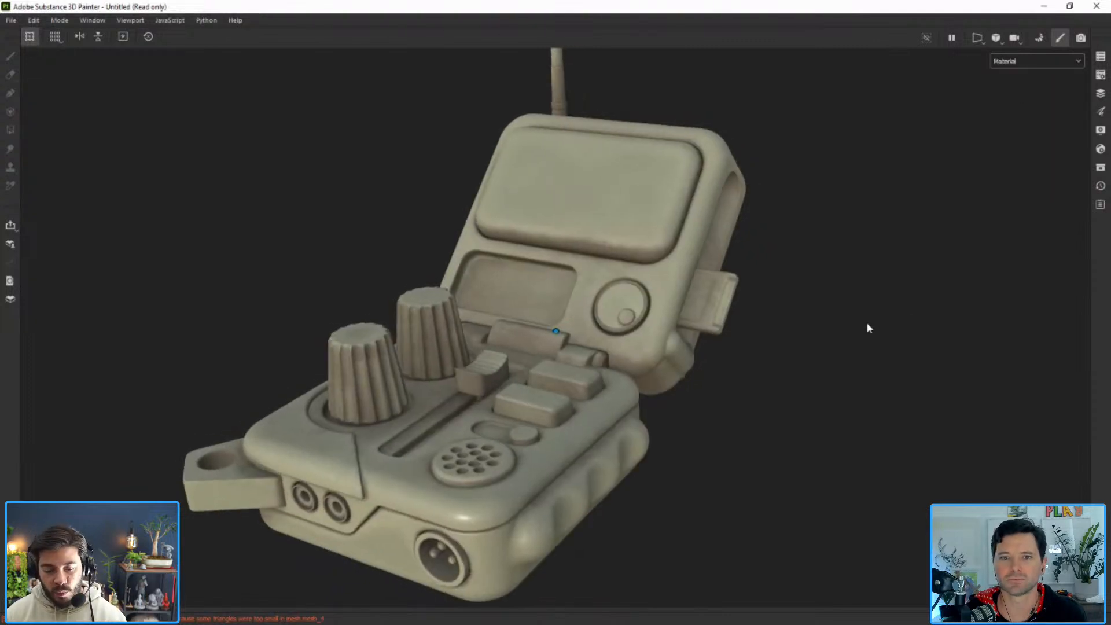
pyautogui.press('Tab')
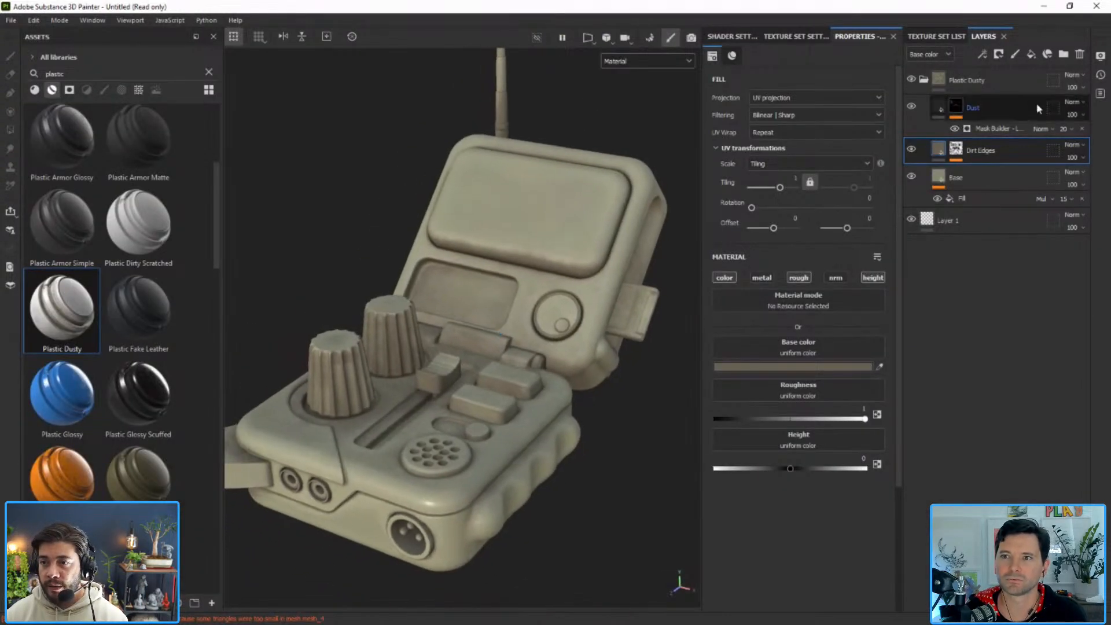
pyautogui.click(926, 87)
pyautogui.click(924, 81)
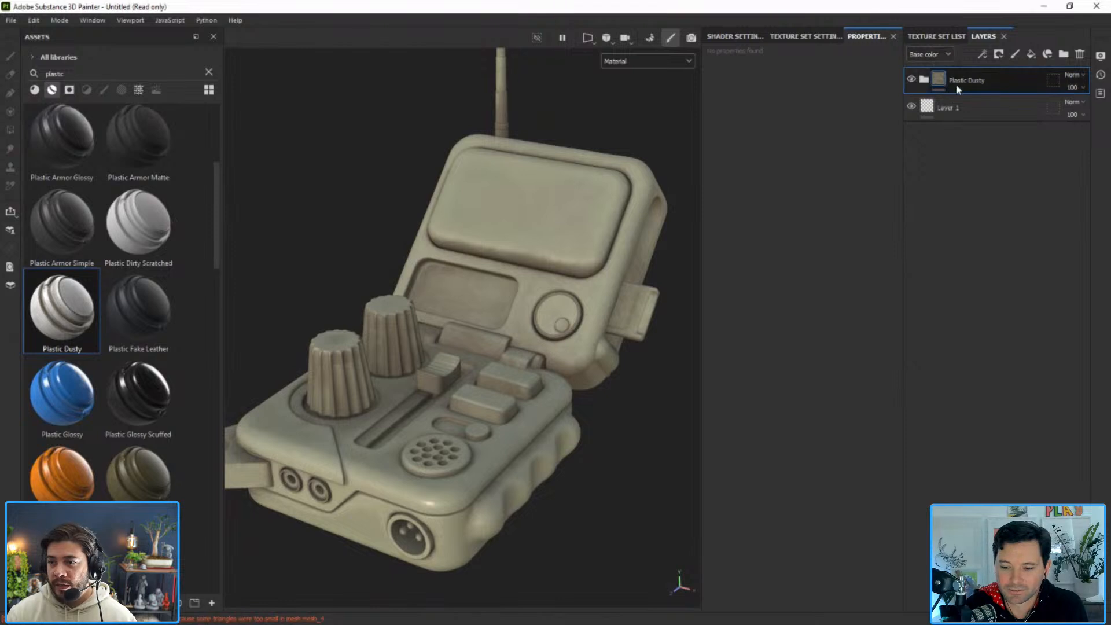
# Add a fill layer above the Plastic Dusty folder.
pyautogui.keyDown('alt'); pyautogui.moveTo(599, 114); pyautogui.dragTo(627, 139); pyautogui.keyUp('alt')
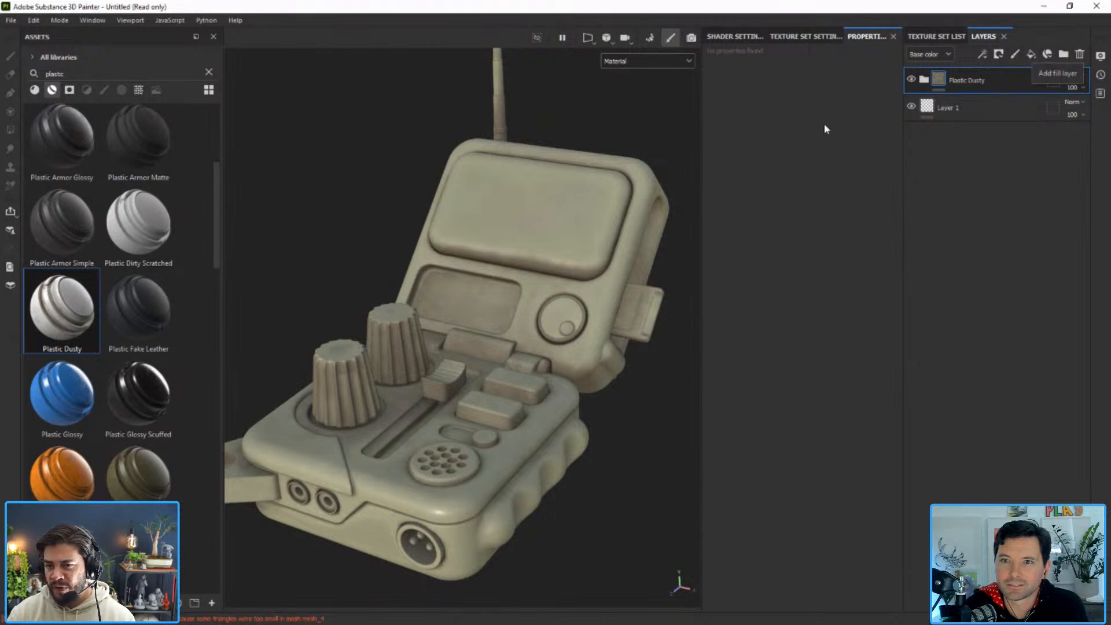
pyautogui.keyDown('alt'); pyautogui.moveTo(682, 179); pyautogui.dragTo(669, 203); pyautogui.keyUp('alt')
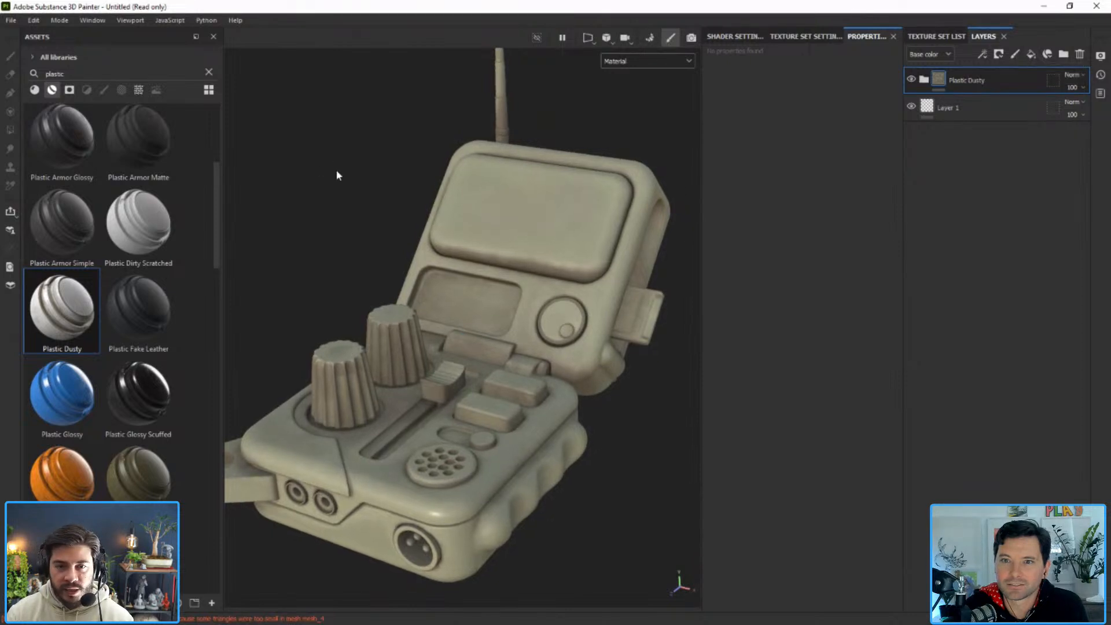
pyautogui.keyDown('alt'); pyautogui.moveTo(652, 179); pyautogui.dragTo(581, 325); pyautogui.keyUp('alt')
pyautogui.keyDown('alt'); pyautogui.moveTo(554, 367); pyautogui.dragTo(552, 332, button='middle'); pyautogui.keyUp('alt')
pyautogui.keyDown('alt'); pyautogui.moveTo(554, 358); pyautogui.dragTo(477, 421, button='right'); pyautogui.keyUp('alt')
pyautogui.keyDown('alt'); pyautogui.moveTo(478, 421); pyautogui.dragTo(542, 407); pyautogui.keyUp('alt')
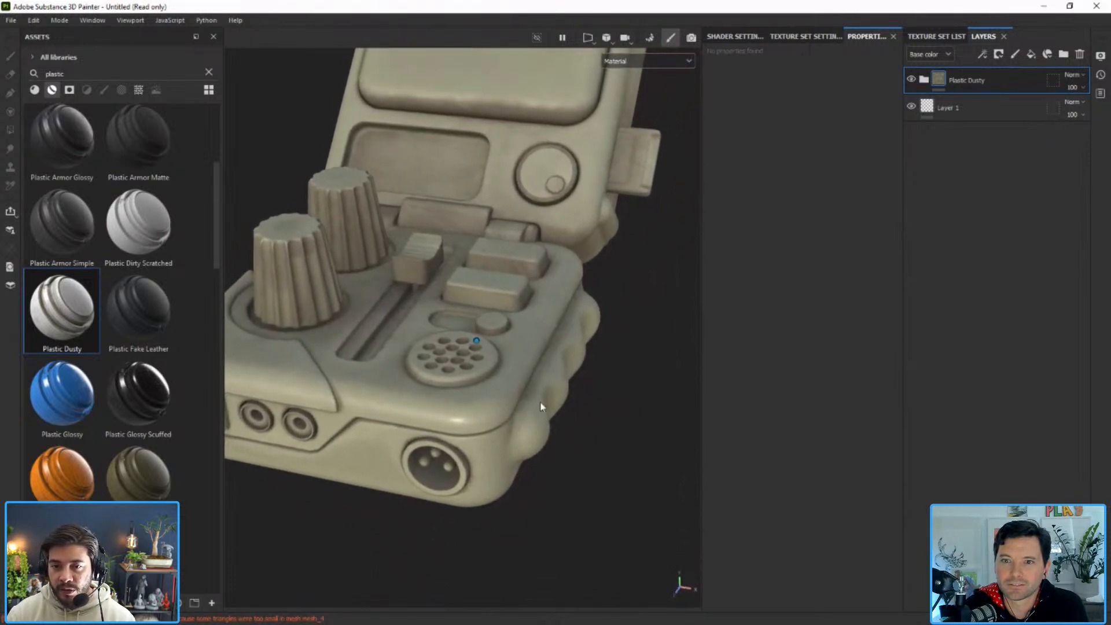
pyautogui.click(1031, 55)
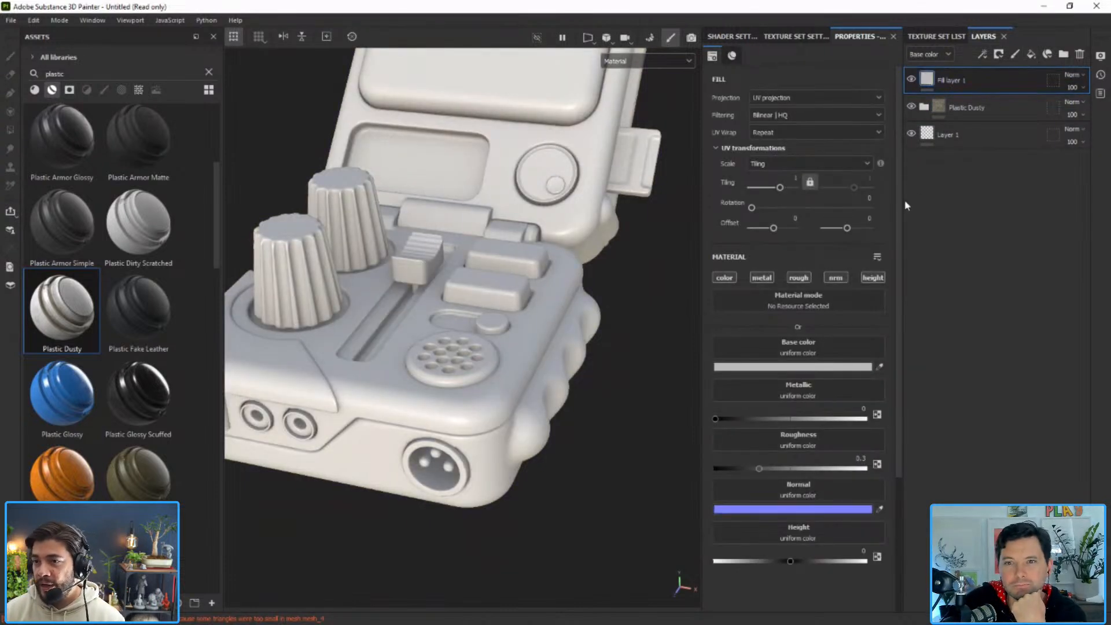
pyautogui.keyDown('alt'); pyautogui.moveTo(500, 269); pyautogui.dragTo(507, 337, button='middle'); pyautogui.keyUp('alt')
pyautogui.scroll(-1, 509, 337)
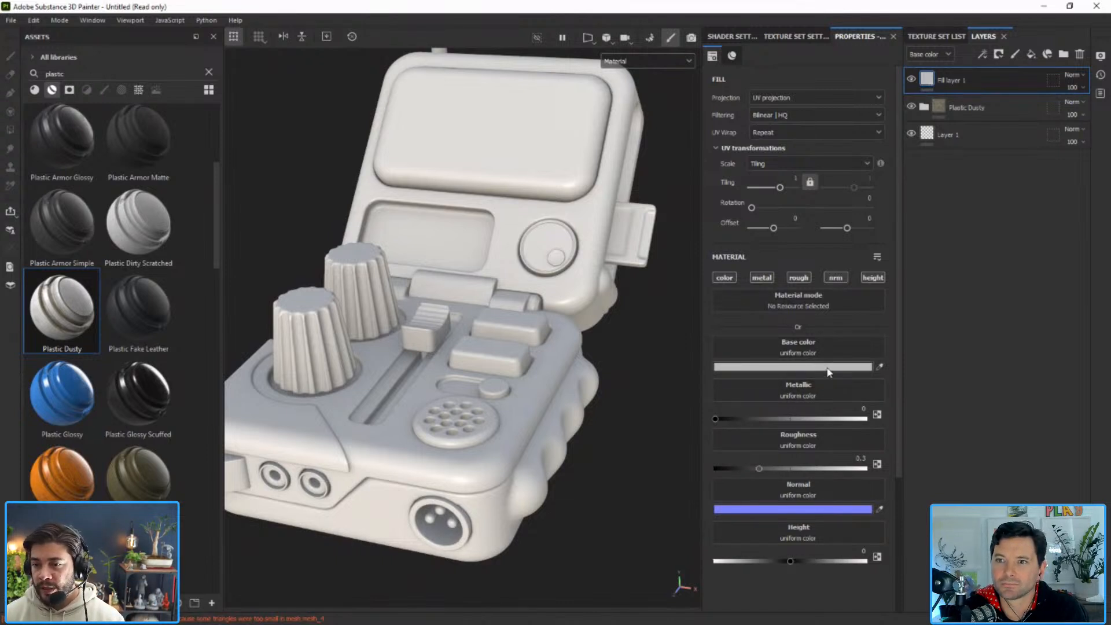
# Set the new fill layer's base color to a dark neutral grey.
pyautogui.click(806, 370)
pyautogui.moveTo(848, 476); pyautogui.dragTo(806, 509)
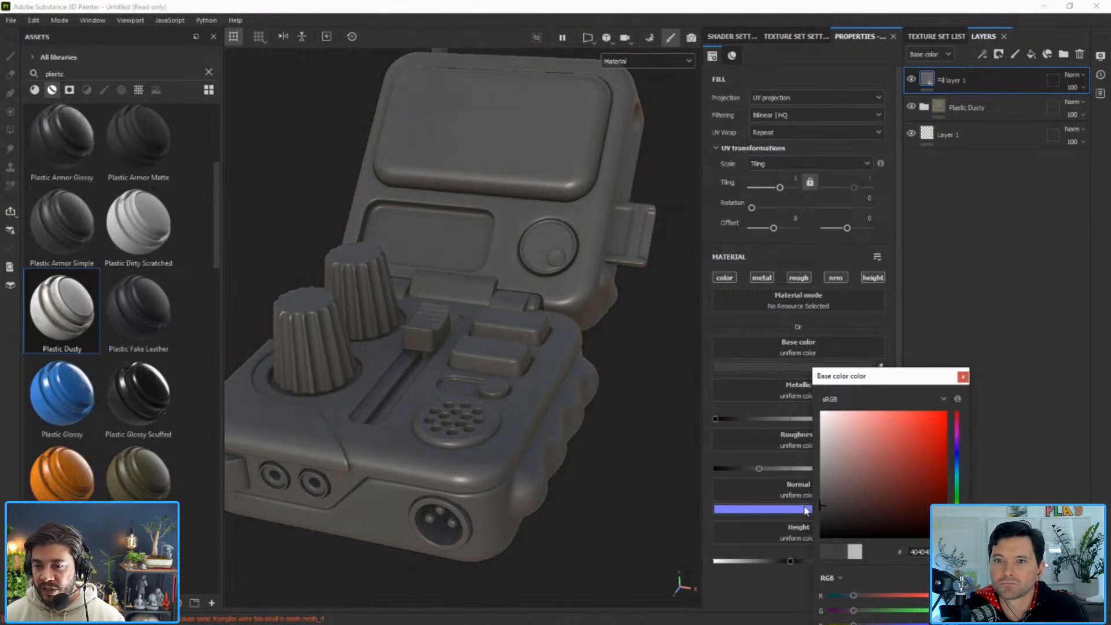
pyautogui.click(963, 377)
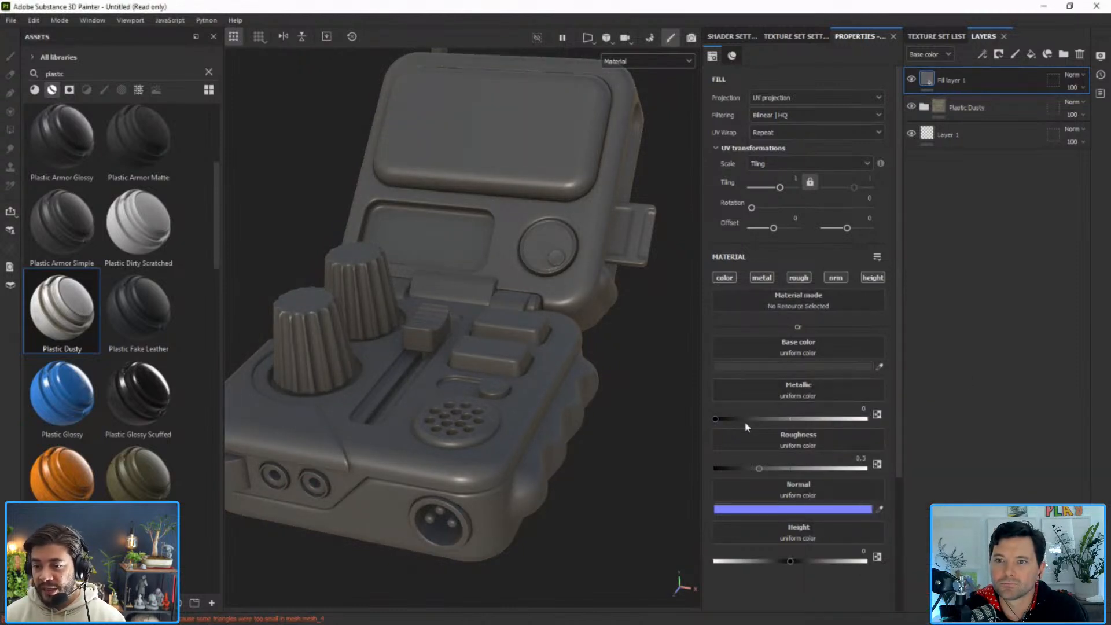
# Try a high Metallic value on the dark grey fill layer and return it to 0.
pyautogui.moveTo(713, 418); pyautogui.dragTo(858, 419)
pyautogui.keyDown('alt'); pyautogui.moveTo(498, 405); pyautogui.dragTo(463, 370); pyautogui.keyUp('alt')
pyautogui.keyDown('alt'); pyautogui.moveTo(669, 434); pyautogui.dragTo(706, 431); pyautogui.keyUp('alt')
pyautogui.moveTo(775, 418); pyautogui.dragTo(718, 418)
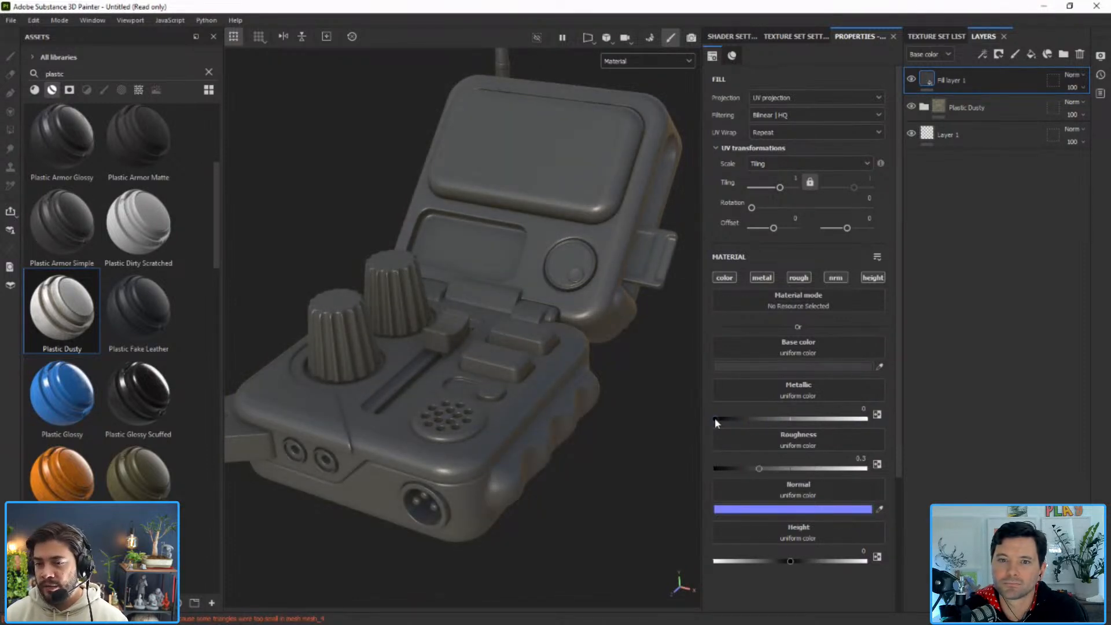
# Preview the dark grey fill layer once more with increased Metallic, then restore the value to 0.
pyautogui.moveTo(714, 418); pyautogui.dragTo(834, 418)
pyautogui.moveTo(700, 427); pyautogui.dragTo(811, 418)
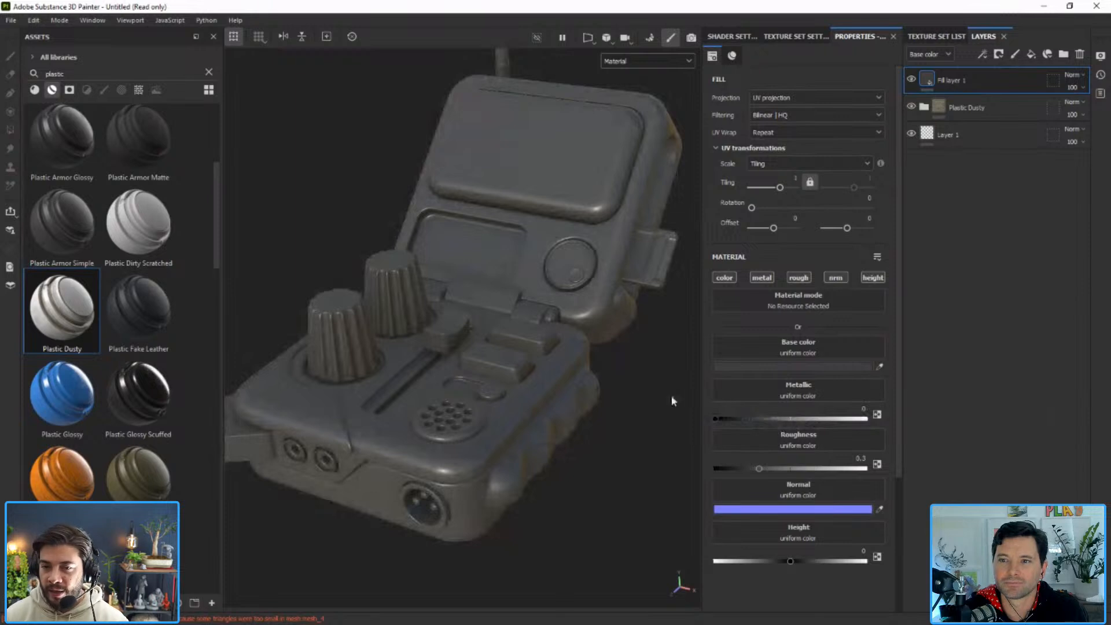
pyautogui.keyDown('alt'); pyautogui.moveTo(547, 365); pyautogui.dragTo(556, 373); pyautogui.keyUp('alt')
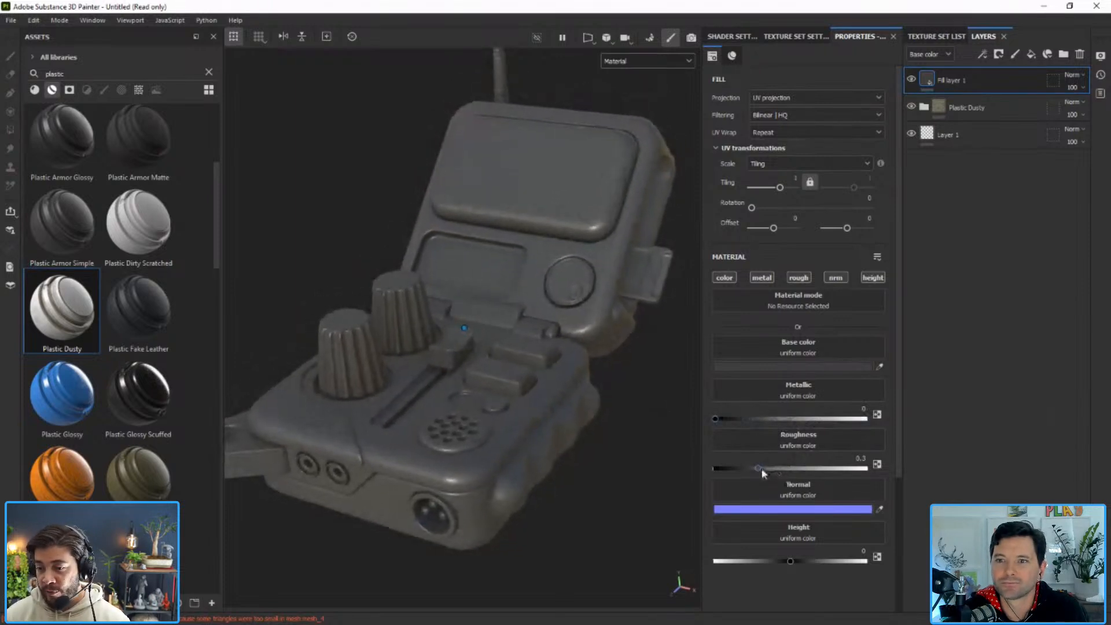
# Try the fill layer's Roughness at 1 and then at a nearly glossy 0.0150.
pyautogui.moveTo(760, 467); pyautogui.dragTo(899, 469)
pyautogui.keyDown('alt'); pyautogui.moveTo(571, 421); pyautogui.dragTo(595, 429); pyautogui.keyUp('alt')
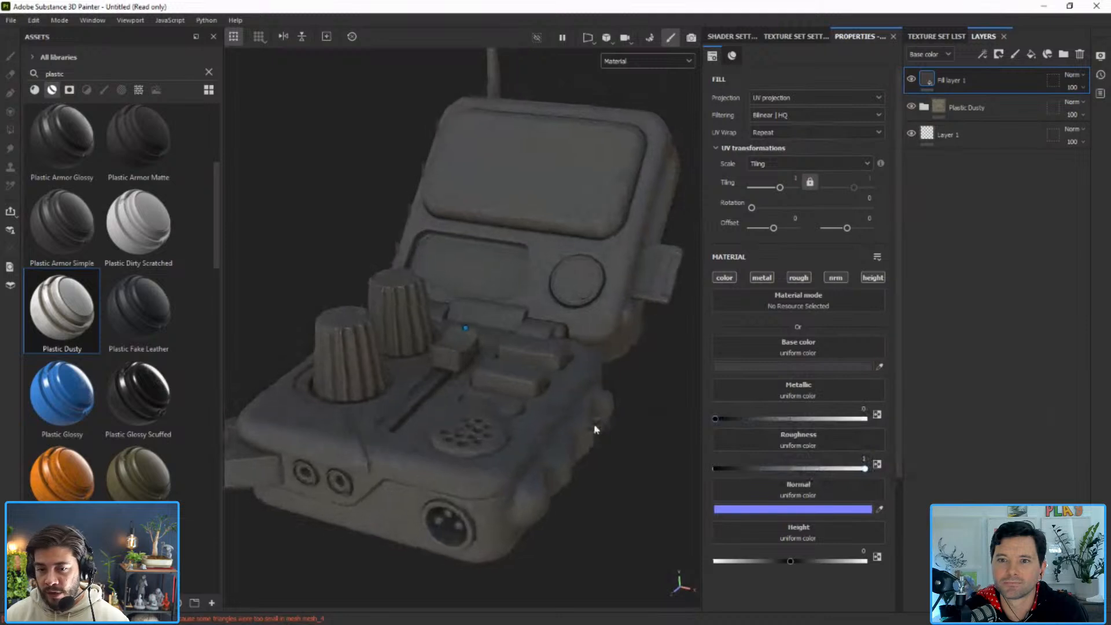
pyautogui.scroll(1, 595, 428)
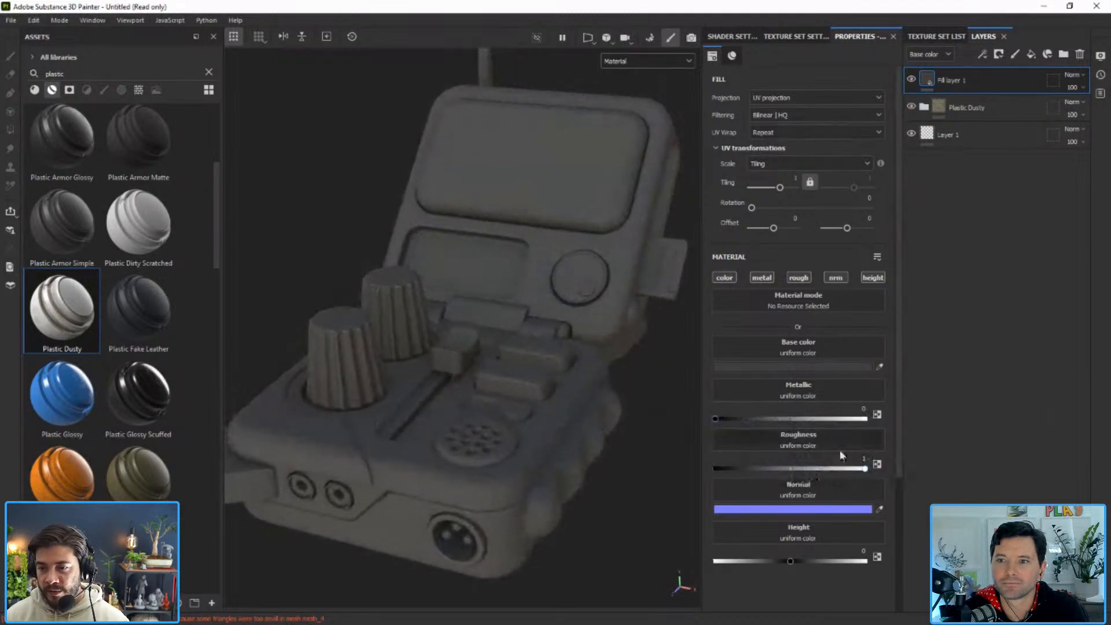
pyautogui.moveTo(847, 469); pyautogui.dragTo(709, 472)
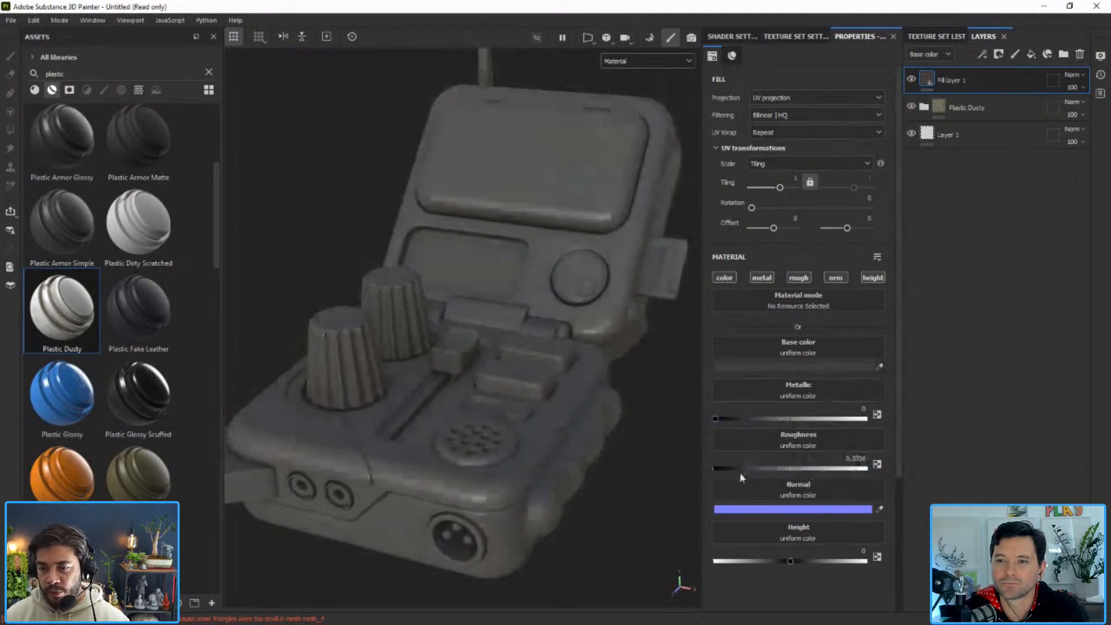
pyautogui.keyDown('alt'); pyautogui.moveTo(619, 493); pyautogui.dragTo(590, 479); pyautogui.keyUp('alt')
pyautogui.moveTo(716, 468)
pyautogui.mouseDown()
pyautogui.moveTo(866, 468)
pyautogui.moveTo(717, 478)
pyautogui.mouseUp()
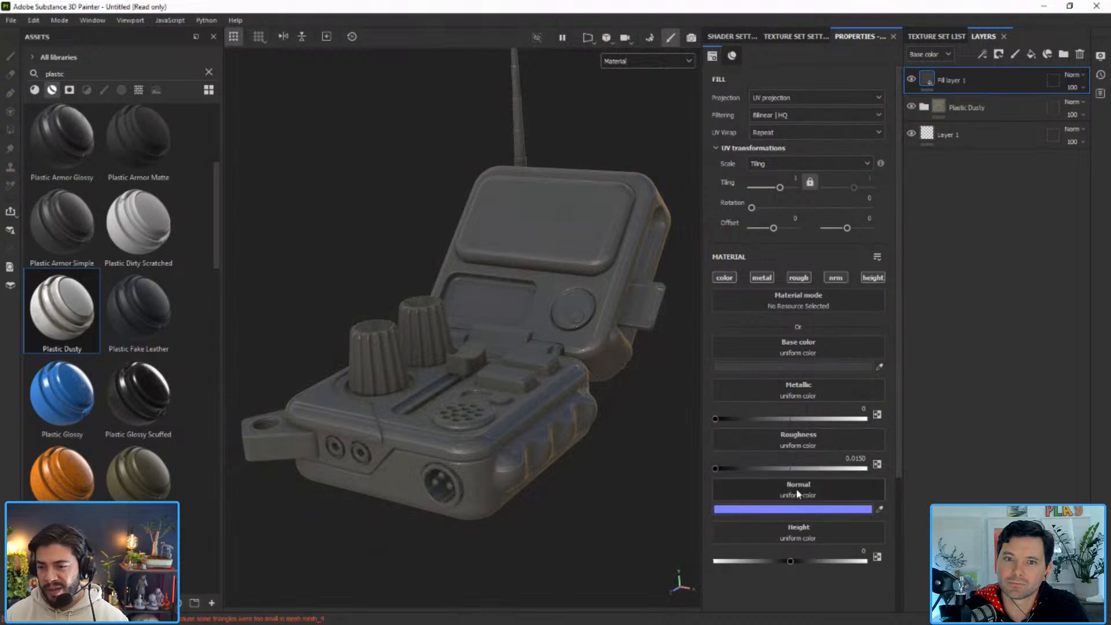
# Set the fill layer's Height to 0.5 and its Roughness to about 0.68.
pyautogui.moveTo(794, 562); pyautogui.dragTo(820, 564)
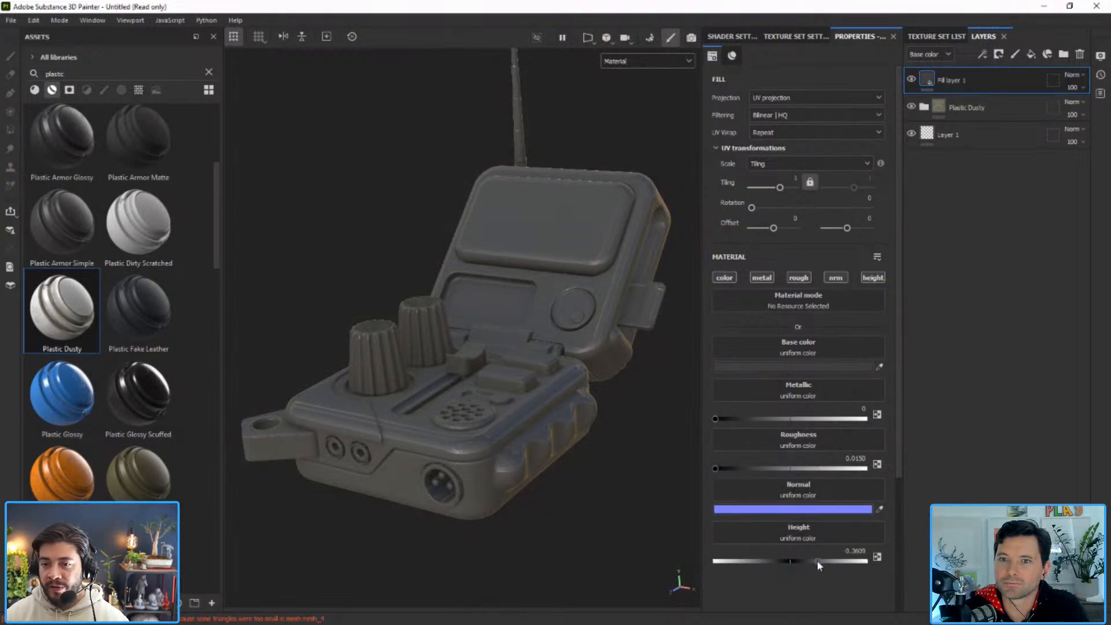
pyautogui.doubleClick(855, 550)
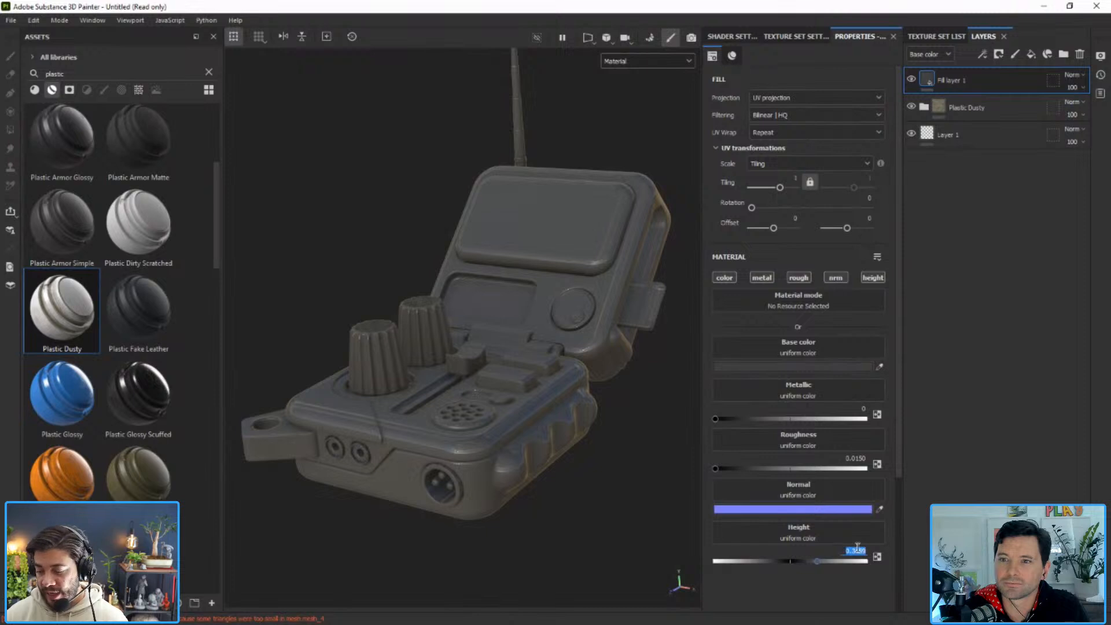
pyautogui.write('0')
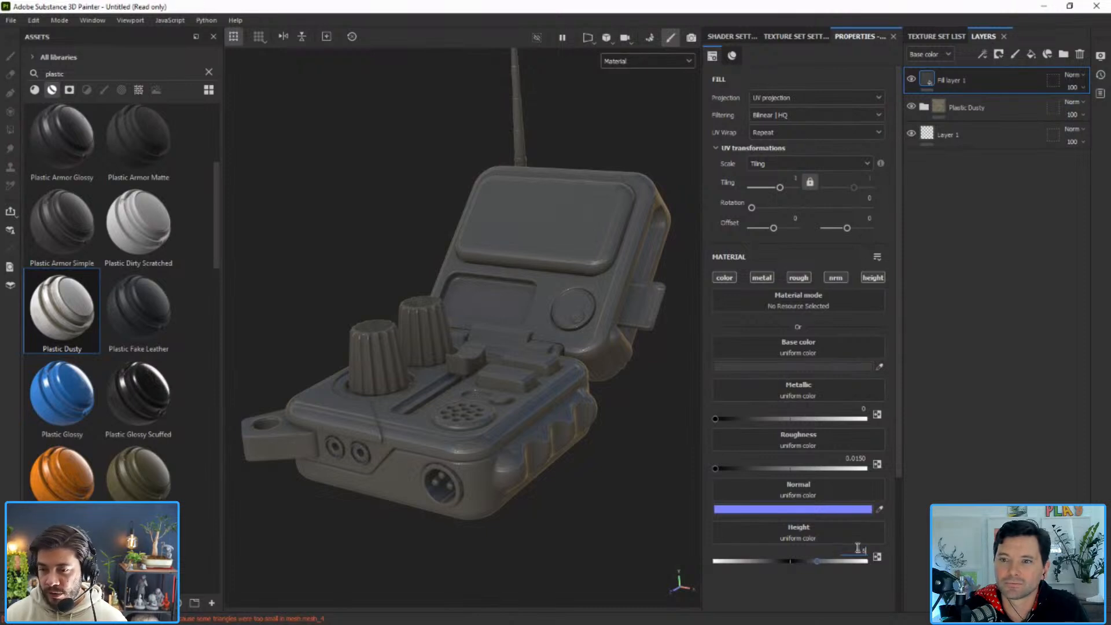
pyautogui.write('.5')
pyautogui.press('Return')
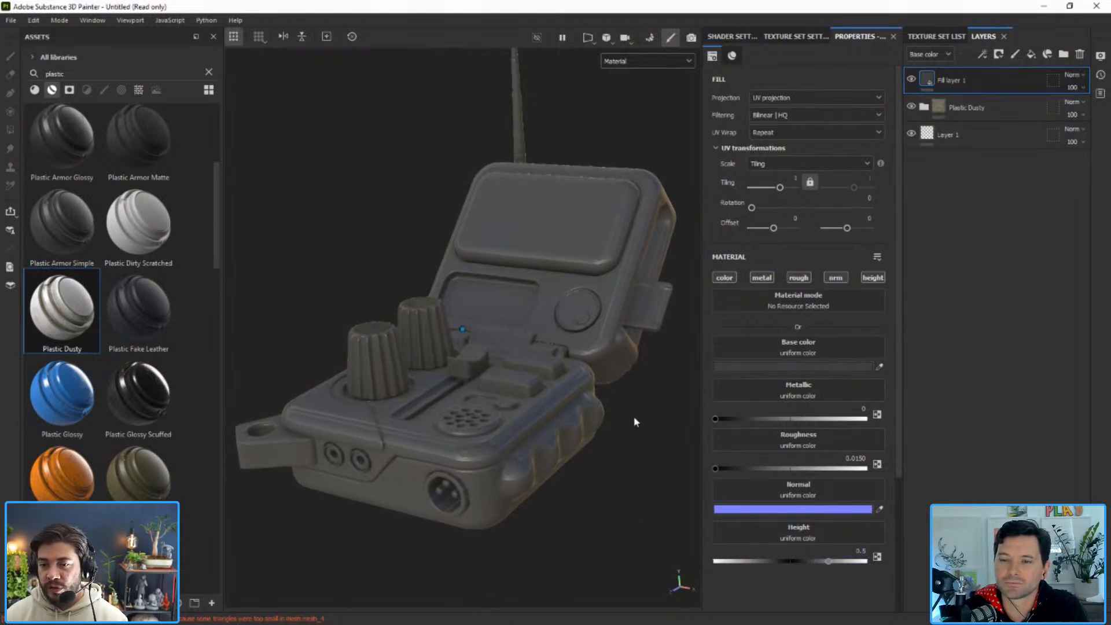
pyautogui.moveTo(788, 467); pyautogui.dragTo(820, 469)
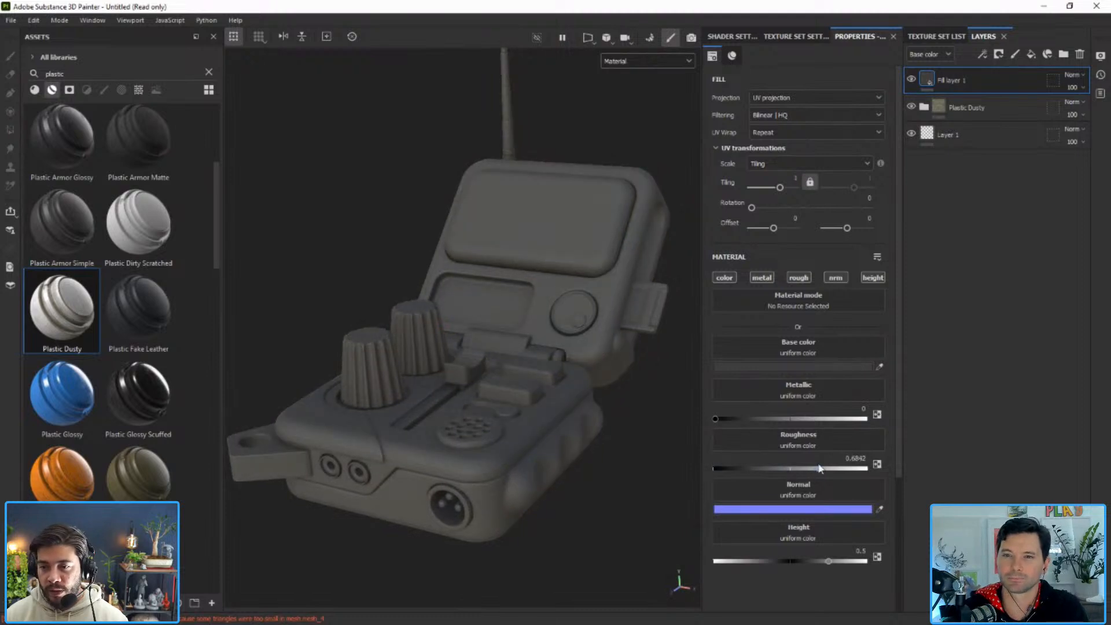
# Change the fill layer's base color to a medium saturated blue.
pyautogui.click(832, 365)
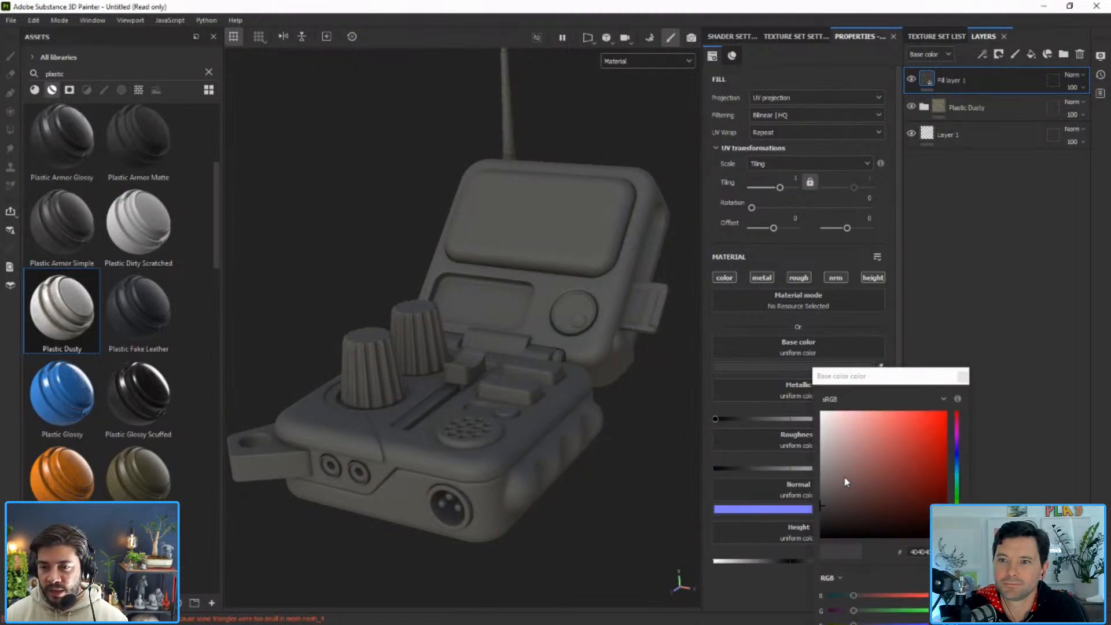
pyautogui.moveTo(836, 470); pyautogui.dragTo(902, 462)
pyautogui.click(957, 457)
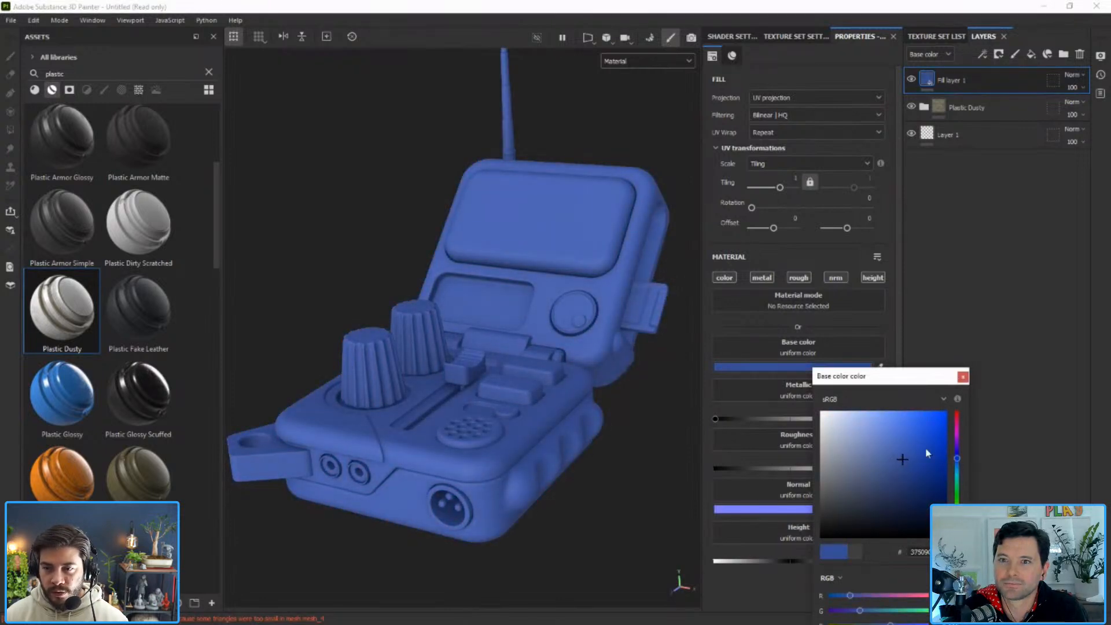
pyautogui.click(963, 376)
pyautogui.keyDown('alt'); pyautogui.moveTo(469, 427); pyautogui.dragTo(549, 428); pyautogui.keyUp('alt')
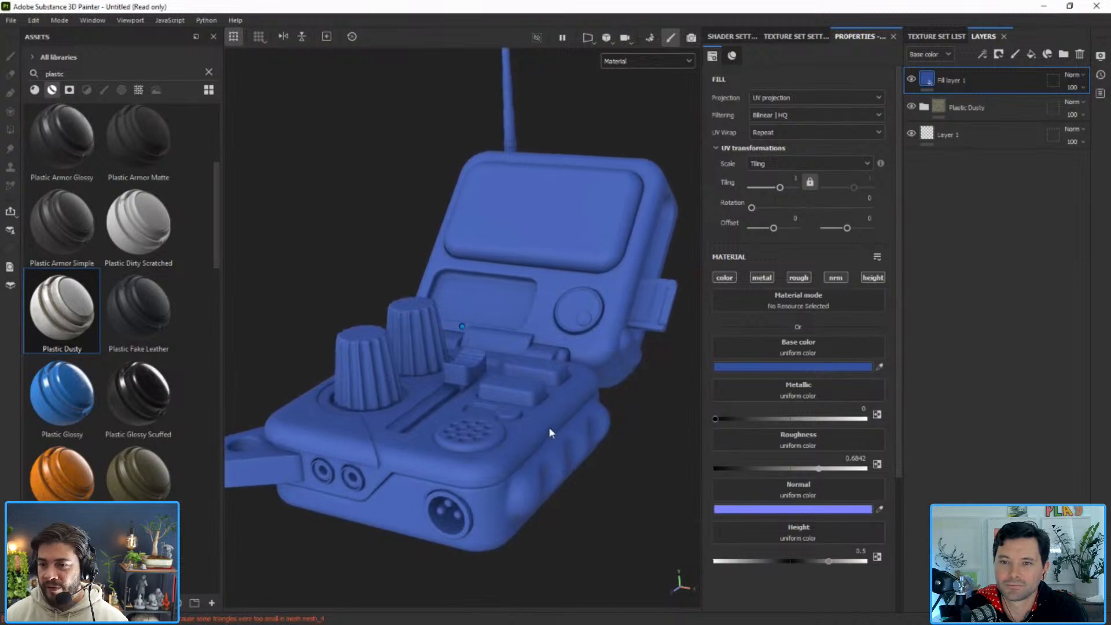
pyautogui.keyDown('alt'); pyautogui.moveTo(548, 428); pyautogui.dragTo(481, 399, button='right'); pyautogui.keyUp('alt')
pyautogui.keyDown('alt'); pyautogui.moveTo(481, 399); pyautogui.dragTo(483, 412, button='middle'); pyautogui.keyUp('alt')
pyautogui.keyDown('alt'); pyautogui.moveTo(483, 412); pyautogui.dragTo(781, 412, button='right'); pyautogui.keyUp('alt')
pyautogui.press('f')
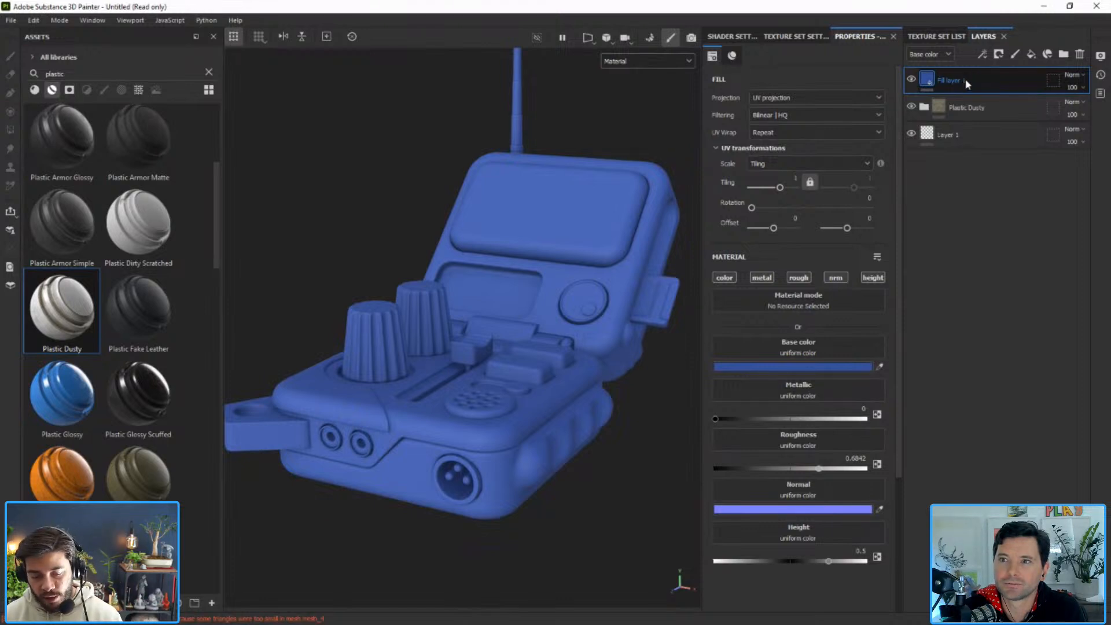
# Rename the blue fill layer to "base grip".
pyautogui.doubleClick(960, 79)
pyautogui.write('base c')
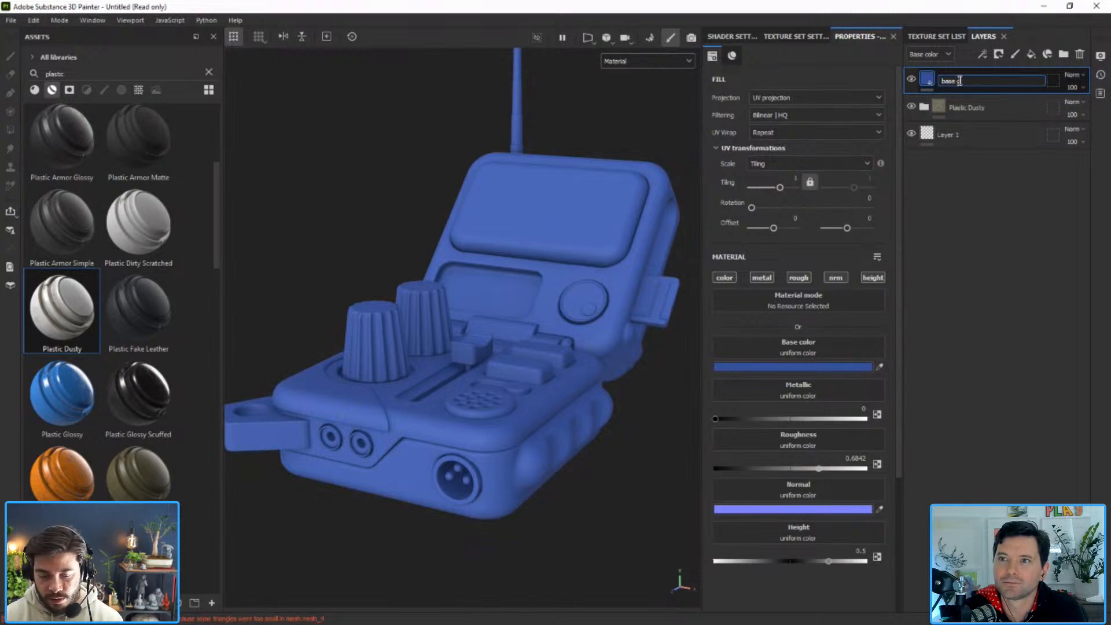
pyautogui.write(' grp')
pyautogui.press('Return')
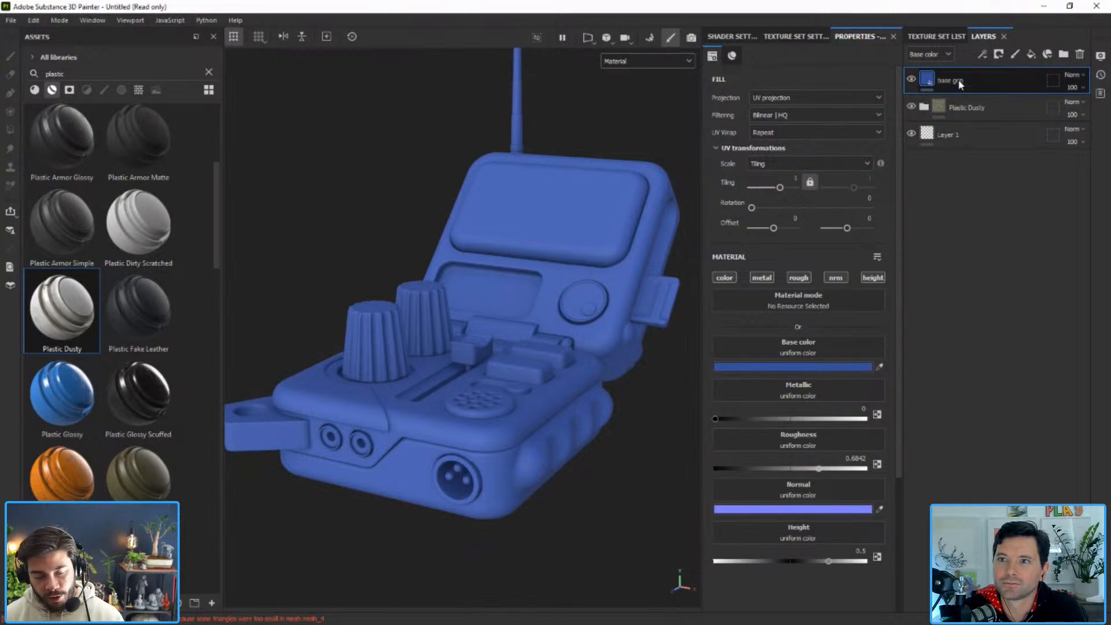
# Add a folder at the top of the layer stack and move the base grip layer into it.
pyautogui.rightClick(959, 84)
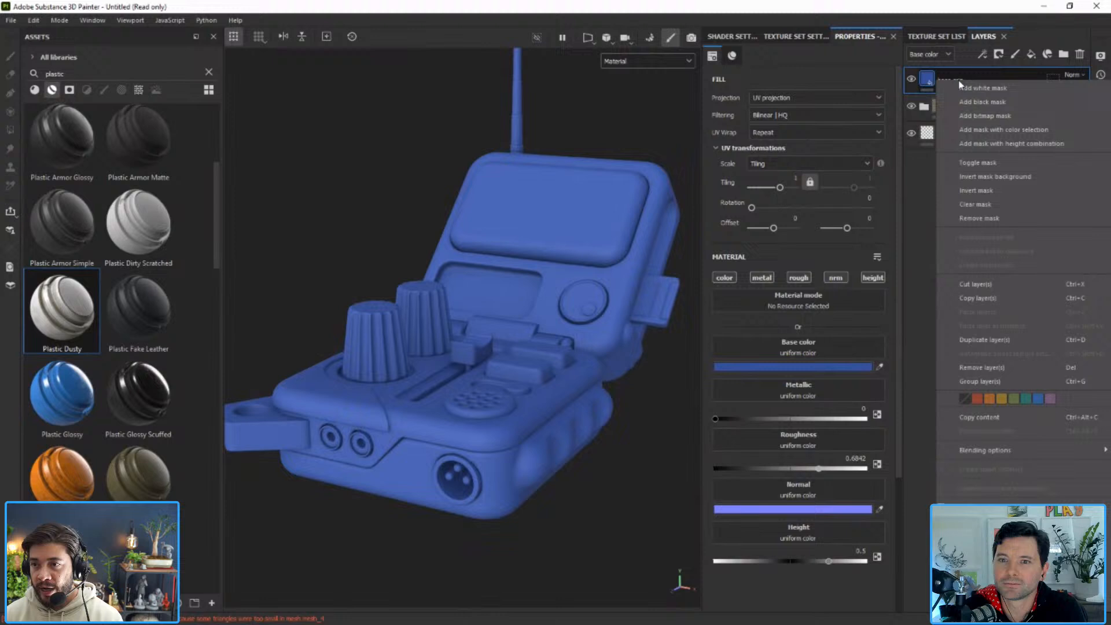
pyautogui.click(997, 72)
pyautogui.click(1064, 56)
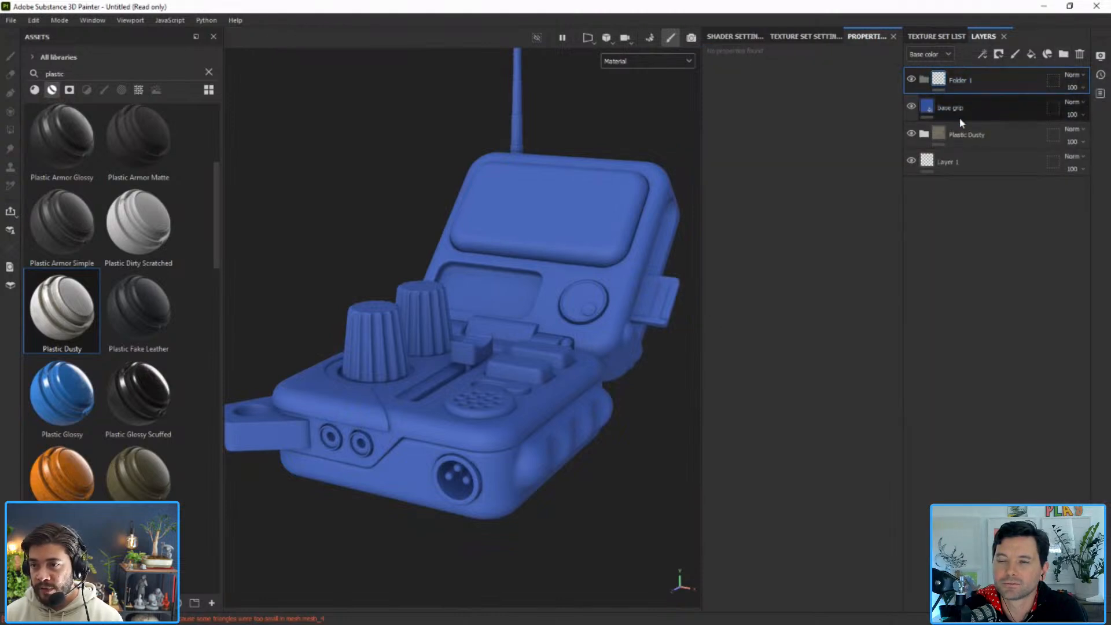
pyautogui.moveTo(959, 112); pyautogui.dragTo(959, 86)
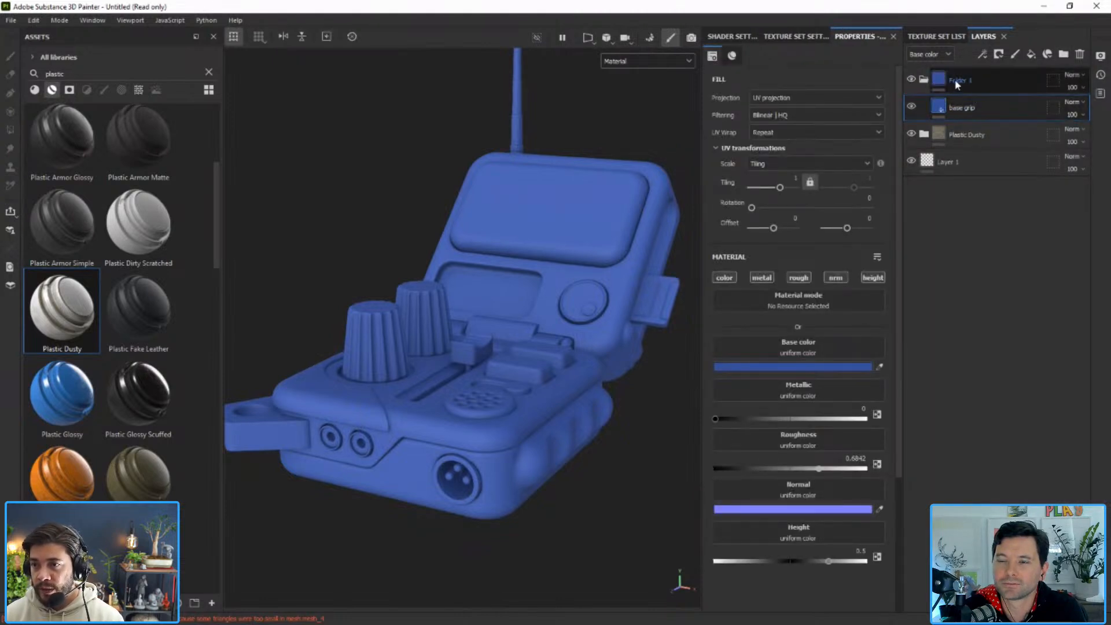
# Rename the new folder to GRIP and give it a blue color label.
pyautogui.click(994, 81)
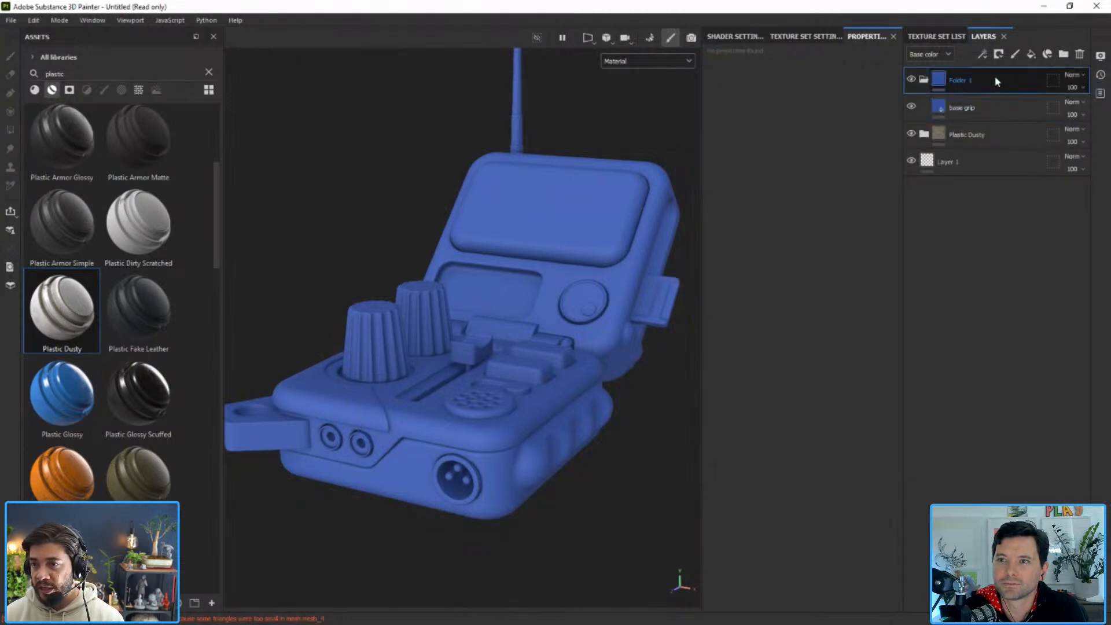
pyautogui.doubleClick(959, 81)
pyautogui.write('Gr')
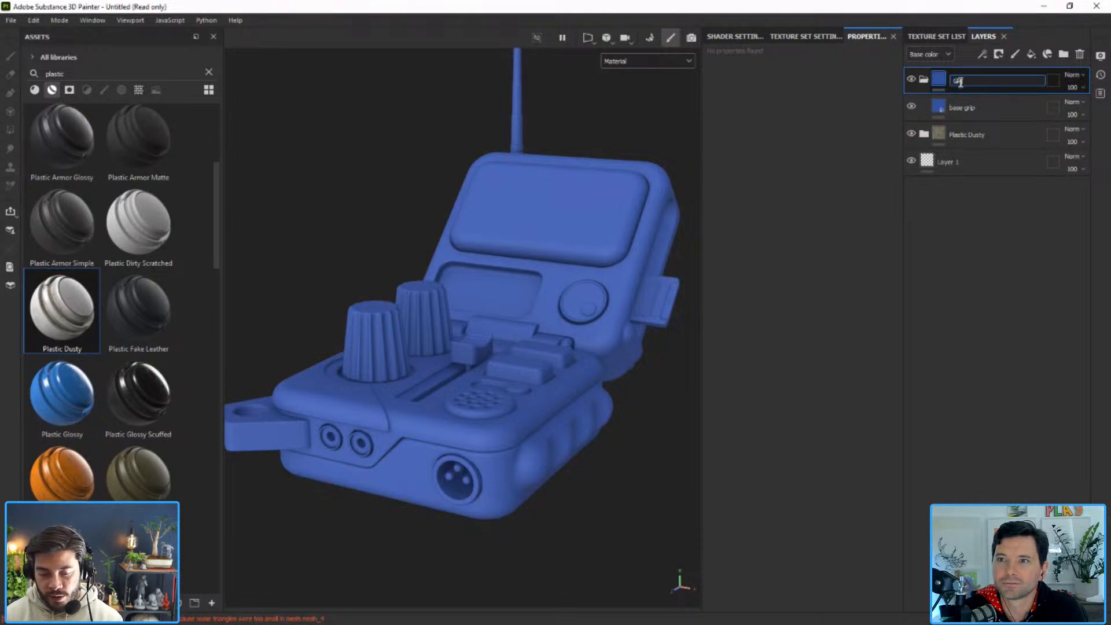
pyautogui.write('IP')
pyautogui.press('Return')
pyautogui.rightClick(959, 82)
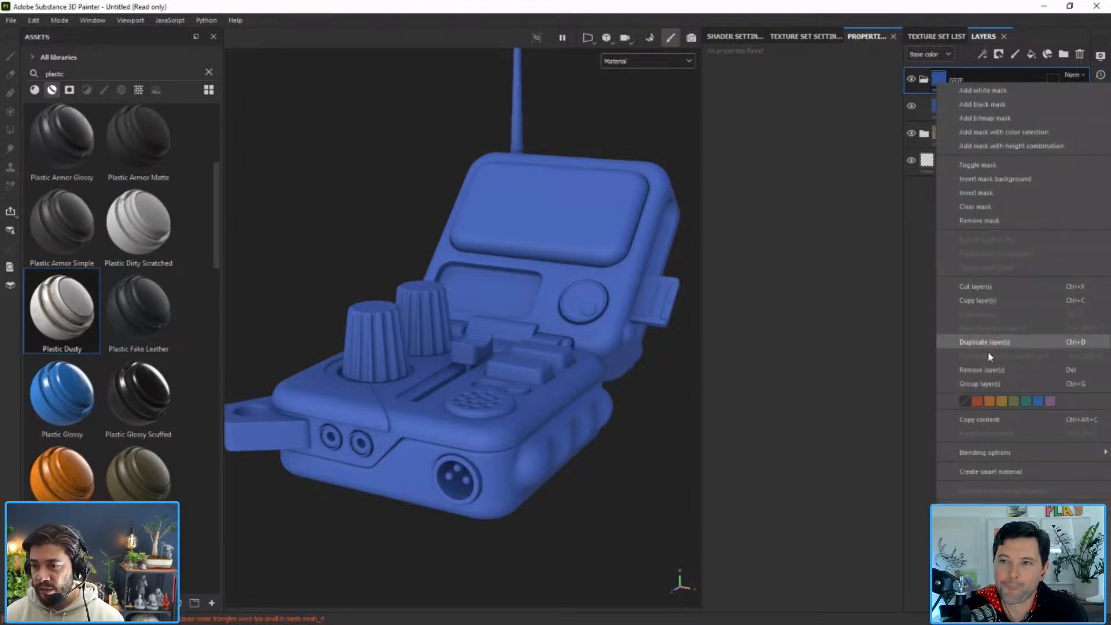
pyautogui.click(1001, 401)
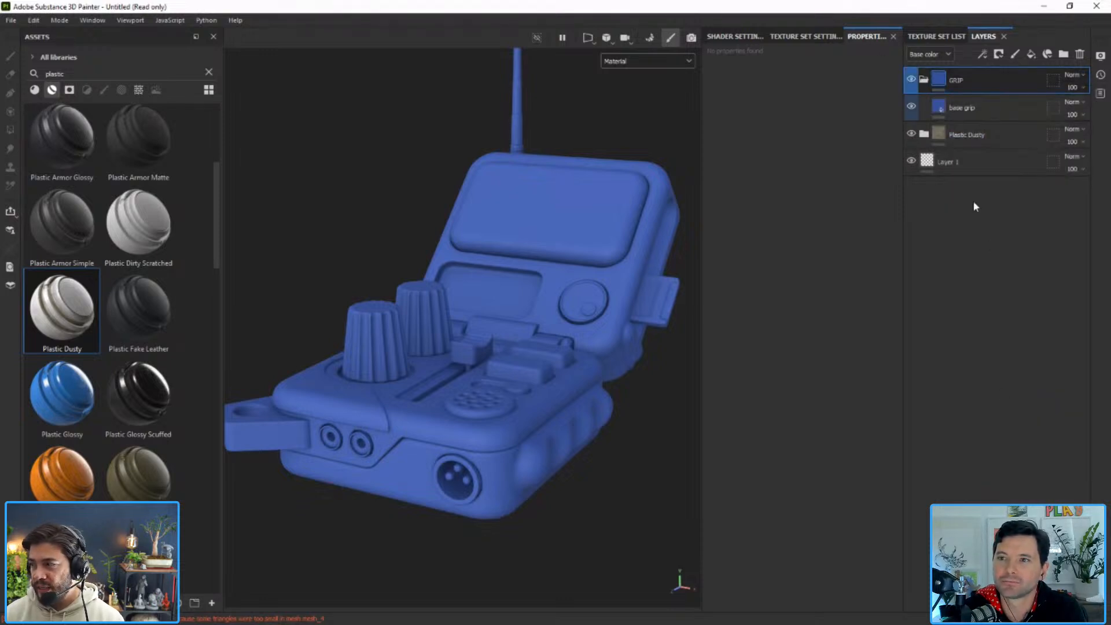
pyautogui.keyDown('alt'); pyautogui.moveTo(688, 207); pyautogui.dragTo(699, 217); pyautogui.keyUp('alt')
pyautogui.keyDown('alt'); pyautogui.moveTo(694, 167); pyautogui.dragTo(687, 173); pyautogui.keyUp('alt')
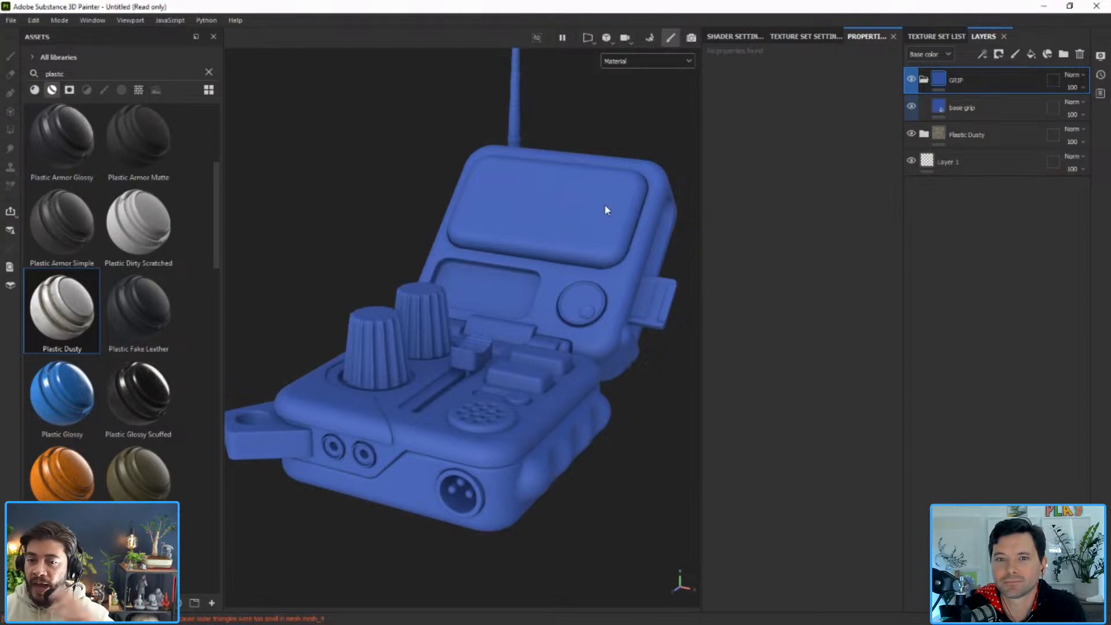
# Collapse the GRIP folder and toggle its visibility off and on to compare it with the Plastic Dusty material.
pyautogui.click(923, 79)
pyautogui.click(912, 79)
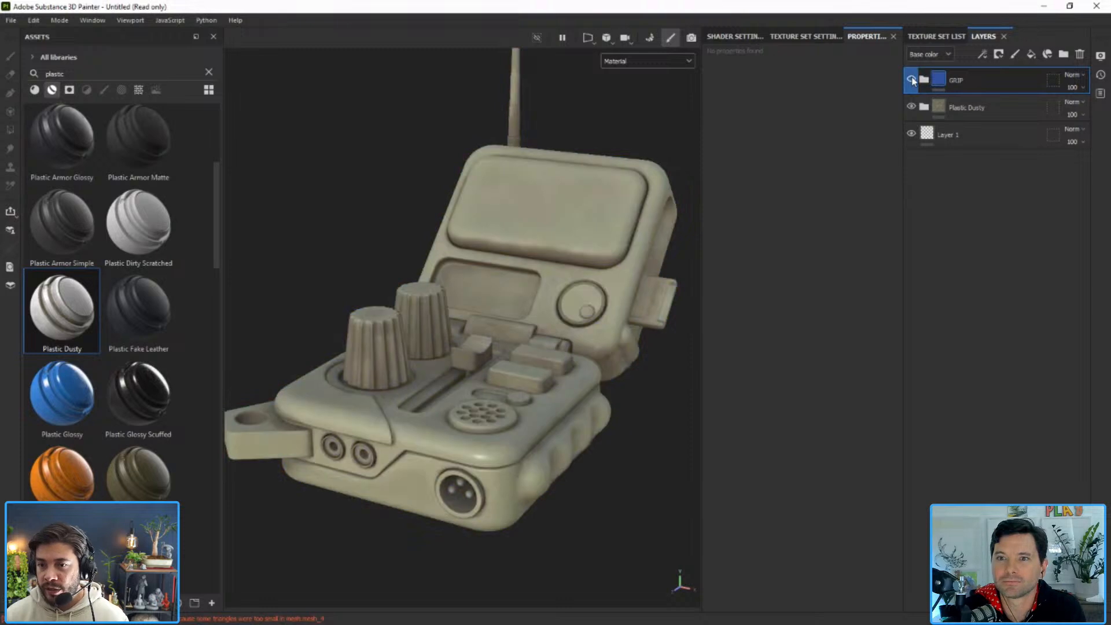
pyautogui.click(912, 80)
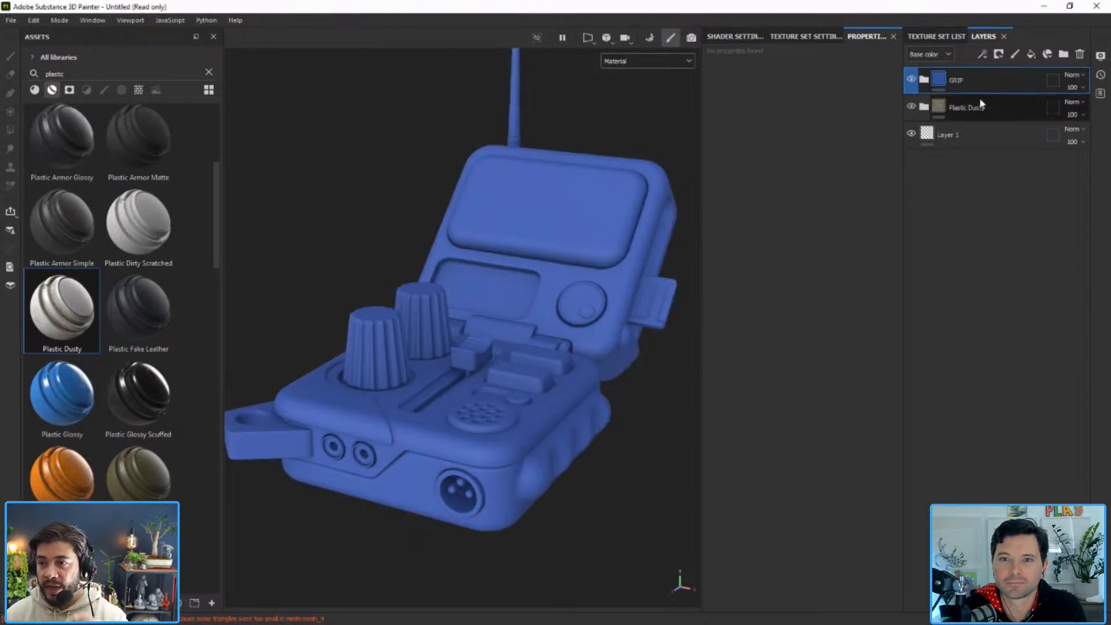
pyautogui.keyDown('alt'); pyautogui.moveTo(567, 290); pyautogui.dragTo(579, 317); pyautogui.keyUp('alt')
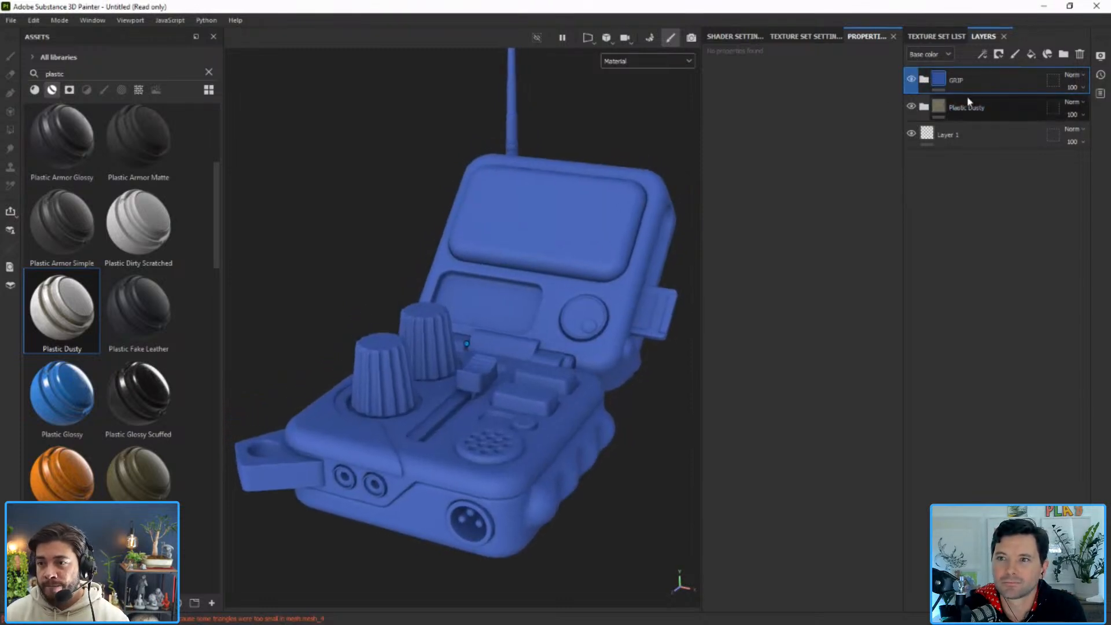
# Add a black mask to the GRIP folder and put a paint effect on that mask.
pyautogui.click(999, 55)
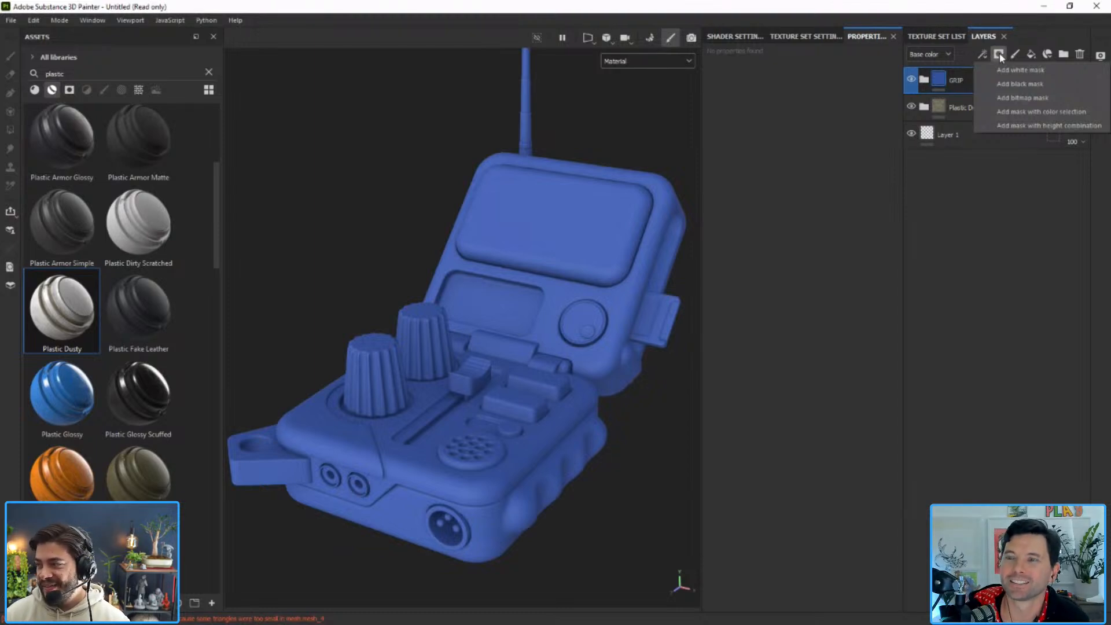
pyautogui.click(1023, 83)
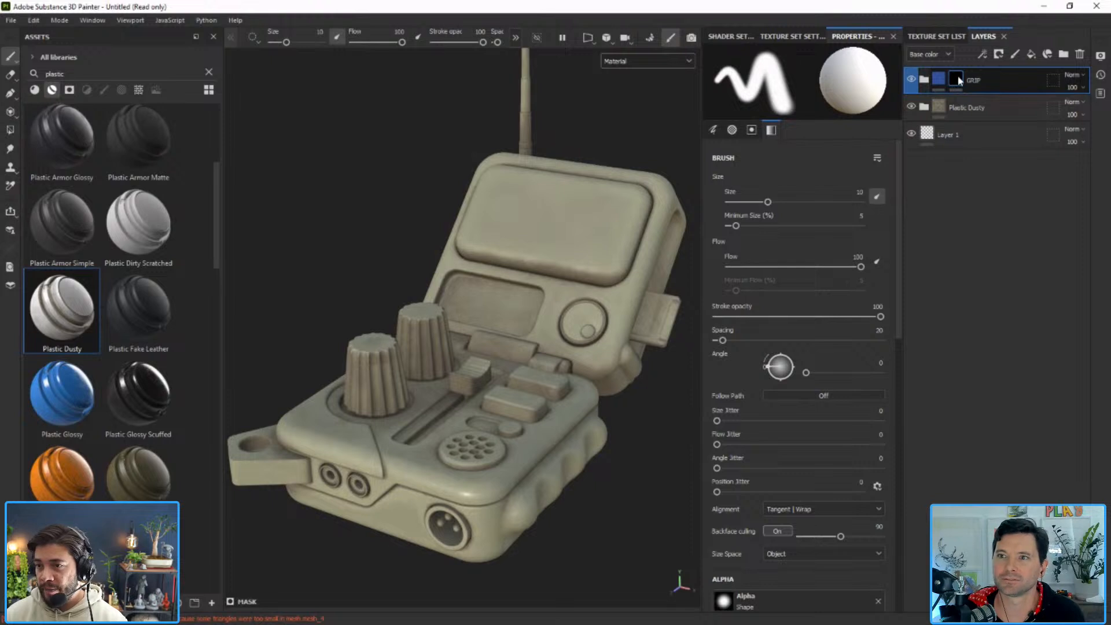
pyautogui.keyDown('alt'); pyautogui.moveTo(683, 163); pyautogui.dragTo(677, 165); pyautogui.keyUp('alt')
pyautogui.keyDown('alt'); pyautogui.moveTo(677, 165); pyautogui.dragTo(677, 167, button='right'); pyautogui.keyUp('alt')
pyautogui.keyDown('alt'); pyautogui.moveTo(677, 167); pyautogui.dragTo(674, 160, button='middle'); pyautogui.keyUp('alt')
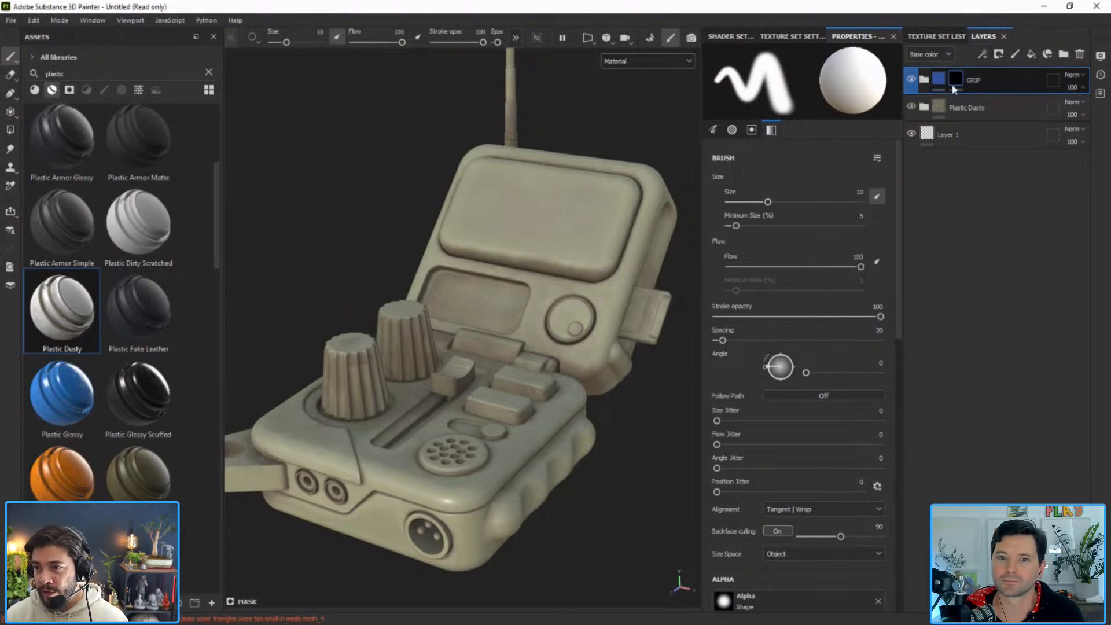
pyautogui.click(983, 54)
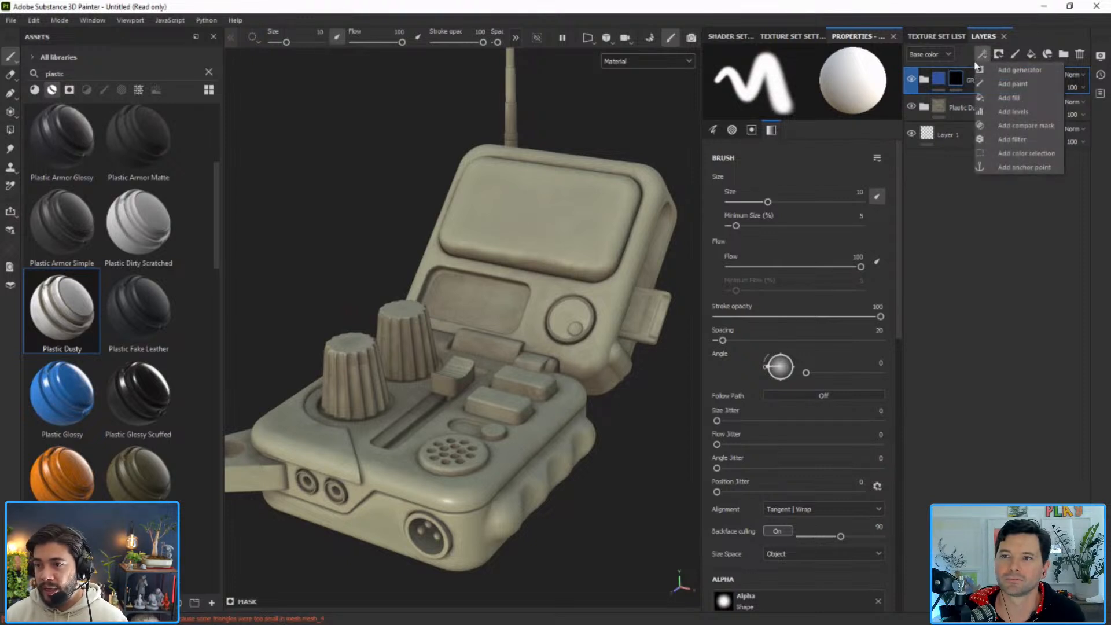
pyautogui.click(1014, 84)
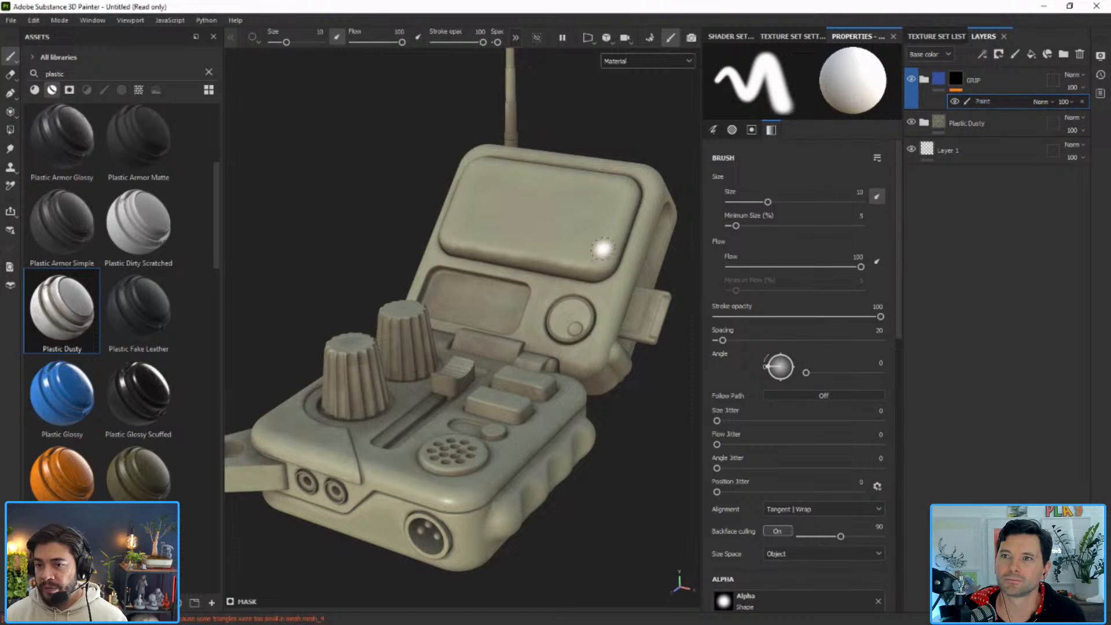
# Paint long freehand test strokes across the device on the GRIP folder's mask and toggle the paint effect's visibility.
pyautogui.moveTo(589, 192)
pyautogui.mouseDown()
pyautogui.moveTo(538, 225)
pyautogui.moveTo(570, 318)
pyautogui.moveTo(497, 347)
pyautogui.moveTo(405, 347)
pyautogui.moveTo(452, 463)
pyautogui.moveTo(307, 399)
pyautogui.mouseUp()
pyautogui.moveTo(454, 464)
pyautogui.mouseDown()
pyautogui.moveTo(402, 429)
pyautogui.moveTo(452, 285)
pyautogui.moveTo(529, 186)
pyautogui.mouseUp()
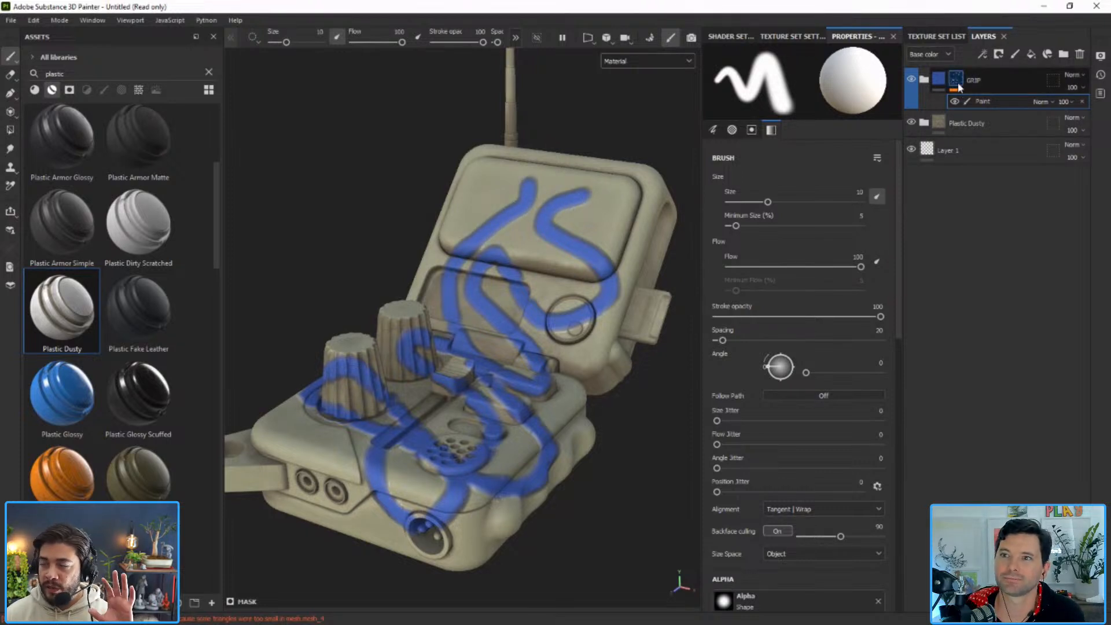
pyautogui.moveTo(959, 86)
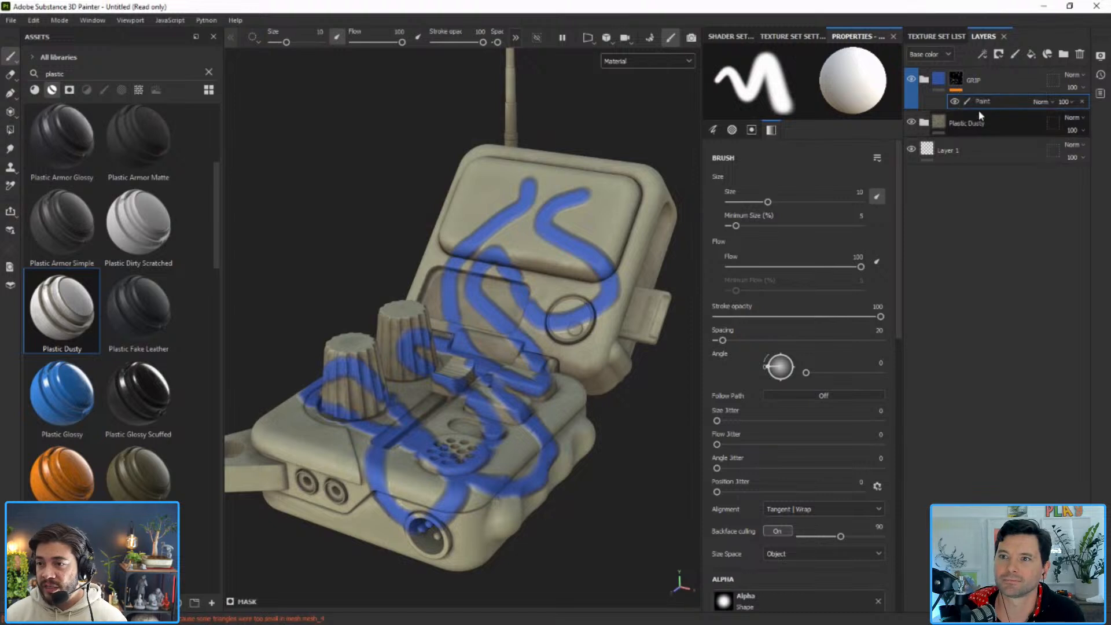
pyautogui.click(954, 102)
pyautogui.click(954, 102)
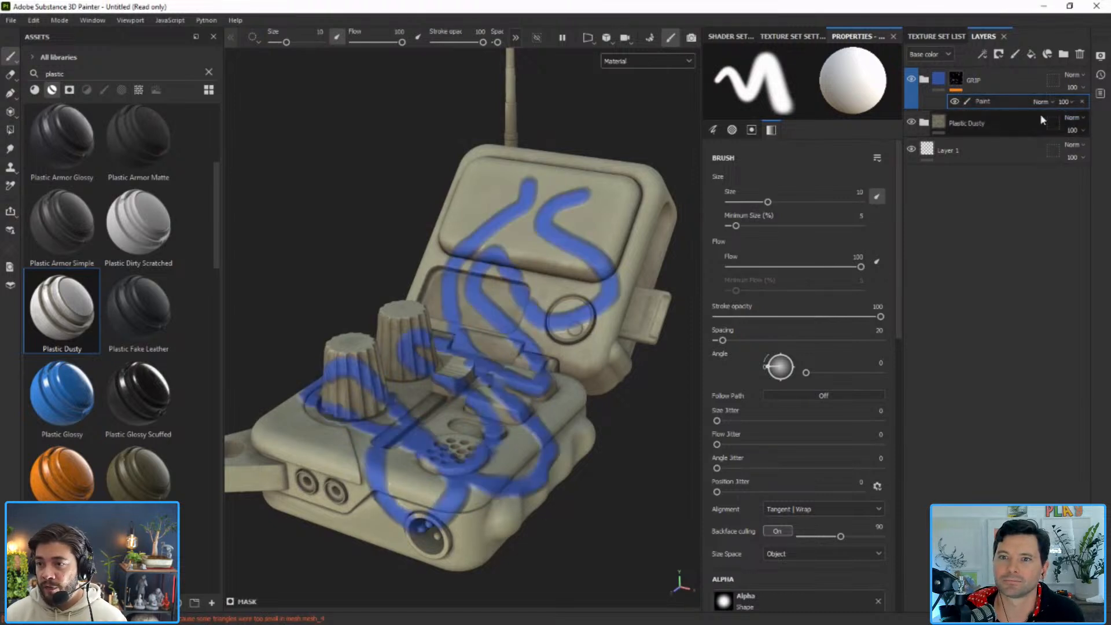
# Delete the painted effect from the GRIP folder's mask and add a fresh paint effect to the mask.
pyautogui.click(1066, 102)
pyautogui.moveTo(1068, 125)
pyautogui.mouseDown()
pyautogui.moveTo(1056, 123)
pyautogui.moveTo(1105, 122)
pyautogui.mouseUp()
pyautogui.click(1082, 102)
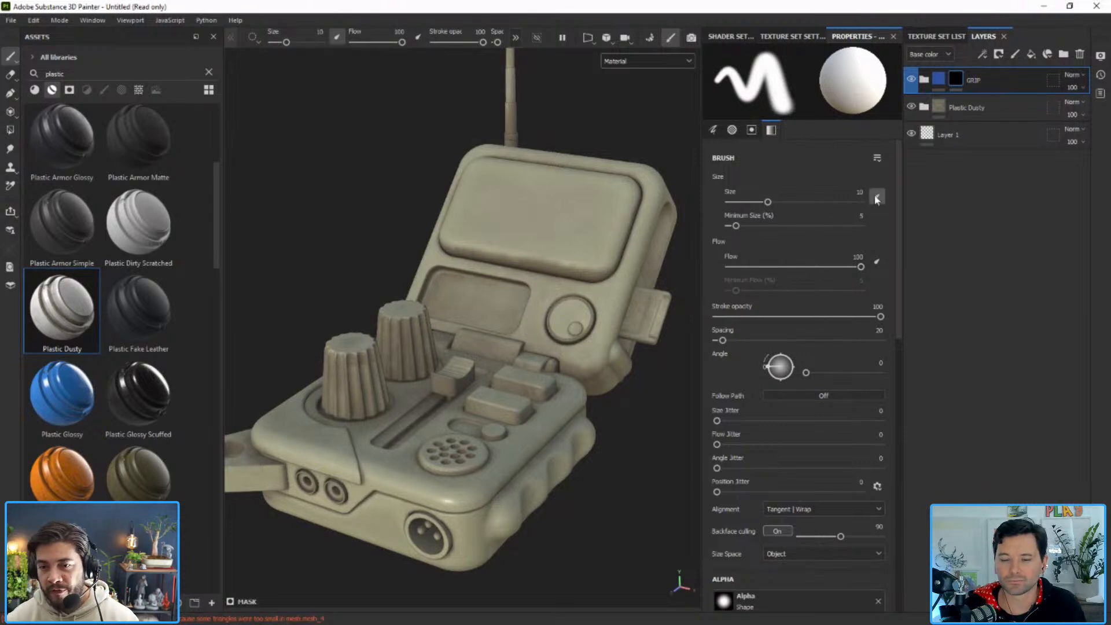
pyautogui.click(982, 54)
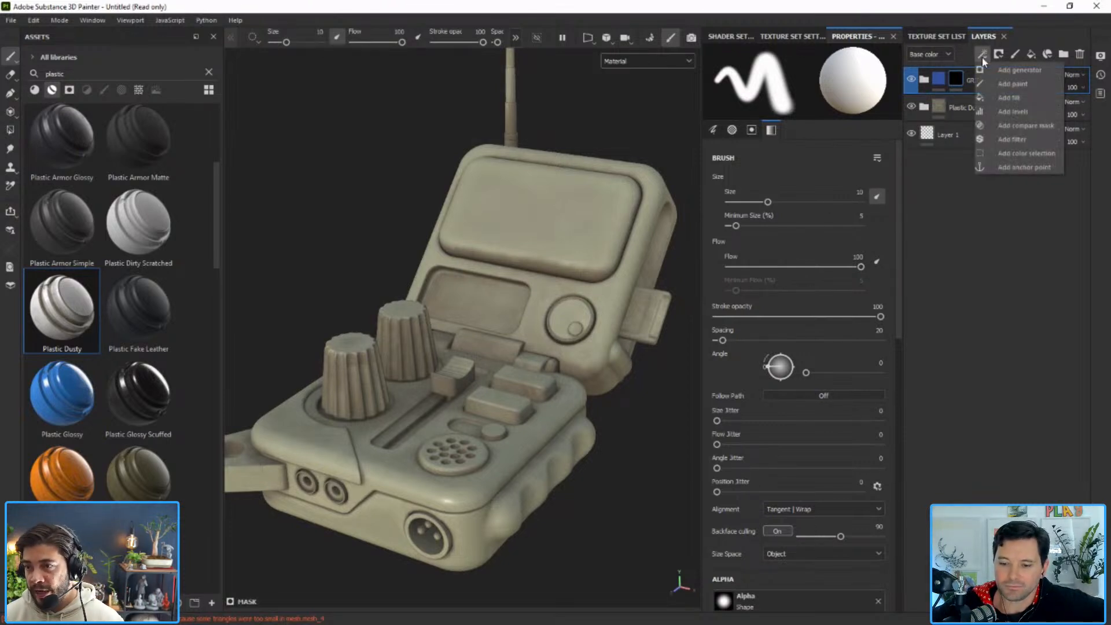
pyautogui.click(1007, 85)
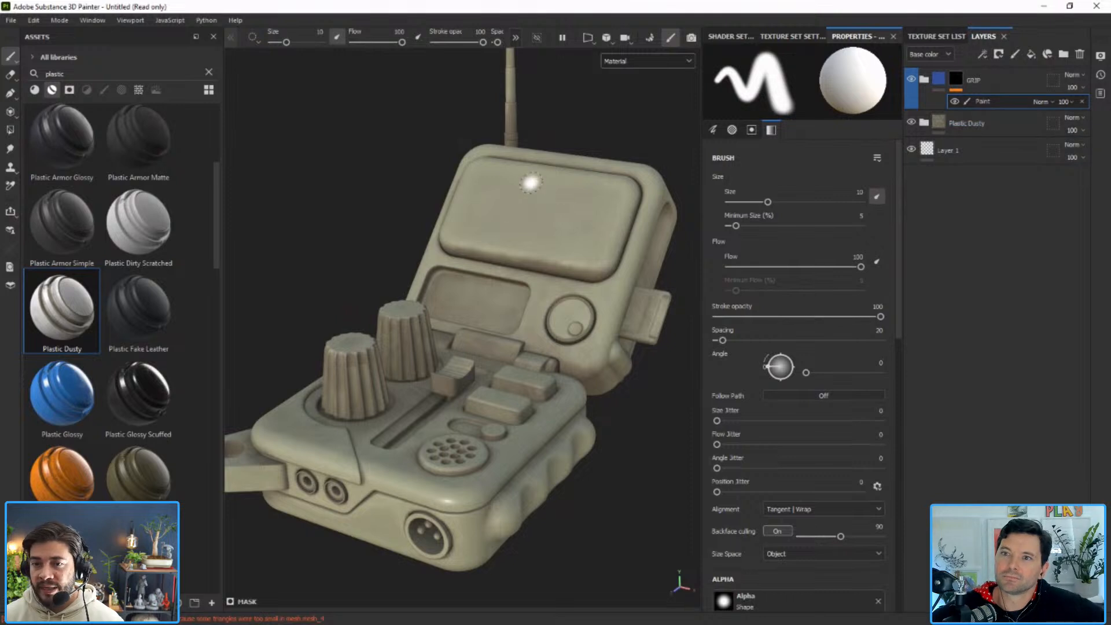
# Try a brush stroke on the device's front face beside the round port, and undo it.
pyautogui.scroll(6, 498, 446)
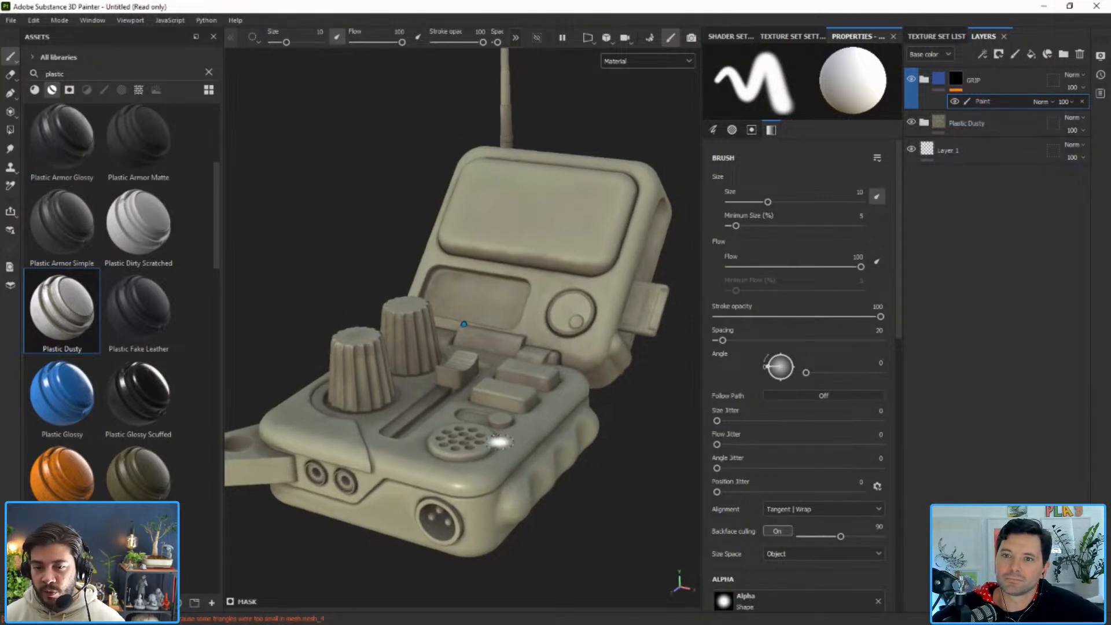
pyautogui.moveTo(579, 387)
pyautogui.mouseDown()
pyautogui.moveTo(515, 392)
pyautogui.moveTo(435, 460)
pyautogui.moveTo(431, 446)
pyautogui.moveTo(462, 393)
pyautogui.moveTo(572, 396)
pyautogui.mouseUp()
pyautogui.scroll(-3, 457, 326)
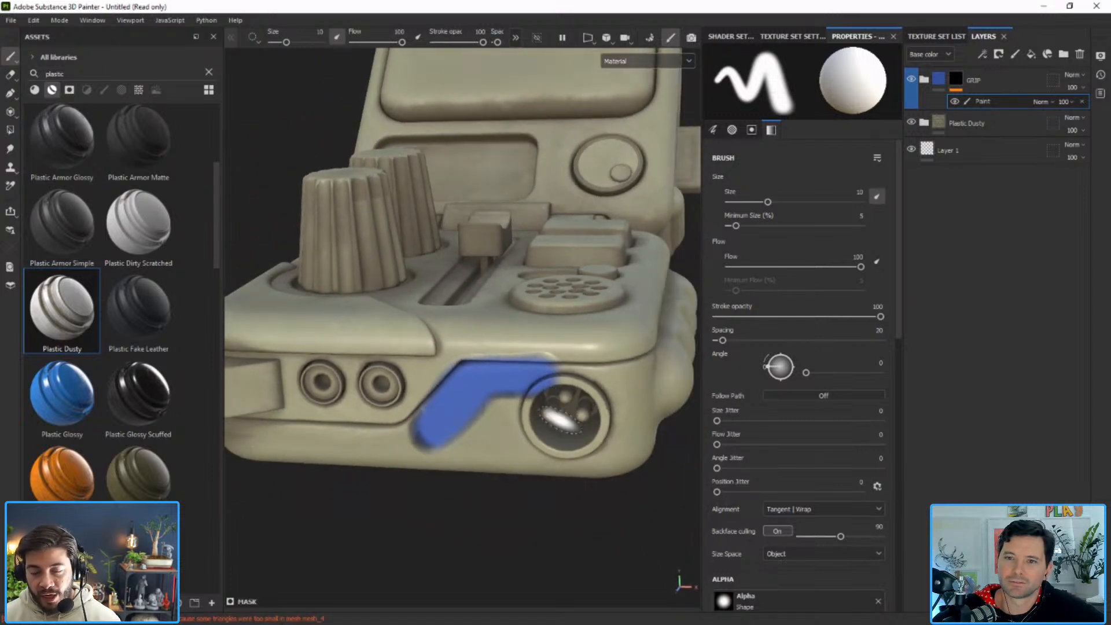
pyautogui.hotkey('ctrl', 'z')
pyautogui.keyDown('alt'); pyautogui.moveTo(463, 327); pyautogui.dragTo(400, 466); pyautogui.keyUp('alt')
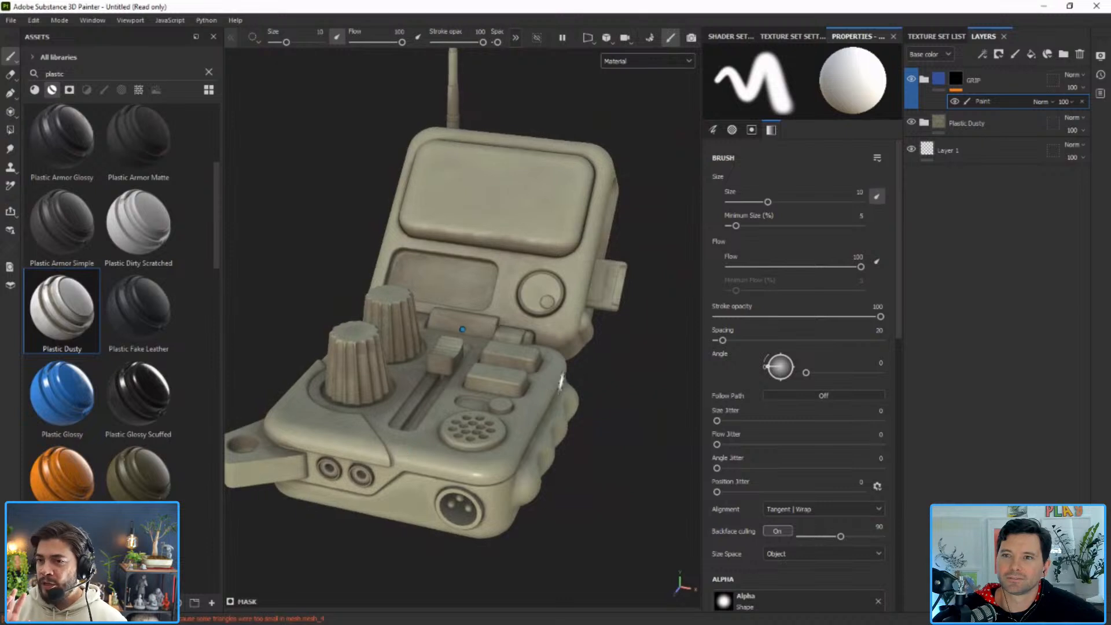
# Hide the side panels and show the 3D model and the 2D UV layout side by side.
pyautogui.keyDown('alt'); pyautogui.moveTo(561, 381); pyautogui.dragTo(547, 368); pyautogui.keyUp('alt')
pyautogui.keyDown('alt'); pyautogui.moveTo(599, 376); pyautogui.dragTo(599, 387, button='middle'); pyautogui.keyUp('alt')
pyautogui.moveTo(598, 386)
pyautogui.keyDown('alt'); pyautogui.mouseDown()
pyautogui.moveTo(591, 390)
pyautogui.moveTo(645, 397)
pyautogui.mouseUp(); pyautogui.keyUp('alt')
pyautogui.keyDown('alt'); pyautogui.moveTo(643, 397); pyautogui.dragTo(661, 396, button='middle'); pyautogui.keyUp('alt')
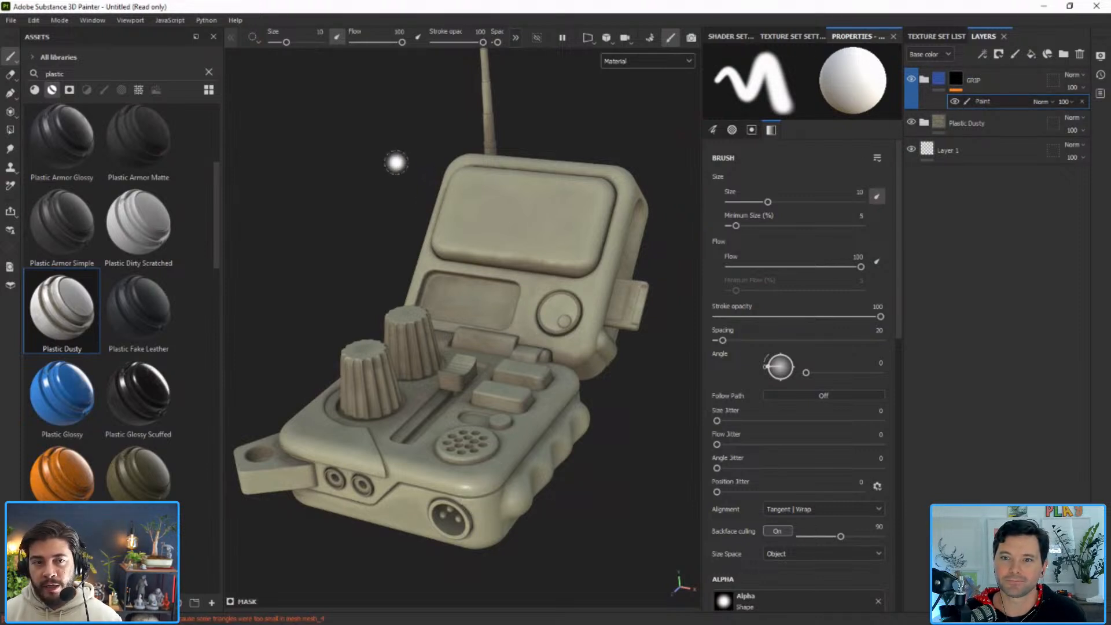
pyautogui.press('Tab')
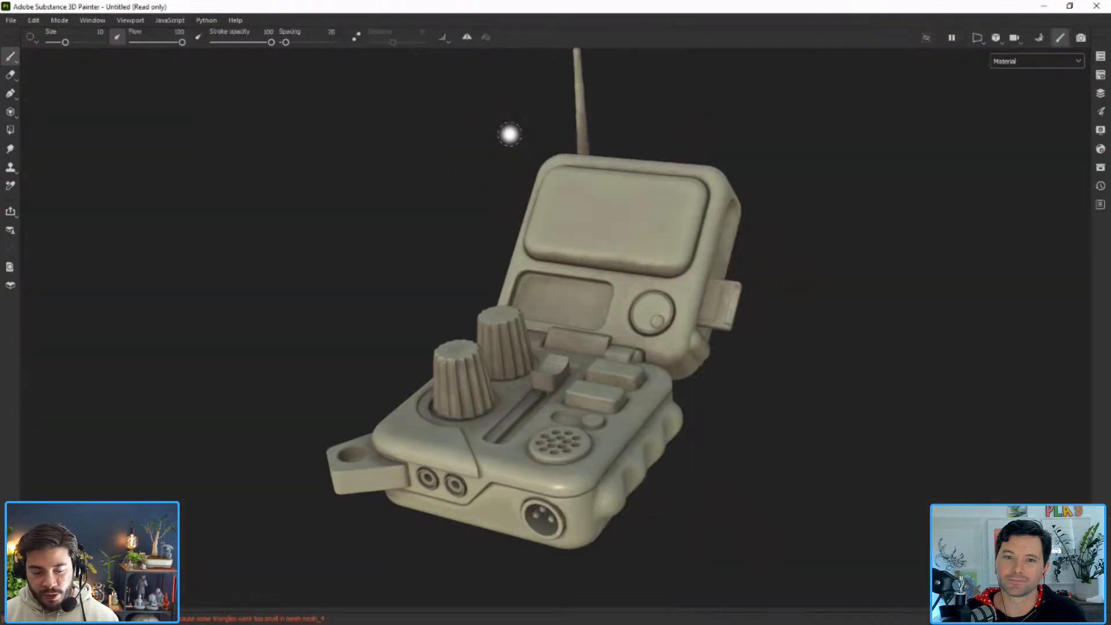
pyautogui.click(976, 40)
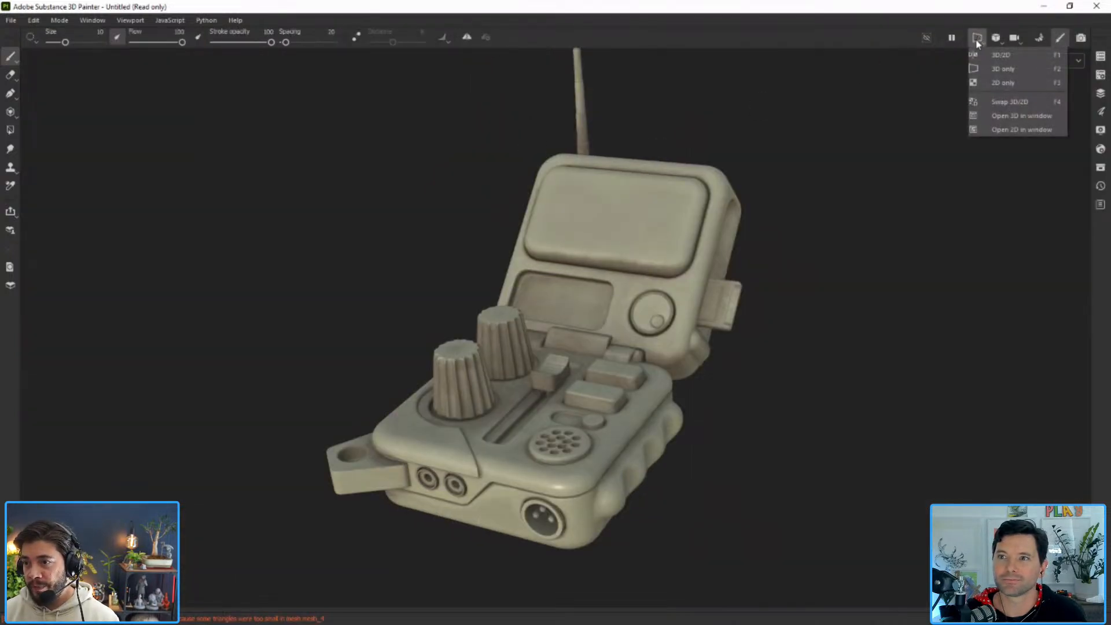
pyautogui.click(999, 67)
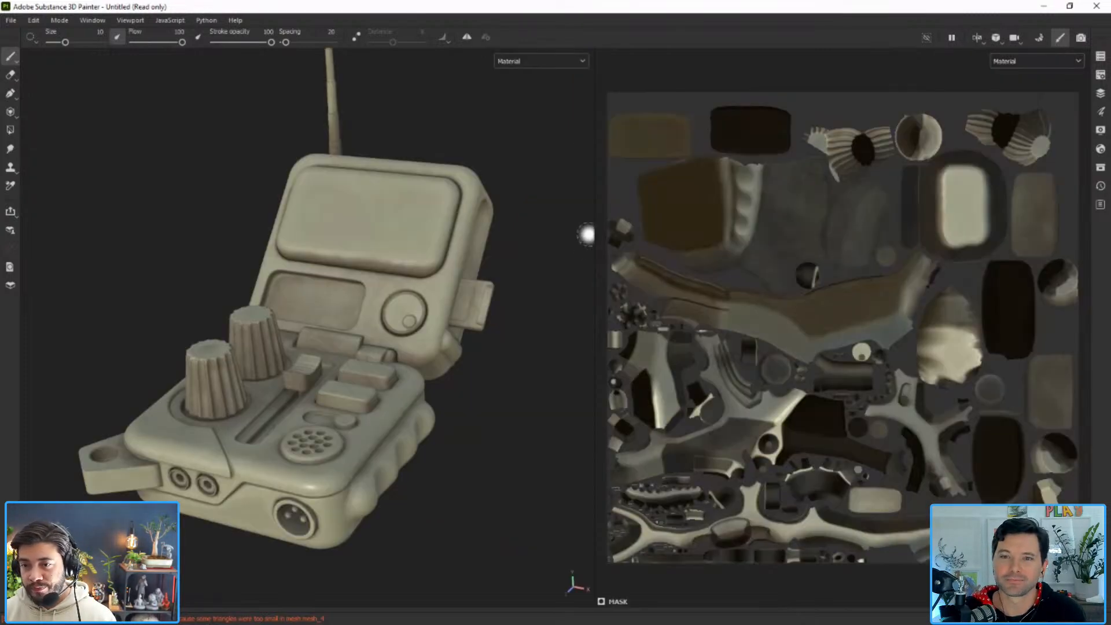
pyautogui.keyDown('alt'); pyautogui.moveTo(540, 238); pyautogui.dragTo(557, 255); pyautogui.keyUp('alt')
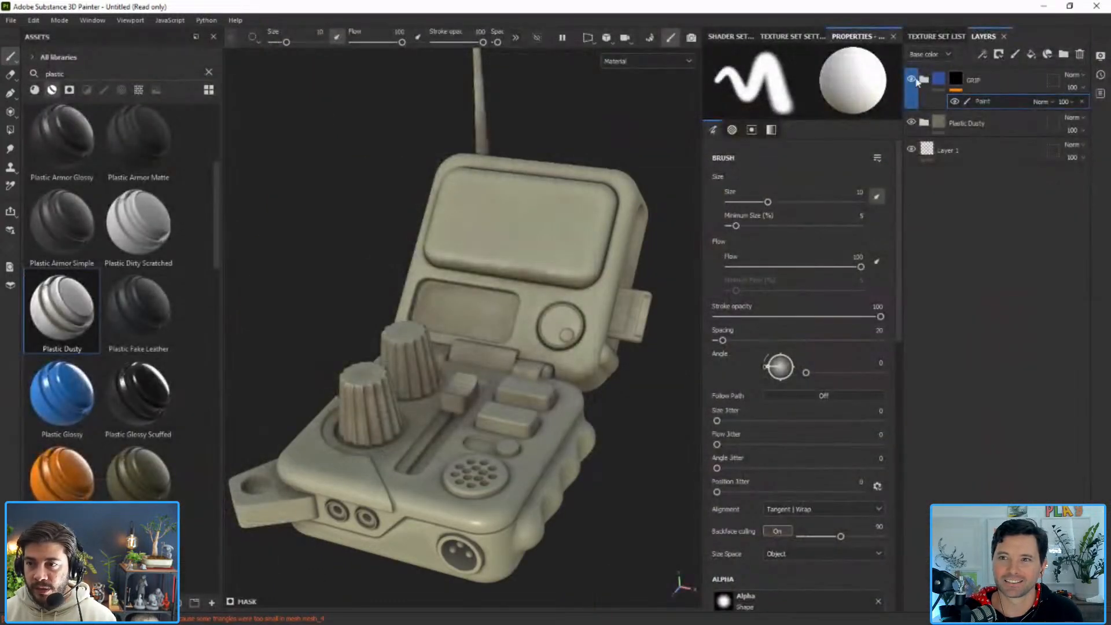
# Hide the Plastic Dusty layer and display the bare model in the split 3D/2D view without side panels.
pyautogui.click(909, 124)
pyautogui.press('Tab')
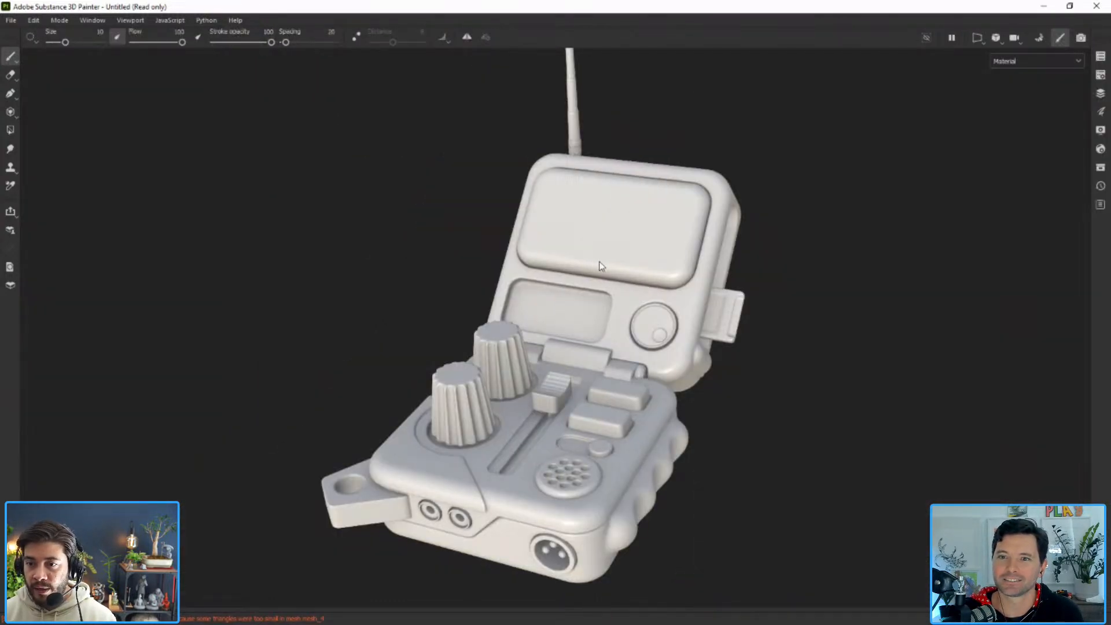
pyautogui.click(977, 35)
pyautogui.click(982, 54)
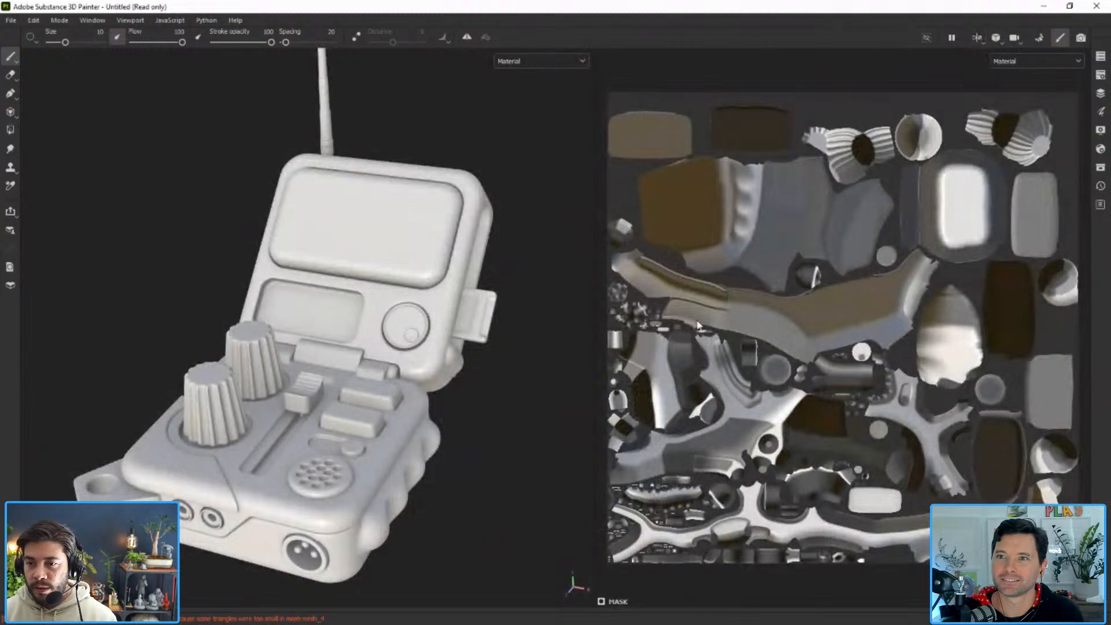
pyautogui.moveTo(548, 337)
pyautogui.keyDown('shift'); pyautogui.mouseDown(button='right')
pyautogui.moveTo(518, 341)
pyautogui.moveTo(559, 341)
pyautogui.moveTo(521, 347)
pyautogui.moveTo(538, 358)
pyautogui.mouseUp(button='right'); pyautogui.keyUp('shift')
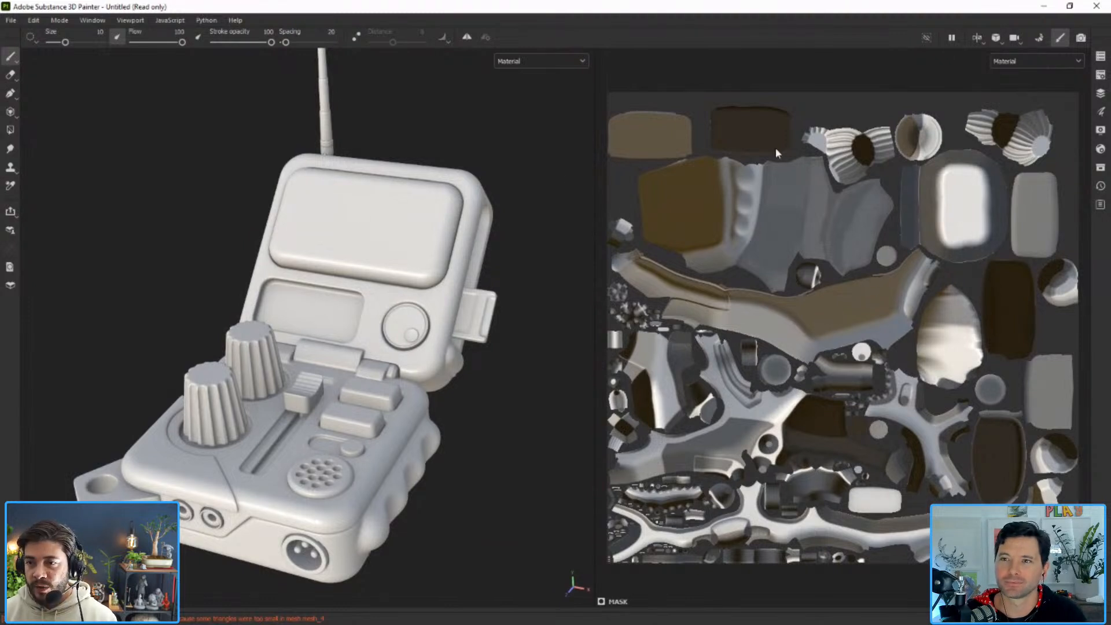
# Compare the ribbed knobs on the 3D model with their unwrapped UV islands in the 2D view.
pyautogui.scroll(5, 229, 379)
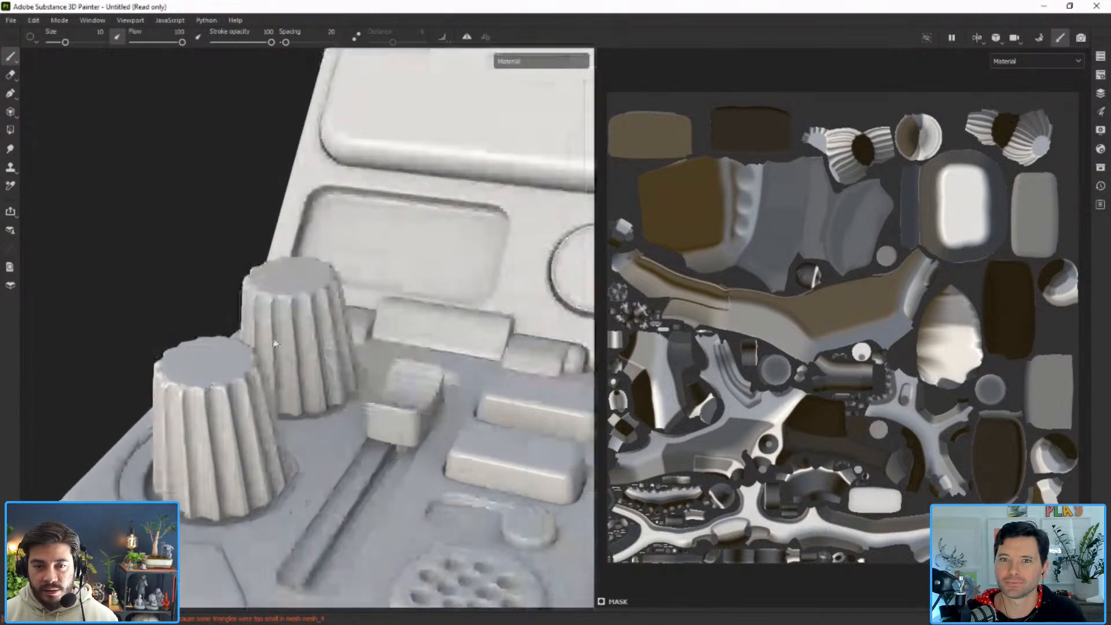
pyautogui.scroll(8, 851, 164)
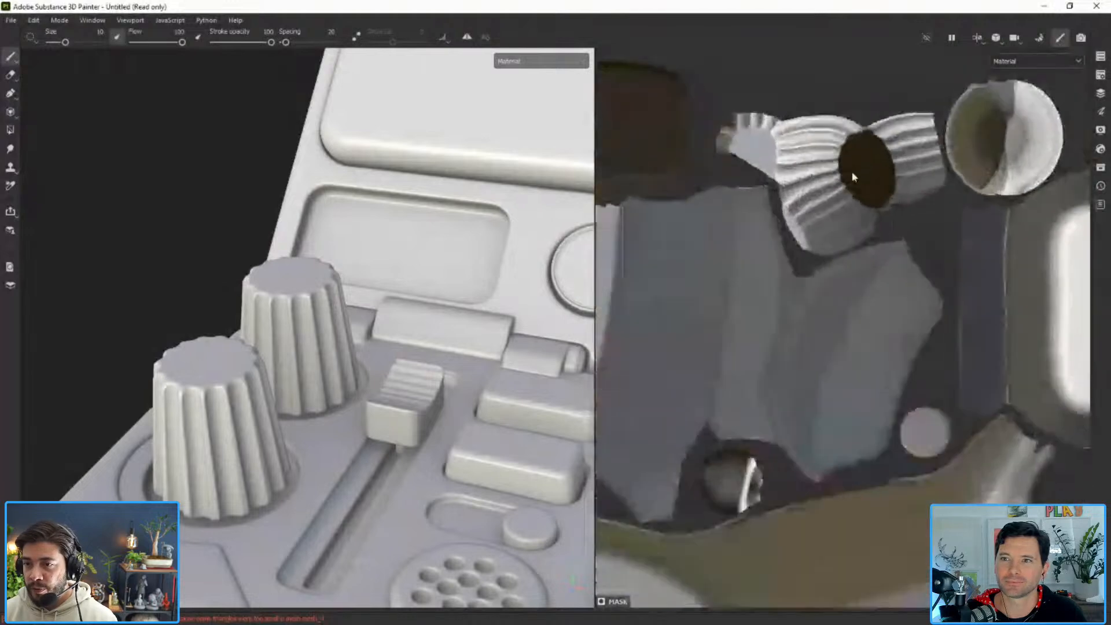
pyautogui.keyDown('alt'); pyautogui.moveTo(857, 141); pyautogui.dragTo(866, 211, button='middle'); pyautogui.keyUp('alt')
pyautogui.scroll(1, 843, 197)
pyautogui.scroll(4, 843, 200)
pyautogui.keyDown('shift'); pyautogui.moveTo(779, 207); pyautogui.dragTo(747, 200, button='right'); pyautogui.keyUp('shift')
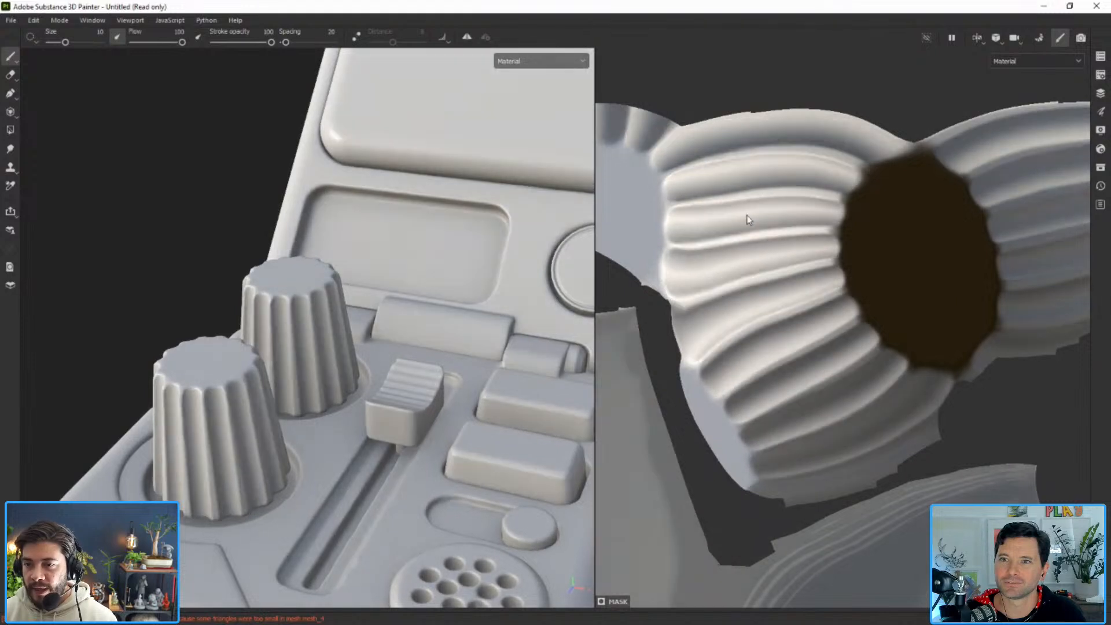
pyautogui.scroll(-4, 861, 253)
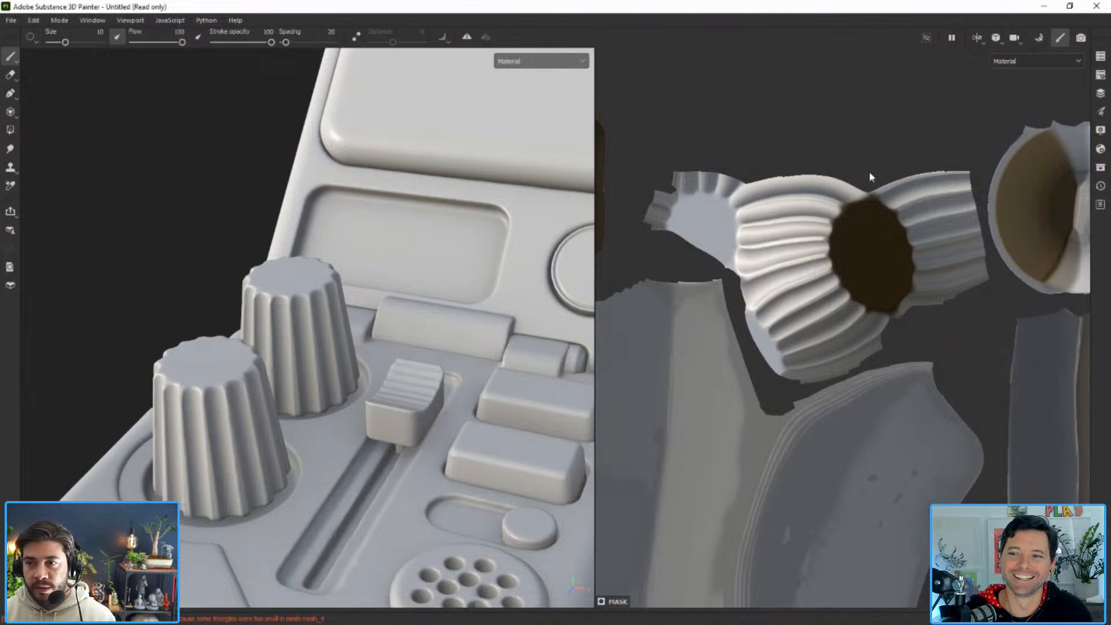
pyautogui.scroll(-1, 798, 215)
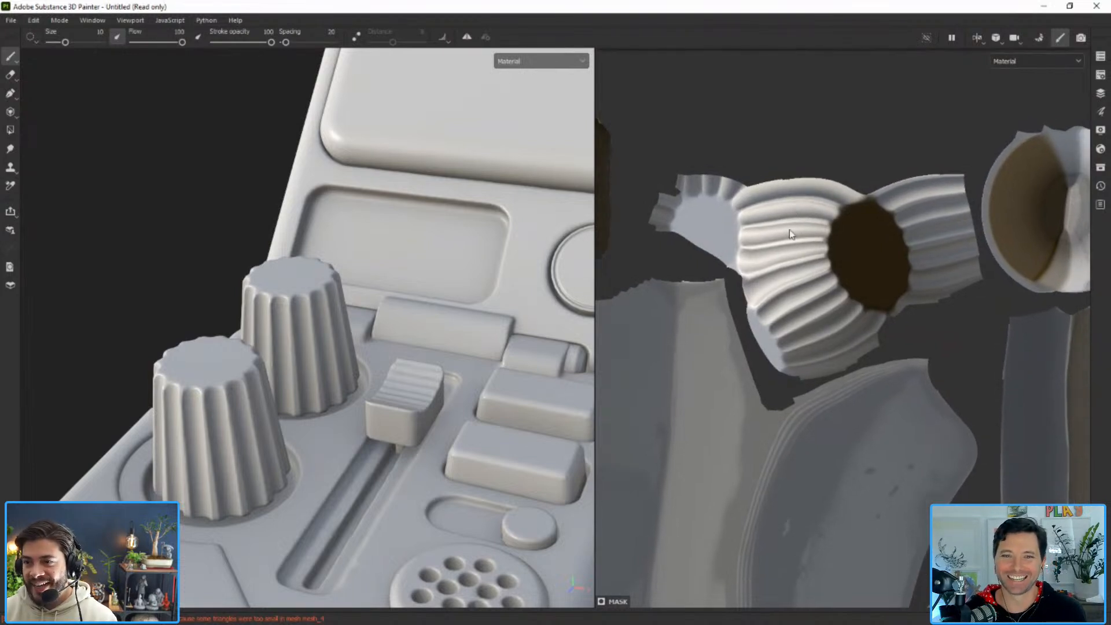
pyautogui.scroll(1, 790, 230)
pyautogui.keyDown('alt'); pyautogui.moveTo(789, 231); pyautogui.dragTo(790, 229, button='middle'); pyautogui.keyUp('alt')
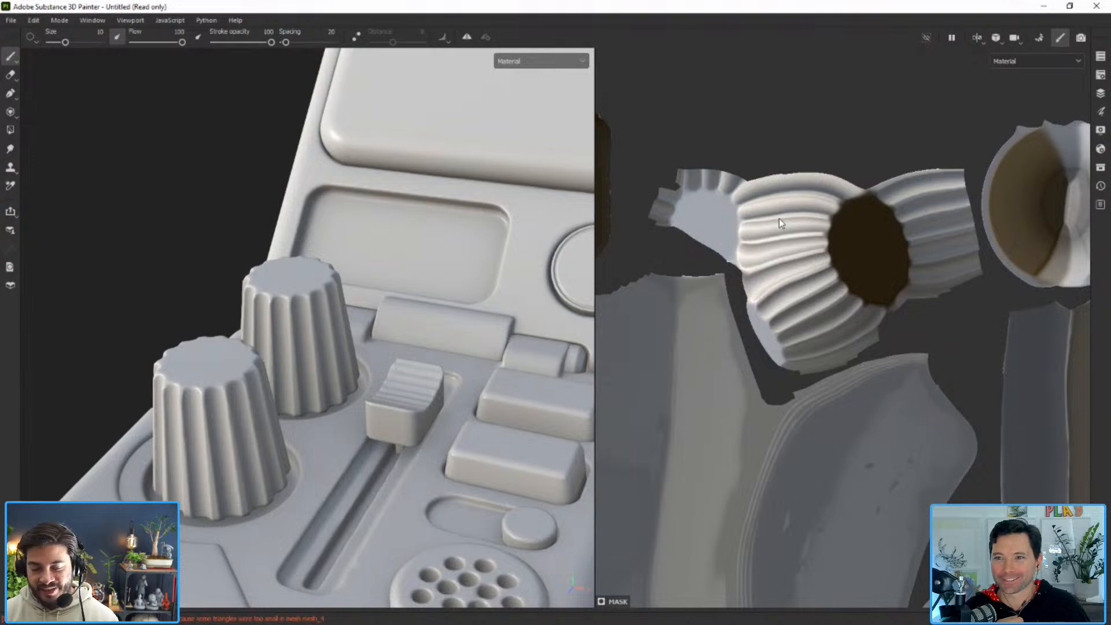
pyautogui.scroll(-3, 328, 214)
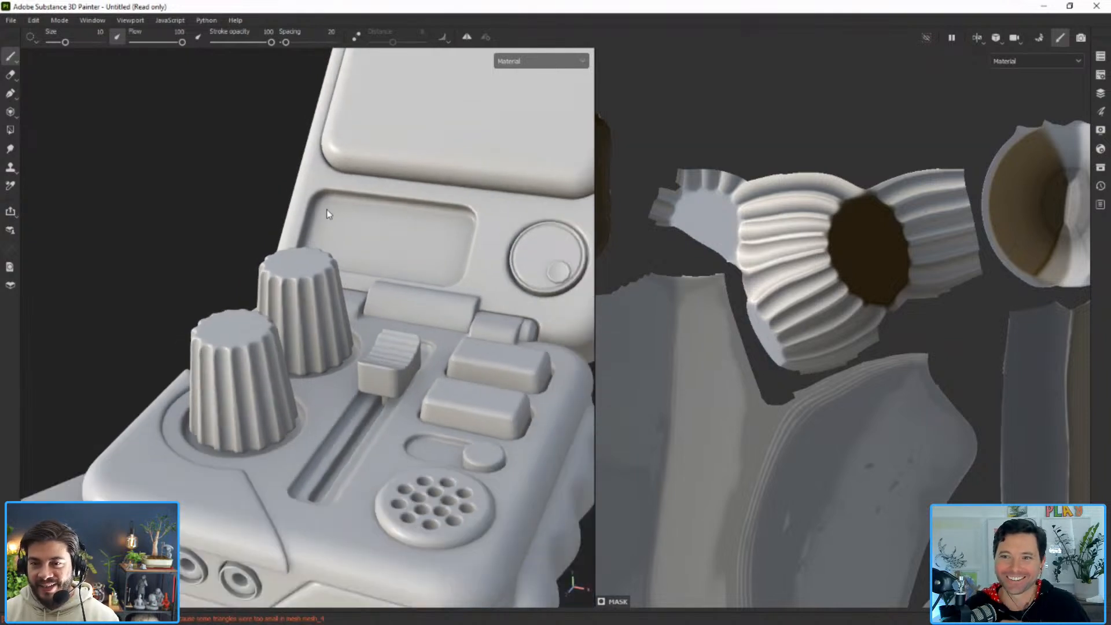
pyautogui.scroll(-5, 908, 237)
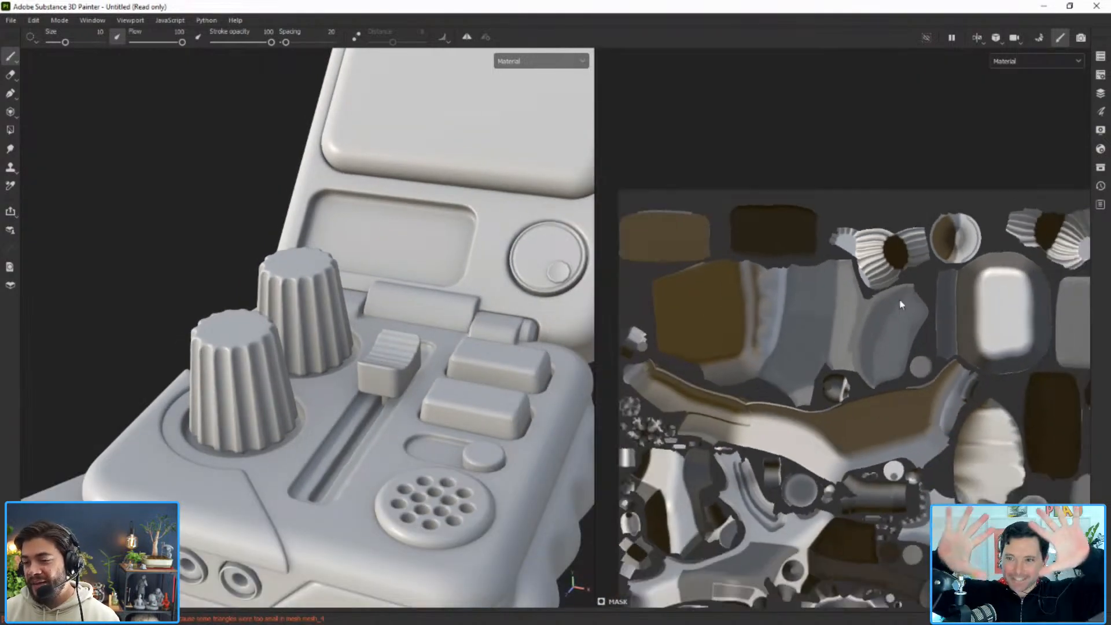
pyautogui.moveTo(897, 338); pyautogui.dragTo(875, 263, button='middle')
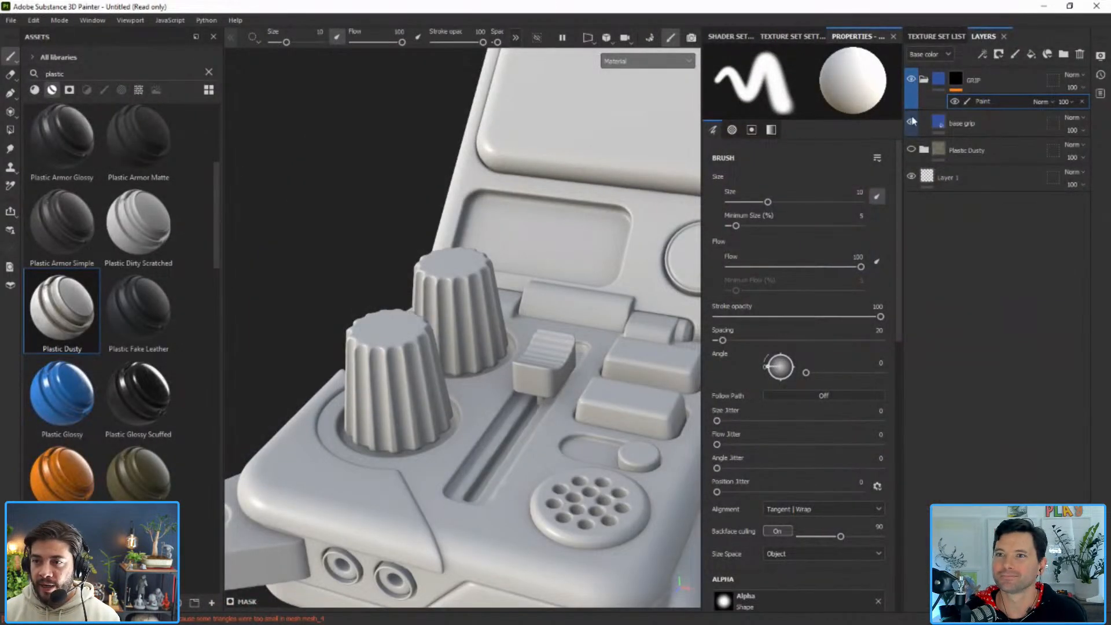
# Show the Plastic Dusty layer again, collapse the GRIP folder and return to the full-width 3D/2D split view.
pyautogui.click(912, 150)
pyautogui.click(925, 79)
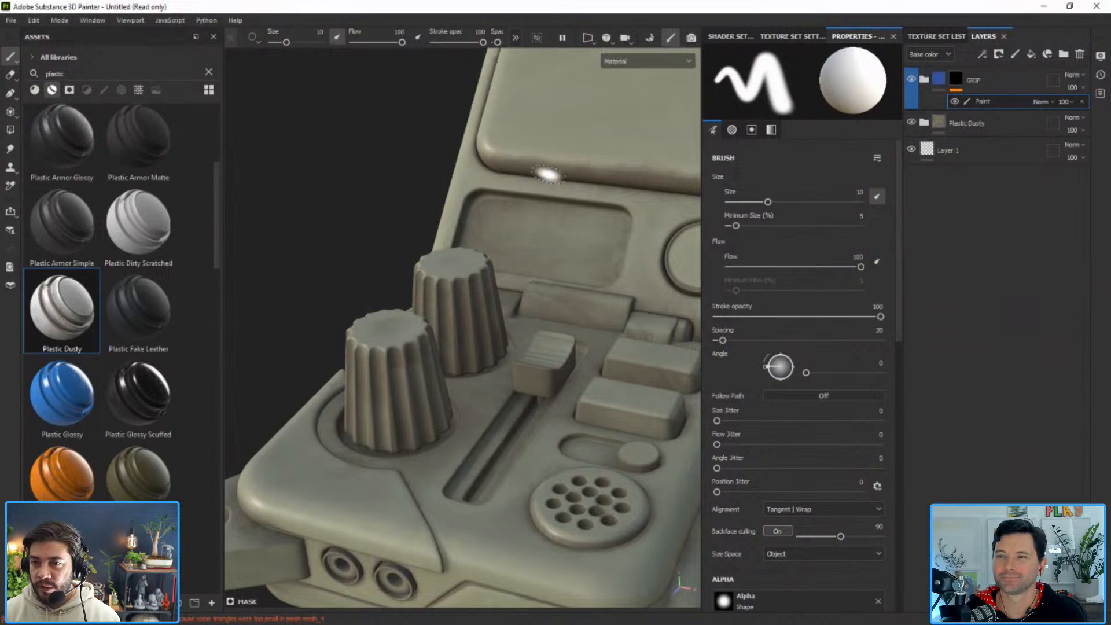
pyautogui.press('Tab')
pyautogui.click(977, 38)
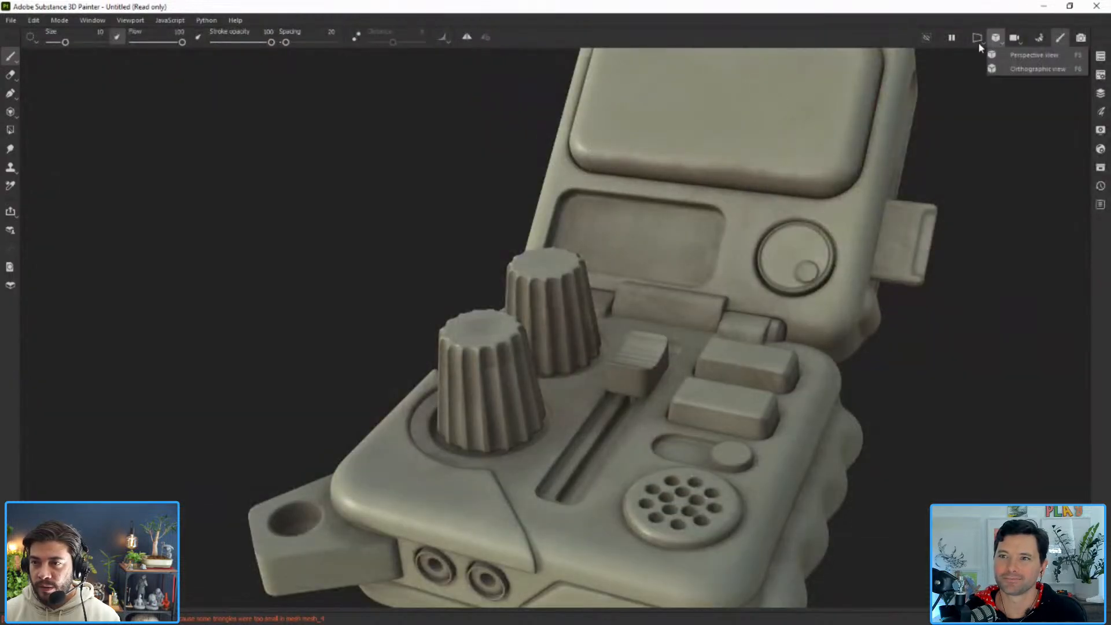
pyautogui.click(1001, 55)
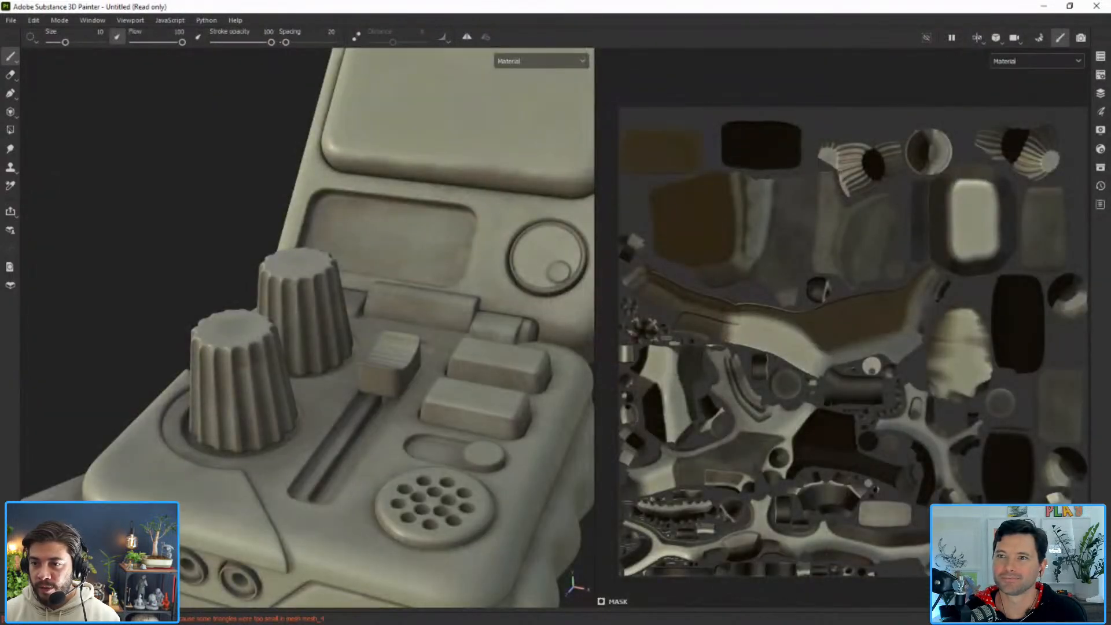
# Paint a trial stroke down the rear knob's ribbed side, look for its UV island in the 2D view, and undo the stroke.
pyautogui.scroll(5, 878, 183)
pyautogui.scroll(3, 833, 144)
pyautogui.keyDown('alt'); pyautogui.moveTo(839, 231); pyautogui.dragTo(842, 313, button='middle'); pyautogui.keyUp('alt')
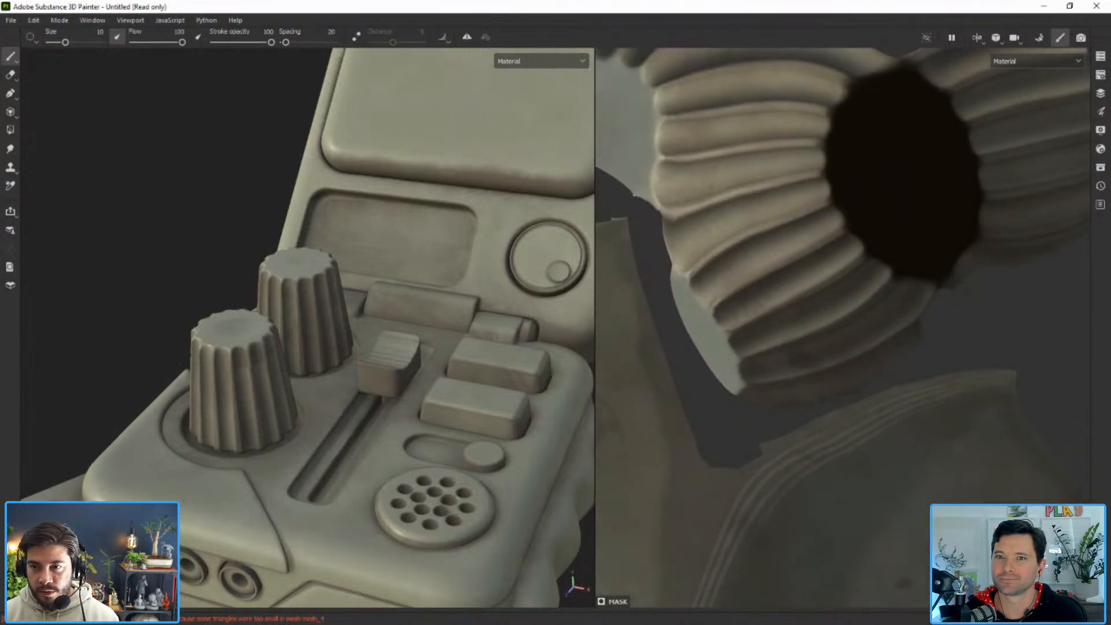
pyautogui.moveTo(303, 293); pyautogui.dragTo(314, 351)
pyautogui.keyDown('alt'); pyautogui.moveTo(872, 173); pyautogui.dragTo(660, 343, button='middle'); pyautogui.keyUp('alt')
pyautogui.scroll(-1, 661, 344)
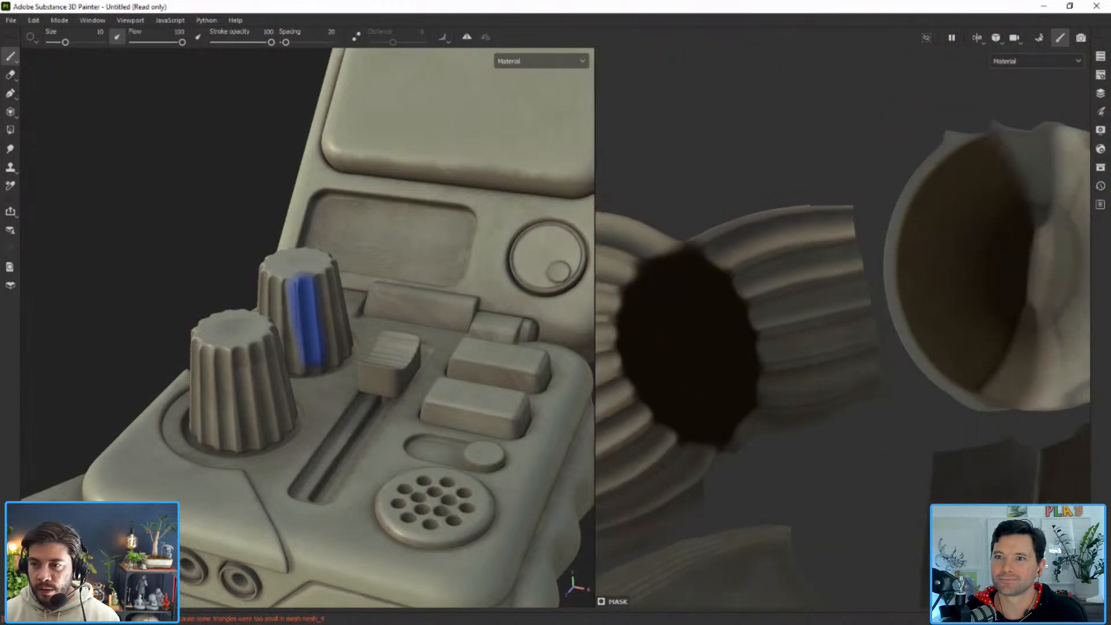
pyautogui.scroll(-6, 821, 282)
pyautogui.moveTo(1013, 271)
pyautogui.keyDown('alt'); pyautogui.mouseDown(button='middle')
pyautogui.moveTo(829, 280)
pyautogui.moveTo(766, 271)
pyautogui.mouseUp(button='middle'); pyautogui.keyUp('alt')
pyautogui.scroll(2, 767, 272)
pyautogui.scroll(5, 827, 284)
pyautogui.hotkey('ctrl', 'z')
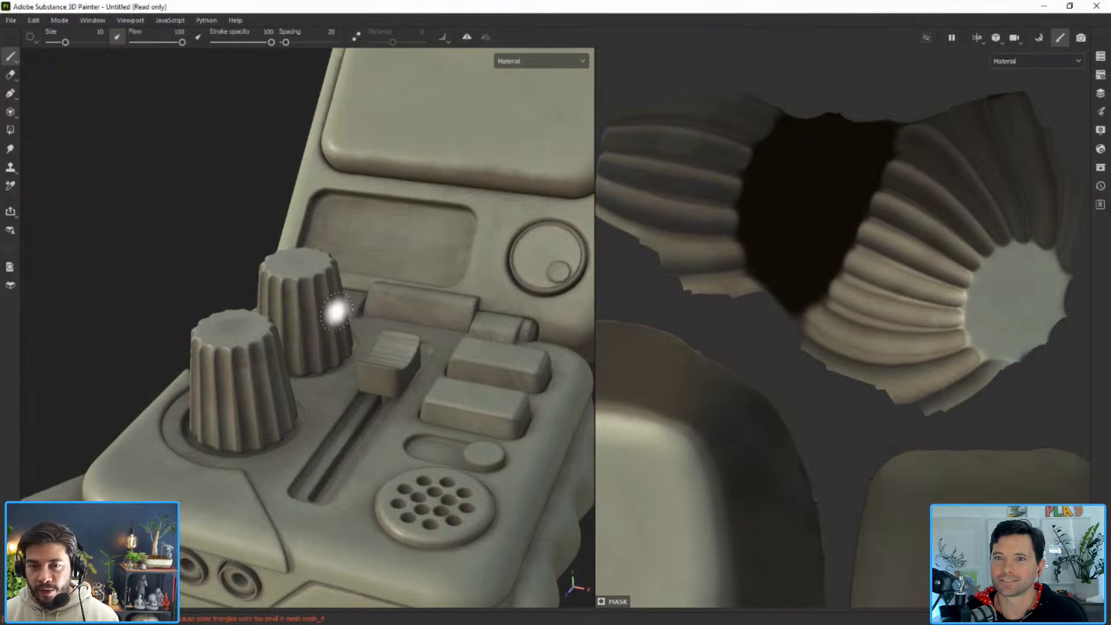
# Paint a trial spot on the rear knob's flat top, compare it with its UV island, and undo the paint.
pyautogui.moveTo(434, 297)
pyautogui.keyDown('alt'); pyautogui.mouseDown()
pyautogui.moveTo(320, 323)
pyautogui.moveTo(316, 341)
pyautogui.mouseUp(); pyautogui.keyUp('alt')
pyautogui.keyDown('alt'); pyautogui.moveTo(315, 342); pyautogui.dragTo(294, 212, button='right'); pyautogui.keyUp('alt')
pyautogui.keyDown('alt'); pyautogui.moveTo(294, 211); pyautogui.dragTo(304, 243, button='middle'); pyautogui.keyUp('alt')
pyautogui.moveTo(315, 283)
pyautogui.mouseDown()
pyautogui.moveTo(298, 290)
pyautogui.moveTo(334, 279)
pyautogui.moveTo(318, 300)
pyautogui.mouseUp()
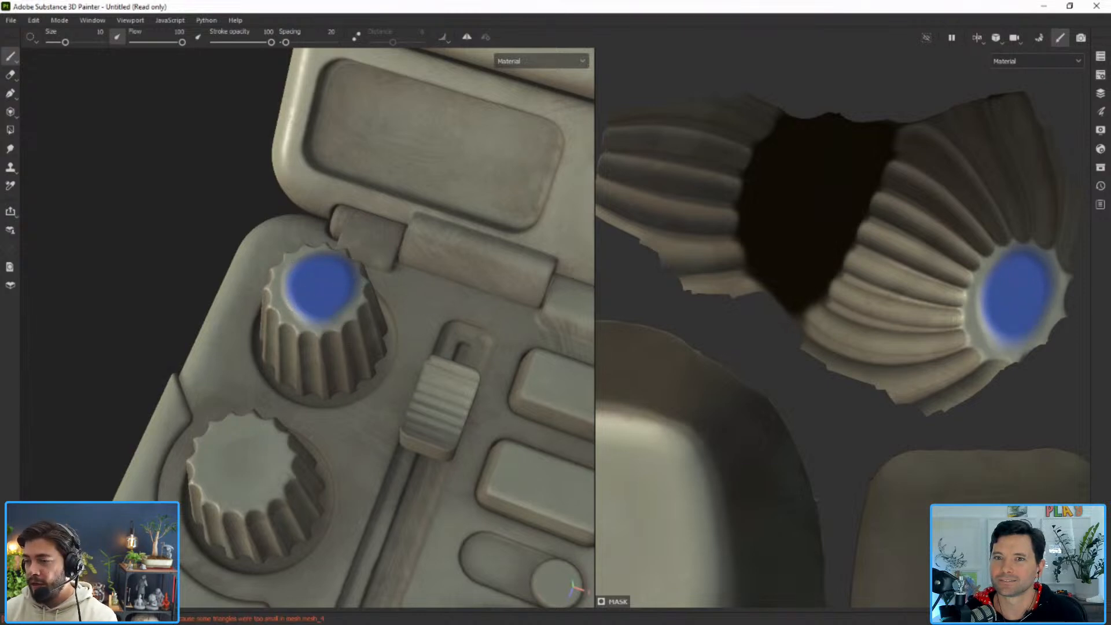
pyautogui.moveTo(321, 293); pyautogui.dragTo(292, 373)
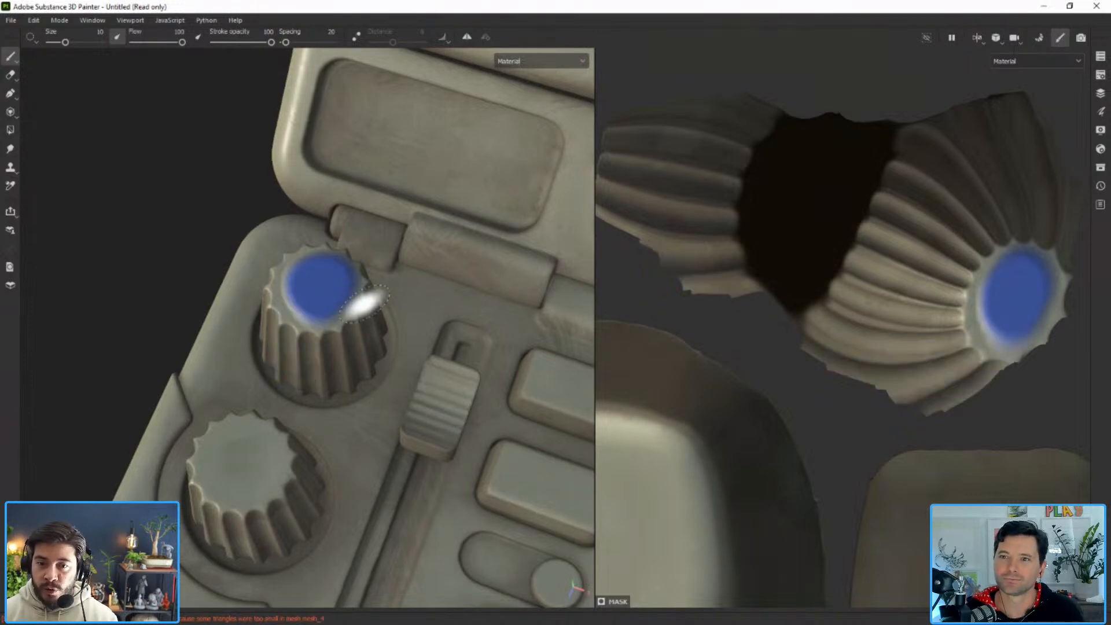
pyautogui.hotkey('ctrl', 'z')
pyautogui.scroll(-5, 356, 292)
pyautogui.keyDown('alt'); pyautogui.moveTo(361, 323); pyautogui.dragTo(161, 203); pyautogui.keyUp('alt')
pyautogui.keyDown('alt'); pyautogui.moveTo(929, 269); pyautogui.dragTo(769, 269, button='right'); pyautogui.keyUp('alt')
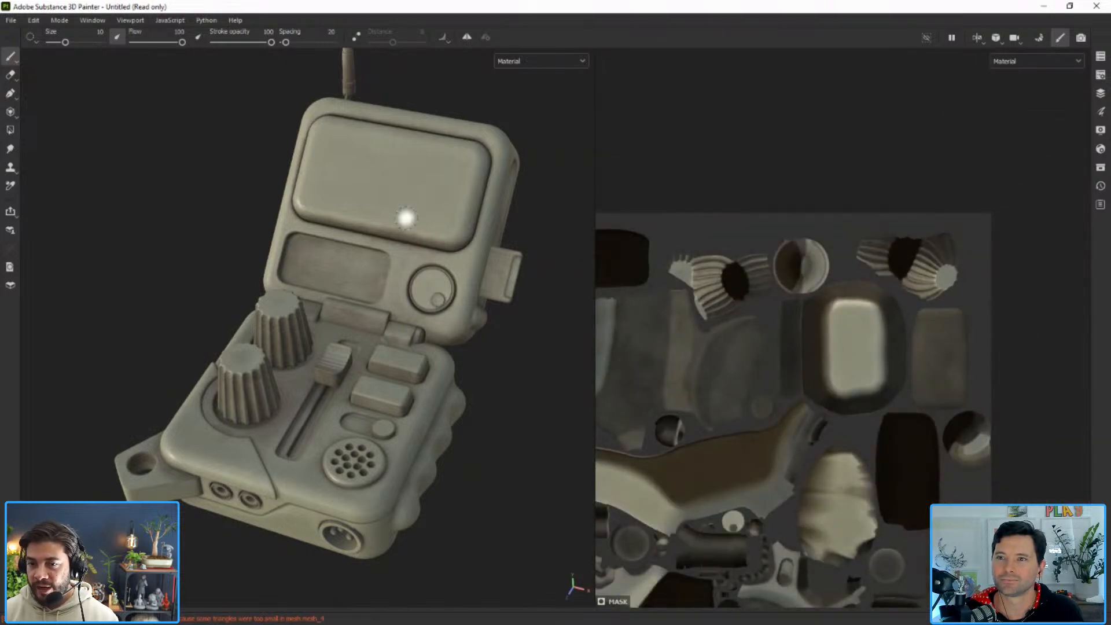
# Switch the viewport to 3D only, bring the side panels back and view the device from the front.
pyautogui.moveTo(789, 255); pyautogui.dragTo(899, 156, button='middle')
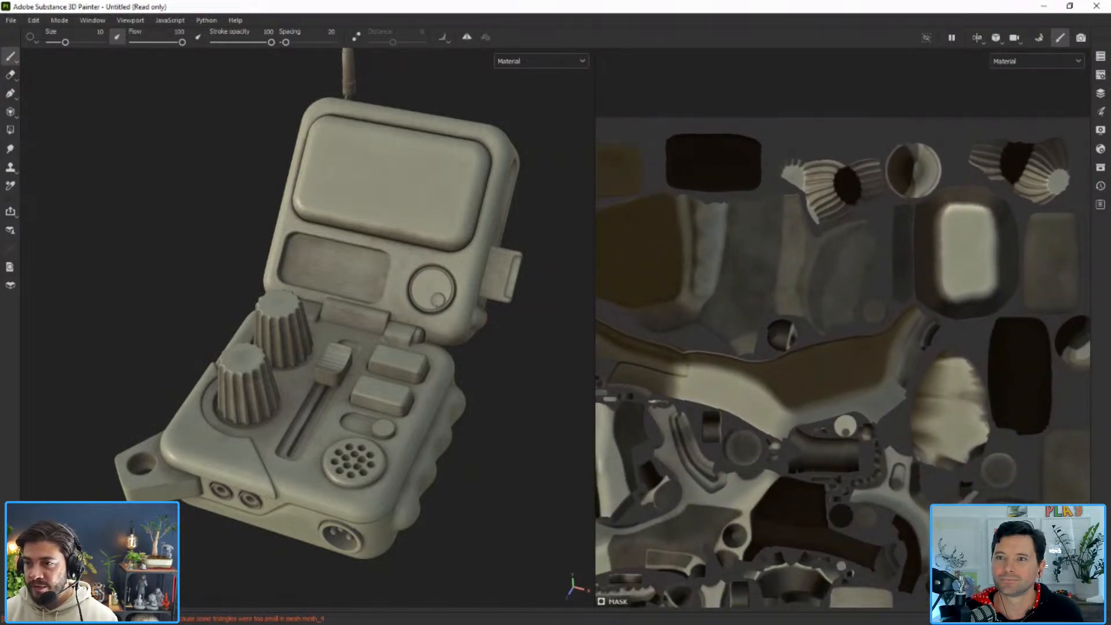
pyautogui.click(978, 37)
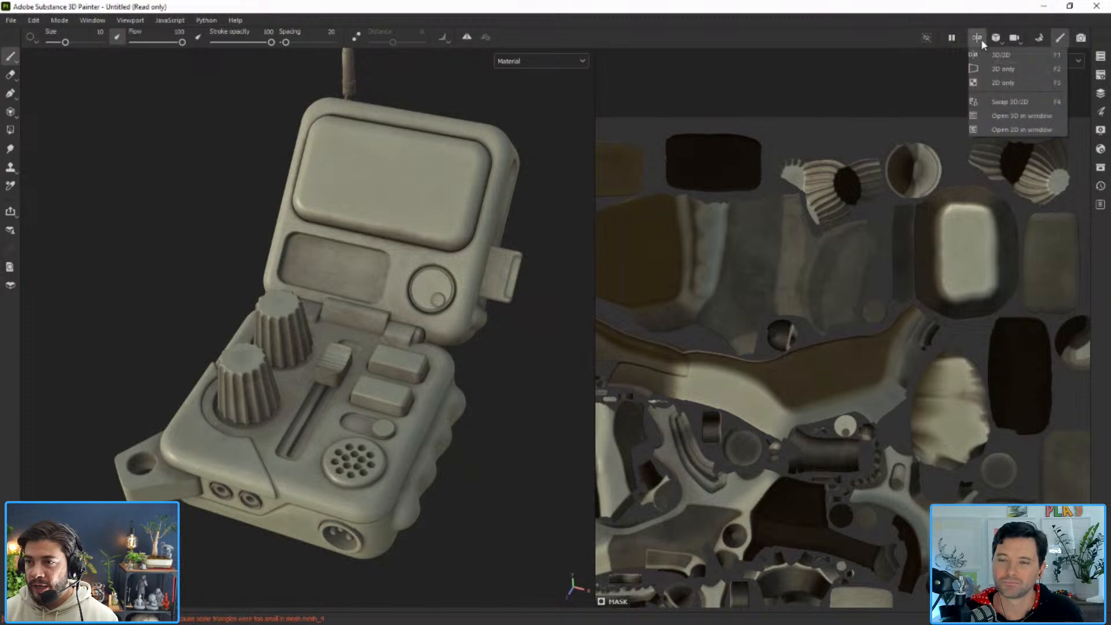
pyautogui.click(982, 68)
pyautogui.press('Tab')
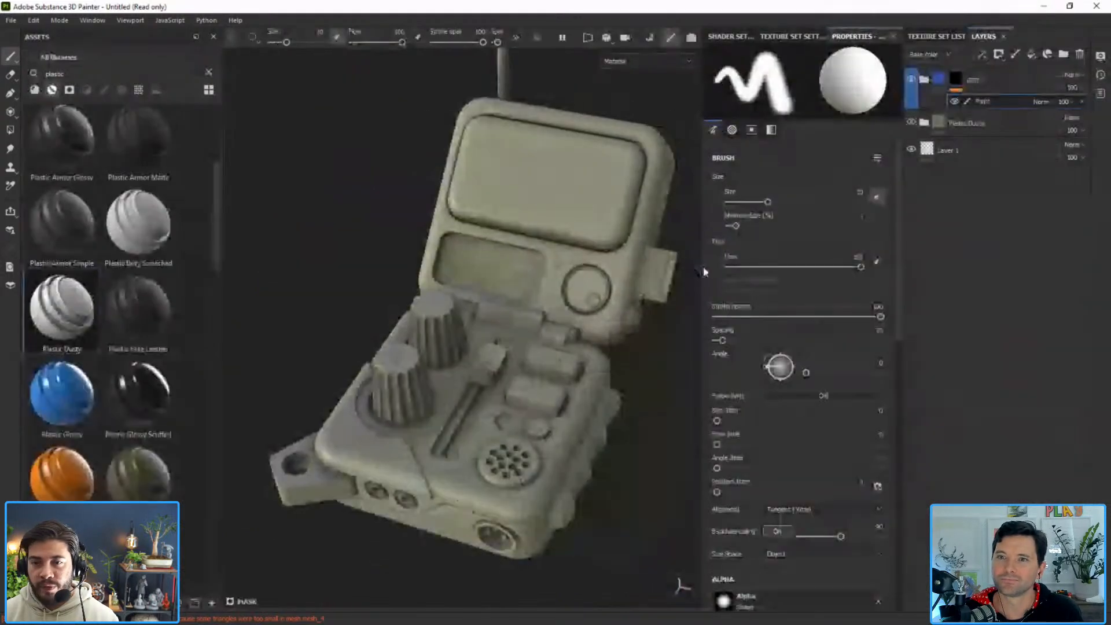
pyautogui.keyDown('alt'); pyautogui.moveTo(436, 307); pyautogui.dragTo(407, 241); pyautogui.keyUp('alt')
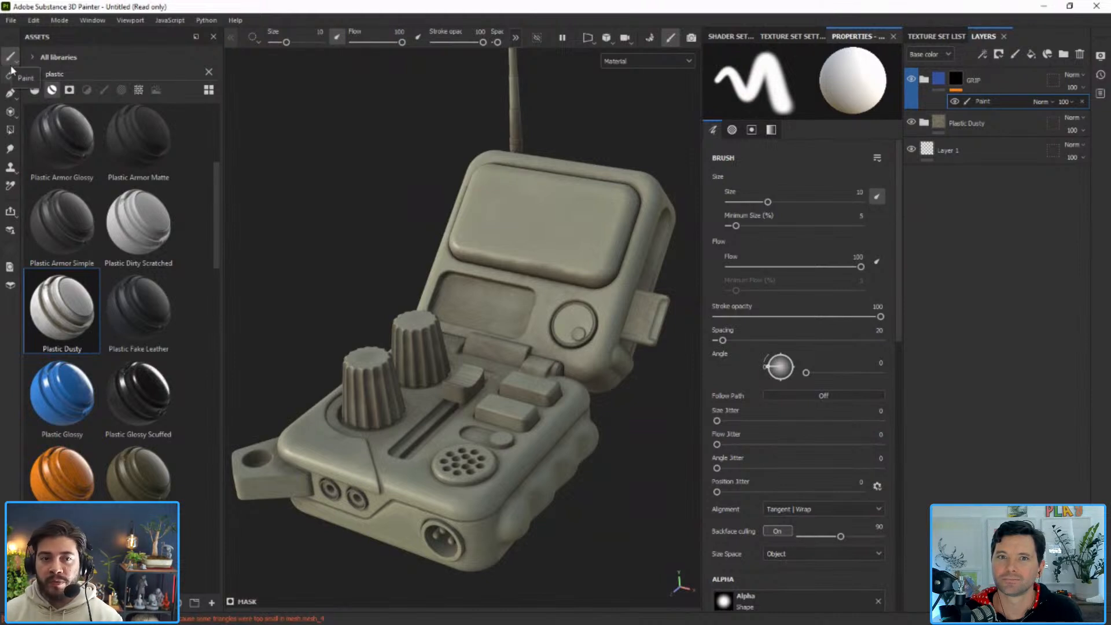
# With Polygon Fill in polygon mode, fill a few single polygons on the lower body's front panel beside the large round socket.
pyautogui.click(10, 133)
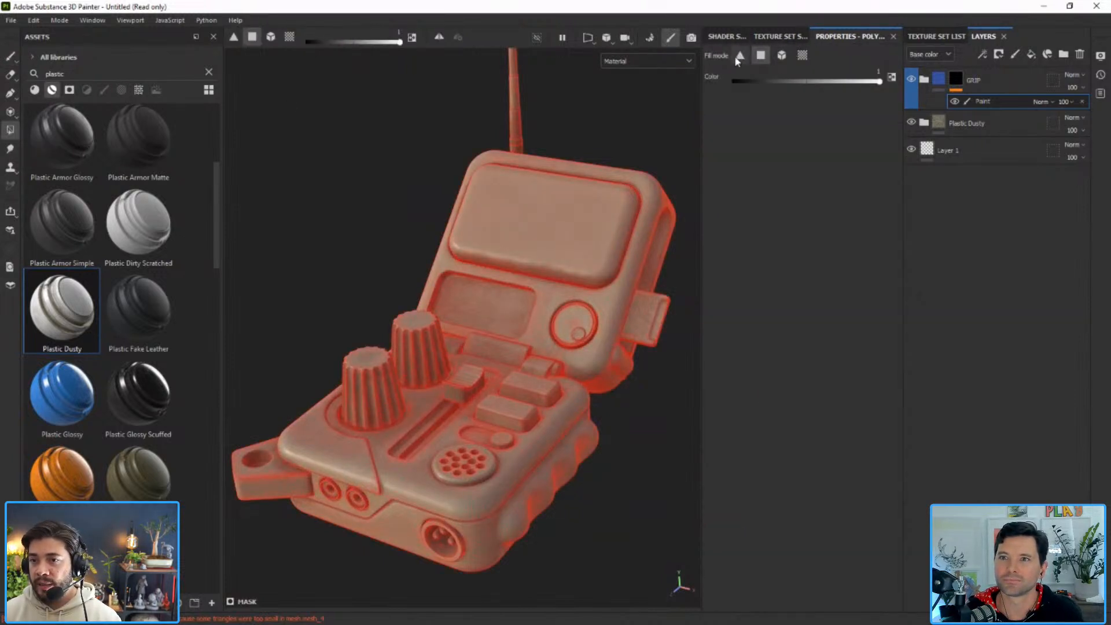
pyautogui.keyDown('alt'); pyautogui.moveTo(584, 394); pyautogui.dragTo(621, 186, button='middle'); pyautogui.keyUp('alt')
pyautogui.keyDown('alt'); pyautogui.moveTo(620, 185); pyautogui.dragTo(528, 463, button='right'); pyautogui.keyUp('alt')
pyautogui.keyDown('alt'); pyautogui.moveTo(466, 405); pyautogui.dragTo(512, 307); pyautogui.keyUp('alt')
pyautogui.keyDown('alt'); pyautogui.moveTo(512, 307); pyautogui.dragTo(513, 415, button='right'); pyautogui.keyUp('alt')
pyautogui.keyDown('alt'); pyautogui.moveTo(514, 373); pyautogui.dragTo(510, 312); pyautogui.keyUp('alt')
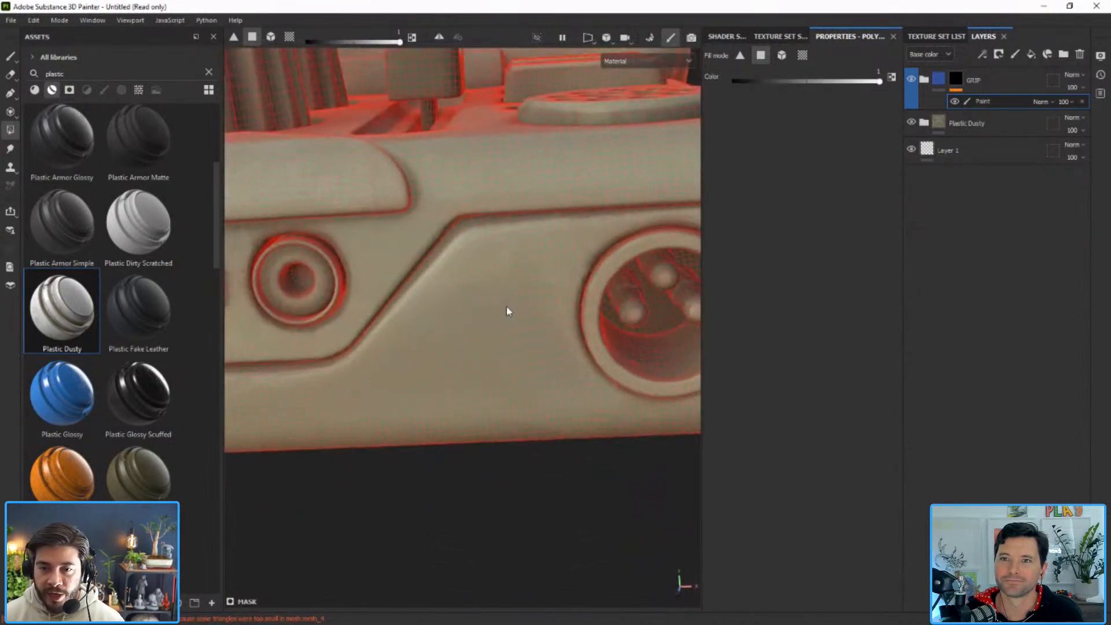
pyautogui.click(500, 275)
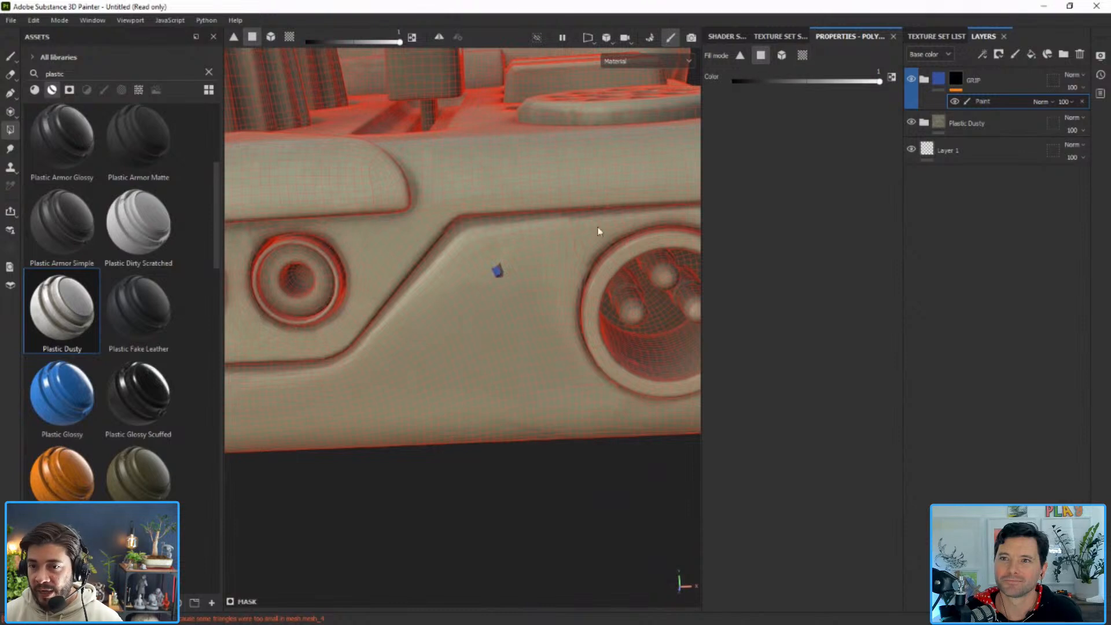
pyautogui.click(495, 280)
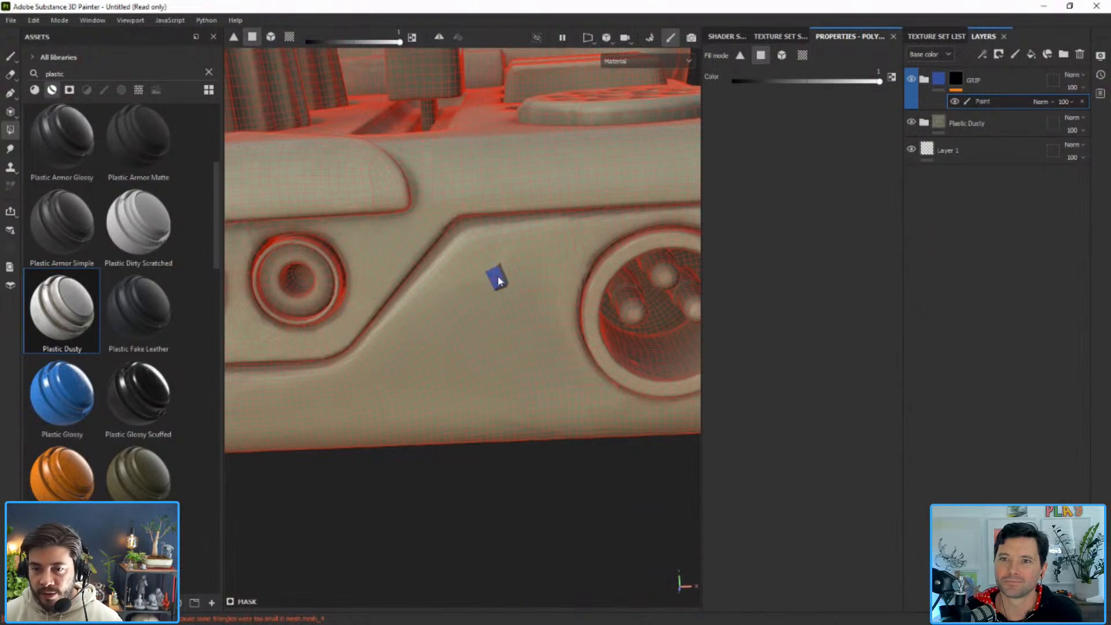
pyautogui.click(512, 266)
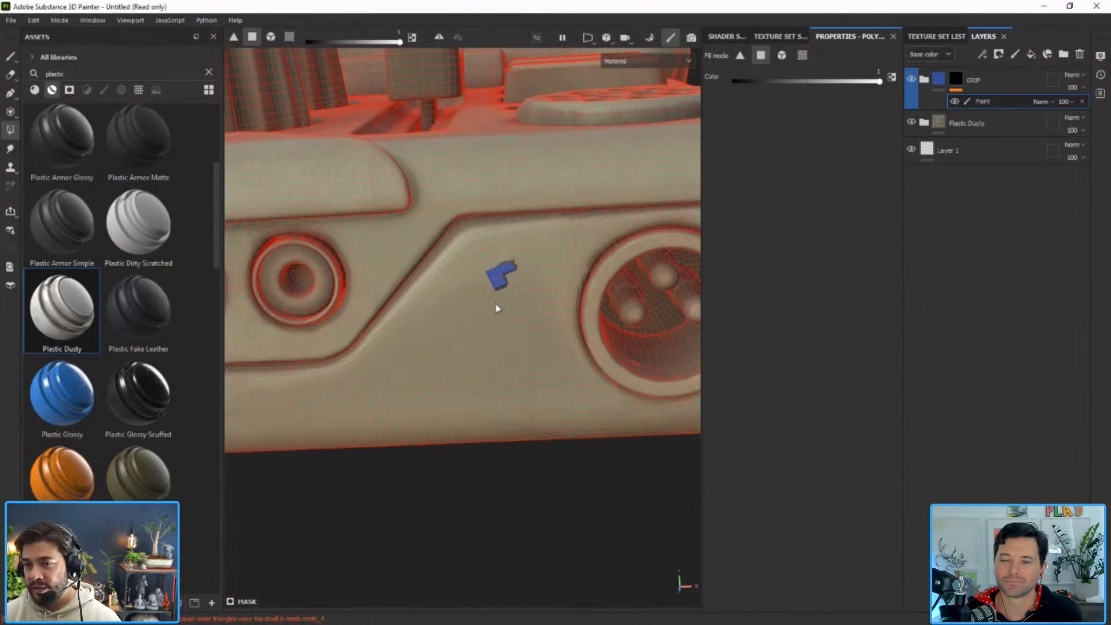
# Change the fill mode to UV chunk fill and fill the lower body's UV islands into the GRIP mask.
pyautogui.click(778, 60)
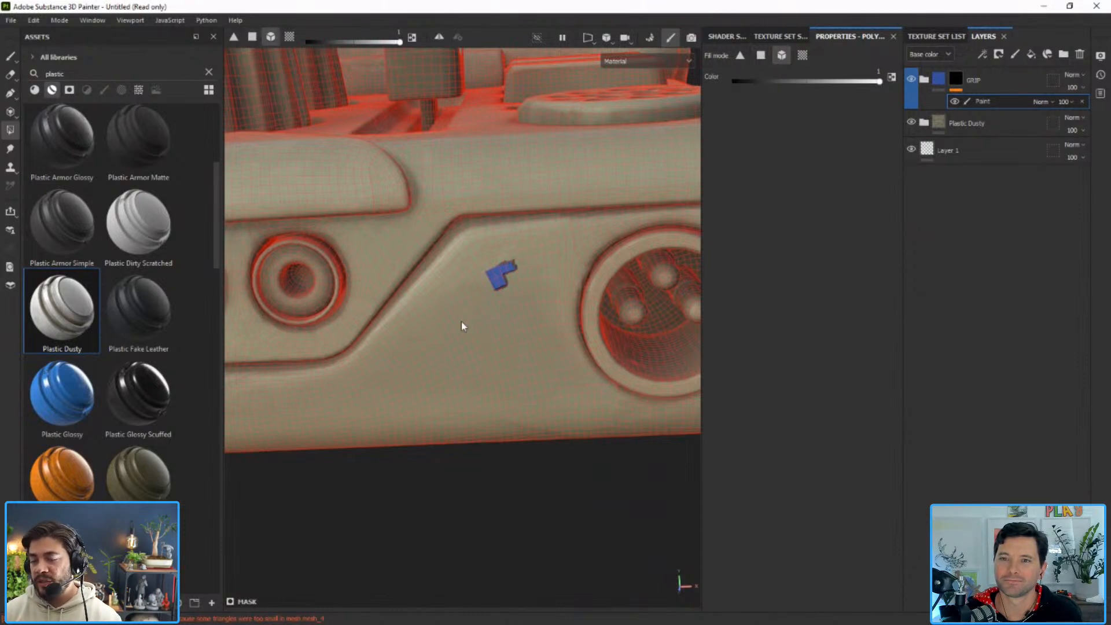
pyautogui.click(803, 55)
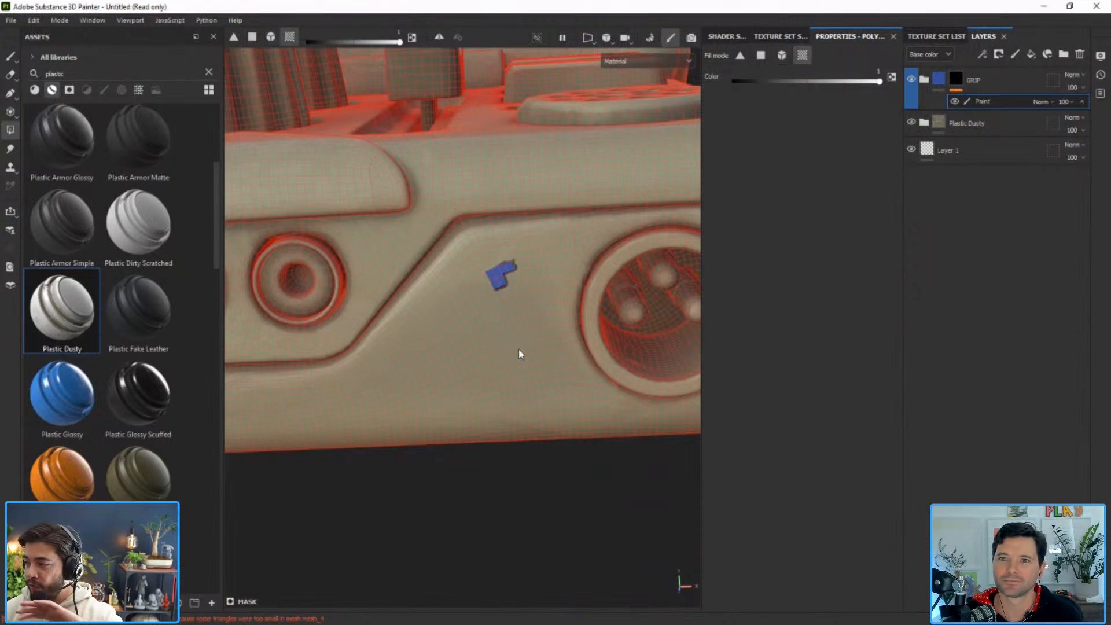
pyautogui.click(505, 323)
pyautogui.moveTo(565, 251)
pyautogui.keyDown('alt'); pyautogui.mouseDown()
pyautogui.moveTo(418, 335)
pyautogui.moveTo(396, 361)
pyautogui.moveTo(314, 285)
pyautogui.moveTo(380, 297)
pyautogui.moveTo(404, 345)
pyautogui.moveTo(538, 346)
pyautogui.moveTo(526, 303)
pyautogui.moveTo(325, 362)
pyautogui.moveTo(357, 365)
pyautogui.moveTo(362, 409)
pyautogui.moveTo(307, 347)
pyautogui.moveTo(480, 411)
pyautogui.moveTo(360, 443)
pyautogui.moveTo(411, 498)
pyautogui.moveTo(504, 367)
pyautogui.moveTo(387, 411)
pyautogui.moveTo(622, 259)
pyautogui.mouseUp(); pyautogui.keyUp('alt')
pyautogui.click(412, 331)
pyautogui.keyDown('alt'); pyautogui.moveTo(619, 300); pyautogui.dragTo(568, 290); pyautogui.keyUp('alt')
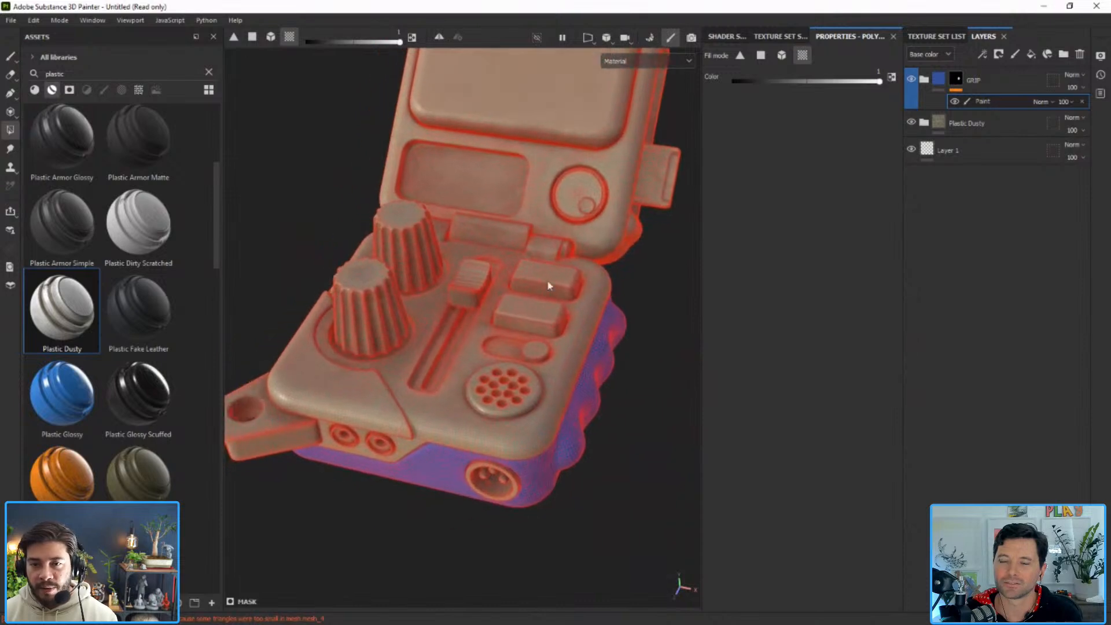
# Fill the lid's round dial into the mask: its face, the small raised knob and several pieces of its rim.
pyautogui.scroll(6, 580, 214)
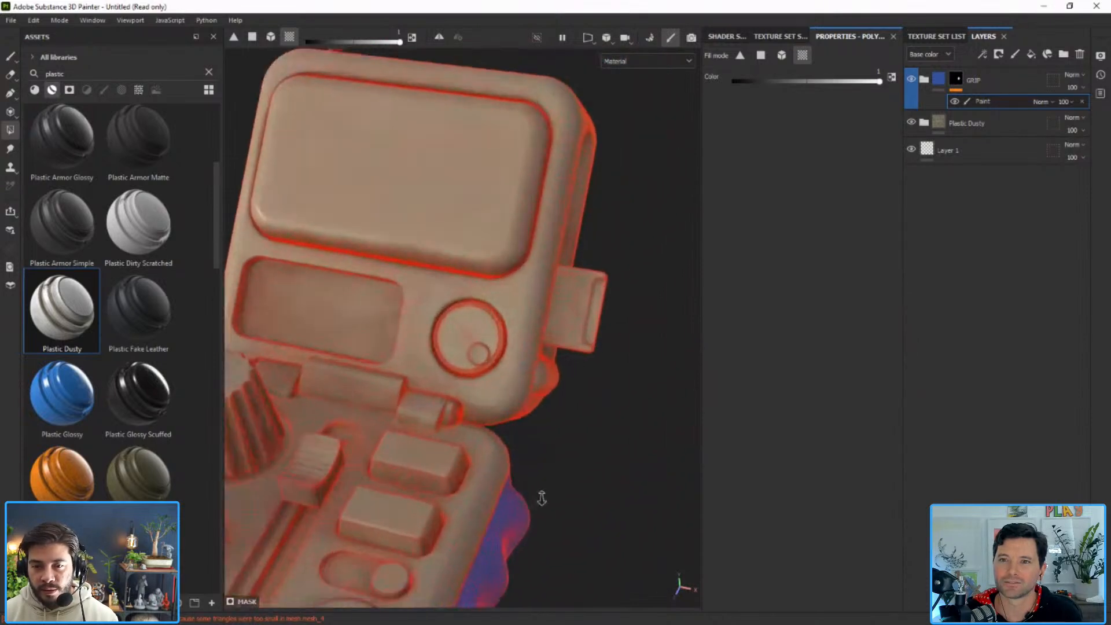
pyautogui.click(519, 268)
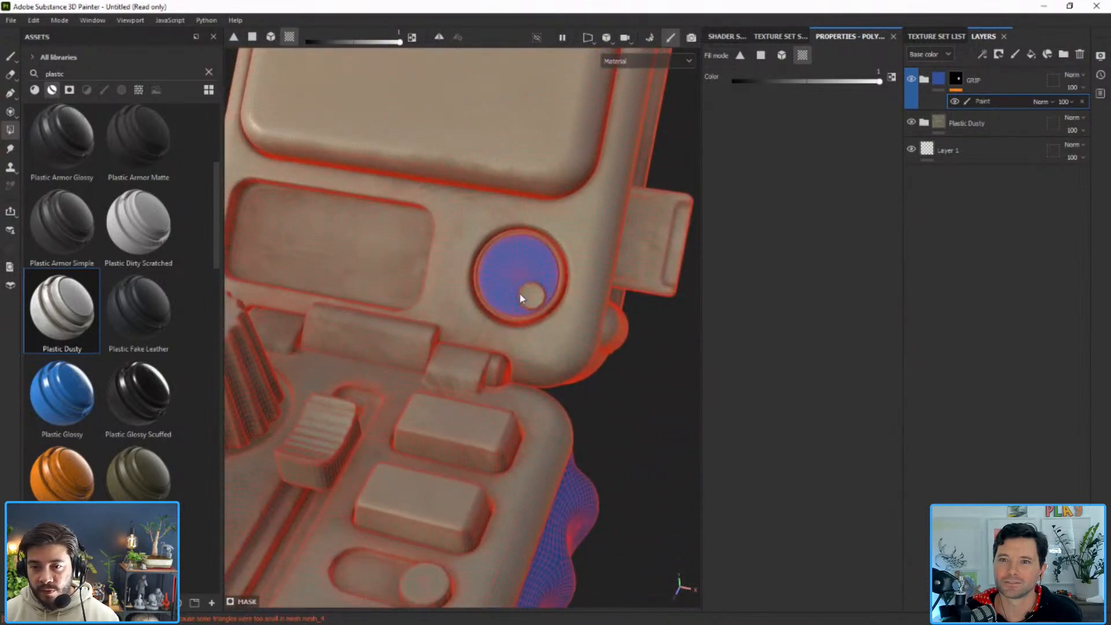
pyautogui.click(529, 295)
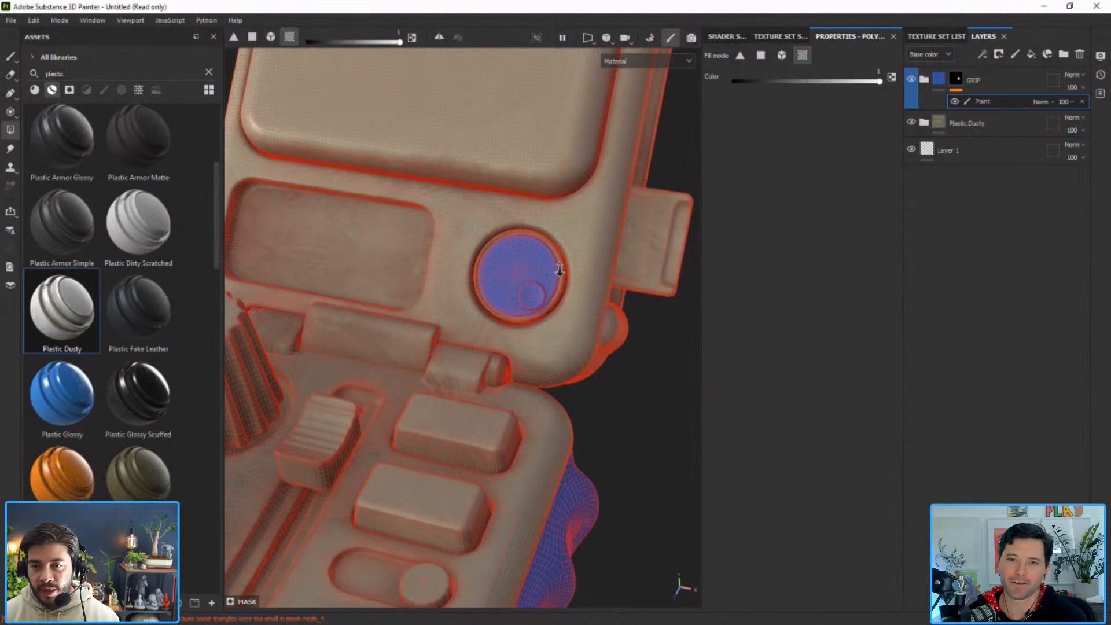
pyautogui.scroll(3, 560, 266)
pyautogui.click(546, 331)
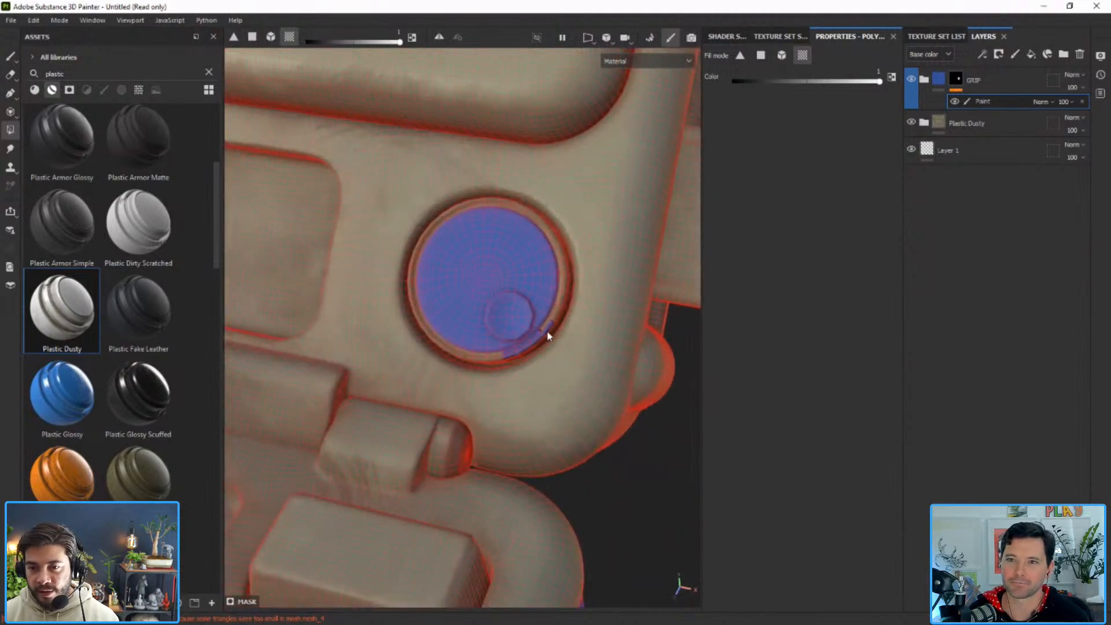
pyautogui.click(491, 356)
pyautogui.click(447, 349)
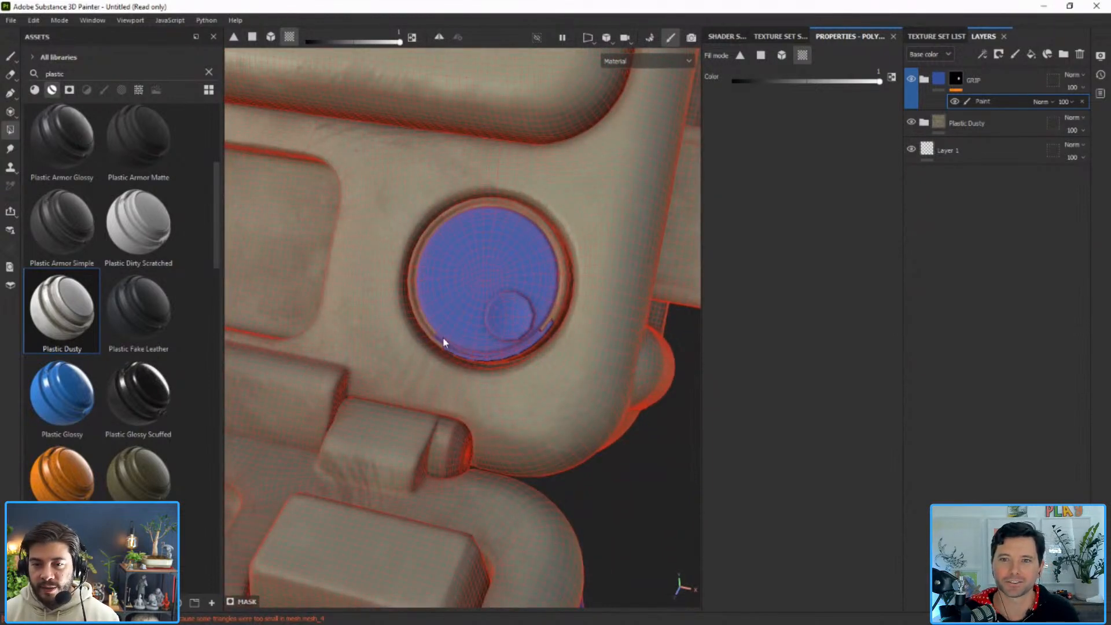
pyautogui.click(558, 250)
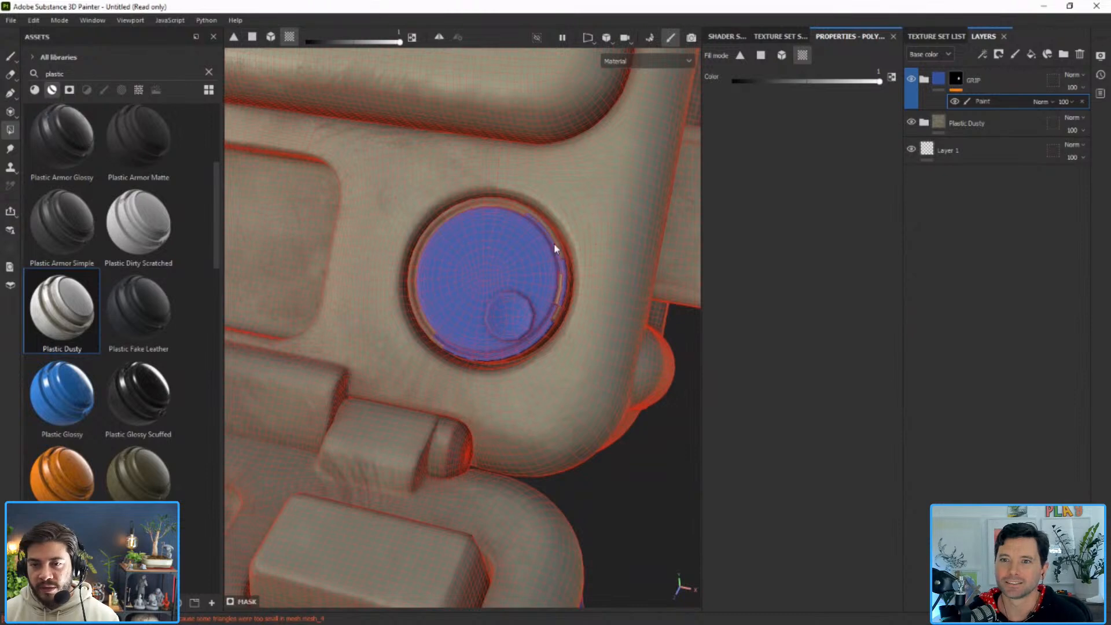
# Fill the dial's remaining rim pieces with an area selection across the dial and its surrounding lid.
pyautogui.keyDown('alt'); pyautogui.moveTo(496, 255); pyautogui.dragTo(451, 278); pyautogui.keyUp('alt')
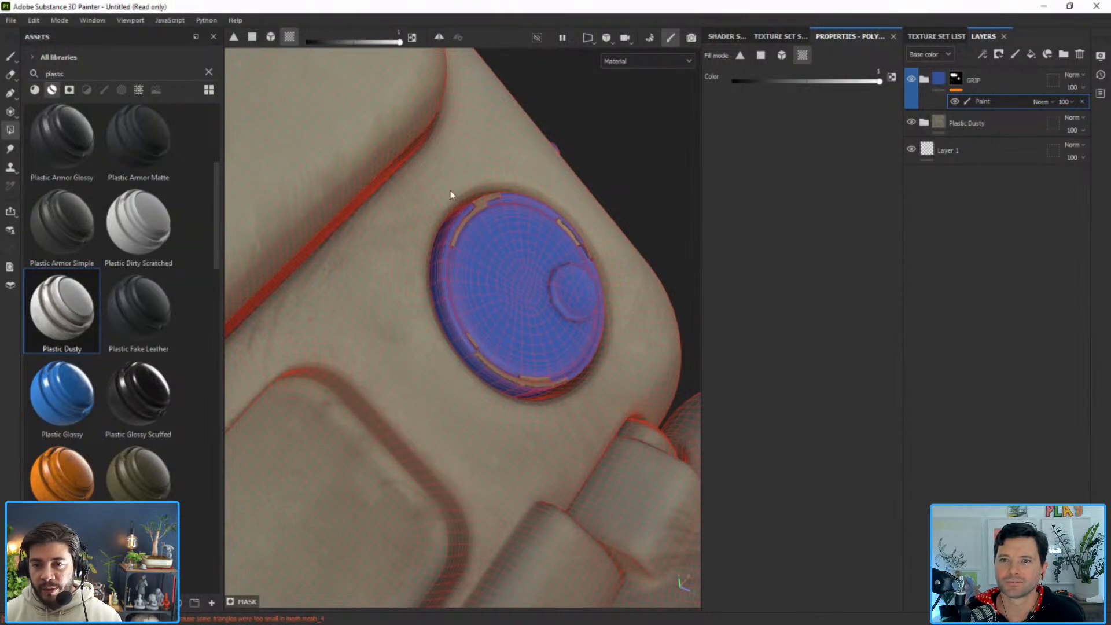
pyautogui.moveTo(645, 172); pyautogui.dragTo(449, 402)
pyautogui.moveTo(428, 415); pyautogui.dragTo(380, 418)
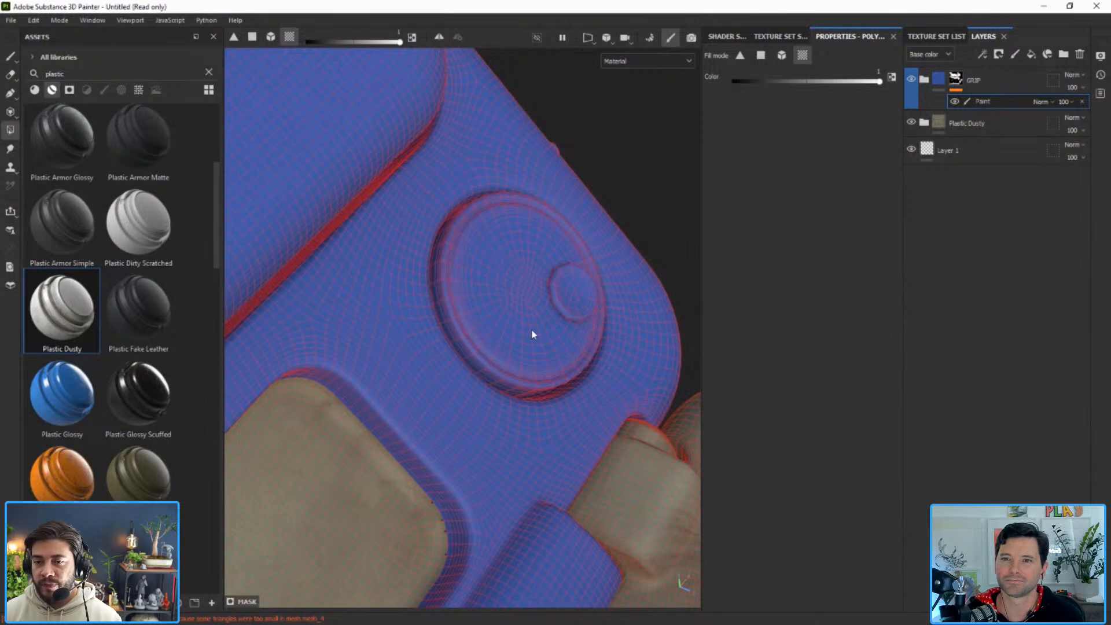
pyautogui.keyDown('alt'); pyautogui.moveTo(533, 333); pyautogui.dragTo(518, 318, button='middle'); pyautogui.keyUp('alt')
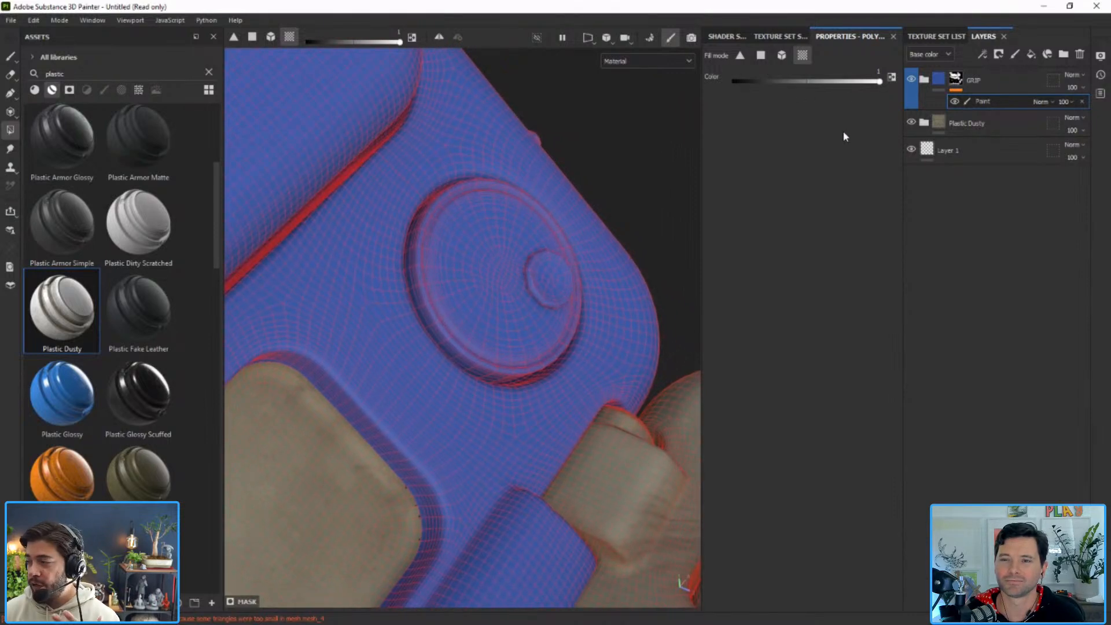
# Set the fill color to 0 and remove the lid frame, hinge and screen from the mask, keeping the dial filled.
pyautogui.moveTo(880, 85); pyautogui.dragTo(722, 94)
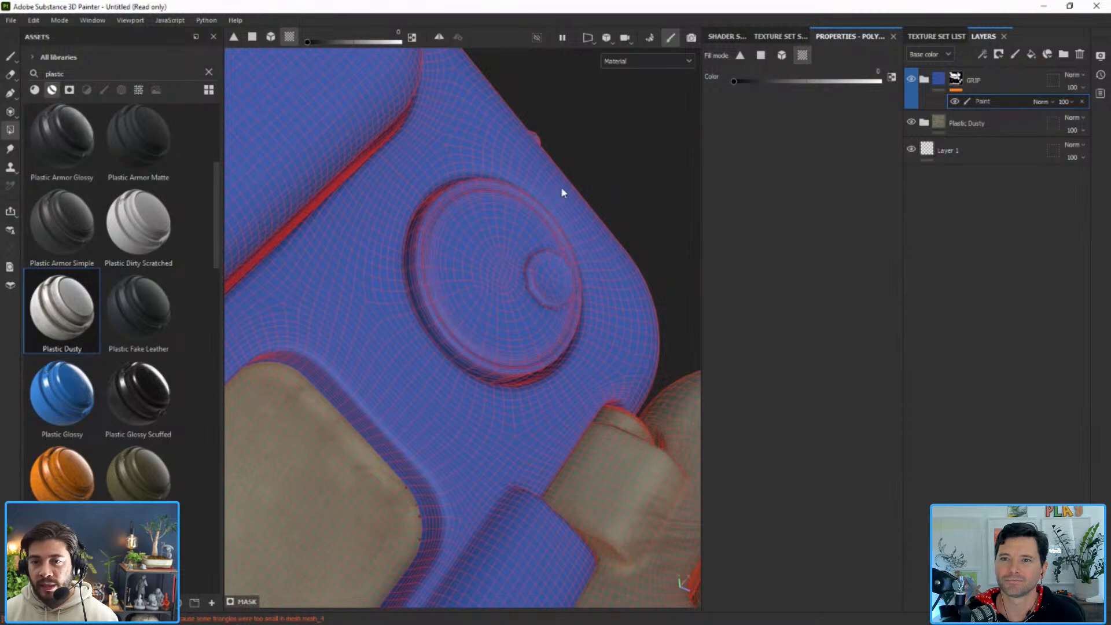
pyautogui.moveTo(612, 206); pyautogui.dragTo(636, 343)
pyautogui.scroll(-2, 447, 209)
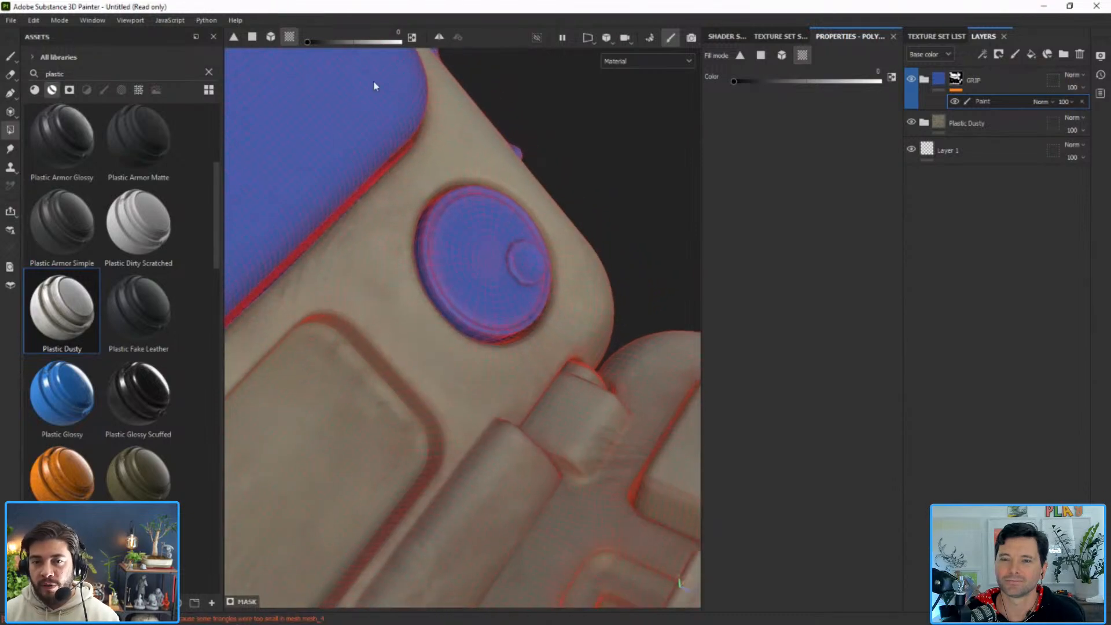
pyautogui.moveTo(375, 84); pyautogui.dragTo(285, 226)
pyautogui.keyDown('alt'); pyautogui.moveTo(373, 243); pyautogui.dragTo(349, 428, button='middle'); pyautogui.keyUp('alt')
pyautogui.moveTo(390, 192); pyautogui.dragTo(327, 271)
pyautogui.scroll(-3, 327, 270)
pyautogui.keyDown('alt'); pyautogui.moveTo(506, 317); pyautogui.dragTo(611, 278); pyautogui.keyUp('alt')
pyautogui.scroll(-3, 541, 268)
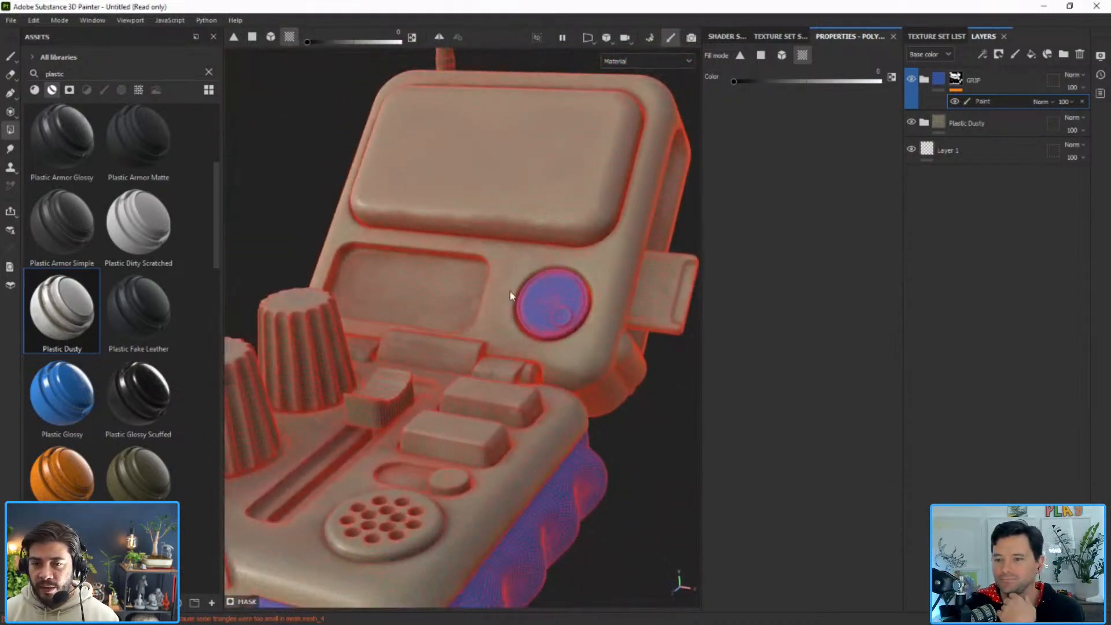
# In the display settings, set the mesh wireframe color to dark blue (RGB 0.098, 0.184, 0.447) and slightly lower the wireframe opacity.
pyautogui.keyDown('alt'); pyautogui.moveTo(509, 292); pyautogui.dragTo(537, 256, button='middle'); pyautogui.keyUp('alt')
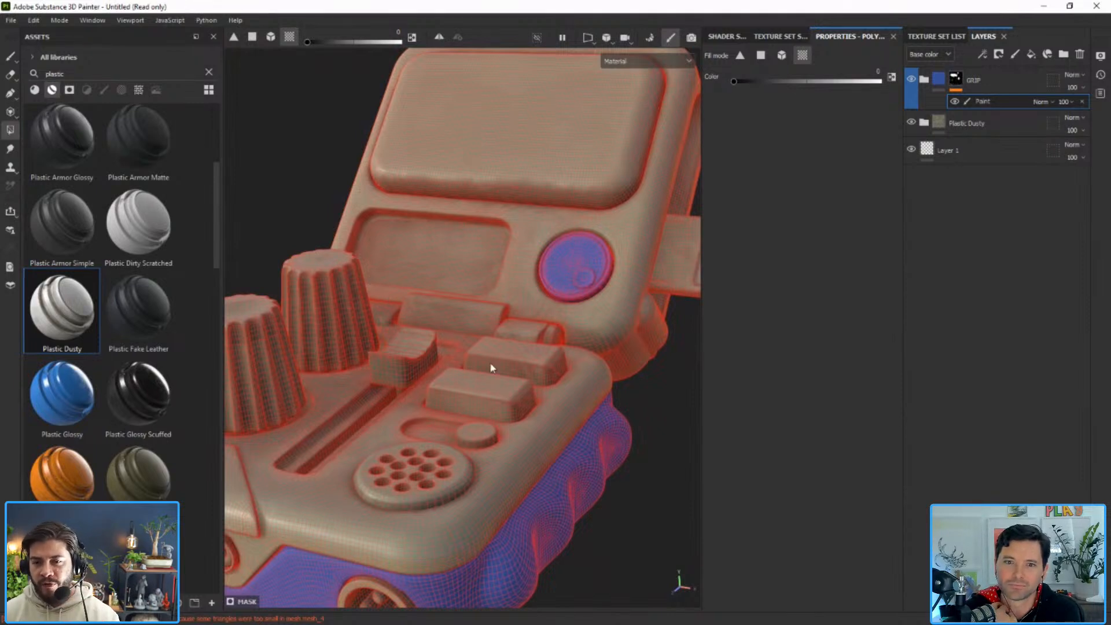
pyautogui.keyDown('alt'); pyautogui.moveTo(490, 364); pyautogui.dragTo(486, 377); pyautogui.keyUp('alt')
pyautogui.keyDown('alt'); pyautogui.moveTo(486, 377); pyautogui.dragTo(490, 353, button='middle'); pyautogui.keyUp('alt')
pyautogui.keyDown('alt'); pyautogui.moveTo(490, 353); pyautogui.dragTo(492, 365); pyautogui.keyUp('alt')
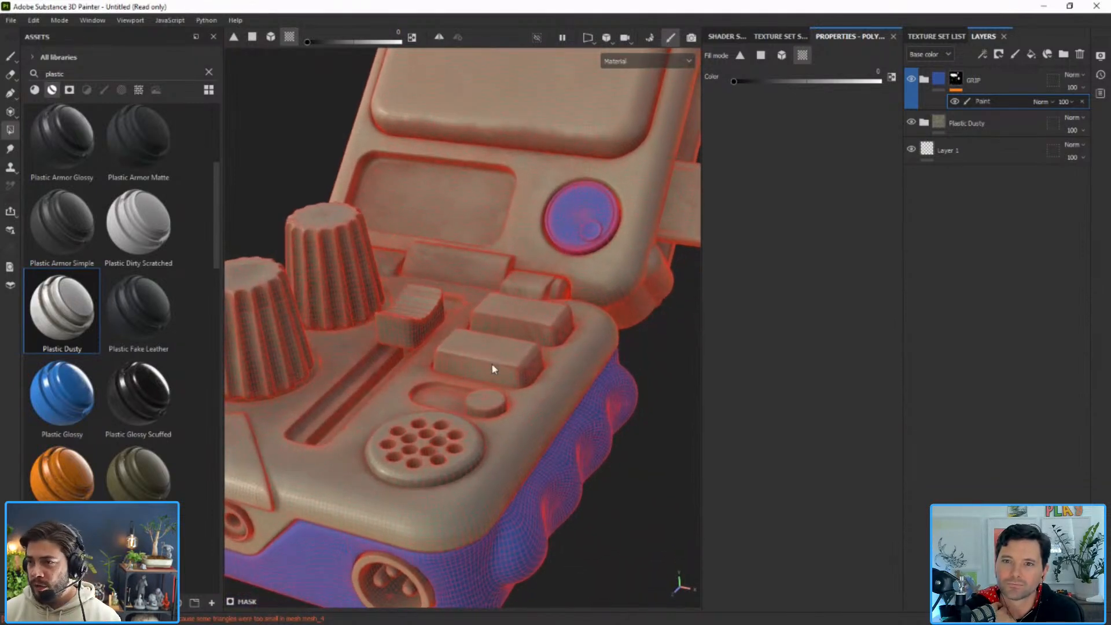
pyautogui.click(1100, 55)
pyautogui.scroll(-10, 809, 146)
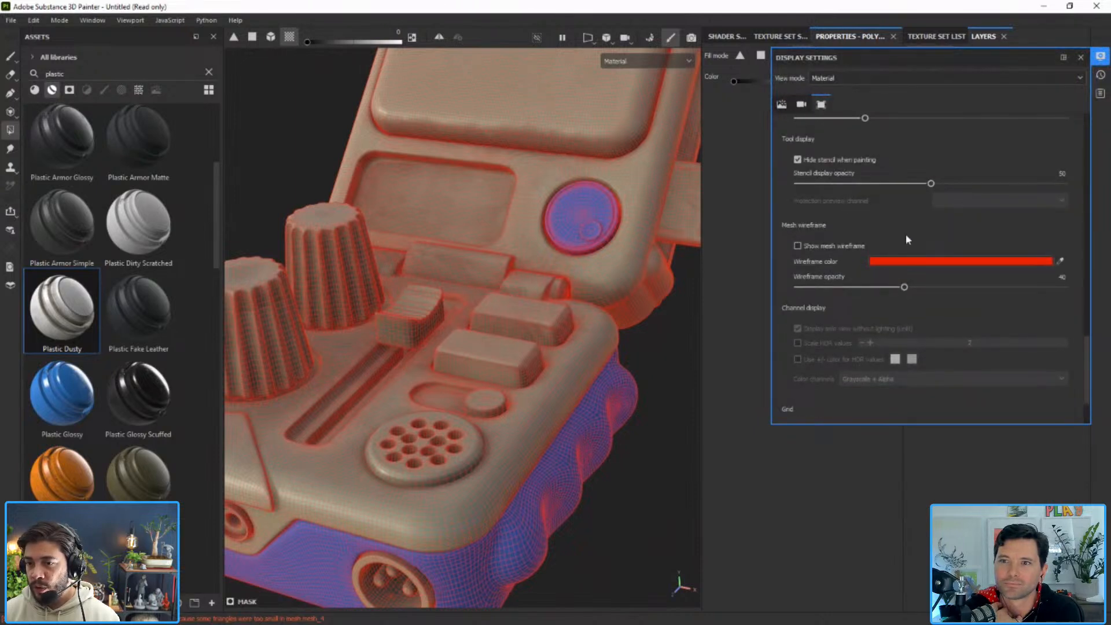
pyautogui.click(1049, 263)
pyautogui.moveTo(995, 307); pyautogui.dragTo(998, 326)
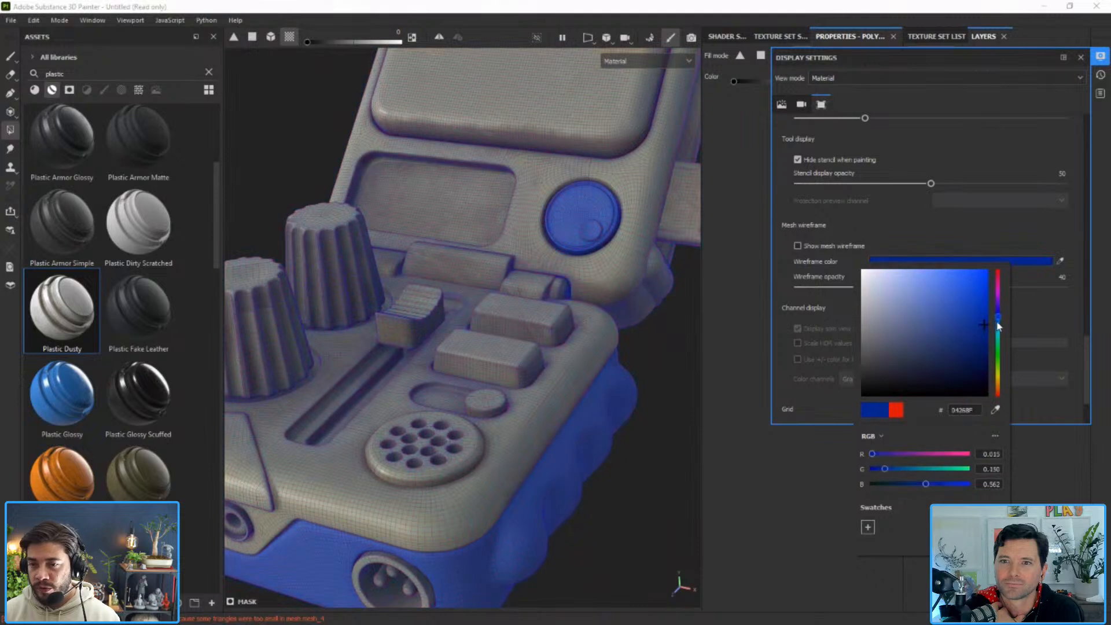
pyautogui.click(959, 339)
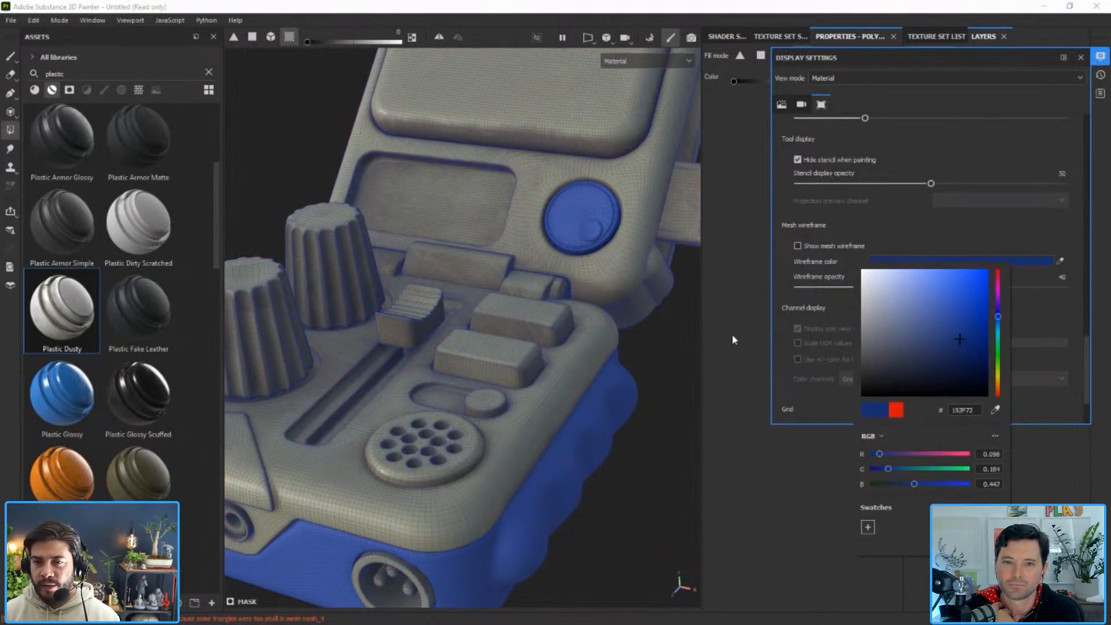
pyautogui.click(818, 414)
pyautogui.moveTo(906, 287)
pyautogui.mouseDown()
pyautogui.moveTo(805, 297)
pyautogui.moveTo(936, 288)
pyautogui.moveTo(894, 287)
pyautogui.mouseUp()
pyautogui.click(1080, 57)
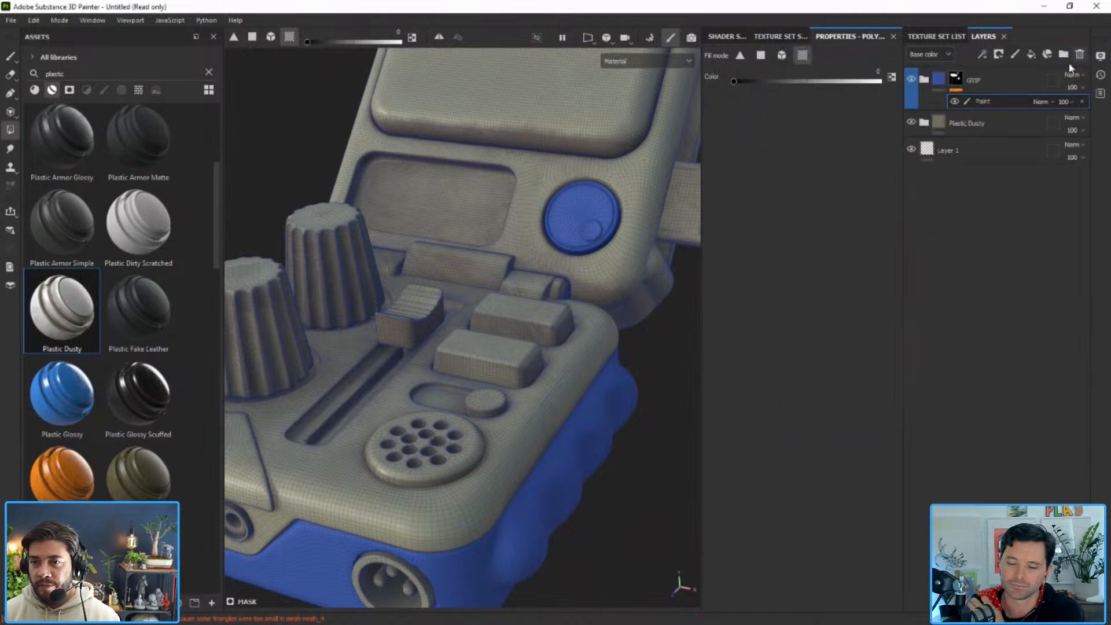
# Return to the Paint tool, view the whole masked device and expand the GRIP folder to show its base grip layer.
pyautogui.keyDown('alt'); pyautogui.moveTo(388, 211); pyautogui.dragTo(434, 93, button='right'); pyautogui.keyUp('alt')
pyautogui.keyDown('alt'); pyautogui.moveTo(434, 93); pyautogui.dragTo(442, 134, button='middle'); pyautogui.keyUp('alt')
pyautogui.click(10, 57)
pyautogui.keyDown('alt'); pyautogui.moveTo(499, 295); pyautogui.dragTo(486, 262, button='middle'); pyautogui.keyUp('alt')
pyautogui.moveTo(516, 282)
pyautogui.keyDown('shift'); pyautogui.mouseDown(button='right')
pyautogui.moveTo(485, 278)
pyautogui.moveTo(506, 276)
pyautogui.mouseUp(button='right'); pyautogui.keyUp('shift')
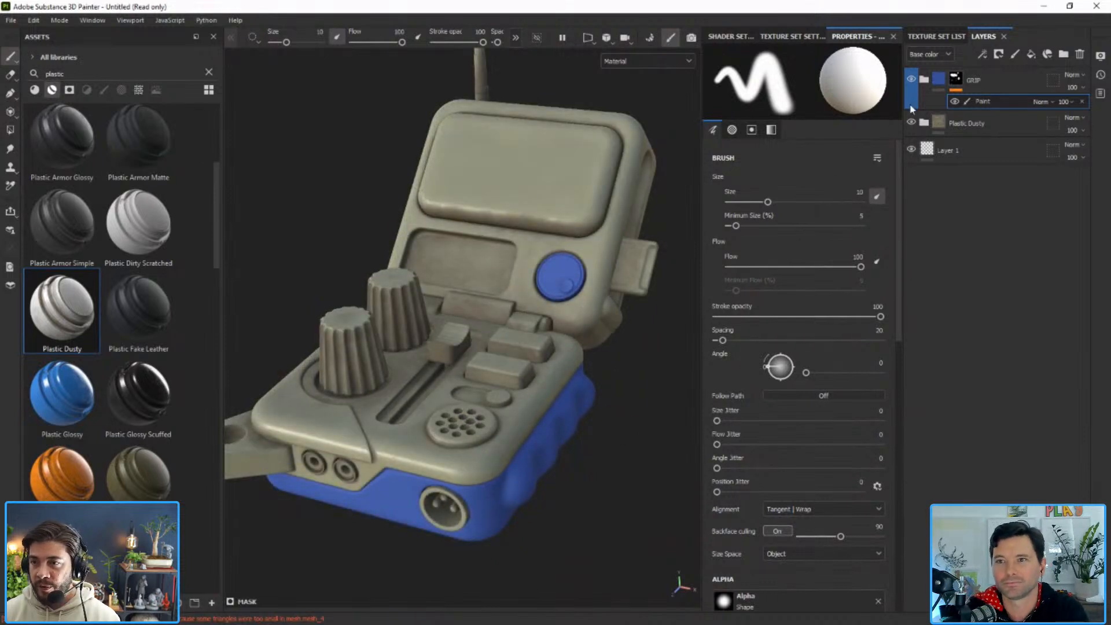
pyautogui.click(924, 79)
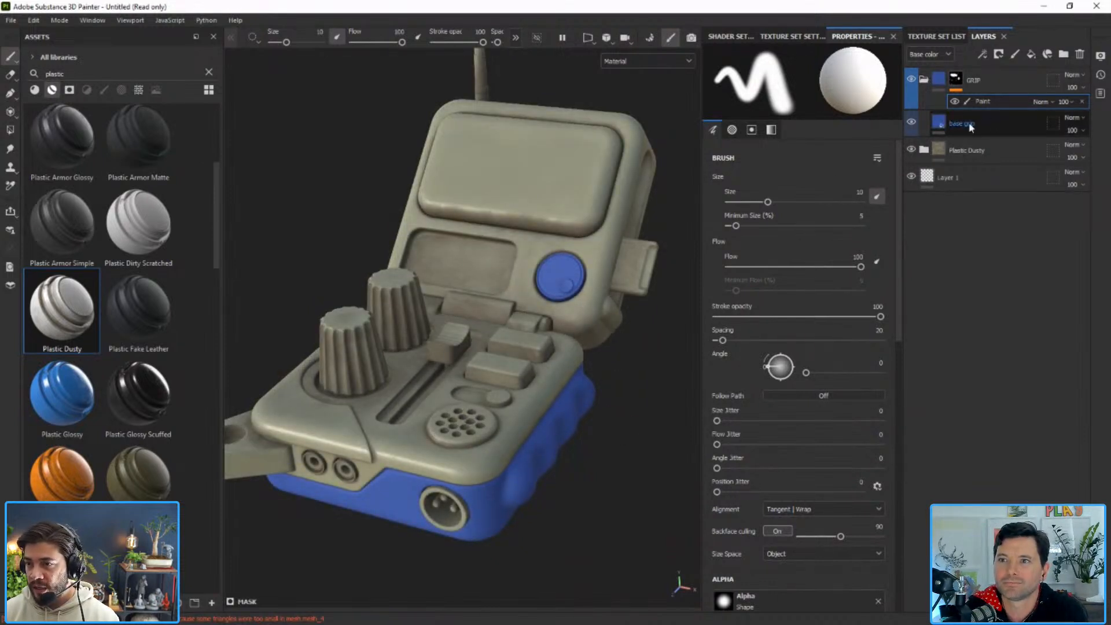
pyautogui.keyDown('alt'); pyautogui.moveTo(508, 323); pyautogui.dragTo(437, 481); pyautogui.keyUp('alt')
pyautogui.keyDown('alt'); pyautogui.moveTo(428, 414); pyautogui.dragTo(433, 463); pyautogui.keyUp('alt')
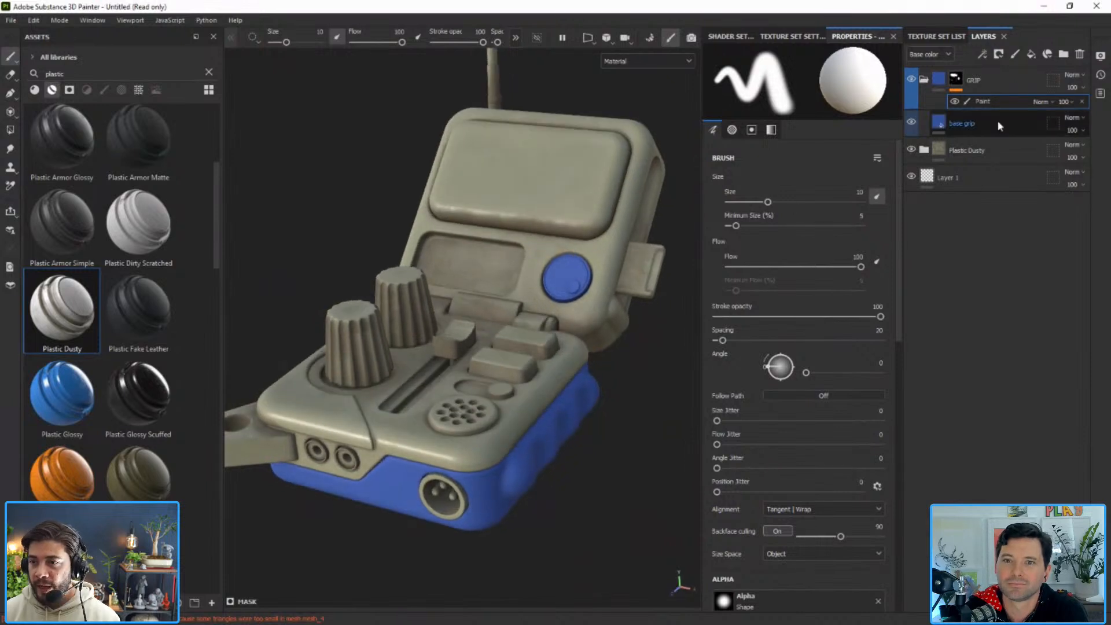
# Examine the GRIP folder's mask on its own in black and white from several angles, and return to the material view.
pyautogui.keyDown('alt'); pyautogui.click(955, 81); pyautogui.keyUp('alt')
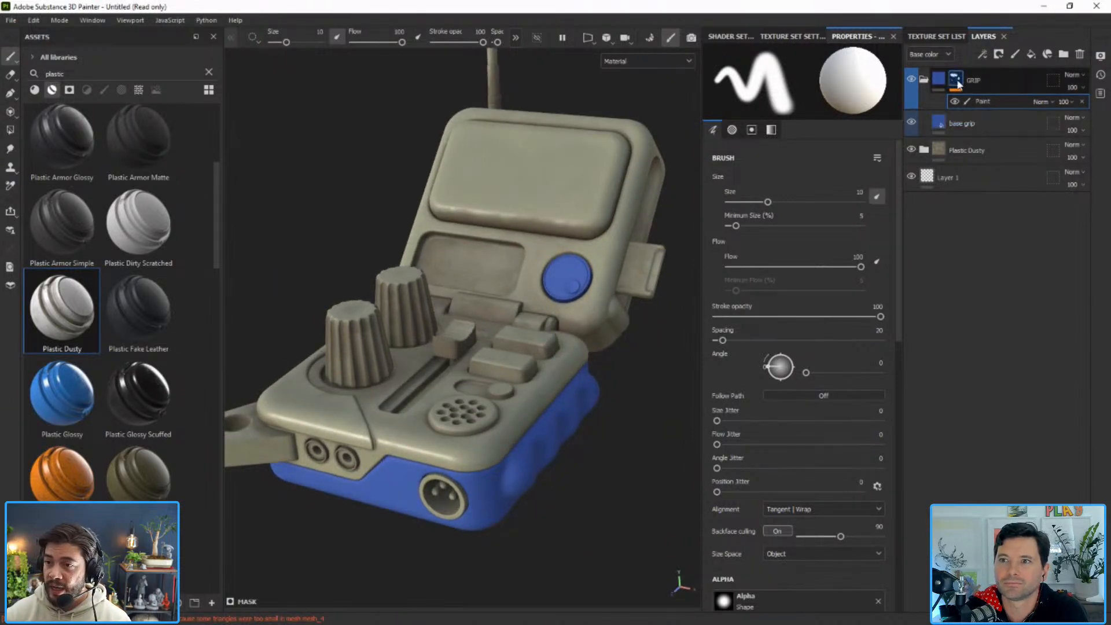
pyautogui.moveTo(533, 243)
pyautogui.keyDown('alt'); pyautogui.mouseDown()
pyautogui.moveTo(493, 213)
pyautogui.moveTo(471, 154)
pyautogui.moveTo(640, 272)
pyautogui.moveTo(641, 300)
pyautogui.moveTo(580, 293)
pyautogui.mouseUp(); pyautogui.keyUp('alt')
pyautogui.scroll(5, 641, 302)
pyautogui.press('x')
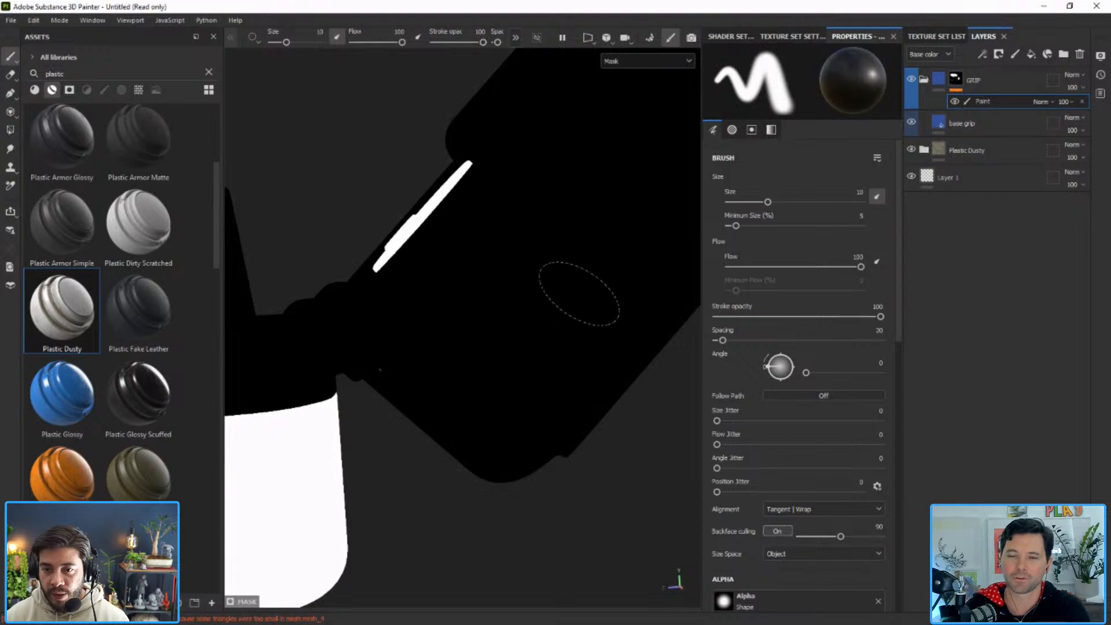
pyautogui.keyDown('alt'); pyautogui.moveTo(567, 341); pyautogui.dragTo(526, 236, button='right'); pyautogui.keyUp('alt')
pyautogui.moveTo(527, 236)
pyautogui.keyDown('alt'); pyautogui.mouseDown()
pyautogui.moveTo(514, 320)
pyautogui.moveTo(583, 419)
pyautogui.mouseUp(); pyautogui.keyUp('alt')
pyautogui.moveTo(561, 400)
pyautogui.keyDown('alt'); pyautogui.mouseDown(button='right')
pyautogui.moveTo(538, 322)
pyautogui.moveTo(504, 268)
pyautogui.mouseUp(button='right'); pyautogui.keyUp('alt')
pyautogui.keyDown('alt'); pyautogui.moveTo(579, 344); pyautogui.dragTo(596, 327, button='middle'); pyautogui.keyUp('alt')
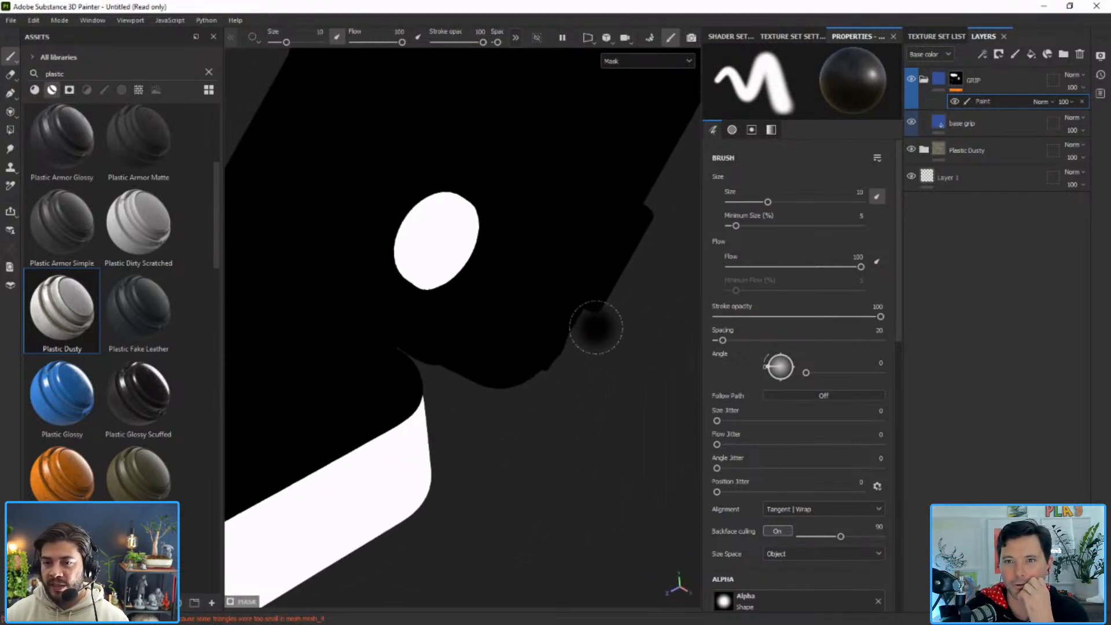
pyautogui.scroll(-5, 596, 327)
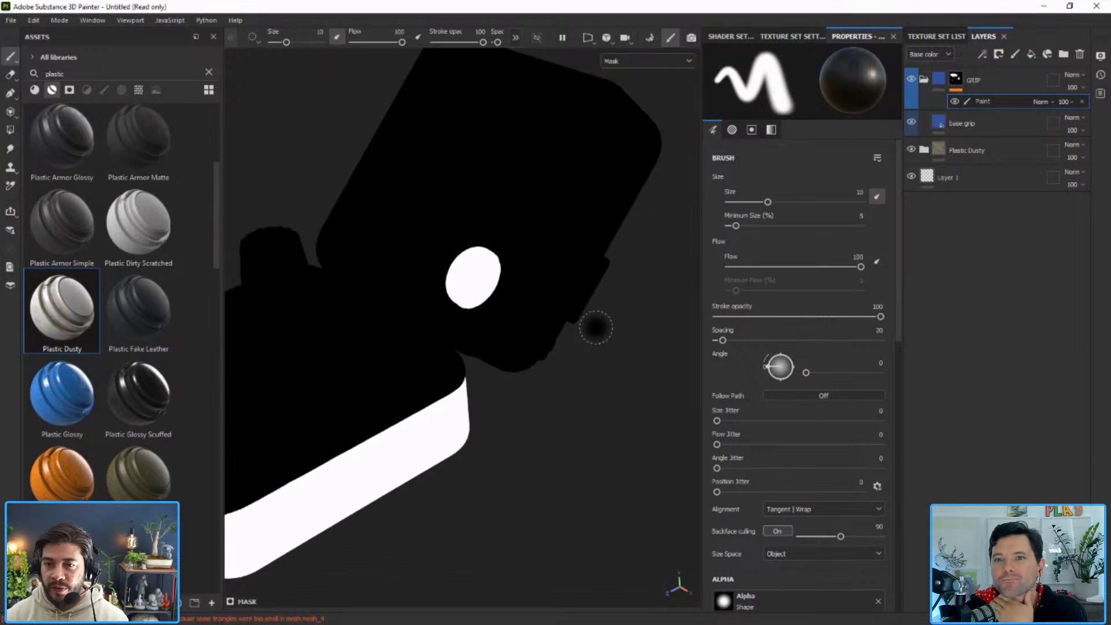
pyautogui.keyDown('alt'); pyautogui.moveTo(457, 382); pyautogui.dragTo(509, 399); pyautogui.keyUp('alt')
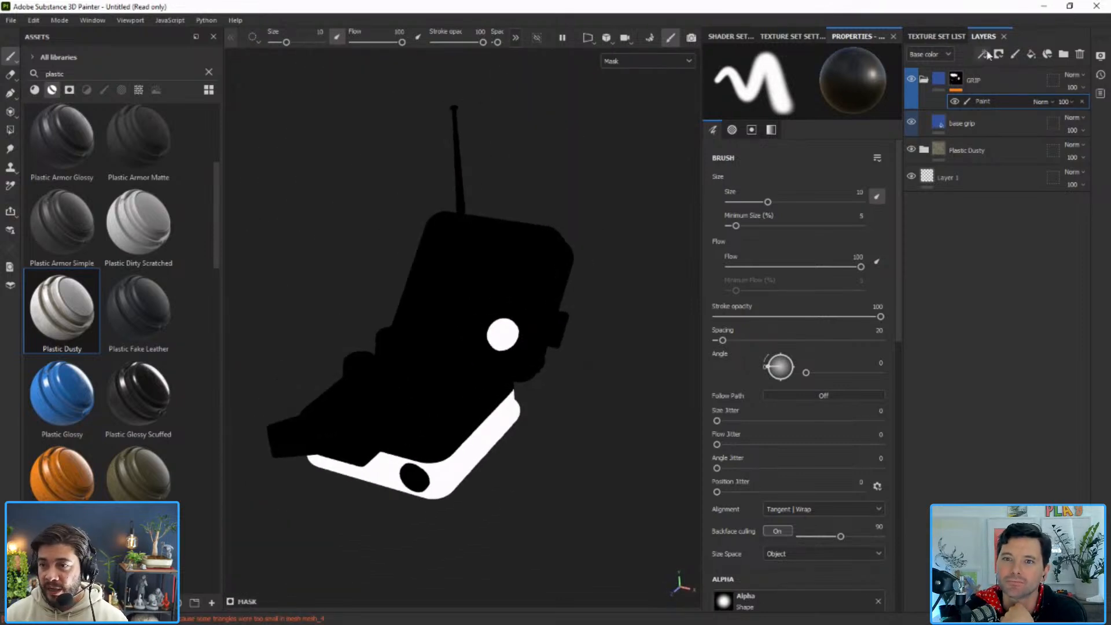
pyautogui.click(956, 85)
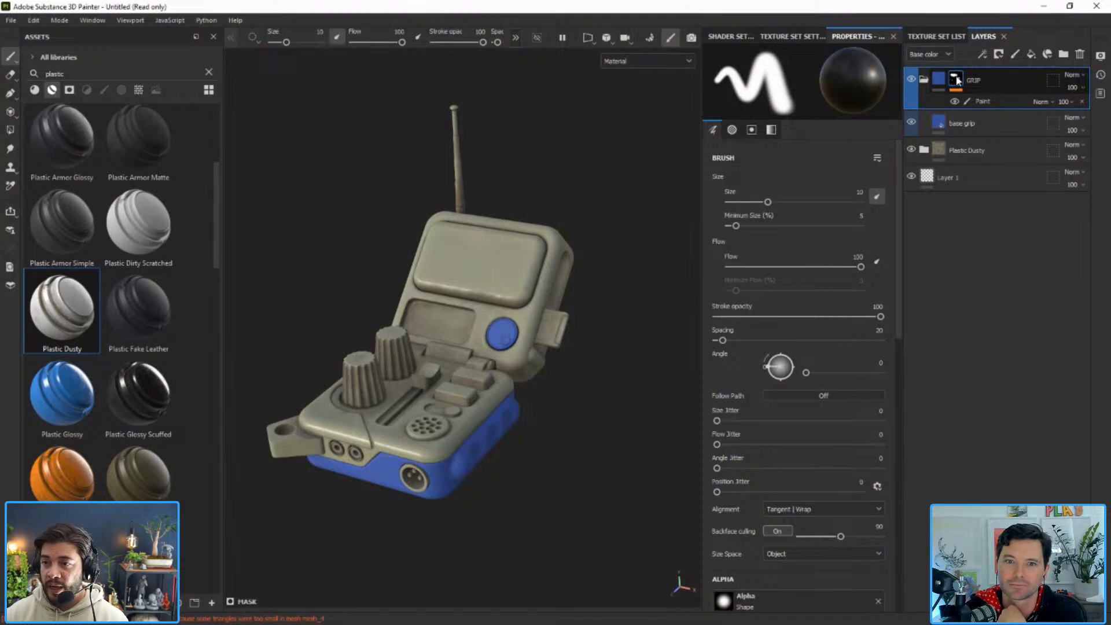
# Temporarily disable the GRIP folder's mask to compare the device without it, and enable the mask again.
pyautogui.moveTo(955, 86)
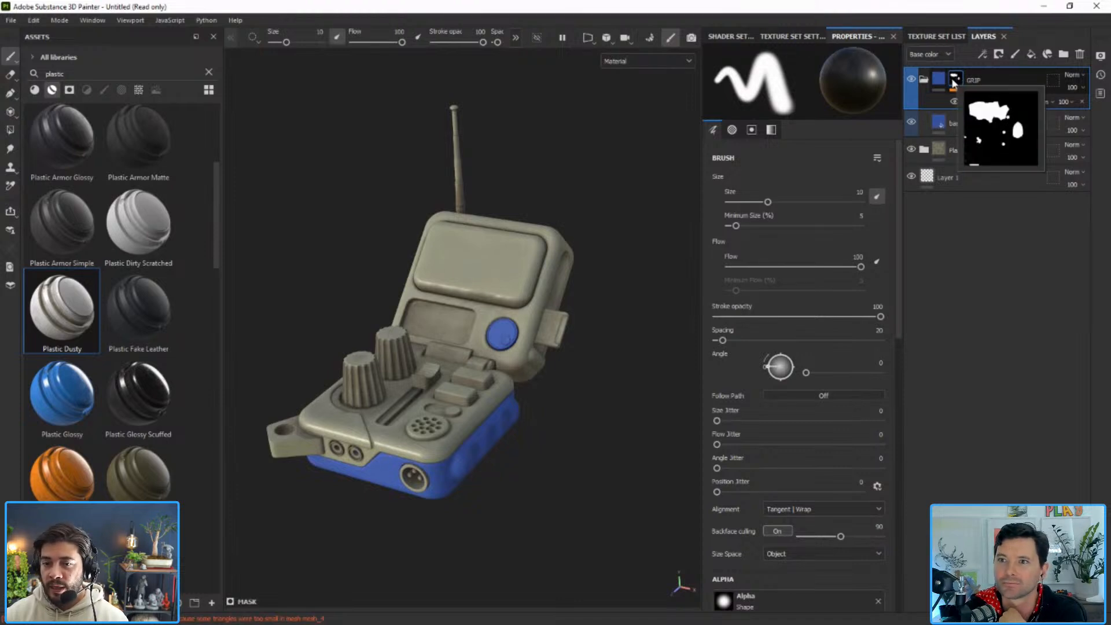
pyautogui.keyDown('shift'); pyautogui.click(955, 85); pyautogui.keyUp('shift')
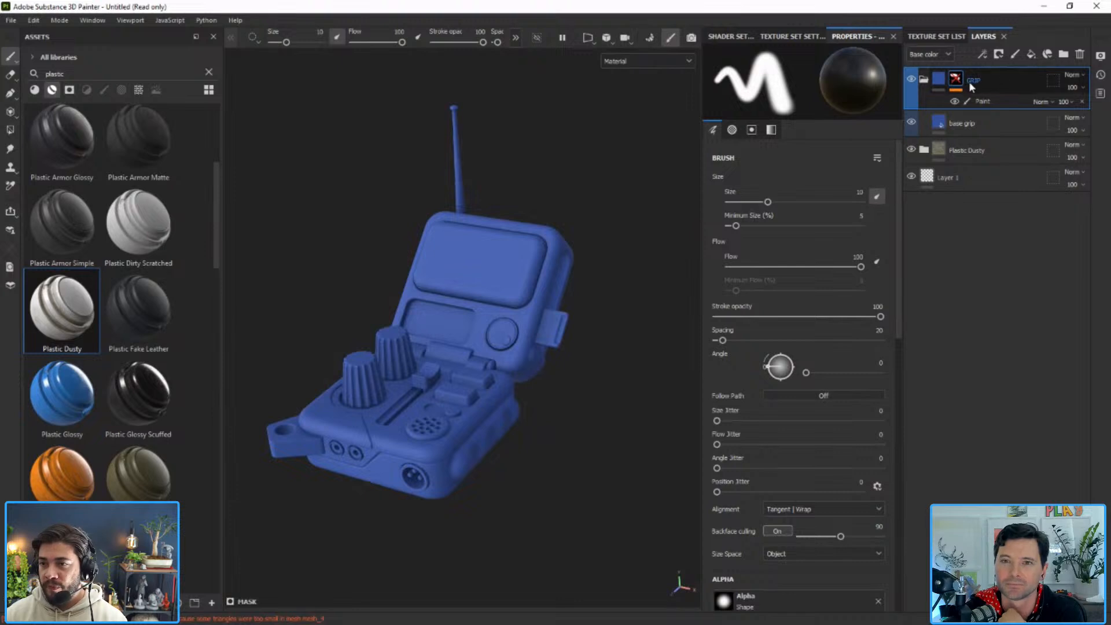
pyautogui.keyDown('shift'); pyautogui.click(957, 83); pyautogui.keyUp('shift')
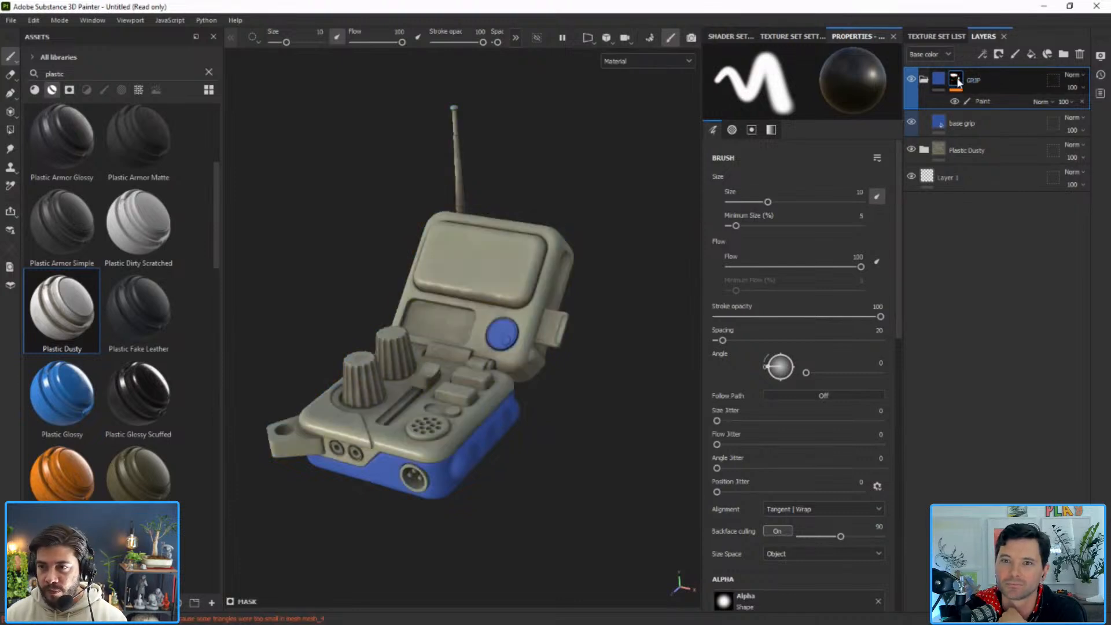
# Add a new fill layer directly above the base grip layer inside the GRIP folder.
pyautogui.keyDown('alt'); pyautogui.moveTo(499, 408); pyautogui.dragTo(524, 475, button='right'); pyautogui.keyUp('alt')
pyautogui.keyDown('alt'); pyautogui.moveTo(523, 475); pyautogui.dragTo(546, 427, button='middle'); pyautogui.keyUp('alt')
pyautogui.keyDown('alt'); pyautogui.moveTo(546, 427); pyautogui.dragTo(552, 454, button='right'); pyautogui.keyUp('alt')
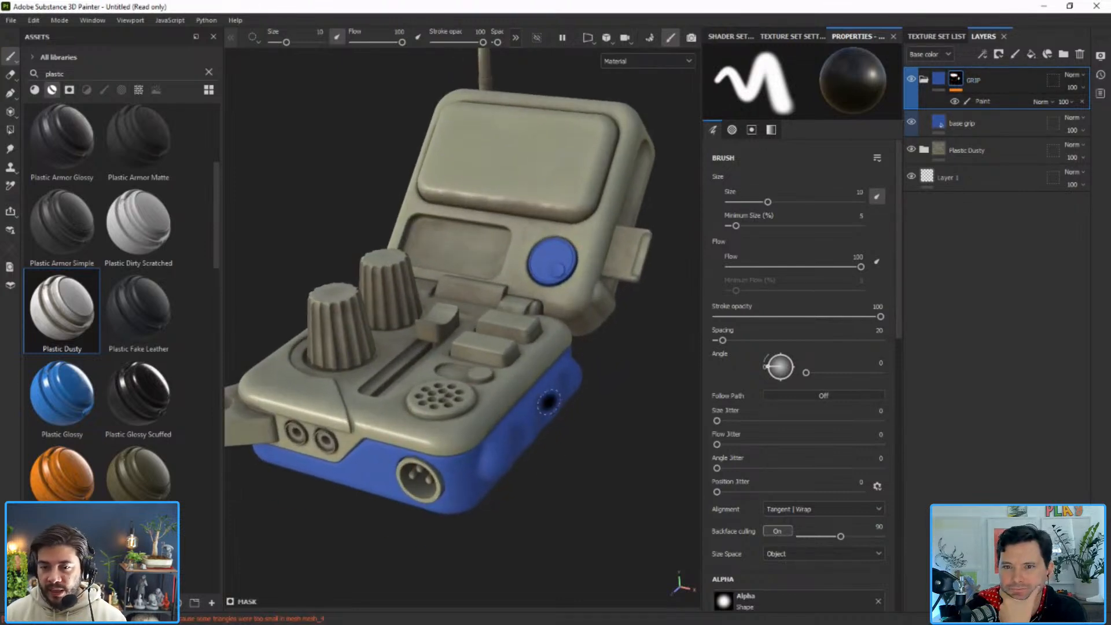
pyautogui.moveTo(605, 389)
pyautogui.keyDown('alt'); pyautogui.mouseDown()
pyautogui.moveTo(598, 353)
pyautogui.moveTo(543, 390)
pyautogui.mouseUp(); pyautogui.keyUp('alt')
pyautogui.keyDown('alt'); pyautogui.moveTo(543, 391); pyautogui.dragTo(577, 476, button='right'); pyautogui.keyUp('alt')
pyautogui.keyDown('alt'); pyautogui.moveTo(577, 476); pyautogui.dragTo(572, 479, button='middle'); pyautogui.keyUp('alt')
pyautogui.keyDown('alt'); pyautogui.moveTo(573, 478); pyautogui.dragTo(590, 513, button='right'); pyautogui.keyUp('alt')
pyautogui.keyDown('alt'); pyautogui.moveTo(590, 513); pyautogui.dragTo(574, 502); pyautogui.keyUp('alt')
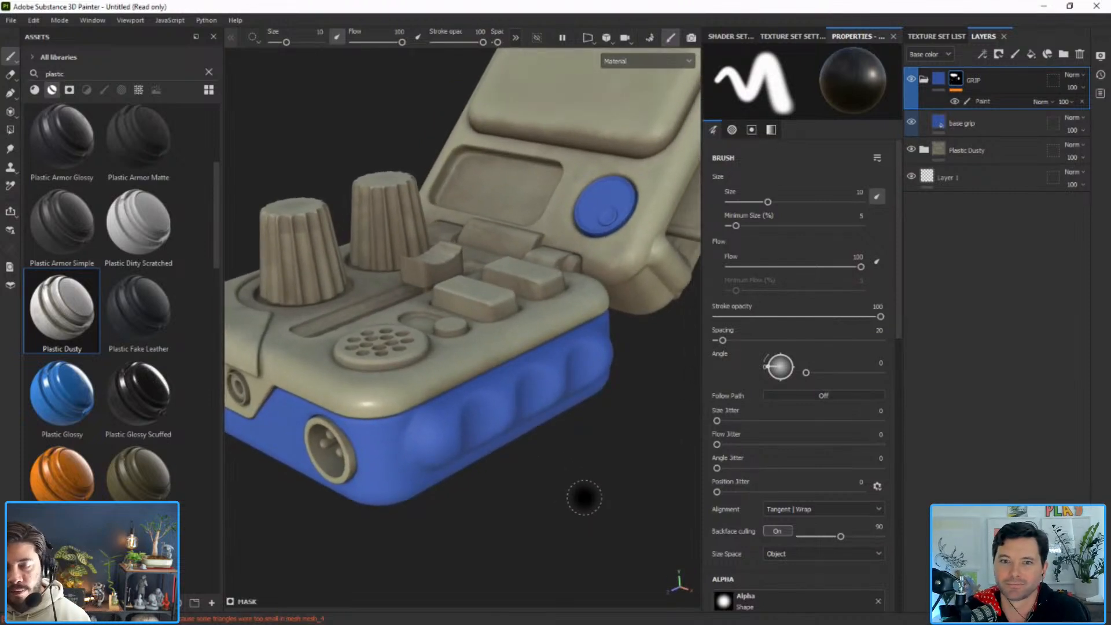
pyautogui.click(978, 131)
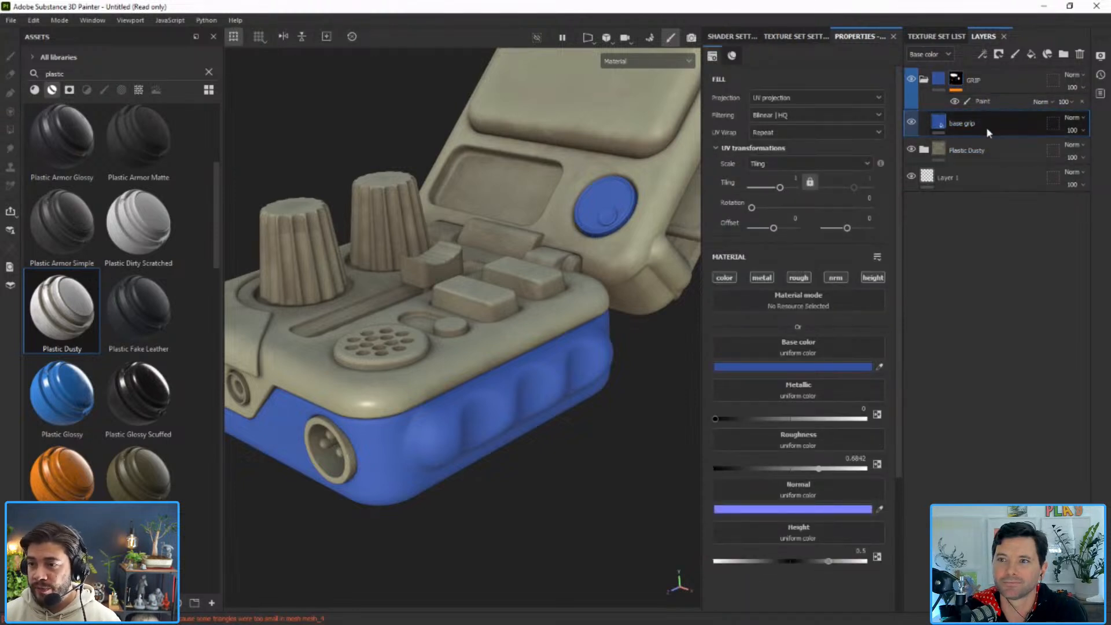
pyautogui.click(1031, 56)
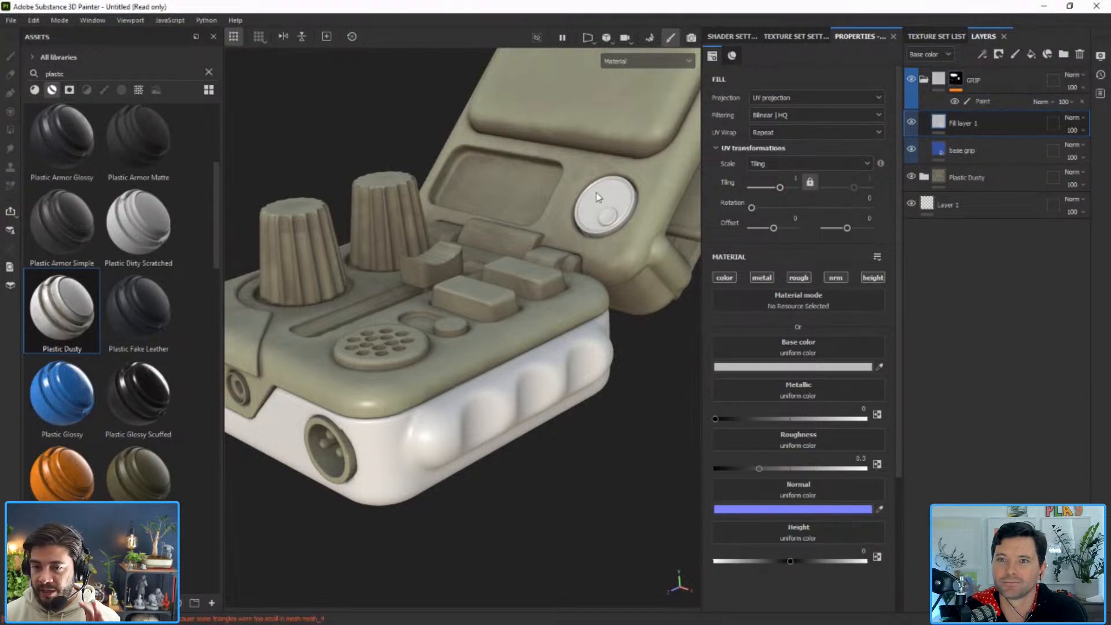
pyautogui.moveTo(525, 217)
pyautogui.keyDown('alt'); pyautogui.mouseDown()
pyautogui.moveTo(545, 214)
pyautogui.moveTo(534, 232)
pyautogui.mouseUp(); pyautogui.keyUp('alt')
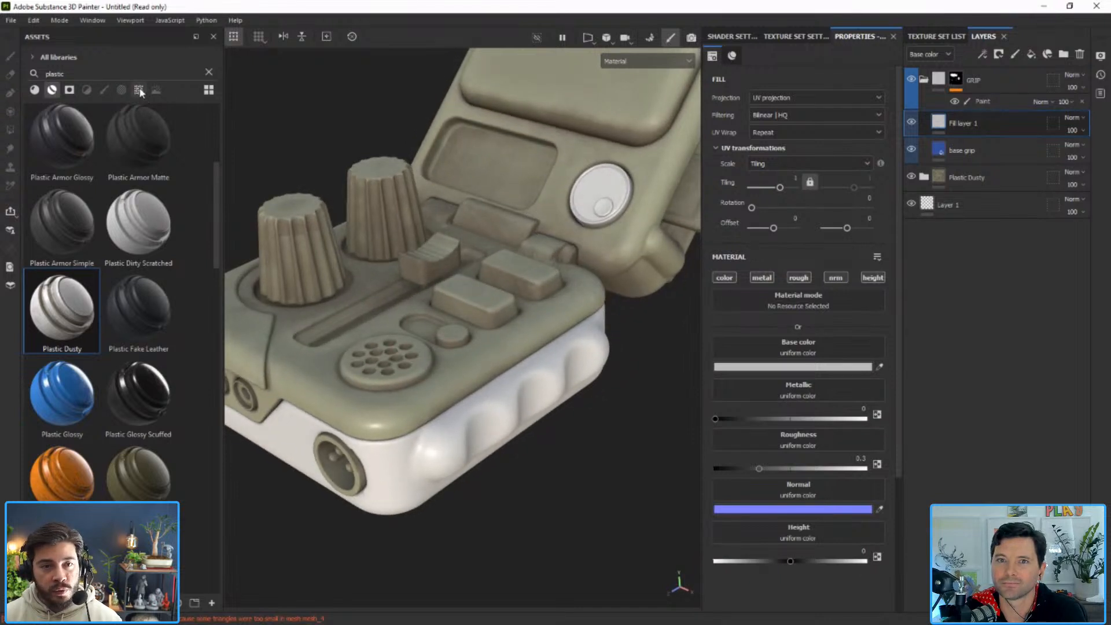
# Clear the plastic search, limit the assets to textures and browse them for a cell-like pattern.
pyautogui.click(208, 71)
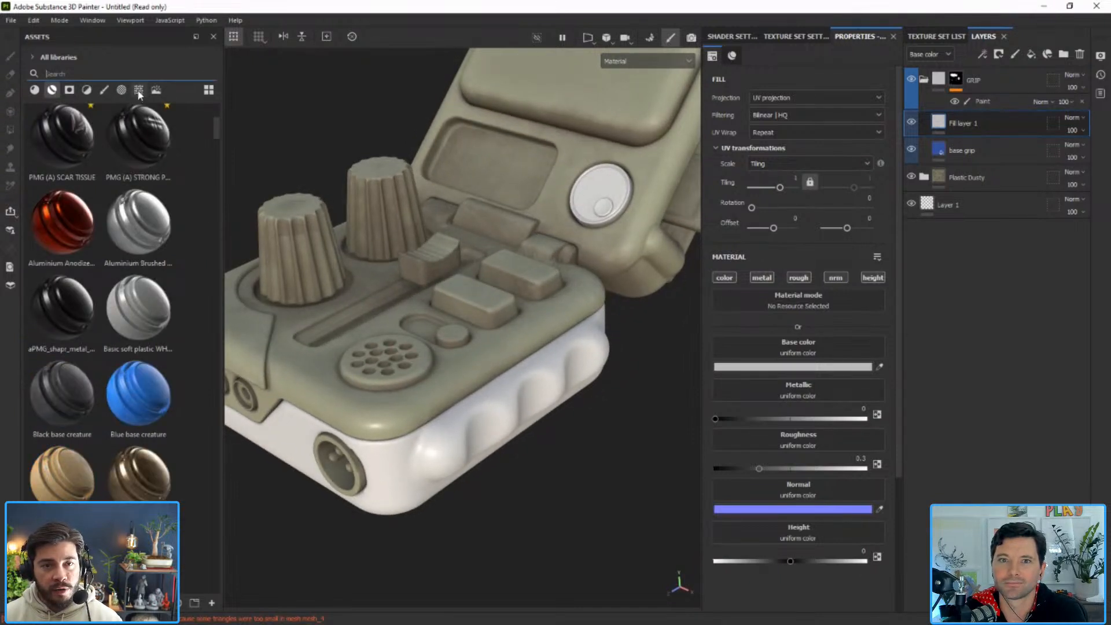
pyautogui.click(138, 91)
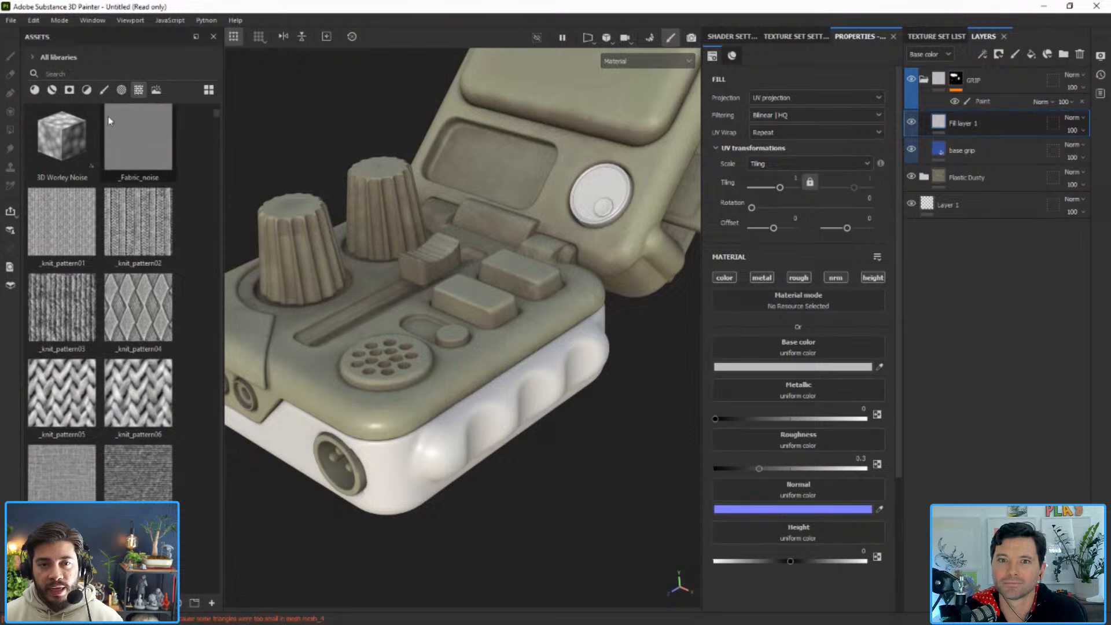
pyautogui.scroll(-20, 143, 231)
pyautogui.scroll(10, 145, 224)
pyautogui.scroll(15, 144, 224)
pyautogui.scroll(-5, 145, 225)
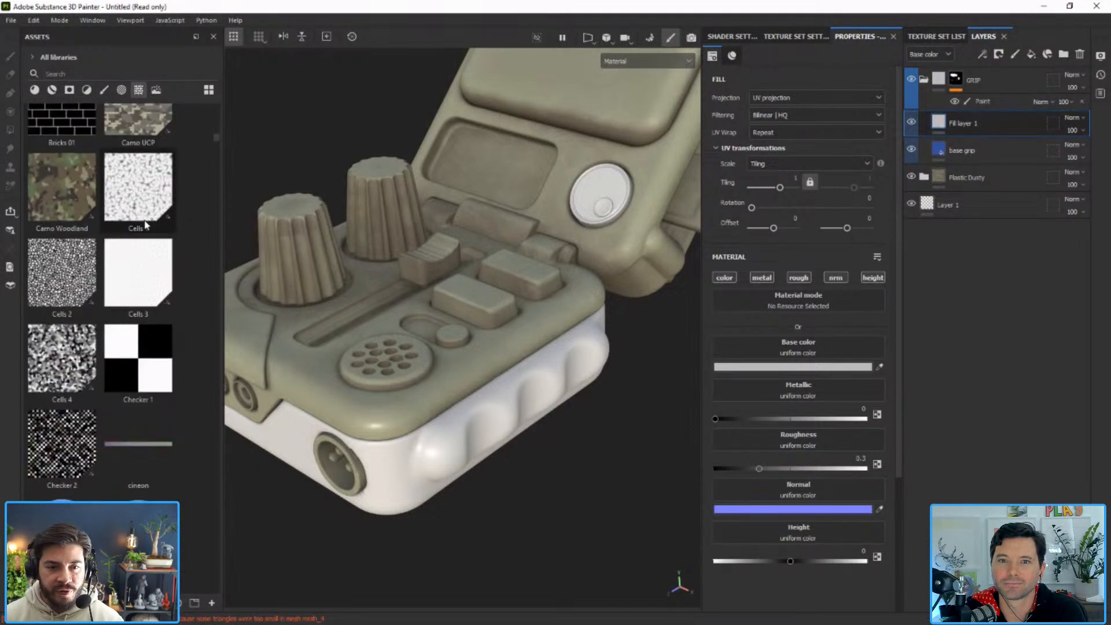
pyautogui.scroll(3, 145, 223)
pyautogui.scroll(-15, 146, 224)
pyautogui.scroll(5, 146, 222)
pyautogui.scroll(10, 146, 223)
# Search the texture assets for "noise" and locate the Cells 2 pattern.
pyautogui.click(118, 71)
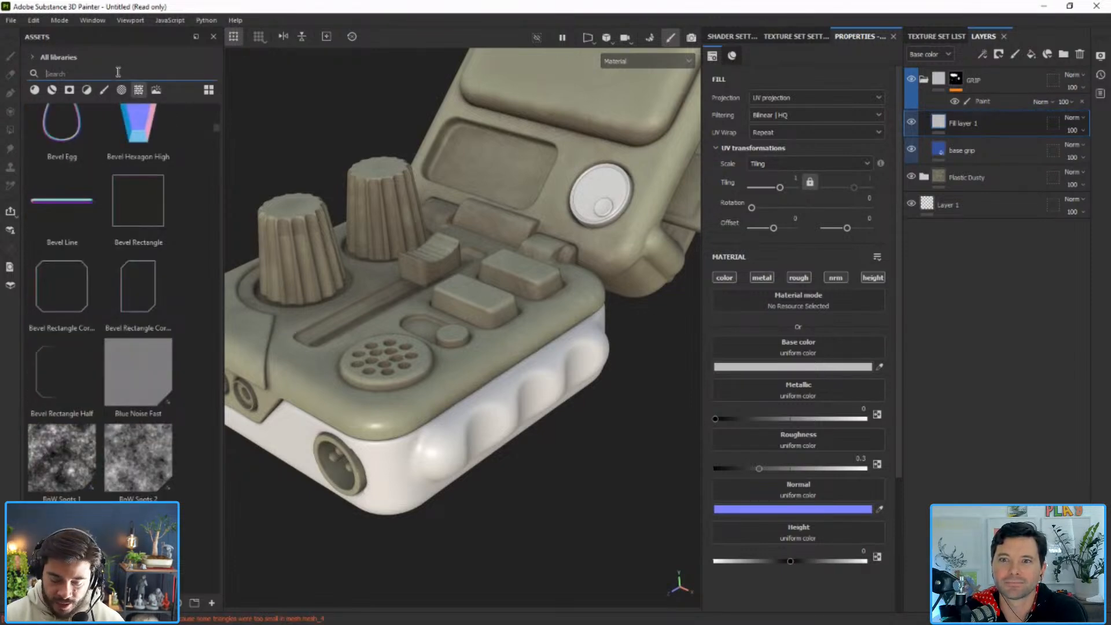
pyautogui.scroll(10, 118, 71)
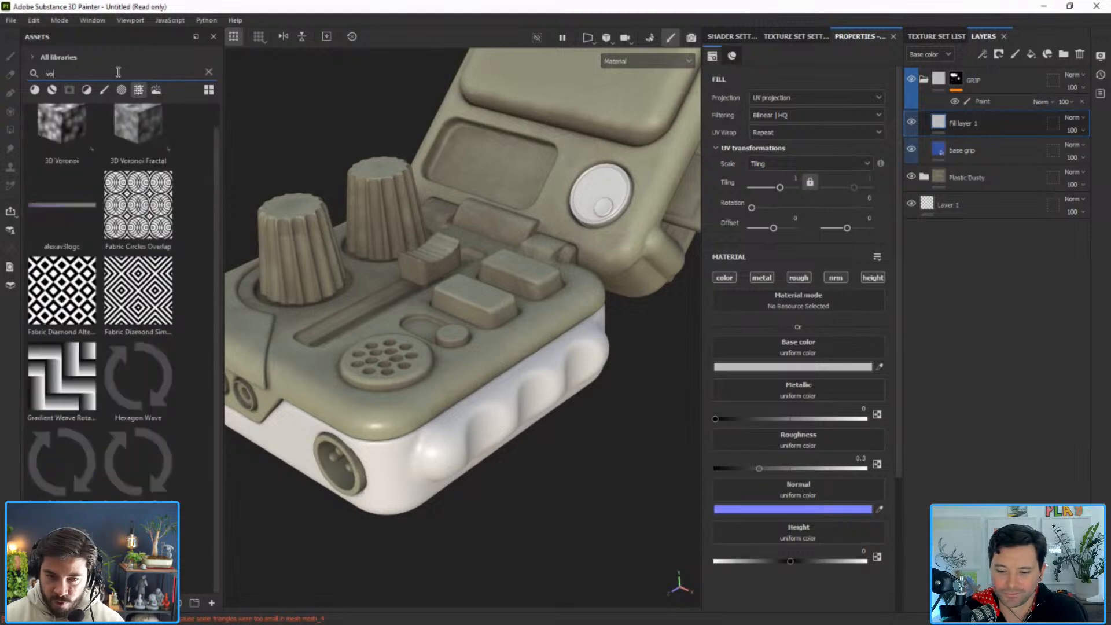
pyautogui.write('noise')
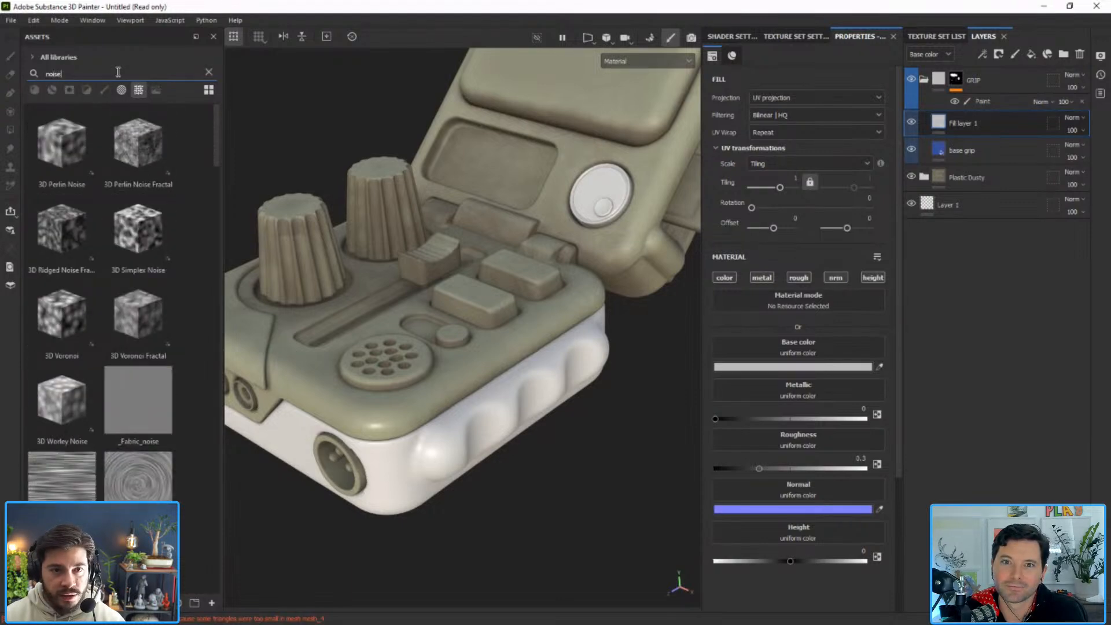
pyautogui.scroll(-5, 130, 220)
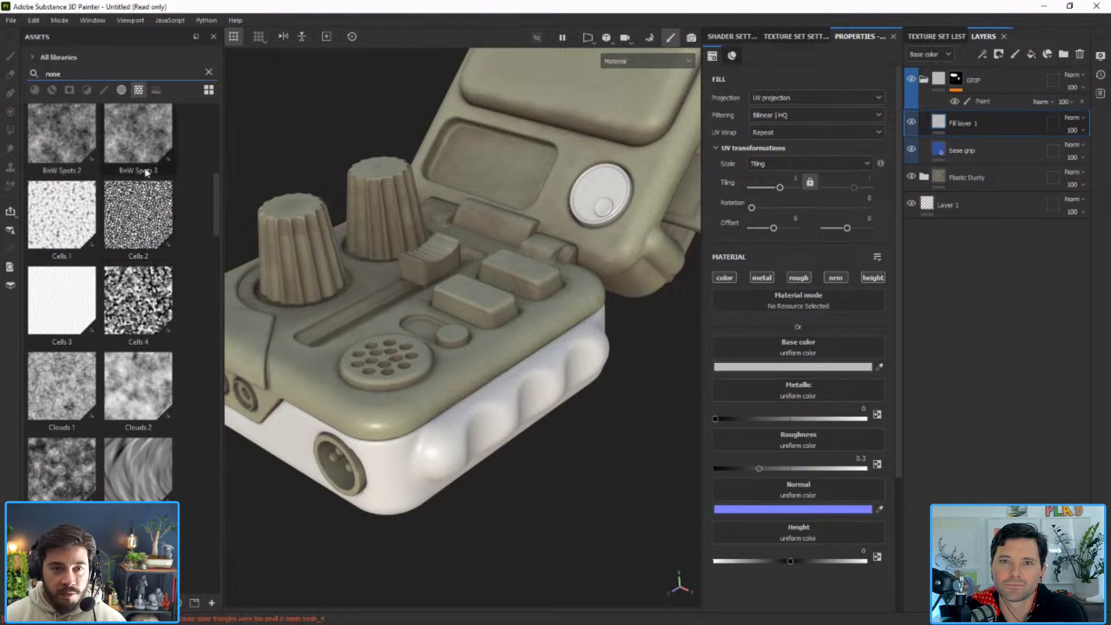
pyautogui.moveTo(145, 218)
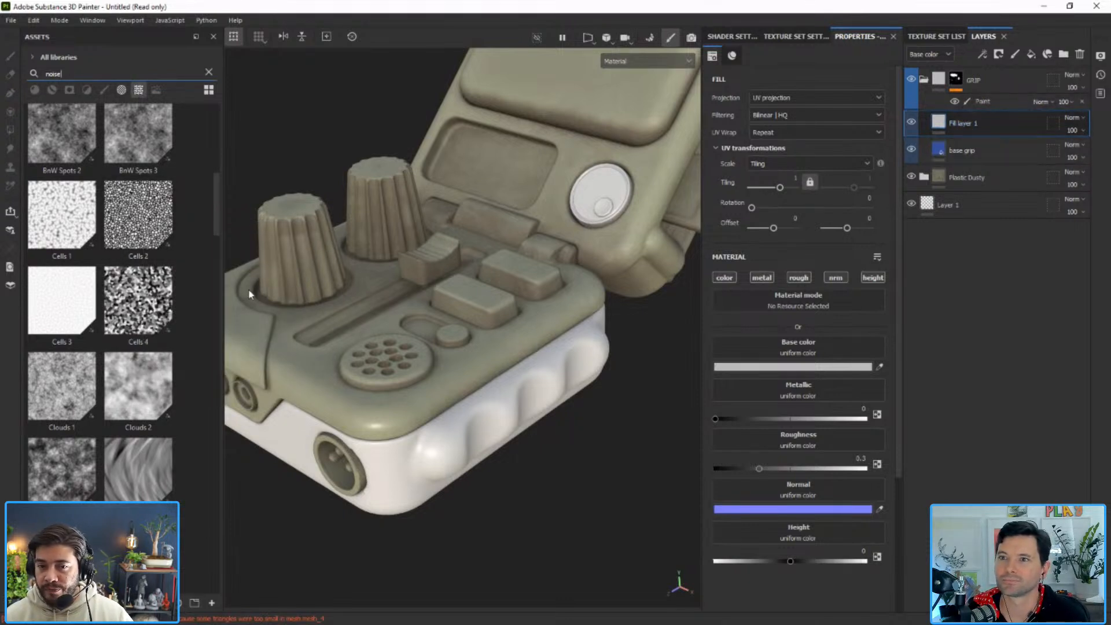
# Add a black mask to the new fill layer and give that mask a fill that uses the Cells 2 texture.
pyautogui.click(998, 54)
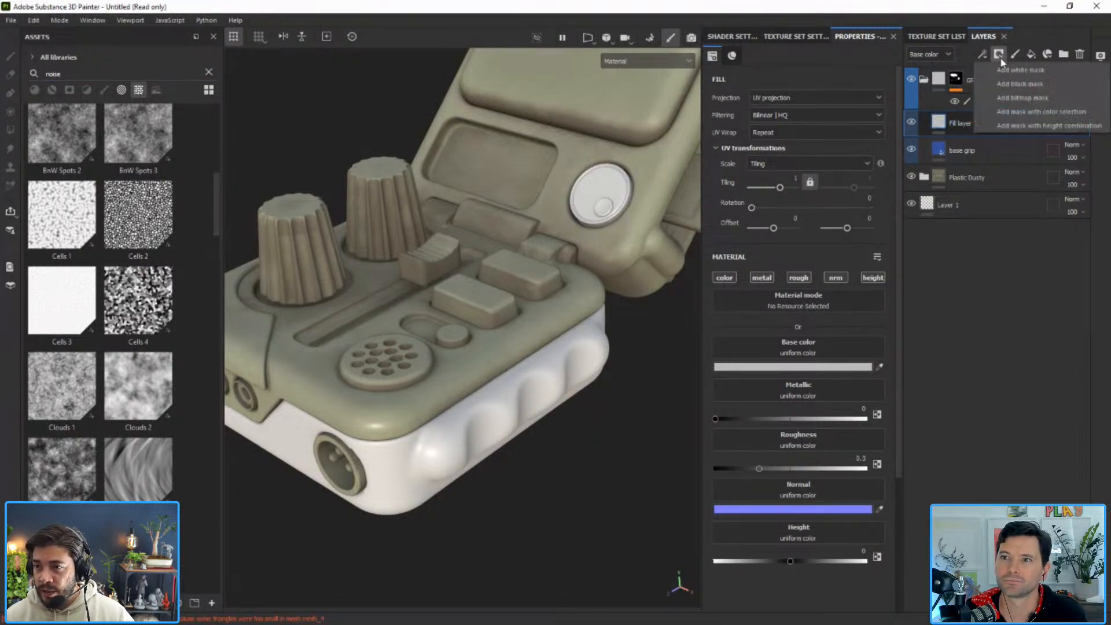
pyautogui.click(1018, 84)
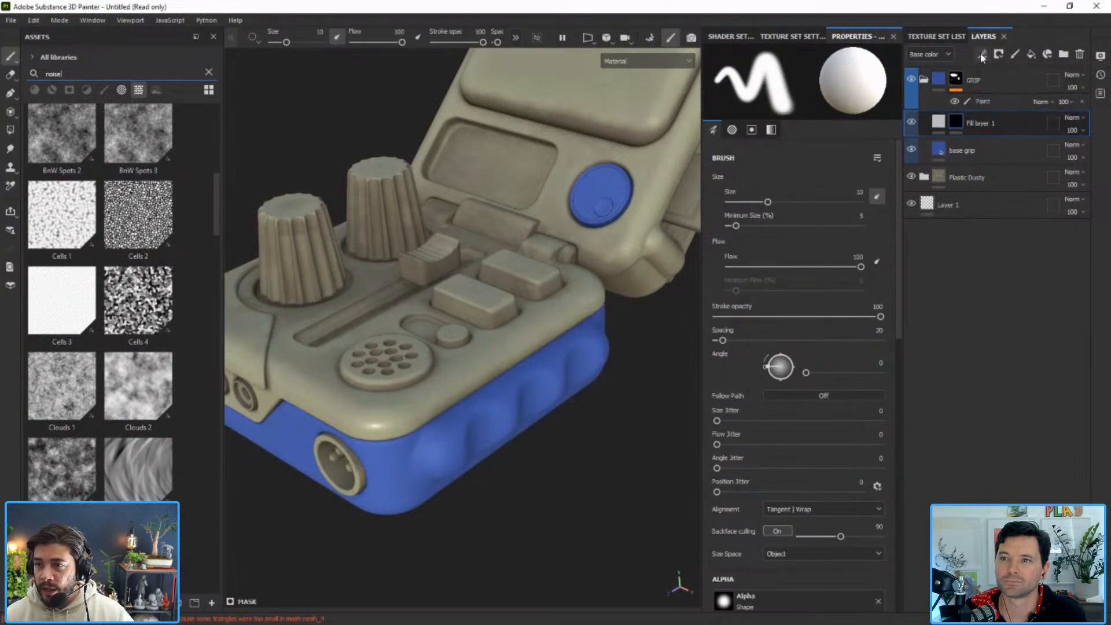
pyautogui.doubleClick(987, 124)
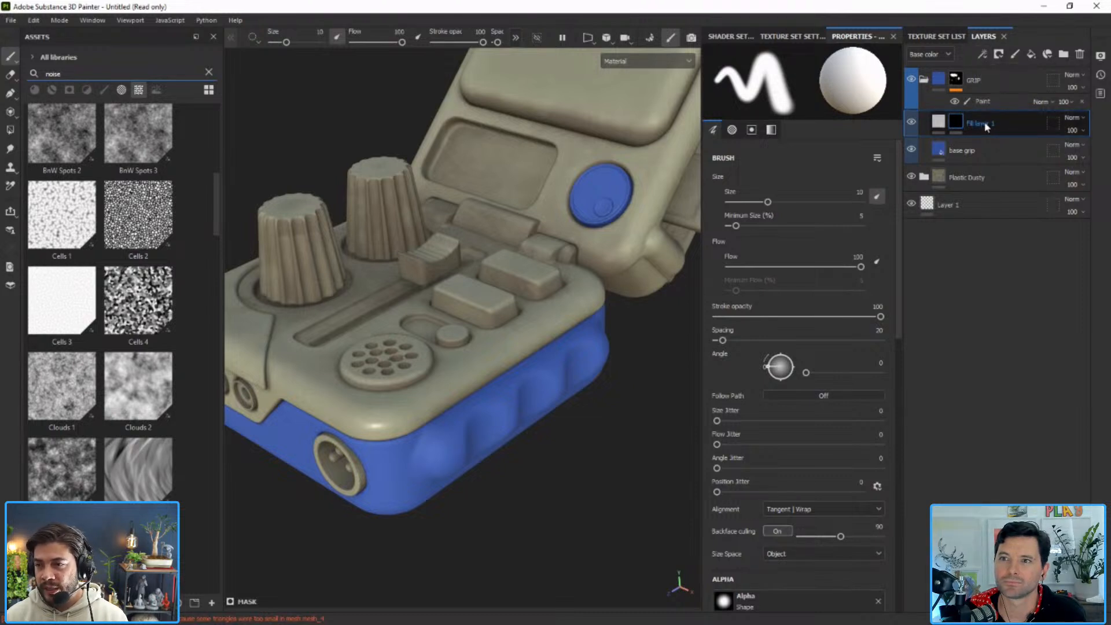
pyautogui.click(983, 54)
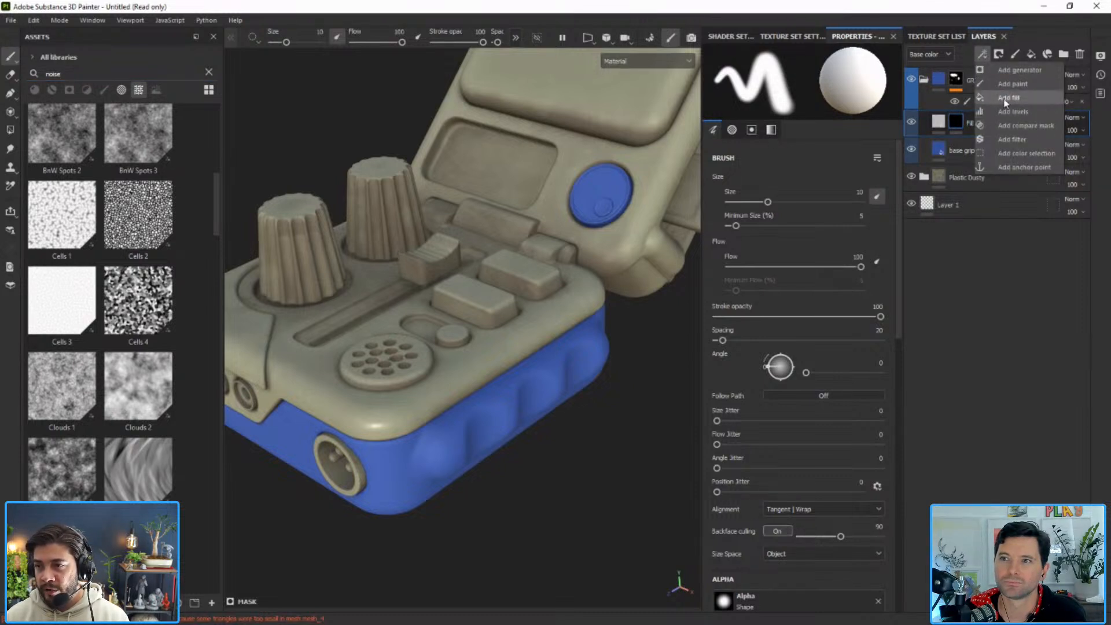
pyautogui.moveTo(138, 216); pyautogui.dragTo(958, 124)
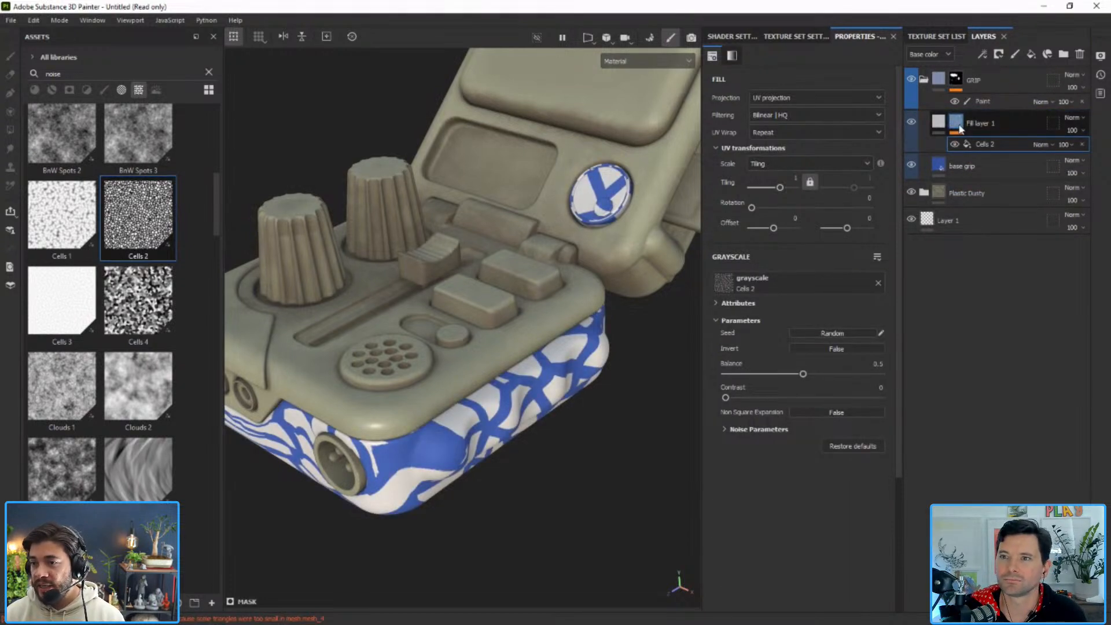
pyautogui.moveTo(959, 129)
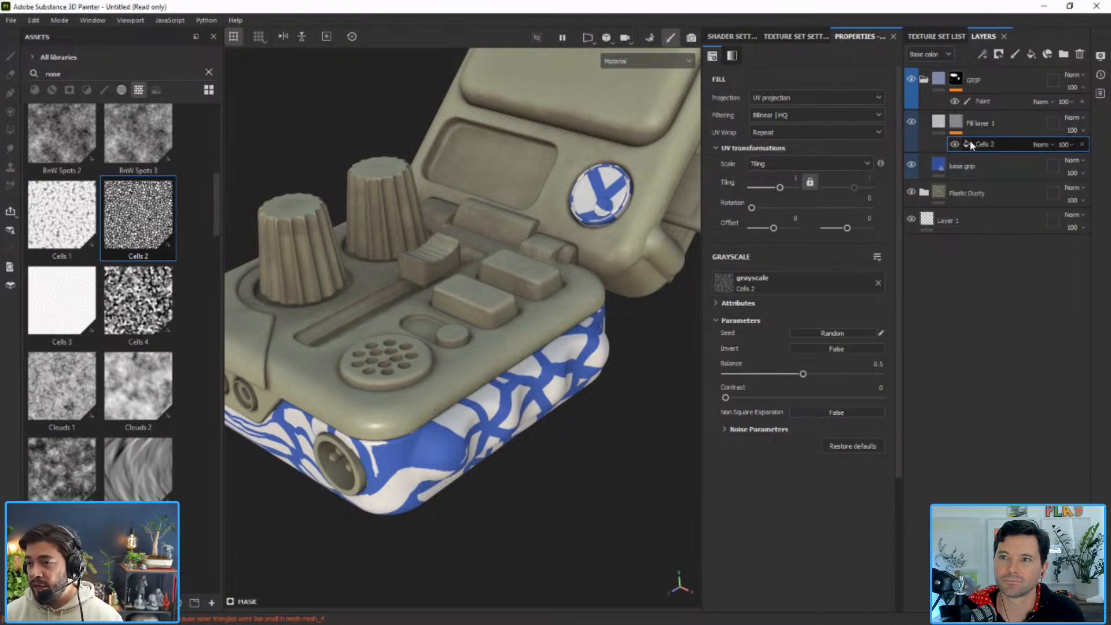
pyautogui.click(981, 54)
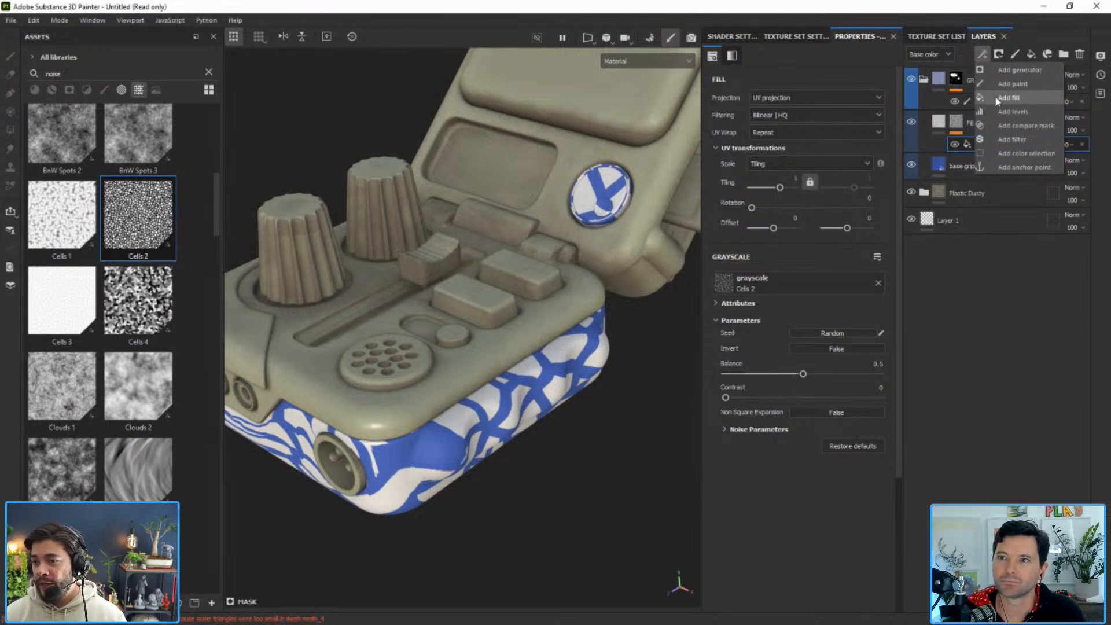
pyautogui.click(995, 330)
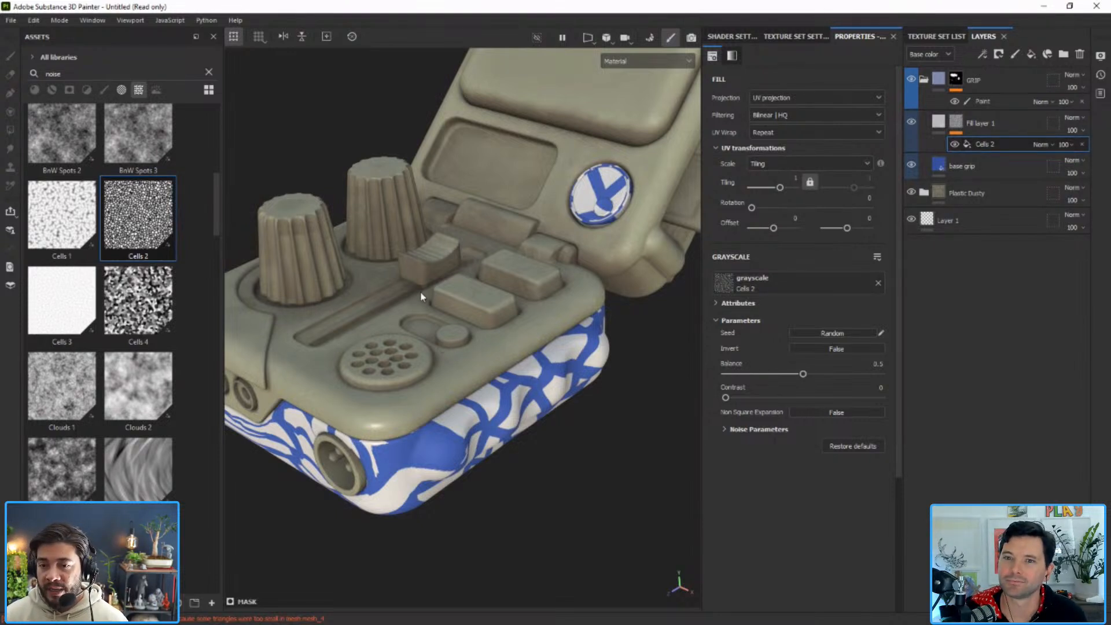
# Set the Cells 2 mask fill to Tri-planar projection and check the pattern on the whole device against its texture preview.
pyautogui.keyDown('alt'); pyautogui.moveTo(523, 355); pyautogui.dragTo(547, 385); pyautogui.keyUp('alt')
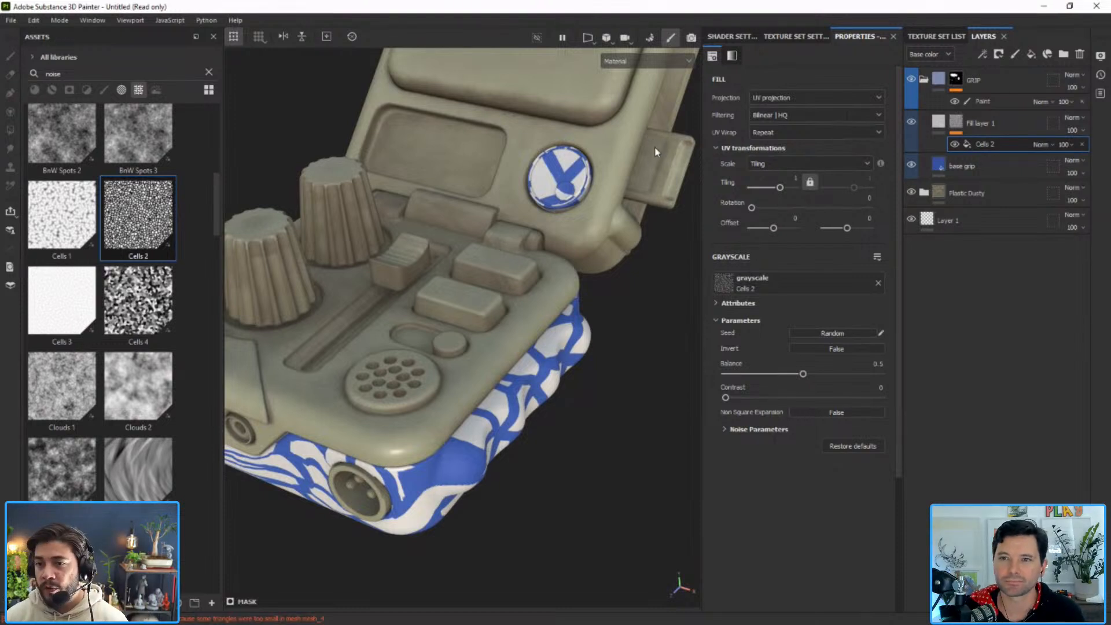
pyautogui.click(799, 93)
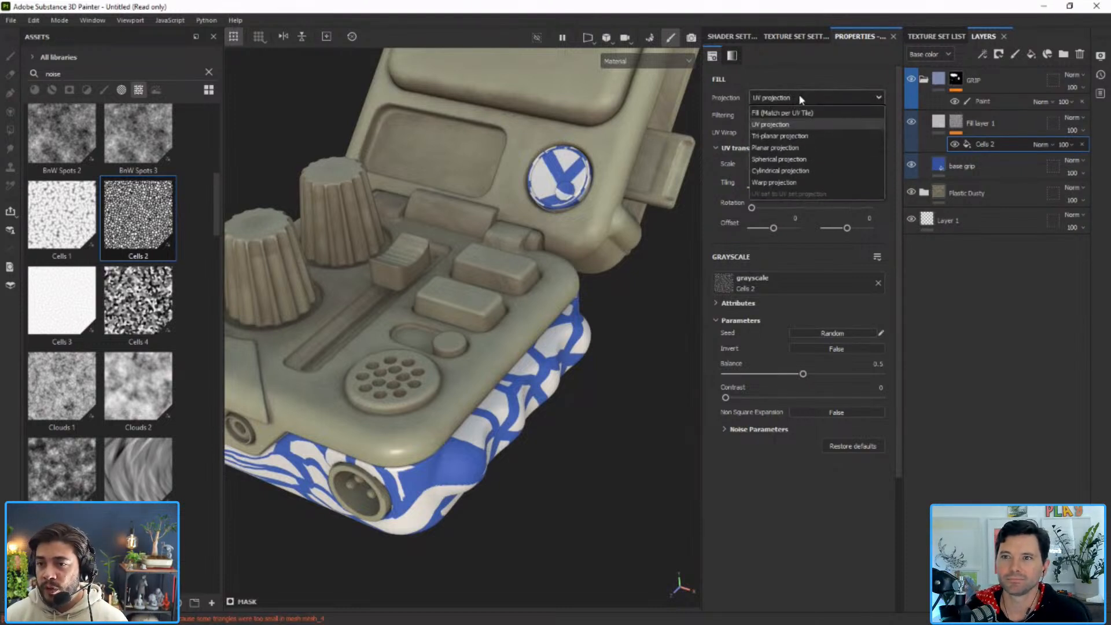
pyautogui.click(779, 136)
pyautogui.scroll(-5, 457, 231)
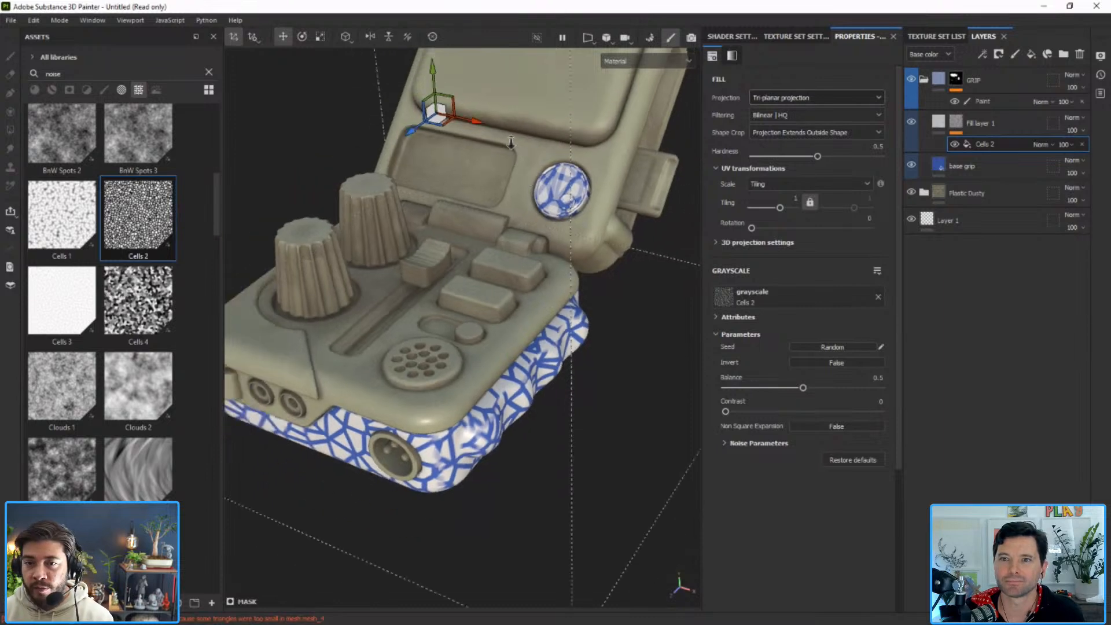
pyautogui.keyDown('alt'); pyautogui.moveTo(457, 189); pyautogui.dragTo(453, 241, button='middle'); pyautogui.keyUp('alt')
pyautogui.keyDown('alt'); pyautogui.moveTo(453, 242); pyautogui.dragTo(444, 185, button='right'); pyautogui.keyUp('alt')
pyautogui.keyDown('alt'); pyautogui.moveTo(444, 186); pyautogui.dragTo(500, 164); pyautogui.keyUp('alt')
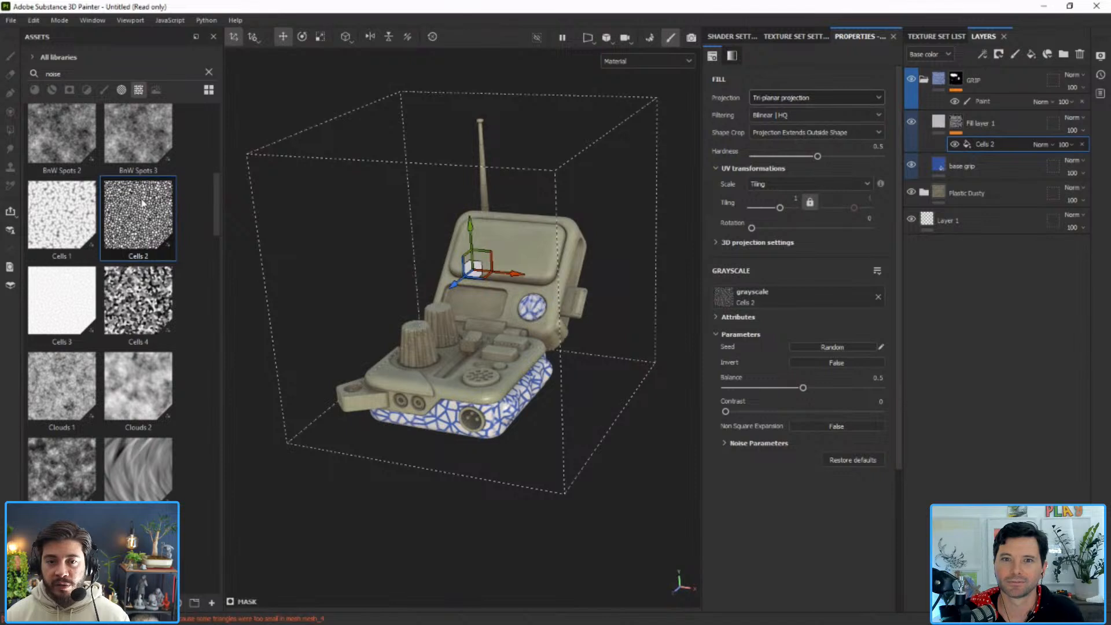
pyautogui.moveTo(143, 203)
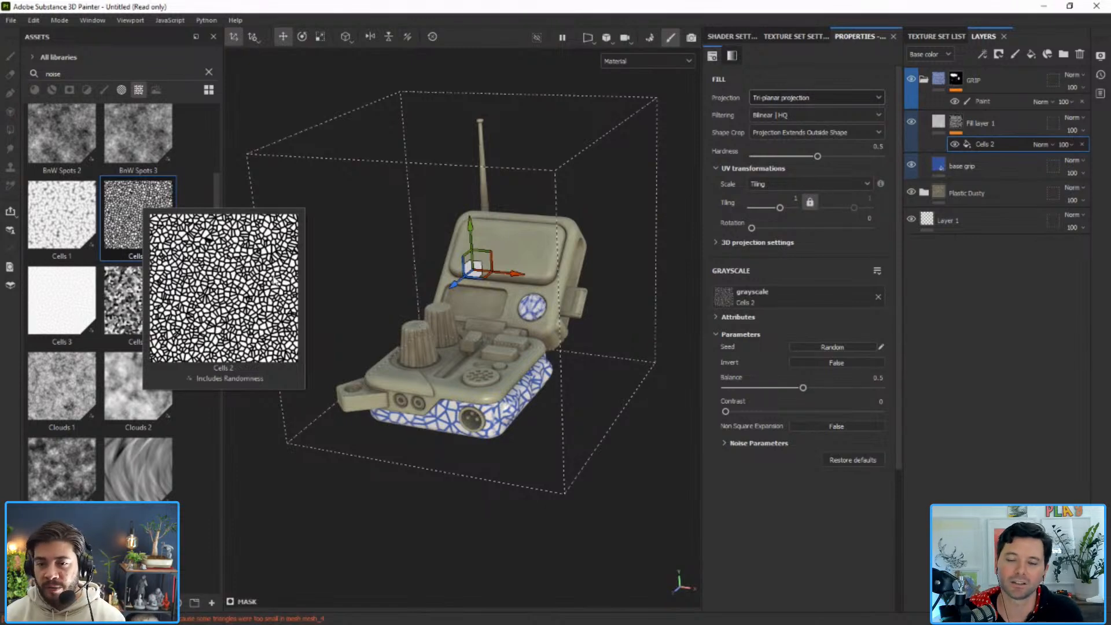
# Try a Hardness of 1 on the Cells 2 fill's tri-planar projection, and settle on 0.47.
pyautogui.keyDown('alt'); pyautogui.moveTo(547, 535); pyautogui.dragTo(544, 463, button='middle'); pyautogui.keyUp('alt')
pyautogui.keyDown('alt'); pyautogui.moveTo(544, 463); pyautogui.dragTo(520, 414, button='right'); pyautogui.keyUp('alt')
pyautogui.keyDown('alt'); pyautogui.moveTo(519, 414); pyautogui.dragTo(511, 375); pyautogui.keyUp('alt')
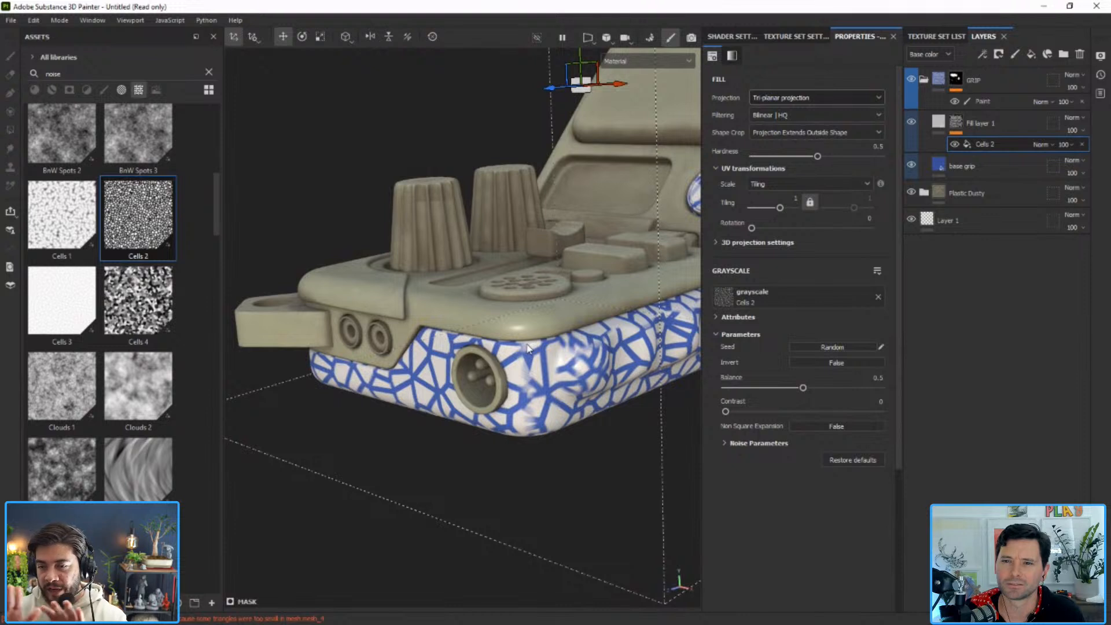
pyautogui.moveTo(817, 156); pyautogui.dragTo(915, 157)
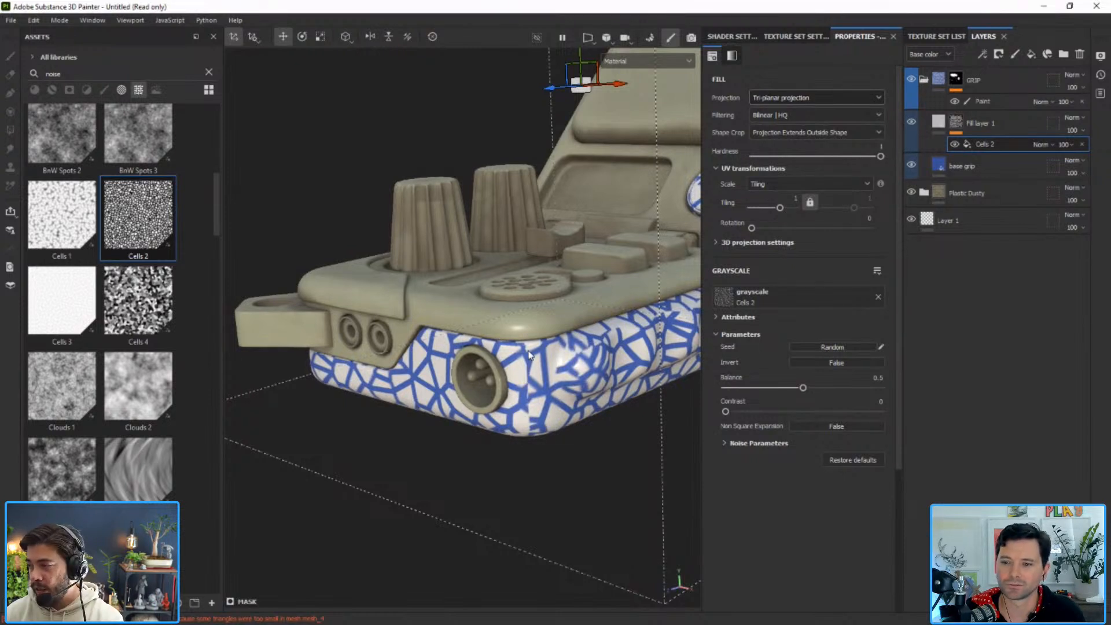
pyautogui.moveTo(797, 156); pyautogui.dragTo(814, 160)
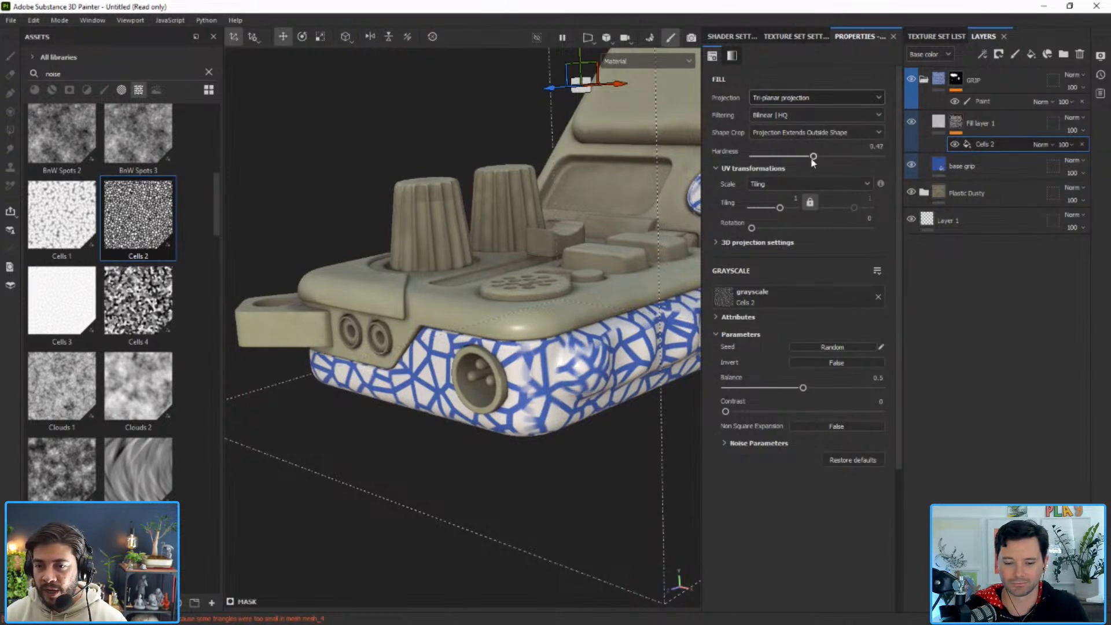
# Raise the Cells 2 mask fill's tiling to 4.5 and, after checking the grip around the sockets, to 10.06.
pyautogui.keyDown('alt'); pyautogui.moveTo(570, 324); pyautogui.dragTo(517, 335, button='middle'); pyautogui.keyUp('alt')
pyautogui.keyDown('alt'); pyautogui.moveTo(503, 341); pyautogui.dragTo(518, 359); pyautogui.keyUp('alt')
pyautogui.keyDown('alt'); pyautogui.moveTo(509, 358); pyautogui.dragTo(476, 380, button='middle'); pyautogui.keyUp('alt')
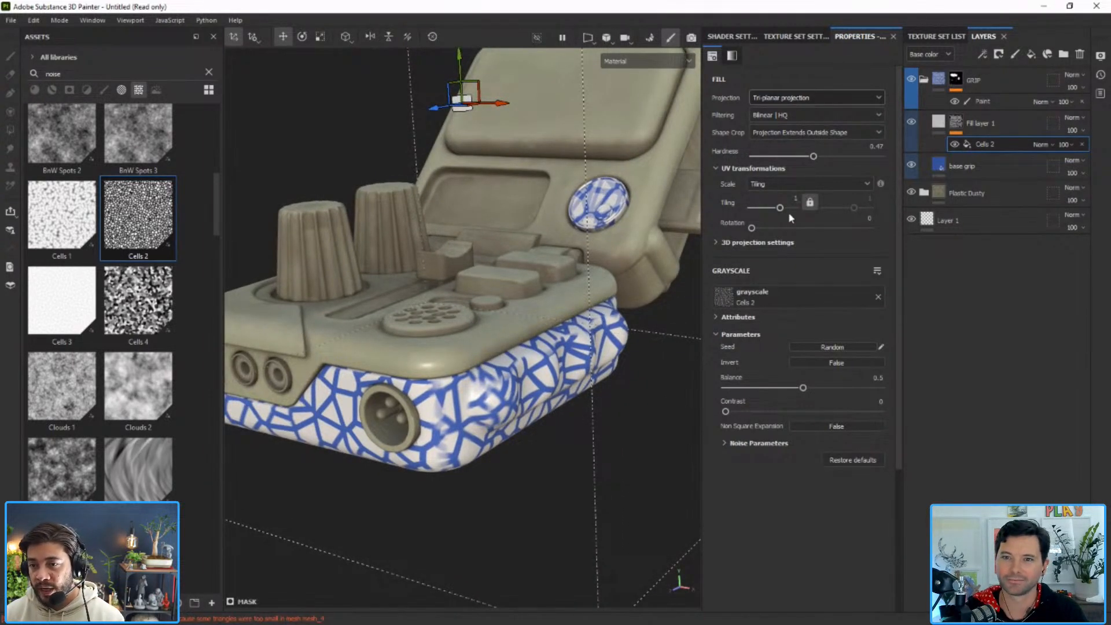
pyautogui.moveTo(780, 208); pyautogui.dragTo(785, 209)
pyautogui.moveTo(452, 328)
pyautogui.keyDown('alt'); pyautogui.mouseDown()
pyautogui.moveTo(515, 264)
pyautogui.moveTo(468, 318)
pyautogui.mouseUp(); pyautogui.keyUp('alt')
pyautogui.keyDown('alt'); pyautogui.moveTo(467, 318); pyautogui.dragTo(518, 262, button='middle'); pyautogui.keyUp('alt')
pyautogui.keyDown('alt'); pyautogui.moveTo(497, 341); pyautogui.dragTo(488, 422, button='right'); pyautogui.keyUp('alt')
pyautogui.keyDown('alt'); pyautogui.moveTo(521, 232); pyautogui.dragTo(540, 305, button='right'); pyautogui.keyUp('alt')
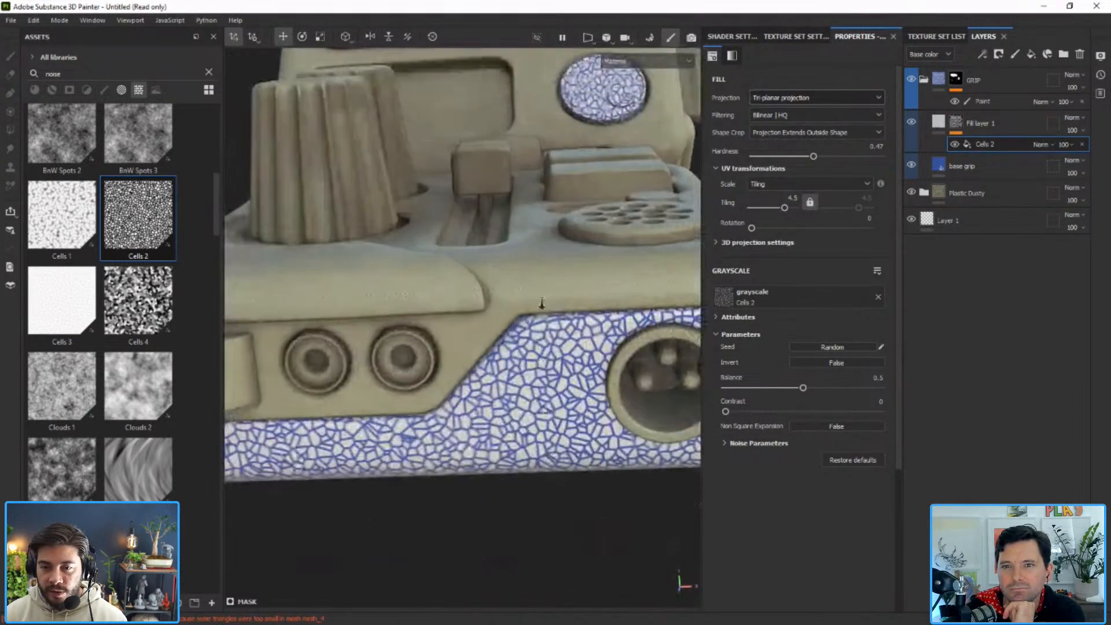
pyautogui.keyDown('alt'); pyautogui.moveTo(541, 324); pyautogui.dragTo(505, 188, button='middle'); pyautogui.keyUp('alt')
pyautogui.keyDown('alt'); pyautogui.moveTo(535, 278); pyautogui.dragTo(559, 360, button='right'); pyautogui.keyUp('alt')
pyautogui.keyDown('alt'); pyautogui.moveTo(559, 359); pyautogui.dragTo(536, 399, button='middle'); pyautogui.keyUp('alt')
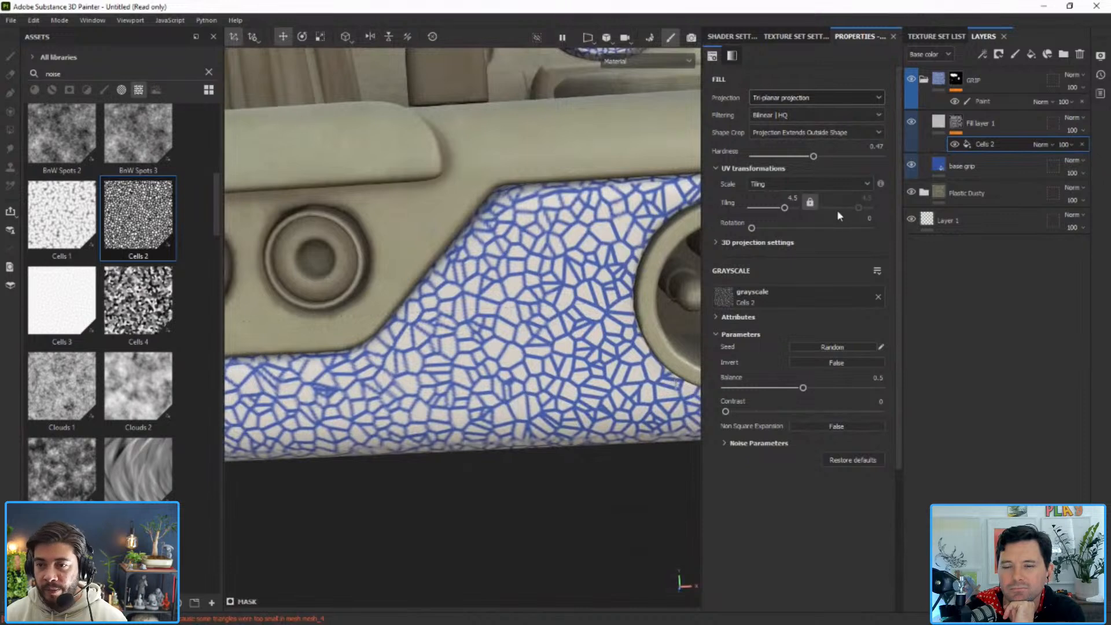
pyautogui.moveTo(785, 210); pyautogui.dragTo(789, 210)
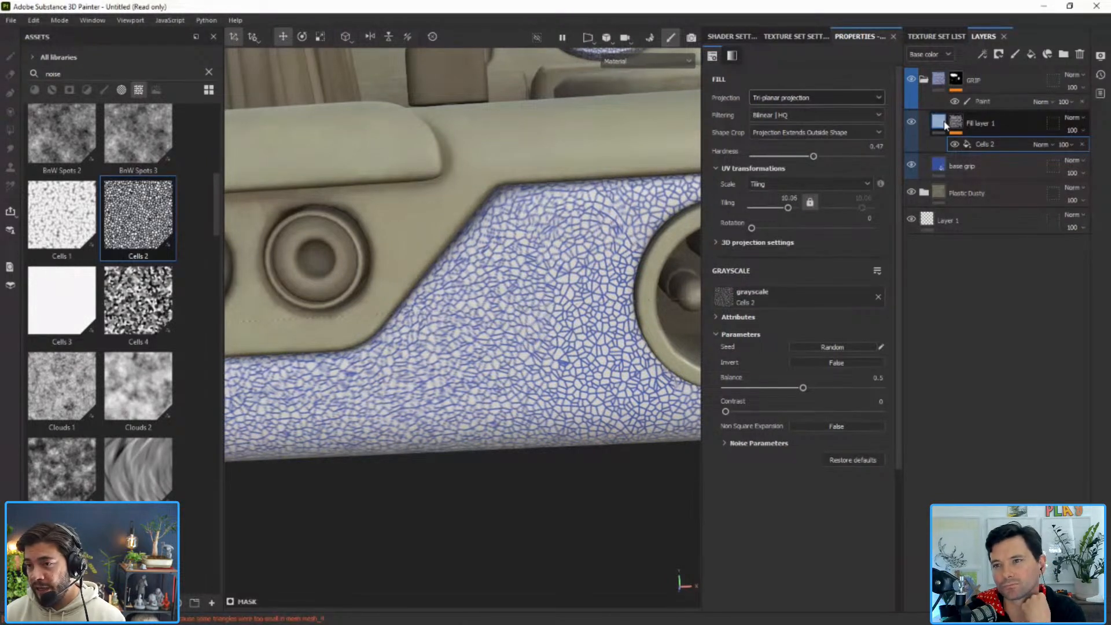
# Turn off the color, metal, rough and nrm channels of Fill layer 1 so that only height is used.
pyautogui.click(939, 123)
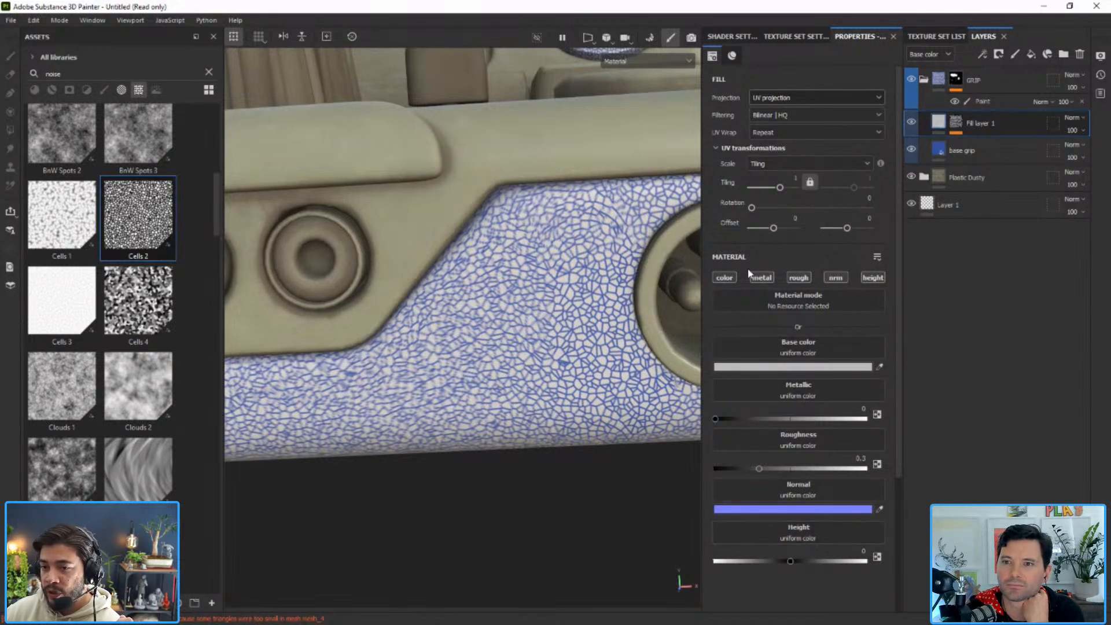
pyautogui.click(725, 278)
pyautogui.click(761, 278)
pyautogui.click(796, 277)
pyautogui.click(835, 279)
pyautogui.keyDown('alt'); pyautogui.moveTo(580, 312); pyautogui.dragTo(565, 287); pyautogui.keyUp('alt')
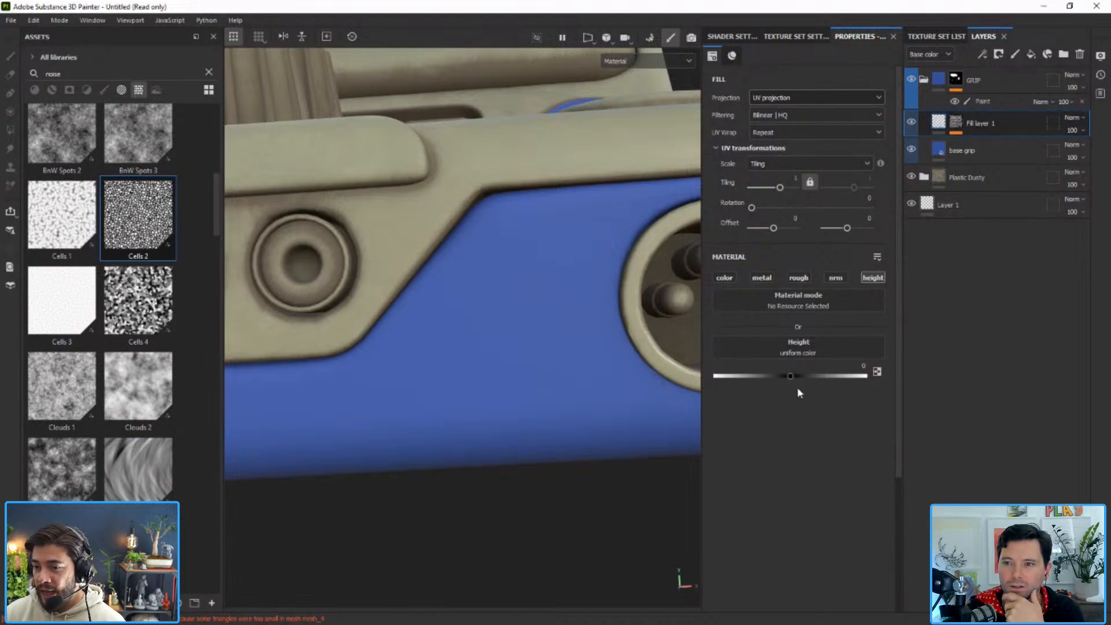
# Set Fill layer 1's height to 0.0226 and check the embossed cell pattern on the grip near the round socket.
pyautogui.moveTo(790, 374); pyautogui.dragTo(792, 377)
pyautogui.keyDown('alt'); pyautogui.moveTo(527, 405); pyautogui.dragTo(431, 404); pyautogui.keyUp('alt')
pyautogui.keyDown('shift'); pyautogui.moveTo(431, 404); pyautogui.dragTo(431, 406, button='right'); pyautogui.keyUp('shift')
pyautogui.keyDown('alt'); pyautogui.moveTo(431, 405); pyautogui.dragTo(467, 356); pyautogui.keyUp('alt')
pyautogui.scroll(3, 491, 340)
pyautogui.keyDown('shift'); pyautogui.moveTo(613, 383); pyautogui.dragTo(591, 380, button='right'); pyautogui.keyUp('shift')
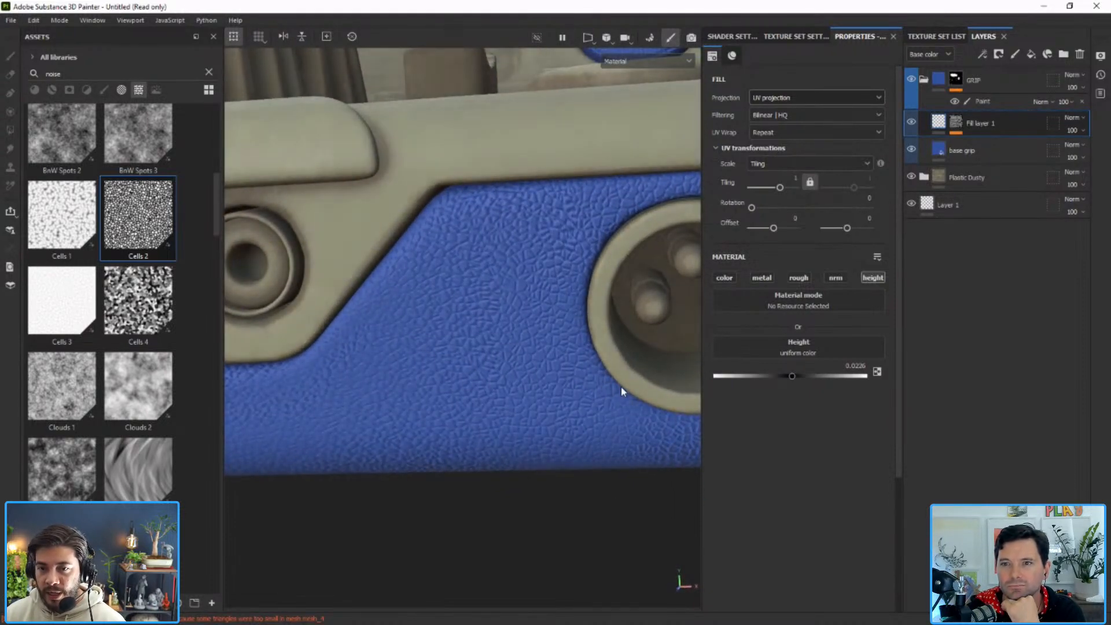
pyautogui.scroll(2, 548, 325)
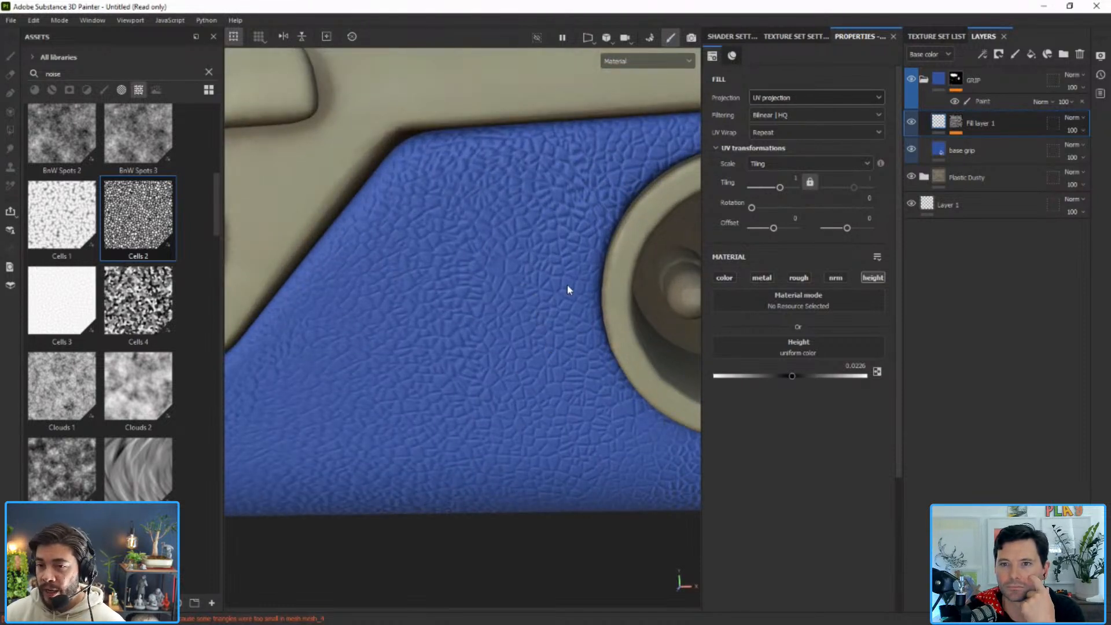
# Add an empty filter to Fill layer 1's mask, above the Cells 2 fill.
pyautogui.click(957, 123)
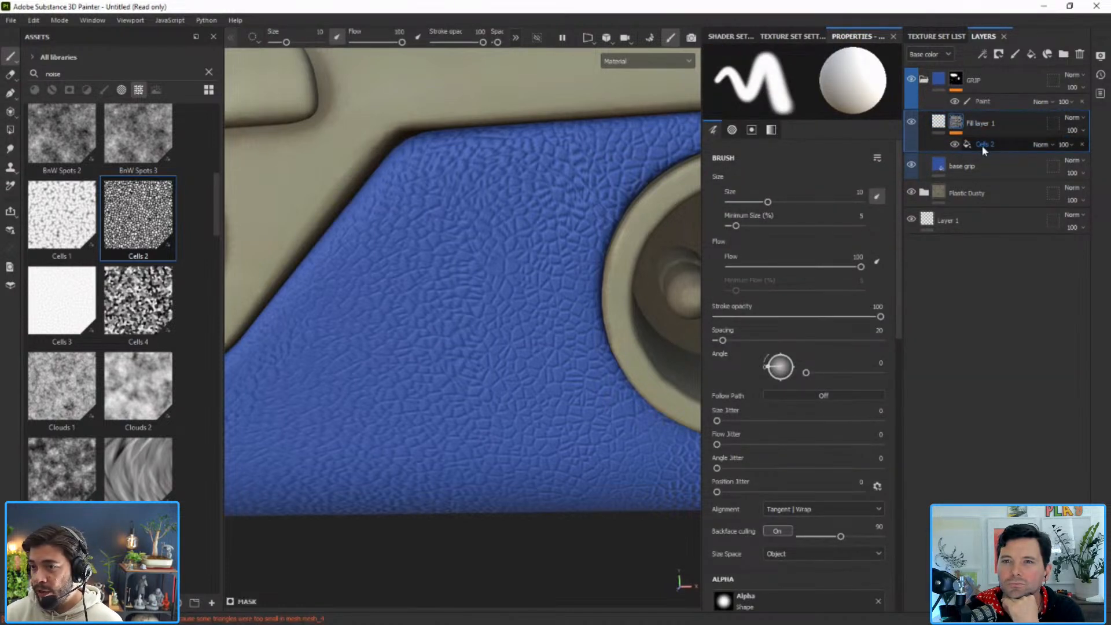
pyautogui.click(983, 55)
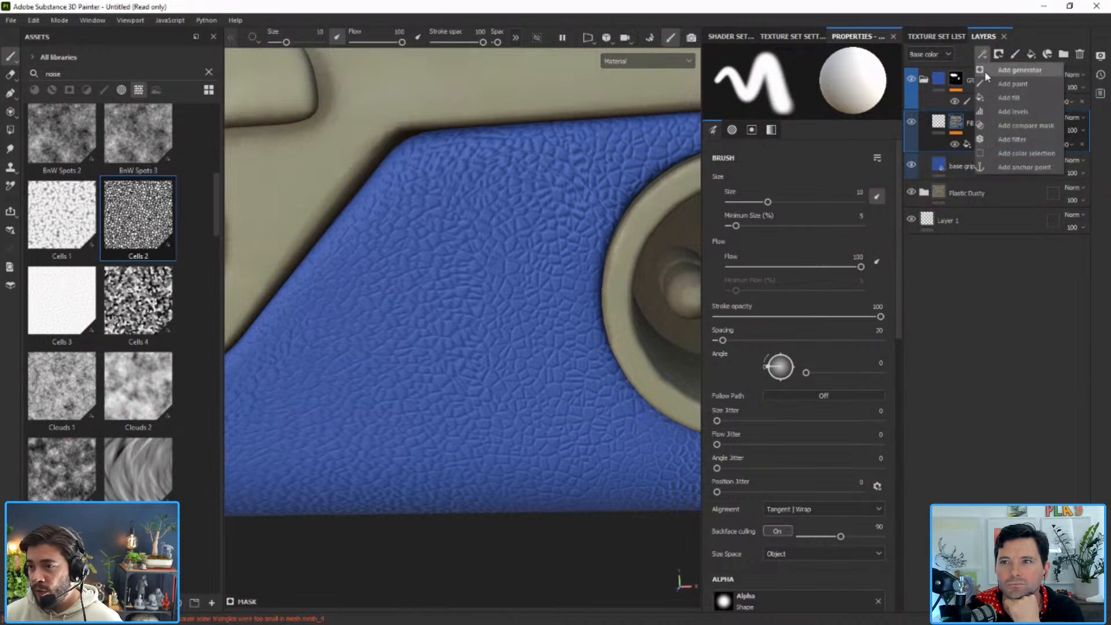
pyautogui.click(1005, 140)
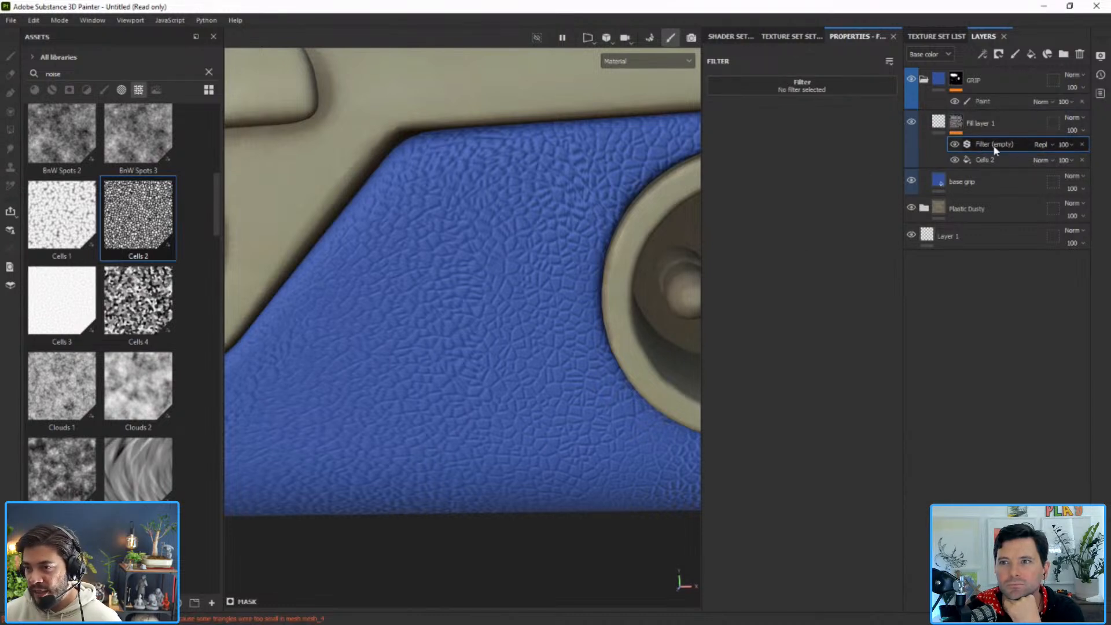
# Try the Blur filter on the mask with a Blur Intensity of 0.16.
pyautogui.click(796, 86)
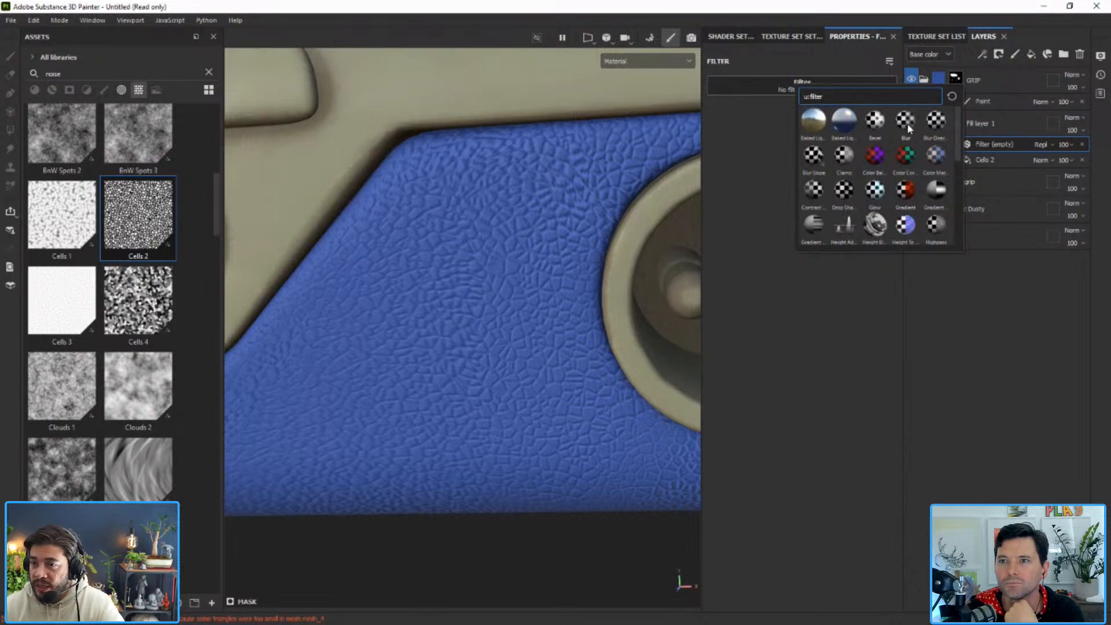
pyautogui.moveTo(908, 126)
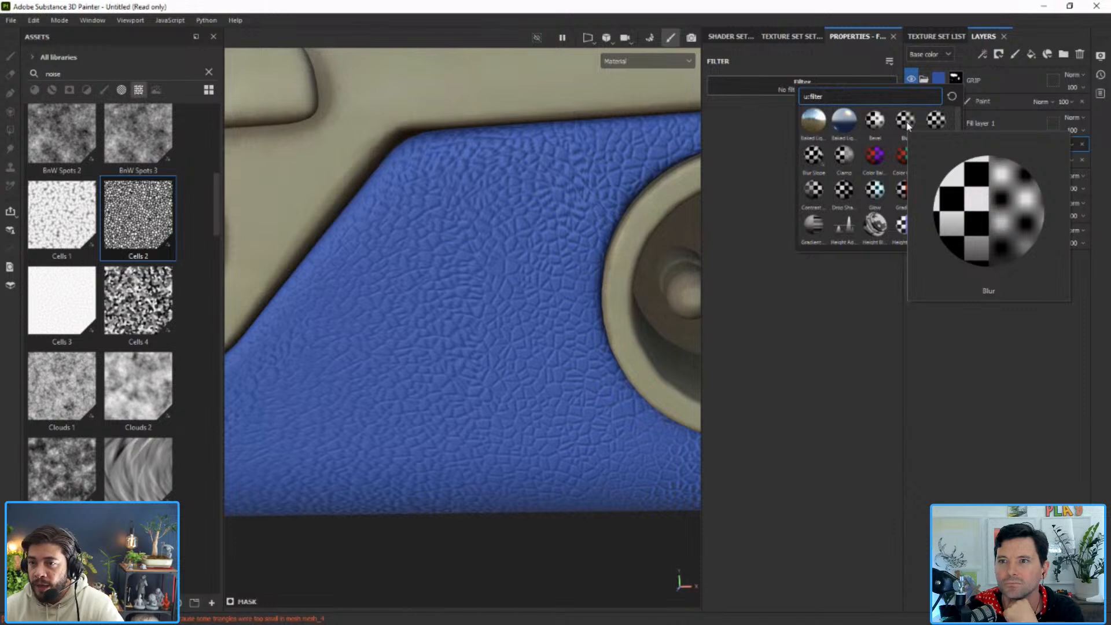
pyautogui.click(907, 126)
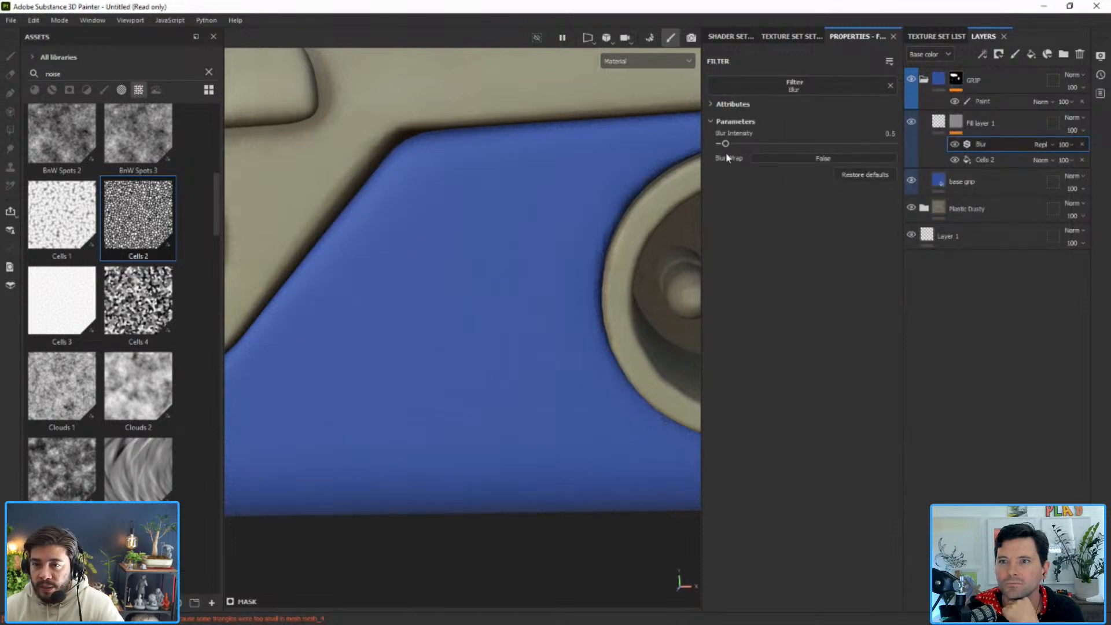
pyautogui.moveTo(726, 148); pyautogui.dragTo(723, 150)
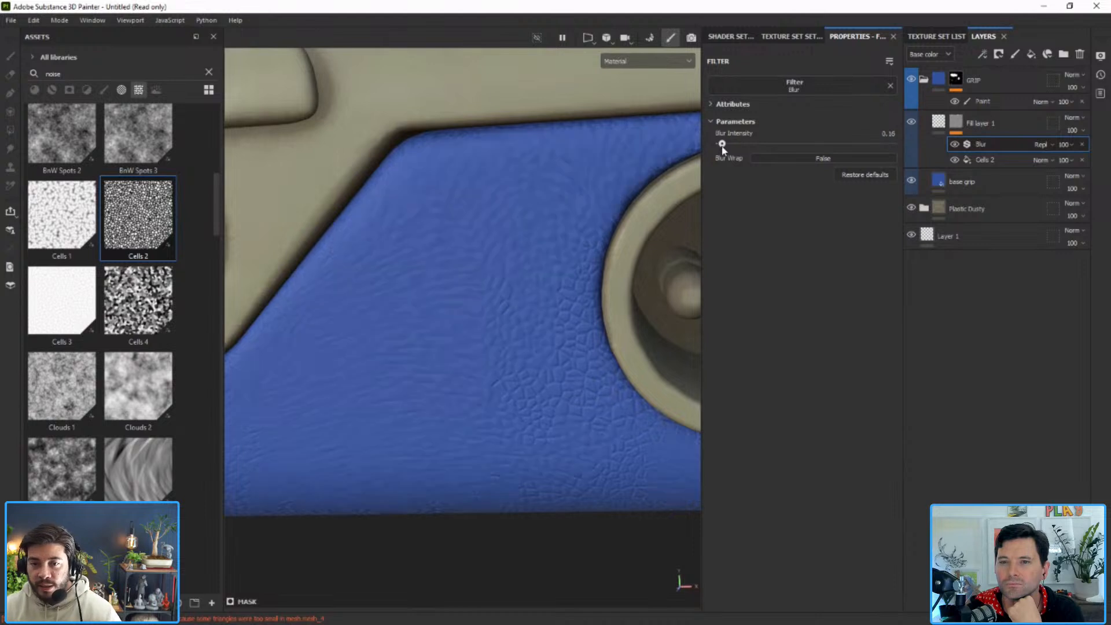
# Check the blurred grip pattern around the sockets and reduce the Blur Intensity to 0.05.
pyautogui.keyDown('alt'); pyautogui.moveTo(613, 192); pyautogui.dragTo(456, 178, button='right'); pyautogui.keyUp('alt')
pyautogui.keyDown('alt'); pyautogui.moveTo(456, 179); pyautogui.dragTo(476, 176); pyautogui.keyUp('alt')
pyautogui.keyDown('shift'); pyautogui.moveTo(498, 228); pyautogui.dragTo(520, 216, button='right'); pyautogui.keyUp('shift')
pyautogui.keyDown('alt'); pyautogui.moveTo(528, 203); pyautogui.dragTo(536, 175, button='middle'); pyautogui.keyUp('alt')
pyautogui.keyDown('alt'); pyautogui.moveTo(411, 280); pyautogui.dragTo(556, 272, button='middle'); pyautogui.keyUp('alt')
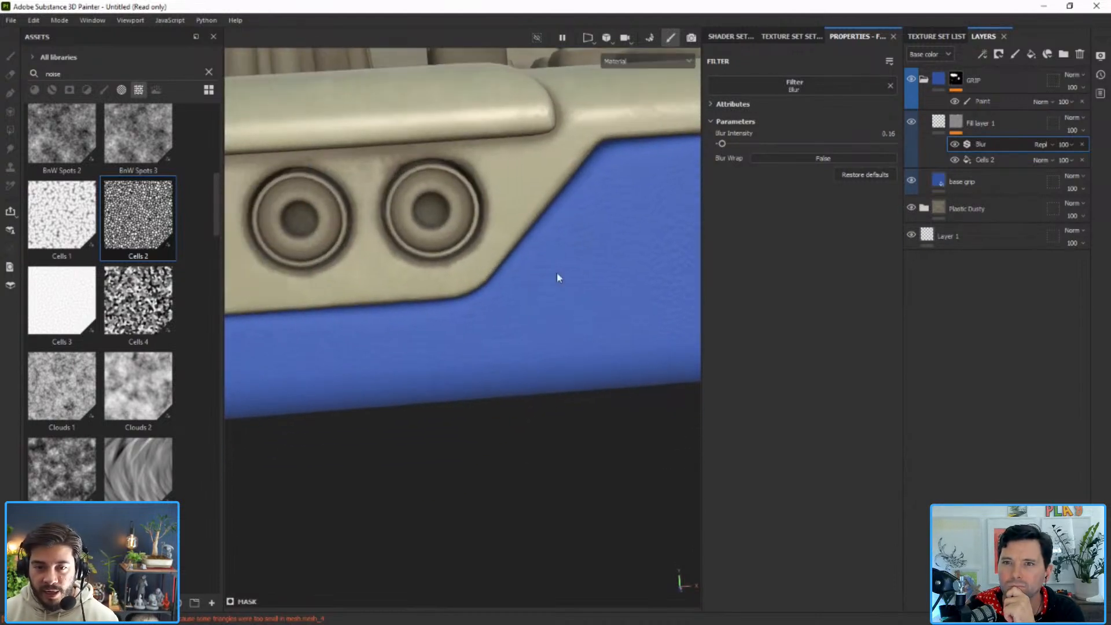
pyautogui.moveTo(722, 145); pyautogui.dragTo(720, 147)
pyautogui.keyDown('alt'); pyautogui.moveTo(584, 188); pyautogui.dragTo(453, 219, button='middle'); pyautogui.keyUp('alt')
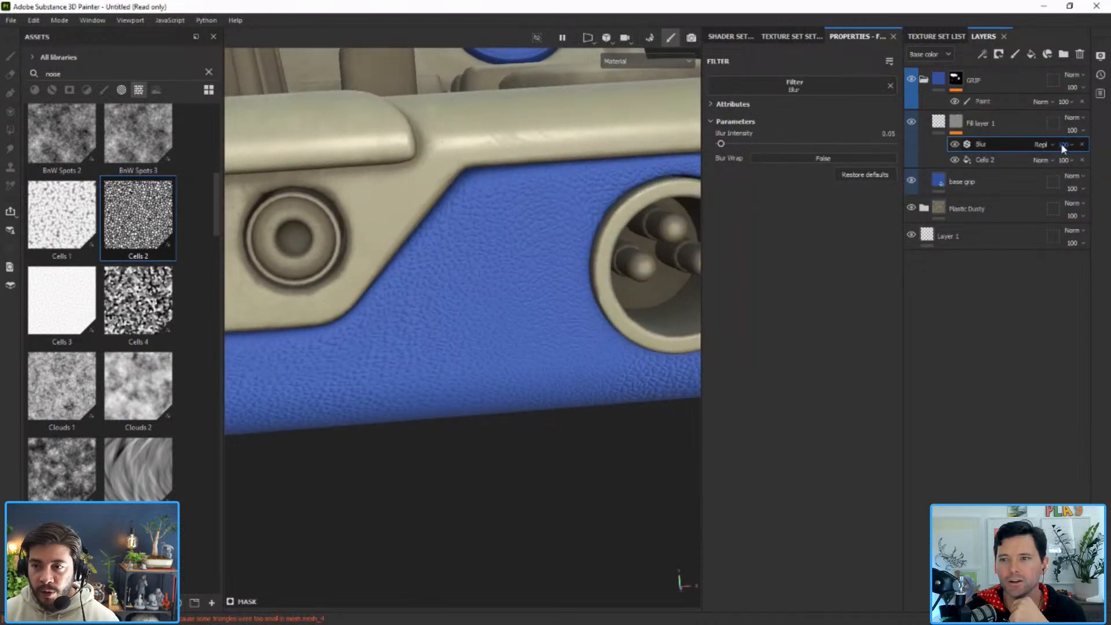
# Set the Cells 2 mask fill's tiling to 7.88 and check the pattern beside the round socket.
pyautogui.click(985, 160)
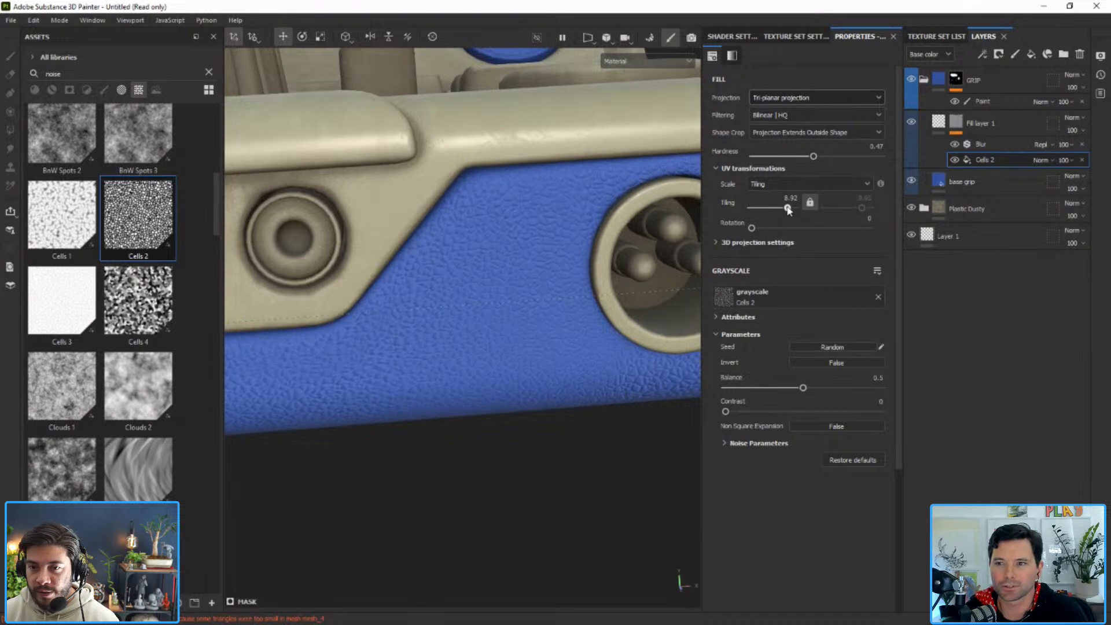
pyautogui.moveTo(788, 209); pyautogui.dragTo(787, 210)
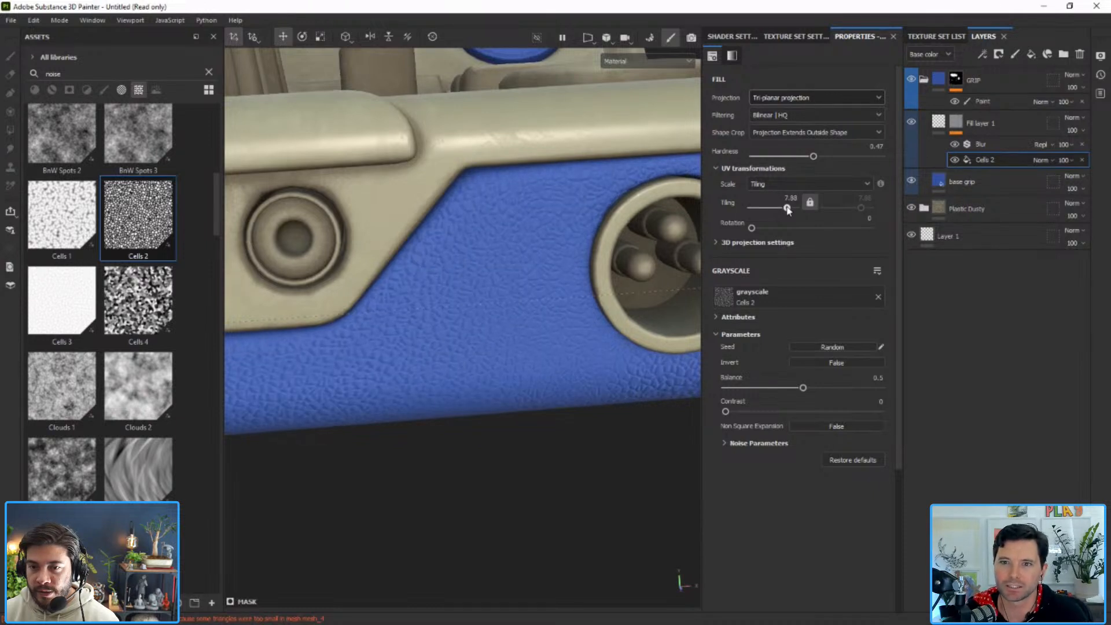
pyautogui.keyDown('alt'); pyautogui.moveTo(577, 224); pyautogui.dragTo(515, 232, button='middle'); pyautogui.keyUp('alt')
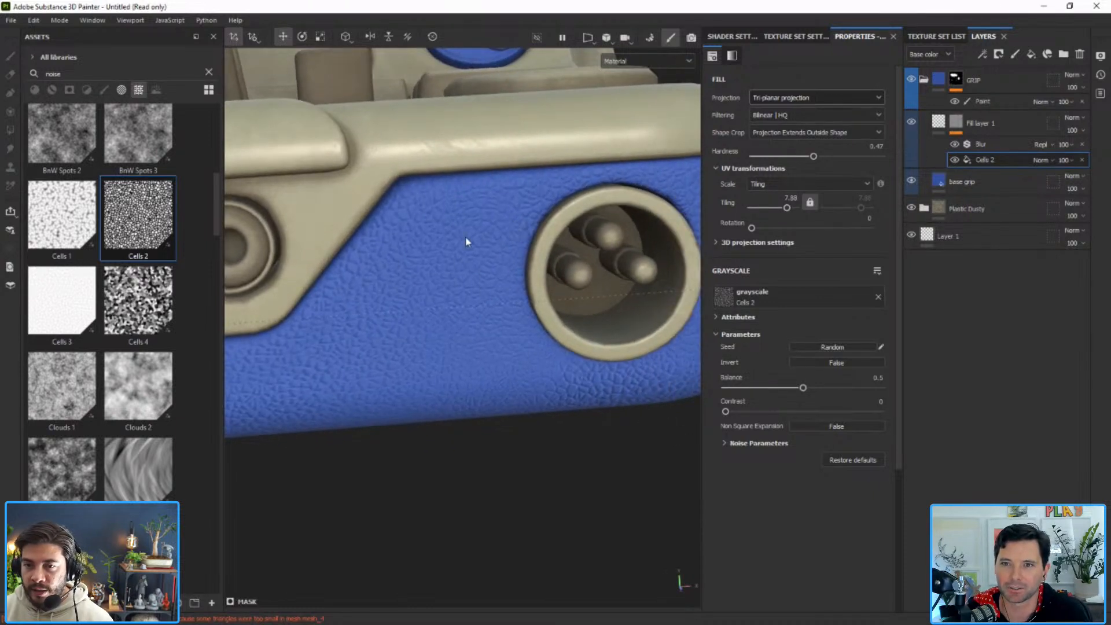
pyautogui.scroll(1, 465, 238)
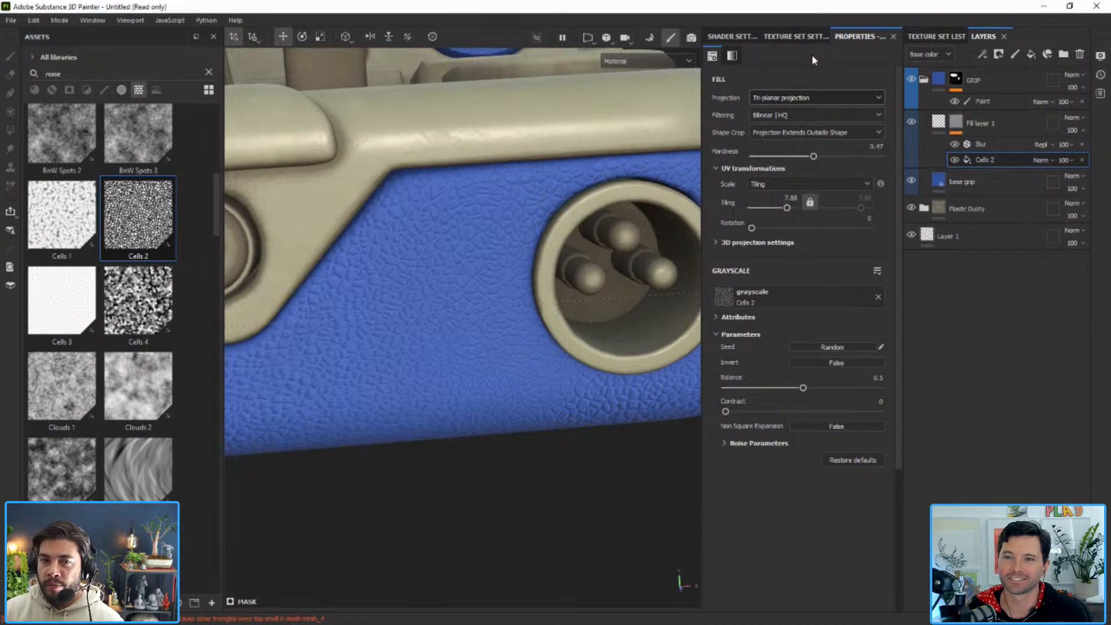
# Try a Blur Intensity of 0.11, and clear Blur from the mask's filter.
pyautogui.click(975, 144)
pyautogui.moveTo(746, 143); pyautogui.dragTo(722, 145)
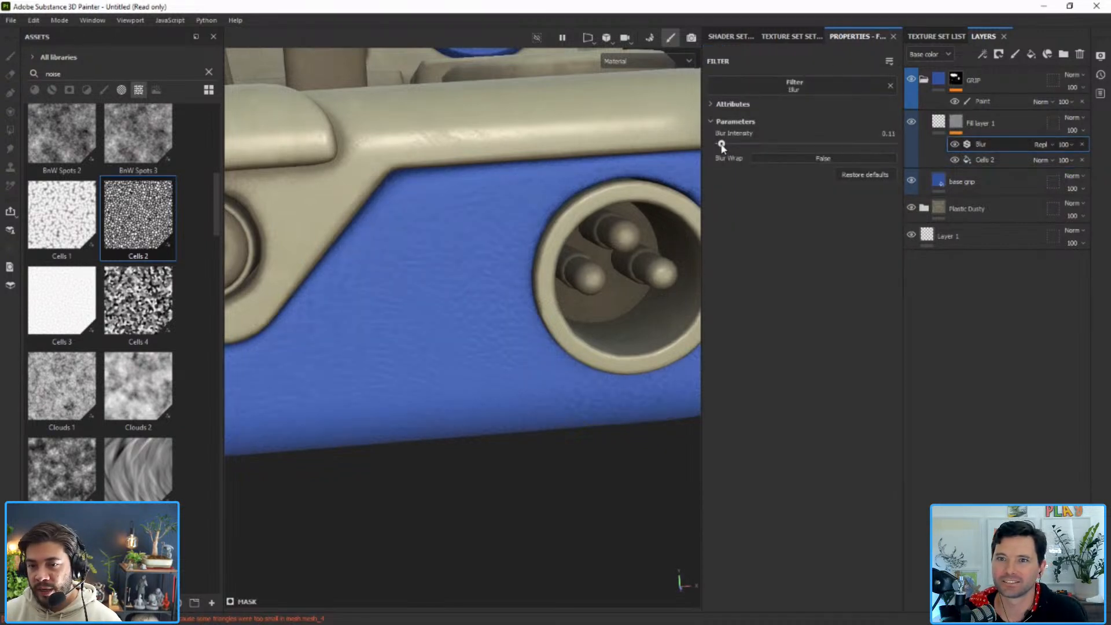
pyautogui.click(890, 86)
# Search the filters for "war" and assign Warp to the mask's empty filter.
pyautogui.click(792, 84)
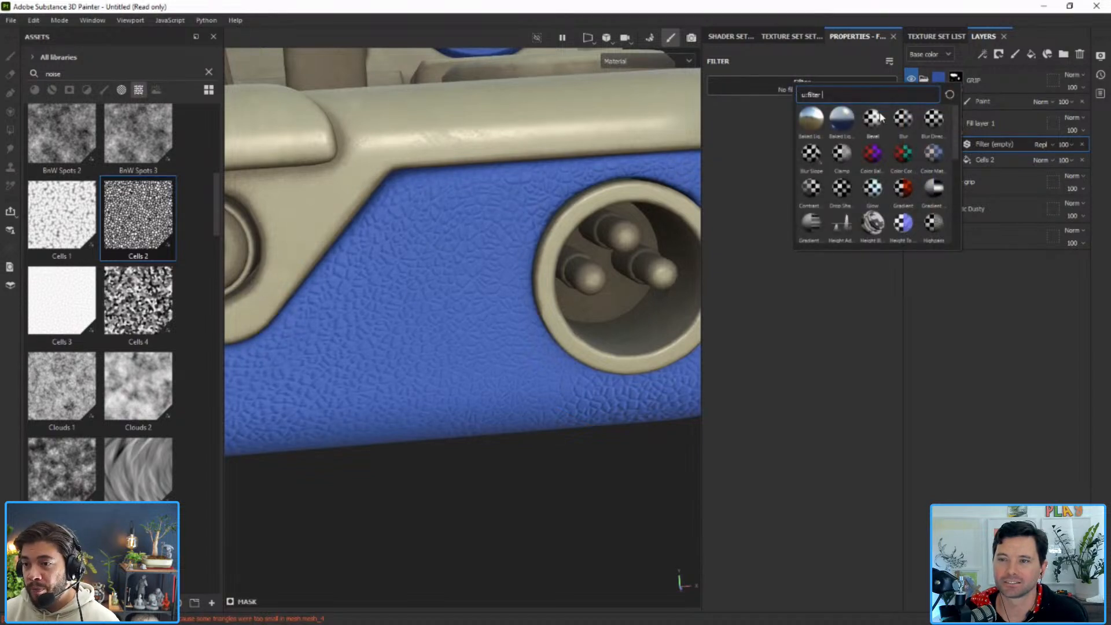
pyautogui.write('war')
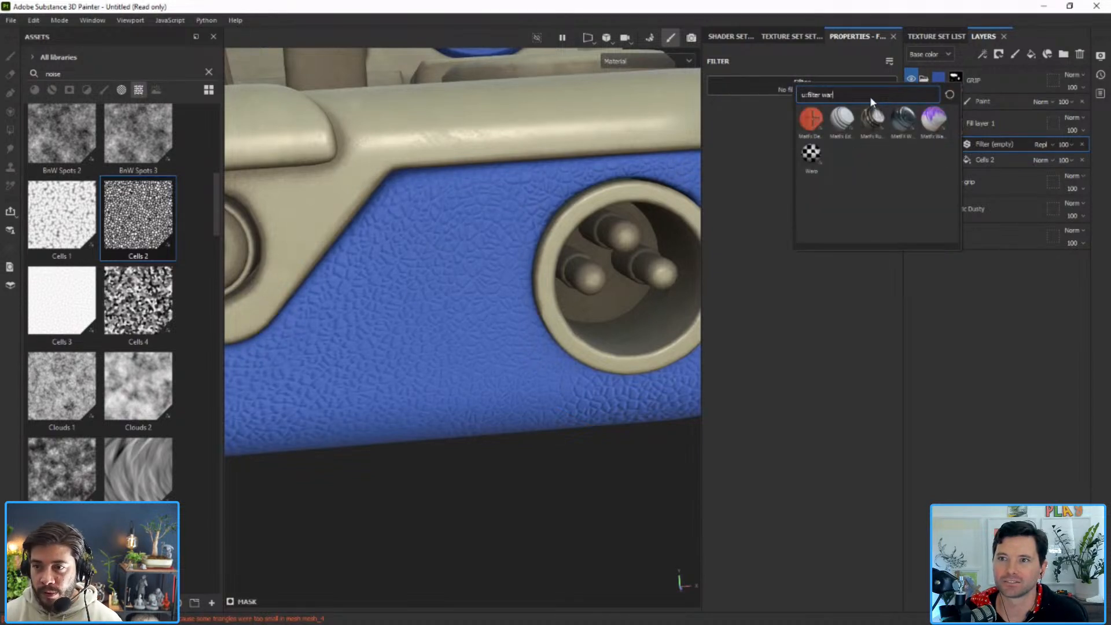
pyautogui.click(810, 153)
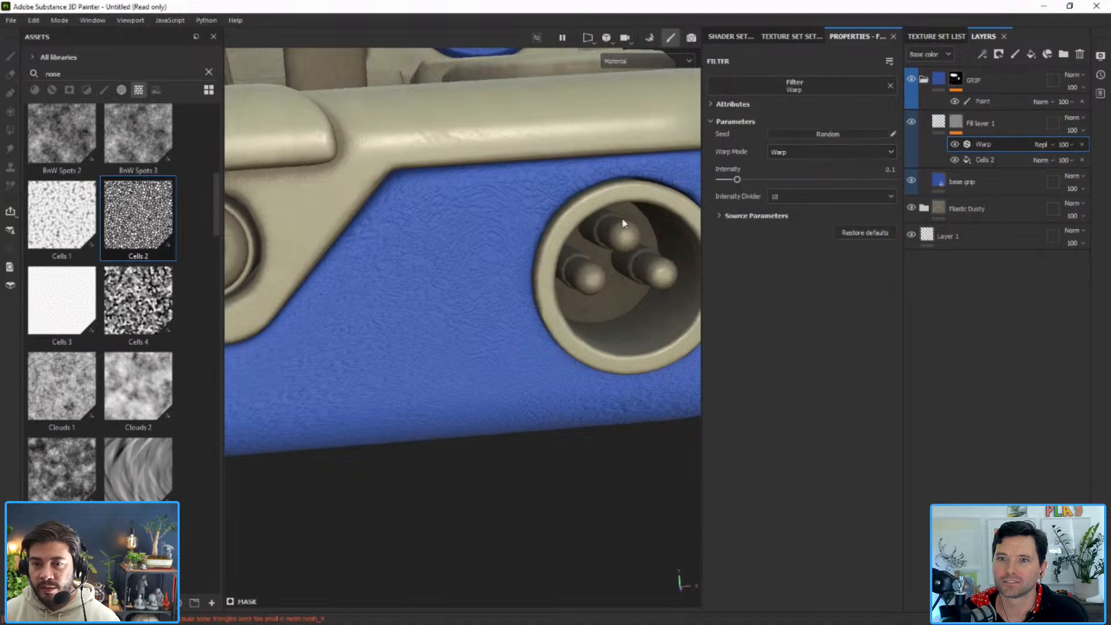
# Adjust the Warp filter's intensity to 0.104, check it on the round blue button, and raise it to 0.121.
pyautogui.moveTo(739, 181)
pyautogui.mouseDown()
pyautogui.moveTo(723, 181)
pyautogui.moveTo(739, 181)
pyautogui.mouseUp()
pyautogui.keyDown('alt'); pyautogui.moveTo(651, 261); pyautogui.dragTo(595, 253, button='right'); pyautogui.keyUp('alt')
pyautogui.keyDown('alt'); pyautogui.moveTo(595, 253); pyautogui.dragTo(515, 300); pyautogui.keyUp('alt')
pyautogui.keyDown('alt'); pyautogui.moveTo(515, 300); pyautogui.dragTo(581, 405, button='right'); pyautogui.keyUp('alt')
pyautogui.keyDown('alt'); pyautogui.moveTo(581, 347); pyautogui.dragTo(577, 258); pyautogui.keyUp('alt')
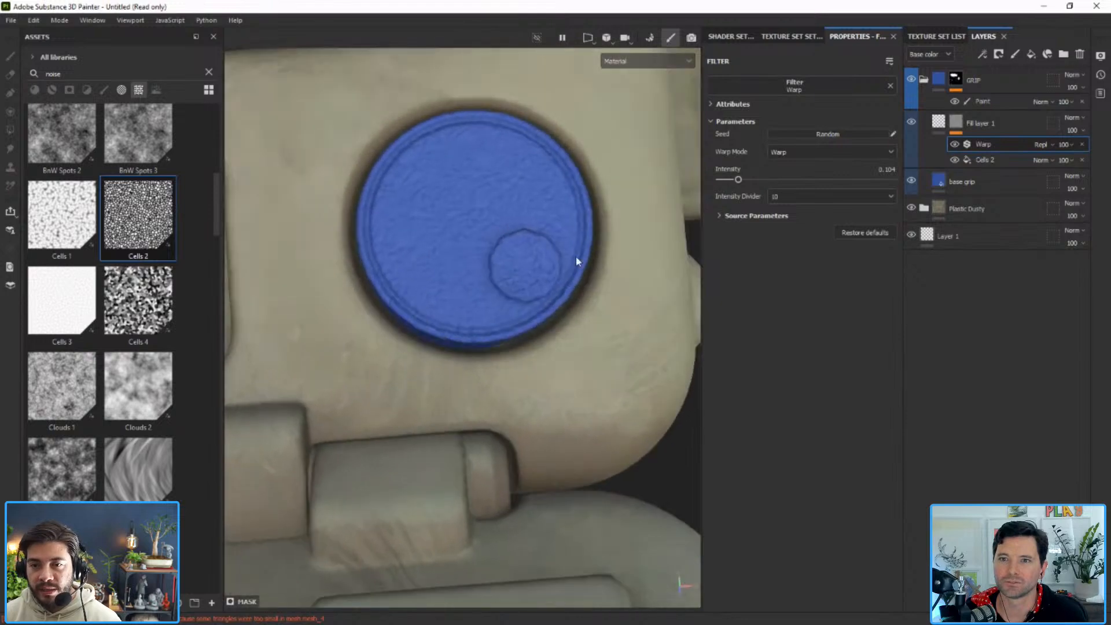
pyautogui.keyDown('alt'); pyautogui.moveTo(577, 258); pyautogui.dragTo(570, 377, button='middle'); pyautogui.keyUp('alt')
pyautogui.moveTo(743, 182); pyautogui.dragTo(740, 181)
# Examine the warped grip texture on the device's base and round button from a wider view.
pyautogui.keyDown('alt'); pyautogui.moveTo(592, 379); pyautogui.dragTo(416, 408, button='right'); pyautogui.keyUp('alt')
pyautogui.keyDown('alt'); pyautogui.moveTo(485, 307); pyautogui.dragTo(501, 270); pyautogui.keyUp('alt')
pyautogui.moveTo(501, 270)
pyautogui.keyDown('shift'); pyautogui.mouseDown(button='right')
pyautogui.moveTo(544, 268)
pyautogui.moveTo(521, 262)
pyautogui.mouseUp(button='right'); pyautogui.keyUp('shift')
pyautogui.keyDown('alt'); pyautogui.moveTo(521, 263); pyautogui.dragTo(615, 438); pyautogui.keyUp('alt')
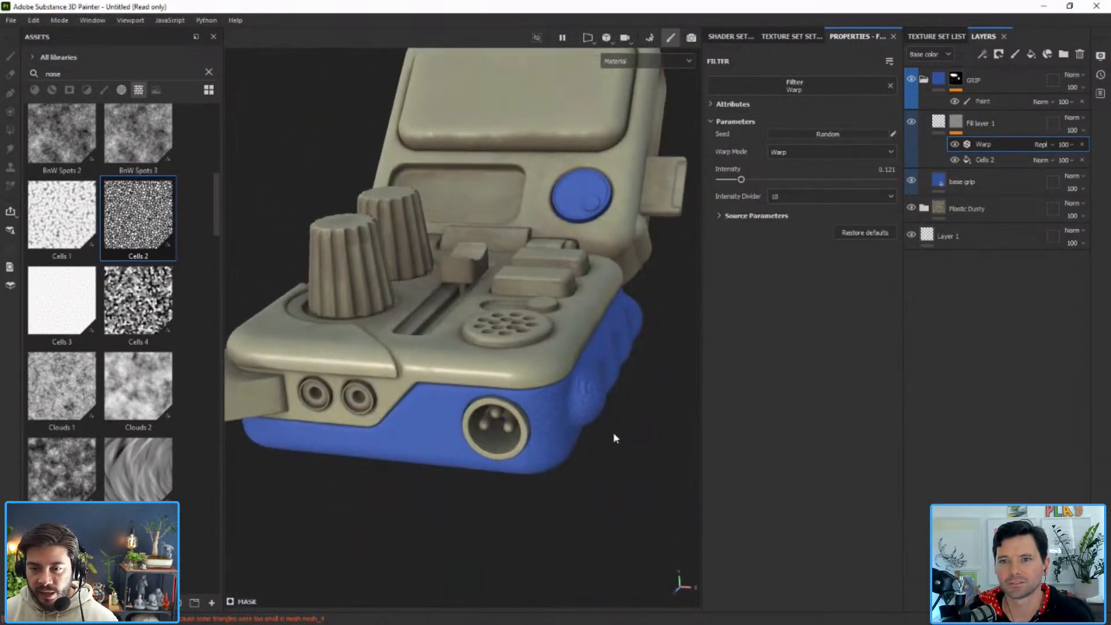
pyautogui.rightClick(581, 394)
pyautogui.moveTo(586, 399)
pyautogui.keyDown('shift'); pyautogui.mouseDown(button='right')
pyautogui.moveTo(604, 397)
pyautogui.moveTo(590, 384)
pyautogui.moveTo(571, 390)
pyautogui.mouseUp(button='right'); pyautogui.keyUp('shift')
pyautogui.keyDown('alt'); pyautogui.moveTo(570, 390); pyautogui.dragTo(631, 337); pyautogui.keyUp('alt')
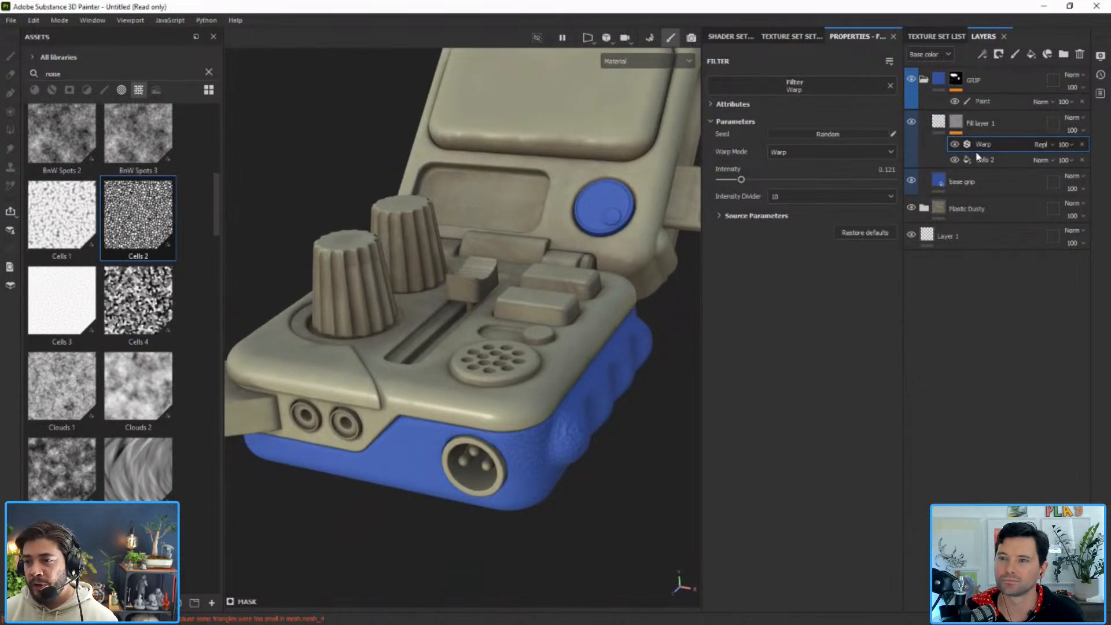
# Inspect the warped texture on the grip's finger grooves, and hide the Warp filter to compare the pattern without it.
pyautogui.keyDown('alt'); pyautogui.moveTo(584, 184); pyautogui.dragTo(625, 325, button='right'); pyautogui.keyUp('alt')
pyautogui.keyDown('alt'); pyautogui.moveTo(625, 325); pyautogui.dragTo(559, 165, button='middle'); pyautogui.keyUp('alt')
pyautogui.keyDown('alt'); pyautogui.moveTo(559, 165); pyautogui.dragTo(416, 307); pyautogui.keyUp('alt')
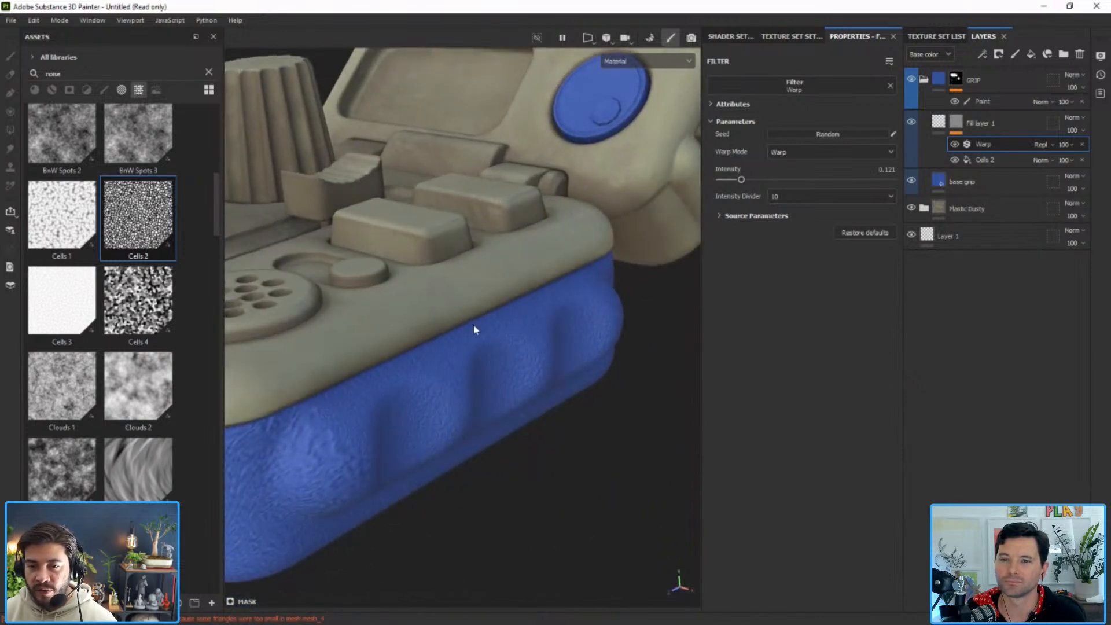
pyautogui.keyDown('alt'); pyautogui.moveTo(417, 308); pyautogui.dragTo(516, 400, button='right'); pyautogui.keyUp('alt')
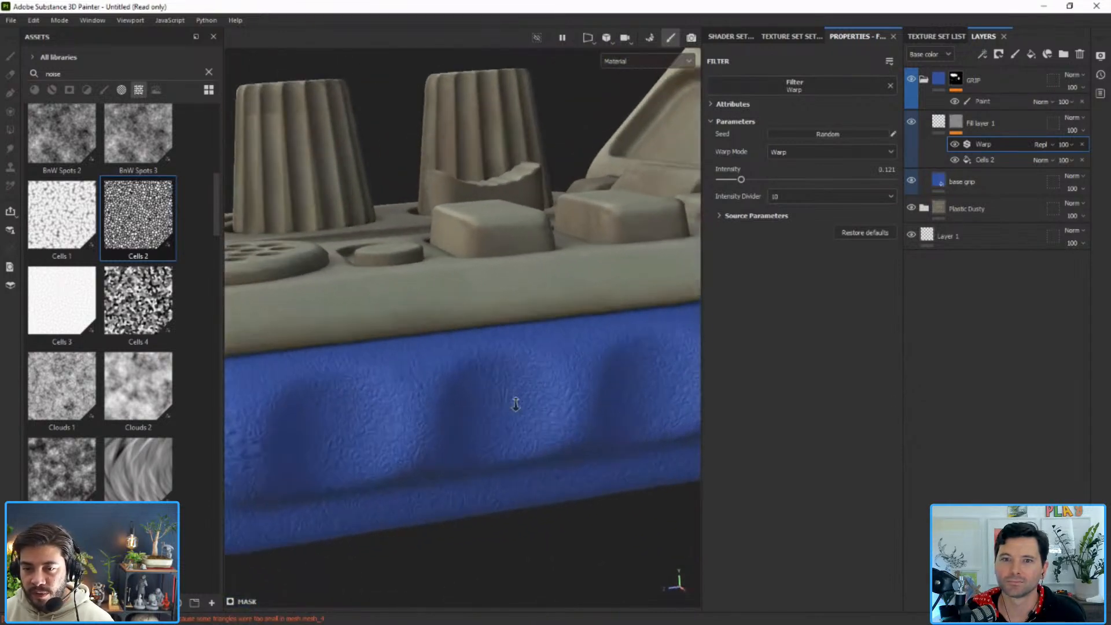
pyautogui.keyDown('alt'); pyautogui.moveTo(516, 400); pyautogui.dragTo(521, 387, button='middle'); pyautogui.keyUp('alt')
pyautogui.keyDown('shift'); pyautogui.moveTo(520, 387); pyautogui.dragTo(528, 359, button='right'); pyautogui.keyUp('shift')
pyautogui.keyDown('alt'); pyautogui.moveTo(541, 330); pyautogui.dragTo(561, 346, button='middle'); pyautogui.keyUp('alt')
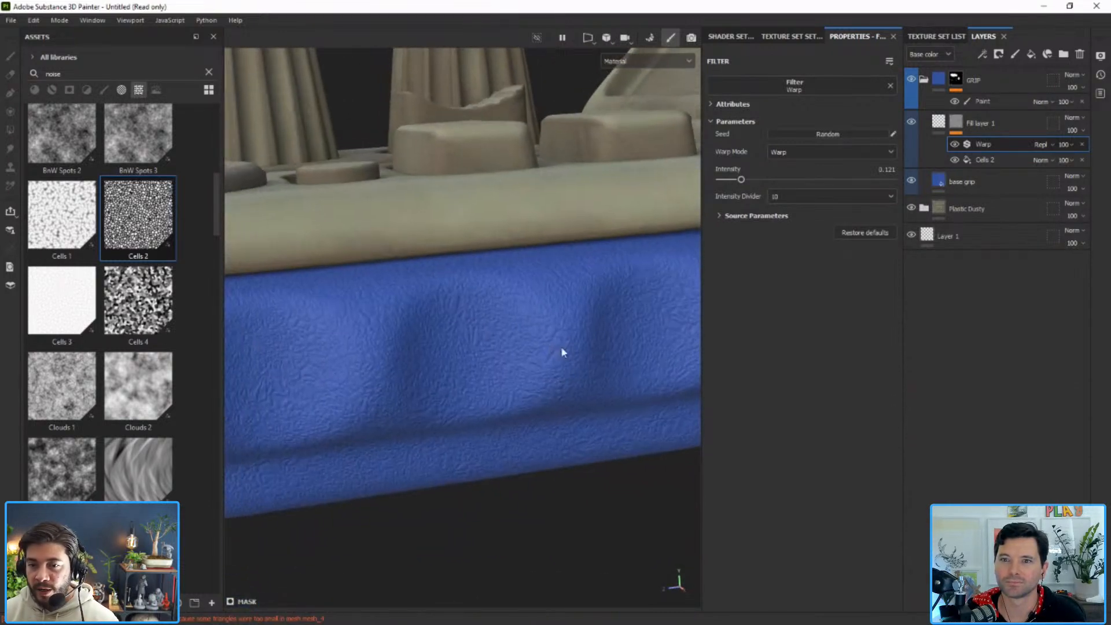
pyautogui.click(955, 145)
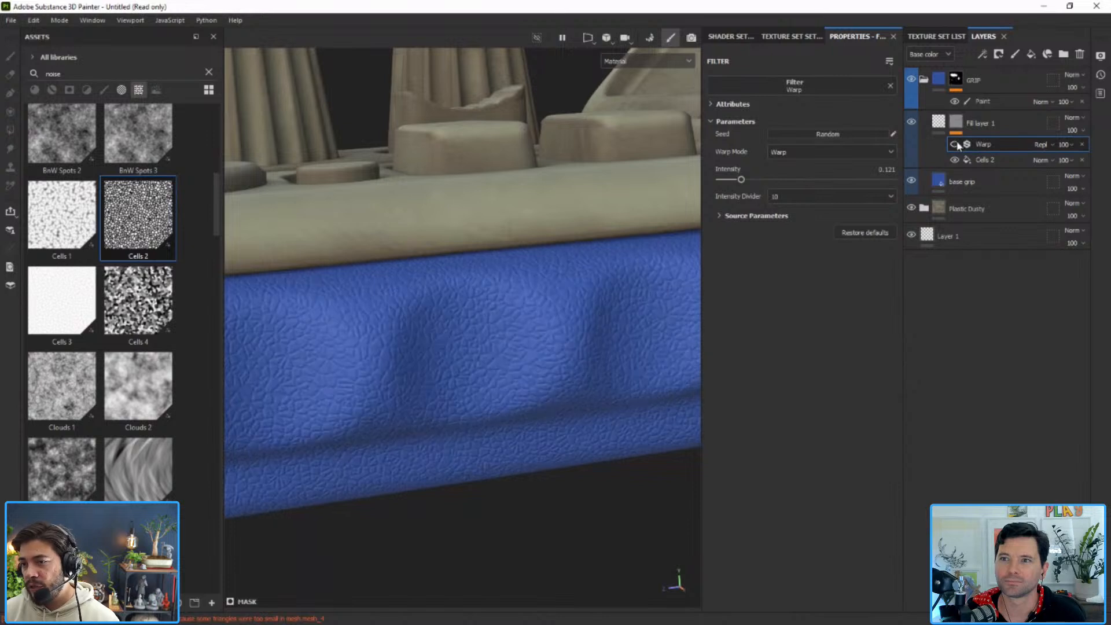
# Replace the Cells 2 pattern in Fill layer 1's mask with BnW Spots 3, after trying Cells 4.
pyautogui.click(982, 160)
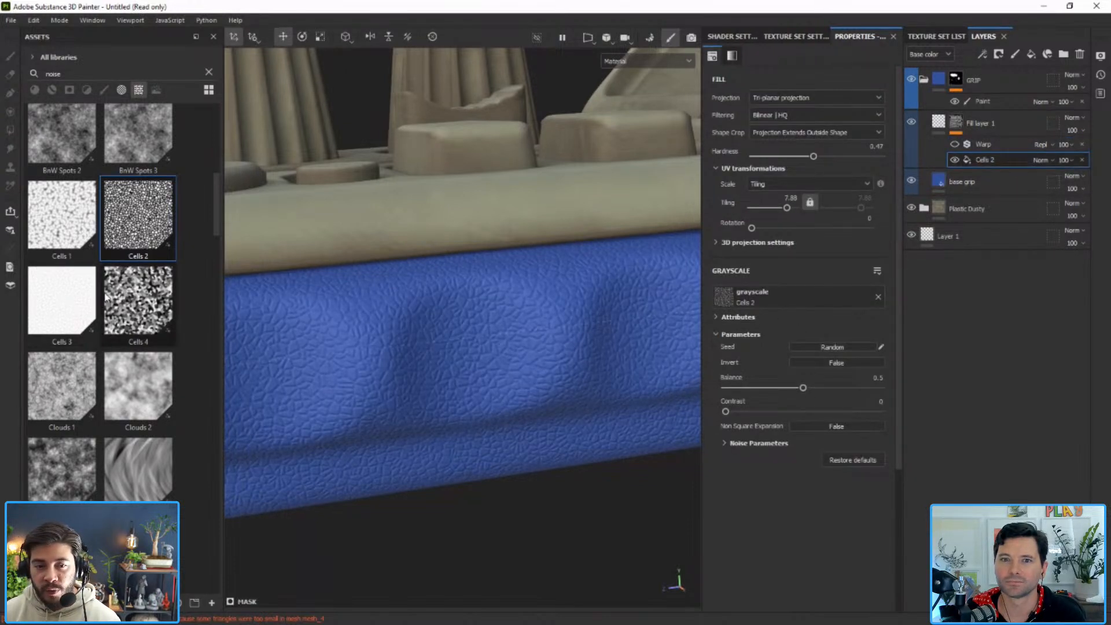
pyautogui.moveTo(145, 300); pyautogui.dragTo(791, 303)
pyautogui.moveTo(138, 139); pyautogui.dragTo(839, 302)
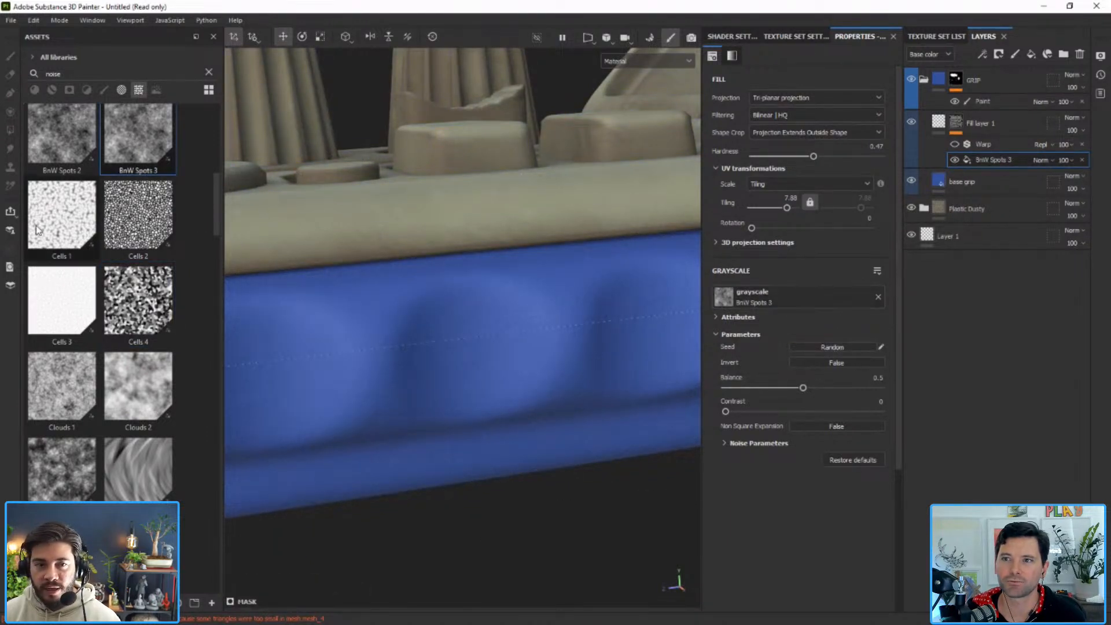
# Set the BnW Spots 3 fill's contrast to 0.14, tiling to 10.06 and balance to 0.61.
pyautogui.moveTo(802, 388); pyautogui.dragTo(827, 389)
pyautogui.moveTo(724, 412); pyautogui.dragTo(748, 413)
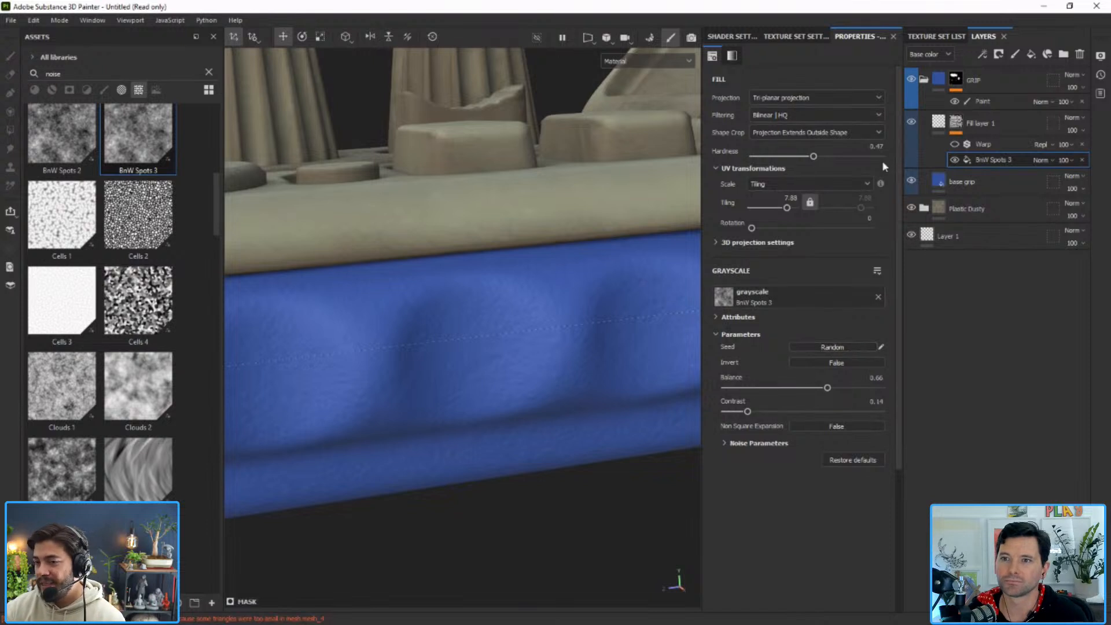
pyautogui.moveTo(786, 207); pyautogui.dragTo(788, 209)
pyautogui.moveTo(830, 389); pyautogui.dragTo(822, 388)
pyautogui.keyDown('alt'); pyautogui.moveTo(524, 314); pyautogui.dragTo(555, 303); pyautogui.keyUp('alt')
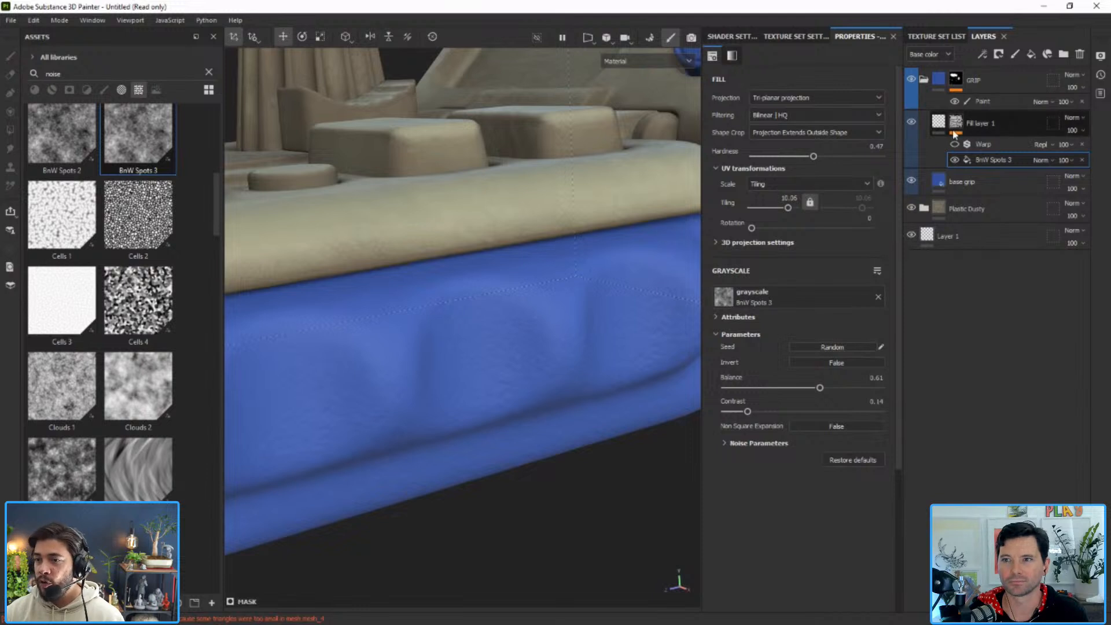
# Set Fill layer 1's height to 0.0977 and show its mask's Warp filter again.
pyautogui.click(938, 125)
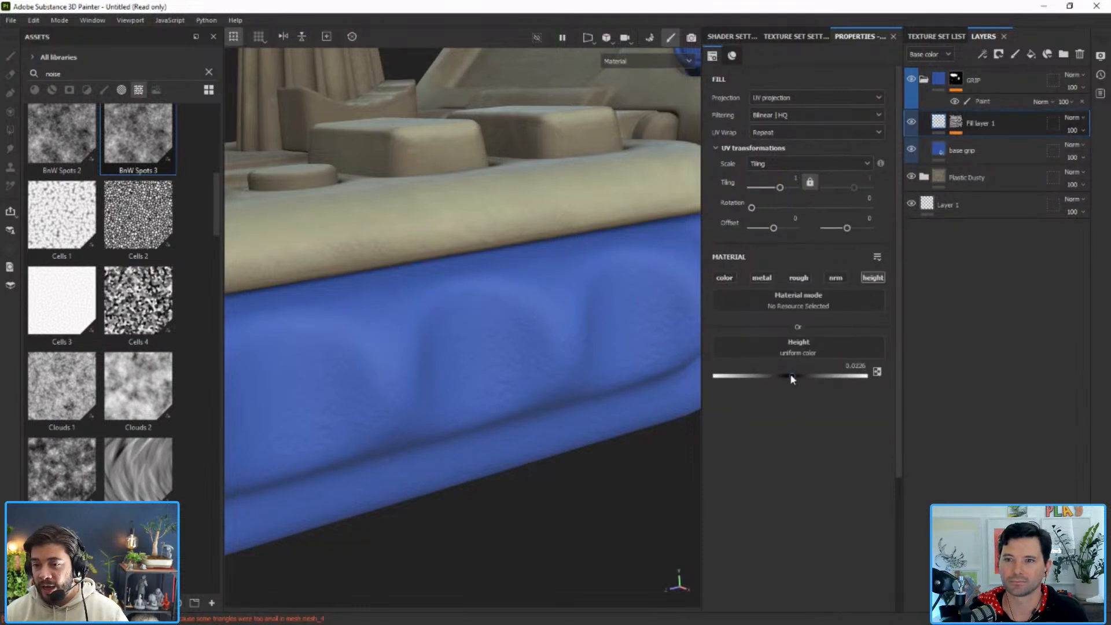
pyautogui.moveTo(796, 376); pyautogui.dragTo(799, 378)
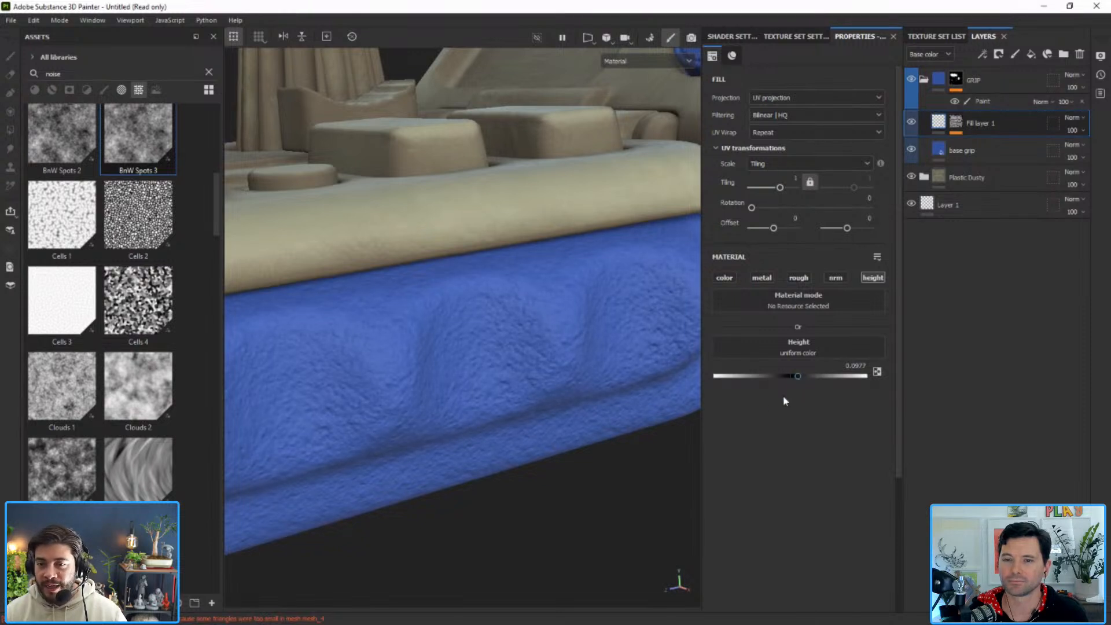
pyautogui.click(956, 122)
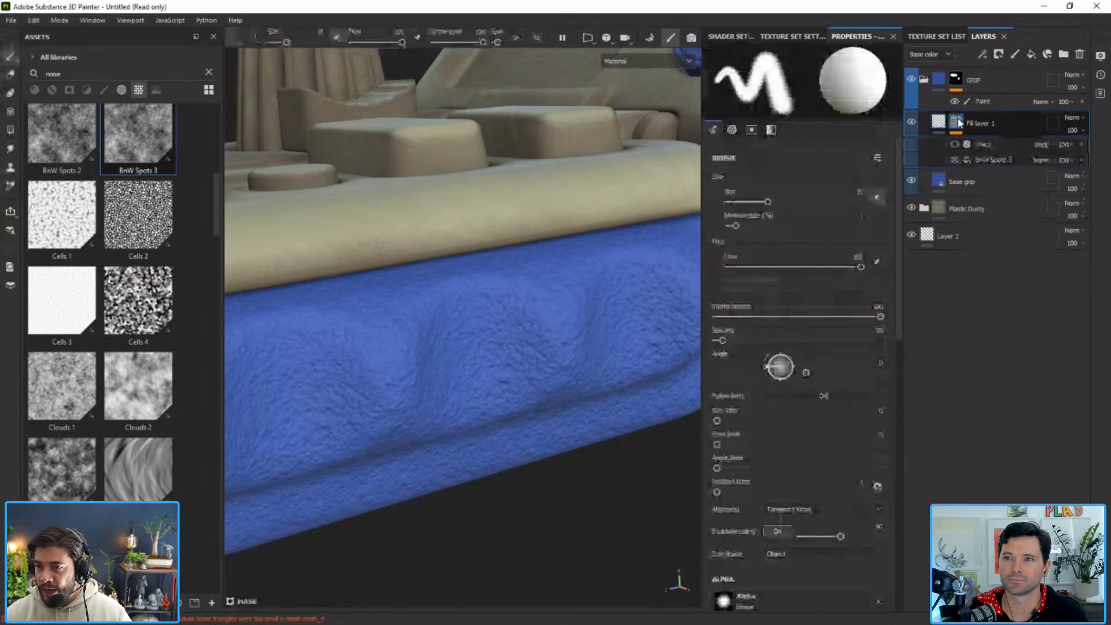
pyautogui.click(955, 144)
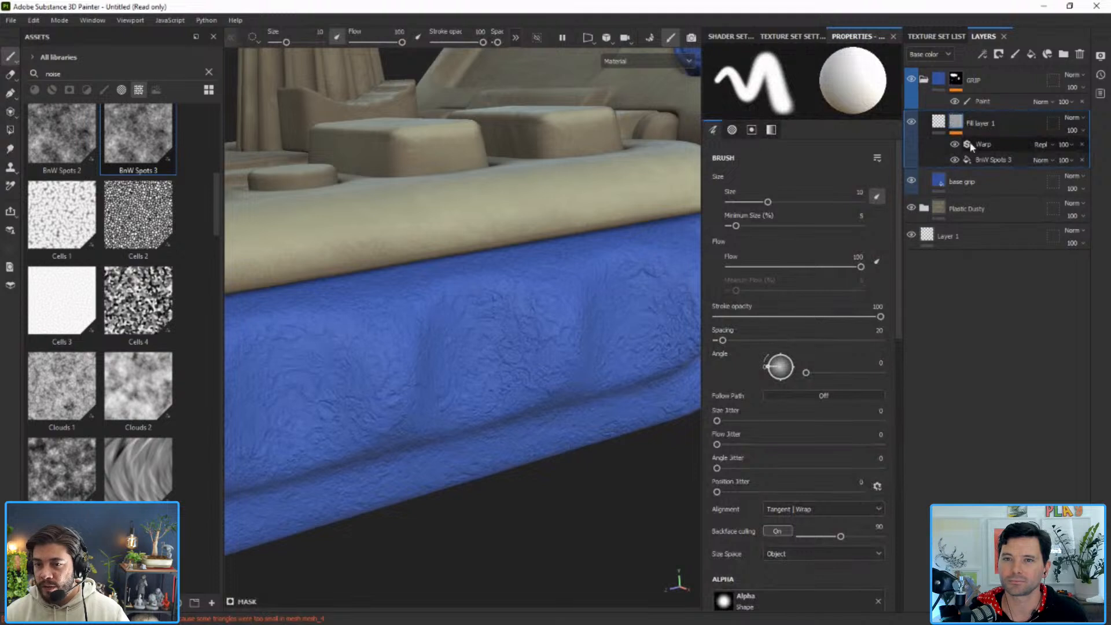
# Replace the mask's Warp filter with Blur at an intensity of 0.16, and check the softened texture on the whole grip.
pyautogui.click(990, 144)
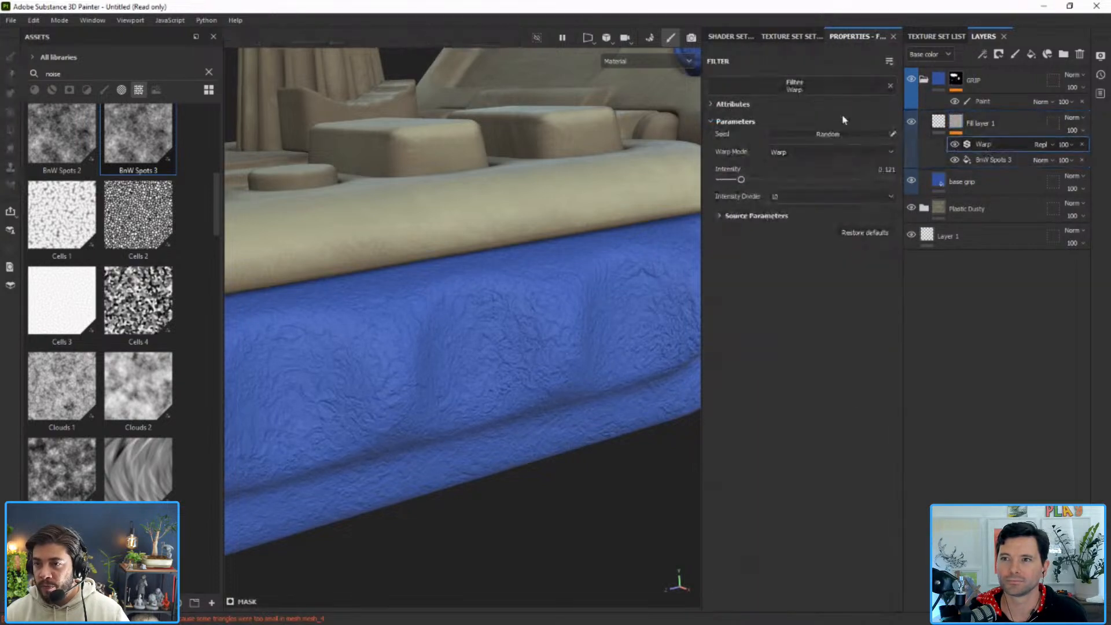
pyautogui.click(862, 86)
pyautogui.click(891, 87)
pyautogui.click(836, 92)
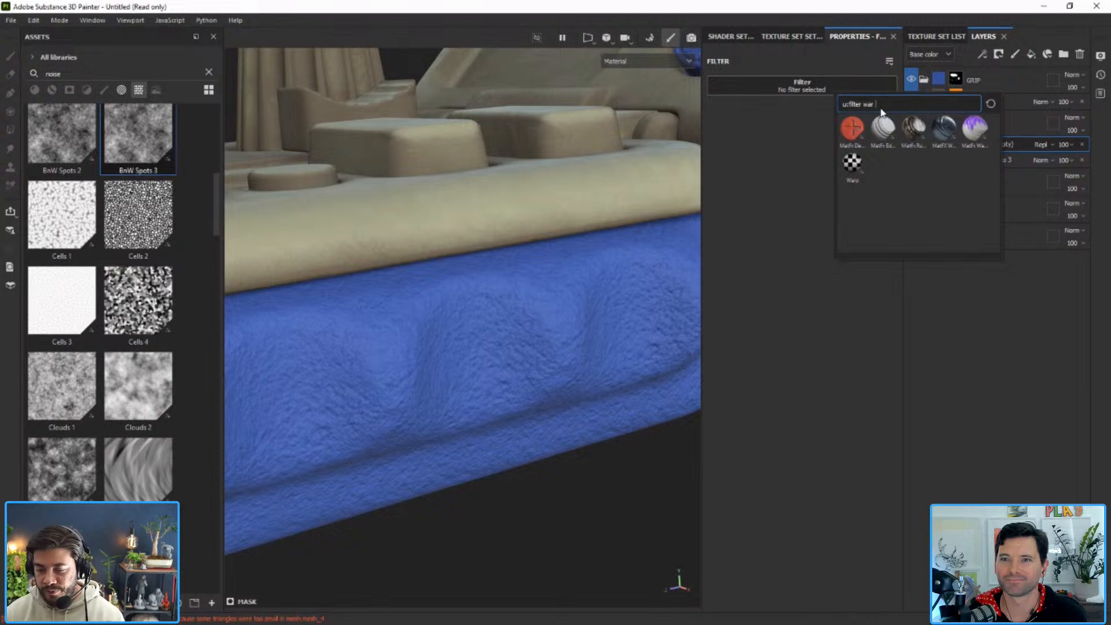
pyautogui.press('BackSpace')
pyautogui.press('BackSpace')
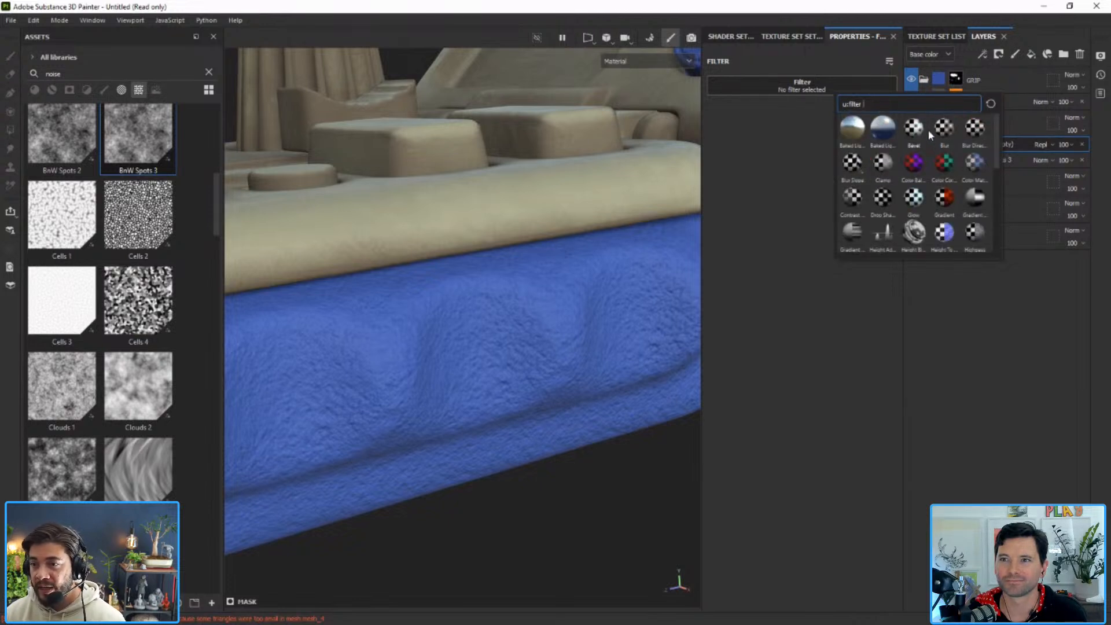
pyautogui.click(944, 128)
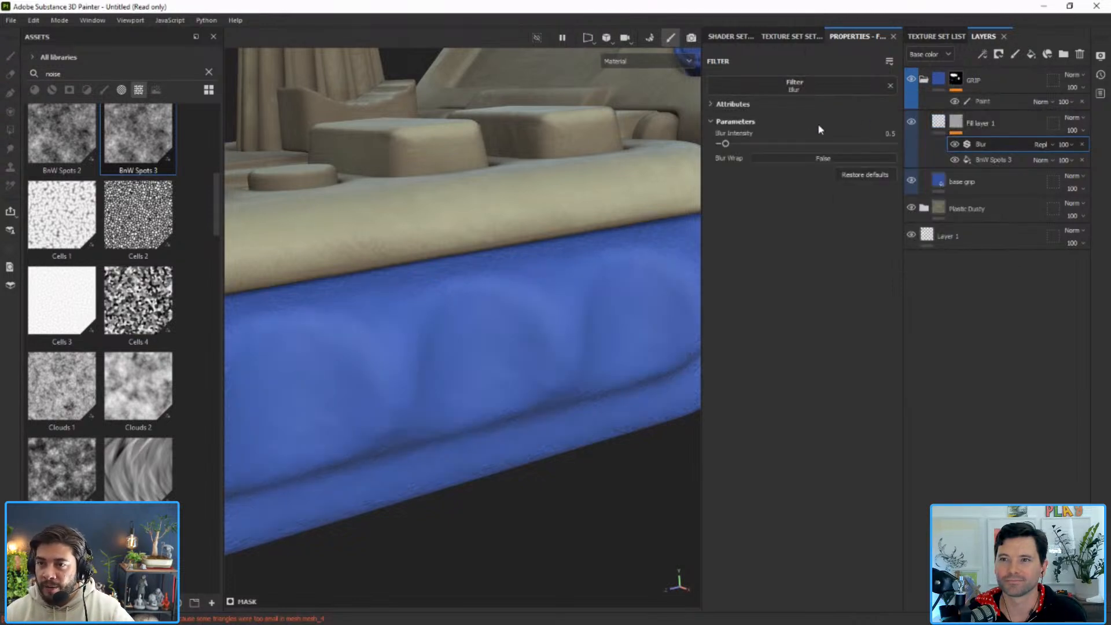
pyautogui.moveTo(725, 145); pyautogui.dragTo(722, 149)
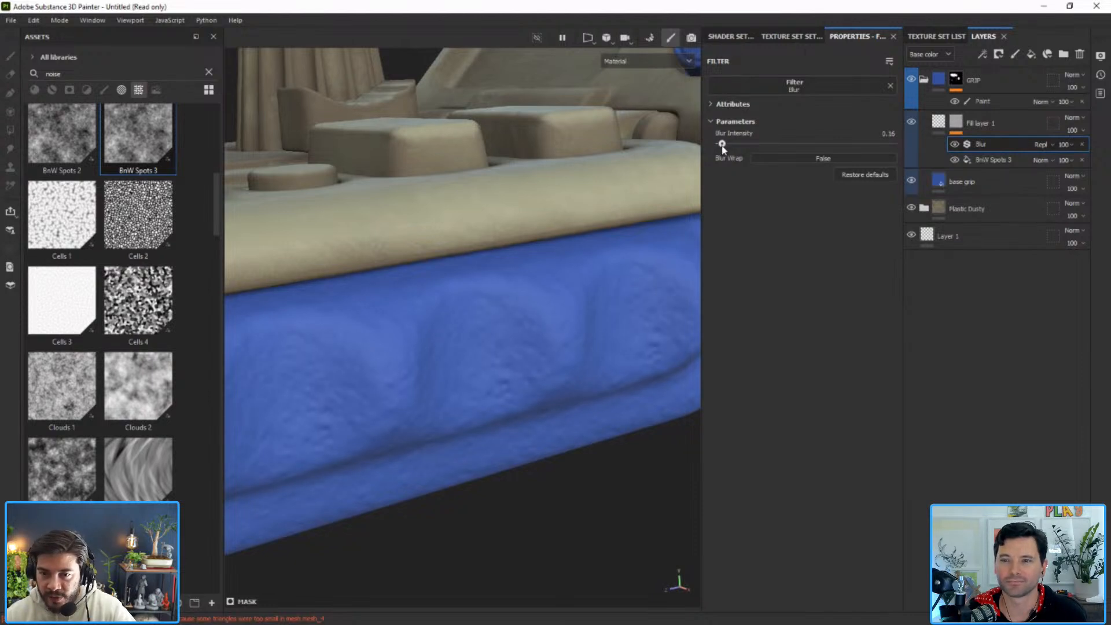
pyautogui.keyDown('alt'); pyautogui.moveTo(510, 280); pyautogui.dragTo(436, 253, button='right'); pyautogui.keyUp('alt')
pyautogui.moveTo(437, 253)
pyautogui.keyDown('alt'); pyautogui.mouseDown()
pyautogui.moveTo(483, 269)
pyautogui.moveTo(463, 229)
pyautogui.mouseUp(); pyautogui.keyUp('alt')
pyautogui.keyDown('shift'); pyautogui.moveTo(463, 227); pyautogui.dragTo(480, 227, button='right'); pyautogui.keyUp('shift')
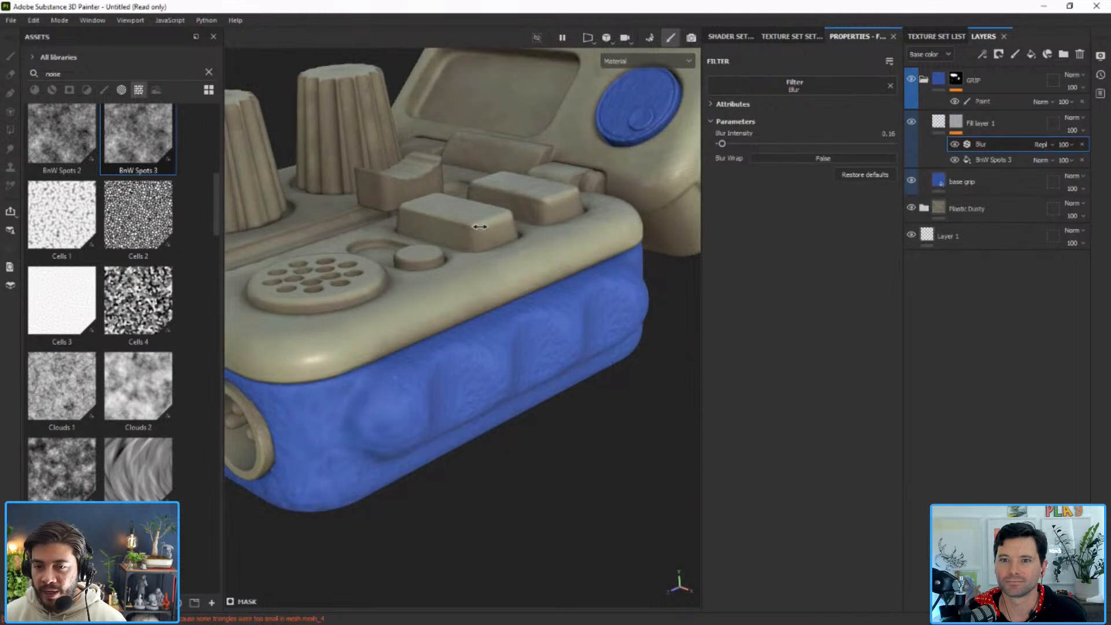
pyautogui.keyDown('alt'); pyautogui.moveTo(495, 225); pyautogui.dragTo(486, 290); pyautogui.keyUp('alt')
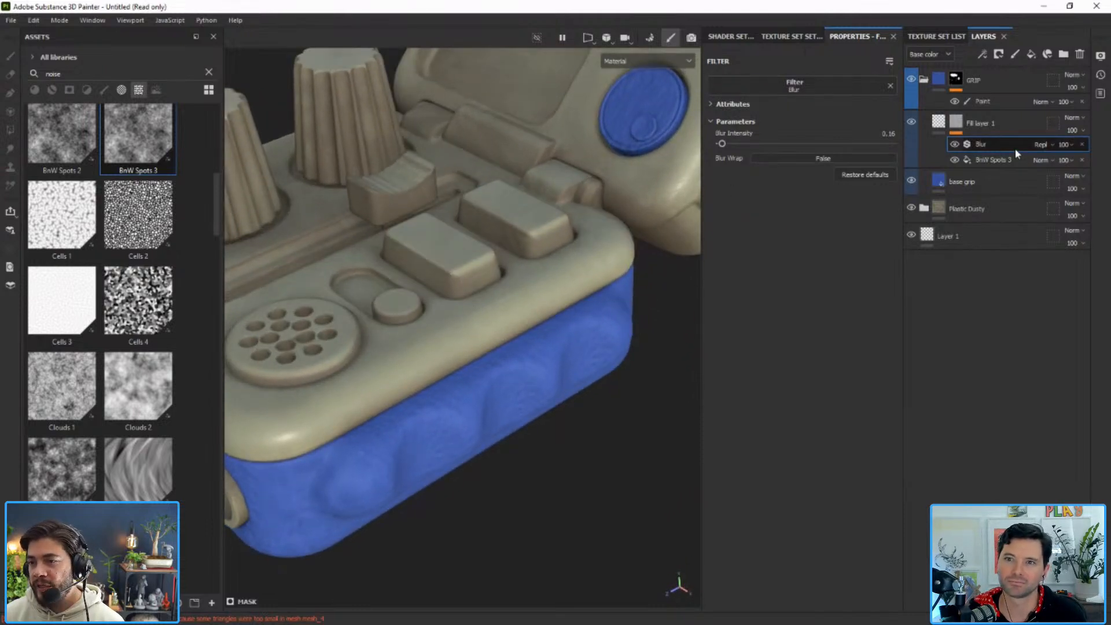
# Change the base grip layer's base color to dark grey 222222 and check it on the device.
pyautogui.click(964, 183)
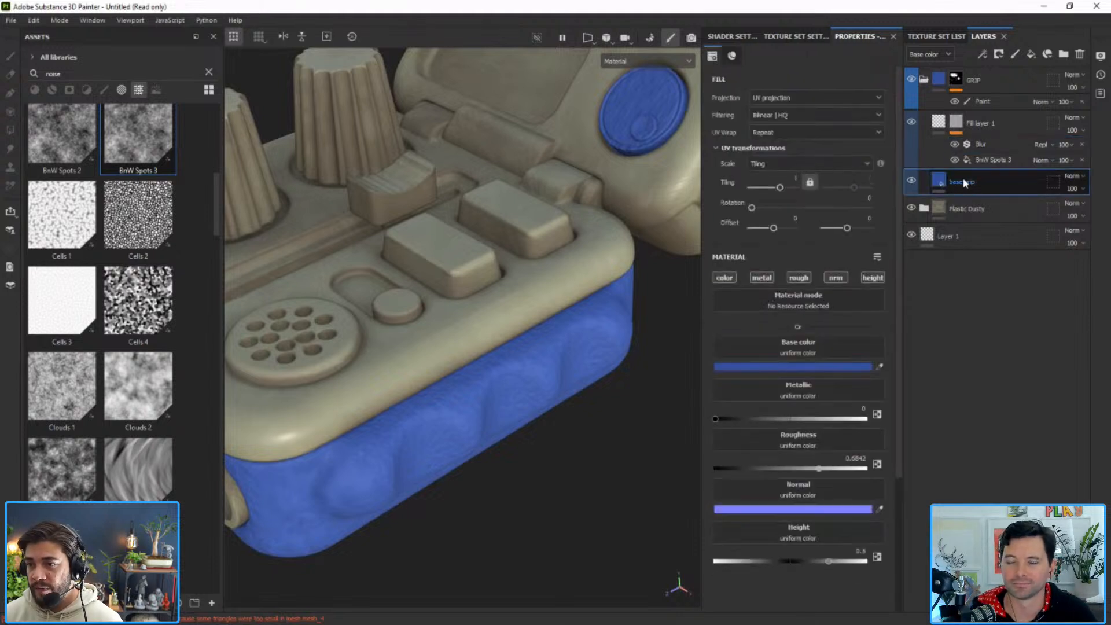
pyautogui.click(843, 367)
pyautogui.click(829, 496)
pyautogui.moveTo(829, 496); pyautogui.dragTo(812, 523)
pyautogui.click(990, 367)
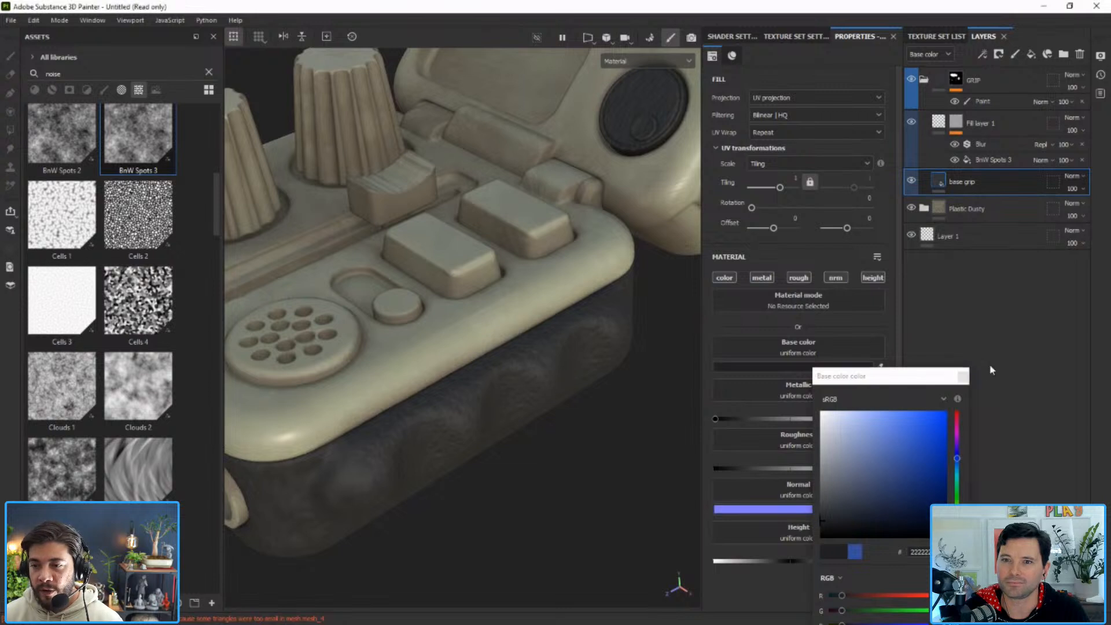
pyautogui.click(964, 377)
pyautogui.keyDown('alt'); pyautogui.moveTo(558, 284); pyautogui.dragTo(582, 257); pyautogui.keyUp('alt')
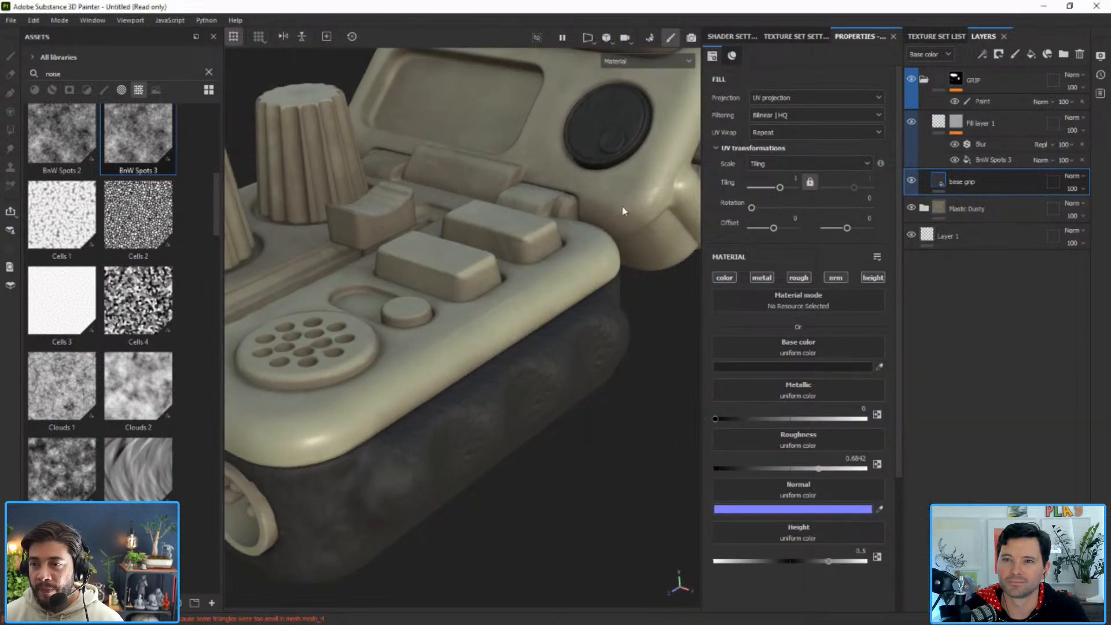
# Add a fill layer above Fill layer 1 with only the roughness channel enabled, and set its roughness to 0.3383.
pyautogui.click(989, 123)
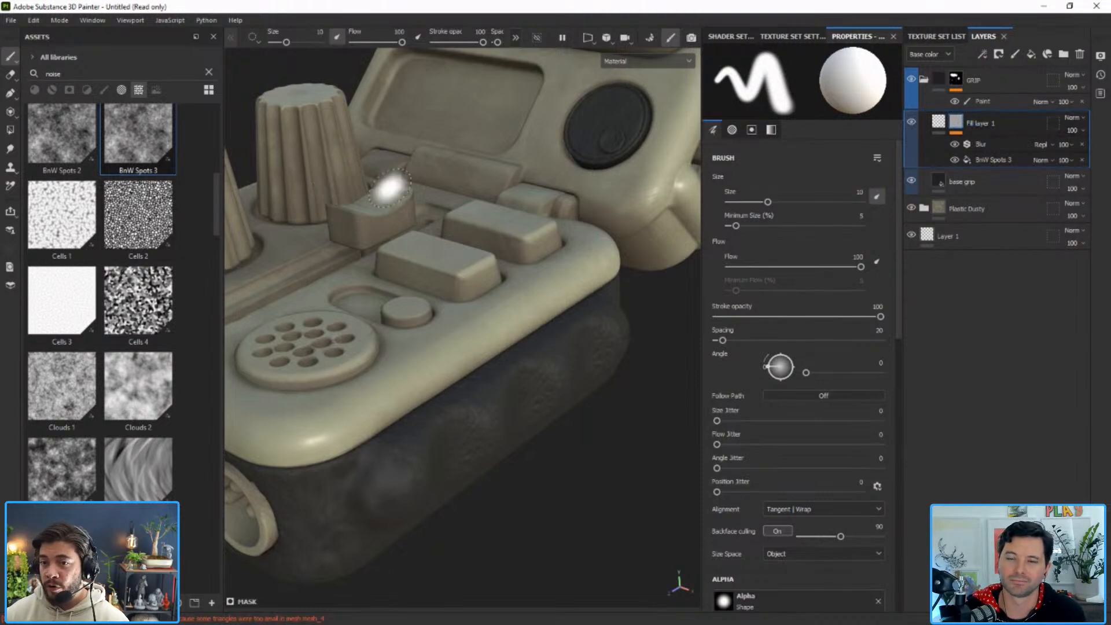
pyautogui.moveTo(603, 218)
pyautogui.keyDown('alt'); pyautogui.mouseDown()
pyautogui.moveTo(566, 301)
pyautogui.moveTo(481, 330)
pyautogui.moveTo(536, 283)
pyautogui.moveTo(546, 296)
pyautogui.mouseUp(); pyautogui.keyUp('alt')
pyautogui.keyDown('alt'); pyautogui.moveTo(545, 296); pyautogui.dragTo(505, 355, button='middle'); pyautogui.keyUp('alt')
pyautogui.moveTo(505, 355)
pyautogui.keyDown('alt'); pyautogui.mouseDown()
pyautogui.moveTo(488, 255)
pyautogui.moveTo(471, 255)
pyautogui.moveTo(506, 259)
pyautogui.mouseUp(); pyautogui.keyUp('alt')
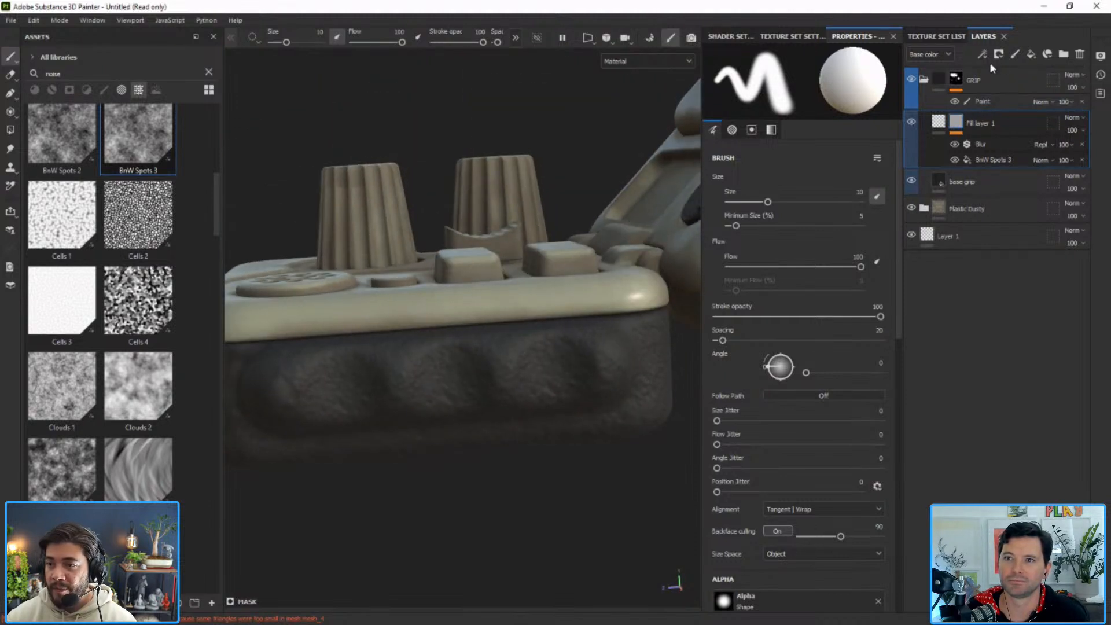
pyautogui.click(1031, 55)
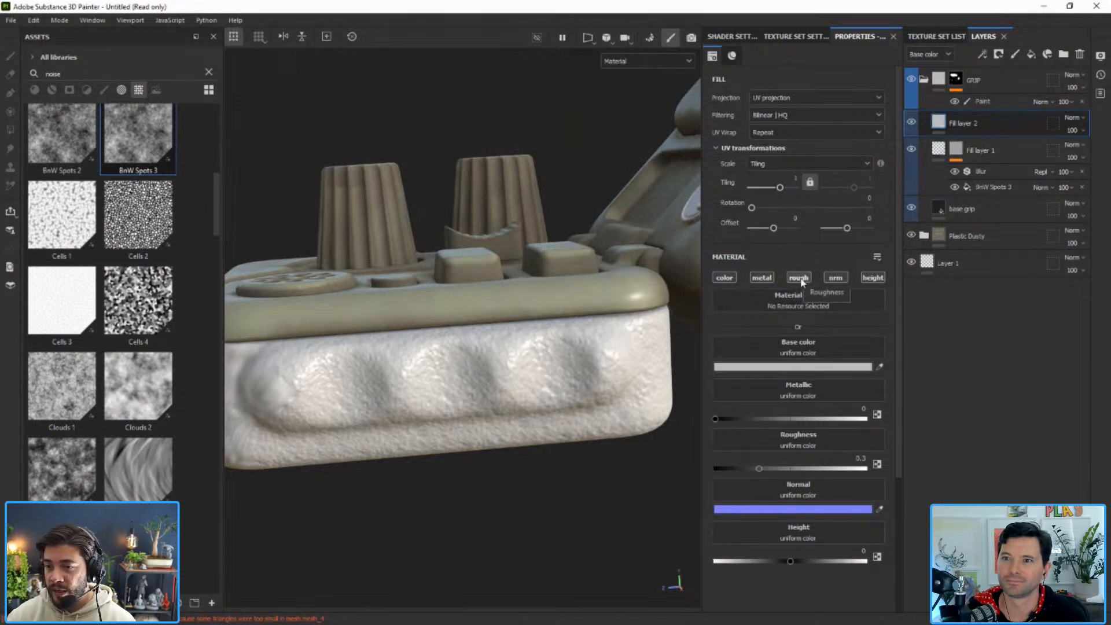
pyautogui.press('alt')
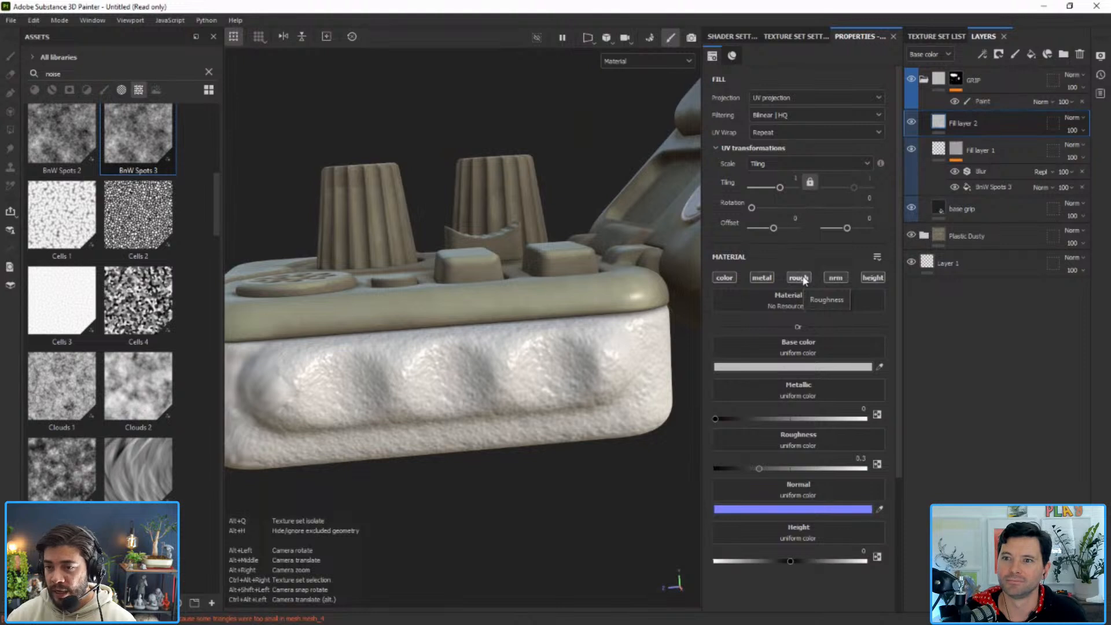
pyautogui.click(724, 280)
pyautogui.click(754, 280)
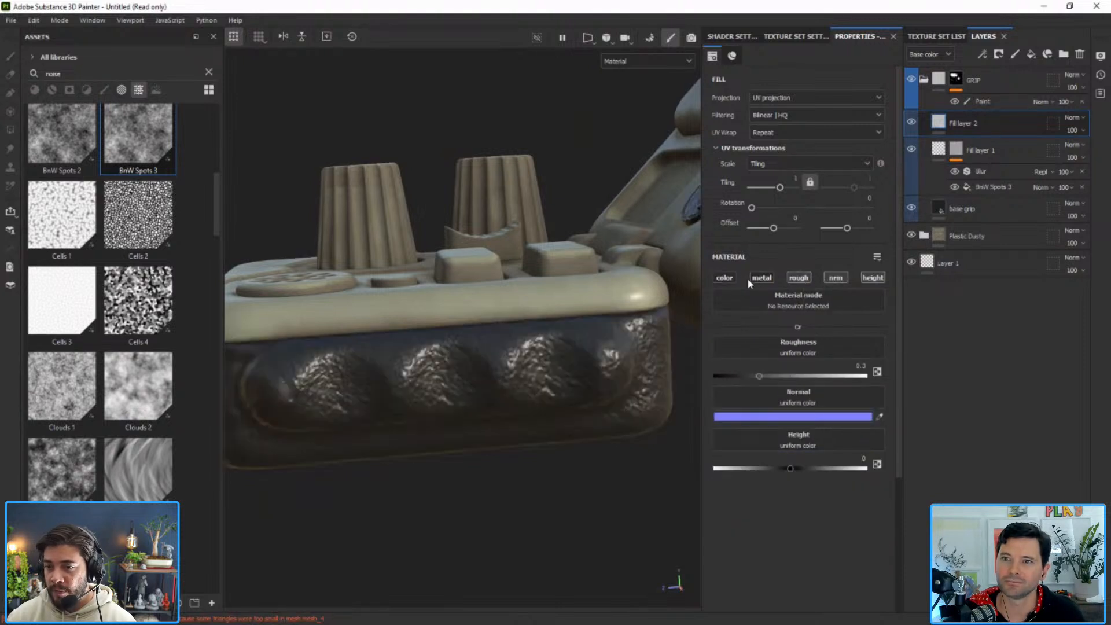
pyautogui.click(761, 278)
pyautogui.click(725, 278)
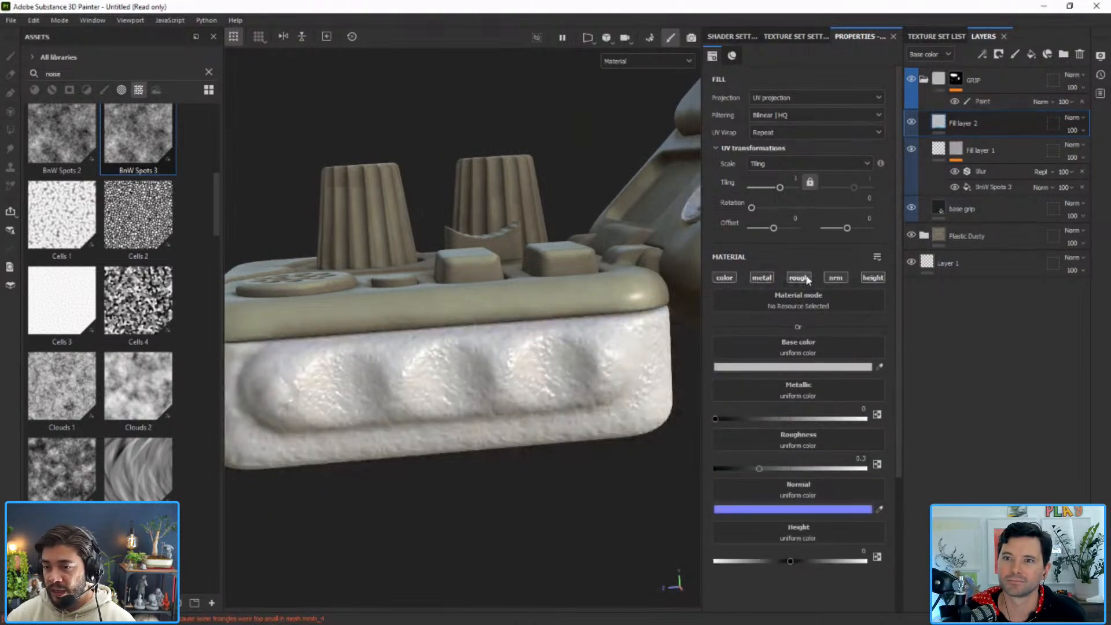
pyautogui.keyDown('alt'); pyautogui.click(799, 278); pyautogui.keyUp('alt')
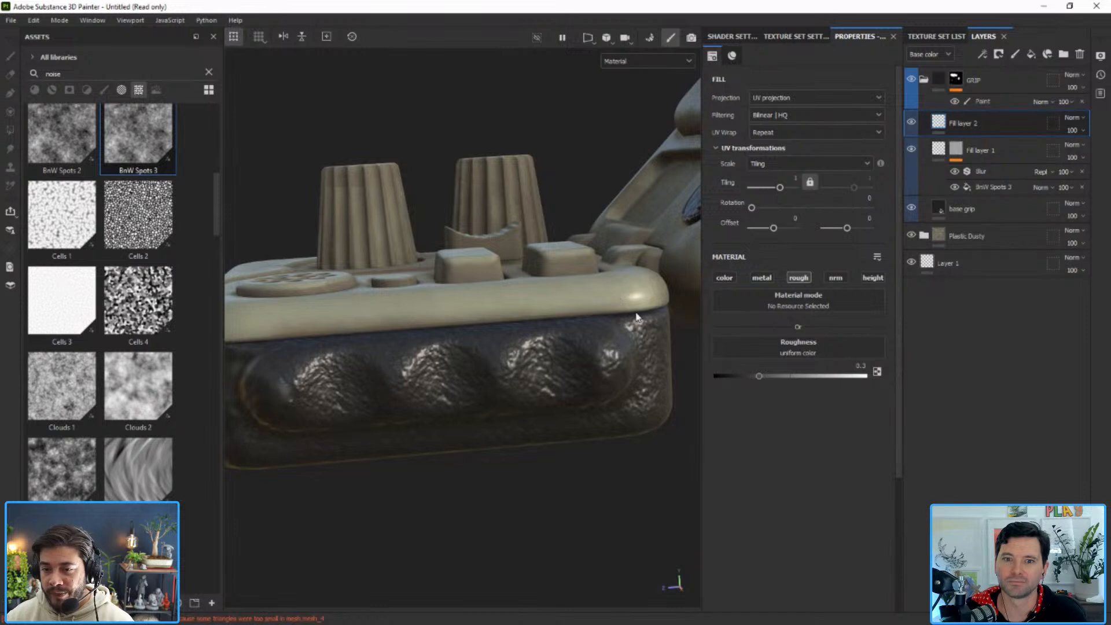
pyautogui.moveTo(777, 375)
pyautogui.mouseDown()
pyautogui.moveTo(728, 378)
pyautogui.moveTo(827, 380)
pyautogui.moveTo(735, 377)
pyautogui.moveTo(800, 380)
pyautogui.moveTo(766, 383)
pyautogui.mouseUp()
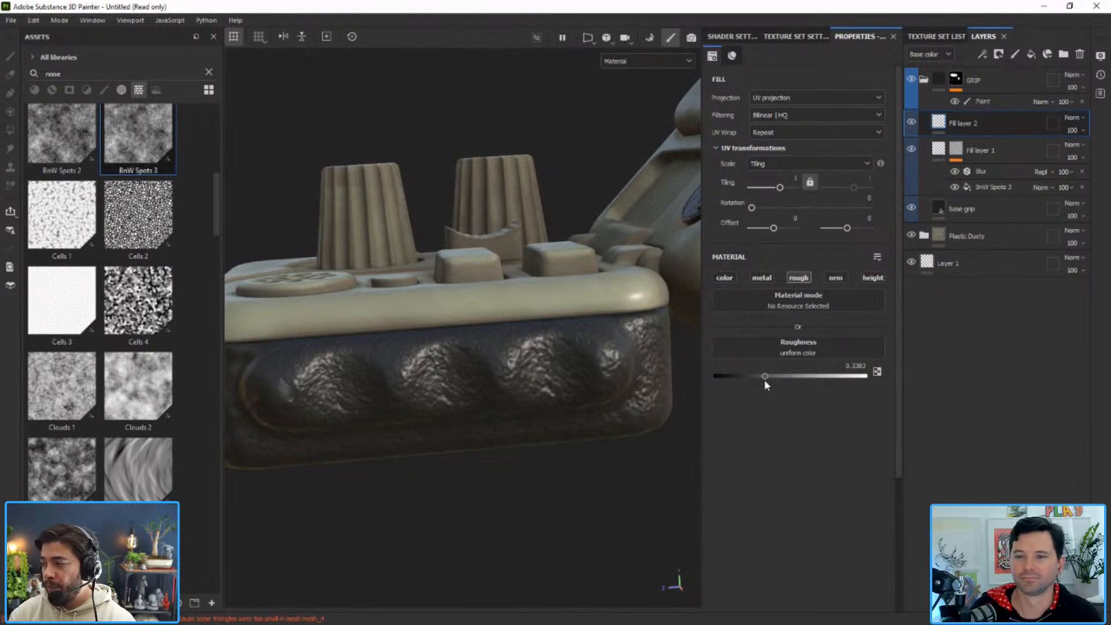
# Rename Fill layer 1 as DETAILS and the new roughness layer above it as SHINY.
pyautogui.doubleClick(980, 152)
pyautogui.write('bl')
pyautogui.press('Return')
pyautogui.click(976, 123)
pyautogui.doubleClick(974, 123)
pyautogui.write('SHINY')
pyautogui.press('Return')
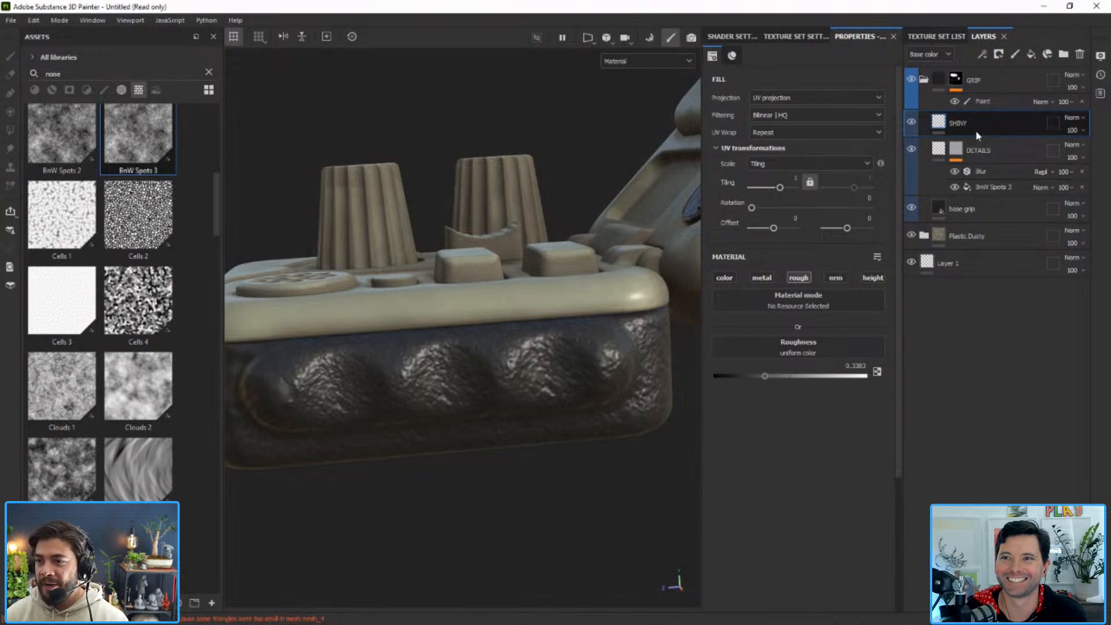
# Add a black mask to the SHINY layer and add a fill to that mask.
pyautogui.click(998, 55)
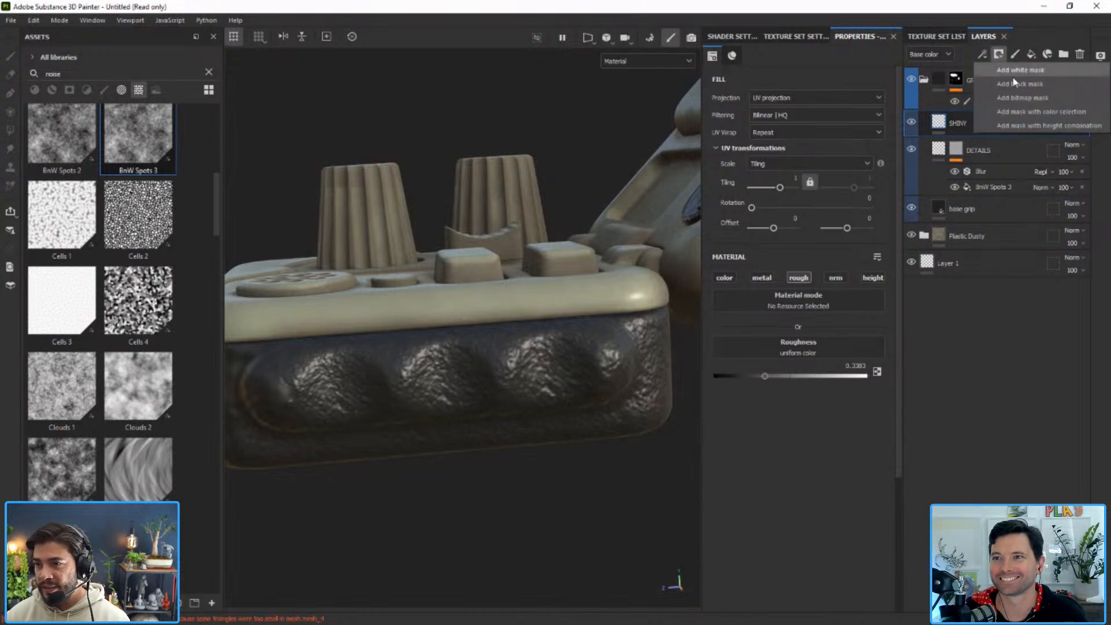
pyautogui.click(1012, 70)
pyautogui.click(989, 53)
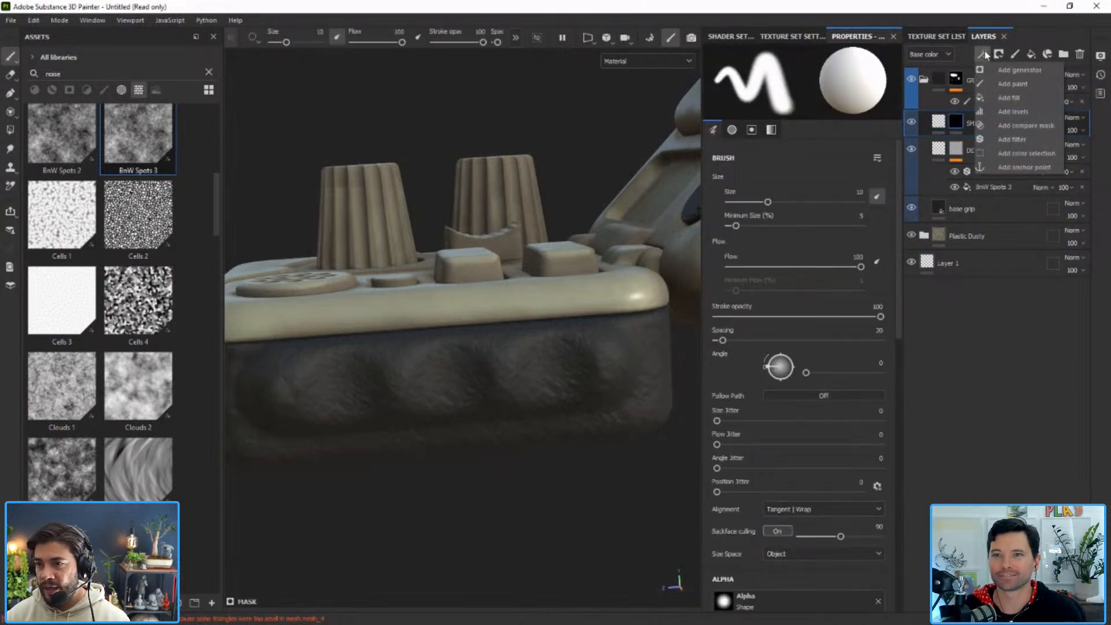
pyautogui.click(1013, 100)
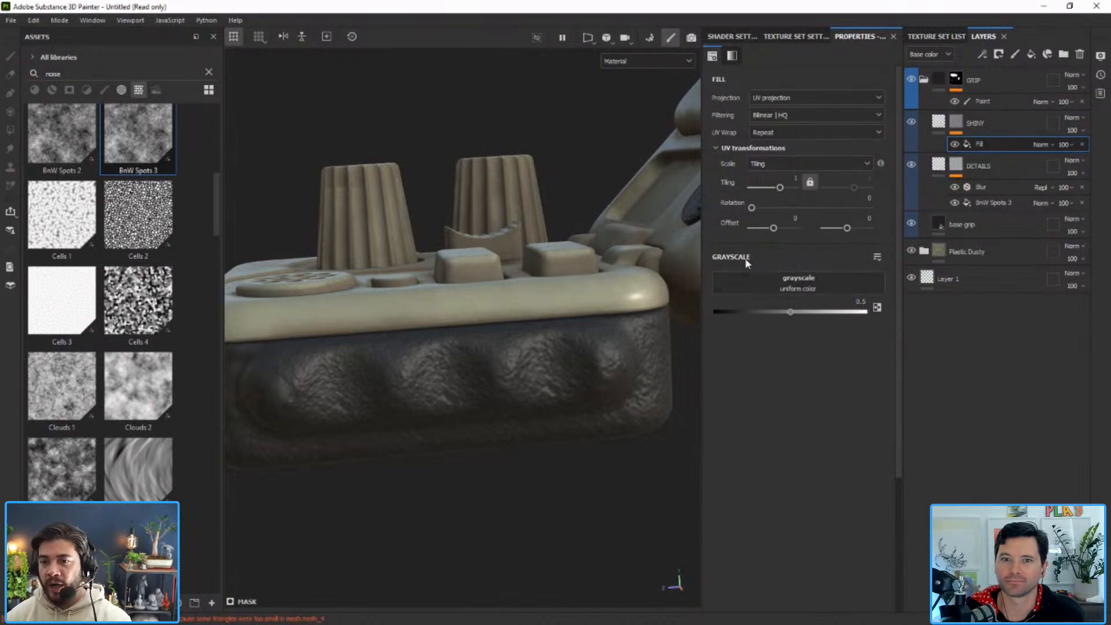
# Search the textures for "grunge", assign Grunge Leak Dirty to the mask's fill, and set its projection to Tri-planar.
pyautogui.click(122, 90)
pyautogui.click(124, 71)
pyautogui.hotkey('ctrl', 'a')
pyautogui.write('grung')
pyautogui.scroll(-12, 123, 269)
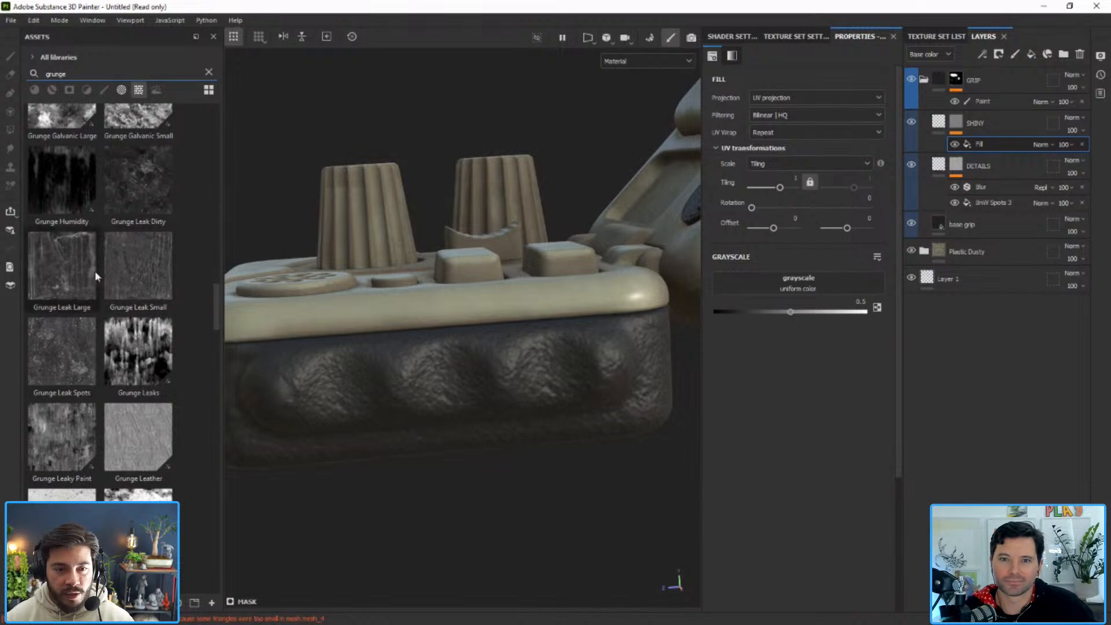
pyautogui.moveTo(140, 176); pyautogui.dragTo(800, 286)
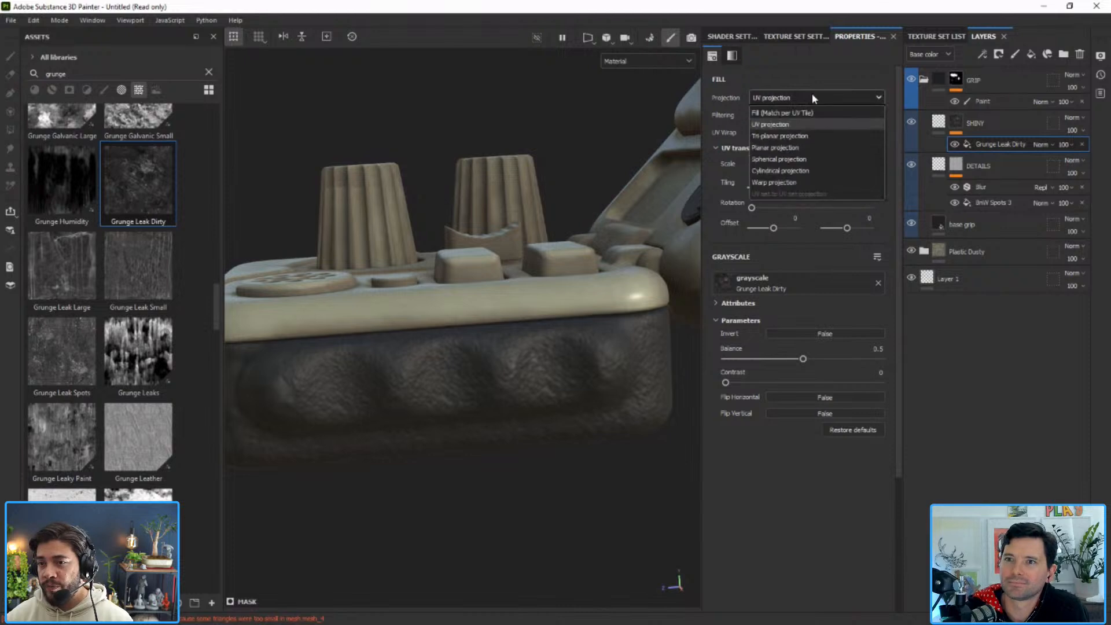
pyautogui.click(792, 136)
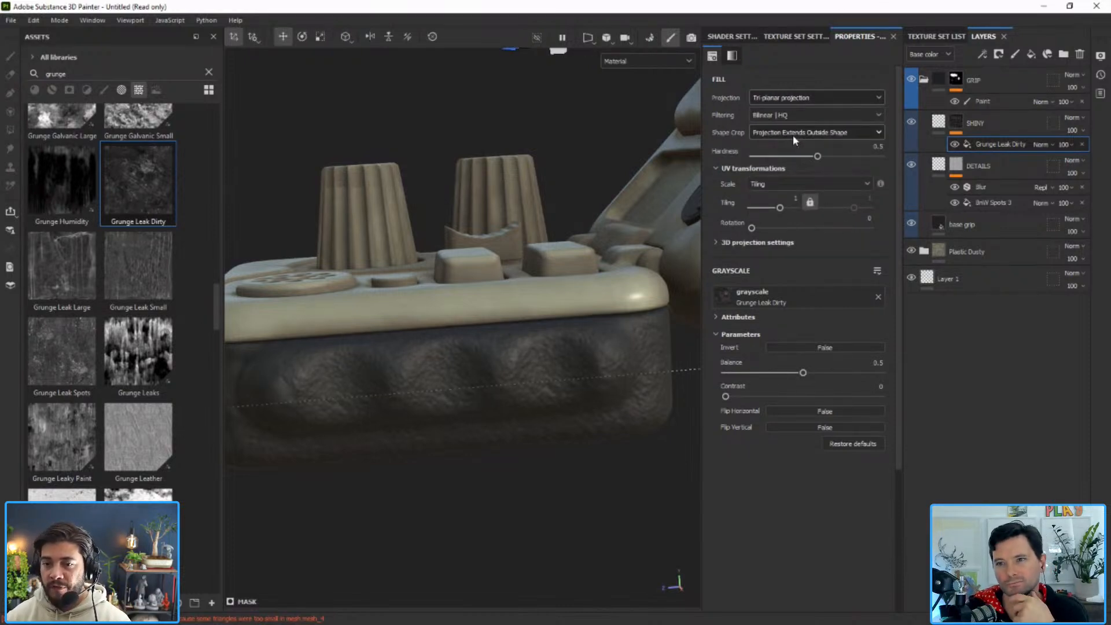
# Display the SHINY layer's mask alone and examine how the grunge pattern covers the whole device.
pyautogui.keyDown('alt'); pyautogui.click(956, 123); pyautogui.keyUp('alt')
pyautogui.keyDown('alt'); pyautogui.moveTo(678, 316); pyautogui.dragTo(596, 373); pyautogui.keyUp('alt')
pyautogui.keyDown('alt'); pyautogui.moveTo(595, 372); pyautogui.dragTo(602, 179, button='right'); pyautogui.keyUp('alt')
pyautogui.keyDown('alt'); pyautogui.moveTo(602, 178); pyautogui.dragTo(598, 205); pyautogui.keyUp('alt')
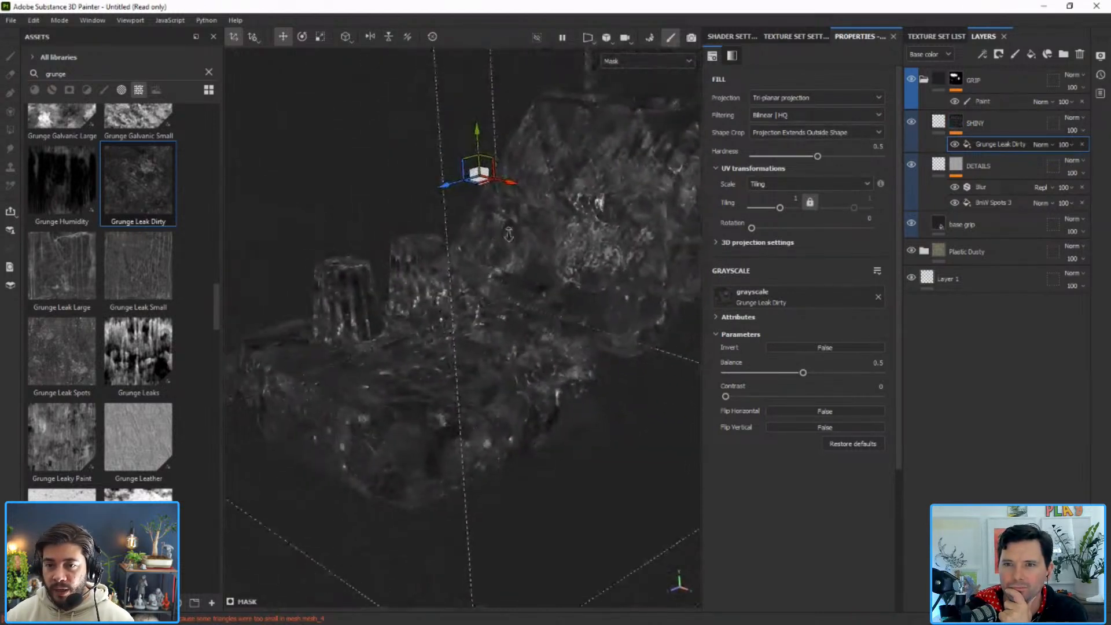
pyautogui.keyDown('alt'); pyautogui.moveTo(598, 205); pyautogui.dragTo(503, 205, button='right'); pyautogui.keyUp('alt')
pyautogui.keyDown('alt'); pyautogui.moveTo(503, 205); pyautogui.dragTo(531, 214); pyautogui.keyUp('alt')
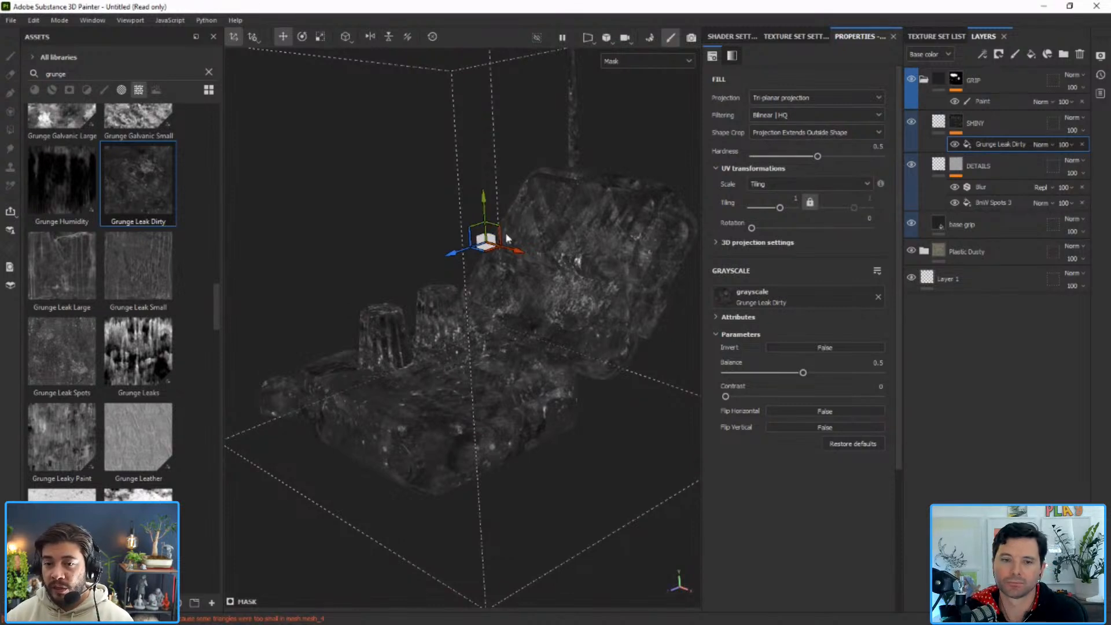
# Scale and reposition the tri-planar projection of the Grunge Leak Dirty fill in the SHINY mask.
pyautogui.click(302, 36)
pyautogui.click(319, 37)
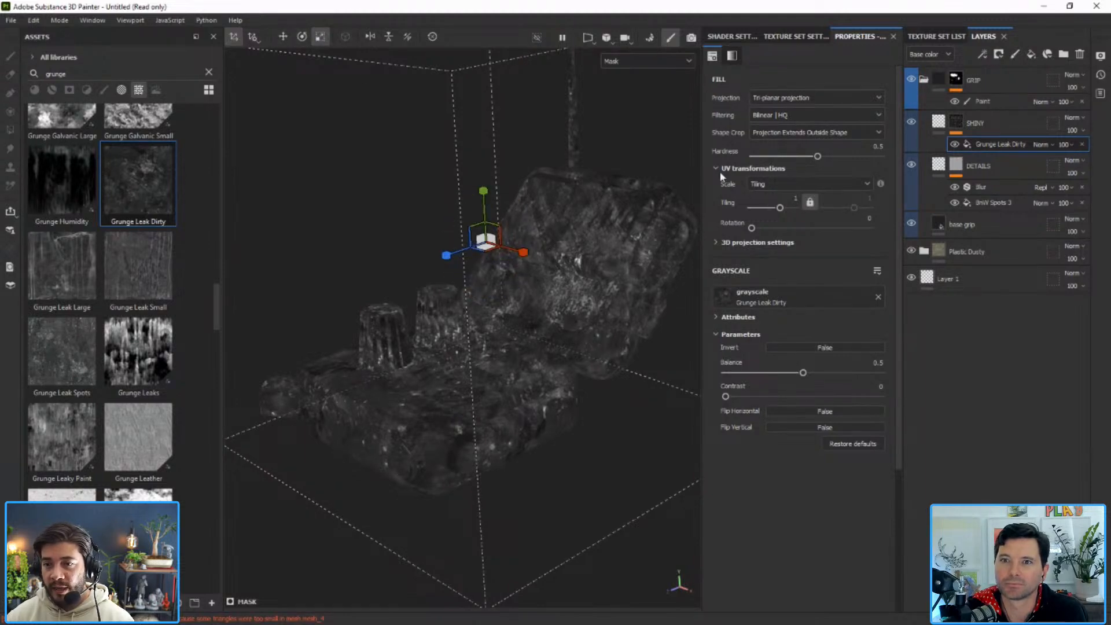
pyautogui.moveTo(493, 236); pyautogui.dragTo(337, 110)
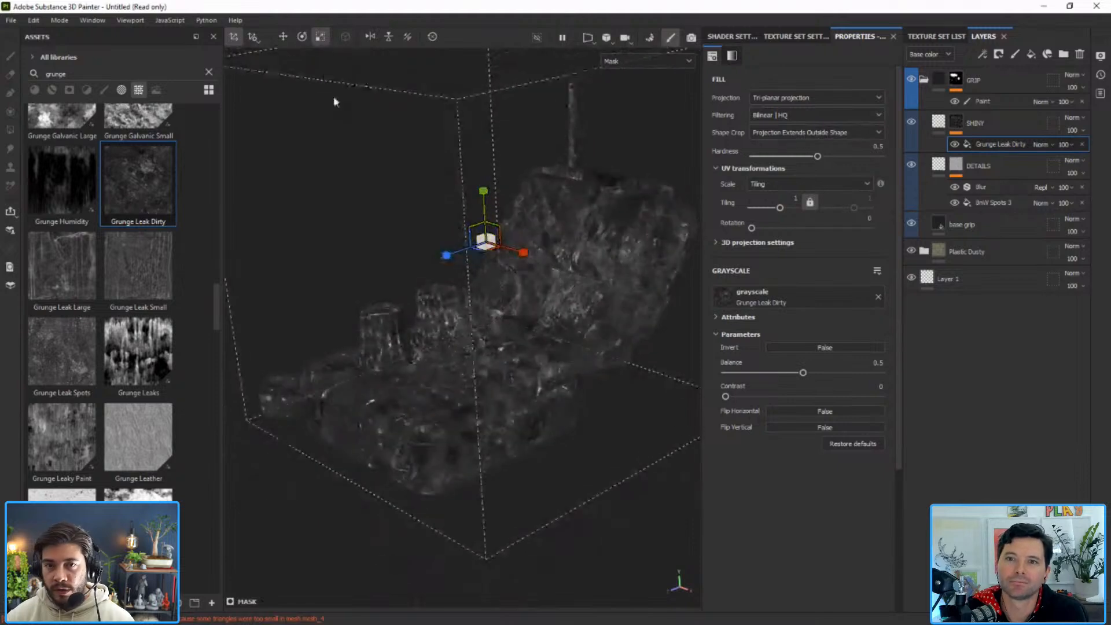
pyautogui.click(284, 36)
pyautogui.moveTo(523, 252); pyautogui.dragTo(894, 277)
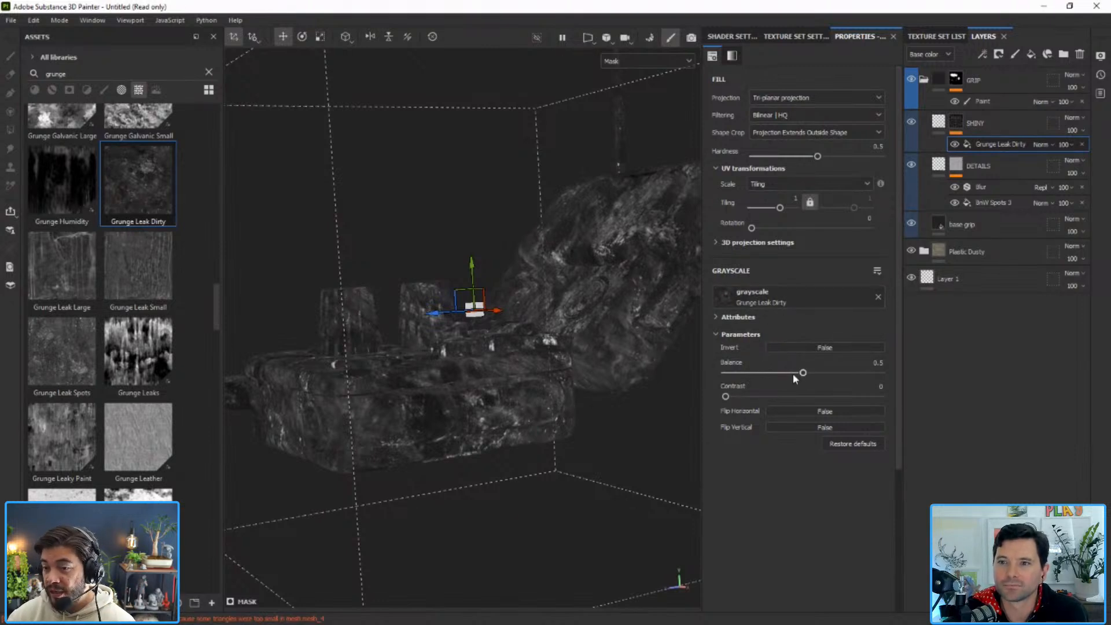
# Set the Grunge Leak Dirty fill's Balance to 0.76 and Contrast to 0.43.
pyautogui.moveTo(804, 373); pyautogui.dragTo(829, 372)
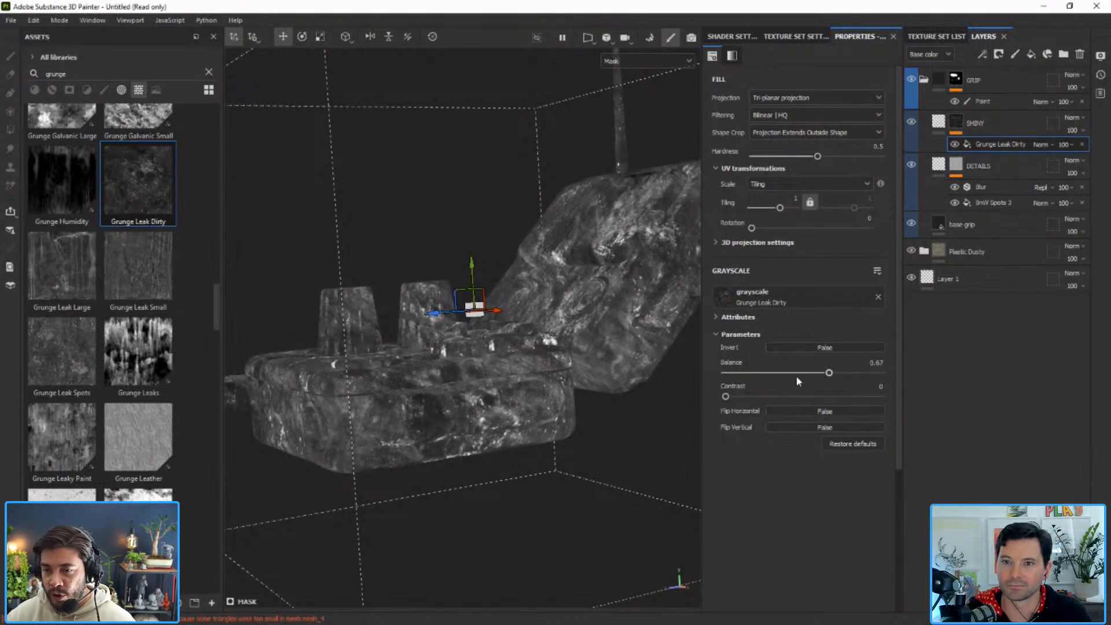
pyautogui.moveTo(725, 397); pyautogui.dragTo(775, 397)
pyautogui.moveTo(829, 373); pyautogui.dragTo(844, 374)
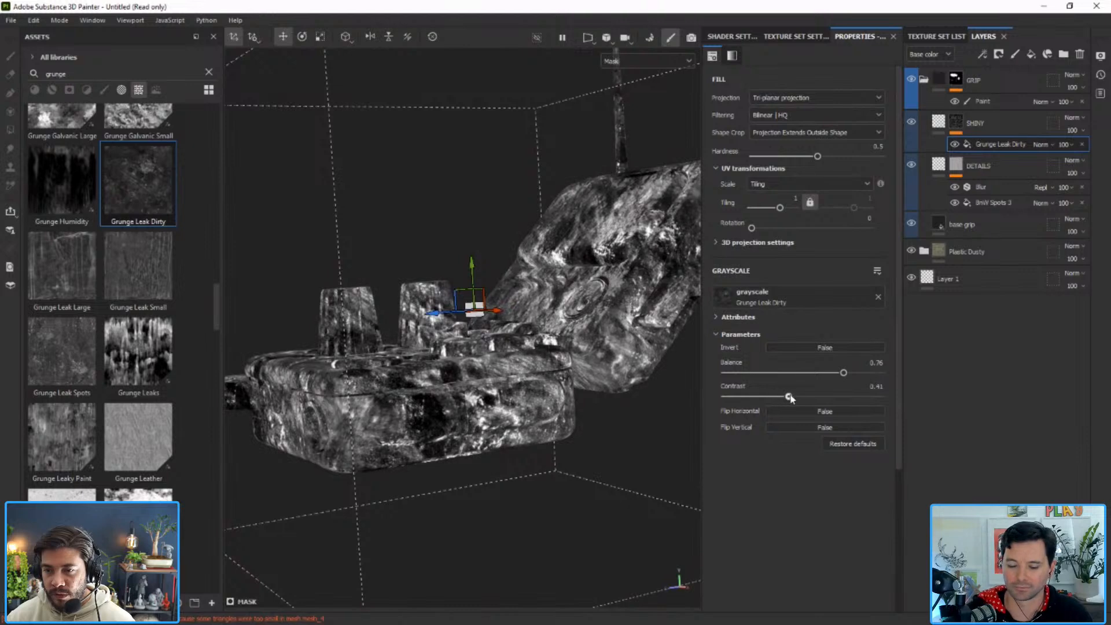
# Rotate the tri-planar projection so the grunge pattern runs diagonally across the device.
pyautogui.keyDown('alt'); pyautogui.moveTo(567, 349); pyautogui.dragTo(472, 290); pyautogui.keyUp('alt')
pyautogui.press('e')
pyautogui.keyDown('alt'); pyautogui.moveTo(478, 251); pyautogui.dragTo(420, 347); pyautogui.keyUp('alt')
pyautogui.press('w')
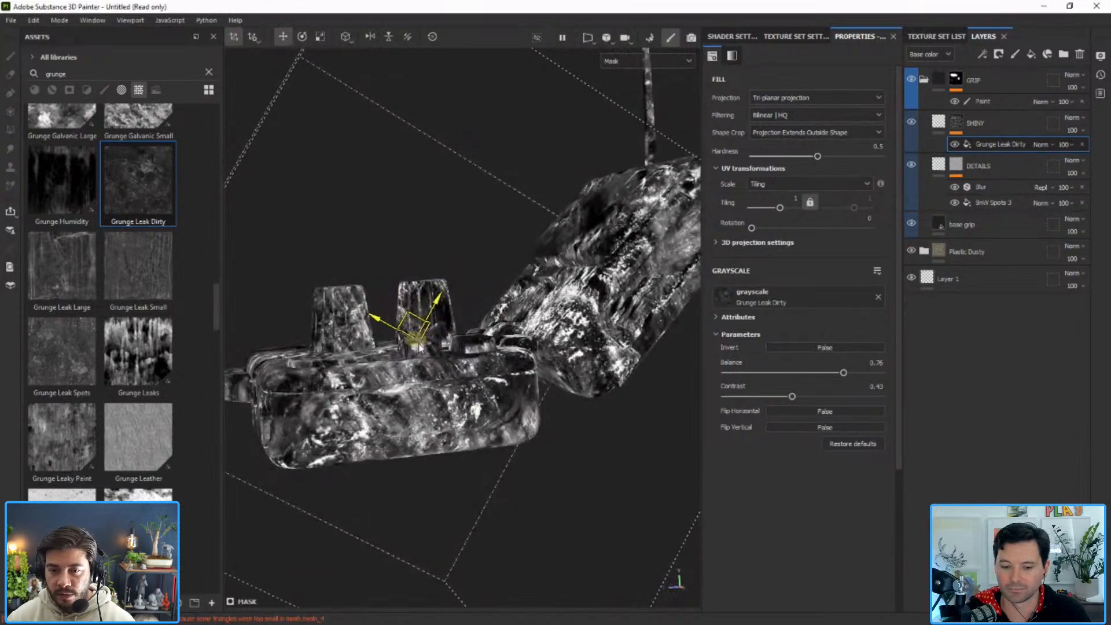
# Return to the SHINY layer's material and lower its roughness to 0.2180 while viewing the side grip up close.
pyautogui.click(938, 123)
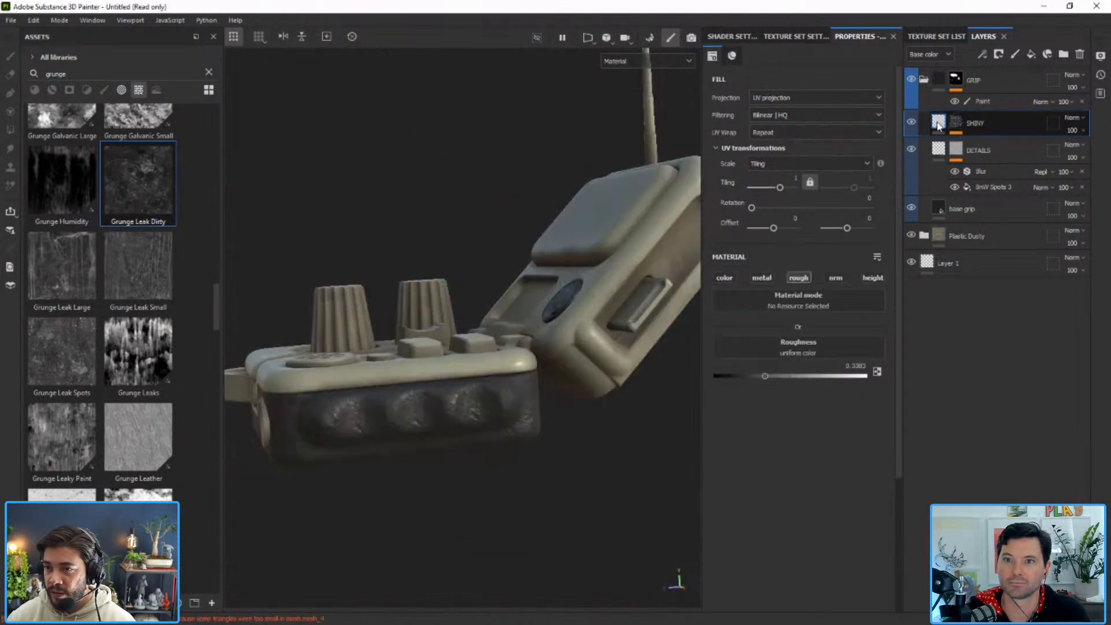
pyautogui.keyDown('alt'); pyautogui.moveTo(509, 340); pyautogui.dragTo(544, 347); pyautogui.keyUp('alt')
pyautogui.keyDown('alt'); pyautogui.moveTo(446, 410); pyautogui.dragTo(529, 403, button='right'); pyautogui.keyUp('alt')
pyautogui.keyDown('alt'); pyautogui.moveTo(530, 403); pyautogui.dragTo(556, 276, button='middle'); pyautogui.keyUp('alt')
pyautogui.keyDown('alt'); pyautogui.moveTo(556, 281); pyautogui.dragTo(492, 332); pyautogui.keyUp('alt')
pyautogui.keyDown('alt'); pyautogui.moveTo(492, 332); pyautogui.dragTo(561, 403, button='right'); pyautogui.keyUp('alt')
pyautogui.moveTo(767, 377)
pyautogui.mouseDown()
pyautogui.moveTo(814, 377)
pyautogui.moveTo(722, 376)
pyautogui.moveTo(747, 376)
pyautogui.mouseUp()
# Check the grip's reflections under rotated environment lighting and set the SHINY layer's roughness to 0.4023.
pyautogui.keyDown('shift'); pyautogui.moveTo(535, 330); pyautogui.dragTo(547, 330, button='right'); pyautogui.keyUp('shift')
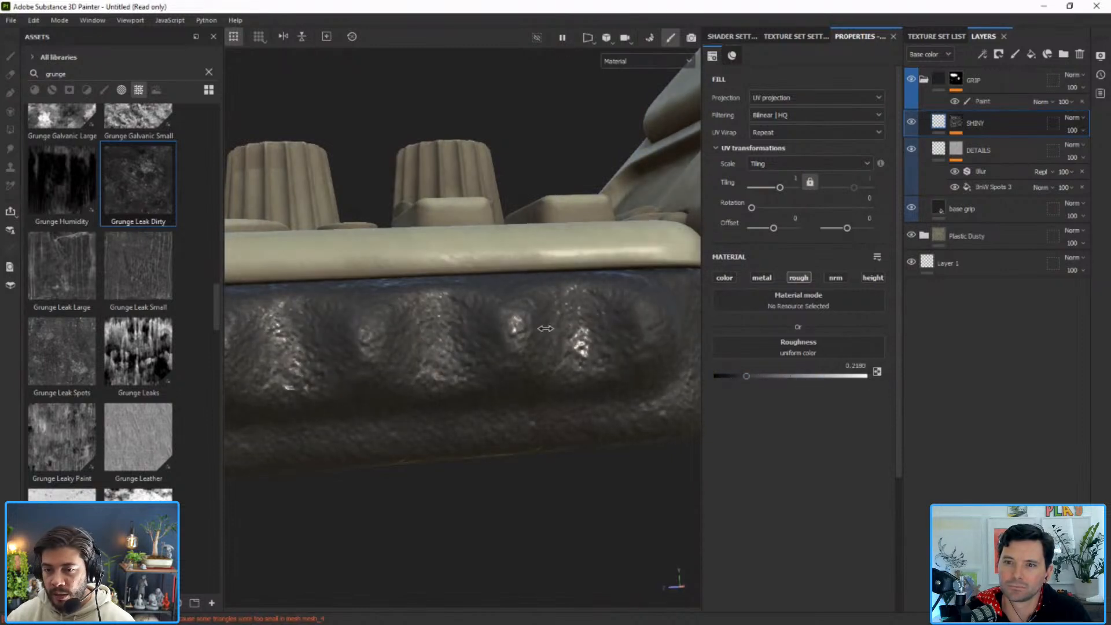
pyautogui.keyDown('alt'); pyautogui.moveTo(547, 329); pyautogui.dragTo(511, 280); pyautogui.keyUp('alt')
pyautogui.keyDown('shift'); pyautogui.moveTo(517, 348); pyautogui.dragTo(556, 359, button='right'); pyautogui.keyUp('shift')
pyautogui.keyDown('alt'); pyautogui.moveTo(575, 377); pyautogui.dragTo(553, 350); pyautogui.keyUp('alt')
pyautogui.keyDown('shift'); pyautogui.moveTo(554, 350); pyautogui.dragTo(559, 354, button='right'); pyautogui.keyUp('shift')
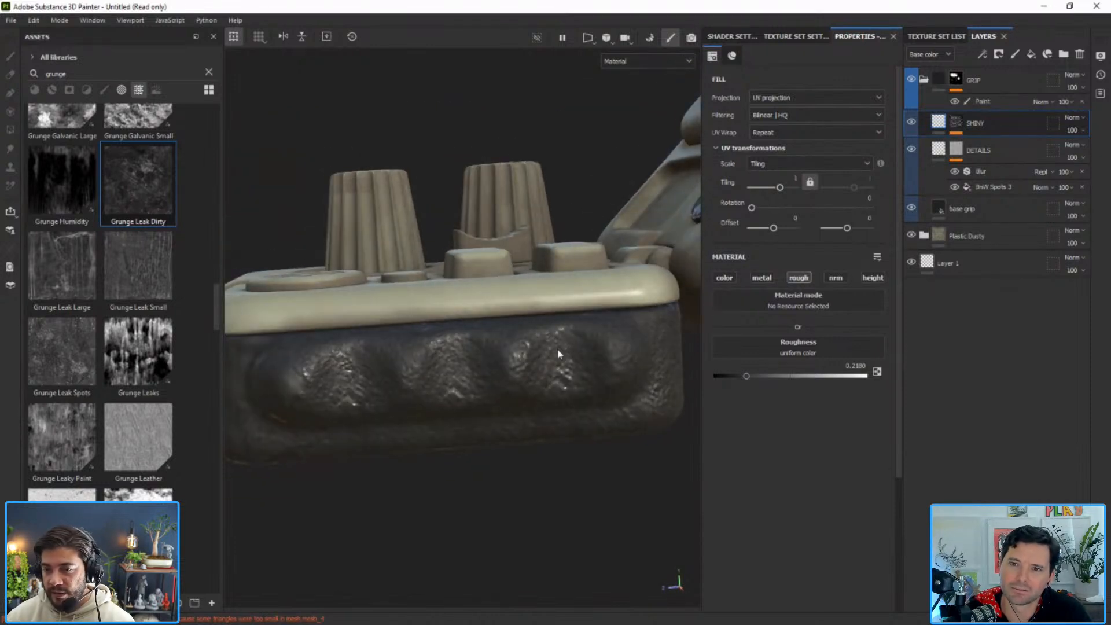
pyautogui.keyDown('alt'); pyautogui.moveTo(556, 379); pyautogui.dragTo(534, 391, button='middle'); pyautogui.keyUp('alt')
pyautogui.click(774, 376)
pyautogui.keyDown('shift'); pyautogui.moveTo(587, 362); pyautogui.dragTo(511, 261, button='right'); pyautogui.keyUp('shift')
pyautogui.keyDown('alt'); pyautogui.moveTo(511, 260); pyautogui.dragTo(595, 255); pyautogui.keyUp('alt')
pyautogui.keyDown('alt'); pyautogui.moveTo(595, 256); pyautogui.dragTo(522, 317, button='middle'); pyautogui.keyUp('alt')
pyautogui.keyDown('alt'); pyautogui.moveTo(549, 311); pyautogui.dragTo(568, 303); pyautogui.keyUp('alt')
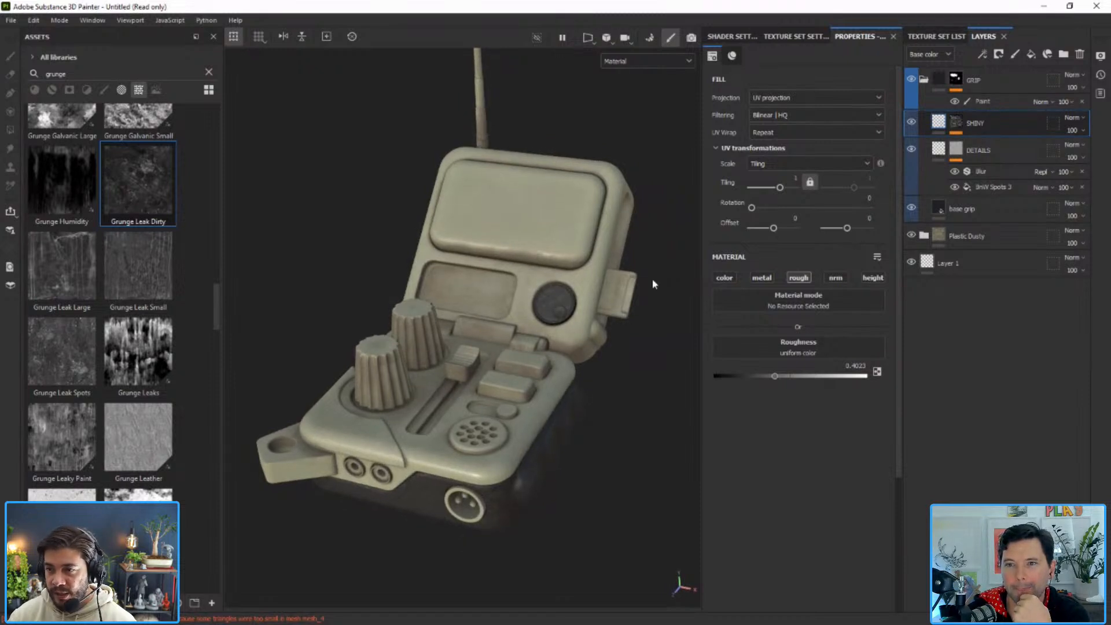
# Inspect the GRIP mask and remove the round button on the lid from it with a black polygon fill.
pyautogui.click(985, 102)
pyautogui.keyDown('alt'); pyautogui.click(955, 79); pyautogui.keyUp('alt')
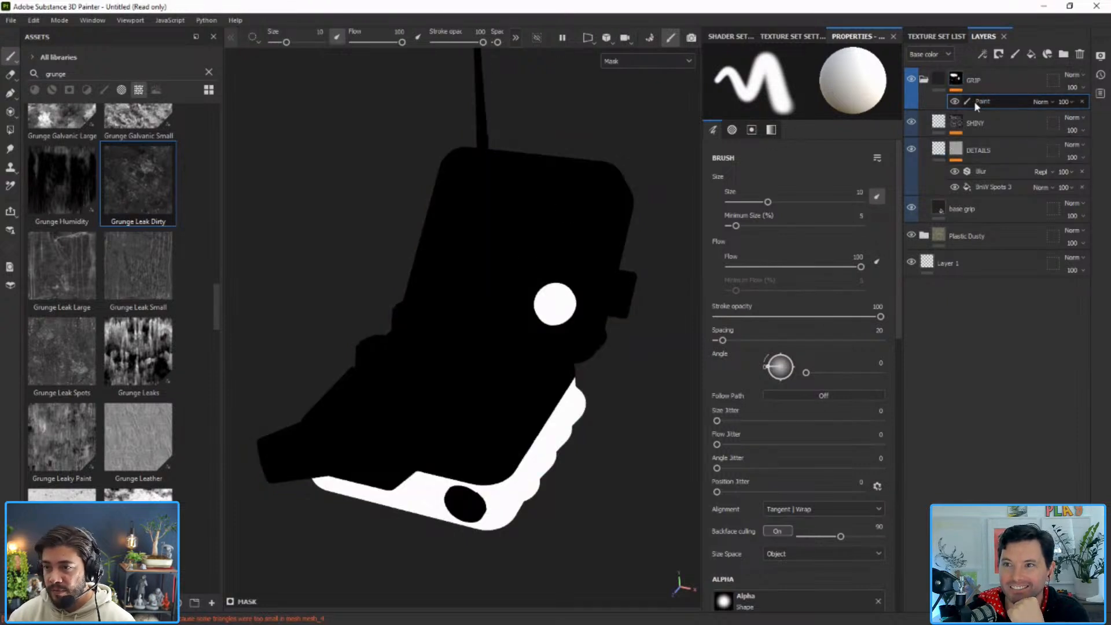
pyautogui.click(937, 83)
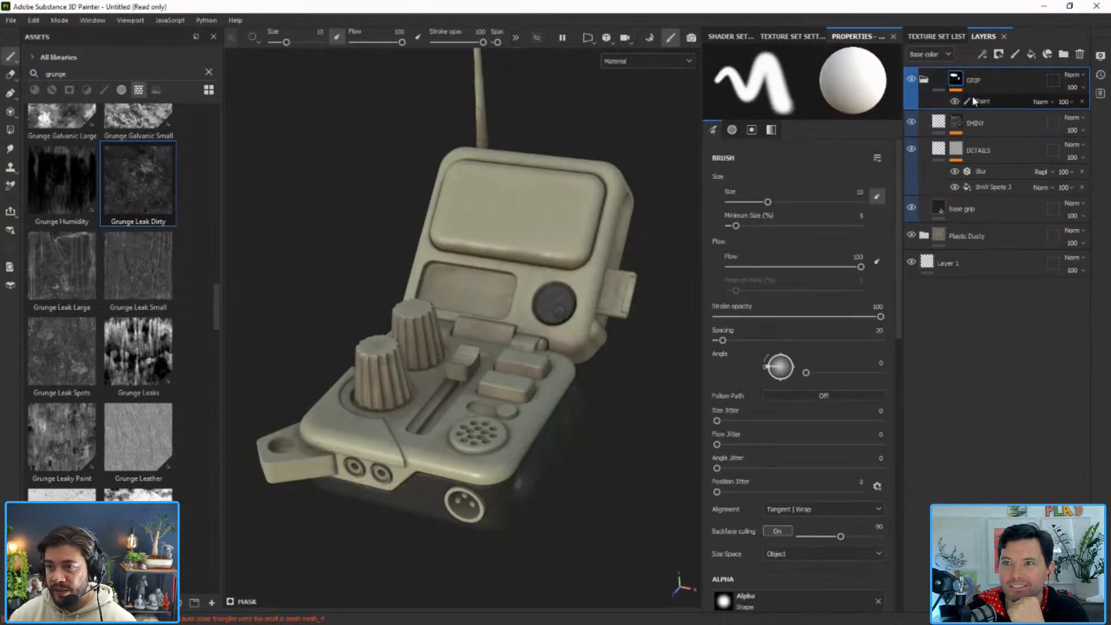
pyautogui.click(10, 130)
pyautogui.moveTo(515, 274); pyautogui.dragTo(597, 343)
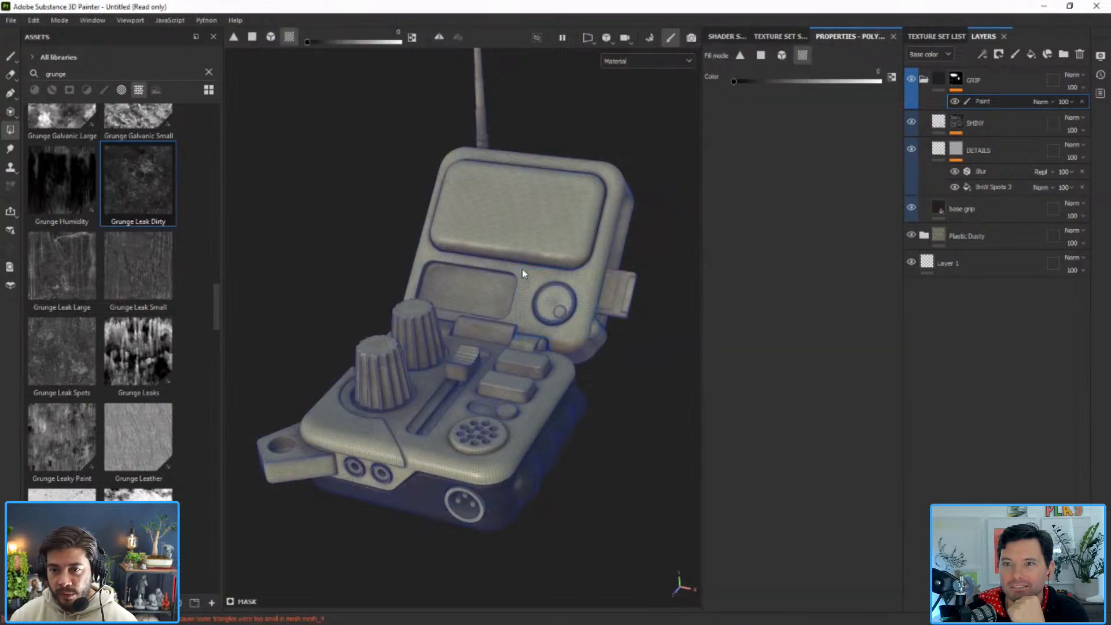
pyautogui.click(16, 56)
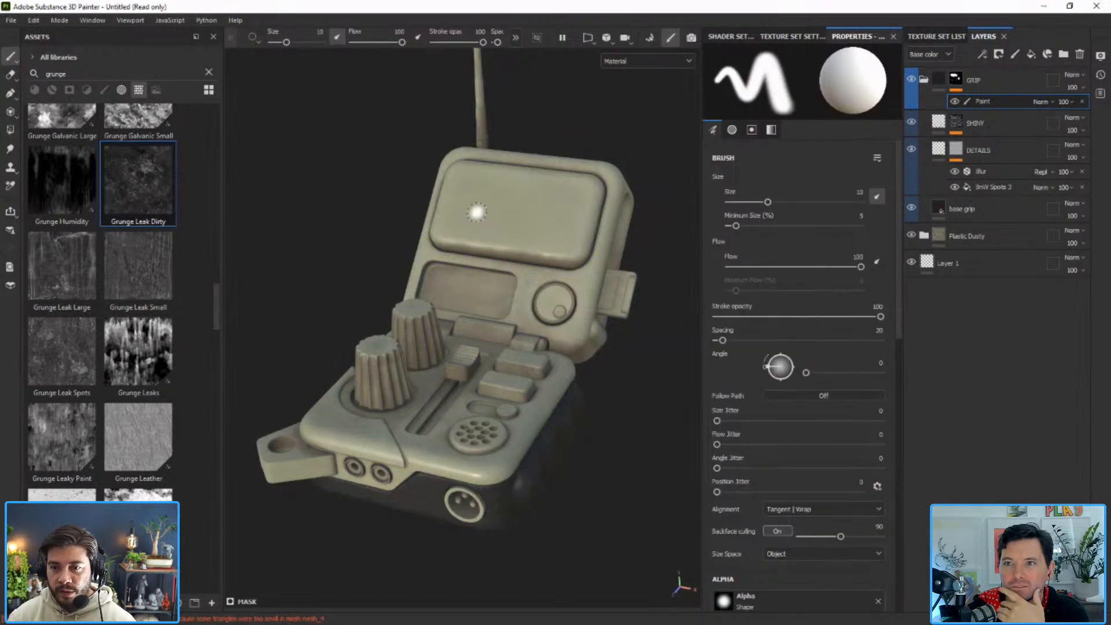
pyautogui.keyDown('alt'); pyautogui.moveTo(460, 322); pyautogui.dragTo(440, 292, button='middle'); pyautogui.keyUp('alt')
pyautogui.keyDown('alt'); pyautogui.moveTo(439, 293); pyautogui.dragTo(545, 298, button='right'); pyautogui.keyUp('alt')
pyautogui.moveTo(546, 297)
pyautogui.keyDown('alt'); pyautogui.mouseDown()
pyautogui.moveTo(551, 285)
pyautogui.moveTo(556, 293)
pyautogui.mouseUp(); pyautogui.keyUp('alt')
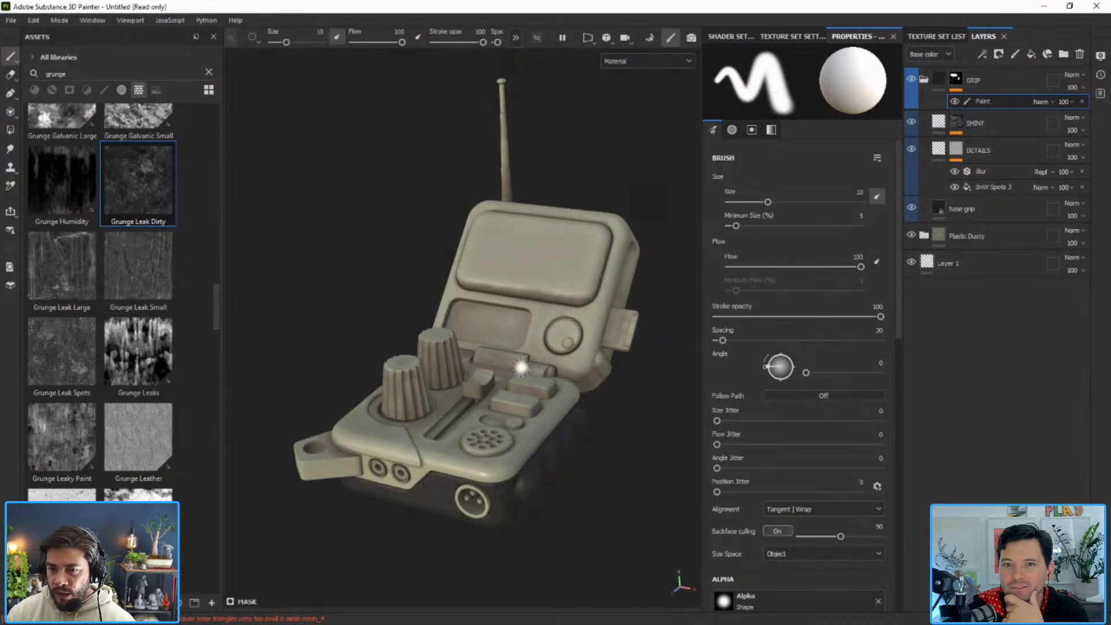
pyautogui.moveTo(481, 313)
pyautogui.keyDown('alt'); pyautogui.mouseDown()
pyautogui.moveTo(472, 320)
pyautogui.moveTo(511, 284)
pyautogui.mouseUp(); pyautogui.keyUp('alt')
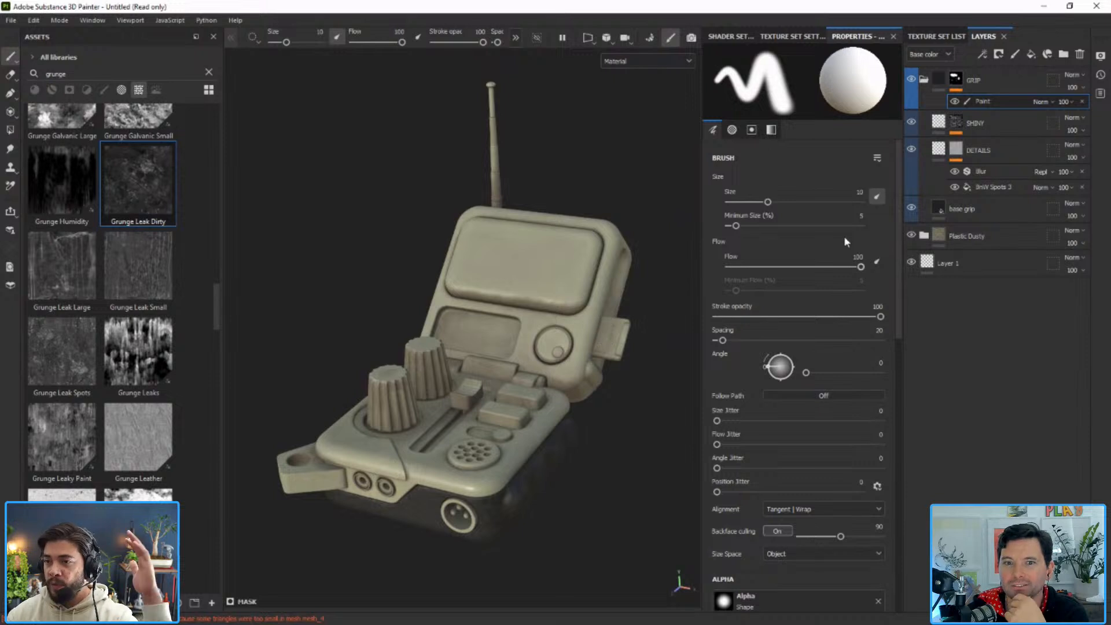
# Review the base grip, DETAILS and SHINY layers inside the GRIP folder and collapse the folder.
pyautogui.click(923, 81)
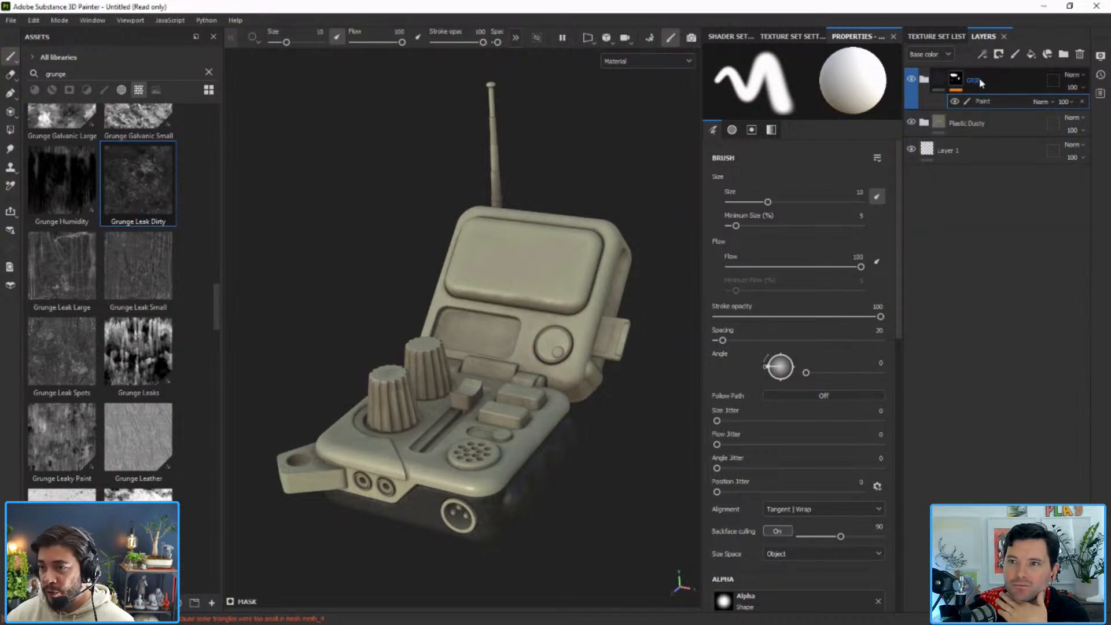
pyautogui.click(924, 79)
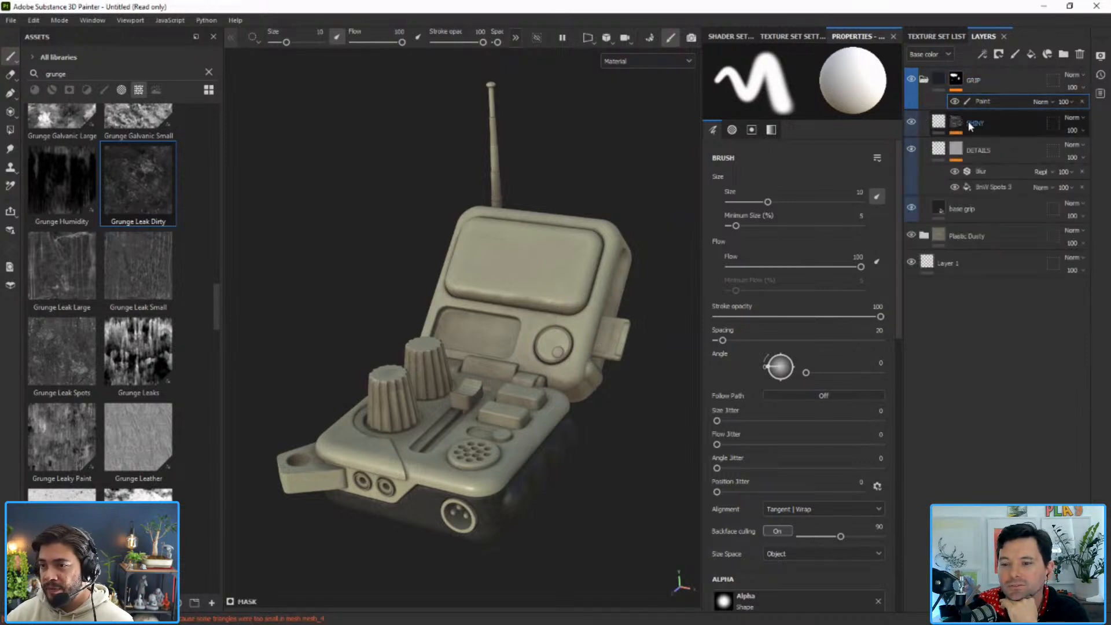
pyautogui.click(973, 206)
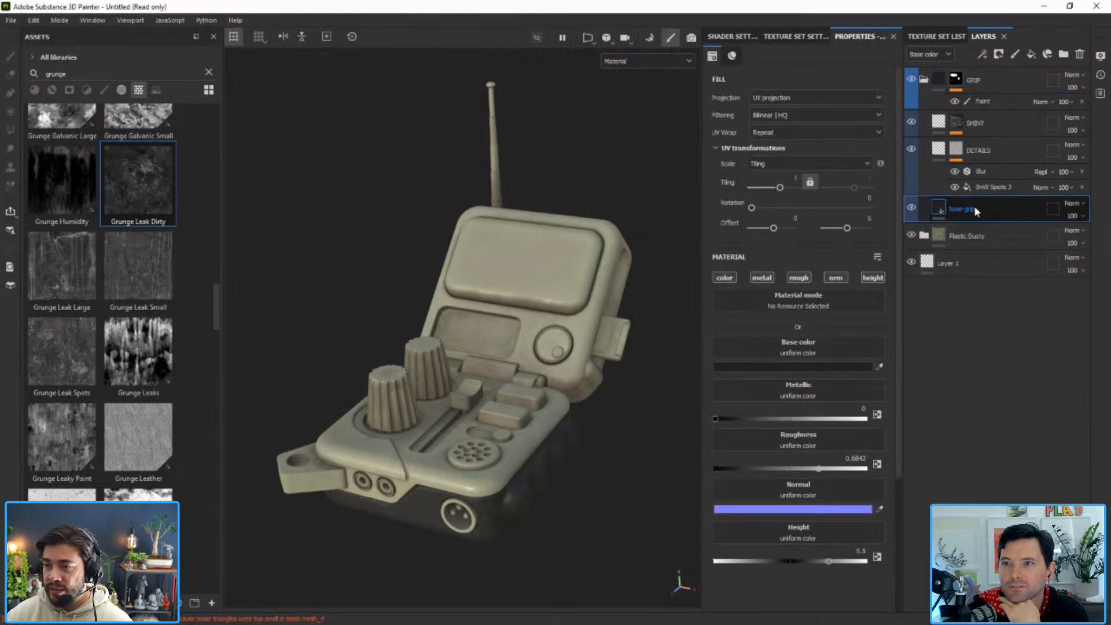
pyautogui.click(938, 149)
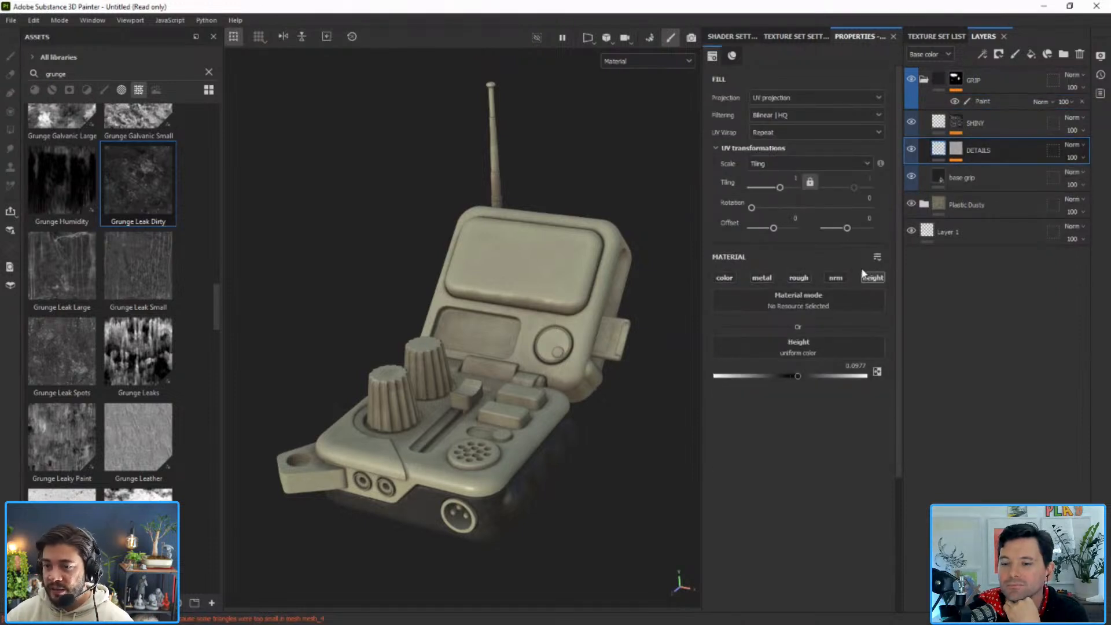
pyautogui.moveTo(796, 377)
pyautogui.mouseDown()
pyautogui.moveTo(811, 378)
pyautogui.moveTo(800, 375)
pyautogui.mouseUp()
pyautogui.click(924, 125)
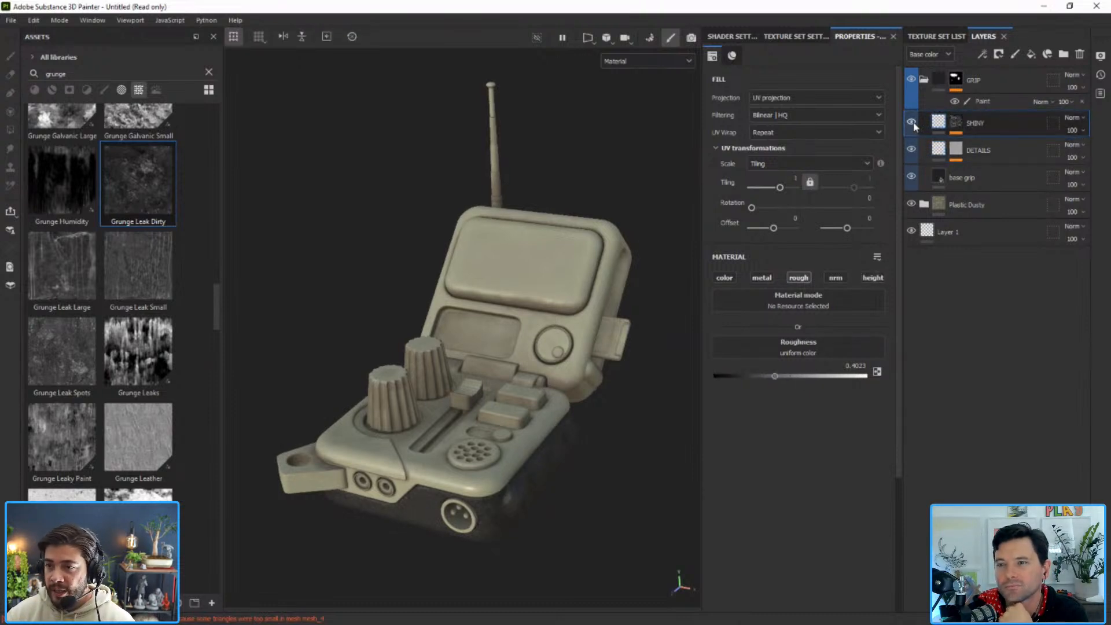
pyautogui.click(924, 81)
pyautogui.keyDown('alt'); pyautogui.moveTo(504, 258); pyautogui.dragTo(512, 270, button='middle'); pyautogui.keyUp('alt')
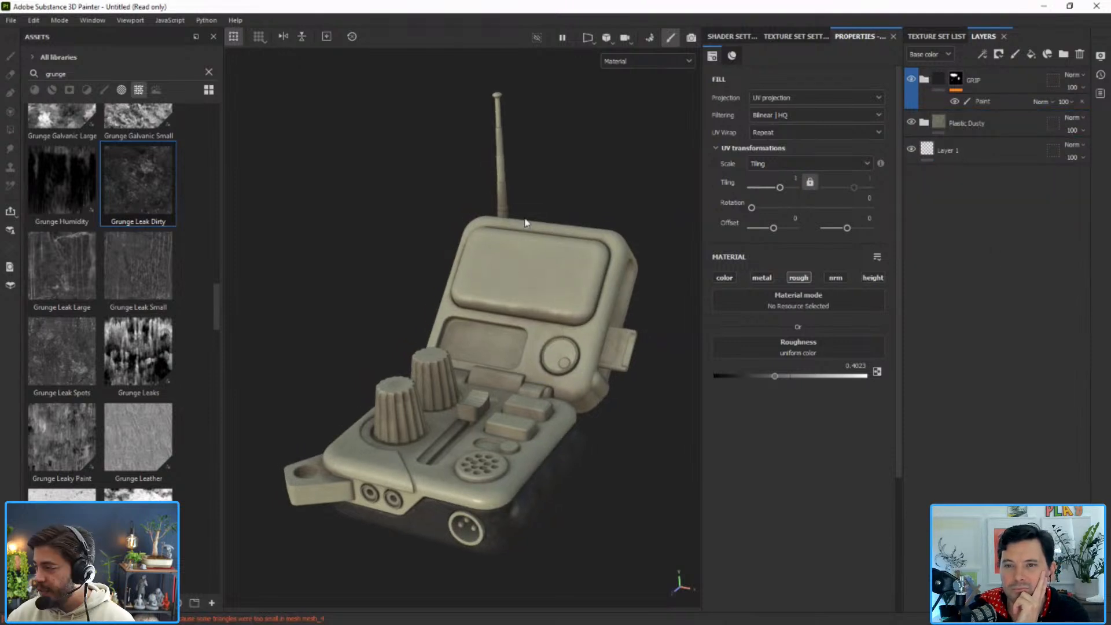
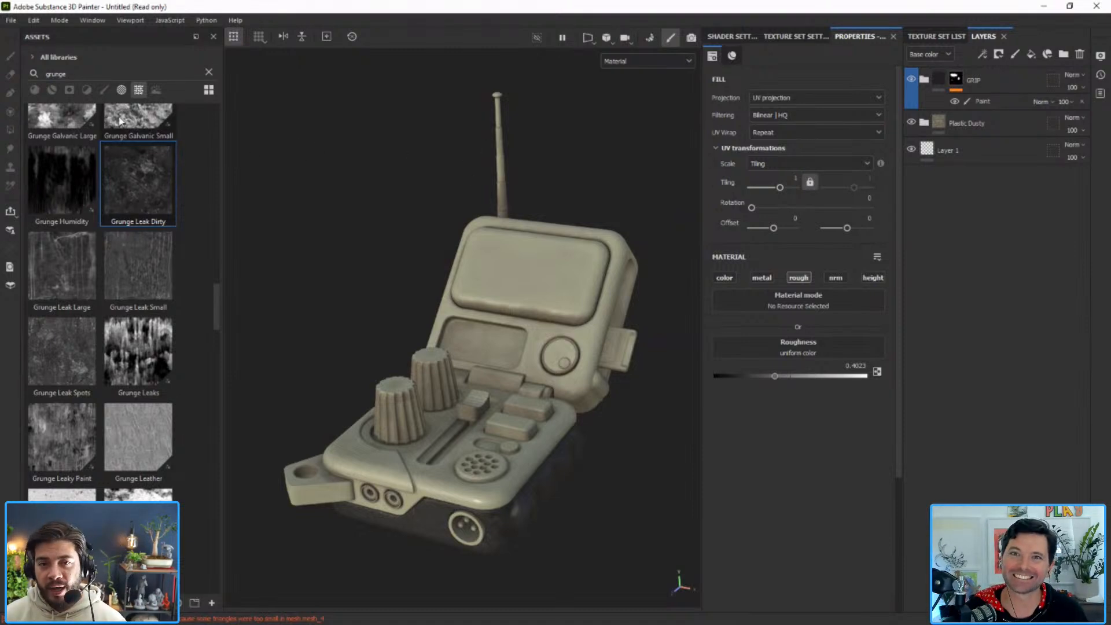
# Search the smart materials for "metal" and apply Steel Painted Scraped Dirty to the device above the GRIP folder.
pyautogui.click(210, 72)
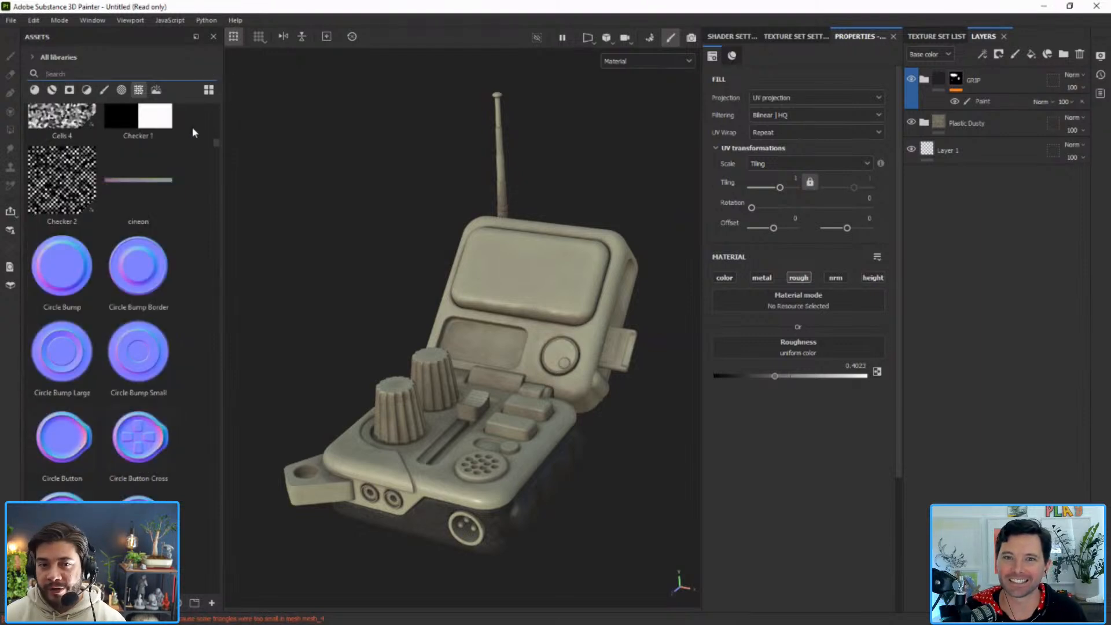
pyautogui.click(51, 89)
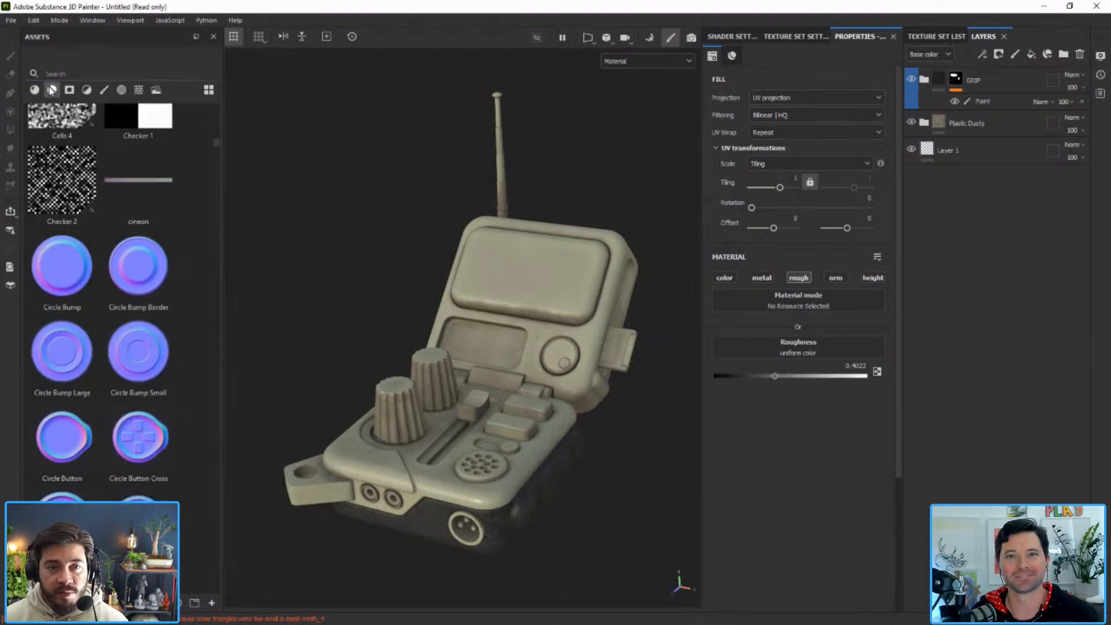
pyautogui.click(104, 74)
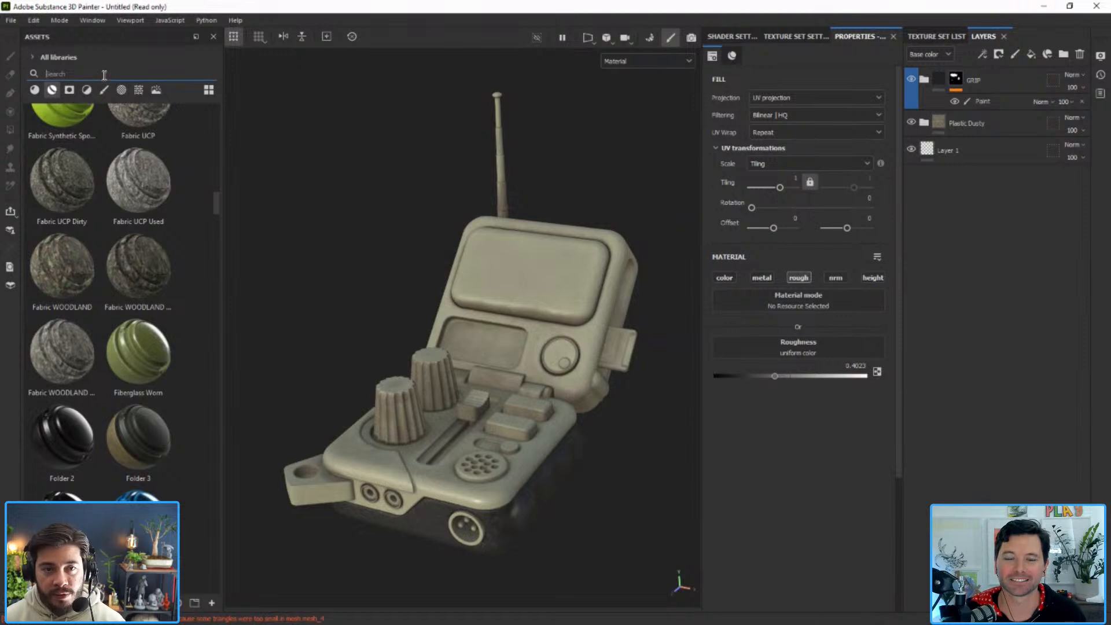
pyautogui.write('metal')
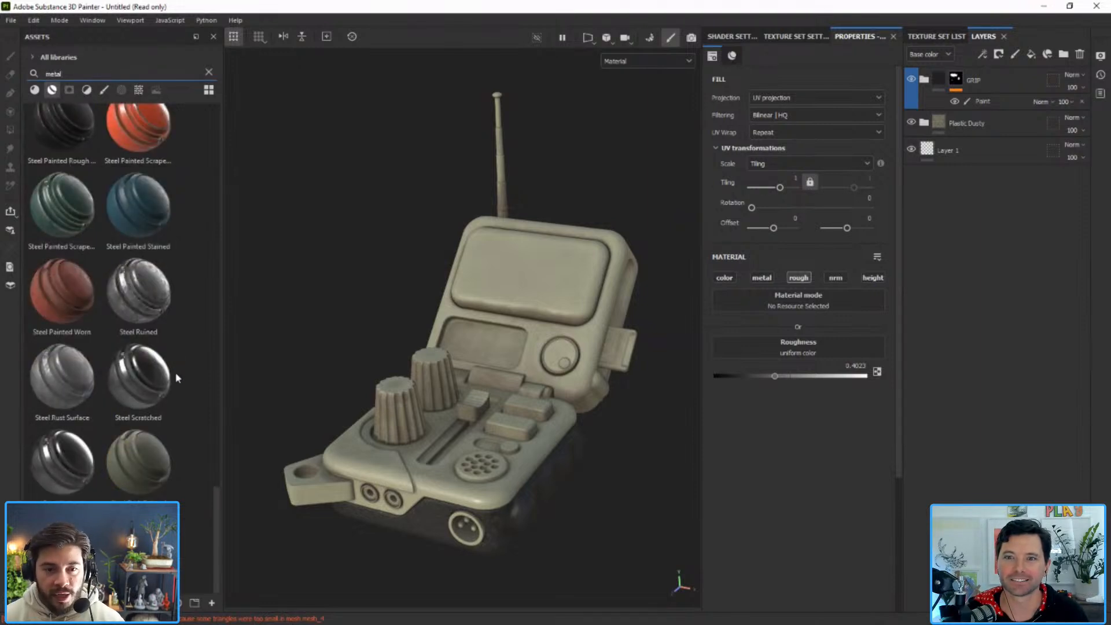
pyautogui.moveTo(138, 132)
pyautogui.mouseDown()
pyautogui.moveTo(412, 454)
pyautogui.moveTo(462, 422)
pyautogui.moveTo(466, 337)
pyautogui.moveTo(475, 392)
pyautogui.mouseUp()
pyautogui.scroll(3, 415, 394)
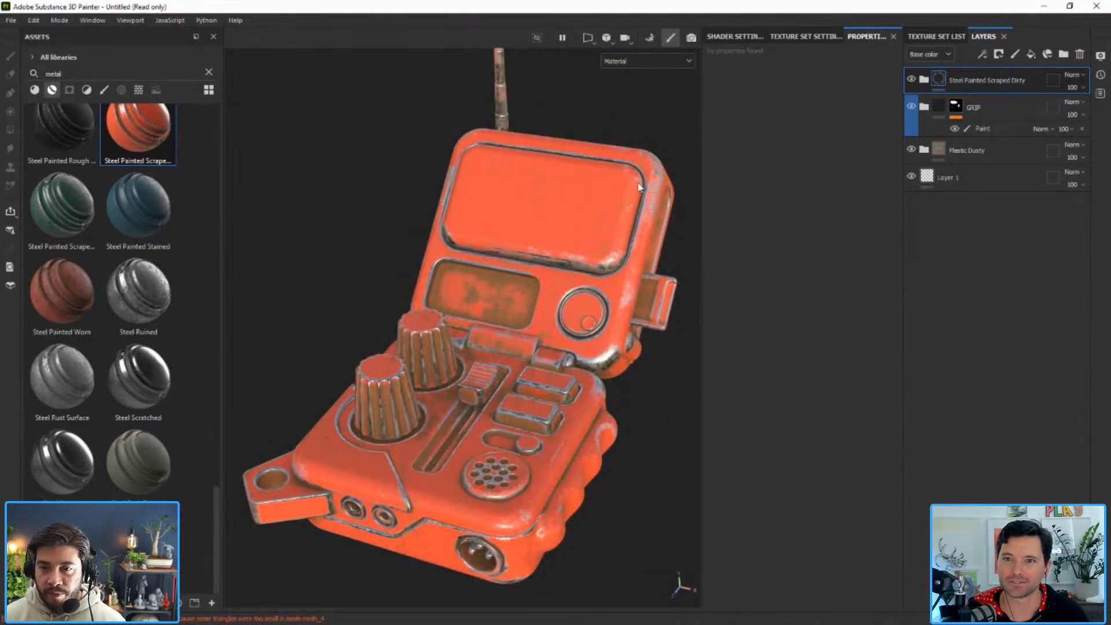
# Add a black mask with a paint effect to the Steel Painted Scraped Dirty folder.
pyautogui.click(1000, 55)
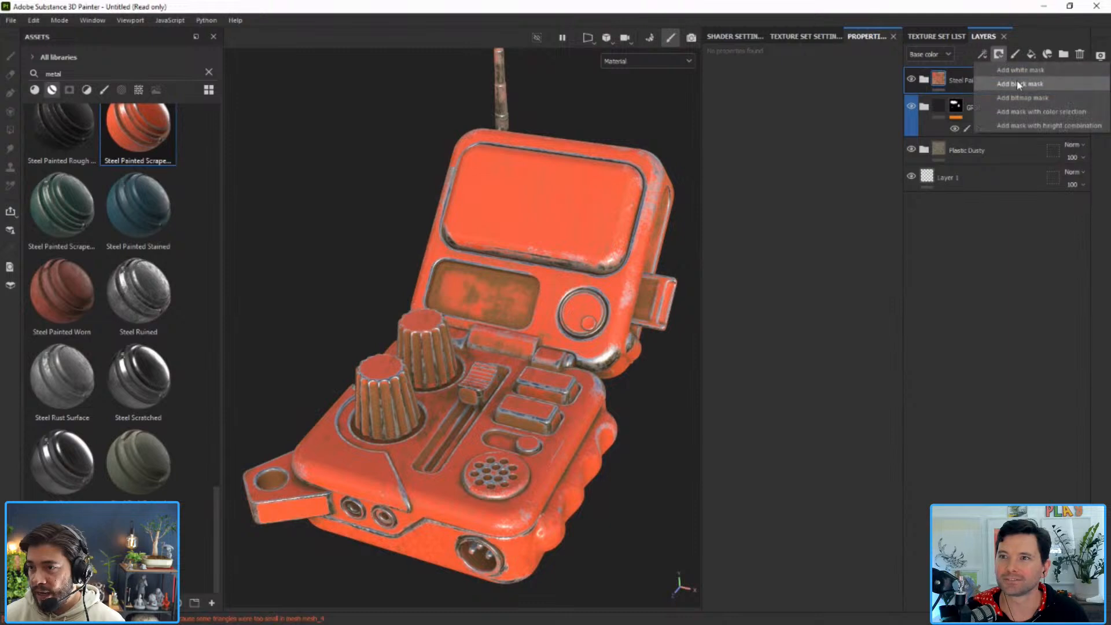
pyautogui.click(1017, 84)
pyautogui.click(983, 55)
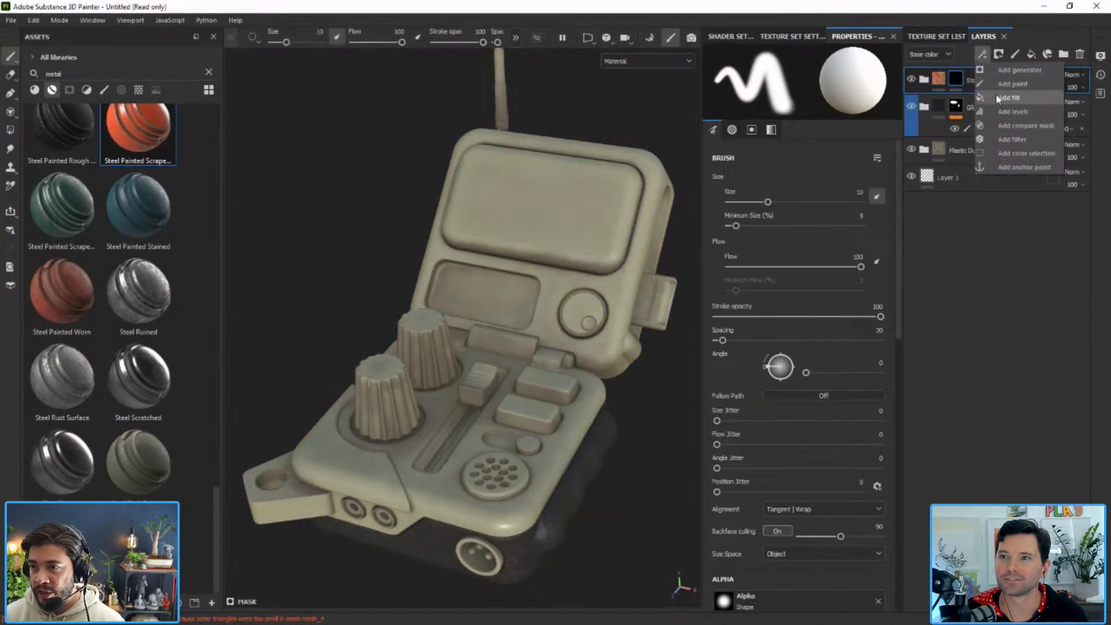
pyautogui.click(998, 91)
# Polygon-fill the mask in white on the lid frame, its hinge and lower inset panel, and the base's front corner panel.
pyautogui.click(9, 129)
pyautogui.click(639, 266)
pyautogui.click(666, 199)
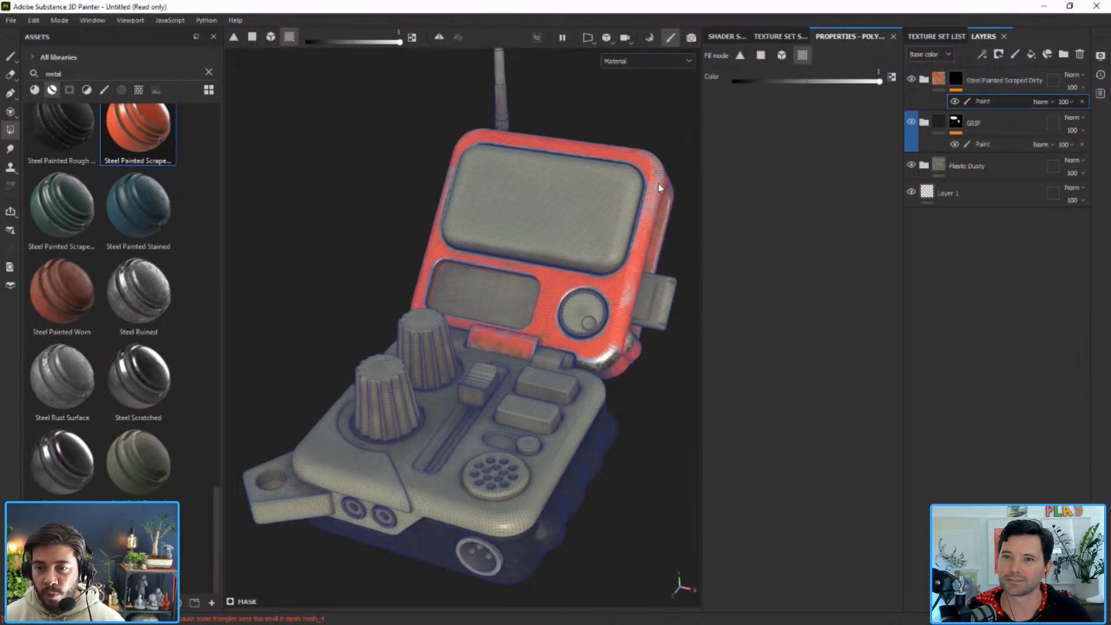
pyautogui.click(419, 320)
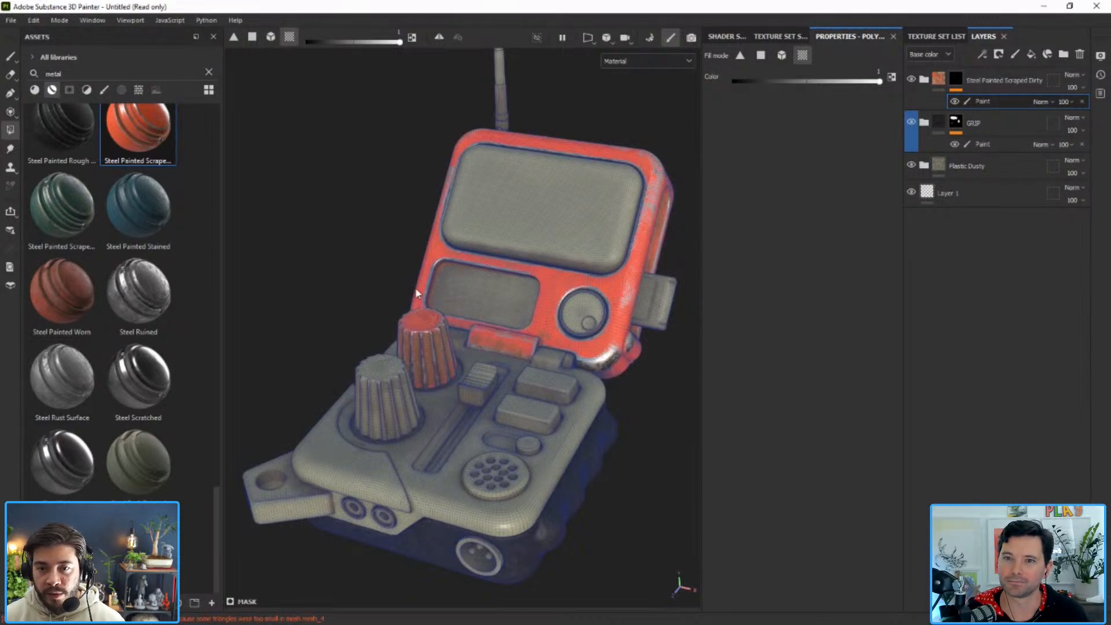
pyautogui.click(373, 483)
pyautogui.keyDown('alt'); pyautogui.moveTo(407, 508); pyautogui.dragTo(521, 260); pyautogui.keyUp('alt')
pyautogui.click(9, 57)
pyautogui.moveTo(278, 150)
pyautogui.keyDown('alt'); pyautogui.mouseDown()
pyautogui.moveTo(437, 295)
pyautogui.moveTo(442, 322)
pyautogui.moveTo(512, 410)
pyautogui.moveTo(581, 439)
pyautogui.mouseUp(); pyautogui.keyUp('alt')
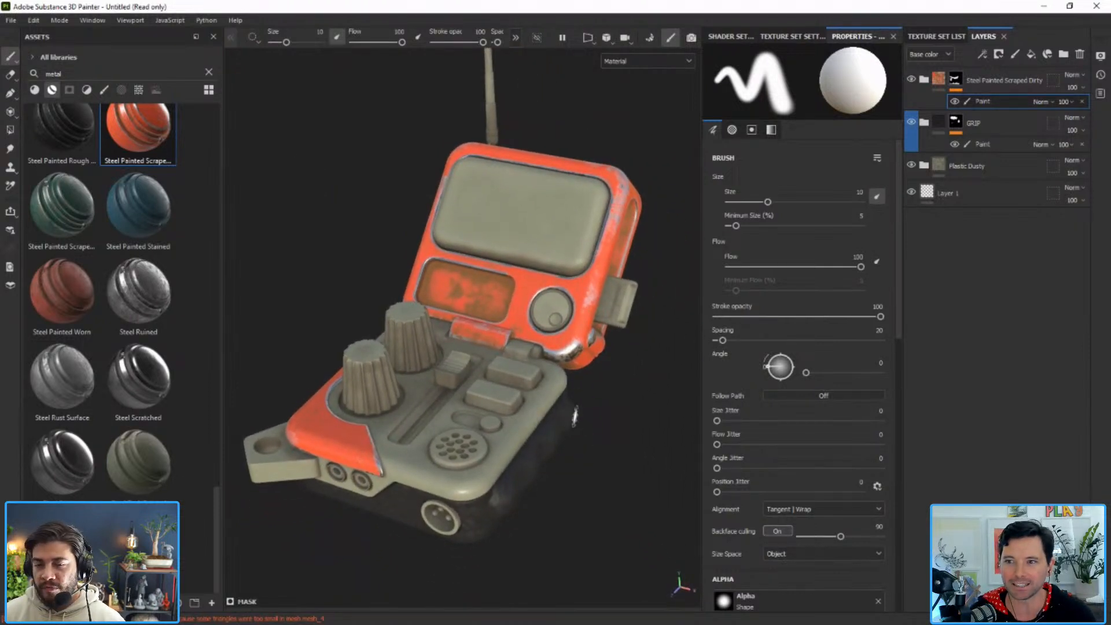
pyautogui.keyDown('alt'); pyautogui.moveTo(585, 402); pyautogui.dragTo(594, 401, button='middle'); pyautogui.keyUp('alt')
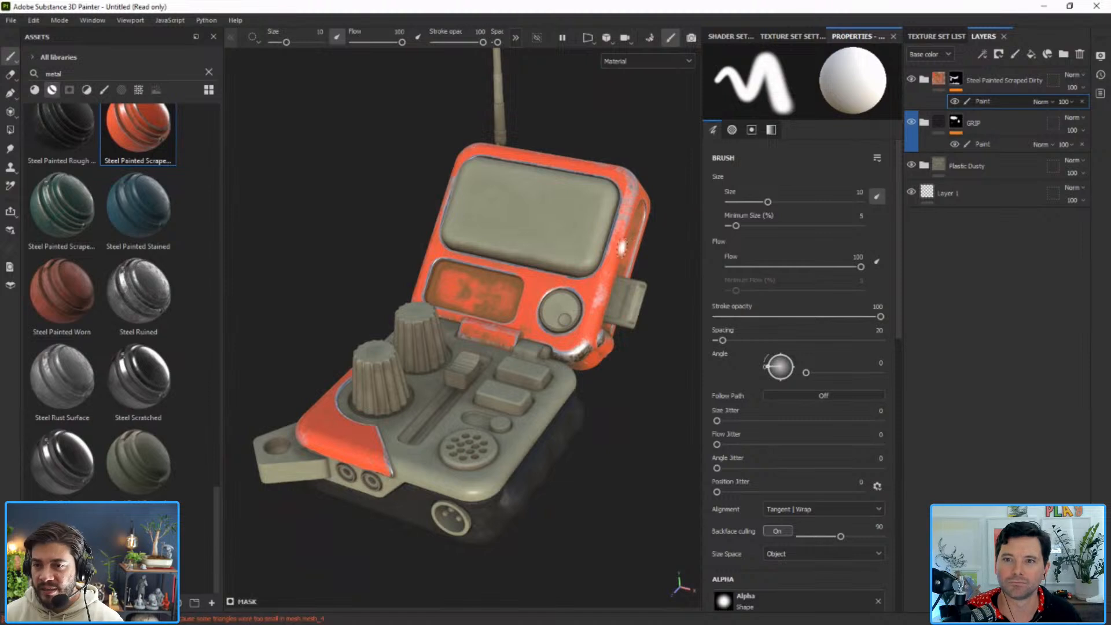
# Expand the Steel Painted Scraped Dirty folder and change its Paint layer's base color to dark green.
pyautogui.click(923, 81)
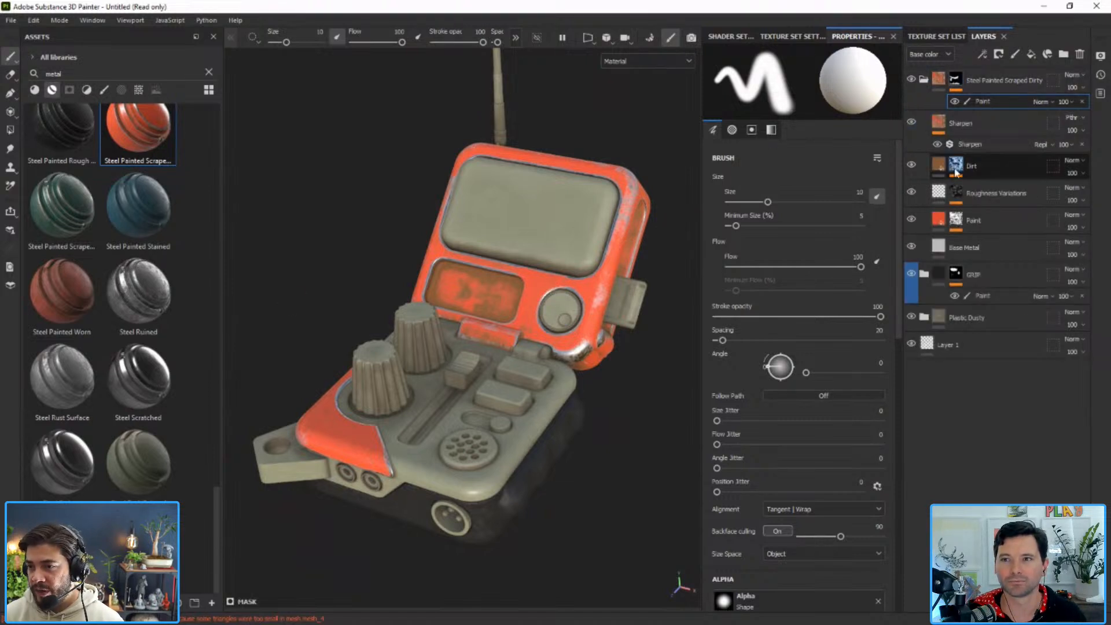
pyautogui.click(984, 220)
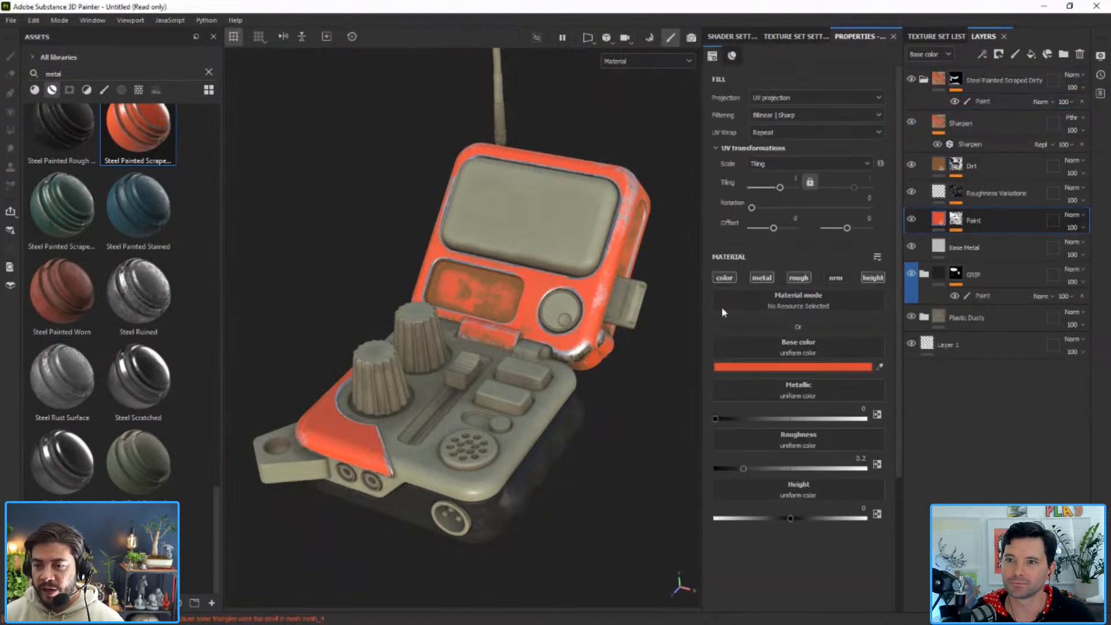
pyautogui.click(799, 367)
pyautogui.click(890, 482)
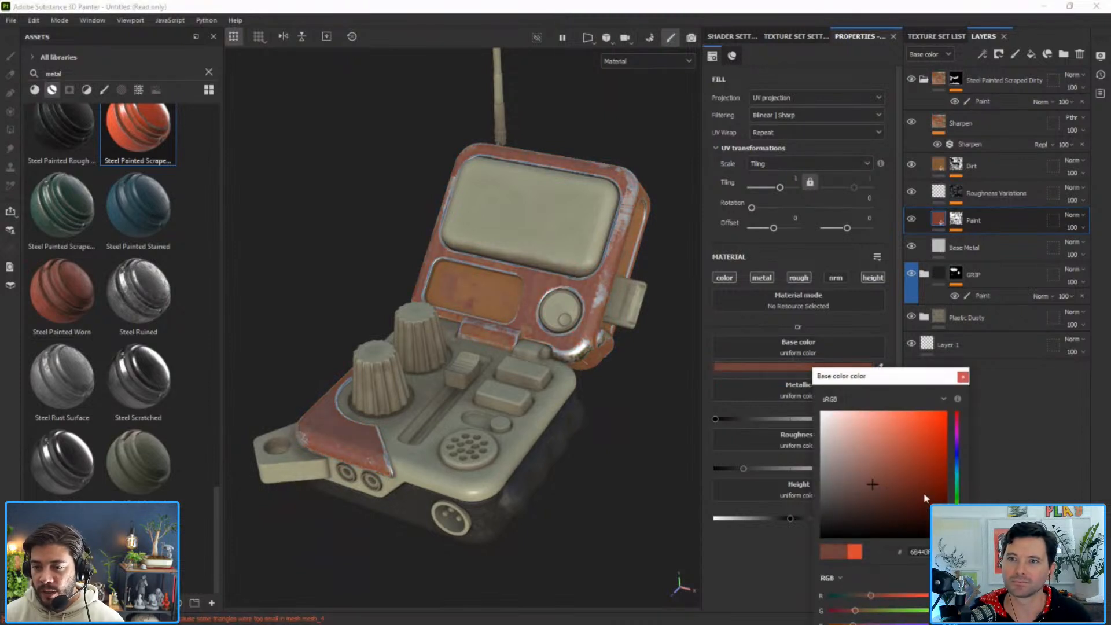
pyautogui.click(956, 501)
pyautogui.click(869, 499)
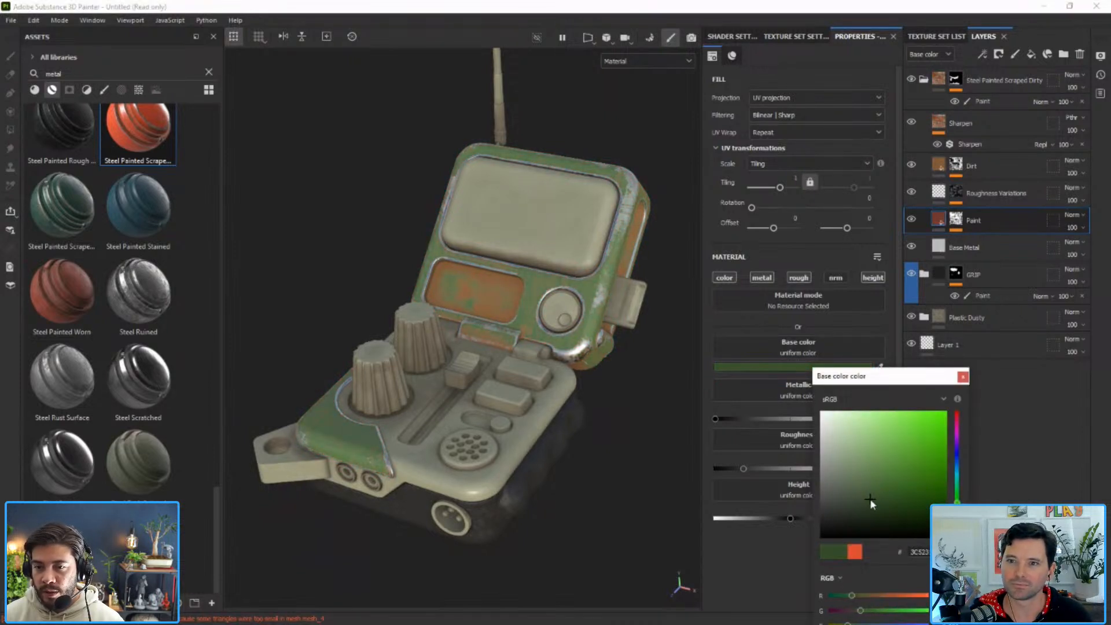
pyautogui.click(962, 377)
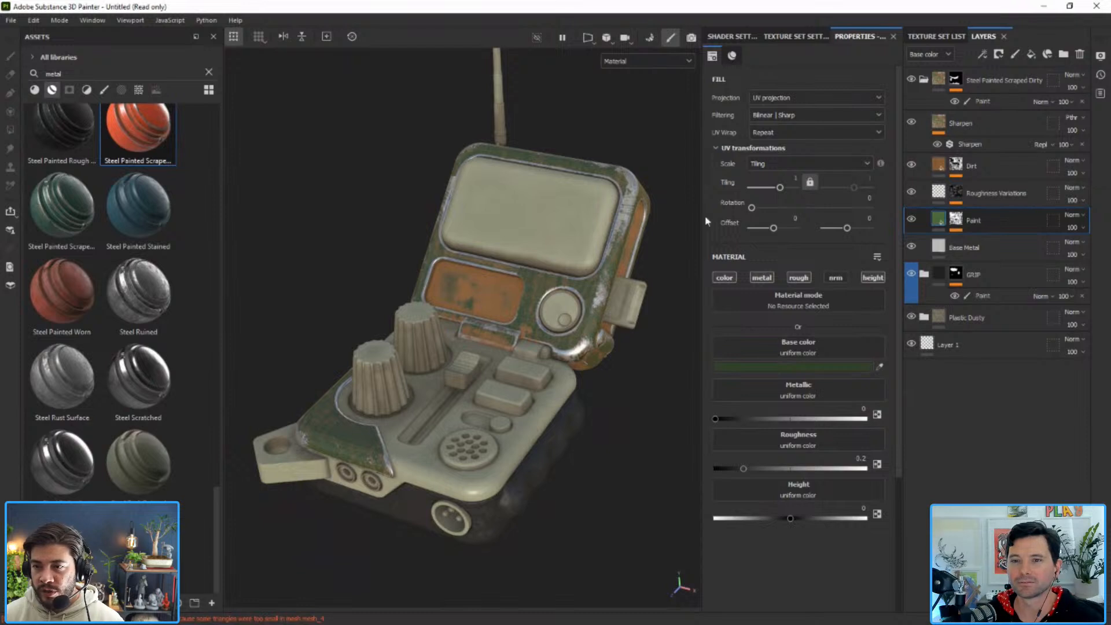
# Change the Dirt layer's base color to a dark desaturated brown.
pyautogui.click(983, 166)
pyautogui.click(854, 367)
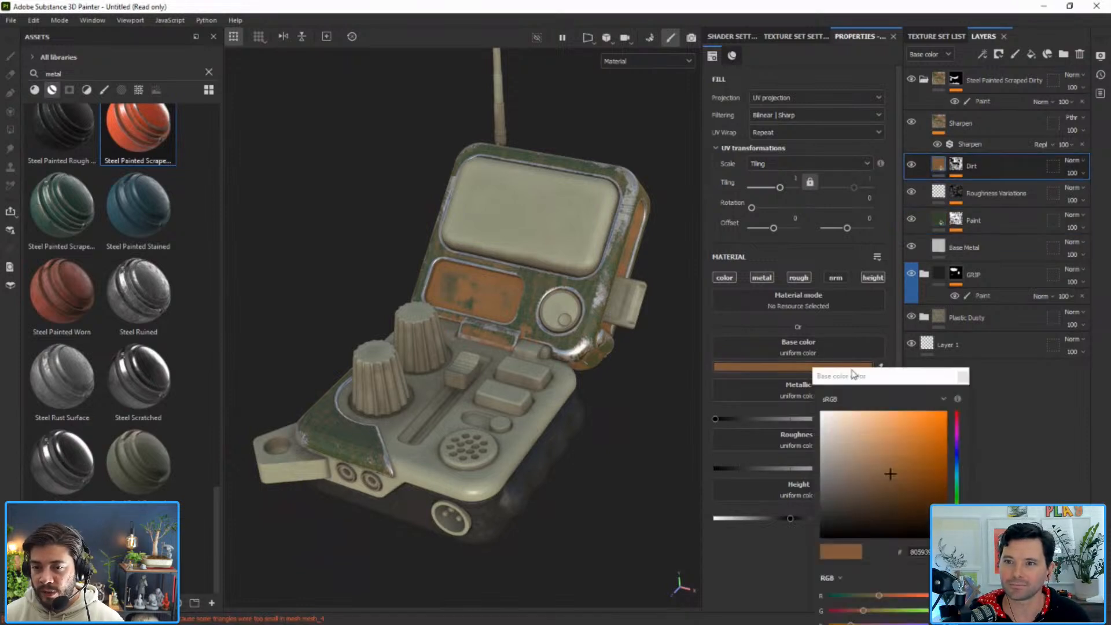
pyautogui.moveTo(862, 486); pyautogui.dragTo(854, 502)
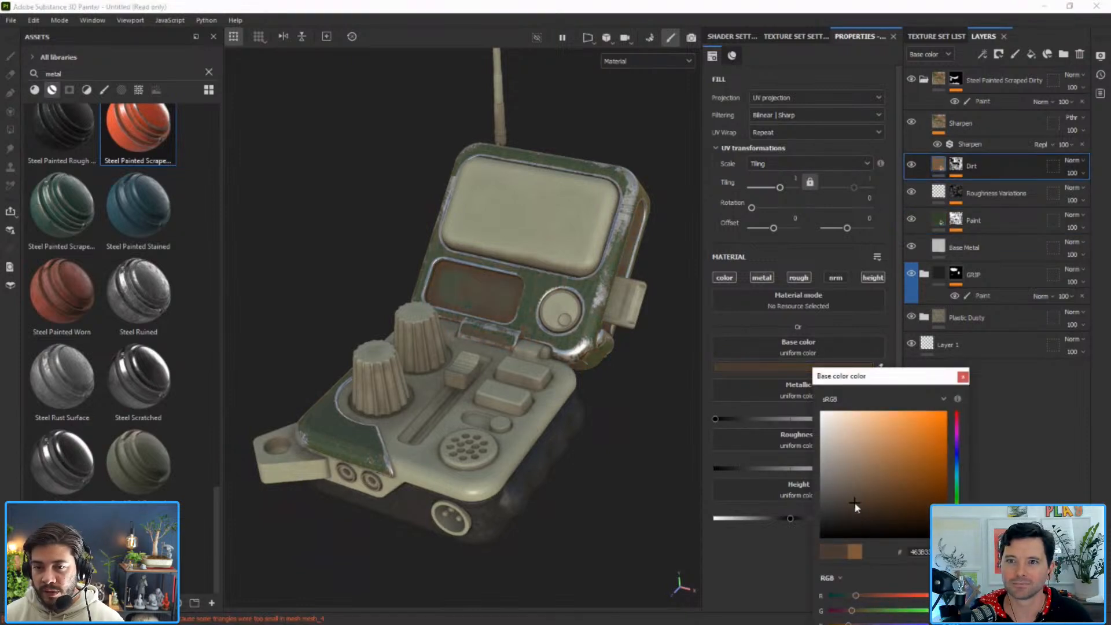
pyautogui.click(962, 378)
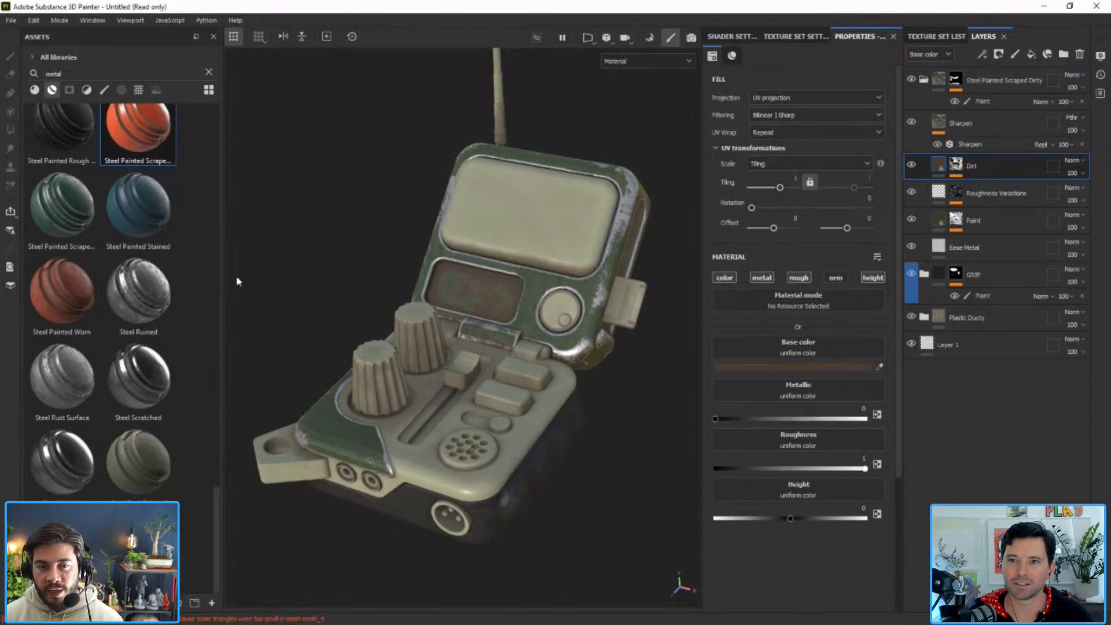
# Apply the Aluminium Brushed Worn smart material to the device above the Steel Painted Scraped Dirty folder.
pyautogui.scroll(5, 108, 171)
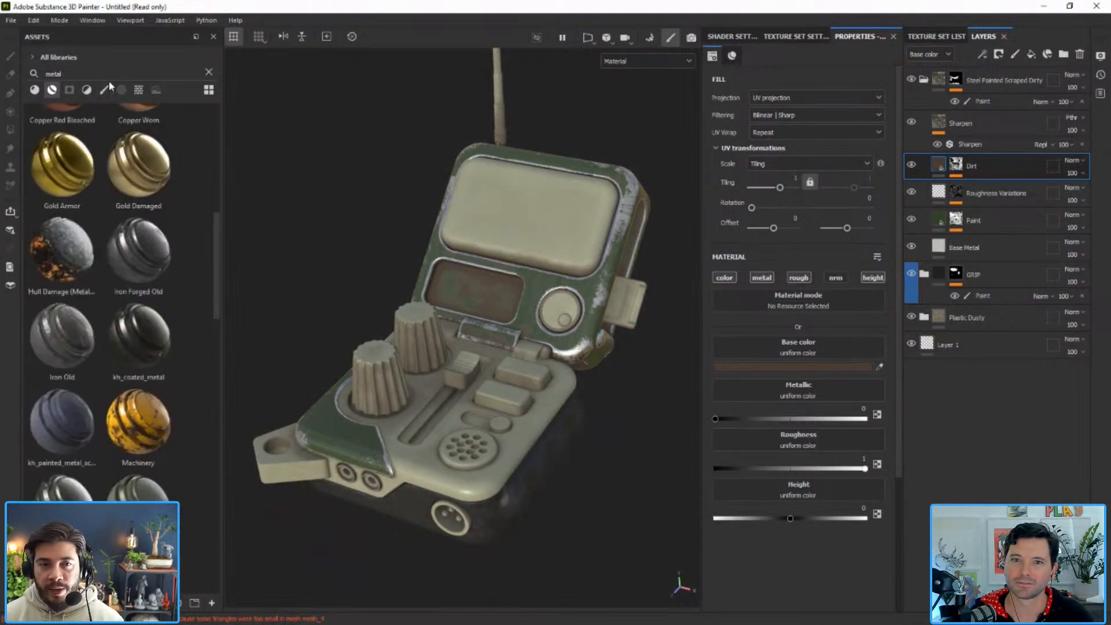
pyautogui.scroll(5, 83, 235)
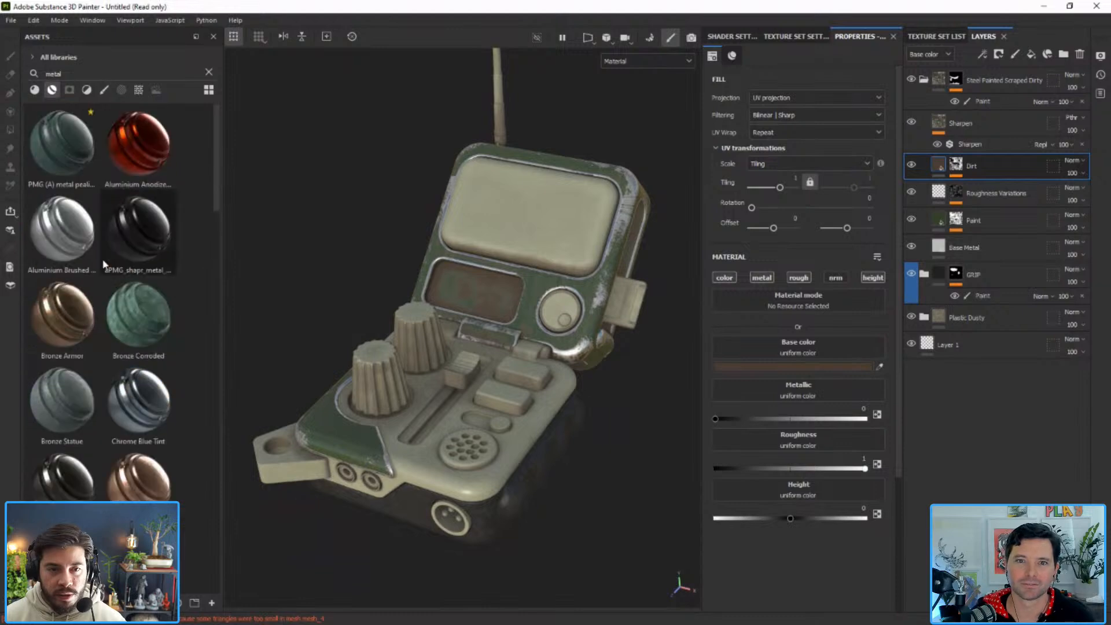
pyautogui.moveTo(61, 238)
pyautogui.mouseDown()
pyautogui.moveTo(107, 248)
pyautogui.moveTo(502, 106)
pyautogui.mouseUp()
# Add a black mask with a paint effect to the Aluminium Brushed Worn folder.
pyautogui.keyDown('alt'); pyautogui.moveTo(514, 102); pyautogui.dragTo(497, 289, button='middle'); pyautogui.keyUp('alt')
pyautogui.keyDown('alt'); pyautogui.moveTo(498, 289); pyautogui.dragTo(392, 302); pyautogui.keyUp('alt')
pyautogui.keyDown('alt'); pyautogui.moveTo(393, 302); pyautogui.dragTo(434, 376, button='right'); pyautogui.keyUp('alt')
pyautogui.keyDown('alt'); pyautogui.moveTo(434, 376); pyautogui.dragTo(385, 394); pyautogui.keyUp('alt')
pyautogui.click(999, 54)
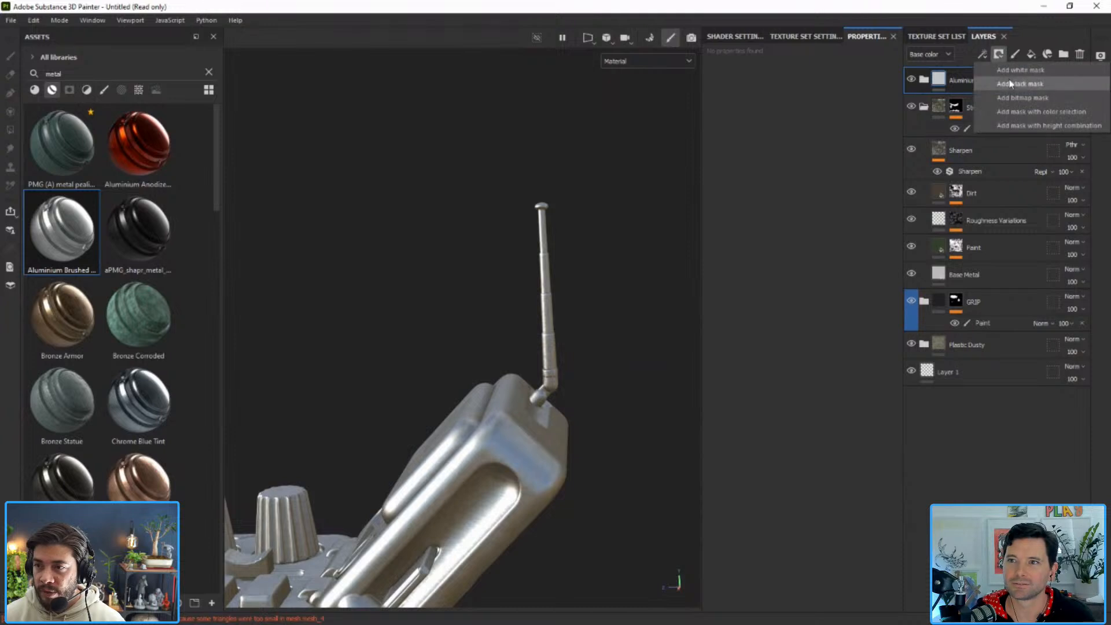
pyautogui.click(1019, 83)
pyautogui.click(982, 54)
pyautogui.click(986, 85)
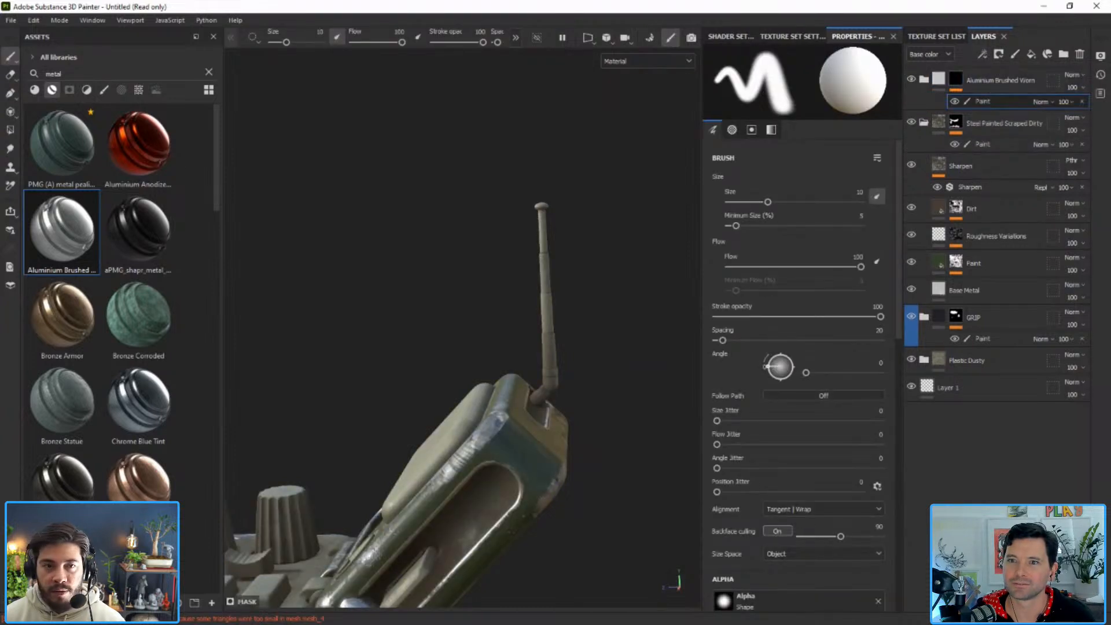
# Polygon-fill the Aluminium Brushed Worn mask in white over the whole antenna.
pyautogui.click(10, 130)
pyautogui.moveTo(515, 176); pyautogui.dragTo(621, 357)
pyautogui.keyDown('alt'); pyautogui.moveTo(554, 403); pyautogui.dragTo(531, 397); pyautogui.keyUp('alt')
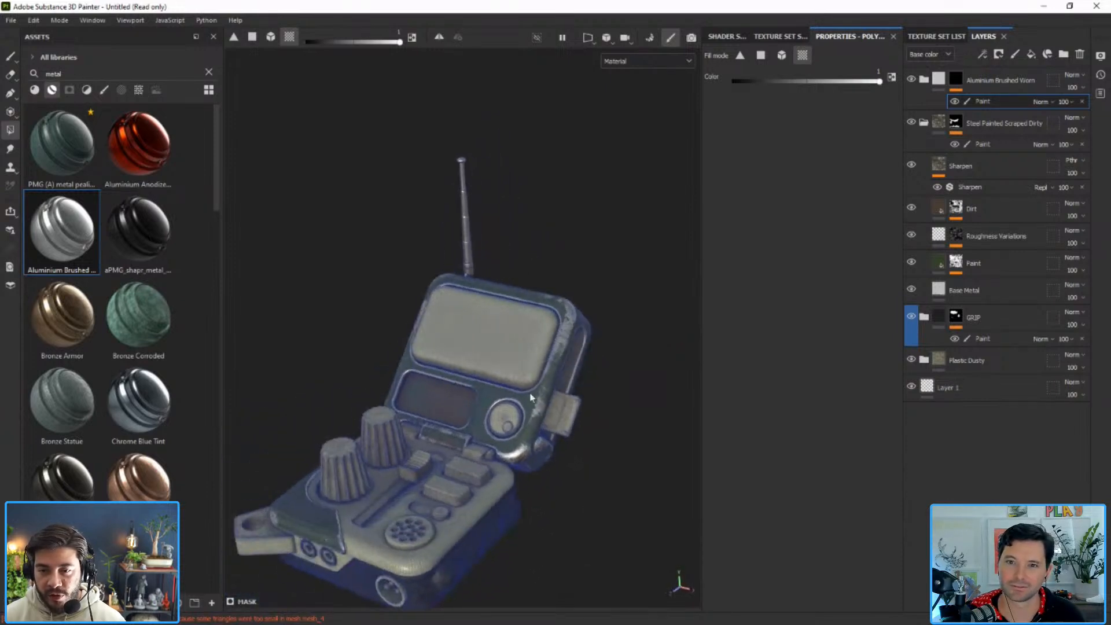
# Polygon-fill the same mask in white on the lid's round dial and its small inner knob, and return to the Paint tool.
pyautogui.scroll(6, 482, 433)
pyautogui.click(549, 424)
pyautogui.click(564, 420)
pyautogui.click(559, 442)
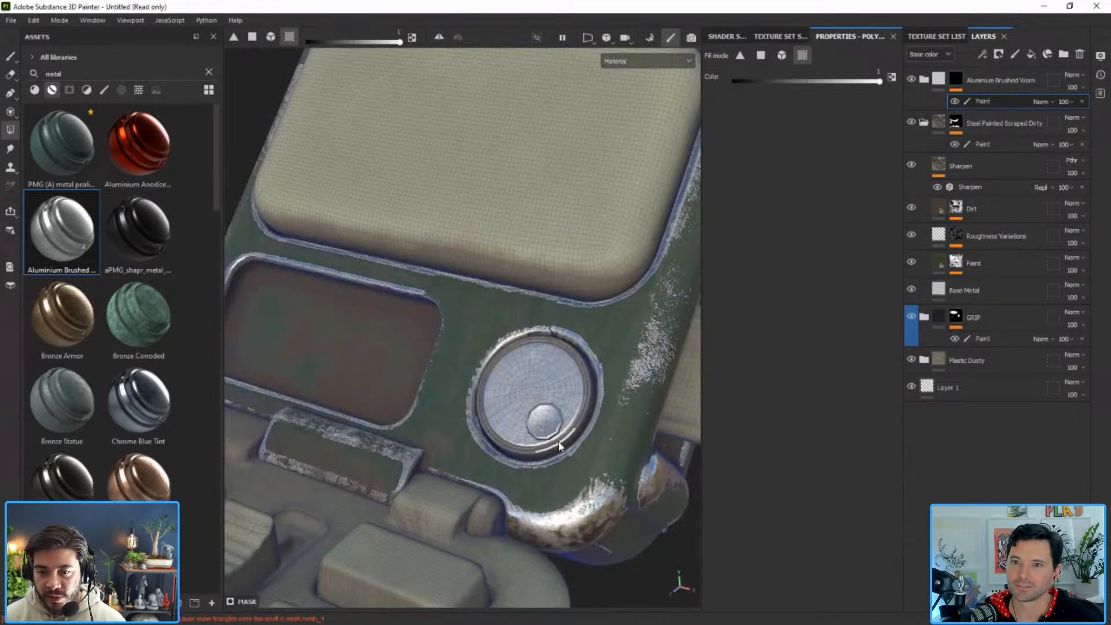
pyautogui.click(10, 56)
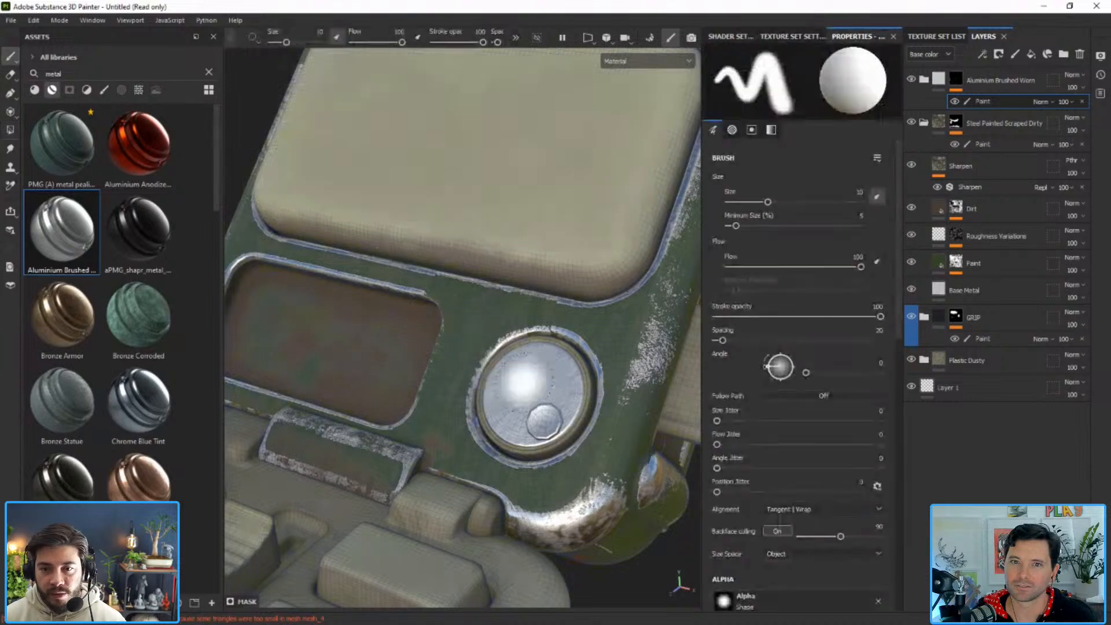
pyautogui.scroll(-5, 492, 394)
pyautogui.keyDown('alt'); pyautogui.moveTo(492, 394); pyautogui.dragTo(446, 347); pyautogui.keyUp('alt')
pyautogui.scroll(-3, 442, 249)
pyautogui.keyDown('shift'); pyautogui.moveTo(441, 285); pyautogui.dragTo(474, 295, button='right'); pyautogui.keyUp('shift')
pyautogui.keyDown('alt'); pyautogui.moveTo(527, 430); pyautogui.dragTo(420, 350); pyautogui.keyUp('alt')
pyautogui.keyDown('shift'); pyautogui.moveTo(585, 486); pyautogui.dragTo(579, 489, button='right'); pyautogui.keyUp('shift')
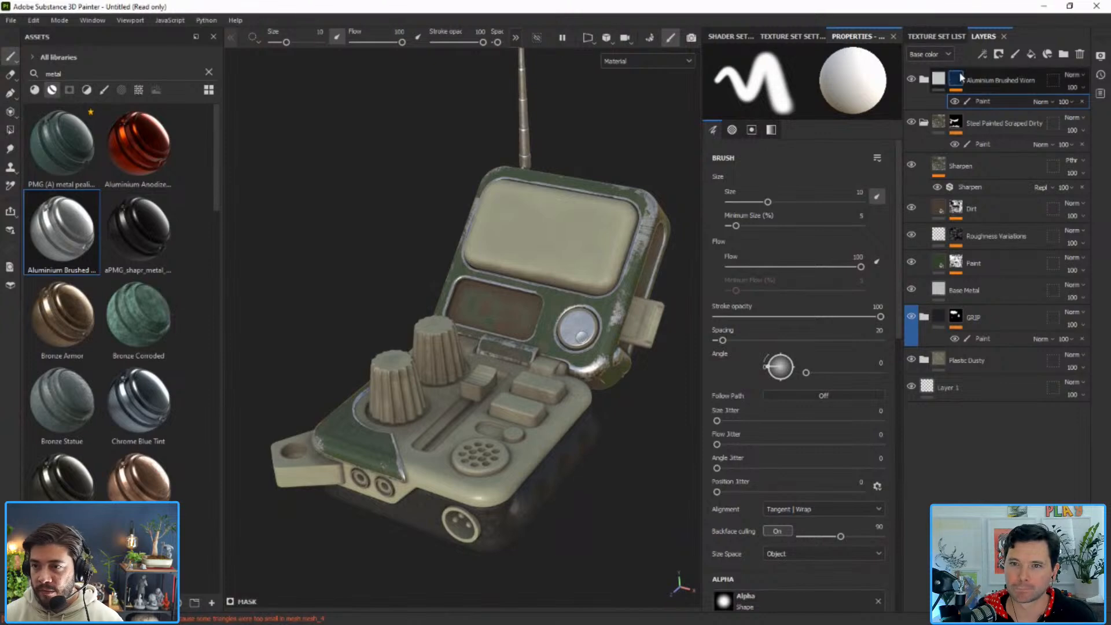
# Inspect the masks of Aluminium Brushed Worn, Steel Painted Scraped Dirty, Dirt and Roughness Variations, and return to the material view.
pyautogui.keyDown('alt'); pyautogui.click(956, 79); pyautogui.keyUp('alt')
pyautogui.keyDown('alt'); pyautogui.click(956, 122); pyautogui.keyUp('alt')
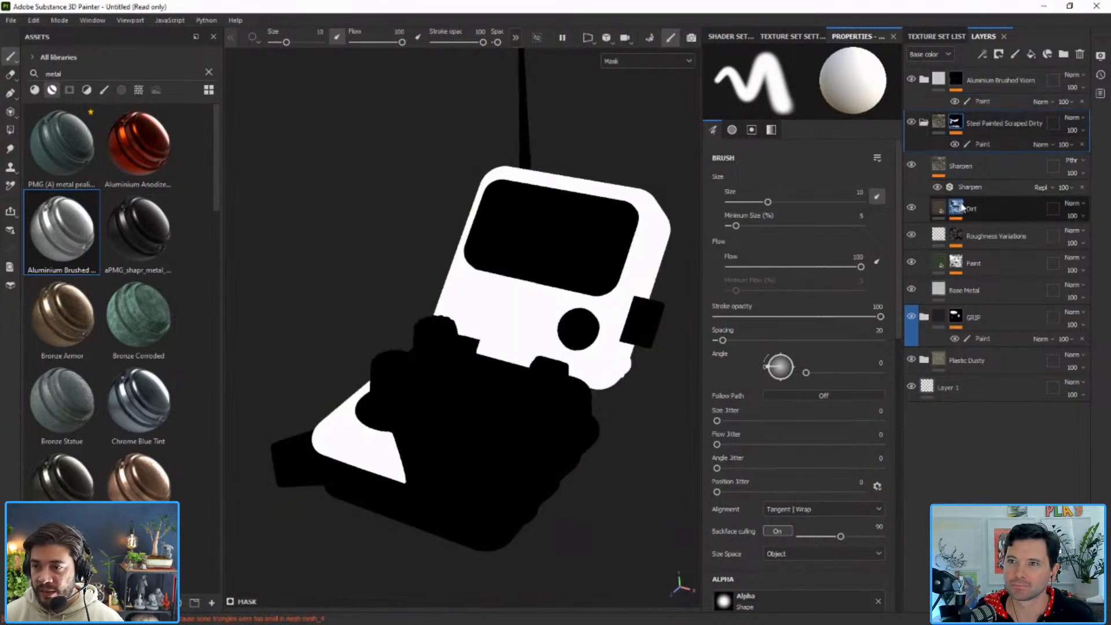
pyautogui.keyDown('alt'); pyautogui.click(956, 208); pyautogui.keyUp('alt')
pyautogui.keyDown('alt'); pyautogui.click(955, 266); pyautogui.keyUp('alt')
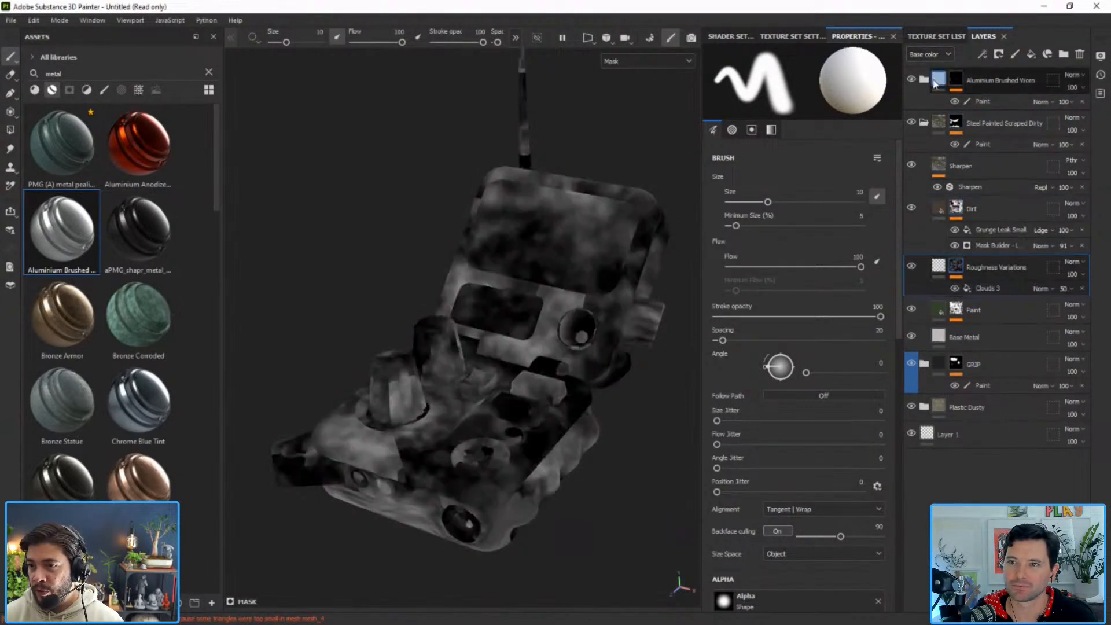
pyautogui.click(938, 79)
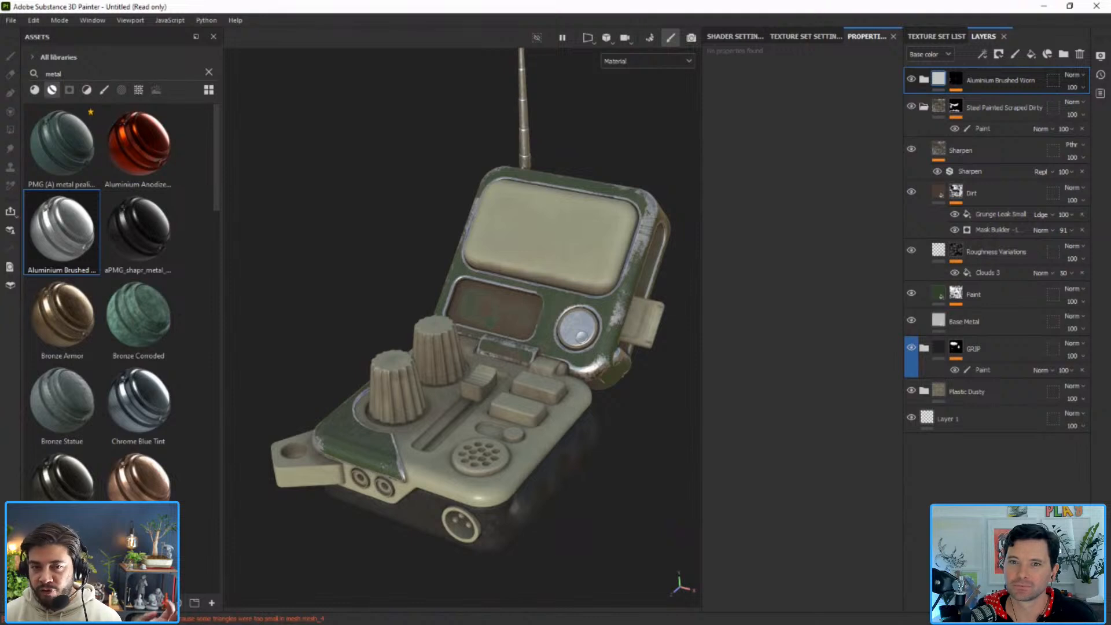
# Try the Aluminium Anodized Red smart material on the device and undo it.
pyautogui.moveTo(168, 148); pyautogui.dragTo(511, 320)
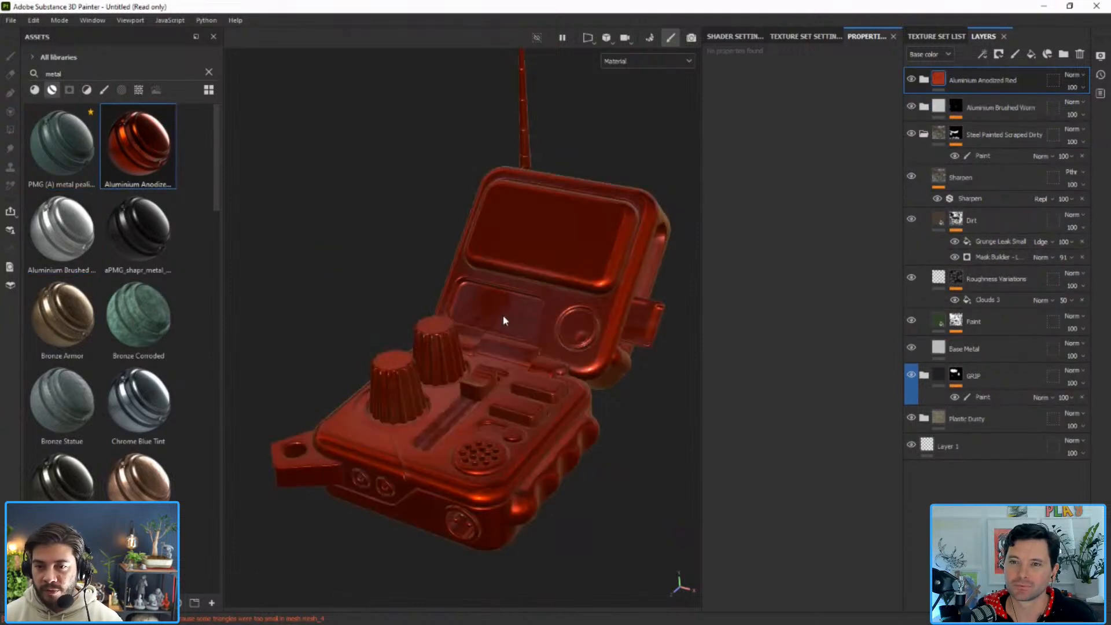
pyautogui.hotkey('ctrl', 'z')
# Search the smart materials for "plastic" and apply Fiberglass Worn to the device as the topmost folder.
pyautogui.doubleClick(79, 74)
pyautogui.write('plastic')
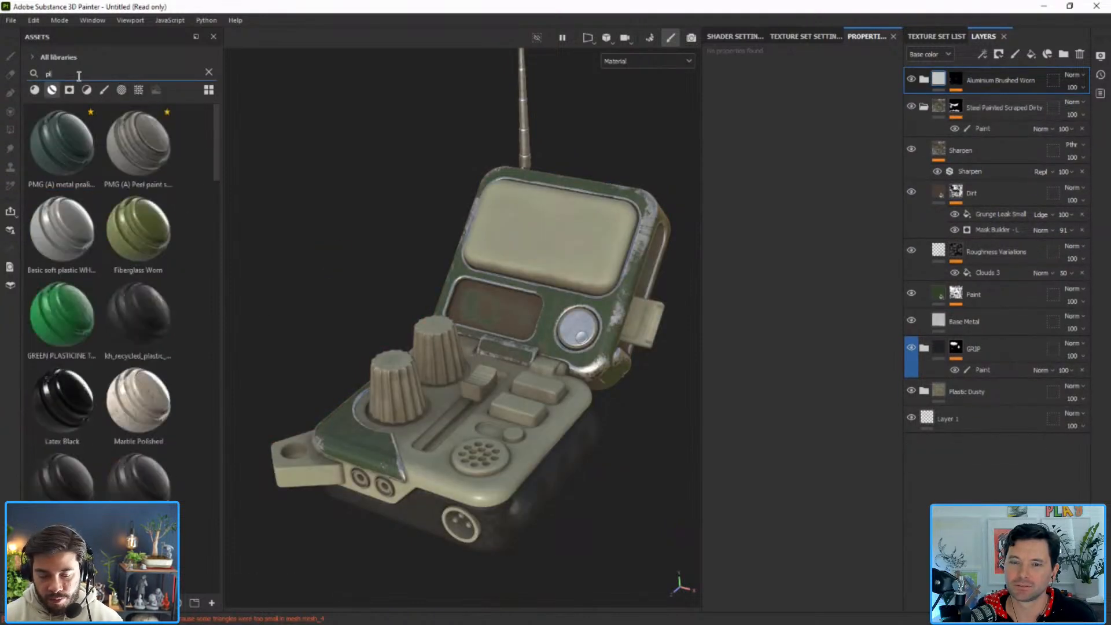
pyautogui.moveTo(138, 145); pyautogui.dragTo(446, 356)
# Add a black mask with a paint effect to the Fiberglass Worn folder.
pyautogui.click(999, 53)
pyautogui.click(1009, 75)
pyautogui.click(983, 53)
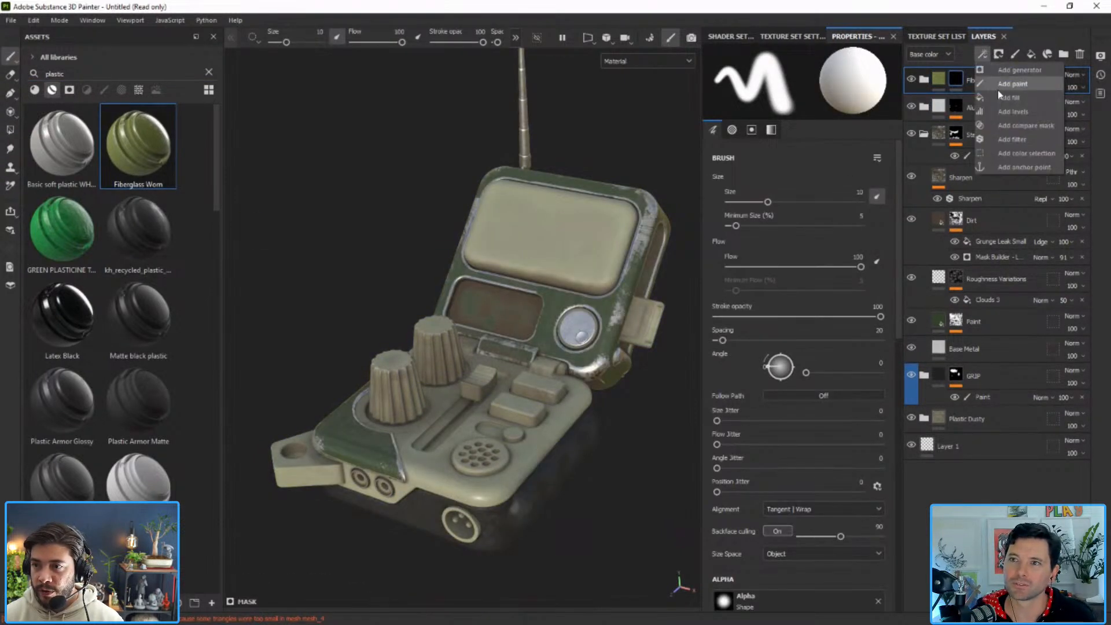
pyautogui.click(1012, 84)
# Polygon-fill the Fiberglass Worn mask in white on the two ribbed knobs of the base and return to the Paint tool.
pyautogui.click(10, 130)
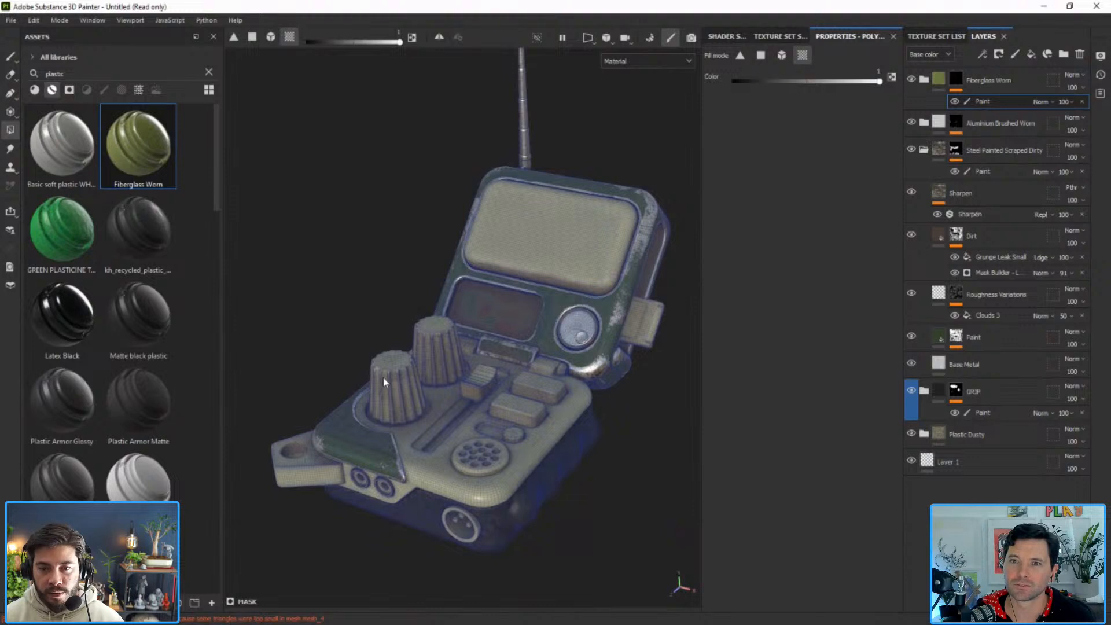
pyautogui.moveTo(393, 376)
pyautogui.keyDown('alt'); pyautogui.mouseDown()
pyautogui.moveTo(340, 307)
pyautogui.moveTo(466, 356)
pyautogui.mouseUp(); pyautogui.keyUp('alt')
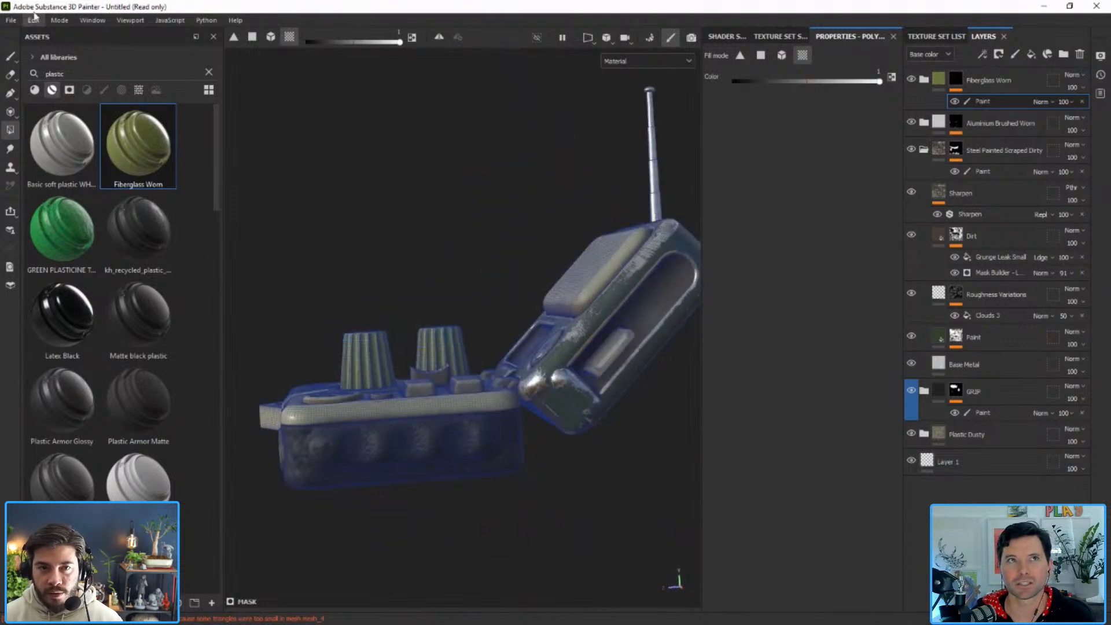
pyautogui.click(10, 56)
pyautogui.moveTo(394, 160)
pyautogui.keyDown('alt'); pyautogui.mouseDown()
pyautogui.moveTo(533, 218)
pyautogui.moveTo(496, 228)
pyautogui.moveTo(482, 258)
pyautogui.moveTo(432, 235)
pyautogui.mouseUp(); pyautogui.keyUp('alt')
pyautogui.keyDown('shift'); pyautogui.moveTo(431, 236); pyautogui.dragTo(422, 257, button='right'); pyautogui.keyUp('shift')
pyautogui.keyDown('alt'); pyautogui.moveTo(422, 256); pyautogui.dragTo(393, 244); pyautogui.keyUp('alt')
pyautogui.keyDown('shift'); pyautogui.moveTo(393, 245); pyautogui.dragTo(392, 245, button='right'); pyautogui.keyUp('shift')
pyautogui.scroll(2, 393, 249)
pyautogui.moveTo(384, 268)
pyautogui.keyDown('alt'); pyautogui.mouseDown()
pyautogui.moveTo(389, 248)
pyautogui.moveTo(401, 250)
pyautogui.mouseUp(); pyautogui.keyUp('alt')
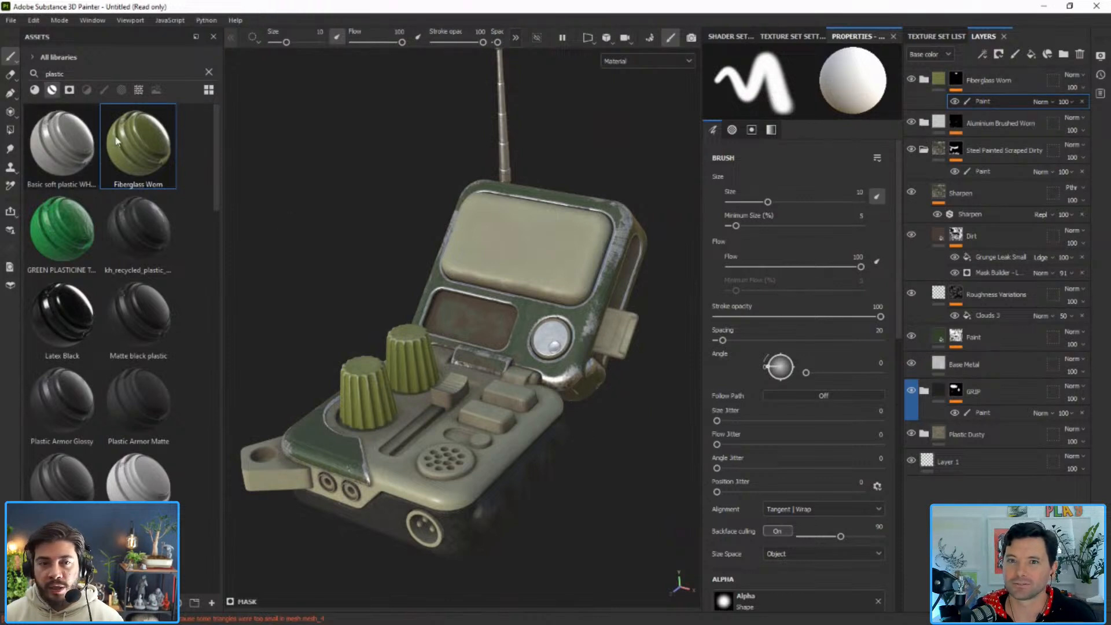
# Add a second paint effect to the Fiberglass Worn mask and polygon-fill the card protruding from the lid's side.
pyautogui.click(982, 53)
pyautogui.click(996, 84)
pyautogui.click(11, 129)
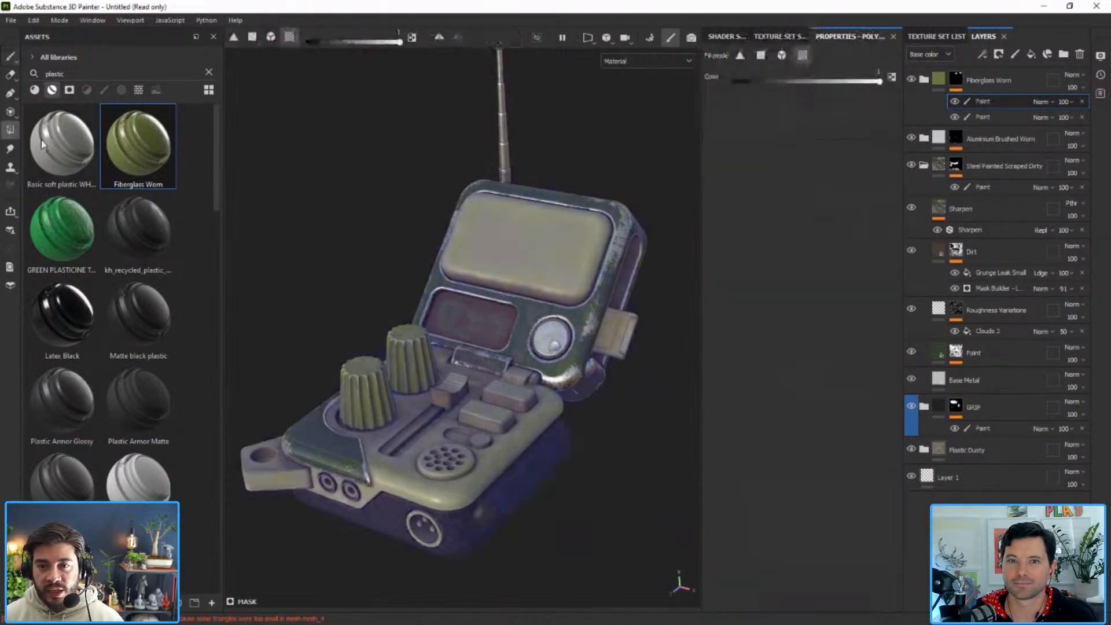
pyautogui.scroll(5, 595, 382)
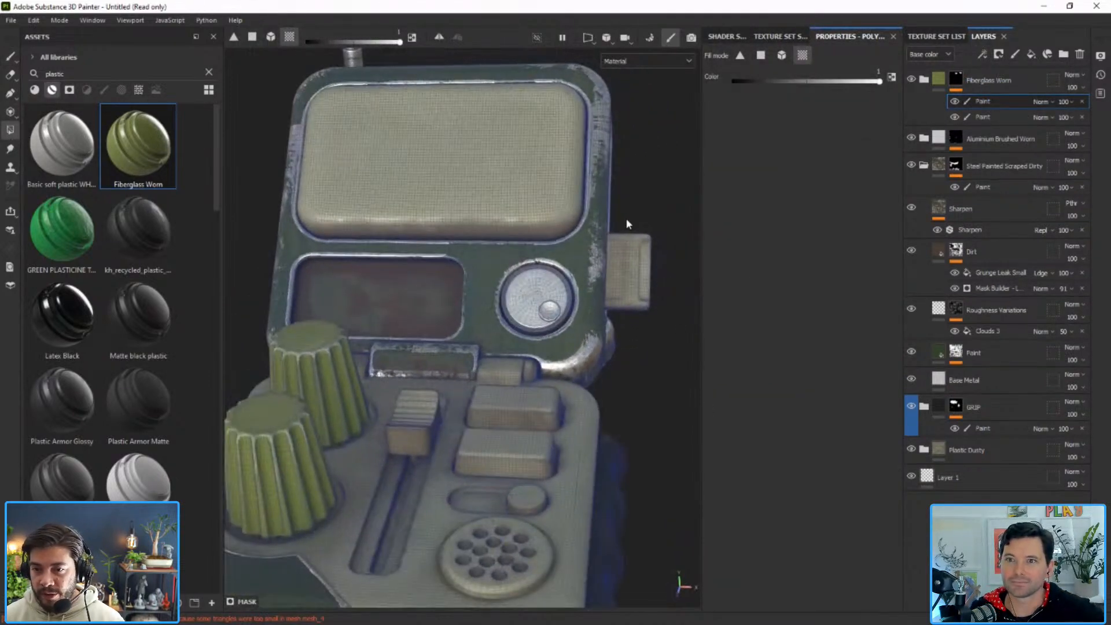
pyautogui.click(645, 284)
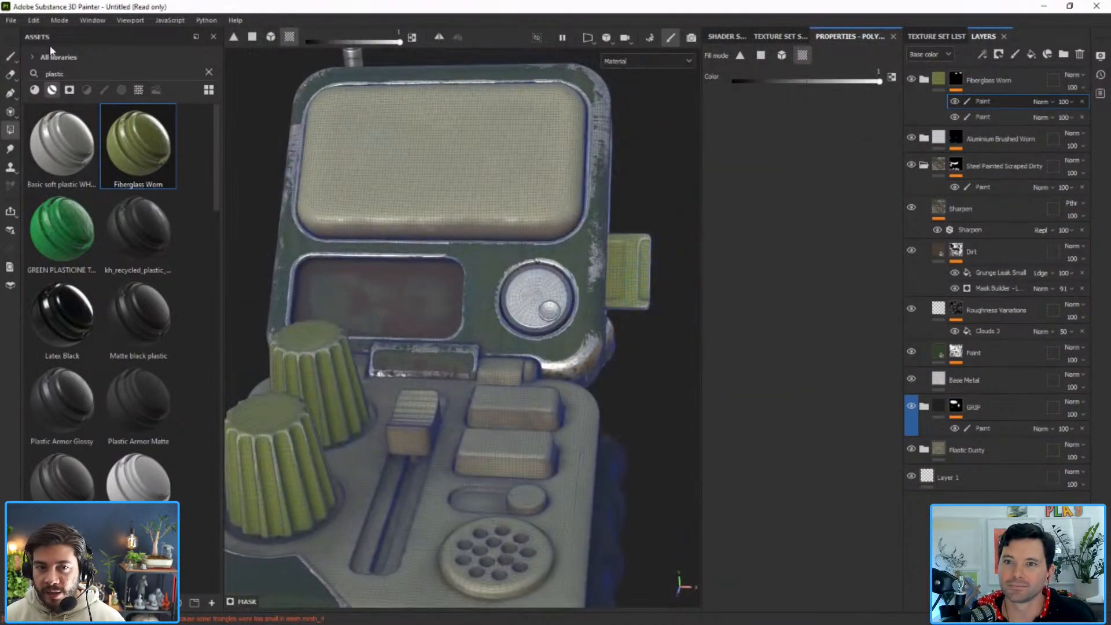
pyautogui.click(11, 56)
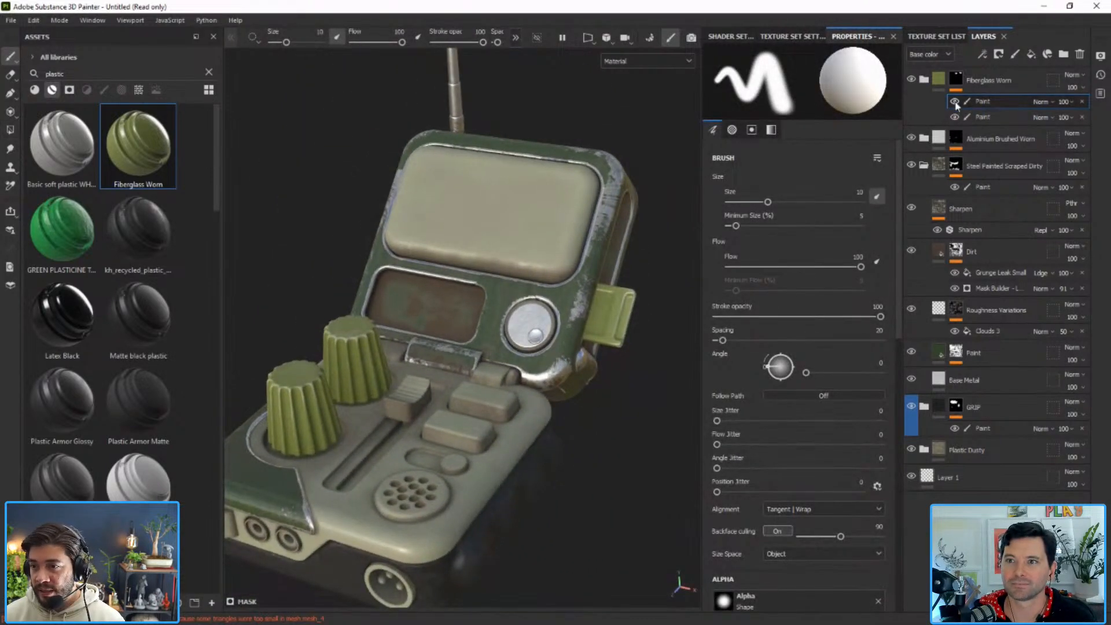
# Rename the two Fiberglass Worn paint effects "card" and "dials", toggling the upper one's visibility to check what it covers.
pyautogui.click(955, 103)
pyautogui.click(955, 103)
pyautogui.click(984, 100)
pyautogui.write('card')
pyautogui.press('Return')
pyautogui.doubleClick(985, 116)
pyautogui.write('dials')
pyautogui.press('Return')
pyautogui.click(954, 103)
pyautogui.click(955, 103)
# Try the Multiply, Screen and Overlay blend modes on the card paint effect and return it to Normal.
pyautogui.click(1006, 104)
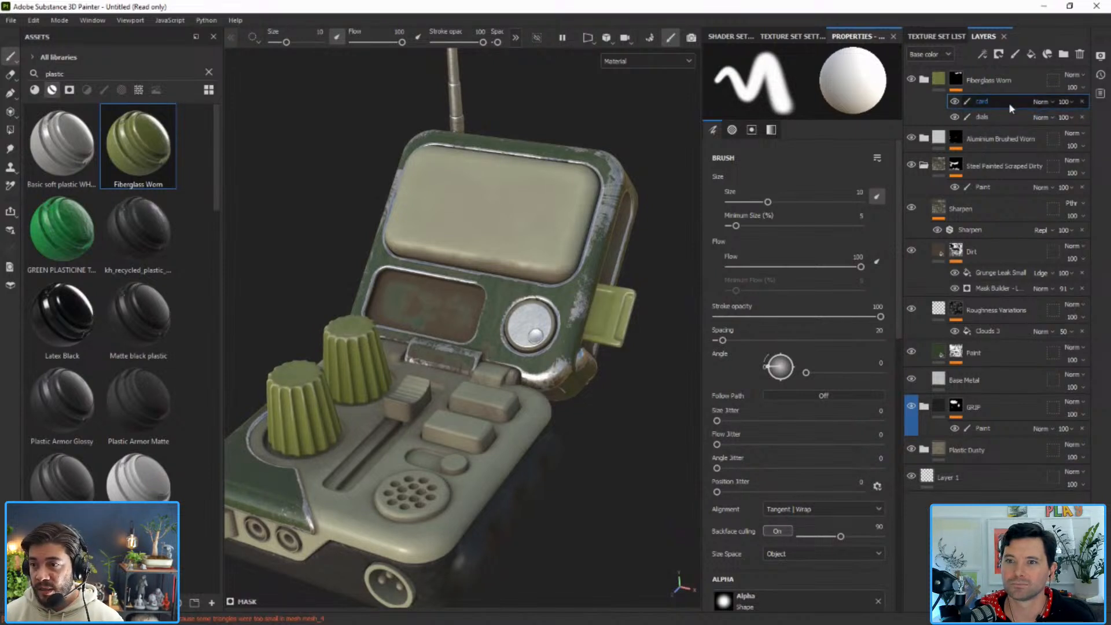
pyautogui.click(1042, 103)
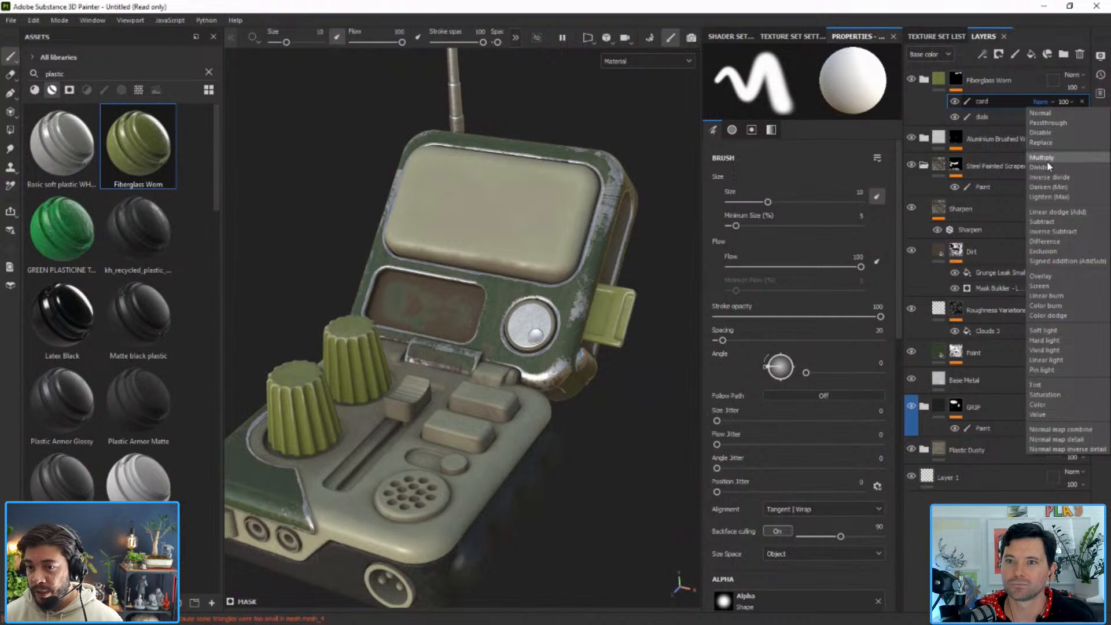
pyautogui.click(1041, 157)
pyautogui.click(1041, 101)
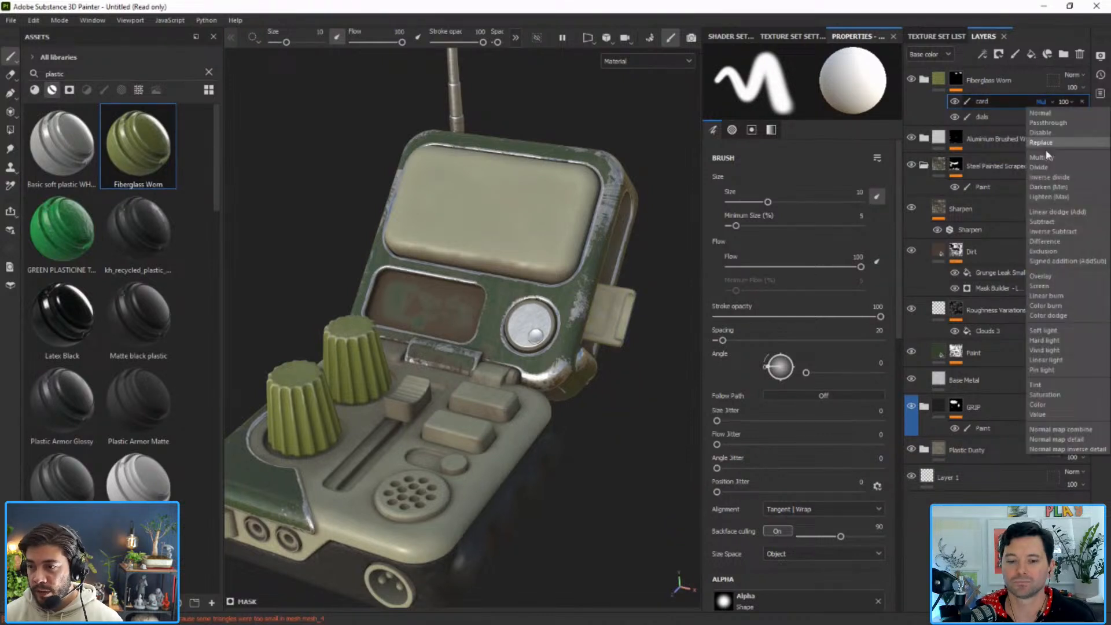
pyautogui.click(1047, 287)
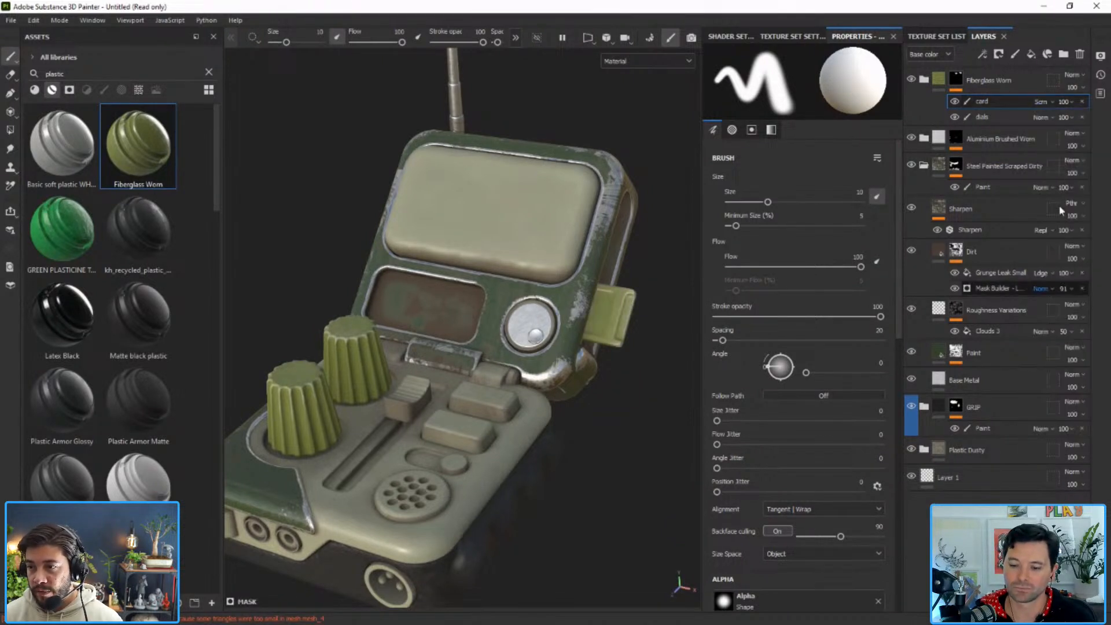
pyautogui.click(1046, 102)
pyautogui.click(1046, 277)
pyautogui.click(1042, 101)
pyautogui.click(1042, 117)
# Set the card paint effect's opacity to 43 and select the Fiberglass Worn folder.
pyautogui.click(1067, 108)
pyautogui.moveTo(1097, 123); pyautogui.dragTo(1076, 129)
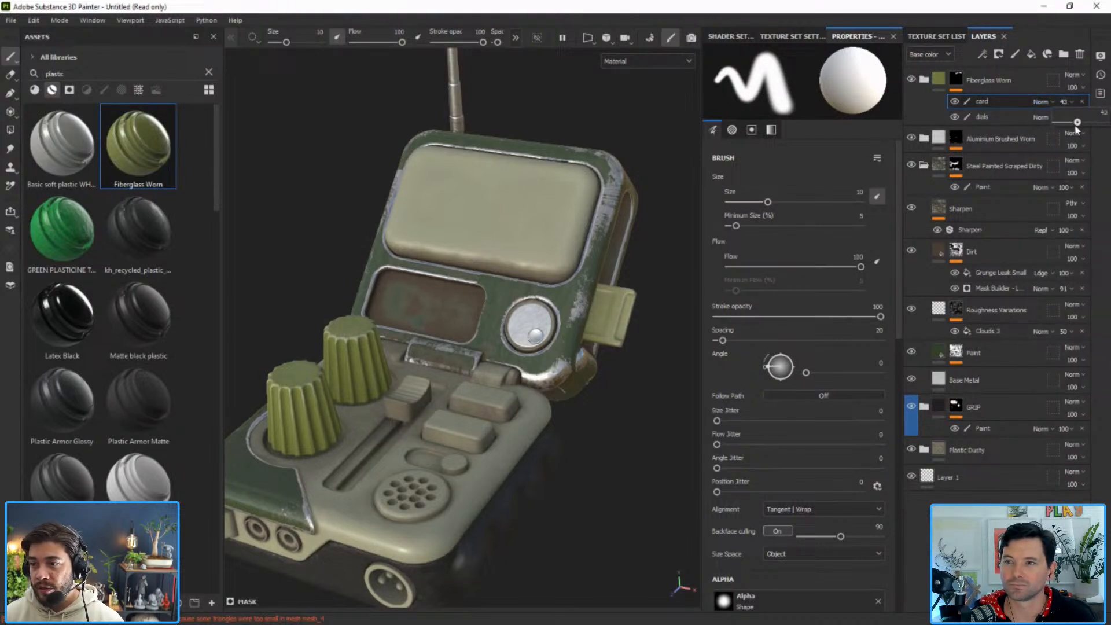
pyautogui.click(925, 82)
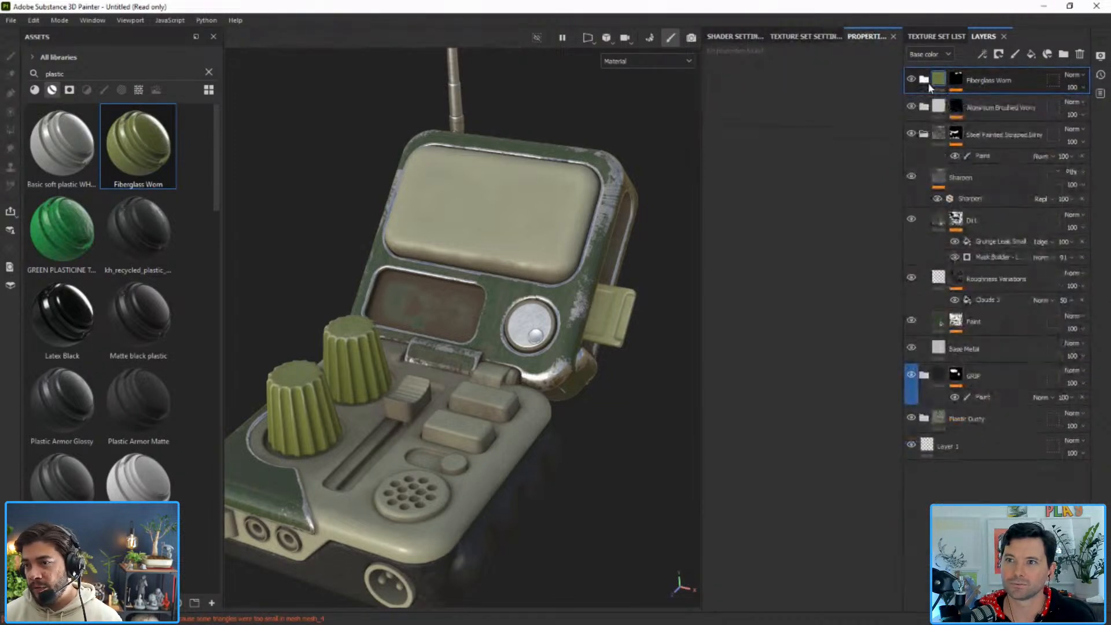
# Set the base colour of the Color paint layer inside the Fiberglass Worn folder to a dark brown.
pyautogui.click(928, 82)
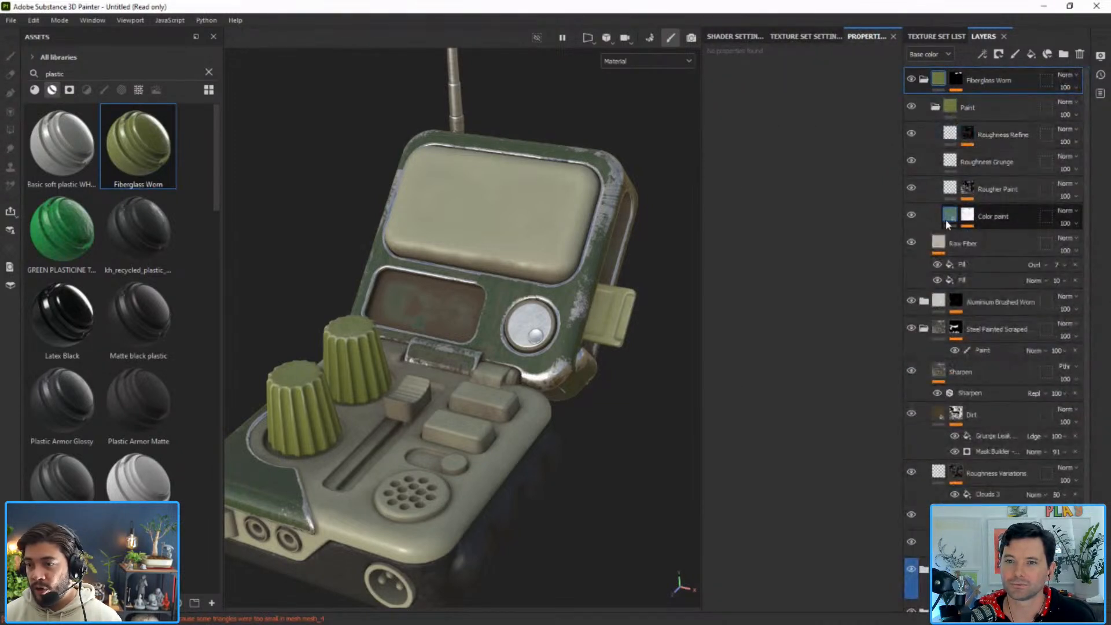
pyautogui.click(949, 219)
pyautogui.click(816, 367)
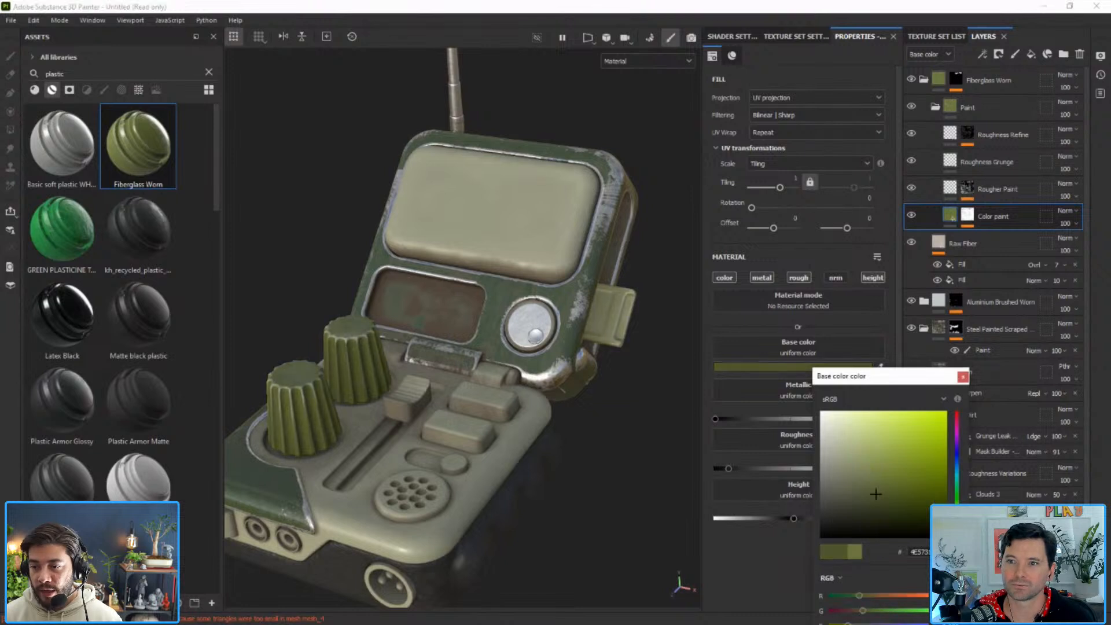
pyautogui.click(962, 378)
pyautogui.keyDown('shift'); pyautogui.moveTo(605, 289); pyautogui.dragTo(563, 225, button='right'); pyautogui.keyUp('shift')
pyautogui.keyDown('alt'); pyautogui.moveTo(563, 225); pyautogui.dragTo(536, 249, button='middle'); pyautogui.keyUp('alt')
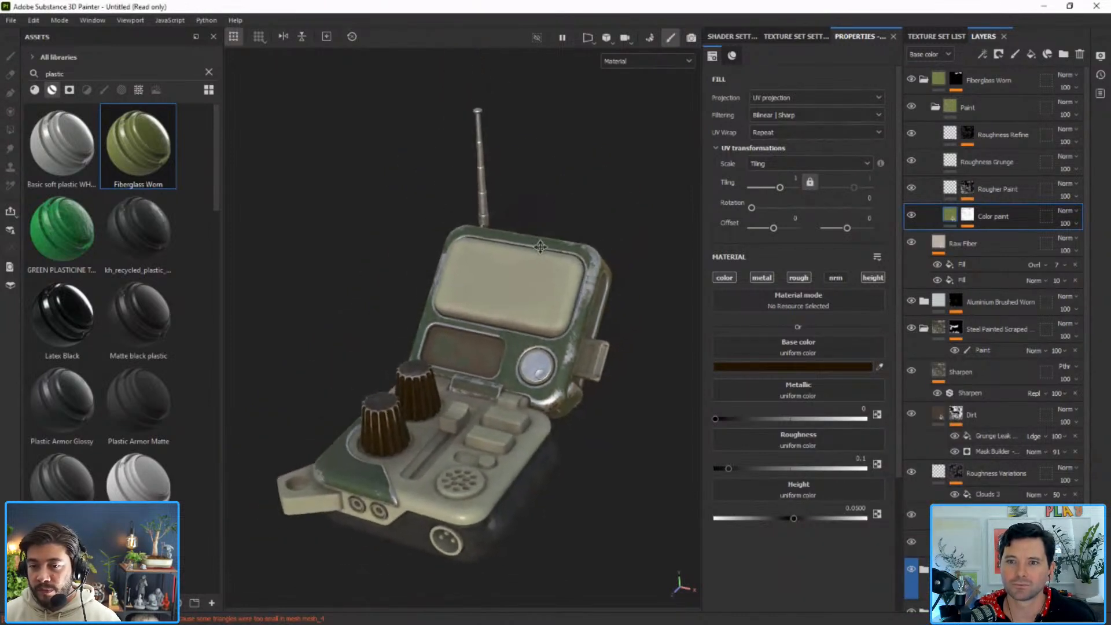
# Discard the current project's changes and open the mini tech device project.
pyautogui.click(11, 20)
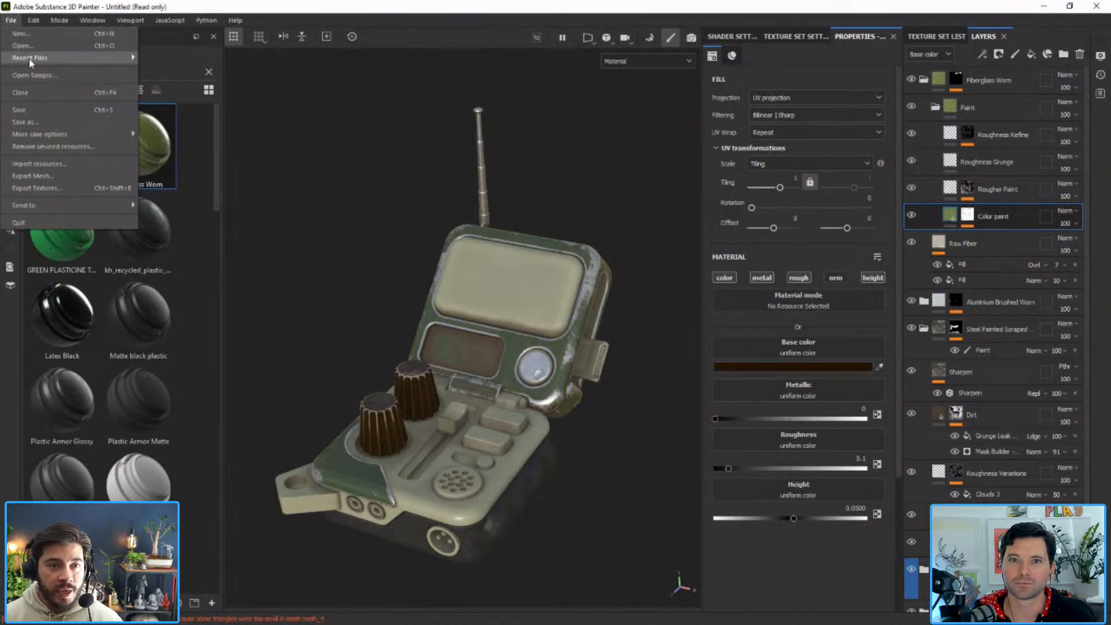
pyautogui.moveTo(110, 58)
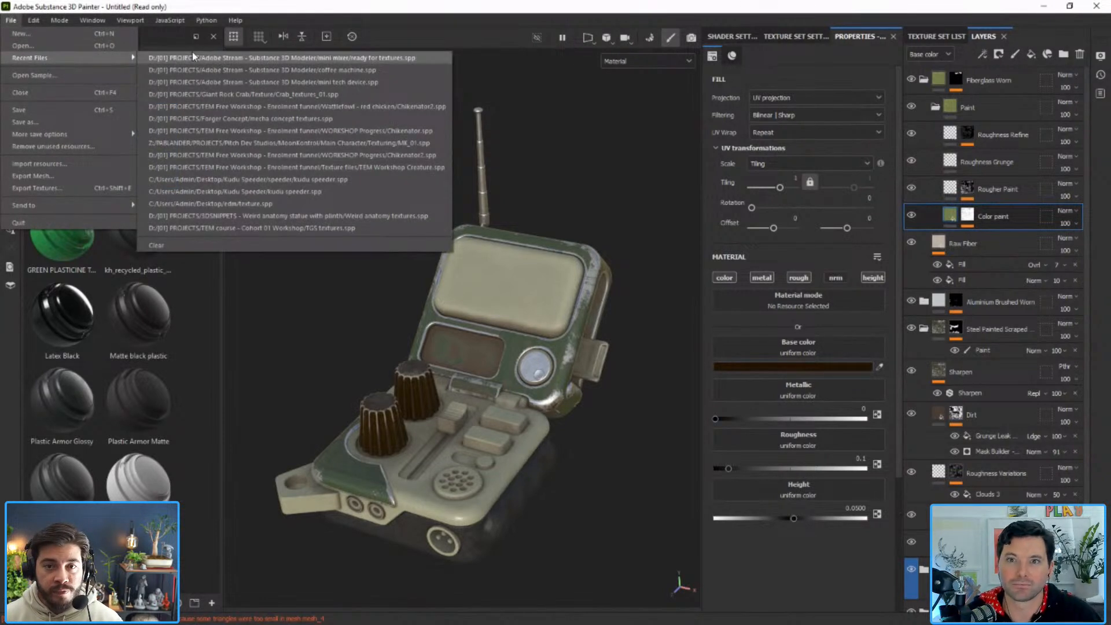
pyautogui.click(193, 72)
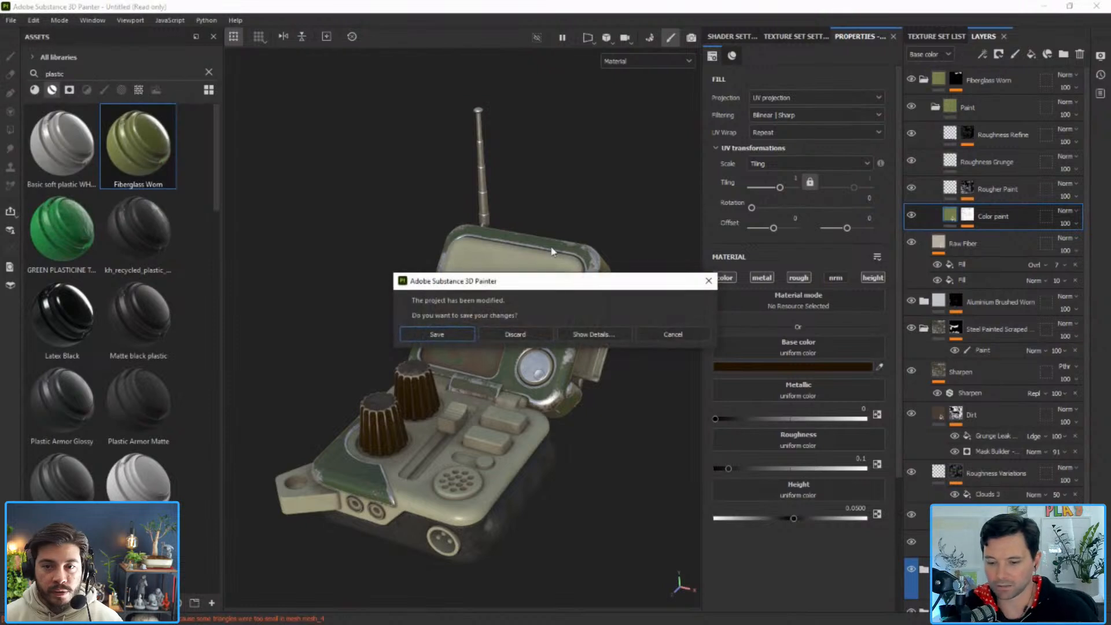
pyautogui.click(531, 332)
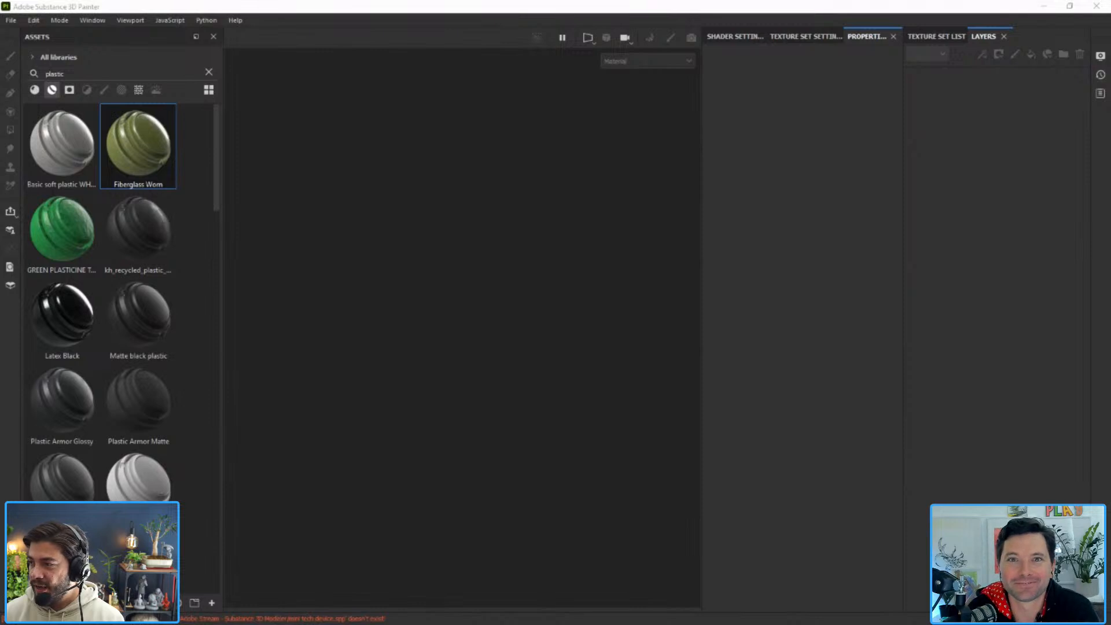
pyautogui.moveTo(1110, 257); pyautogui.dragTo(716, 285)
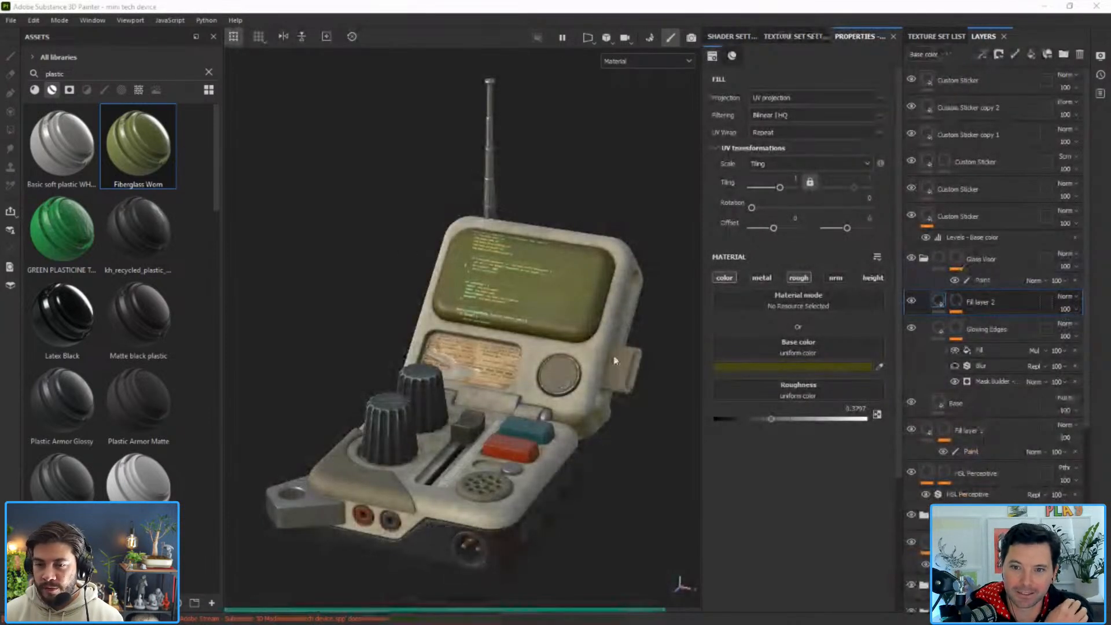
# Examine the finished device's textures from several angles and display the mask of the glass visor folder.
pyautogui.keyDown('alt'); pyautogui.moveTo(598, 342); pyautogui.dragTo(580, 339); pyautogui.keyUp('alt')
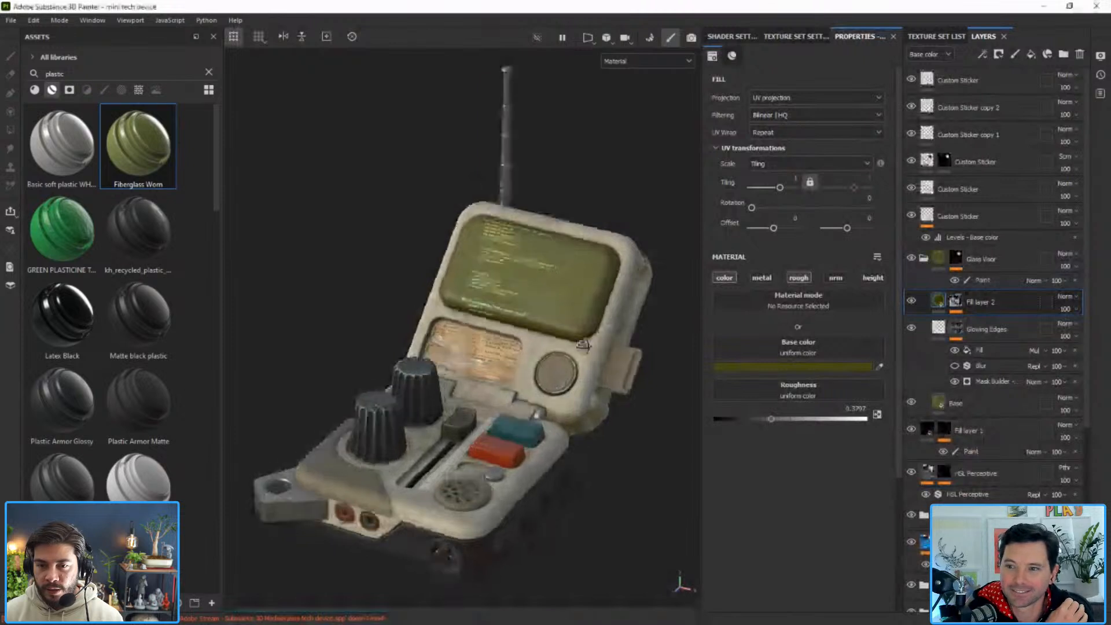
pyautogui.keyDown('shift'); pyautogui.moveTo(585, 342); pyautogui.dragTo(597, 345, button='right'); pyautogui.keyUp('shift')
pyautogui.keyDown('alt'); pyautogui.moveTo(581, 406); pyautogui.dragTo(585, 374, button='middle'); pyautogui.keyUp('alt')
pyautogui.keyDown('alt'); pyautogui.moveTo(585, 373); pyautogui.dragTo(615, 415); pyautogui.keyUp('alt')
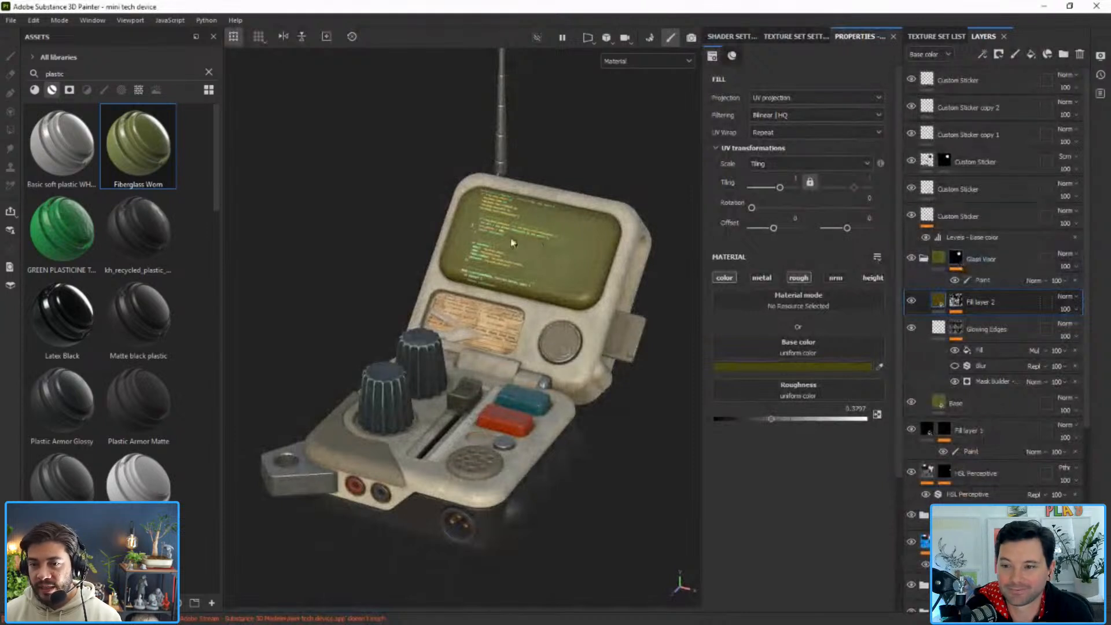
pyautogui.keyDown('alt'); pyautogui.click(957, 259); pyautogui.keyUp('alt')
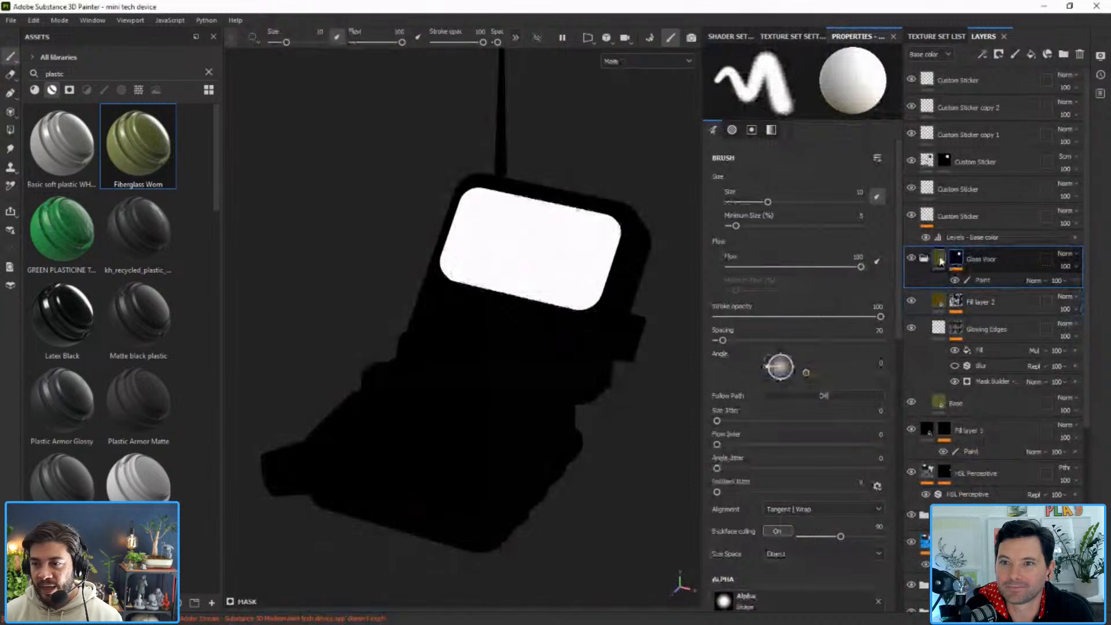
pyautogui.click(940, 260)
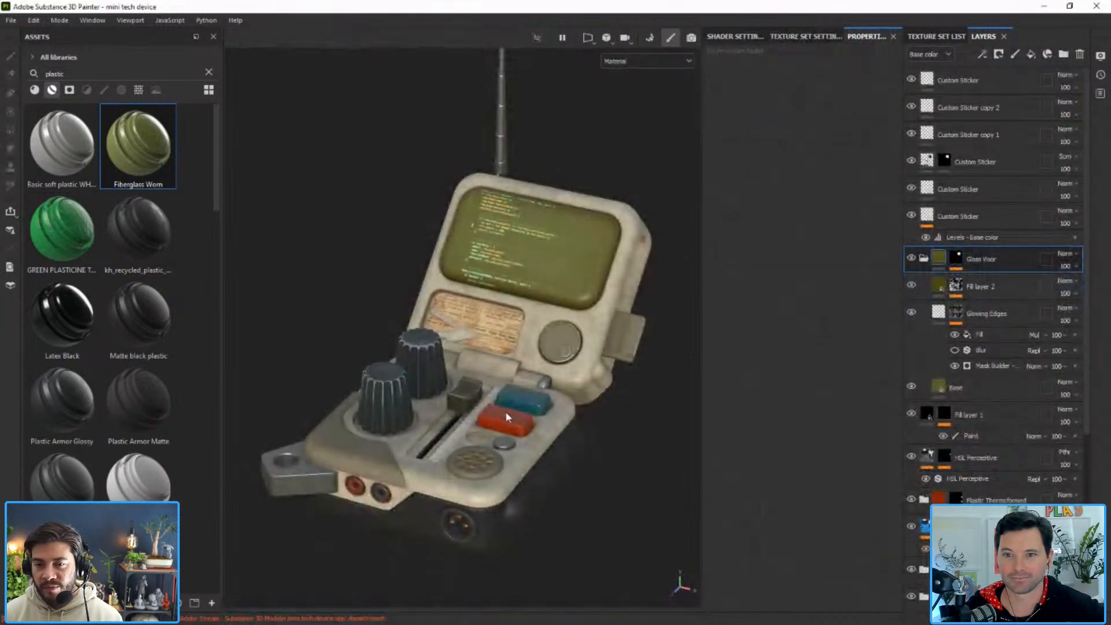
pyautogui.scroll(3, 550, 362)
pyautogui.keyDown('alt'); pyautogui.moveTo(549, 362); pyautogui.dragTo(562, 351); pyautogui.keyUp('alt')
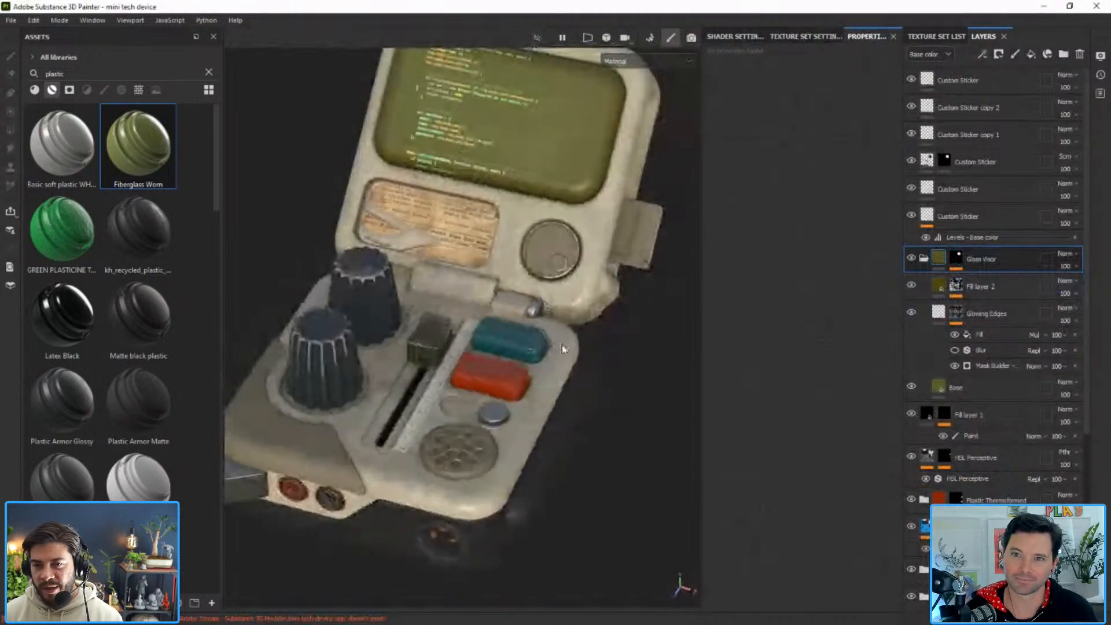
pyautogui.scroll(-5, 555, 352)
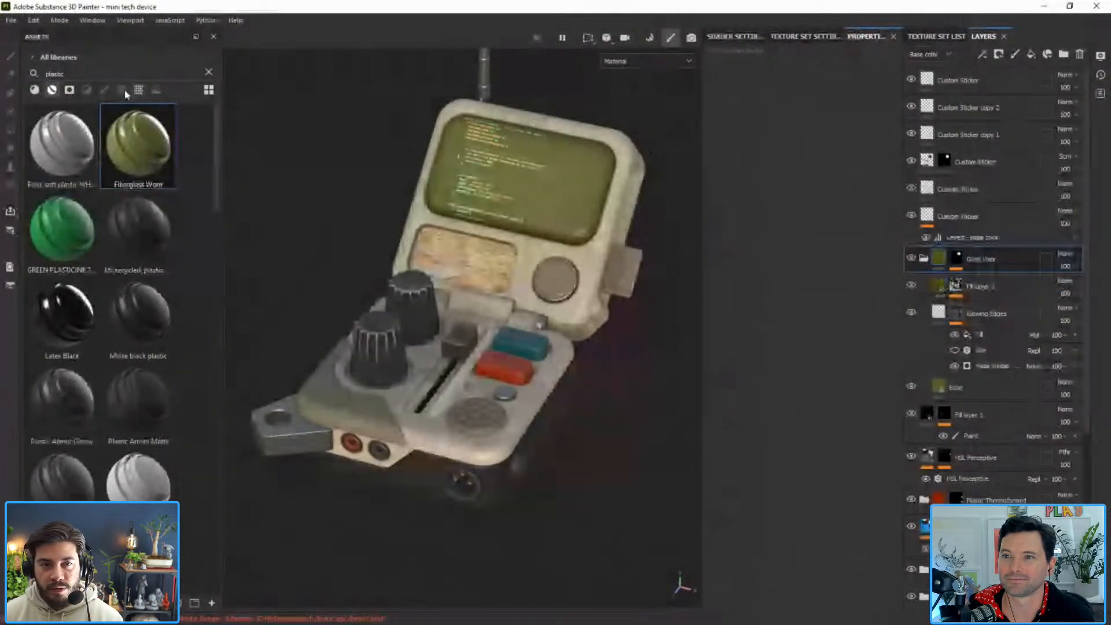
# Find the HSL Perceptive filter among the filter assets and add it above Fill layer 2 in the glass visor folder.
pyautogui.click(208, 72)
pyautogui.click(87, 90)
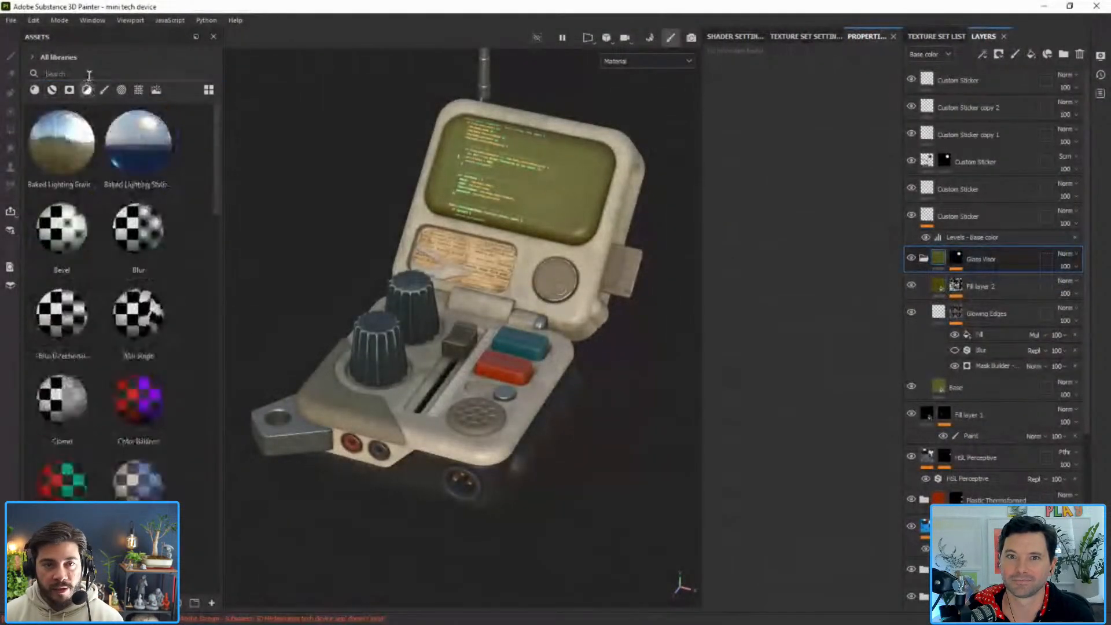
pyautogui.write('pe')
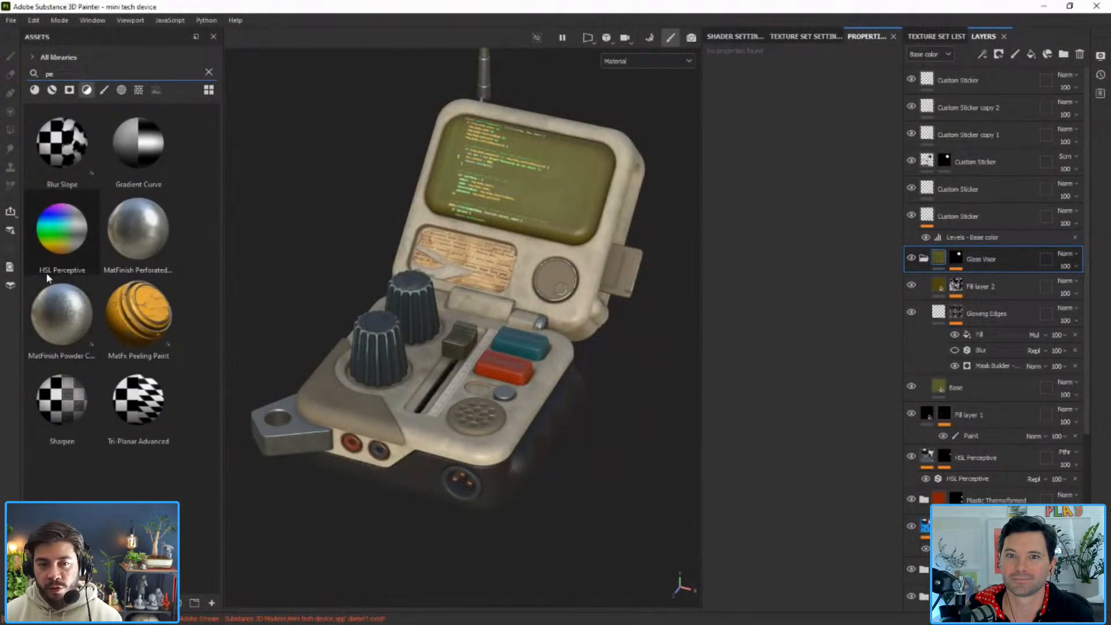
pyautogui.moveTo(67, 234); pyautogui.dragTo(949, 273)
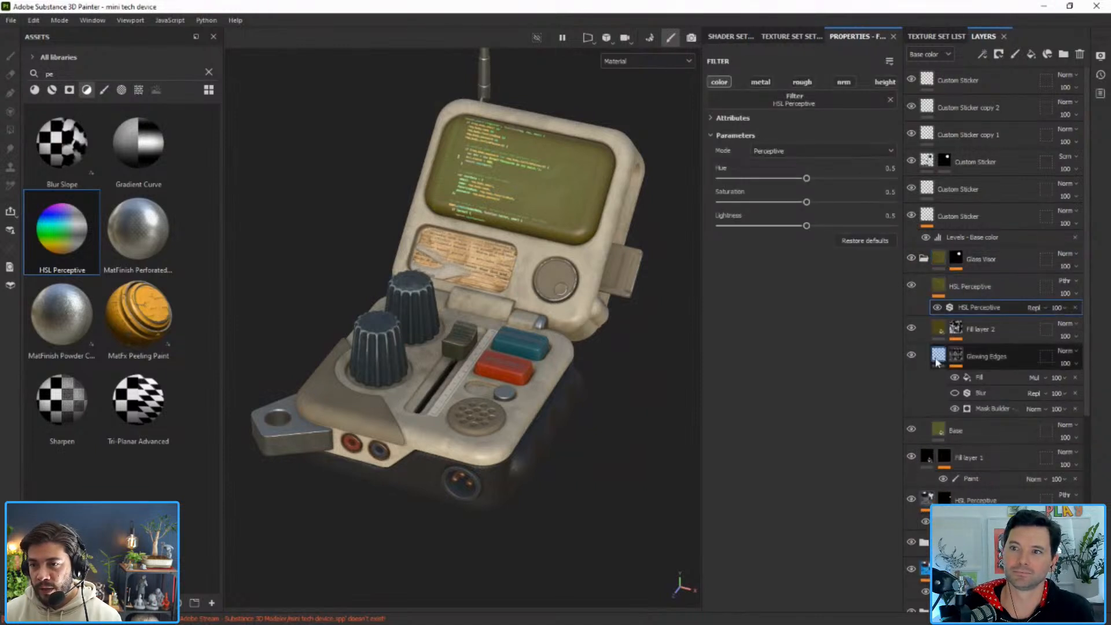
# Tint the screen green by setting the HSL Perceptive filter's hue to 0.591, saturation to 0.362 and lightness to 0.547.
pyautogui.moveTo(808, 179)
pyautogui.mouseDown()
pyautogui.moveTo(843, 179)
pyautogui.moveTo(829, 179)
pyautogui.mouseUp()
pyautogui.keyDown('alt'); pyautogui.moveTo(642, 278); pyautogui.dragTo(622, 214); pyautogui.keyUp('alt')
pyautogui.moveTo(829, 178); pyautogui.dragTo(823, 179)
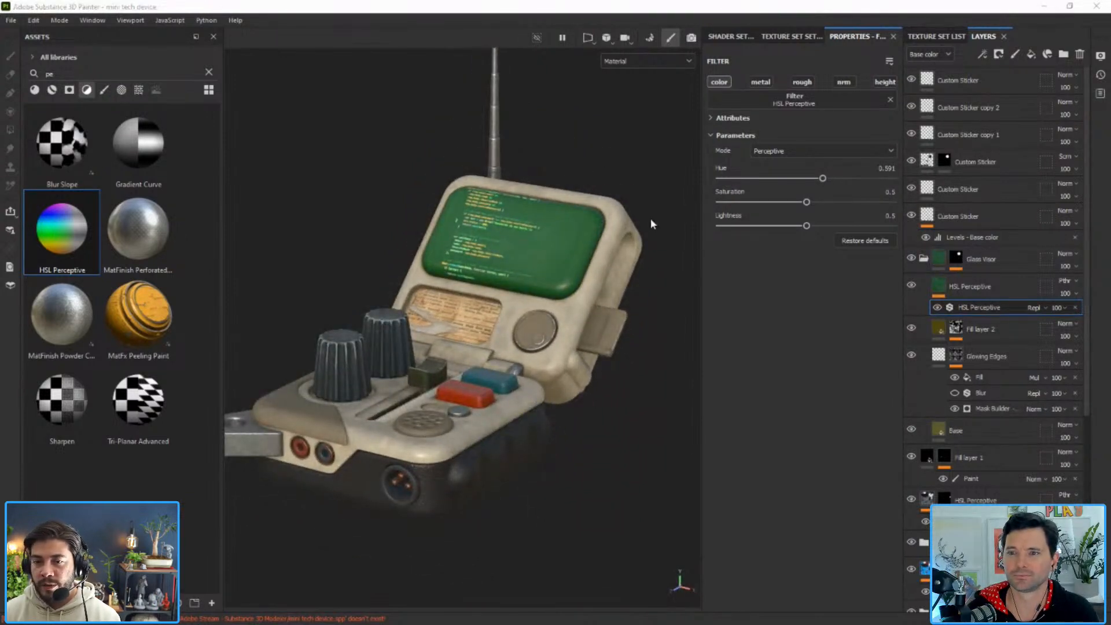
pyautogui.moveTo(806, 202); pyautogui.dragTo(815, 227)
pyautogui.scroll(-2, 508, 263)
pyautogui.keyDown('alt'); pyautogui.moveTo(508, 263); pyautogui.dragTo(534, 308); pyautogui.keyUp('alt')
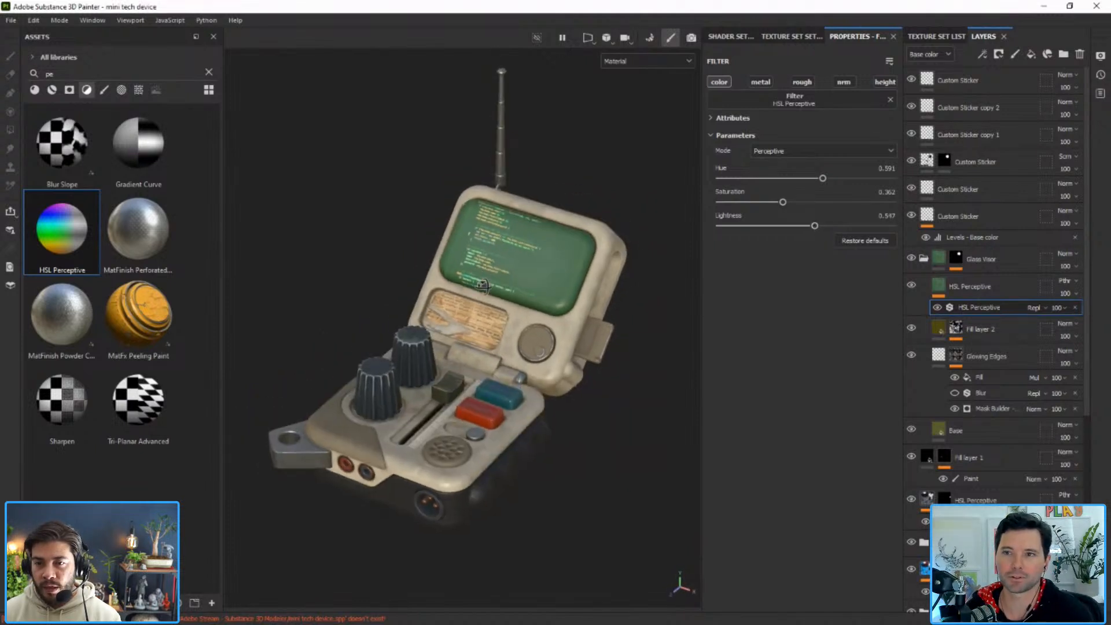
pyautogui.keyDown('alt'); pyautogui.moveTo(534, 308); pyautogui.dragTo(535, 334, button='middle'); pyautogui.keyUp('alt')
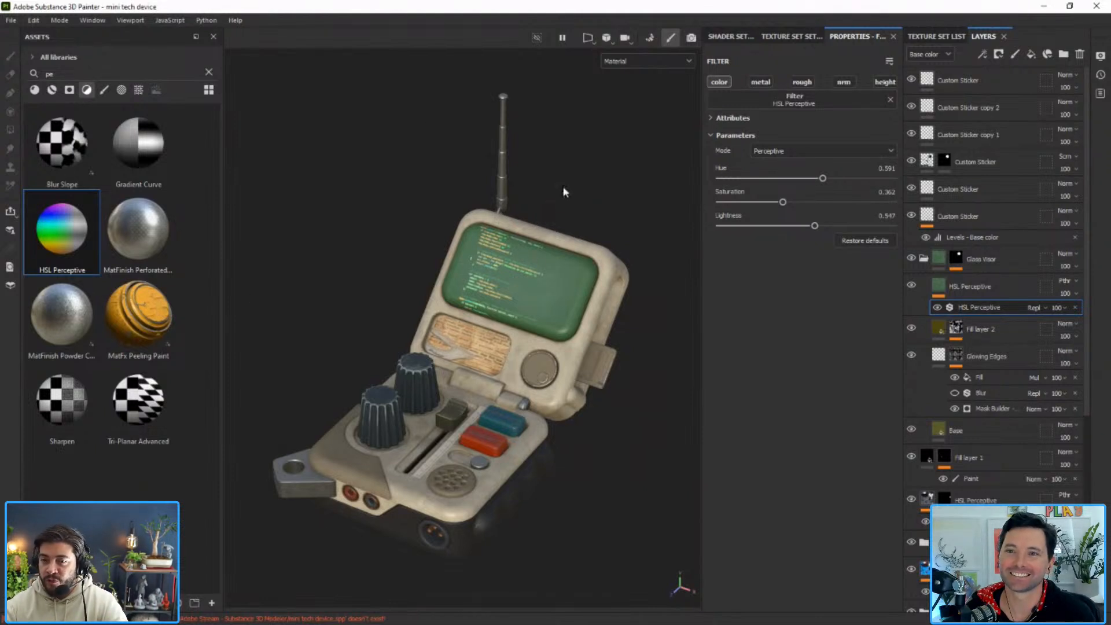
# Try to send the textured device to Substance 3D Stager and dismiss the error dialog.
pyautogui.click(11, 19)
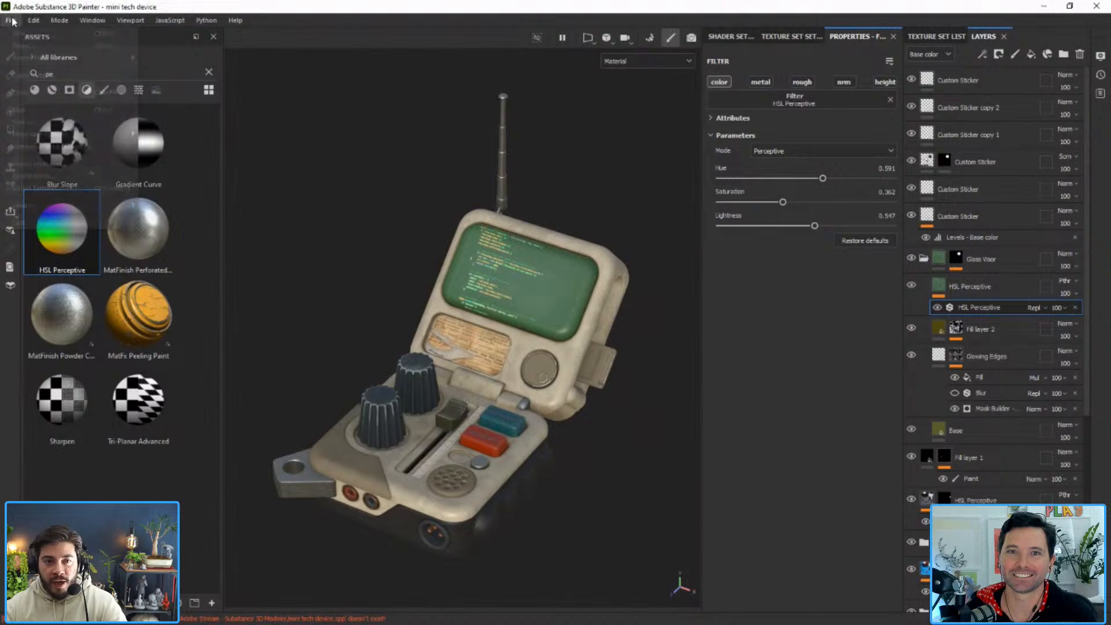
pyautogui.moveTo(59, 210)
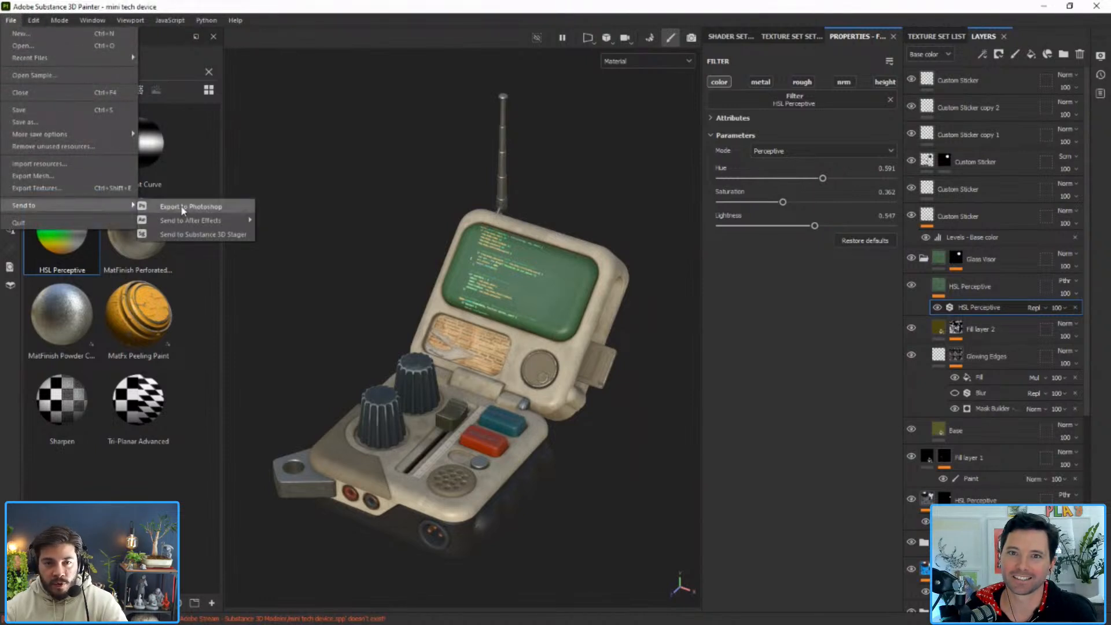
pyautogui.click(218, 235)
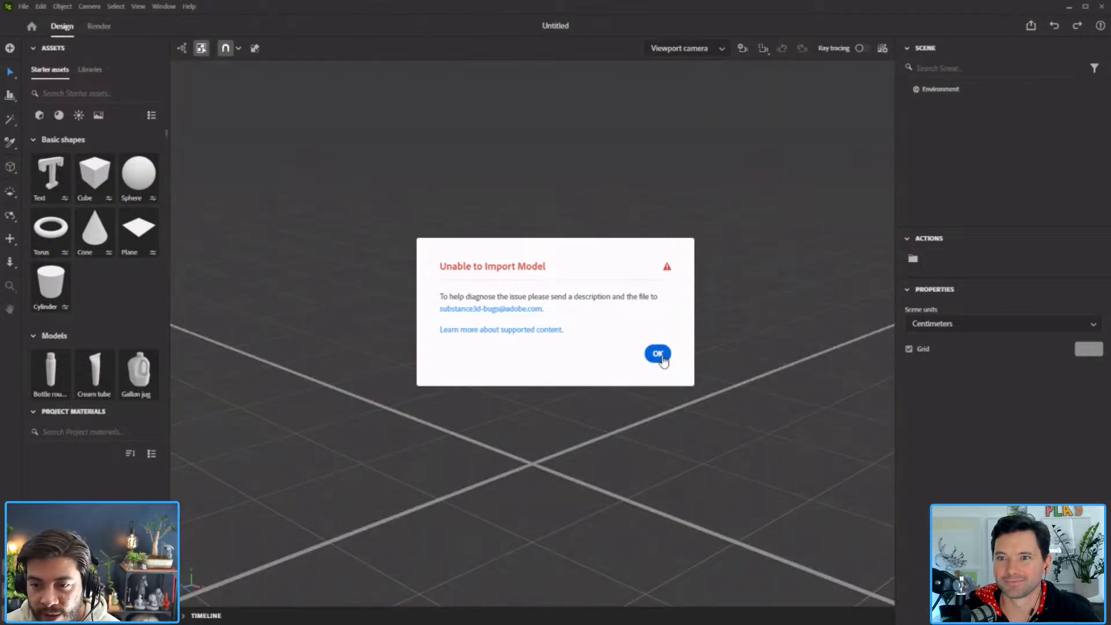
pyautogui.click(663, 358)
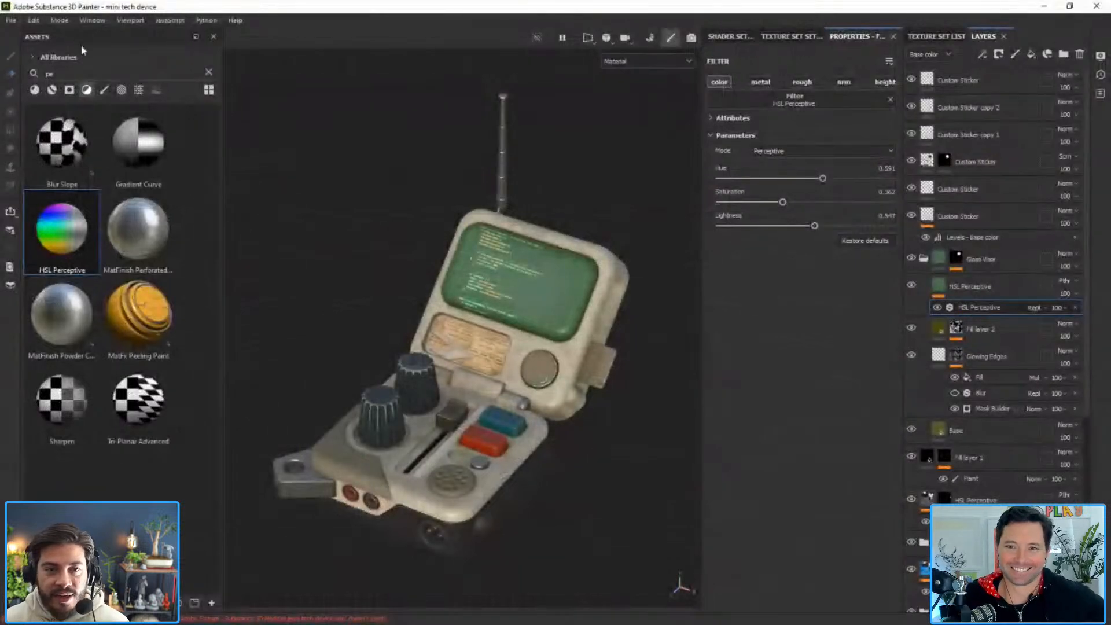
# Return to Substance 3D Painter and retry sending the device to Substance 3D Stager.
pyautogui.click(11, 20)
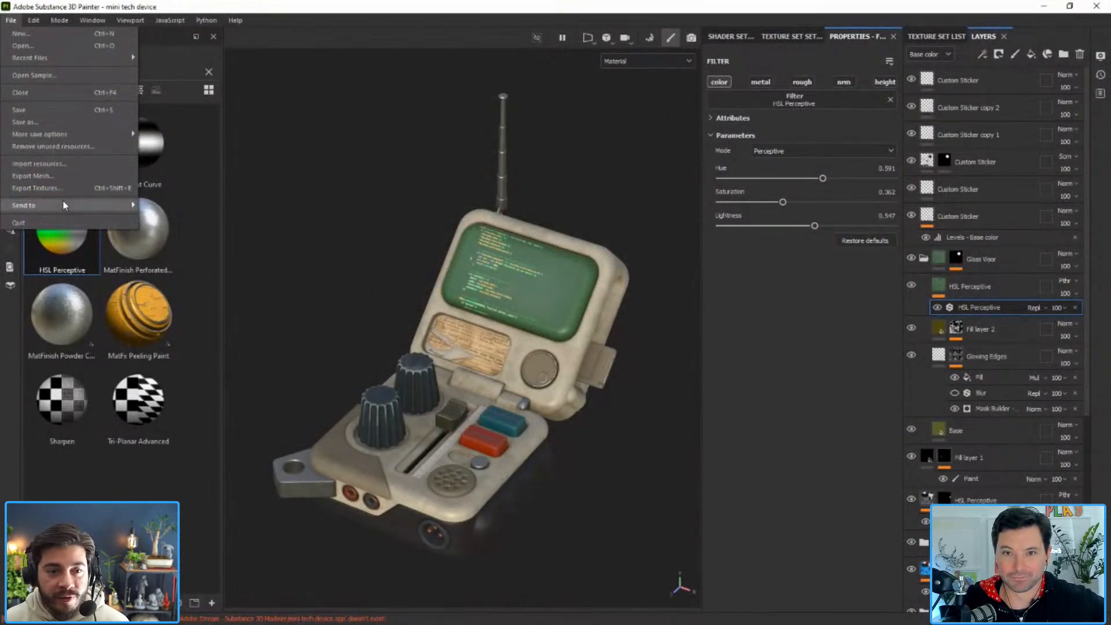
pyautogui.moveTo(62, 203)
pyautogui.click(228, 234)
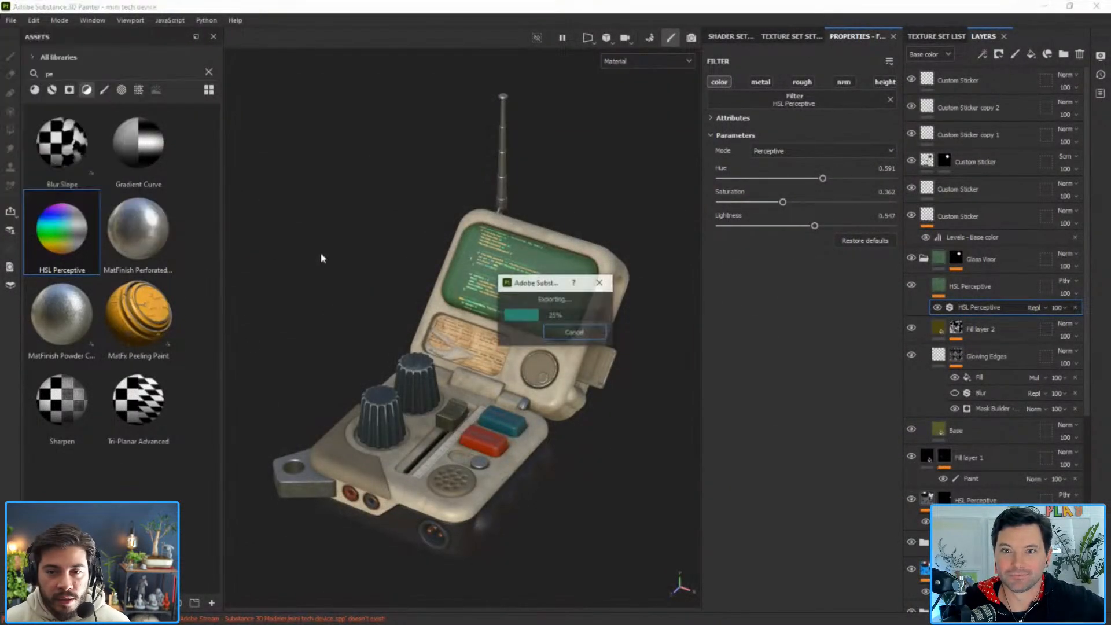
pyautogui.click(595, 281)
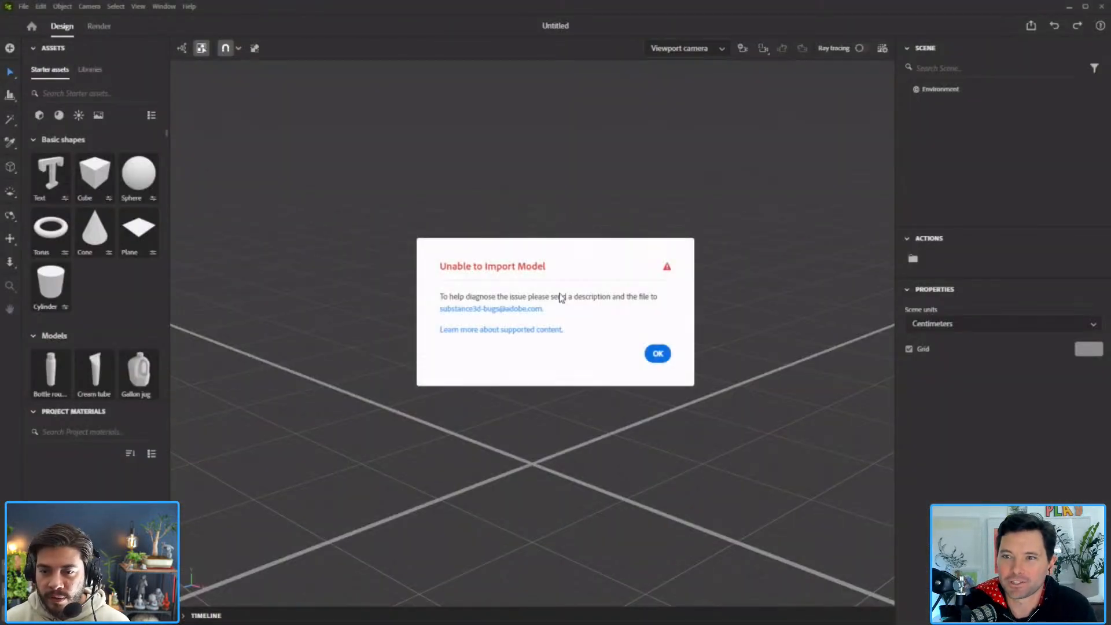
pyautogui.click(660, 356)
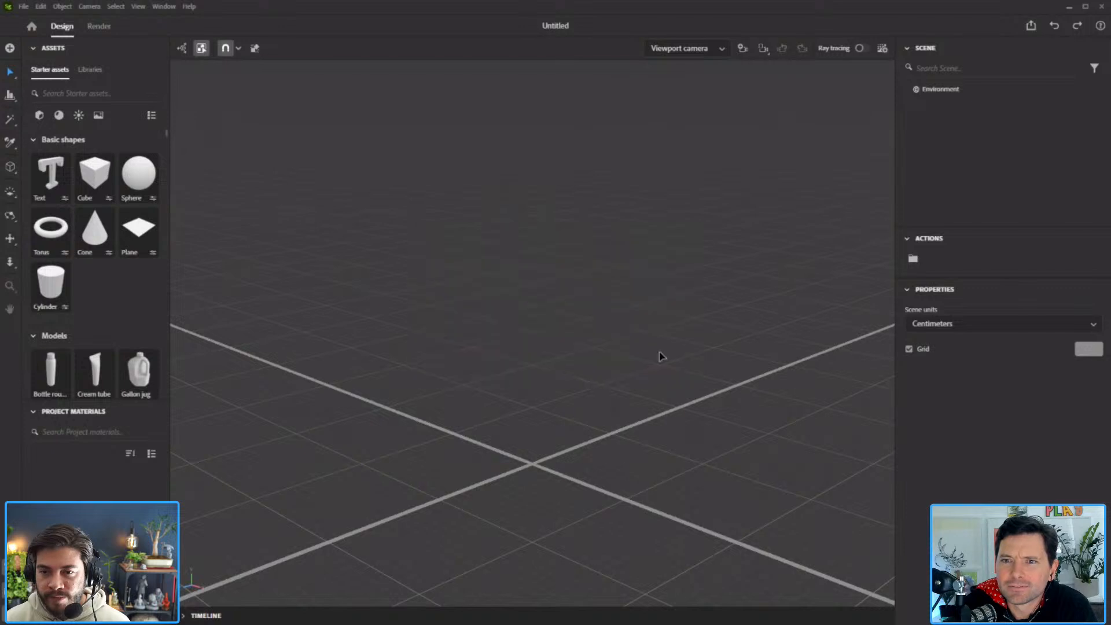
# Import the mini_mixer3 model file into the empty Stager scene, raise it above the ground and deselect it.
pyautogui.keyDown('alt'); pyautogui.moveTo(598, 290); pyautogui.dragTo(612, 293); pyautogui.keyUp('alt')
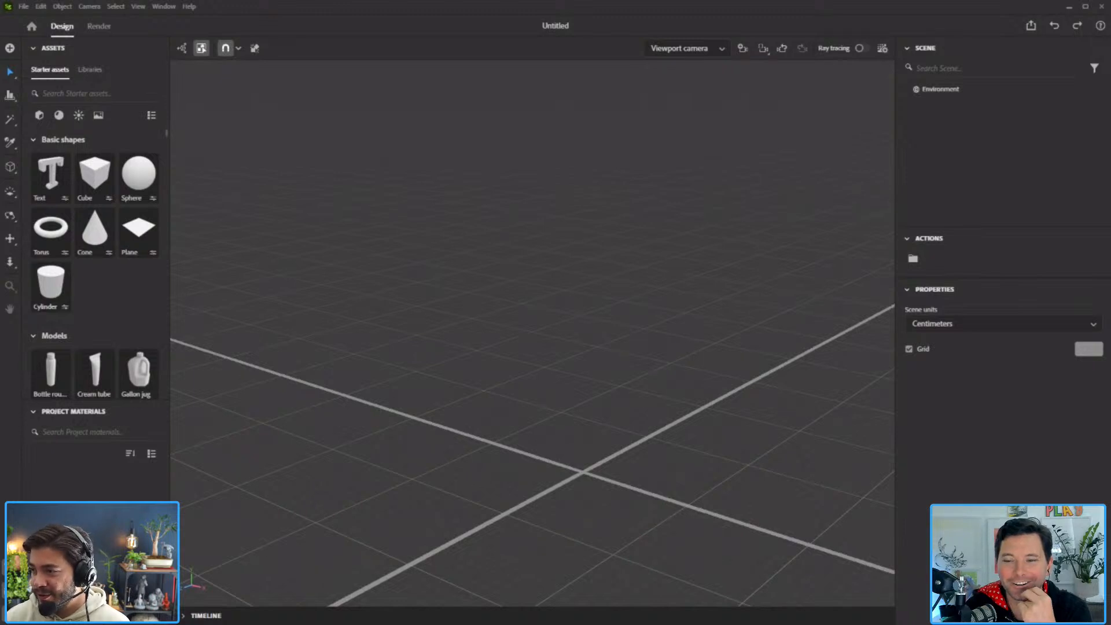
pyautogui.moveTo(690, 418); pyautogui.dragTo(570, 423)
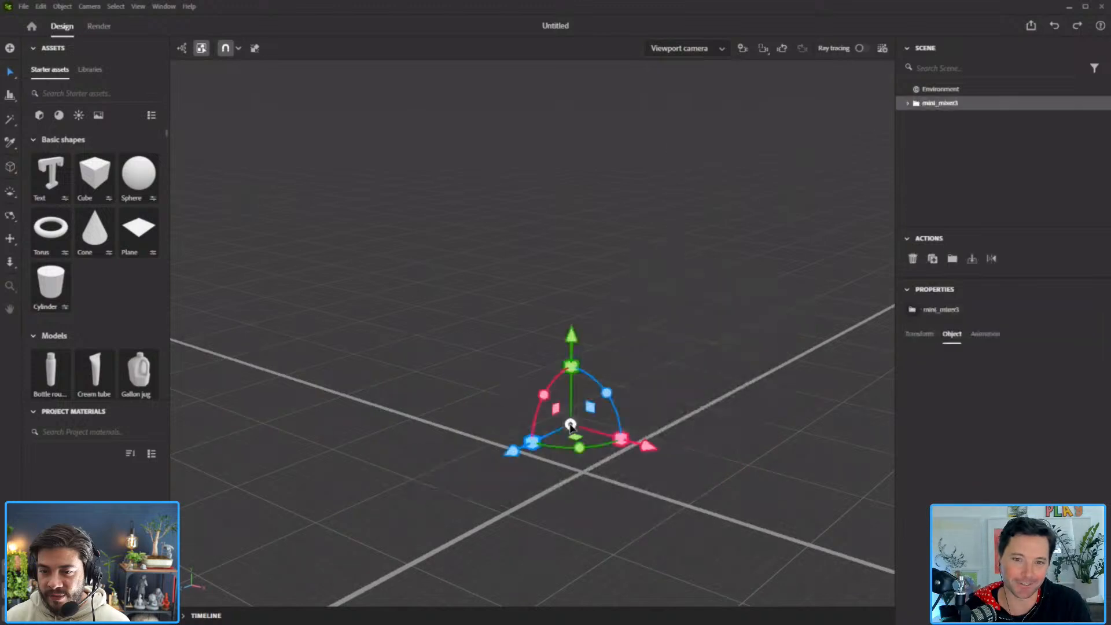
pyautogui.moveTo(571, 338); pyautogui.dragTo(565, 220)
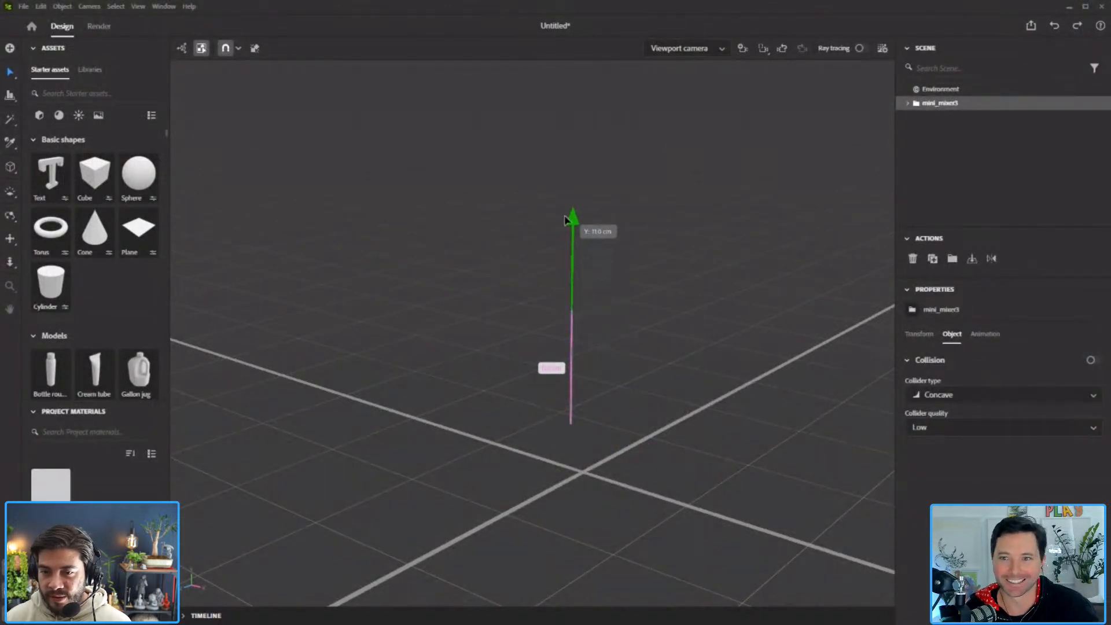
pyautogui.click(585, 453)
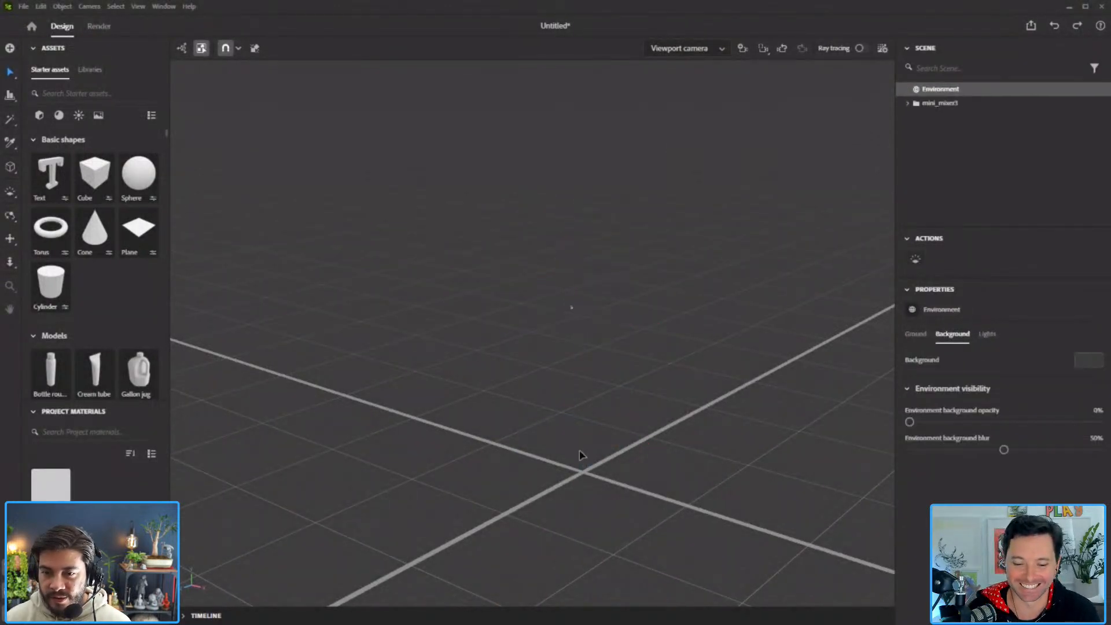
# Select the mini_mixer3 model, lower it toward the ground and scale it up until the device fills most of the view.
pyautogui.click(573, 312)
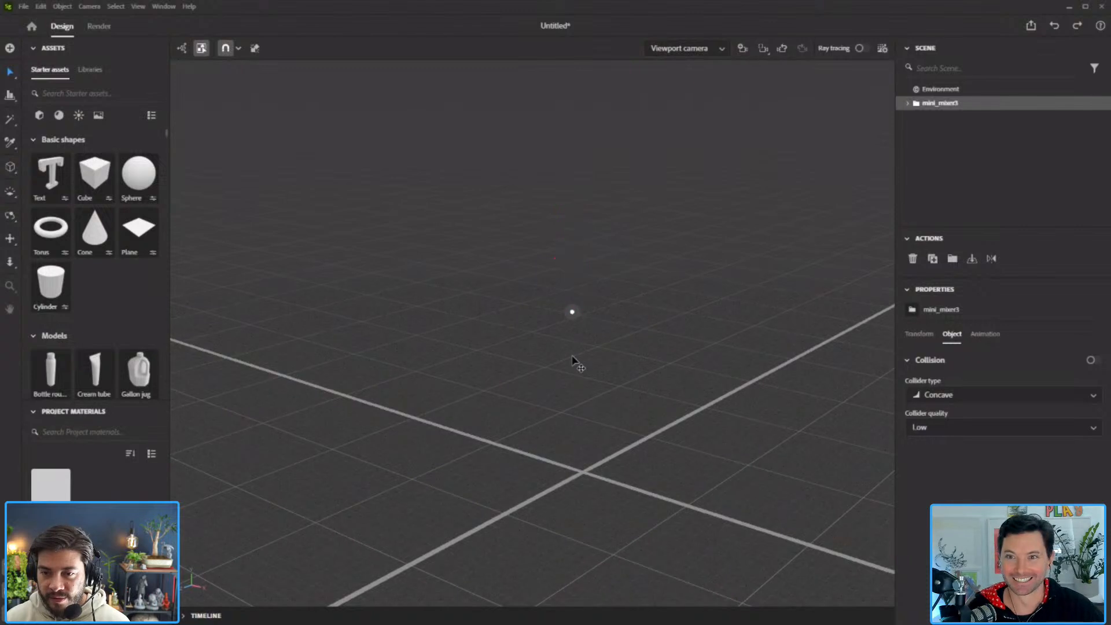
pyautogui.moveTo(572, 356); pyautogui.dragTo(587, 480)
pyautogui.moveTo(585, 422); pyautogui.dragTo(711, 12)
pyautogui.moveTo(585, 422); pyautogui.dragTo(641, 4)
pyautogui.moveTo(555, 454); pyautogui.dragTo(678, 325)
pyautogui.moveTo(583, 379); pyautogui.dragTo(585, 298)
pyautogui.scroll(-4, 643, 383)
pyautogui.moveTo(644, 383); pyautogui.dragTo(579, 398, button='middle')
pyautogui.moveTo(578, 398); pyautogui.dragTo(671, 454, button='right')
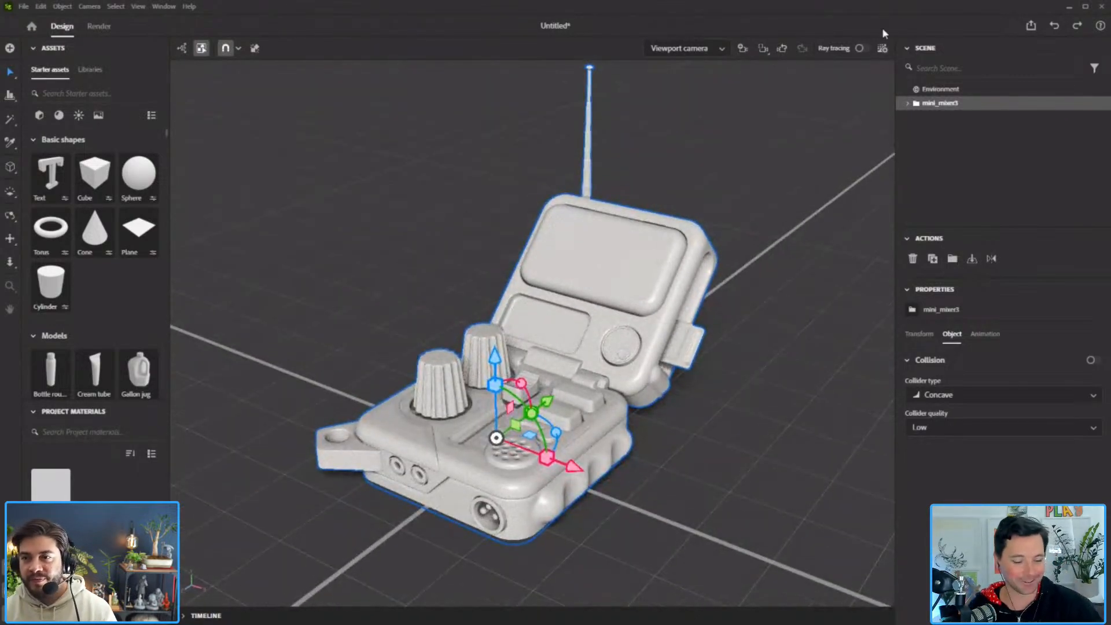